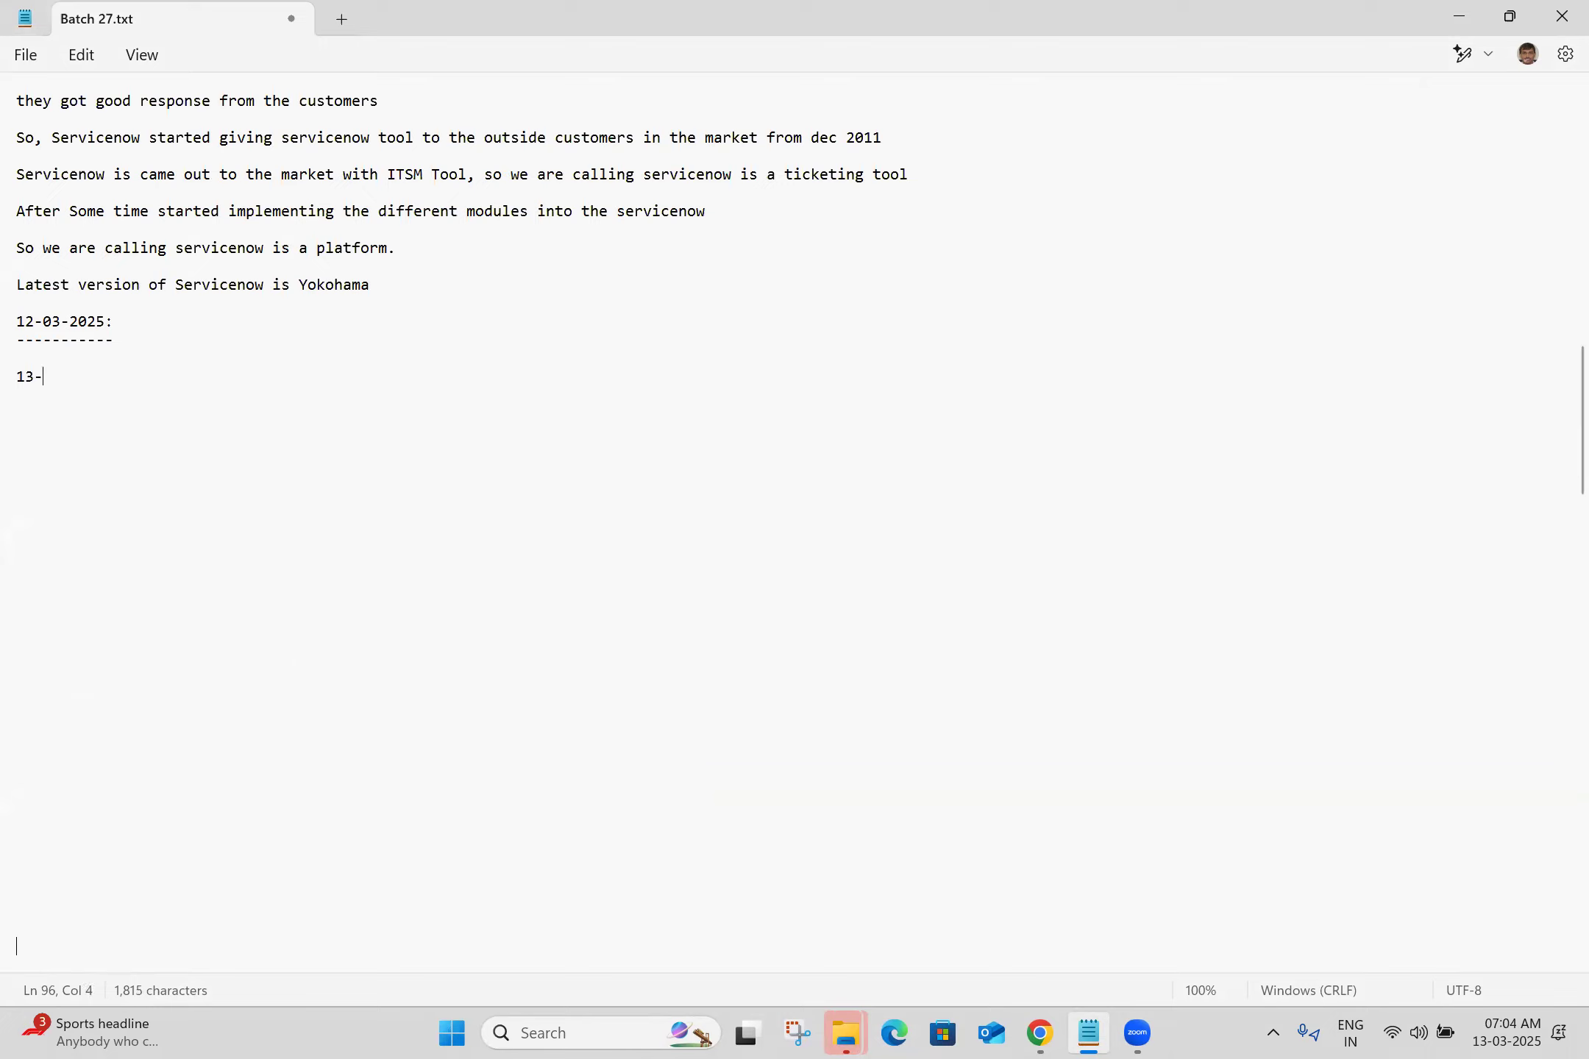
# Step: Complete the dated heading 13-03-2025: with a dashed underline in the Batch 27 notes and save the file
pyautogui.write('03-2025:')
pyautogui.press('Return')
pyautogui.write('-----------')
pyautogui.press('Return')
pyautogui.hotkey('ctrl', 's')
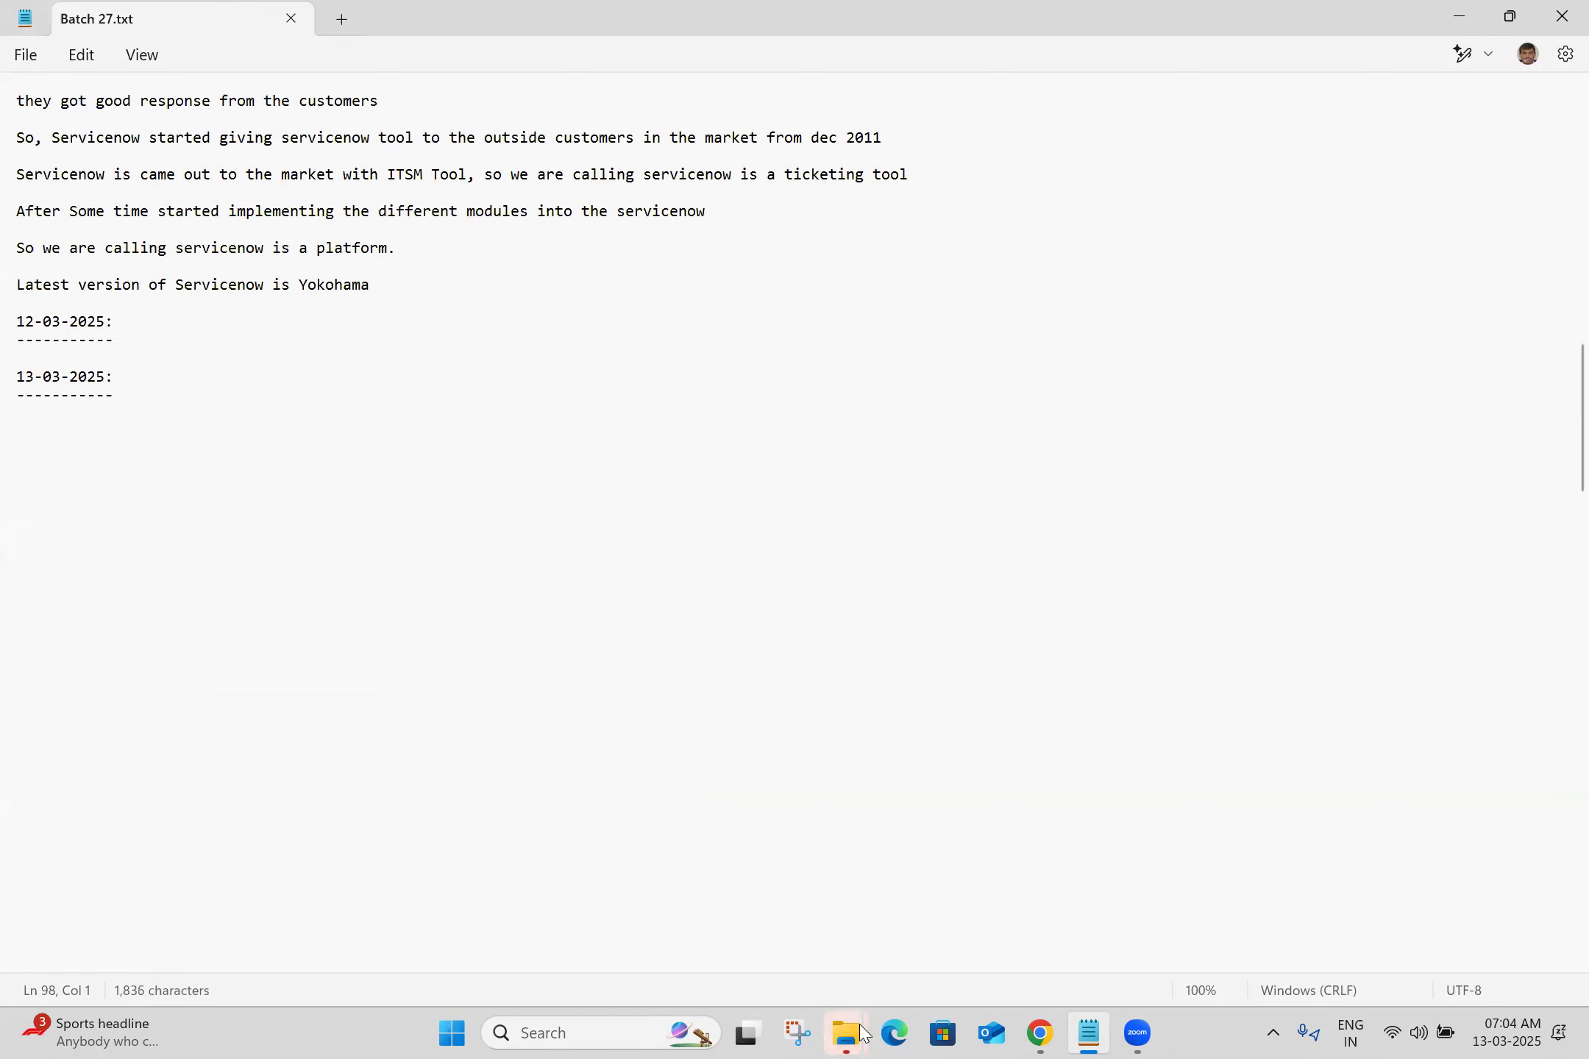
# Step: Open the ServiceNow - User Interface document from the Batch 27 folder in File Explorer
pyautogui.moveTo(846, 1032)
pyautogui.click(809, 882)
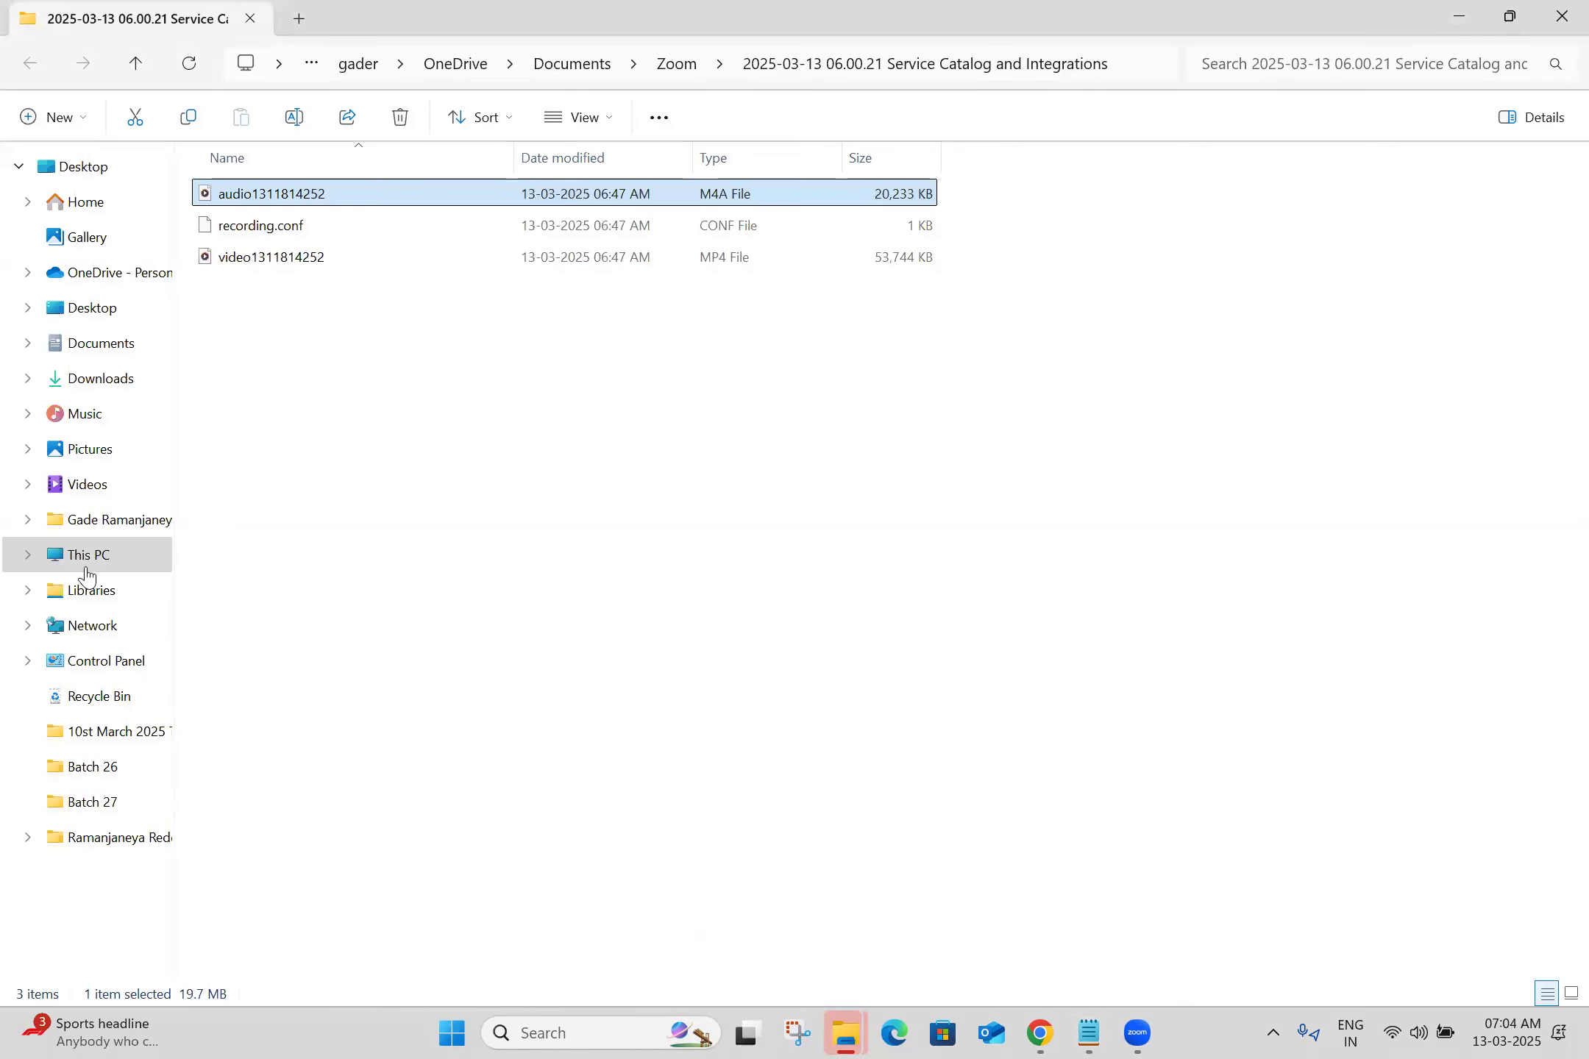
pyautogui.click(87, 798)
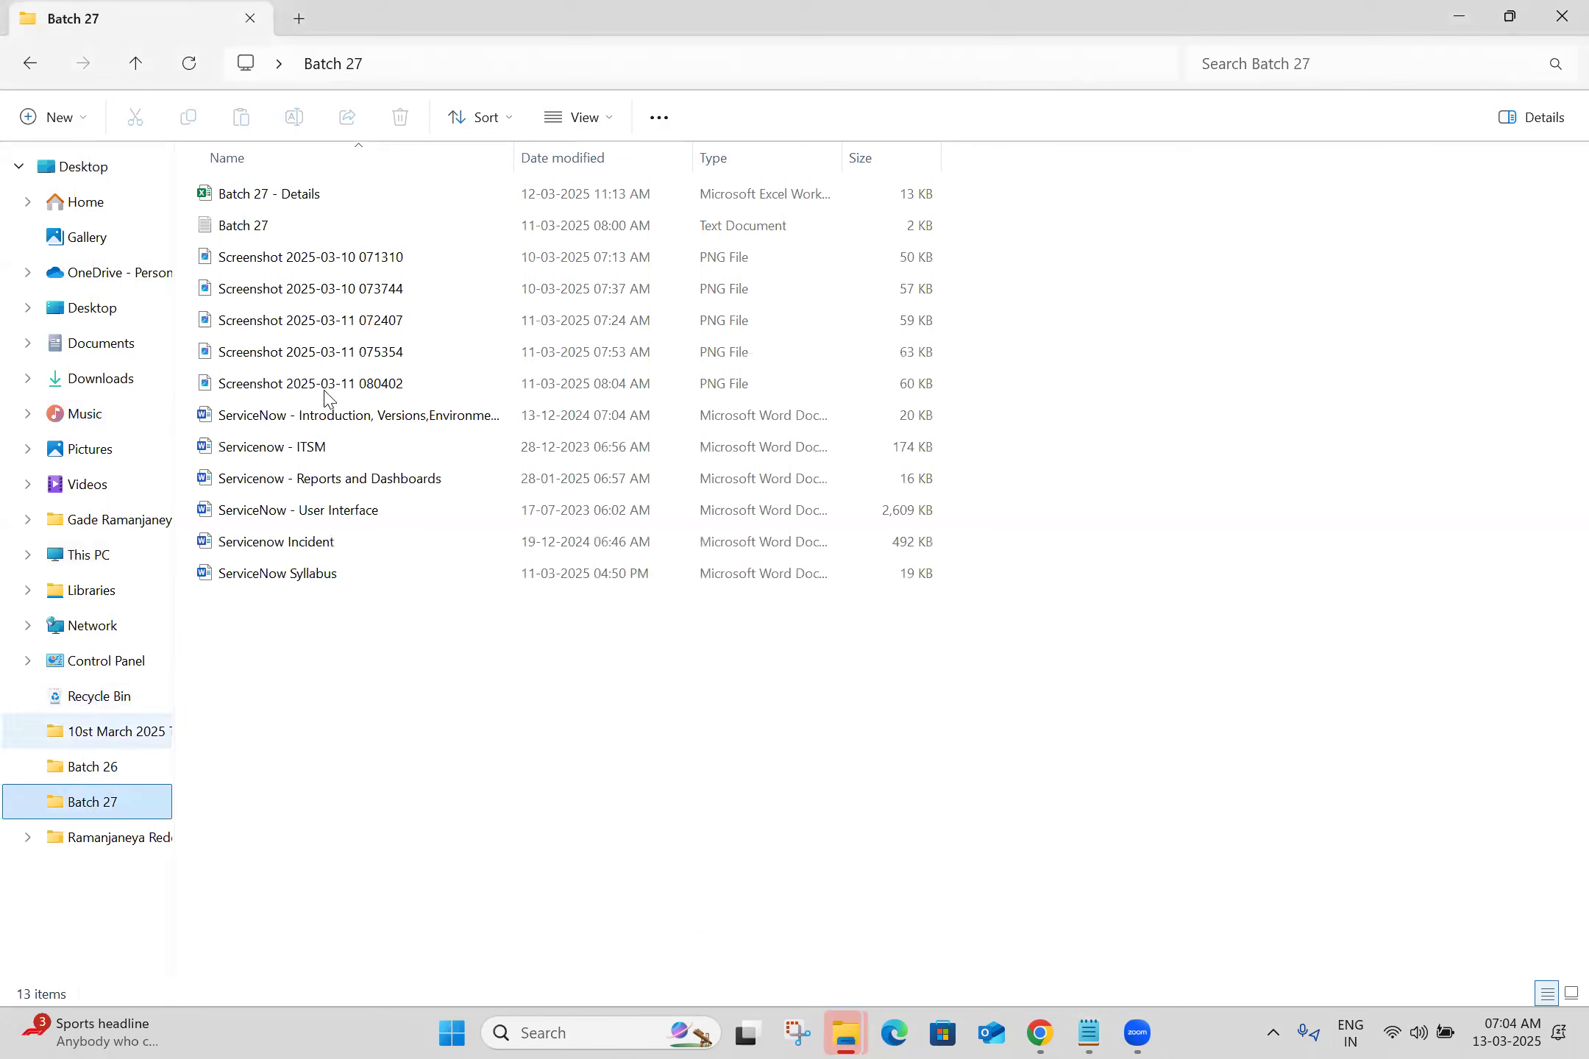
pyautogui.doubleClick(312, 511)
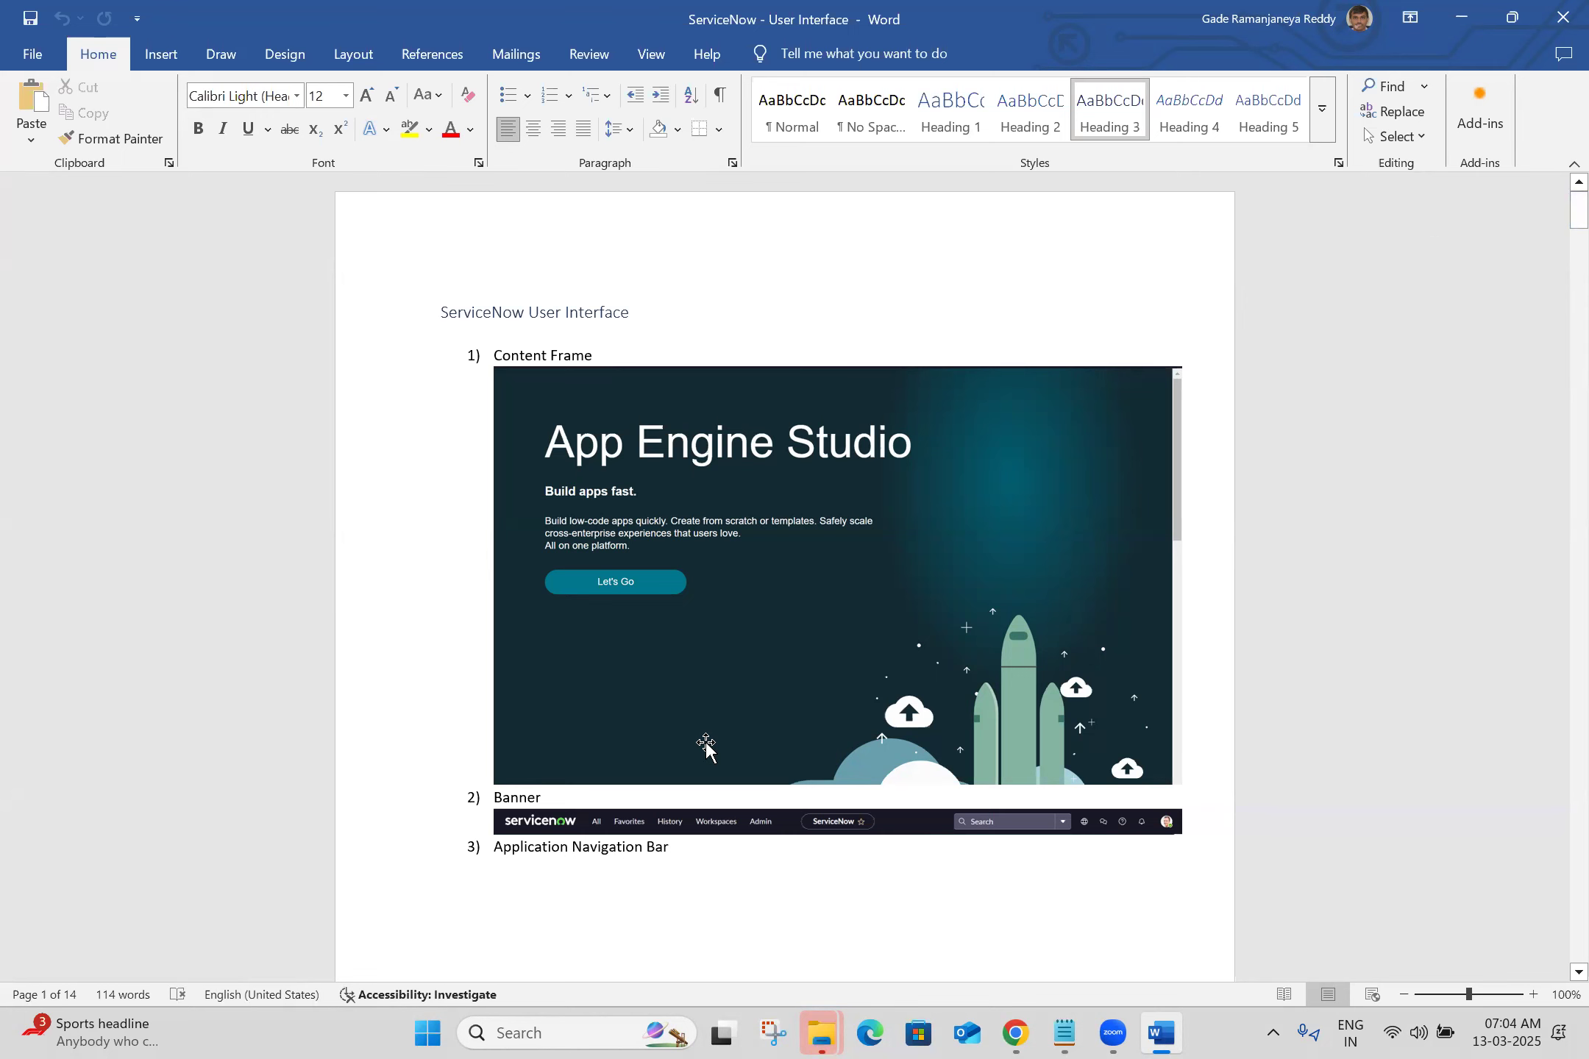
# Step: Compare the ServiceNow instance's home page in Chrome with the Content Frame and Banner sections of the Word document
pyautogui.hotkey('alt', 'Tab')
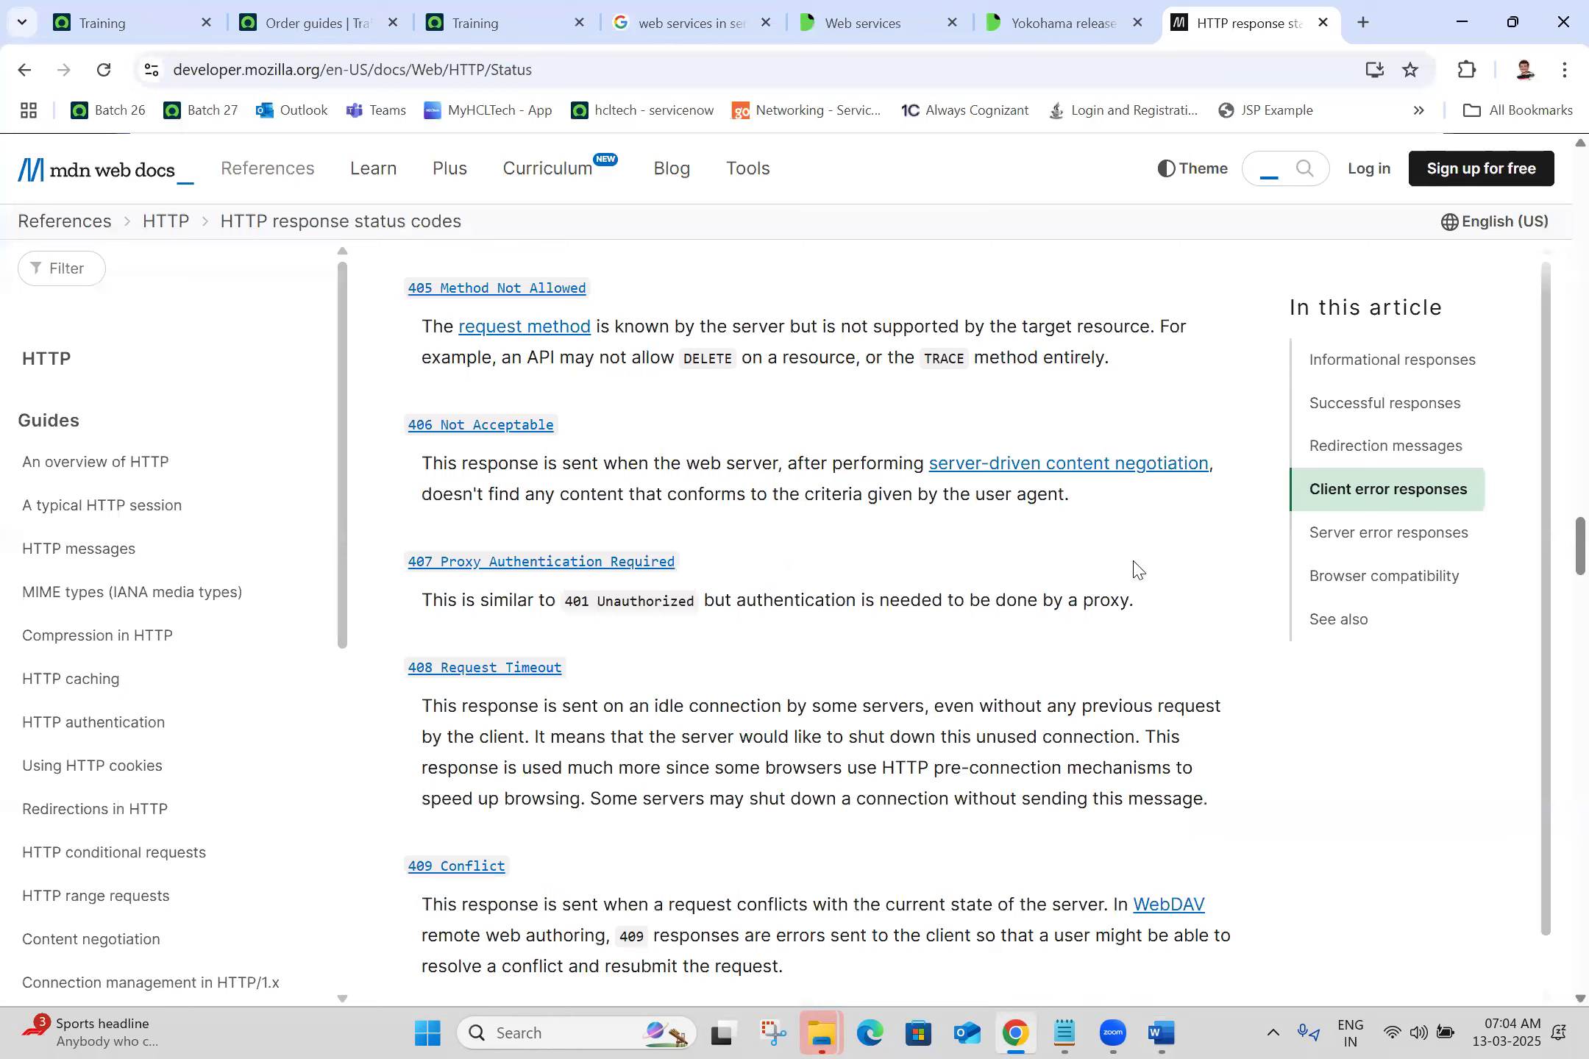
pyautogui.click(145, 13)
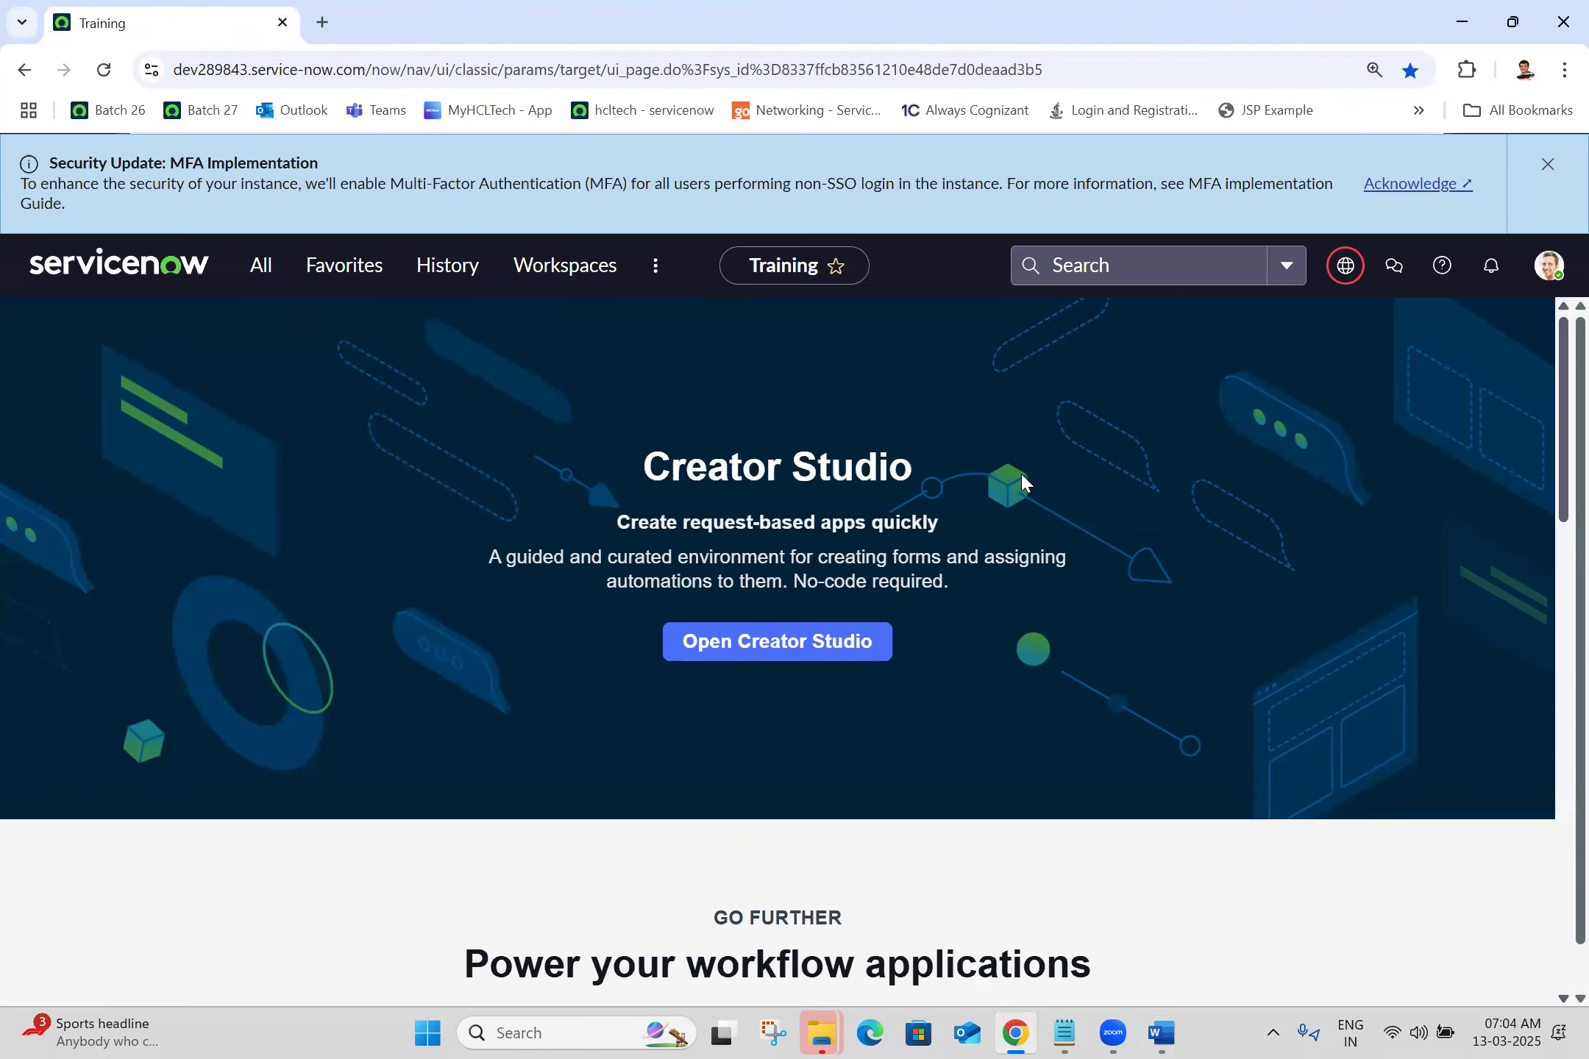
pyautogui.click(1162, 1032)
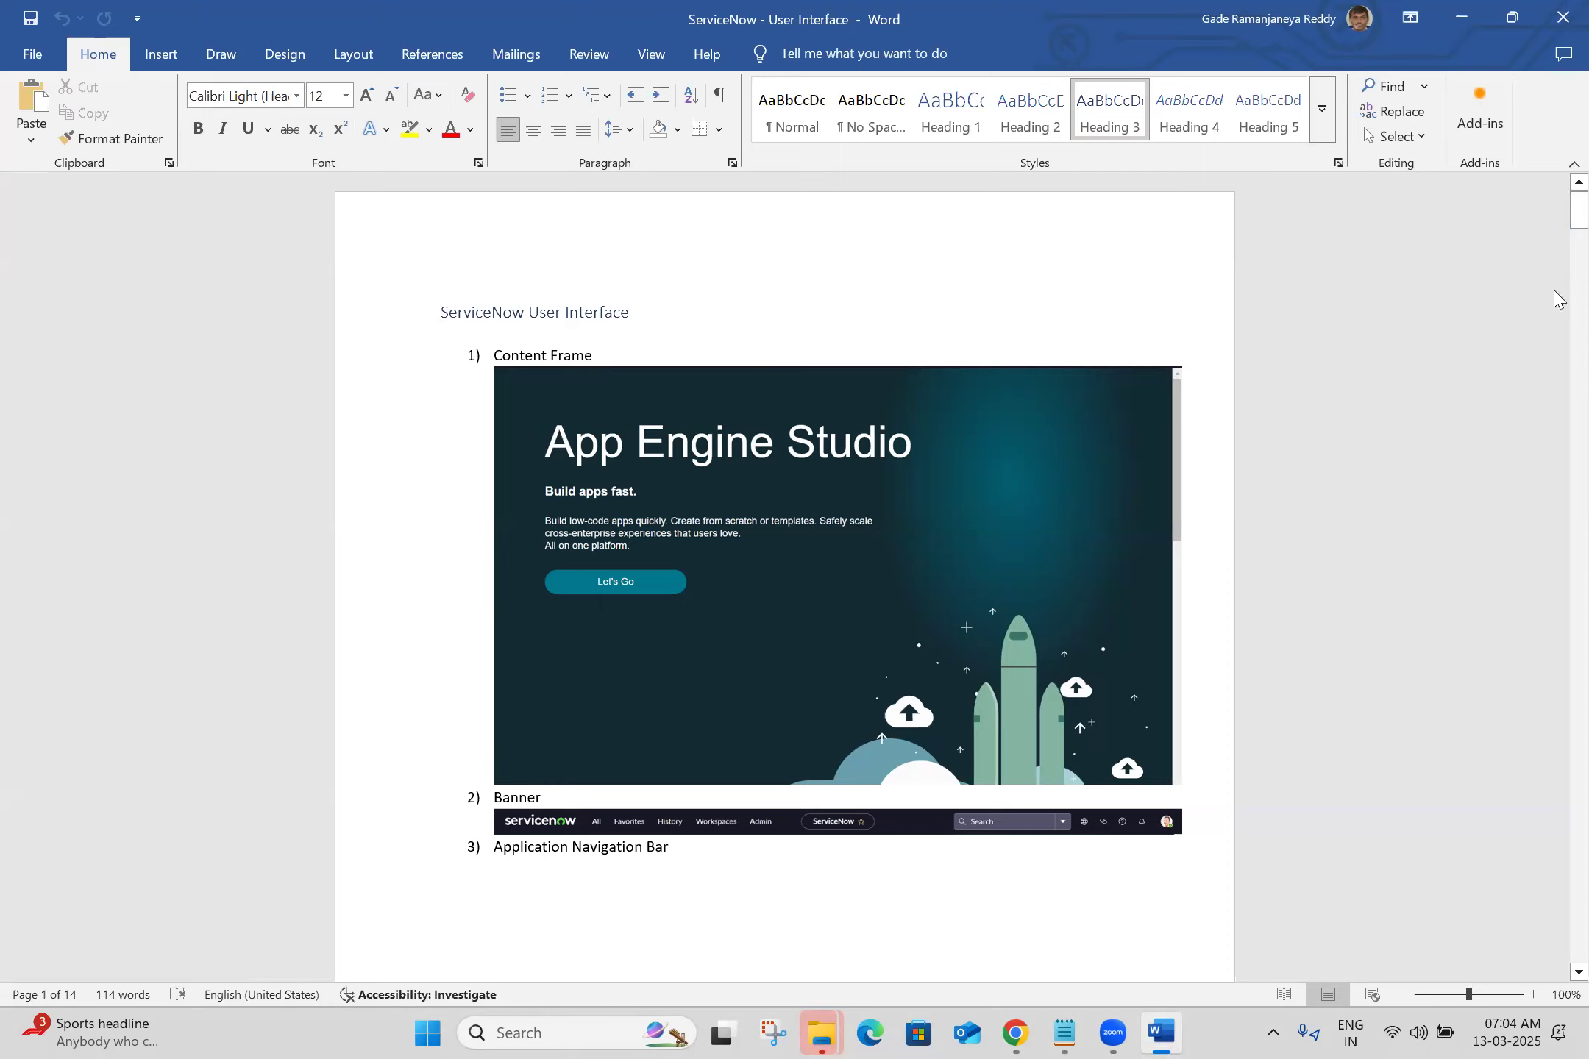
pyautogui.moveTo(1572, 212); pyautogui.dragTo(1573, 218)
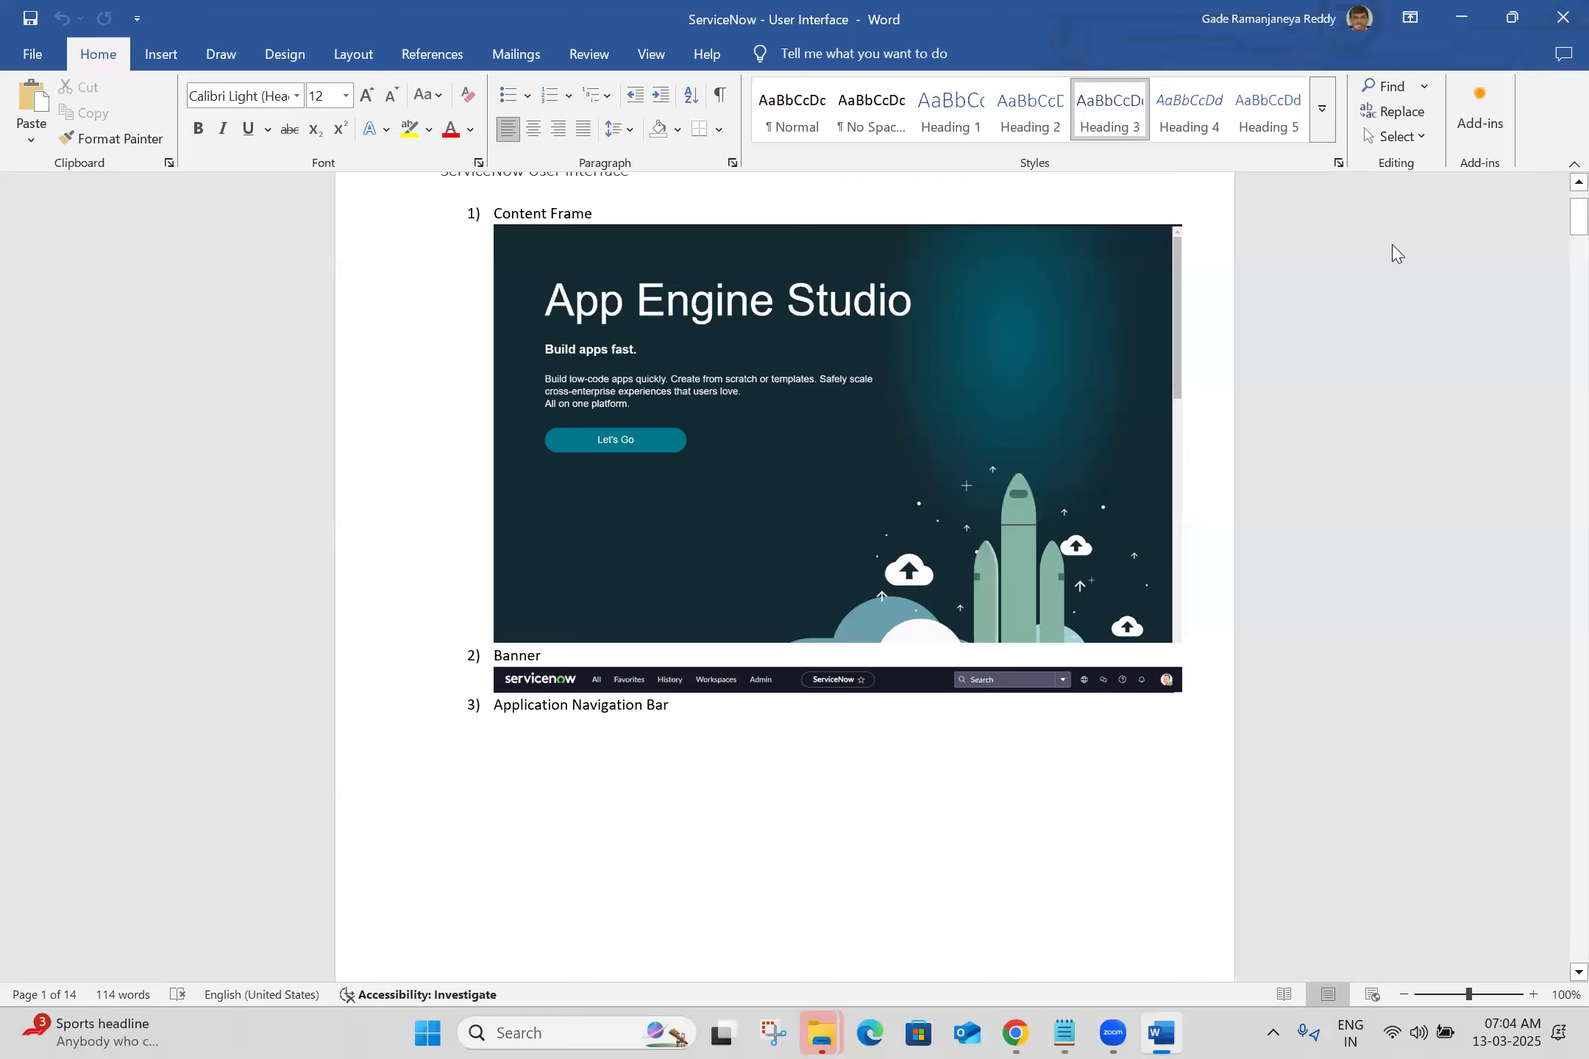
pyautogui.hotkey('alt', 'Tab')
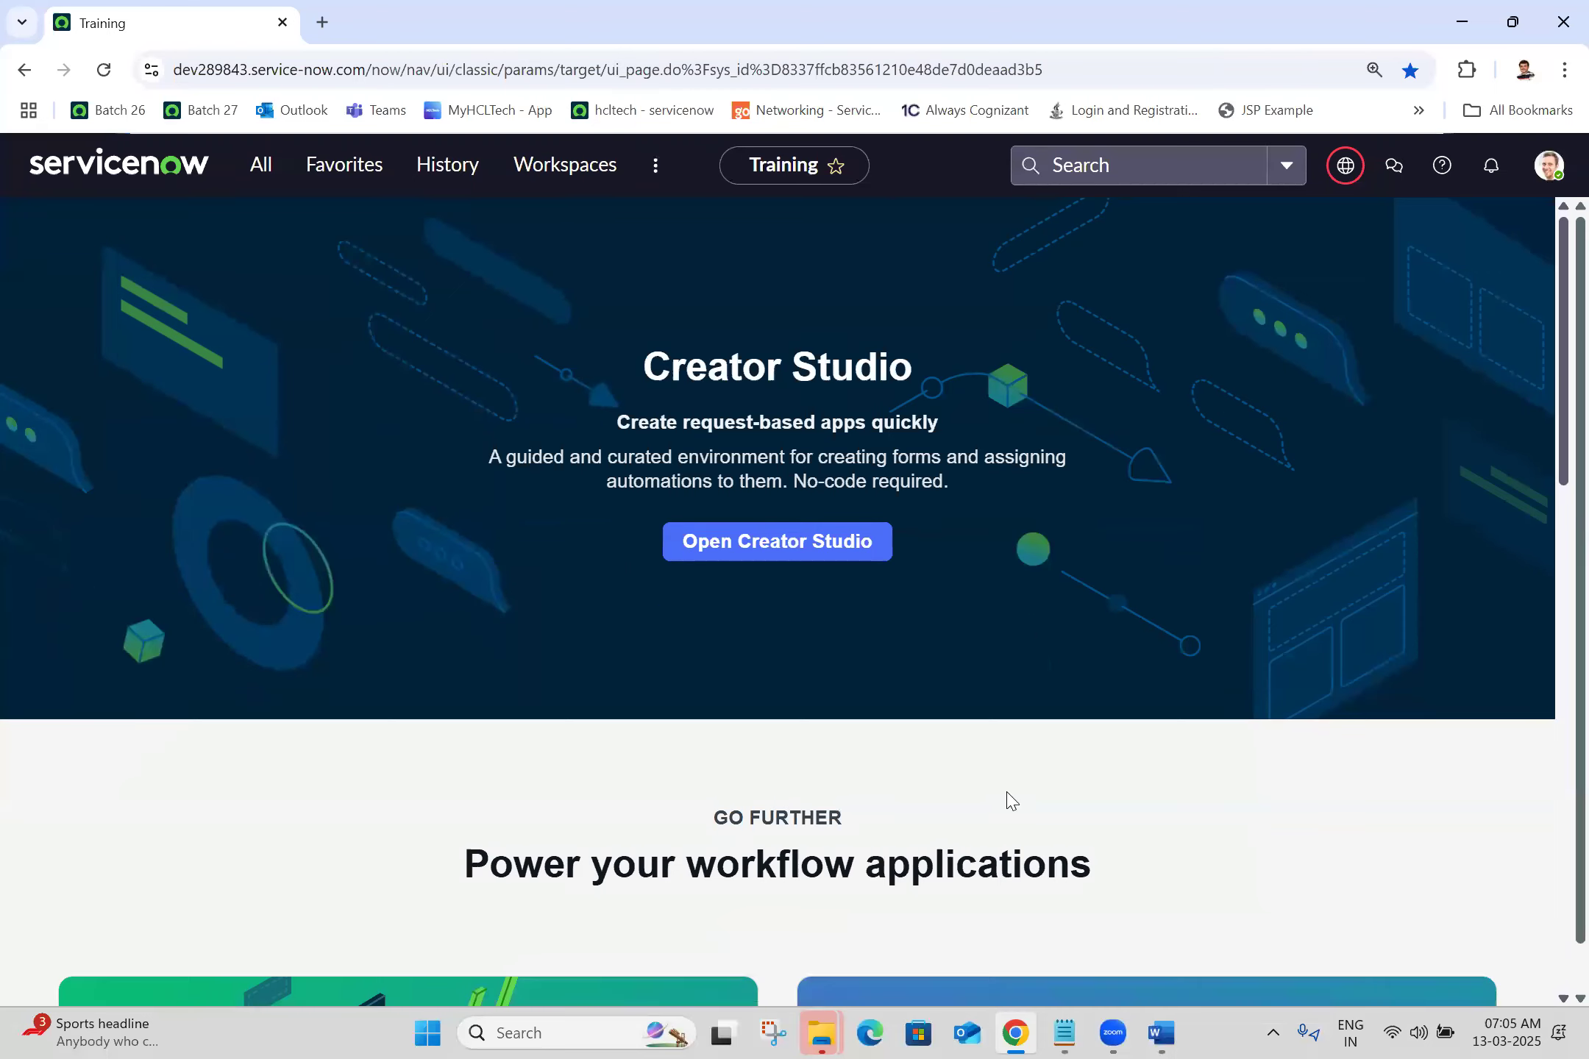
pyautogui.hotkey('alt', 'Tab')
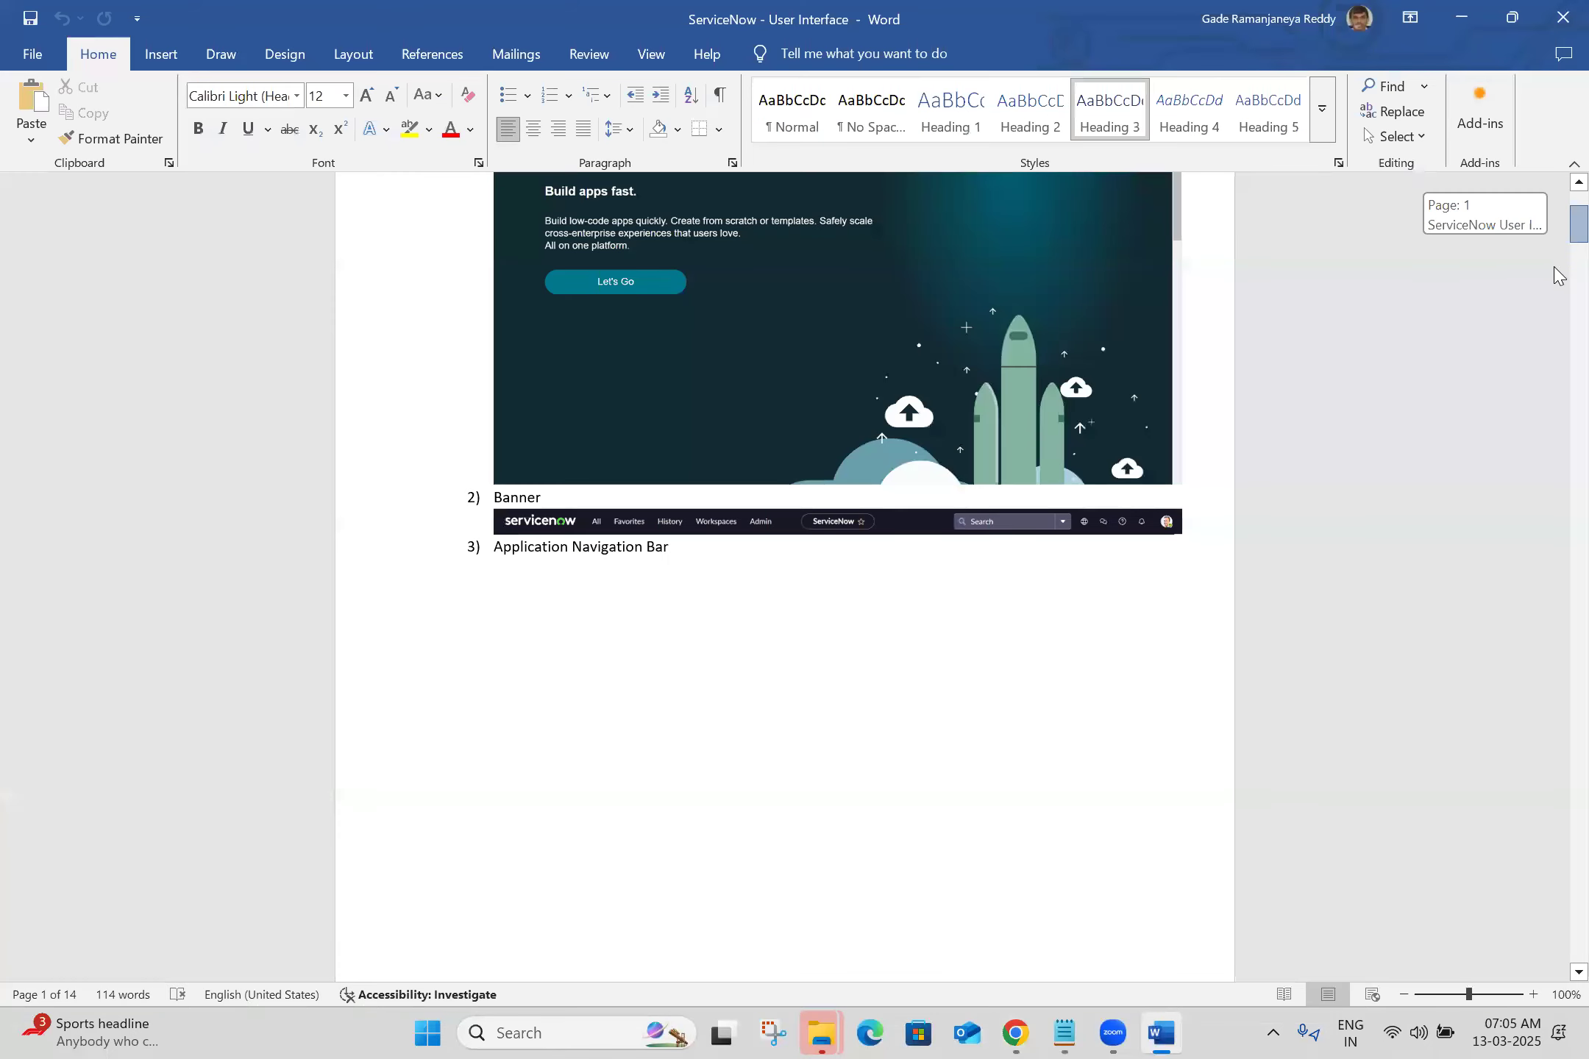
# Step: Compare the document's Application Navigation Bar and Application Navigation Search sections with the All navigator in the ServiceNow instance
pyautogui.scroll(-5, 1086, 774)
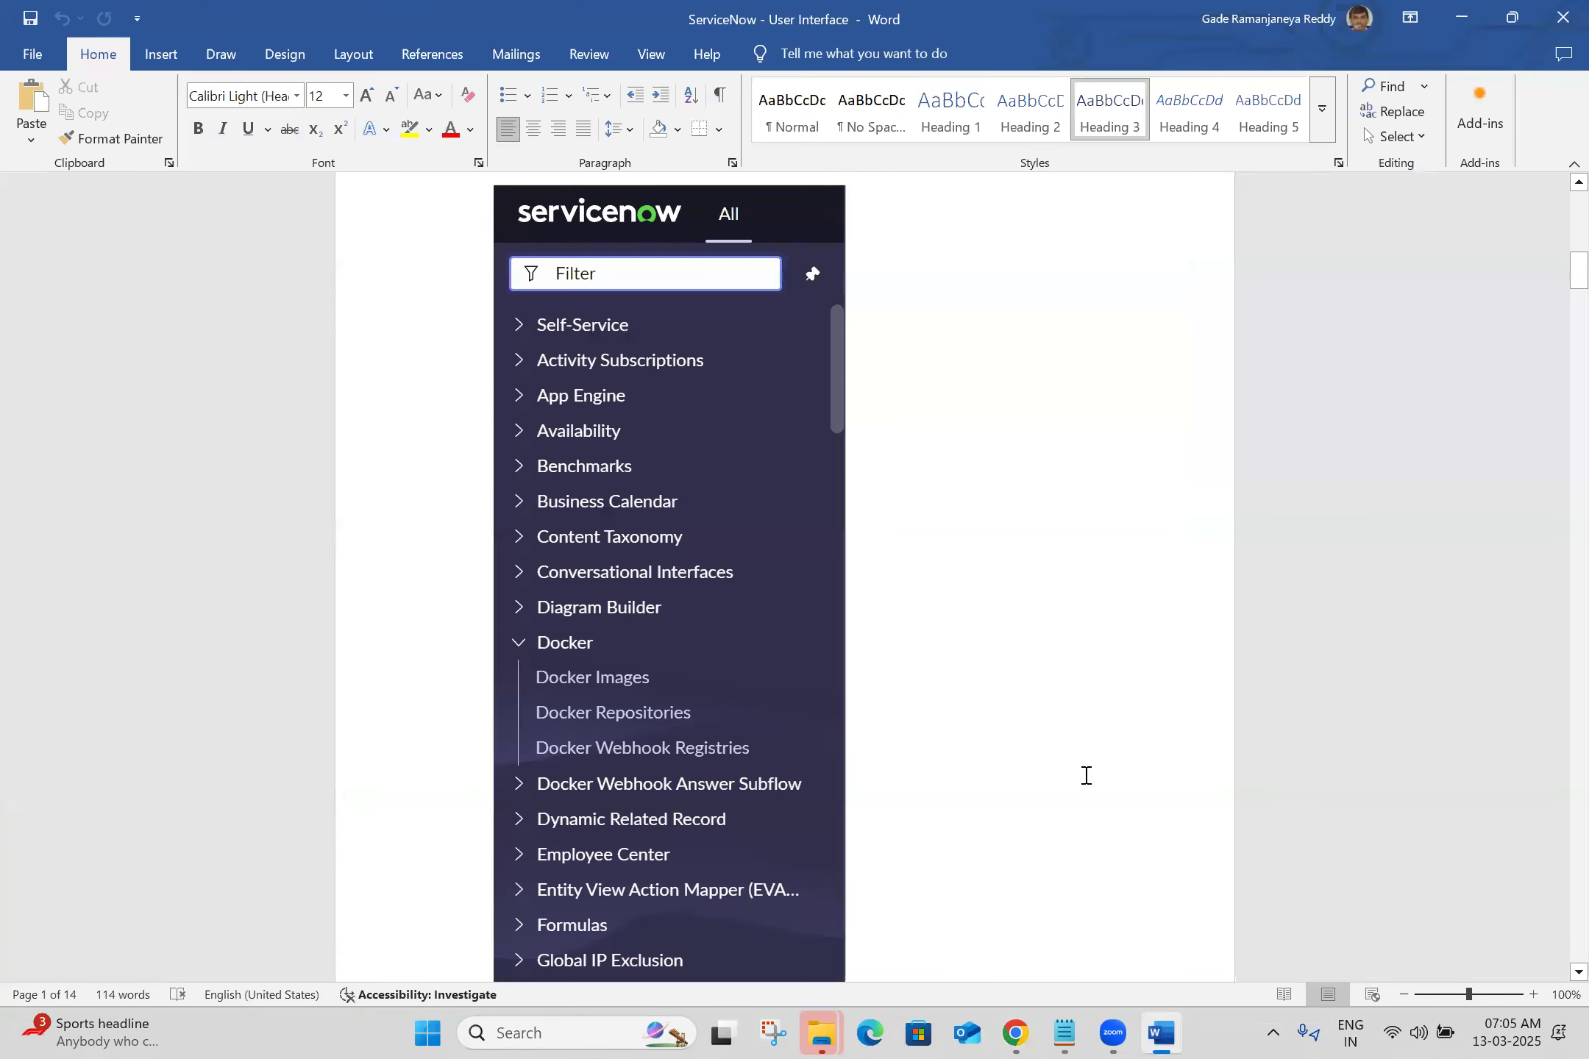
pyautogui.click(1015, 1032)
pyautogui.click(261, 164)
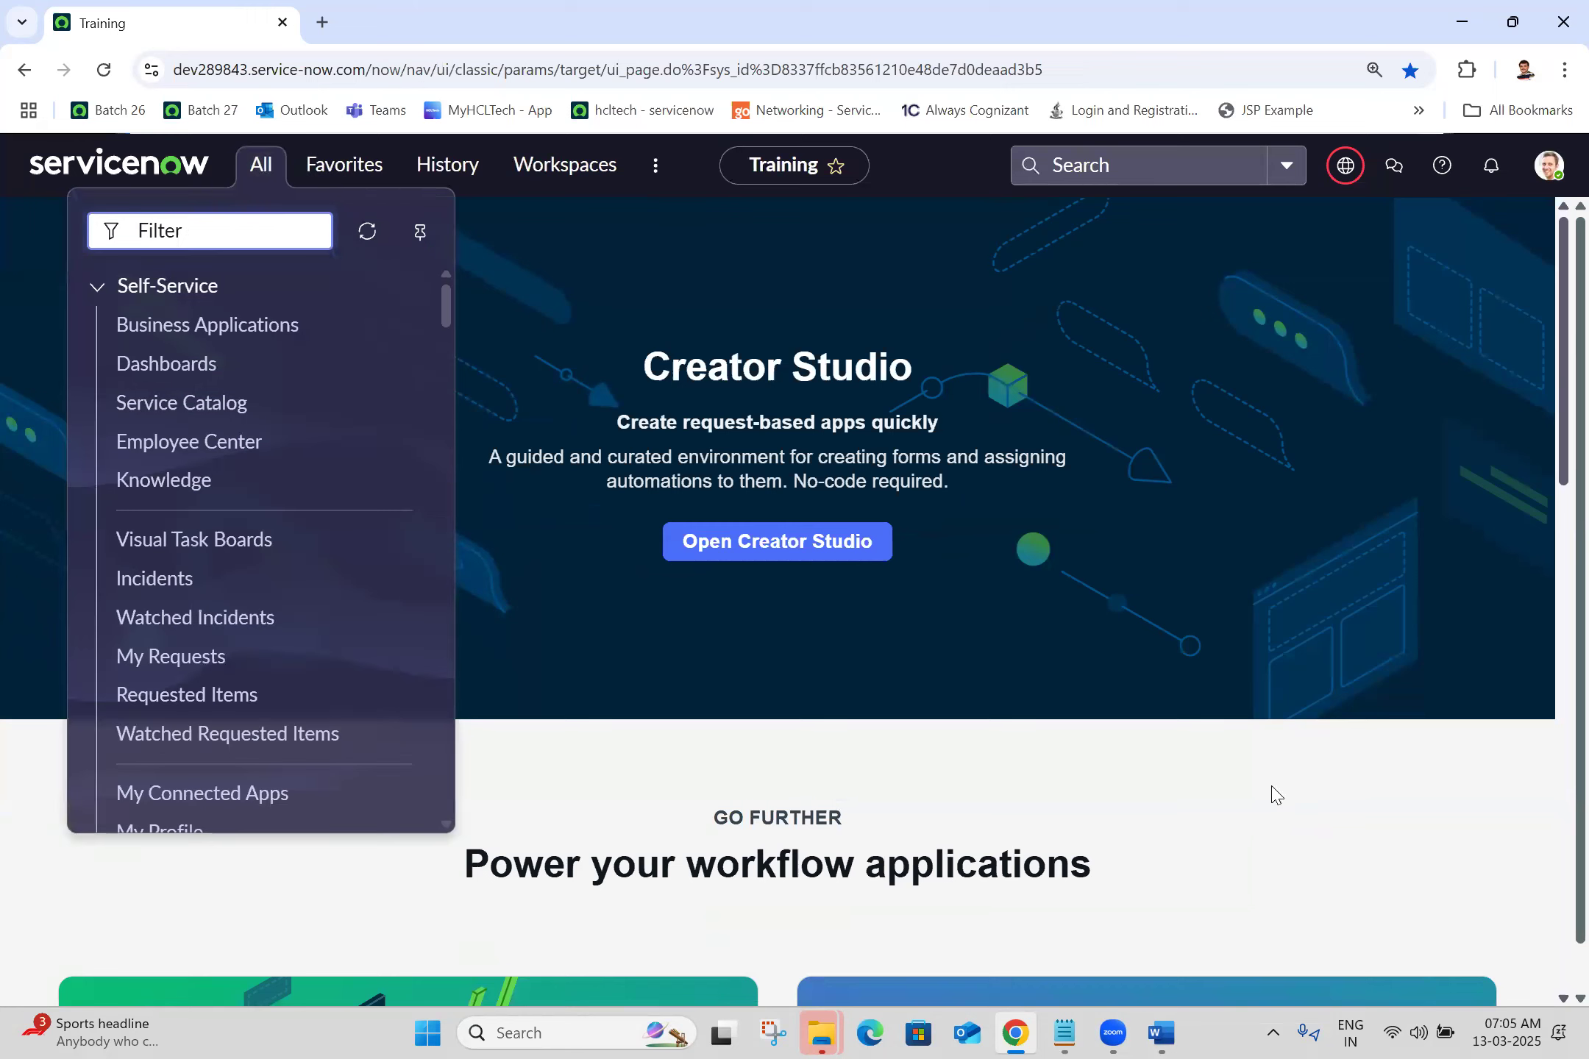
pyautogui.click(1172, 1032)
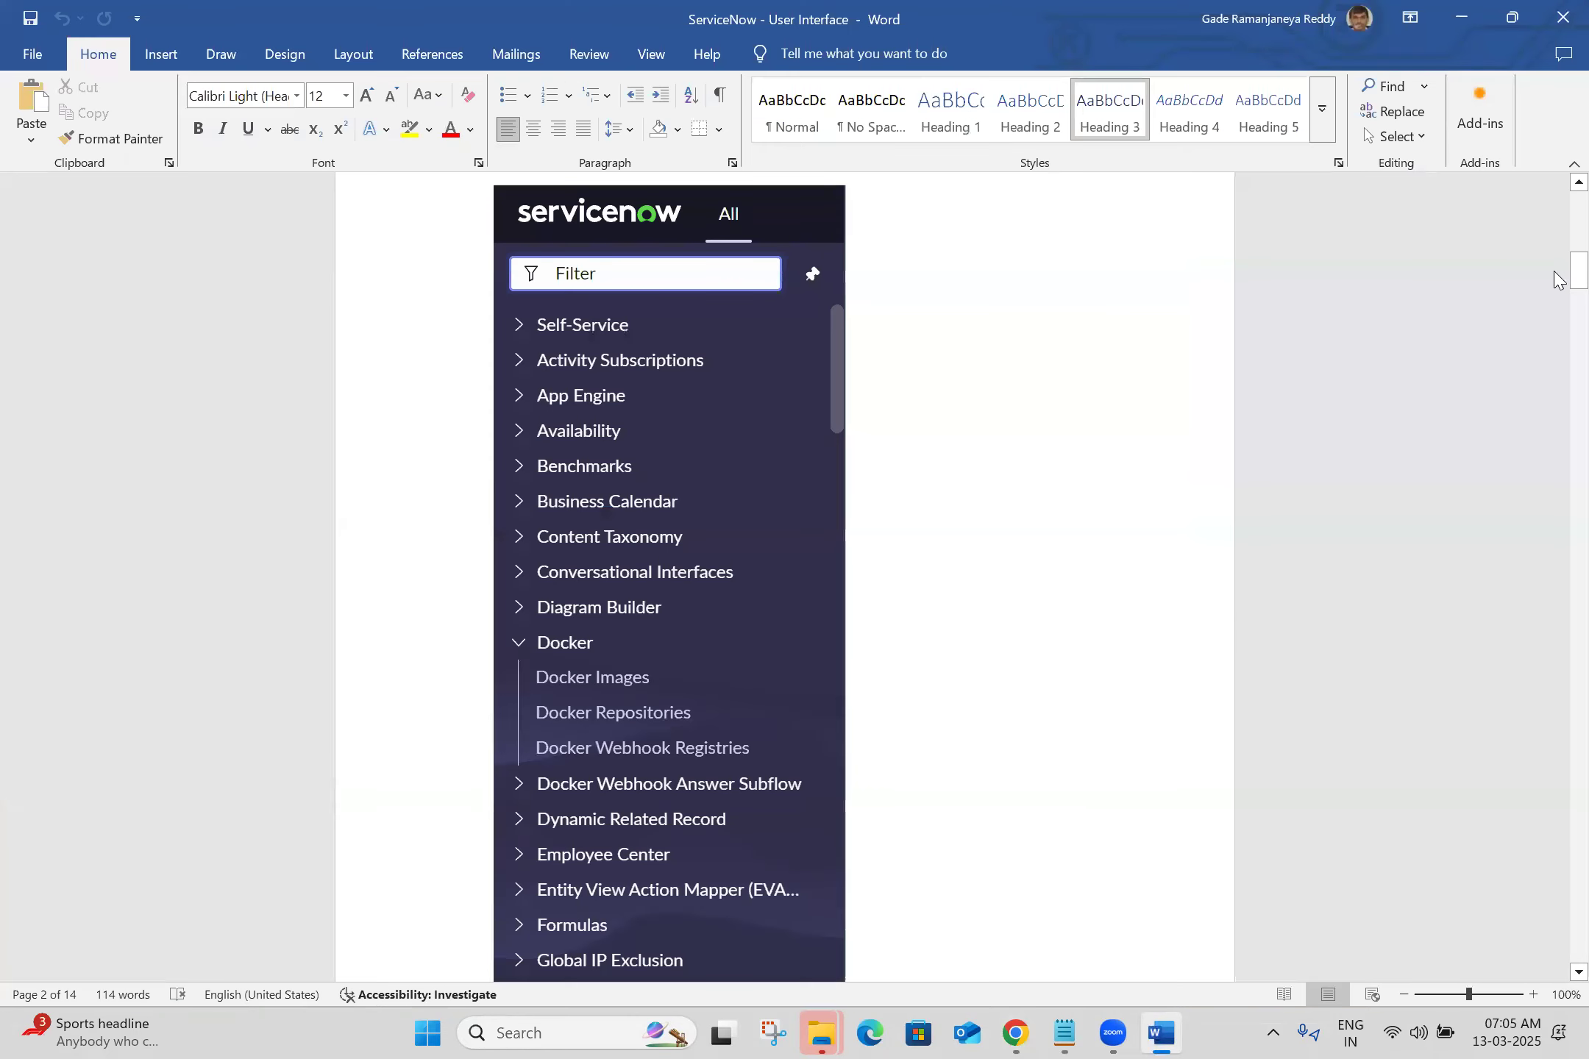
pyautogui.moveTo(1557, 278); pyautogui.dragTo(1557, 313)
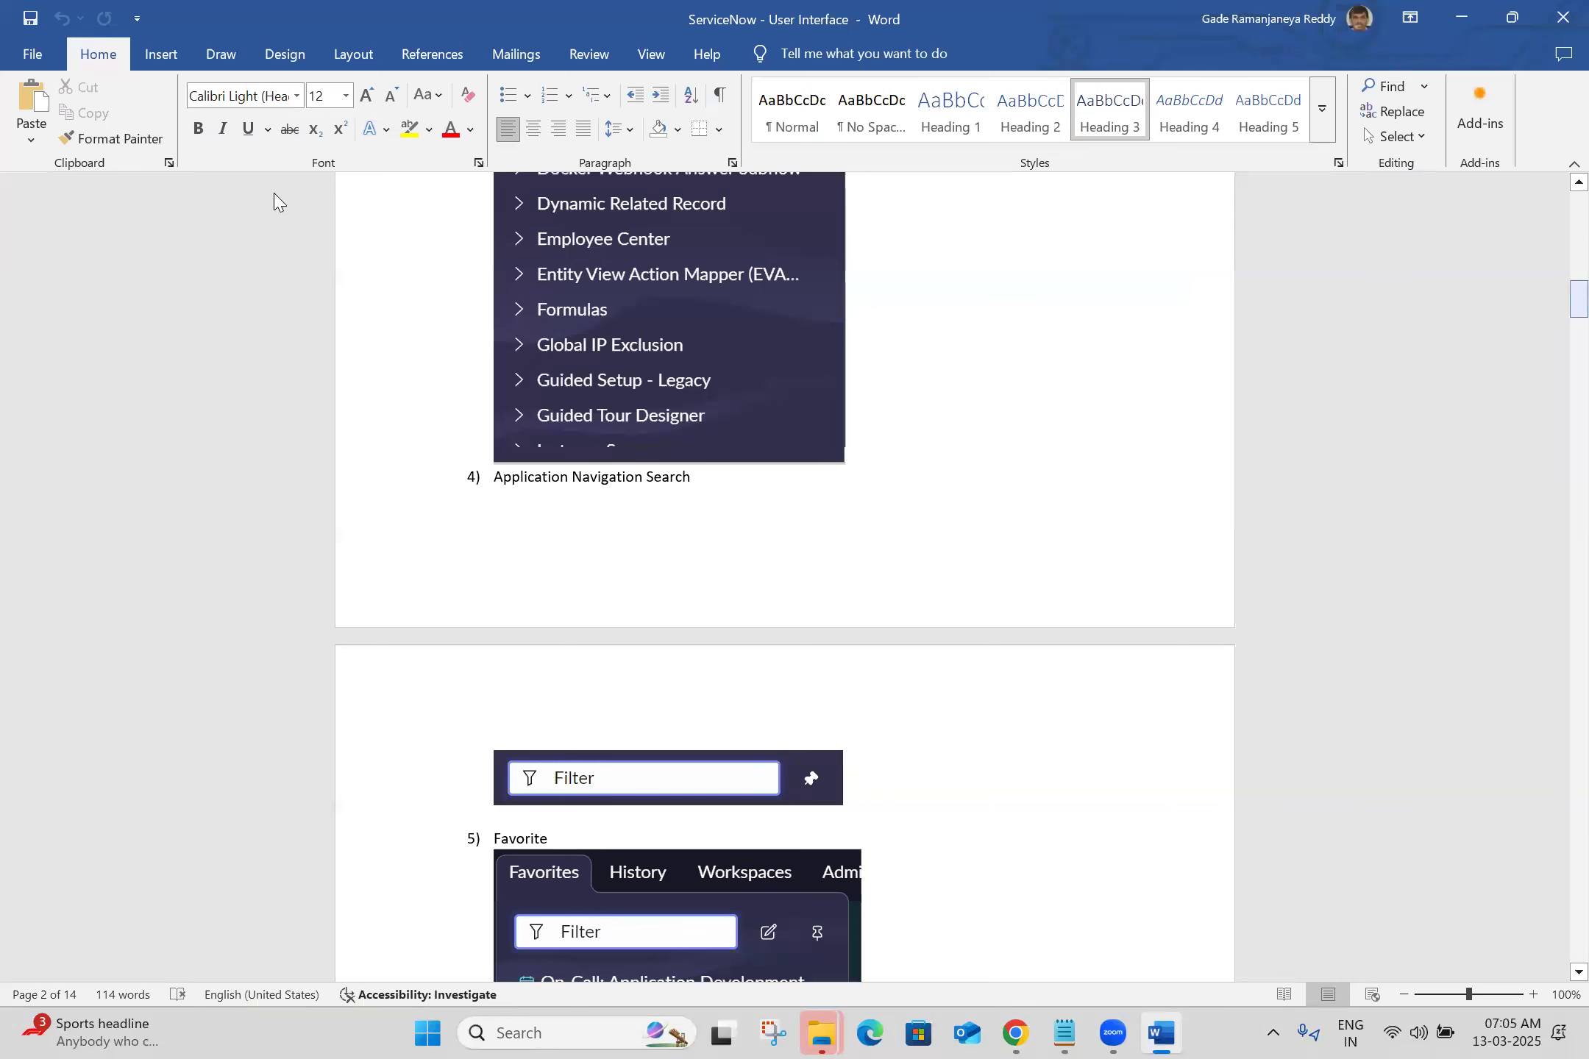
pyautogui.hotkey('alt', 'Tab')
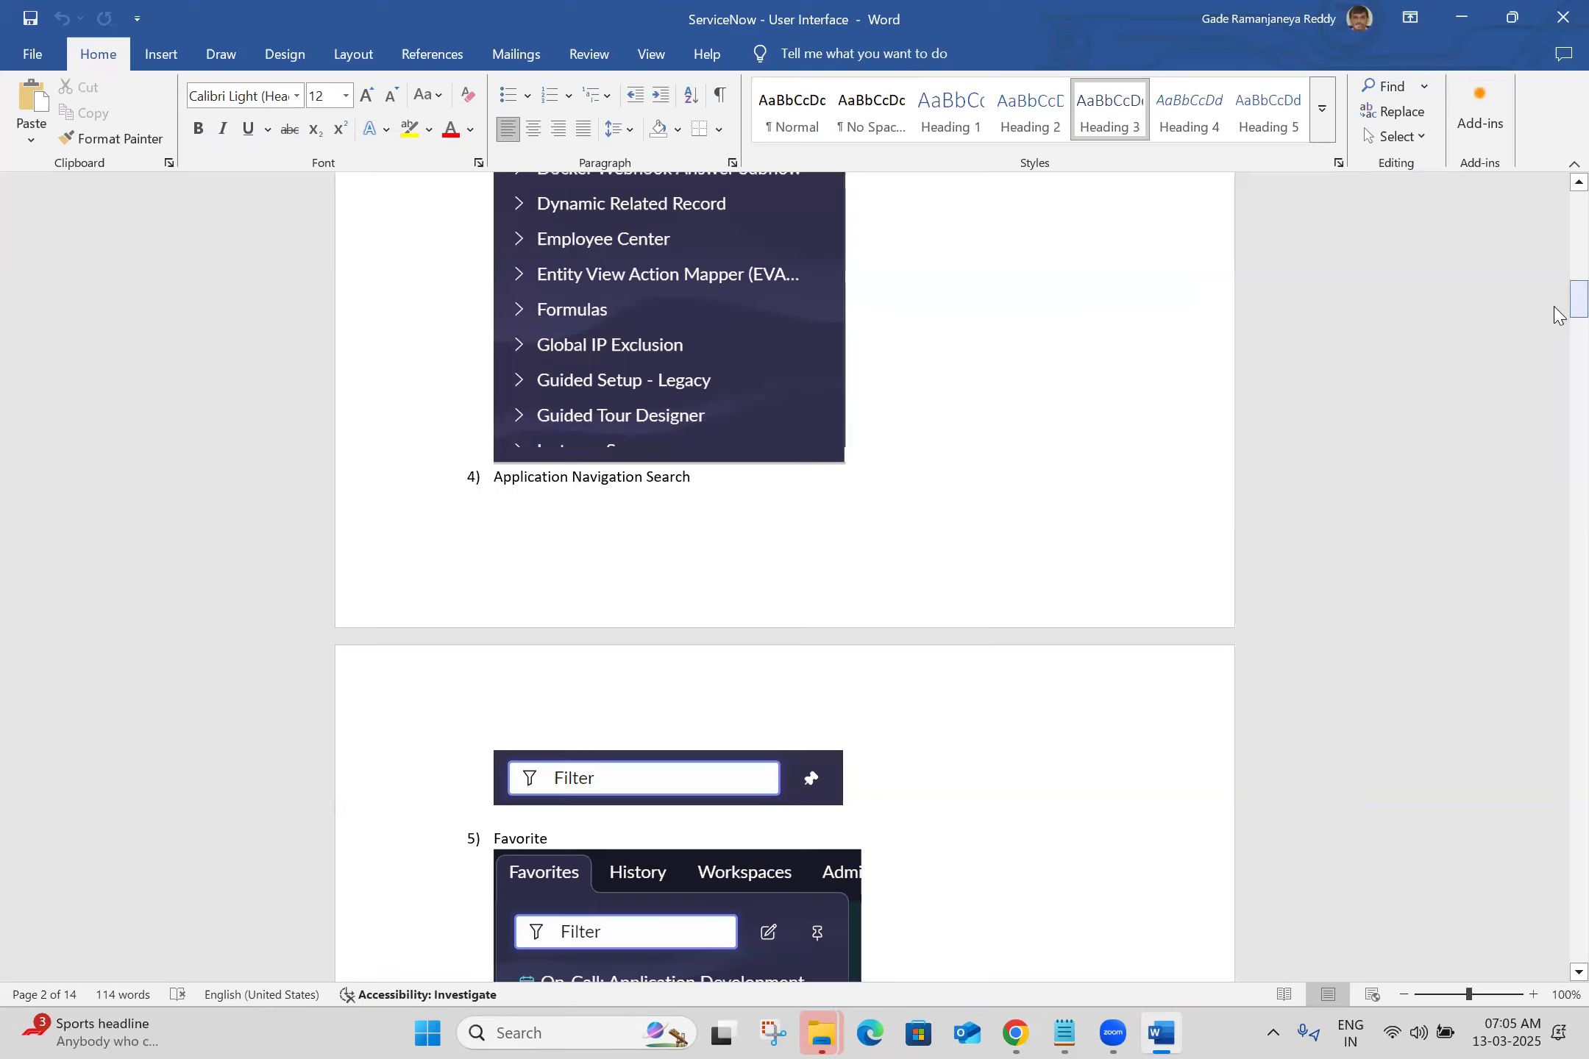
# Step: Review the document's Favorite and History sections and view the Favorites and History lists in the ServiceNow instance
pyautogui.moveTo(1554, 307); pyautogui.dragTo(1554, 341)
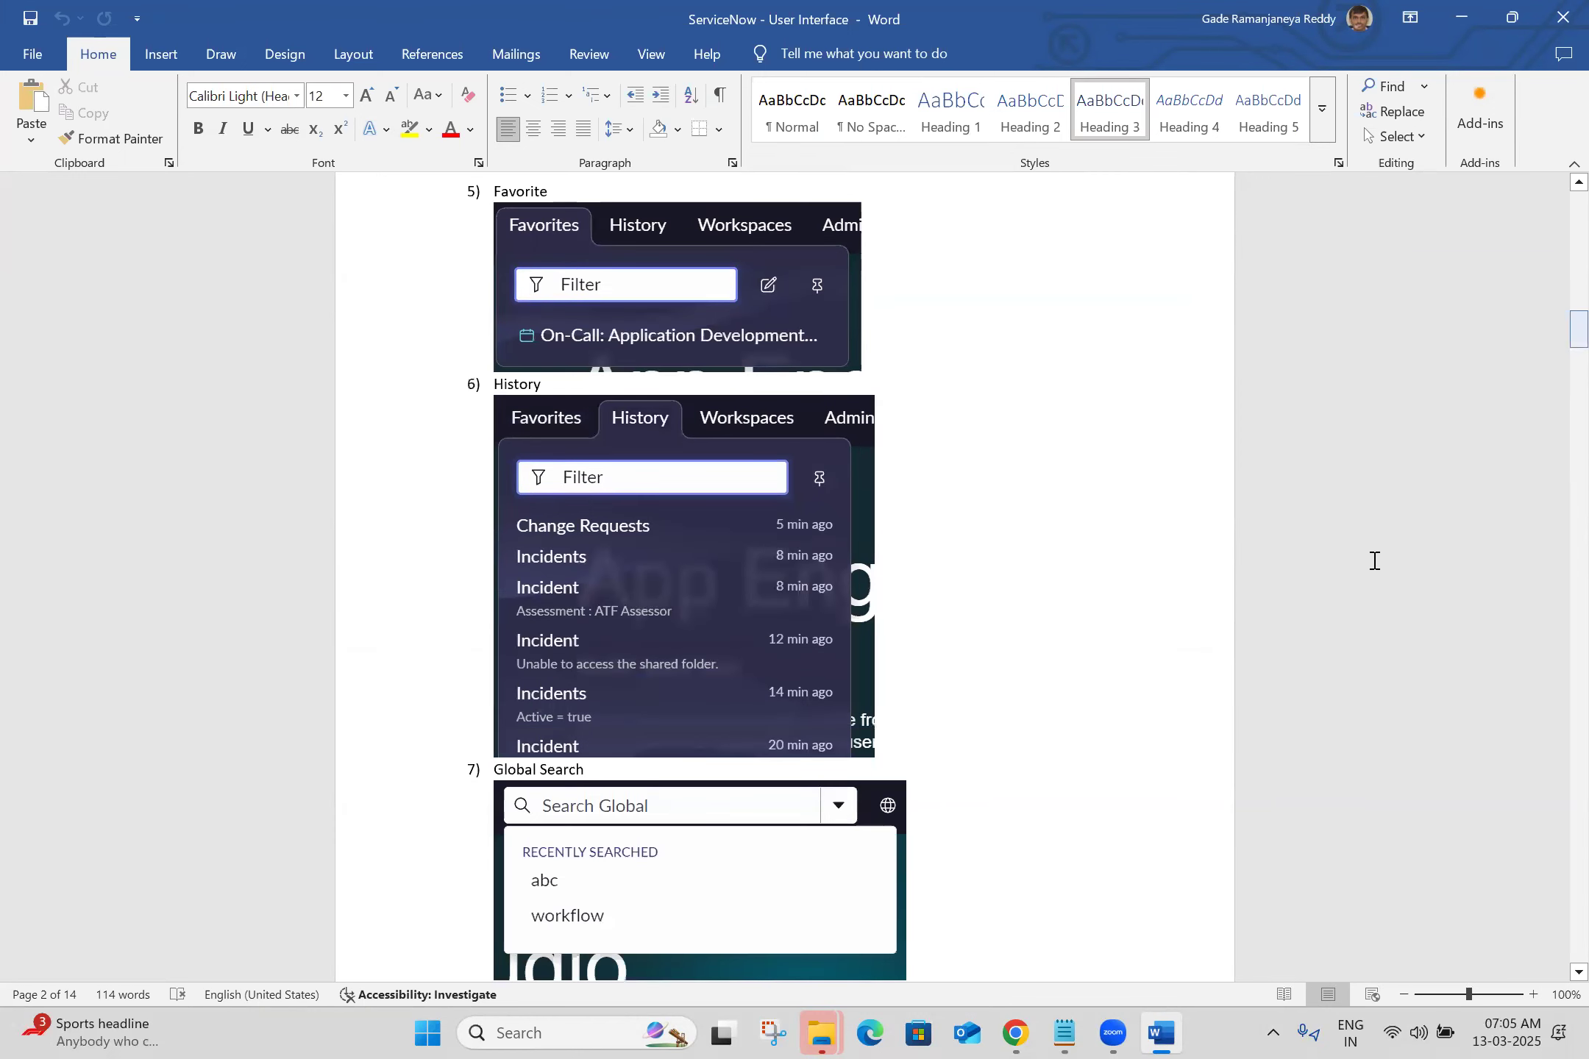
pyautogui.click(1017, 1033)
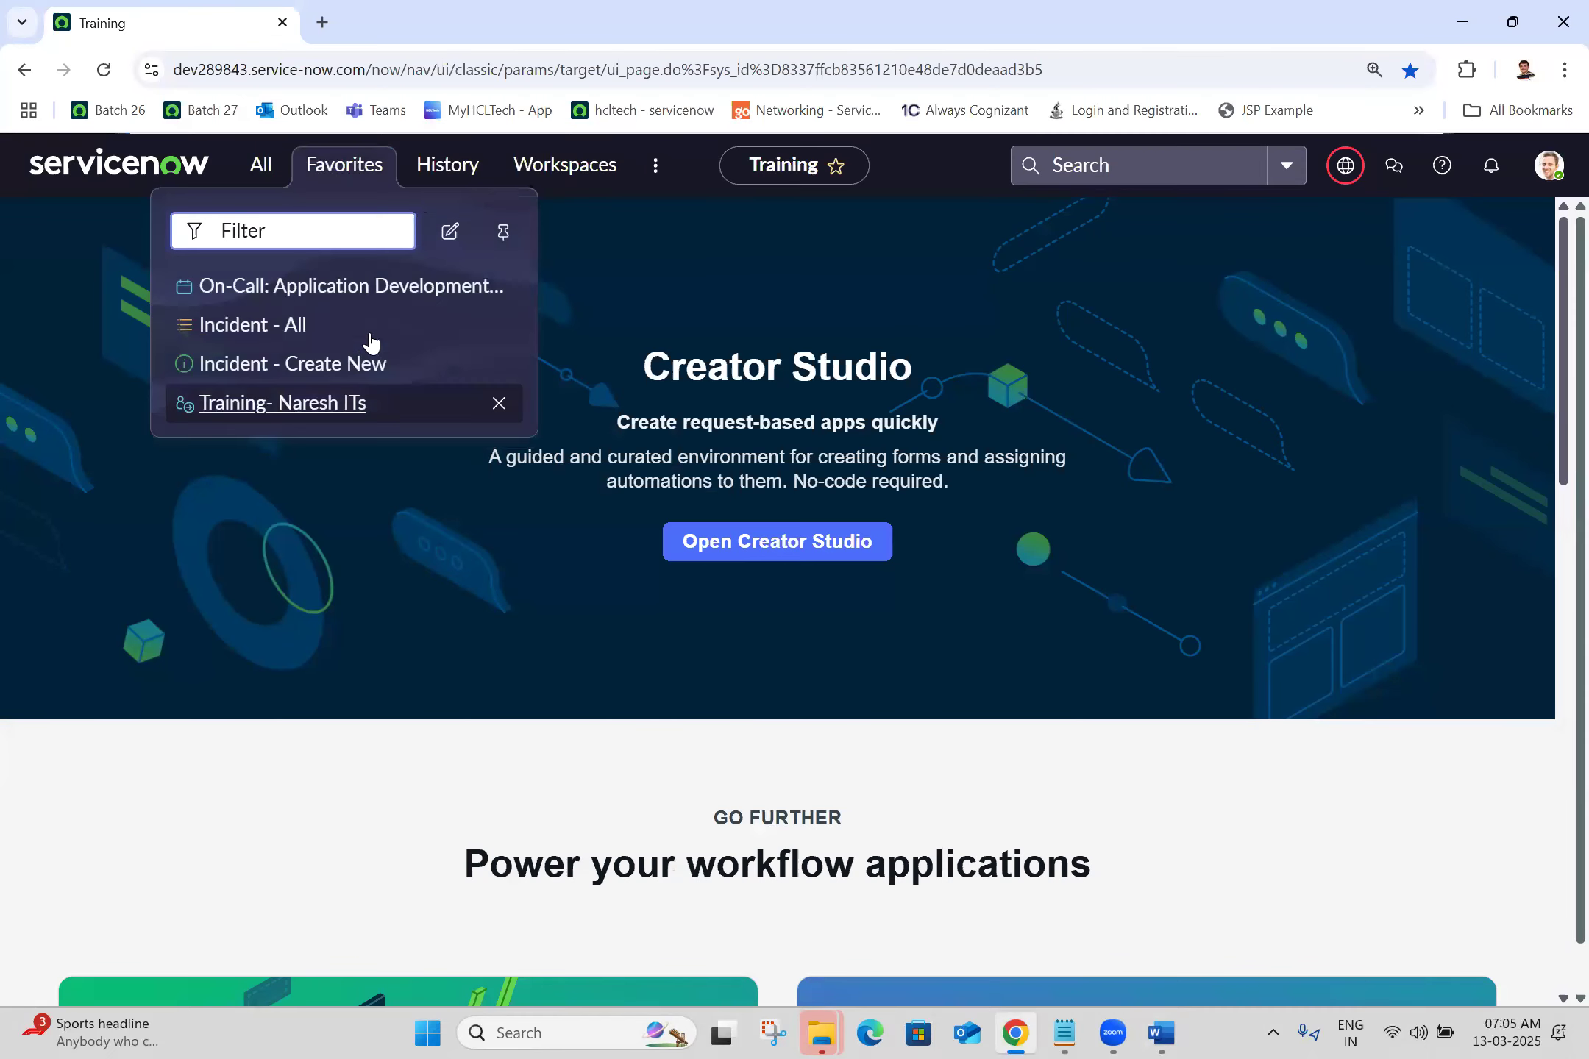
pyautogui.click(445, 164)
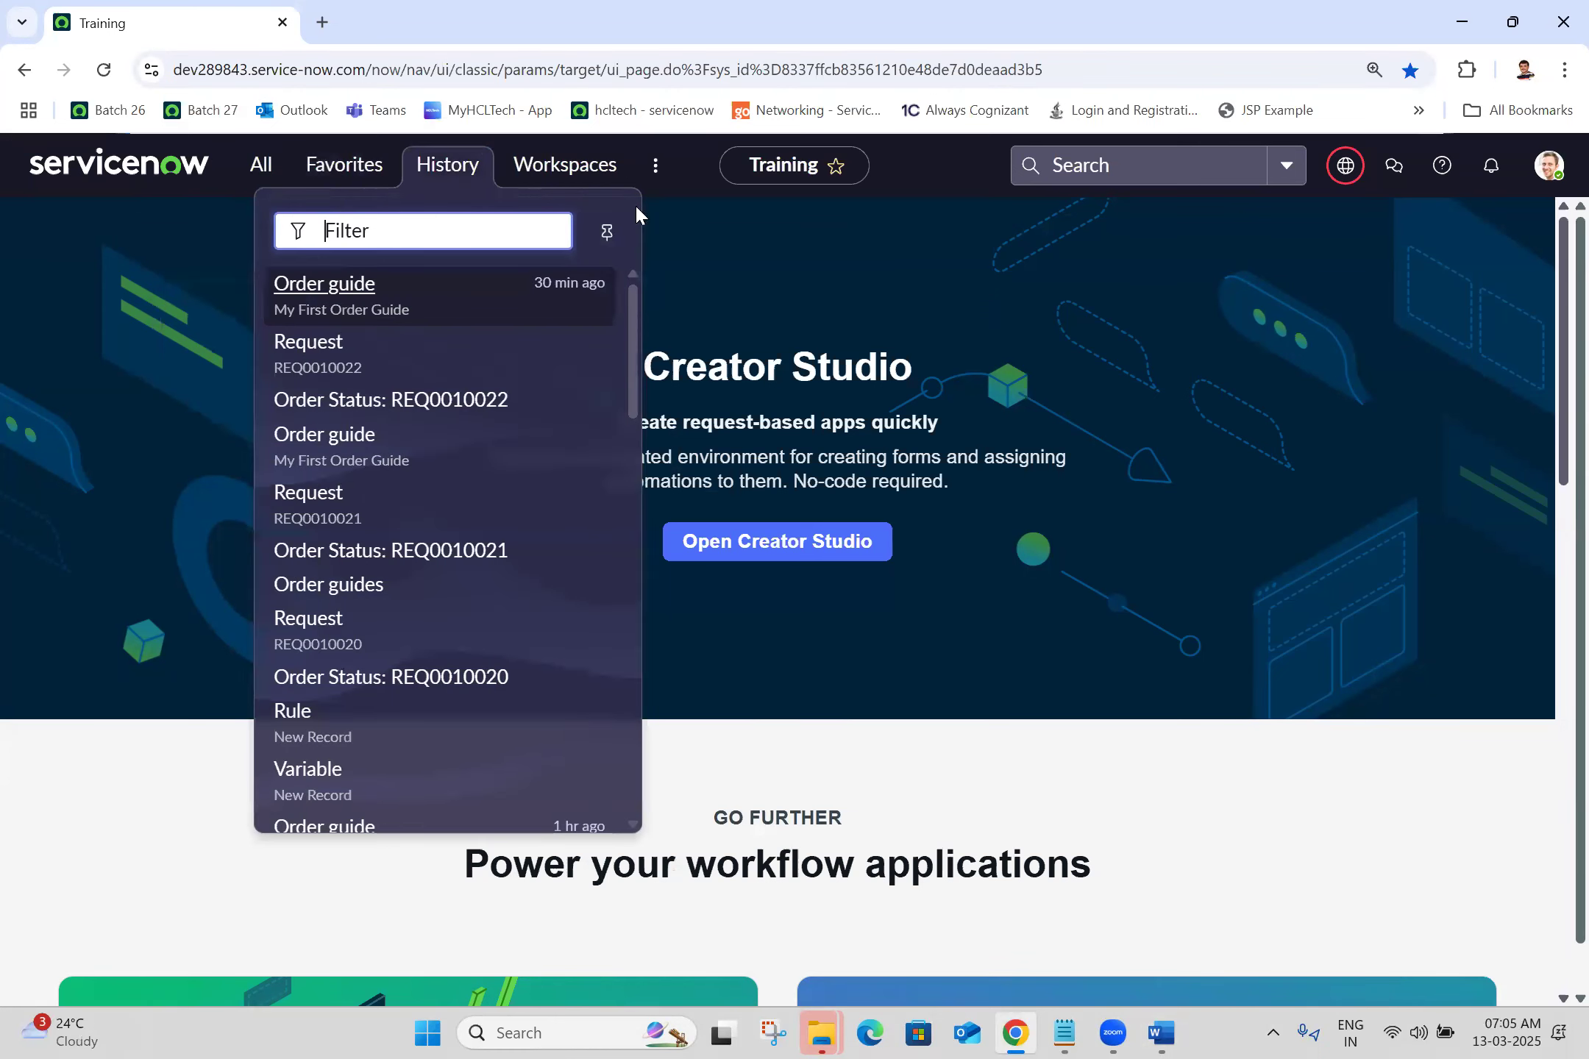
pyautogui.click(373, 313)
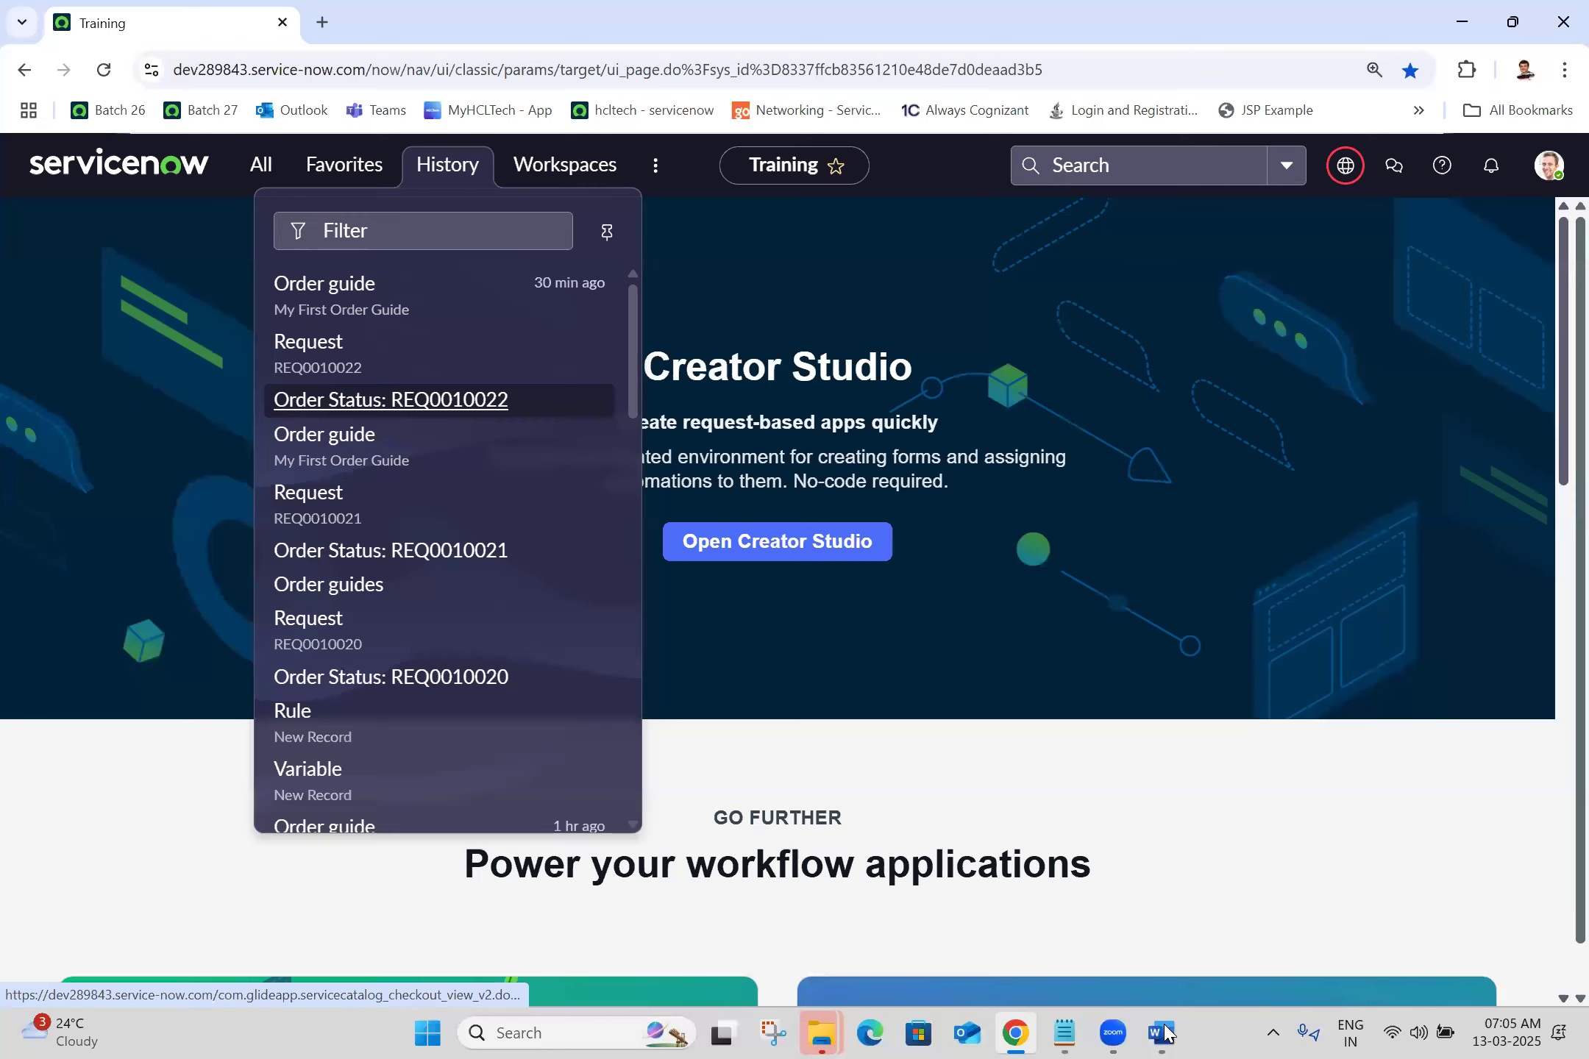
# Step: Review the Global Search section of the Word document and locate the matching search box in the ServiceNow banner
pyautogui.hotkey('alt', 'Tab')
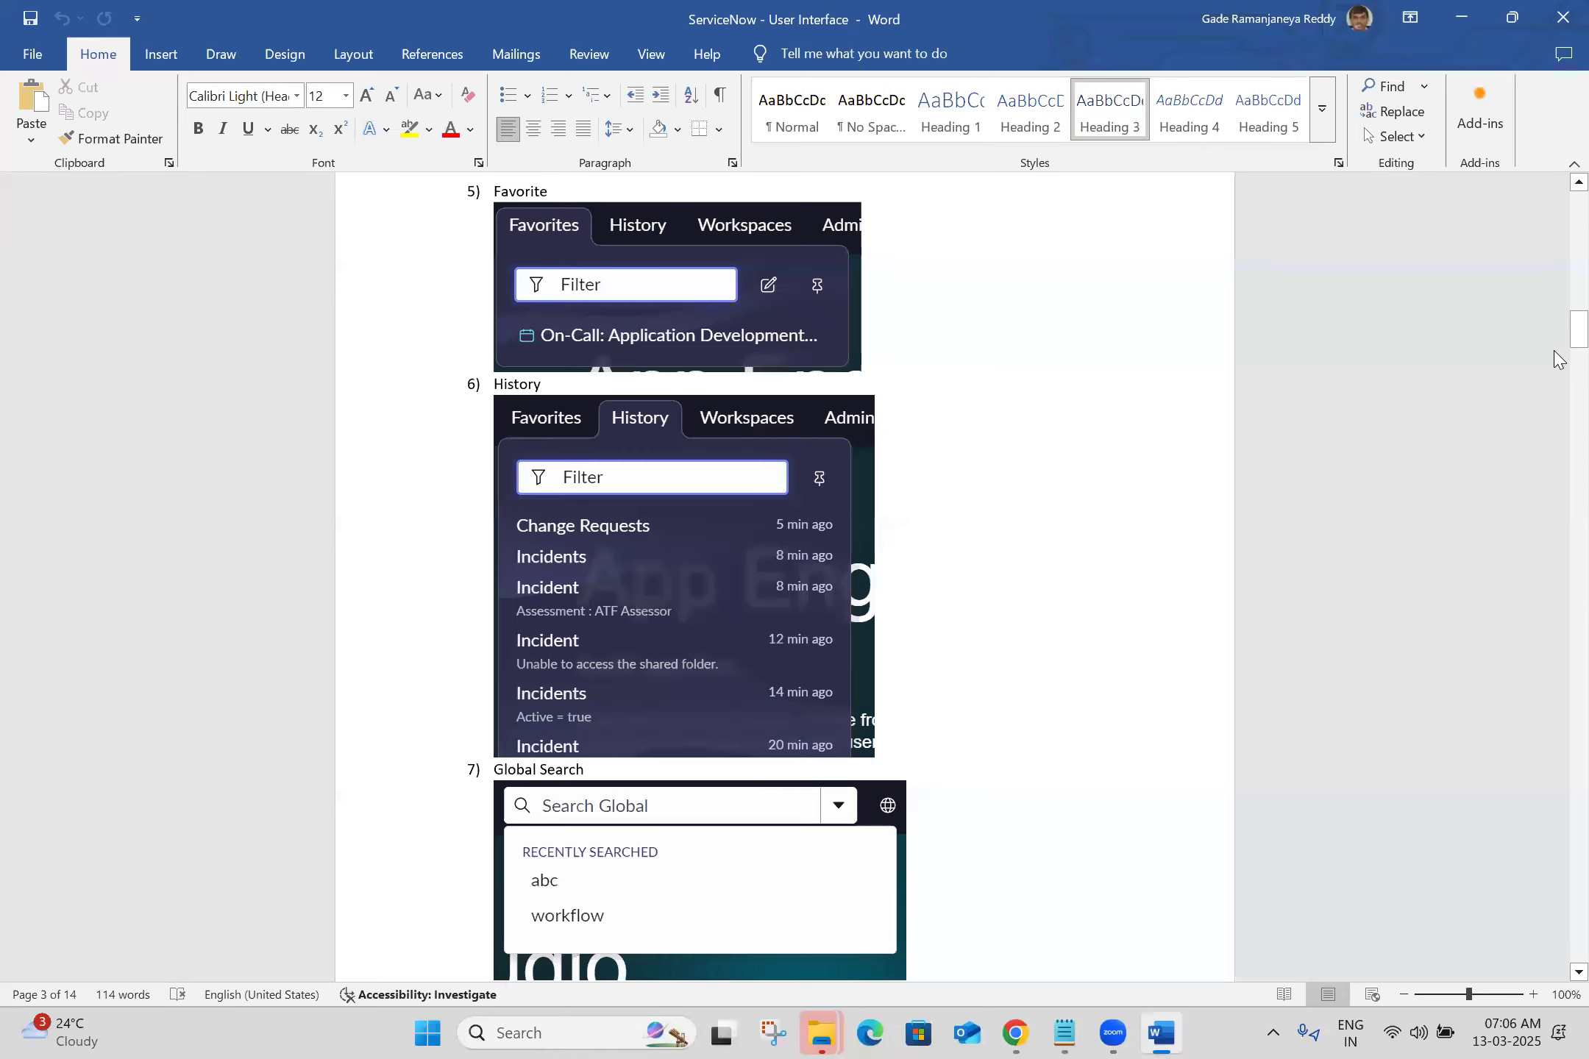
pyautogui.scroll(-3, 1117, 760)
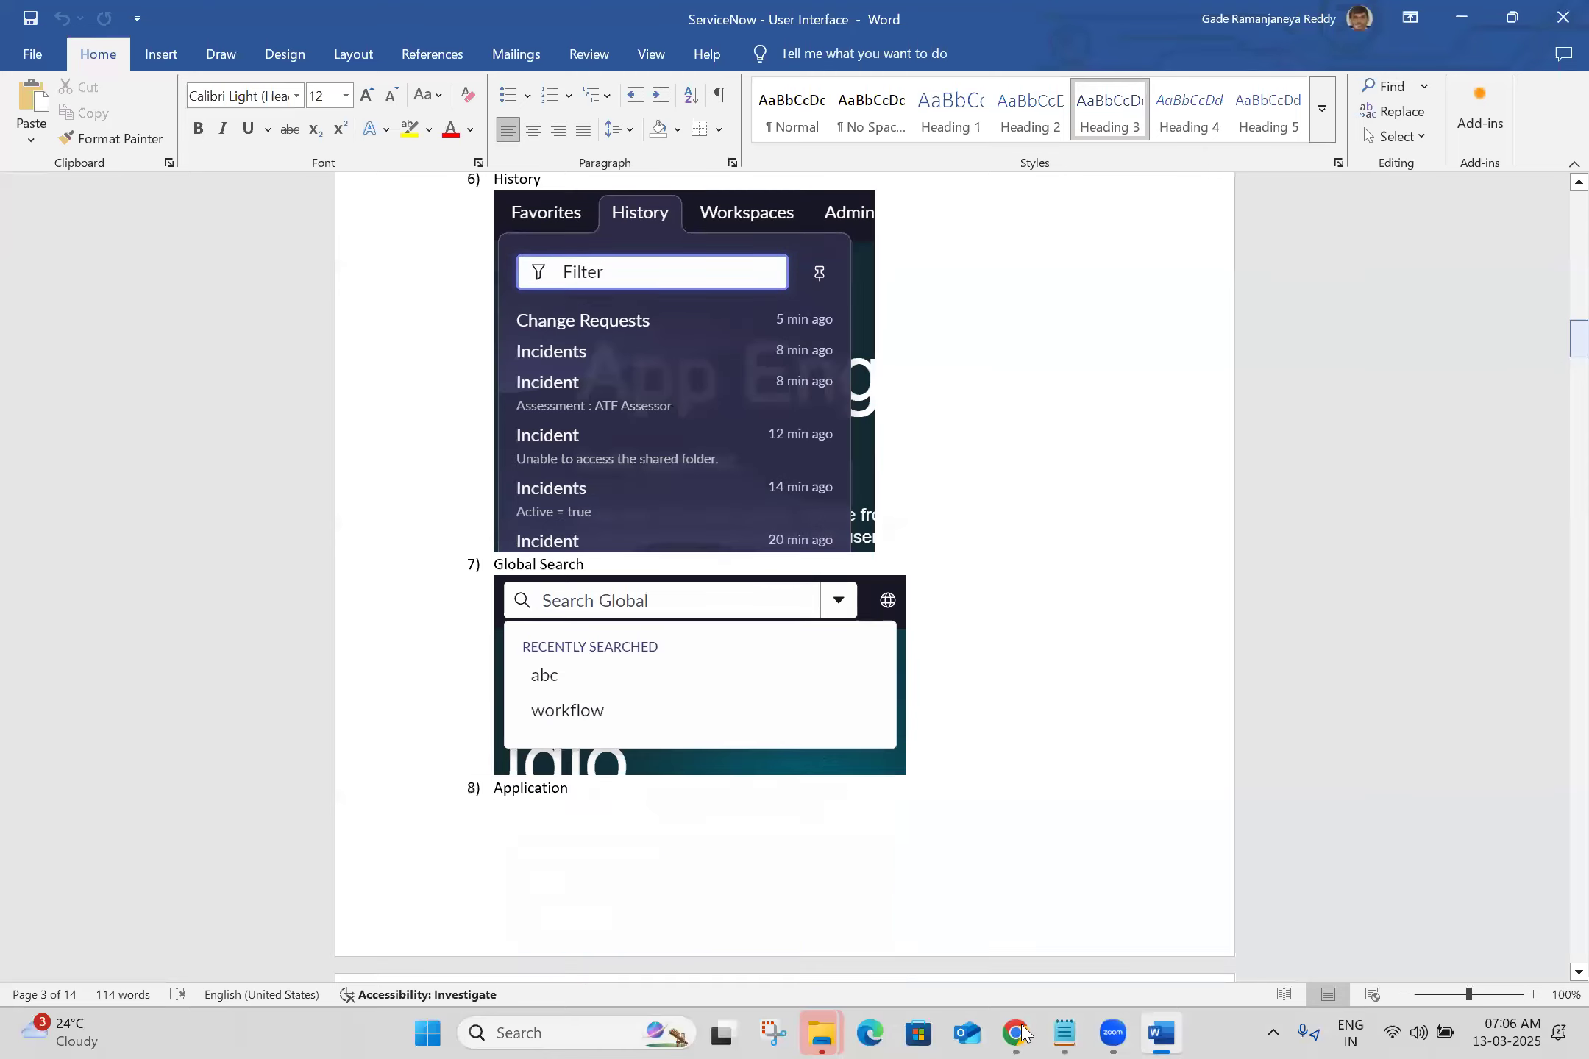
pyautogui.hotkey('alt', 'Tab')
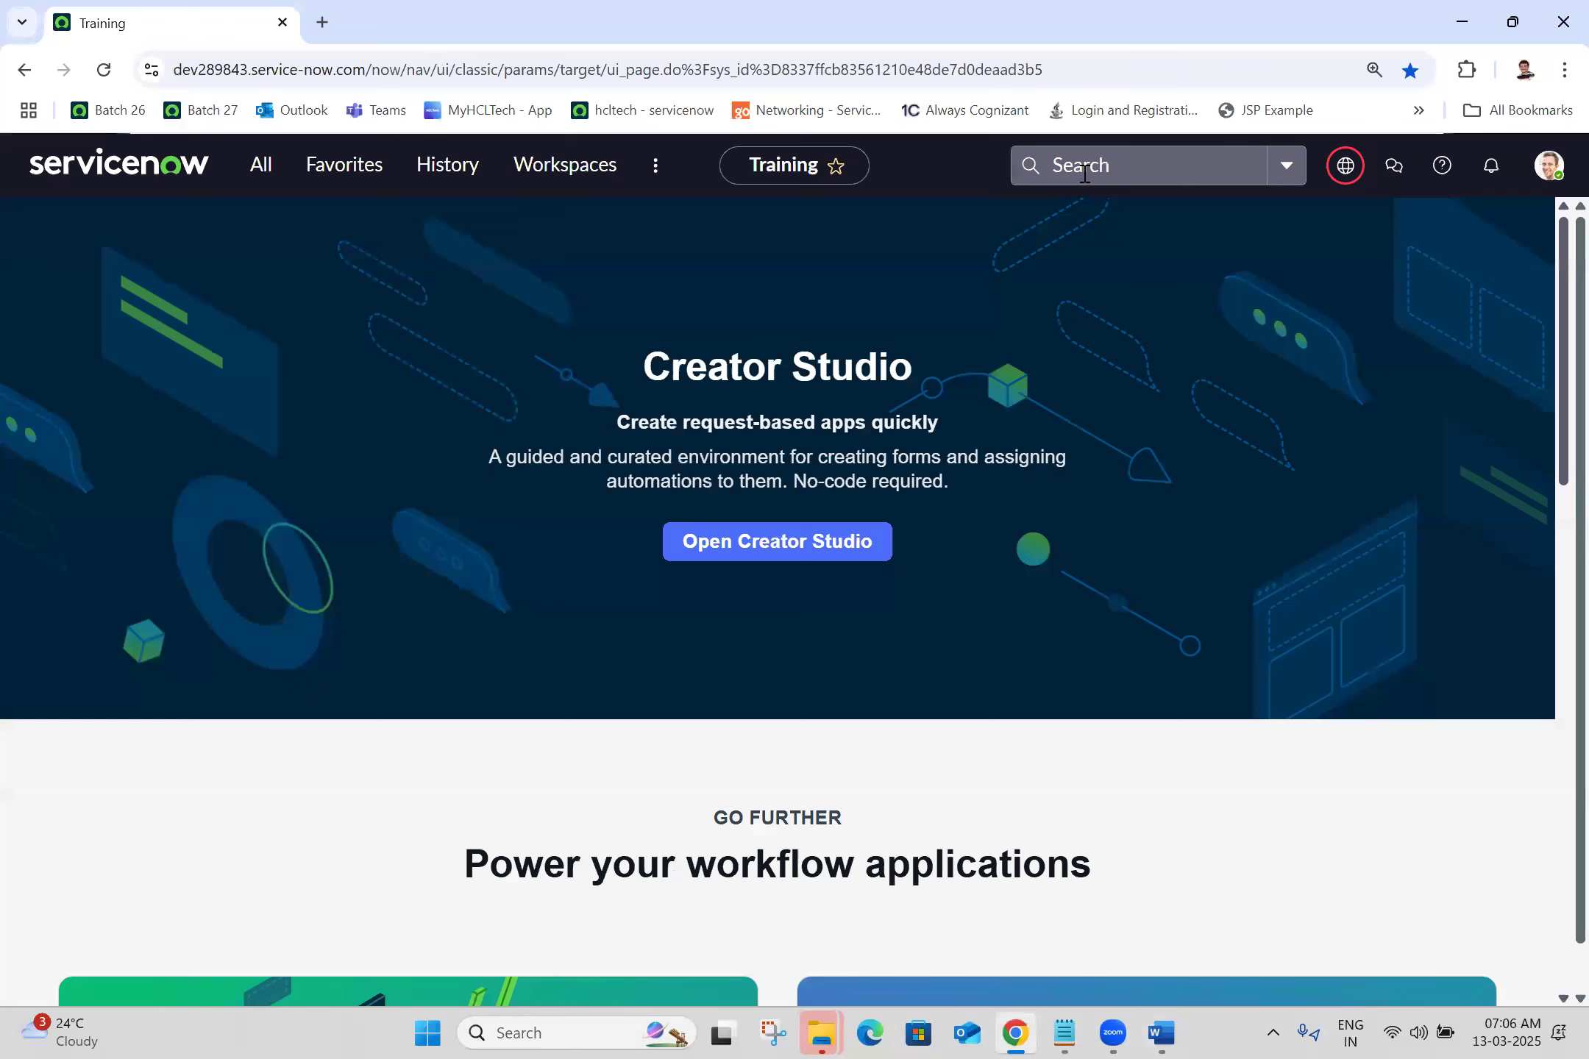
pyautogui.hotkey('alt', 'Tab')
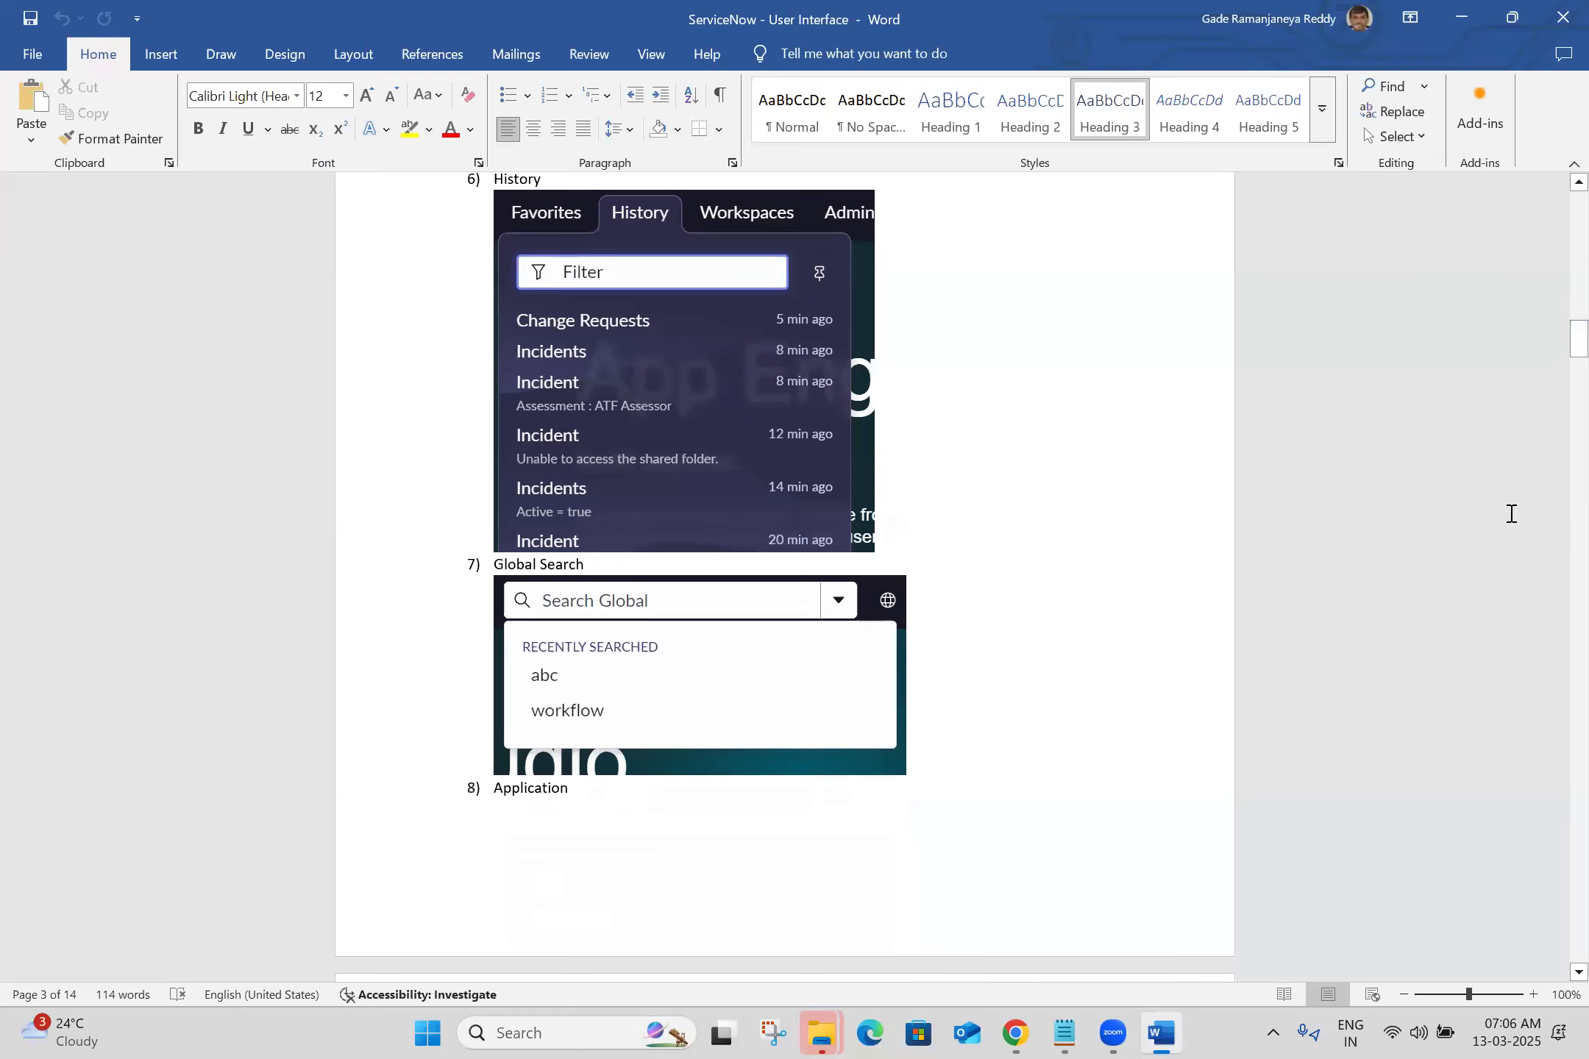
# Step: Review the document's Application section, then collapse the Self-Service application in ServiceNow's All navigator and view the Activity Subscriptions modules
pyautogui.moveTo(1555, 353); pyautogui.dragTo(1554, 374)
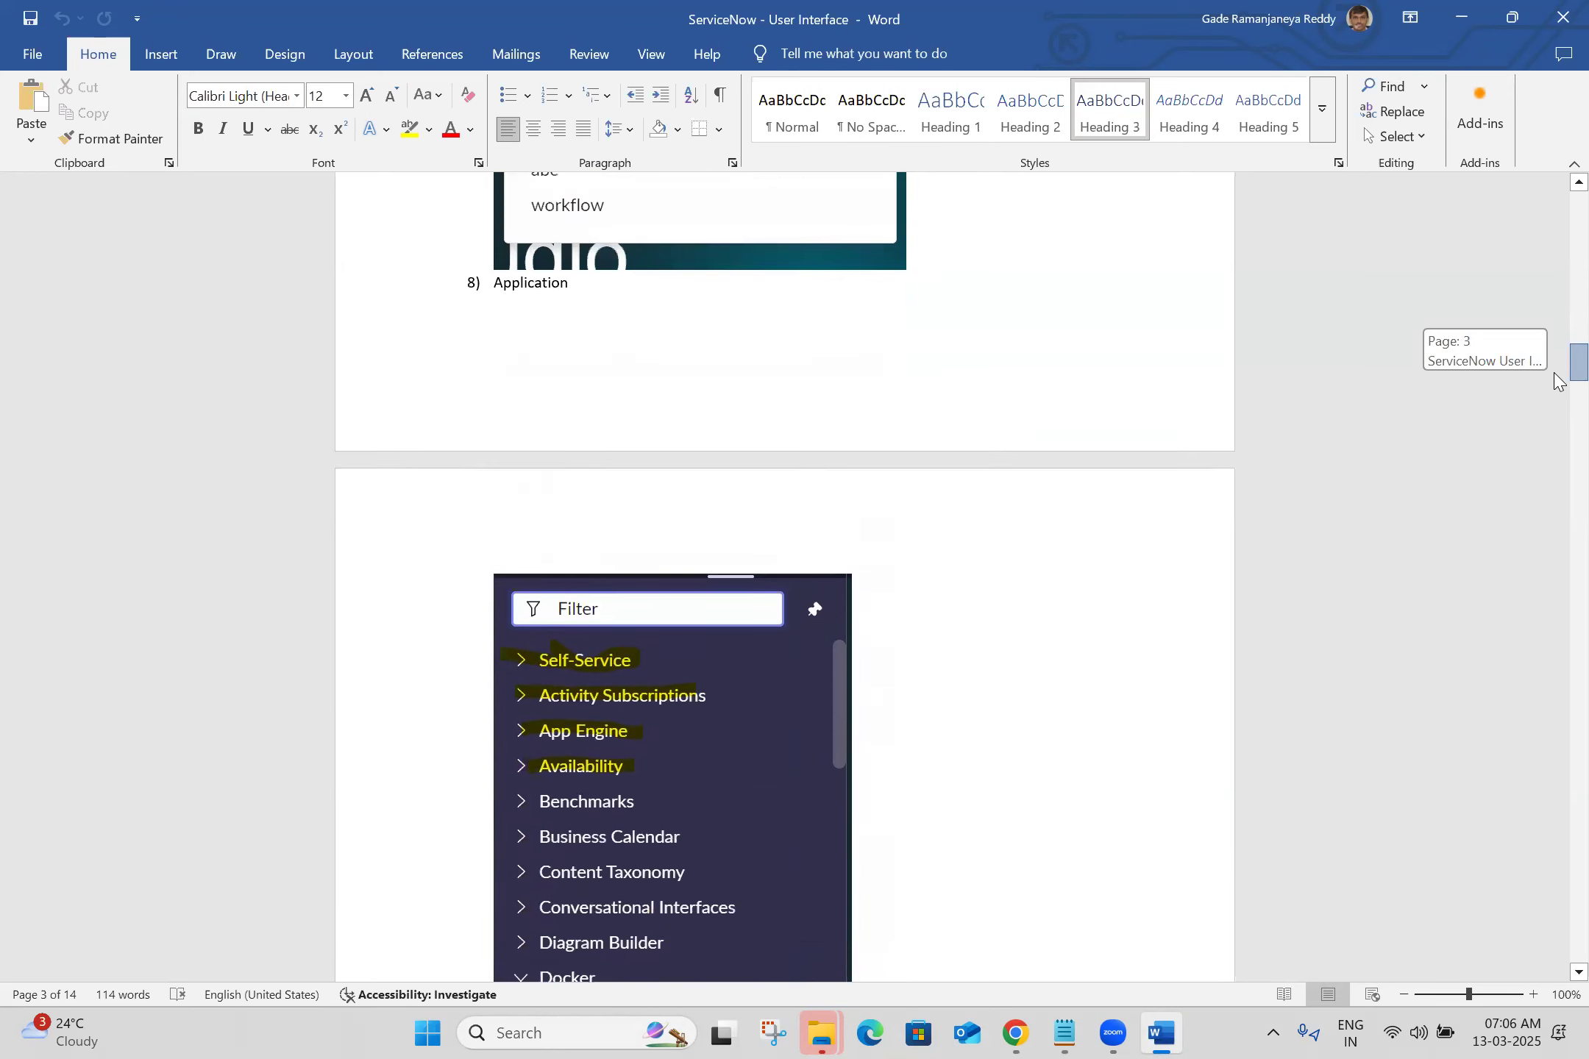
pyautogui.click(1015, 1032)
pyautogui.click(257, 171)
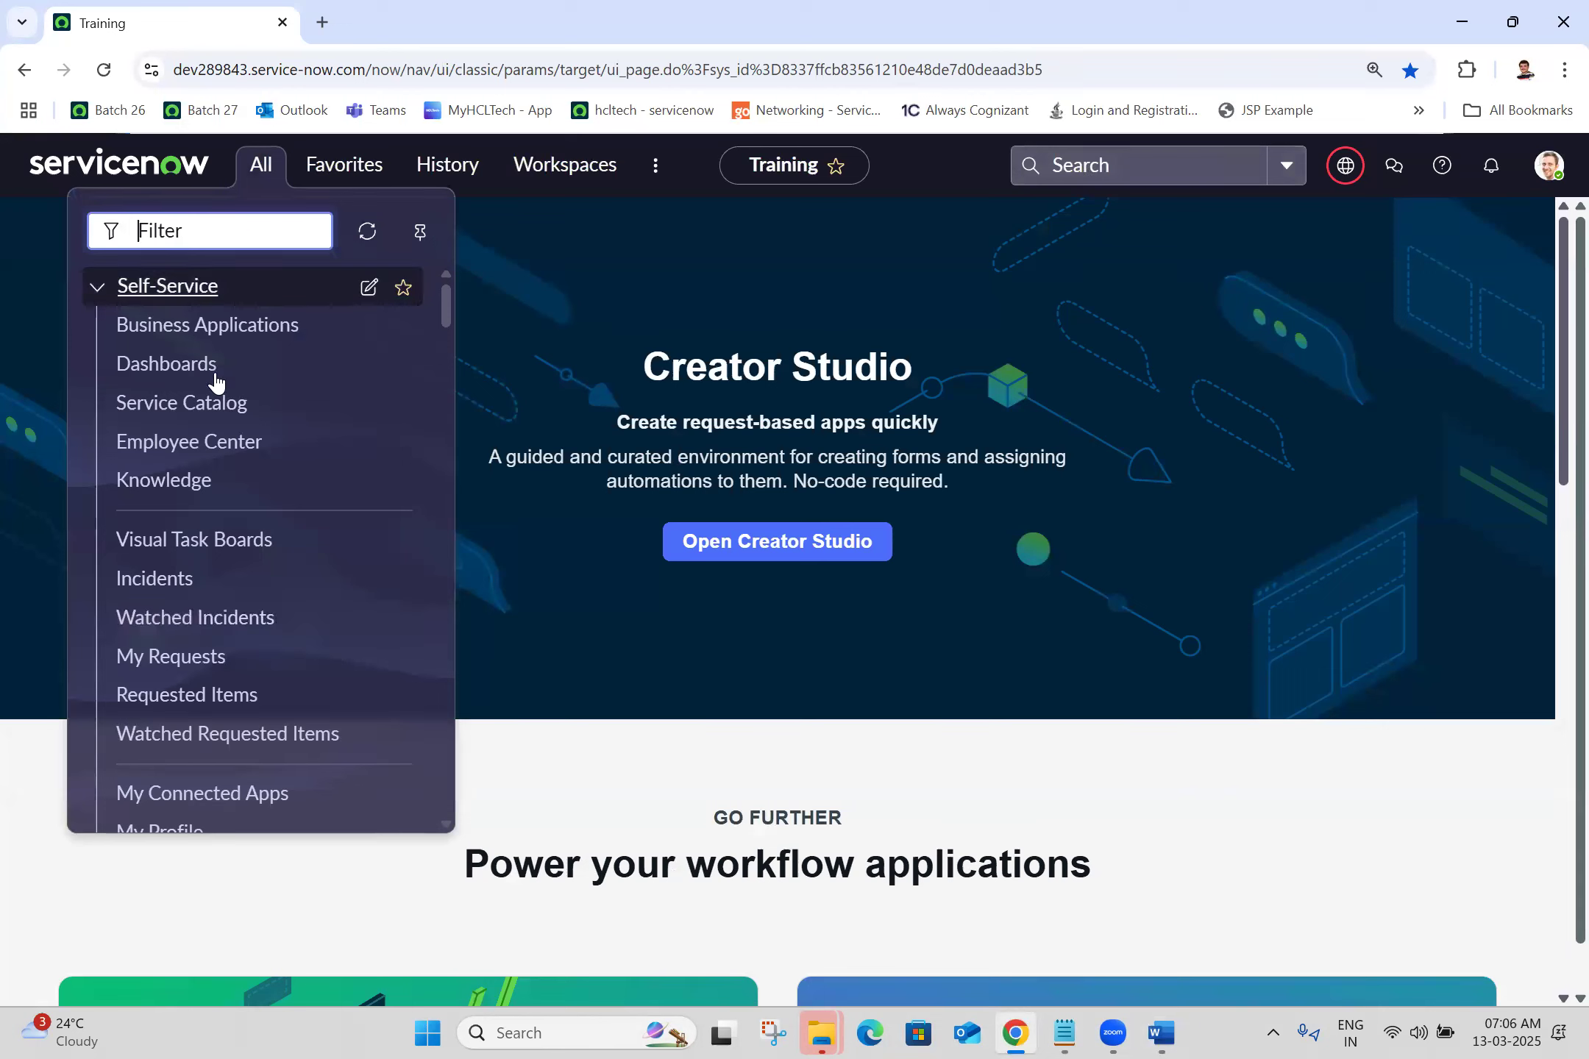
pyautogui.moveTo(96, 285); pyautogui.dragTo(98, 368)
pyautogui.click(97, 367)
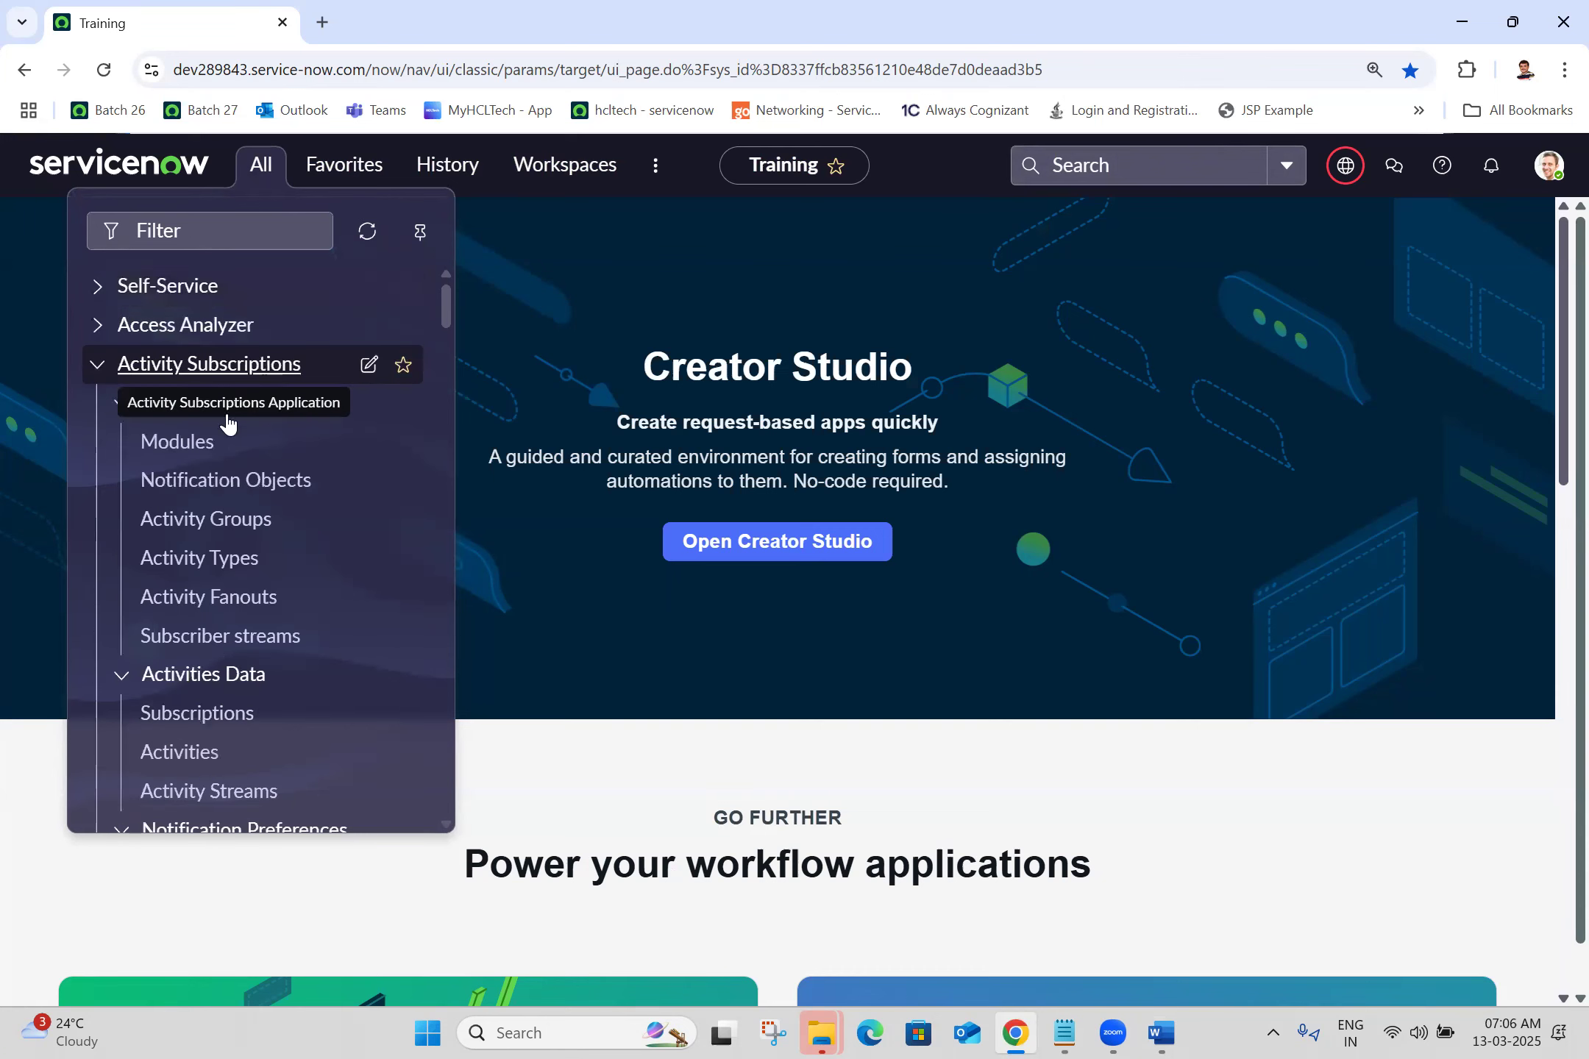
# Step: Look through the remaining user interface sections of the Word document, from Impersonate User to List Header and List Context Menu
pyautogui.click(1162, 1033)
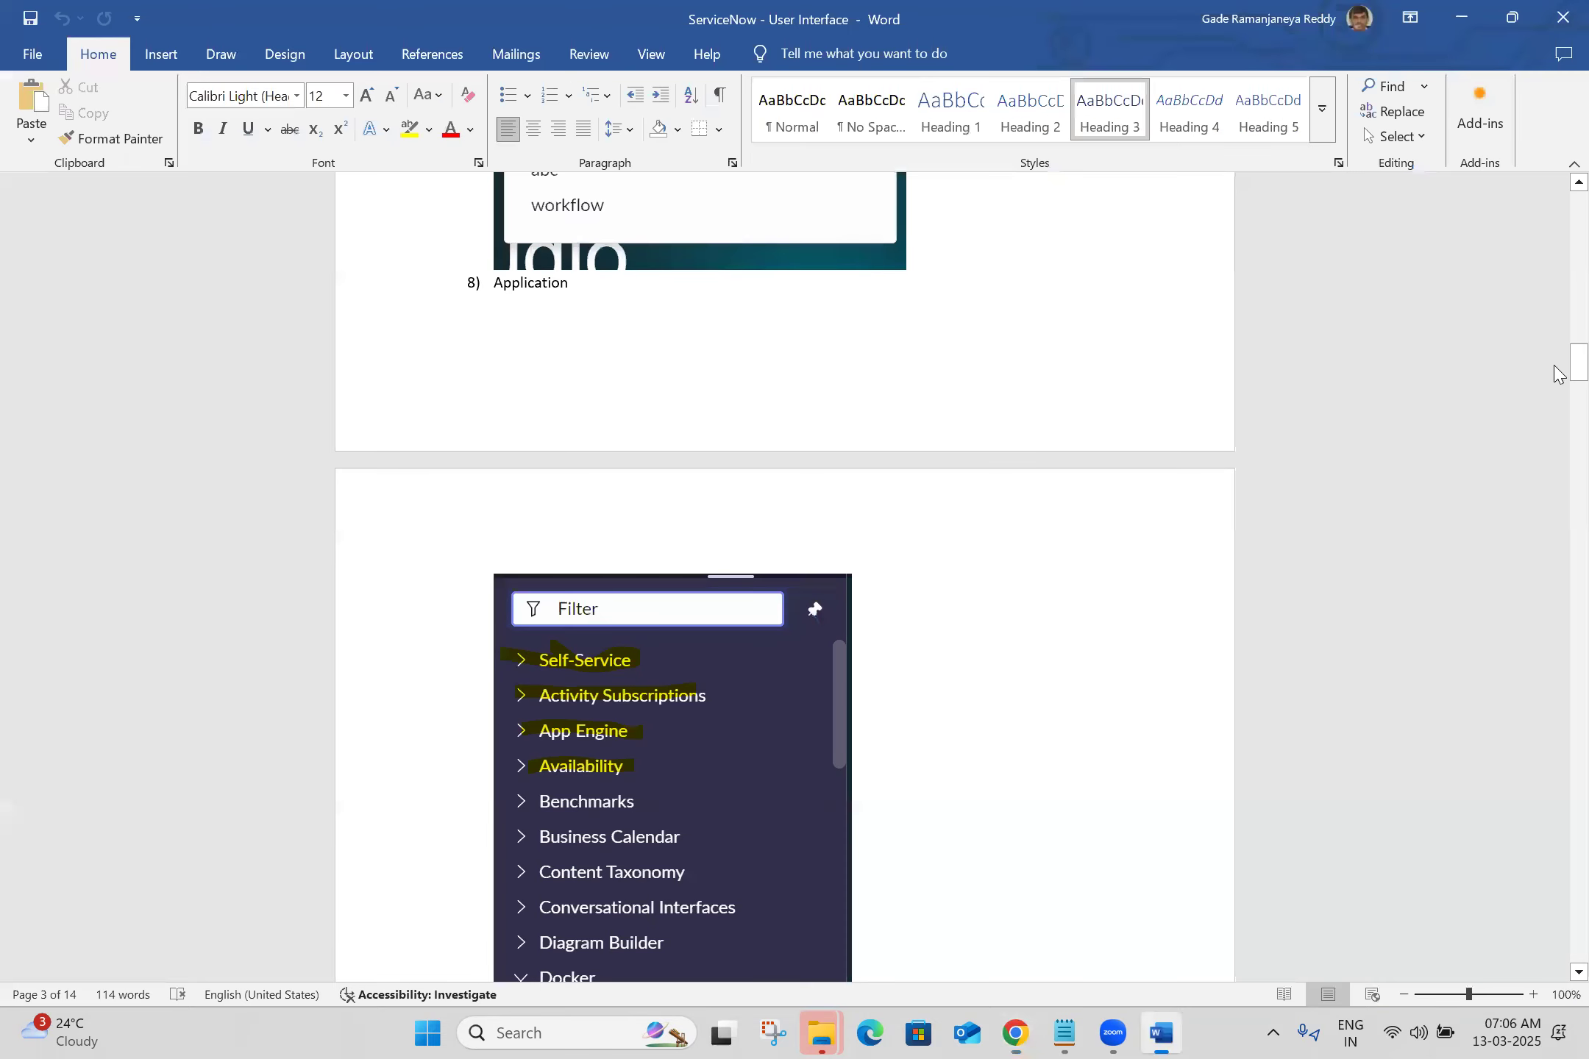
pyautogui.moveTo(1555, 366); pyautogui.dragTo(1557, 540)
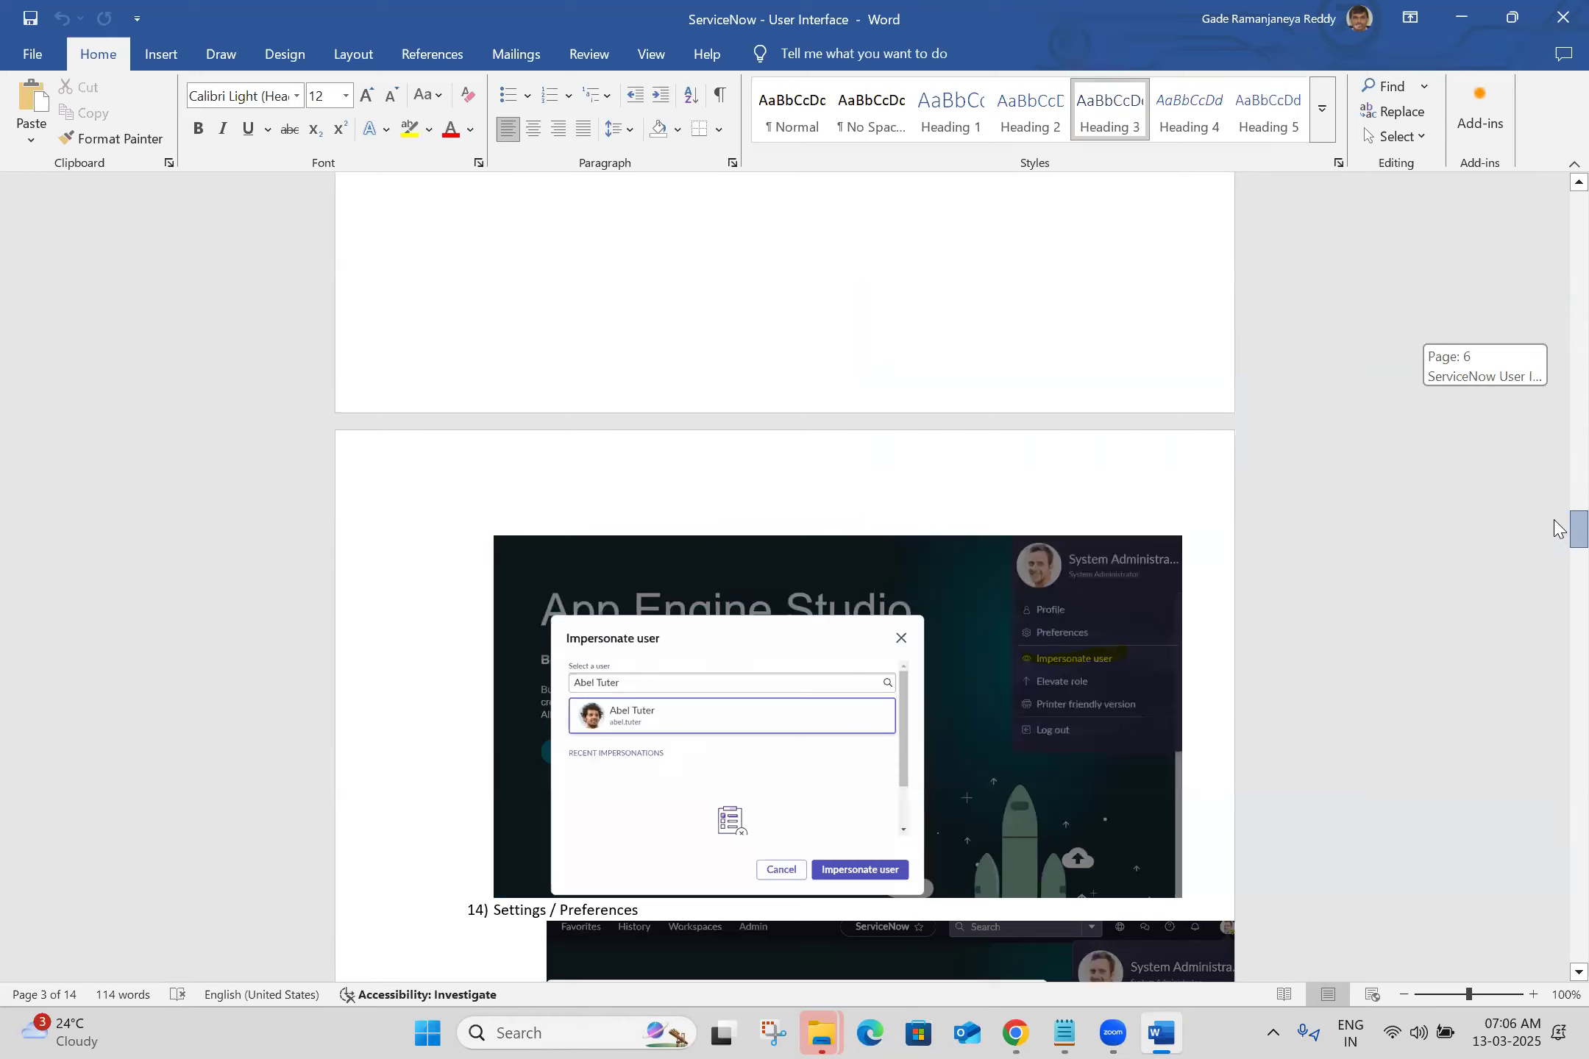
pyautogui.scroll(3, 1554, 521)
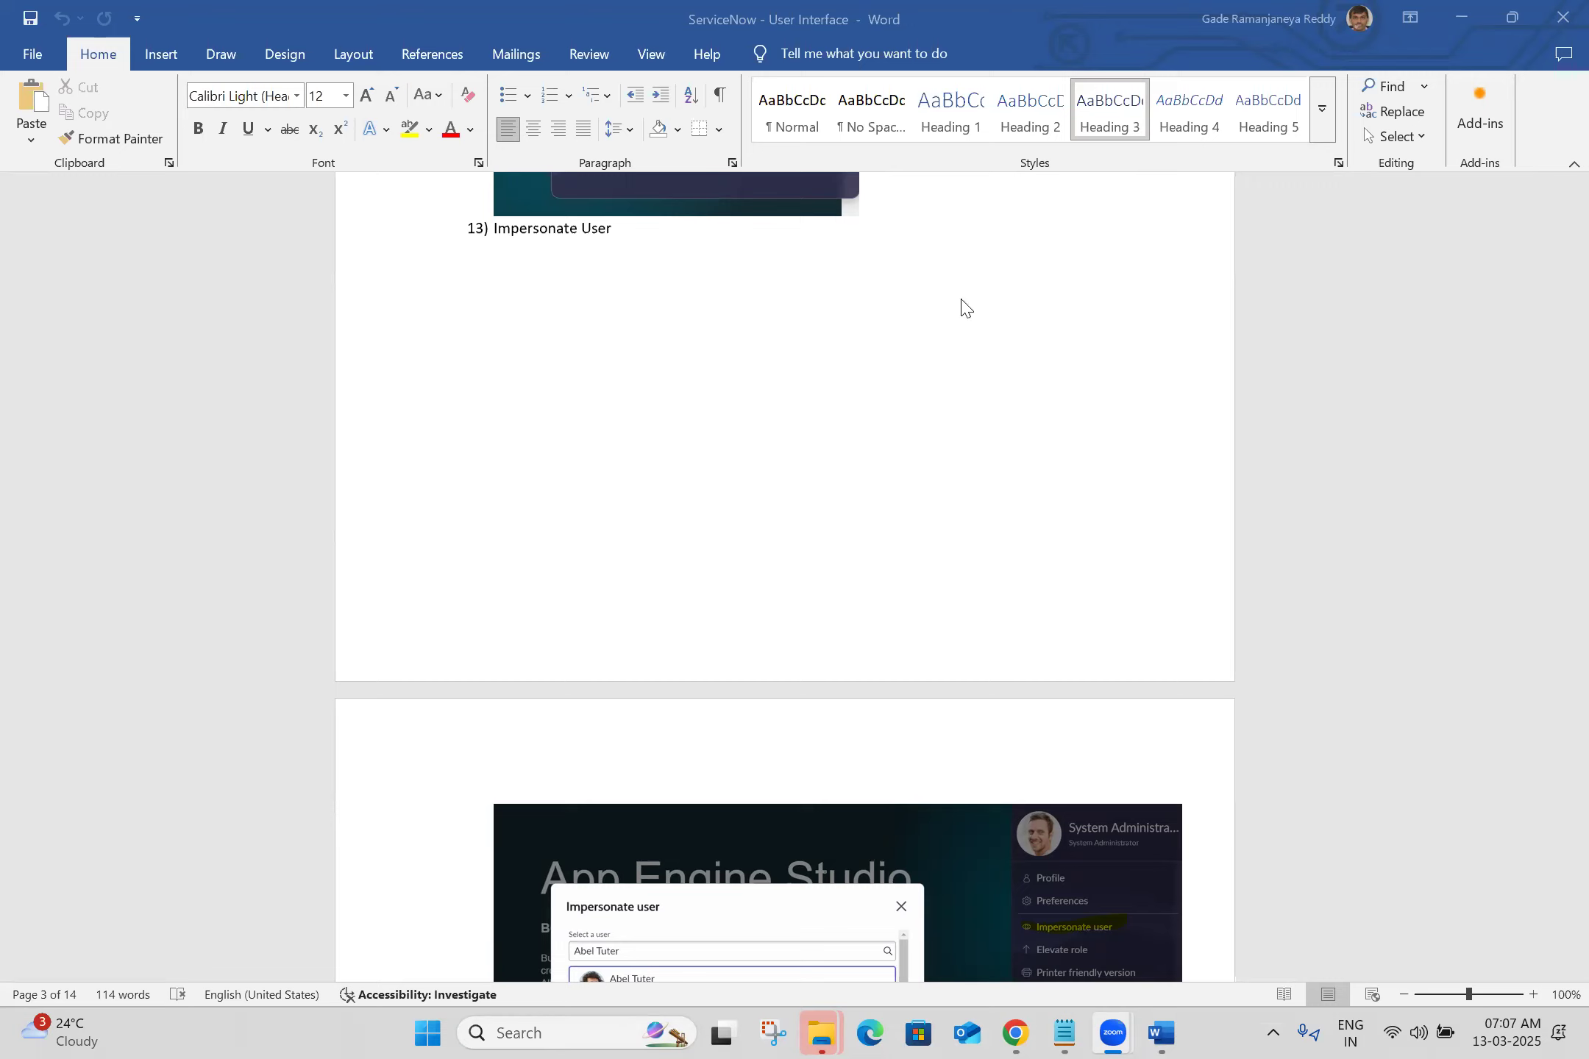
pyautogui.click(1553, 522)
pyautogui.moveTo(1553, 520); pyautogui.dragTo(703, 621)
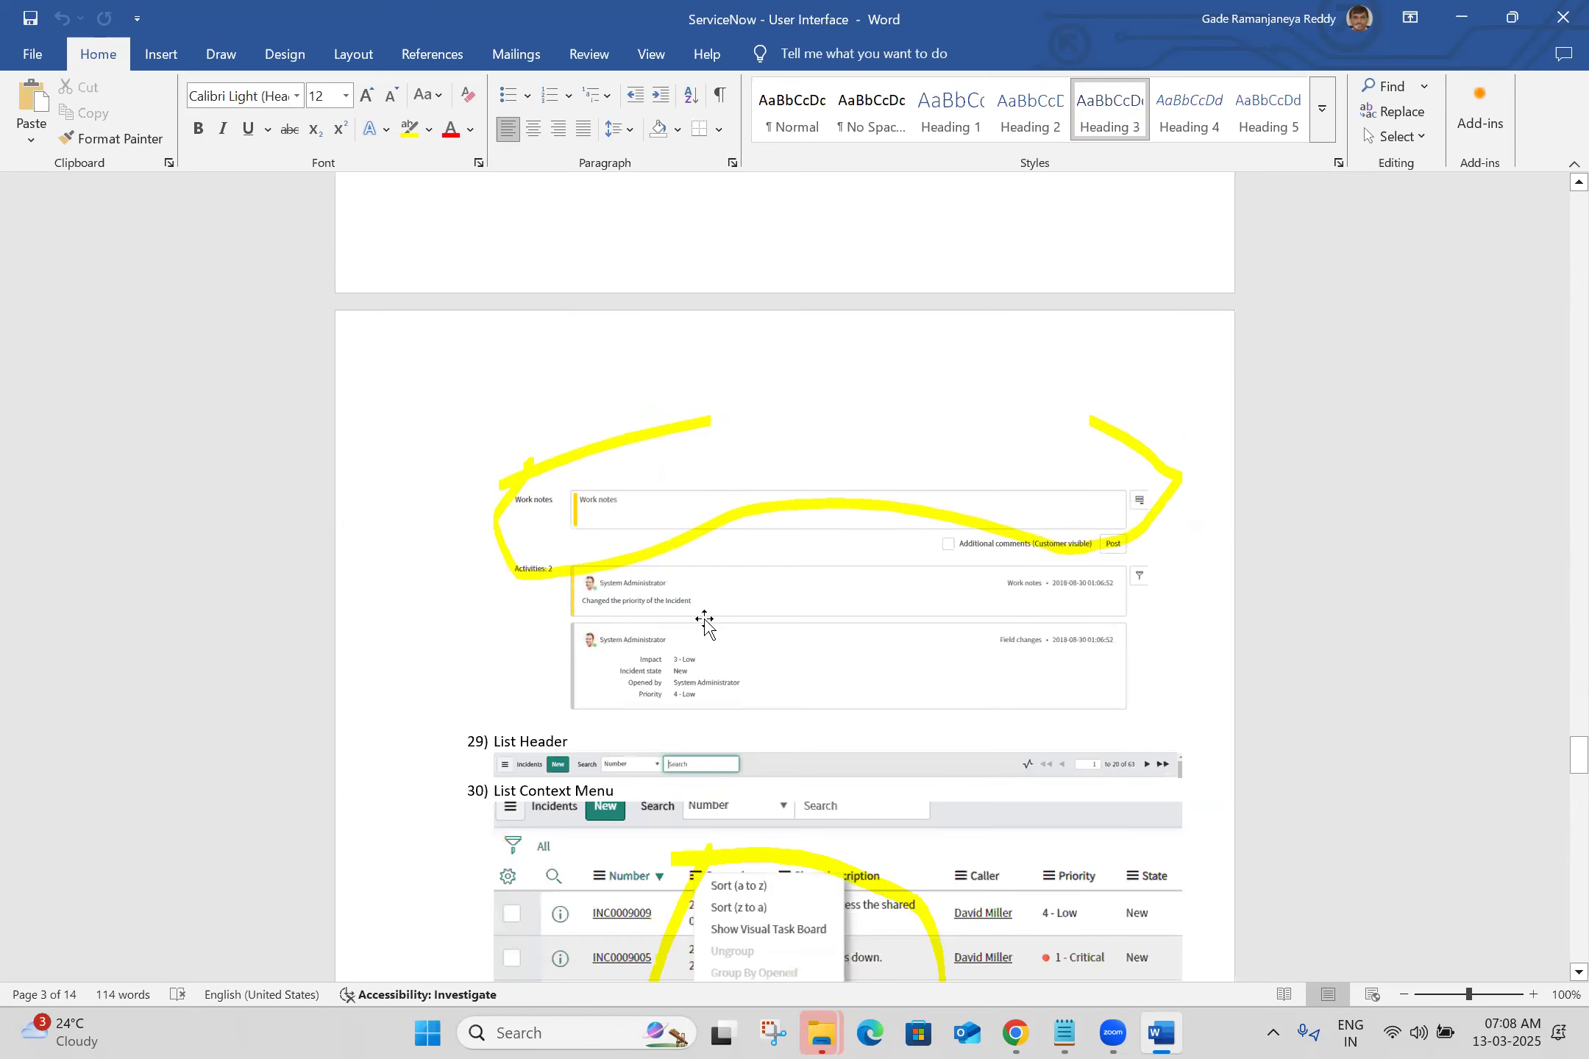
# Step: Bring up the ServiceNow incident list in a separate Chrome tab and open incident INC0010026 at its Work notes section
pyautogui.click(1015, 1032)
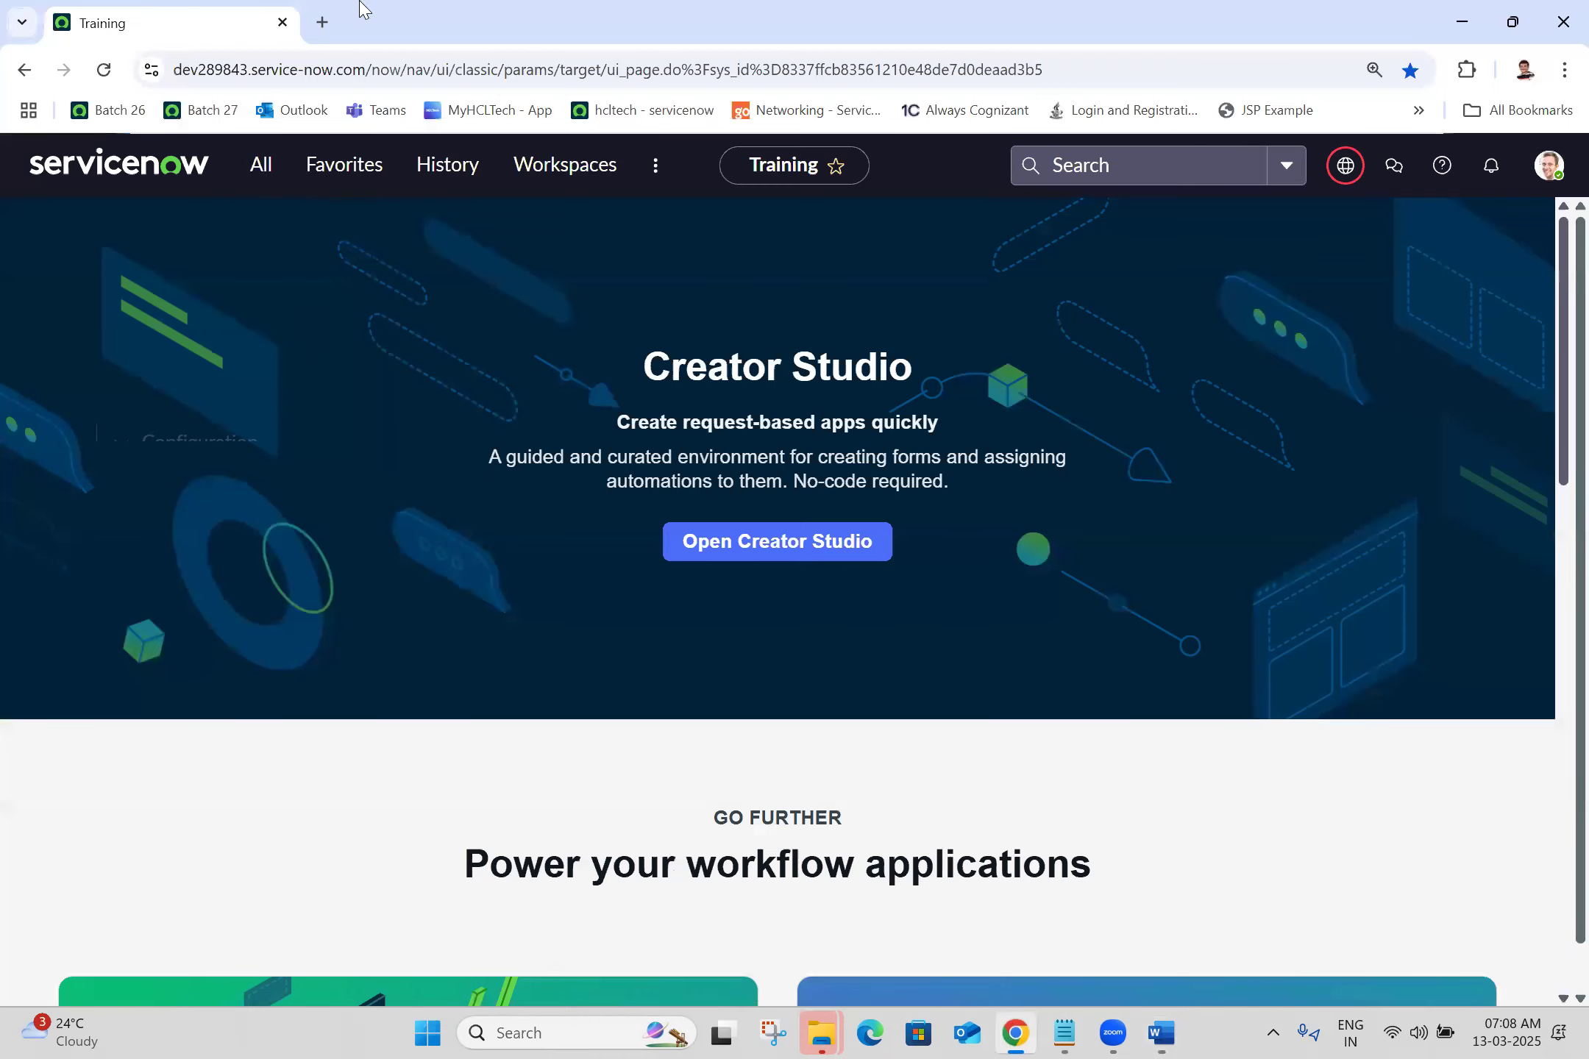
pyautogui.hotkey('ctrl', 'shift', 't')
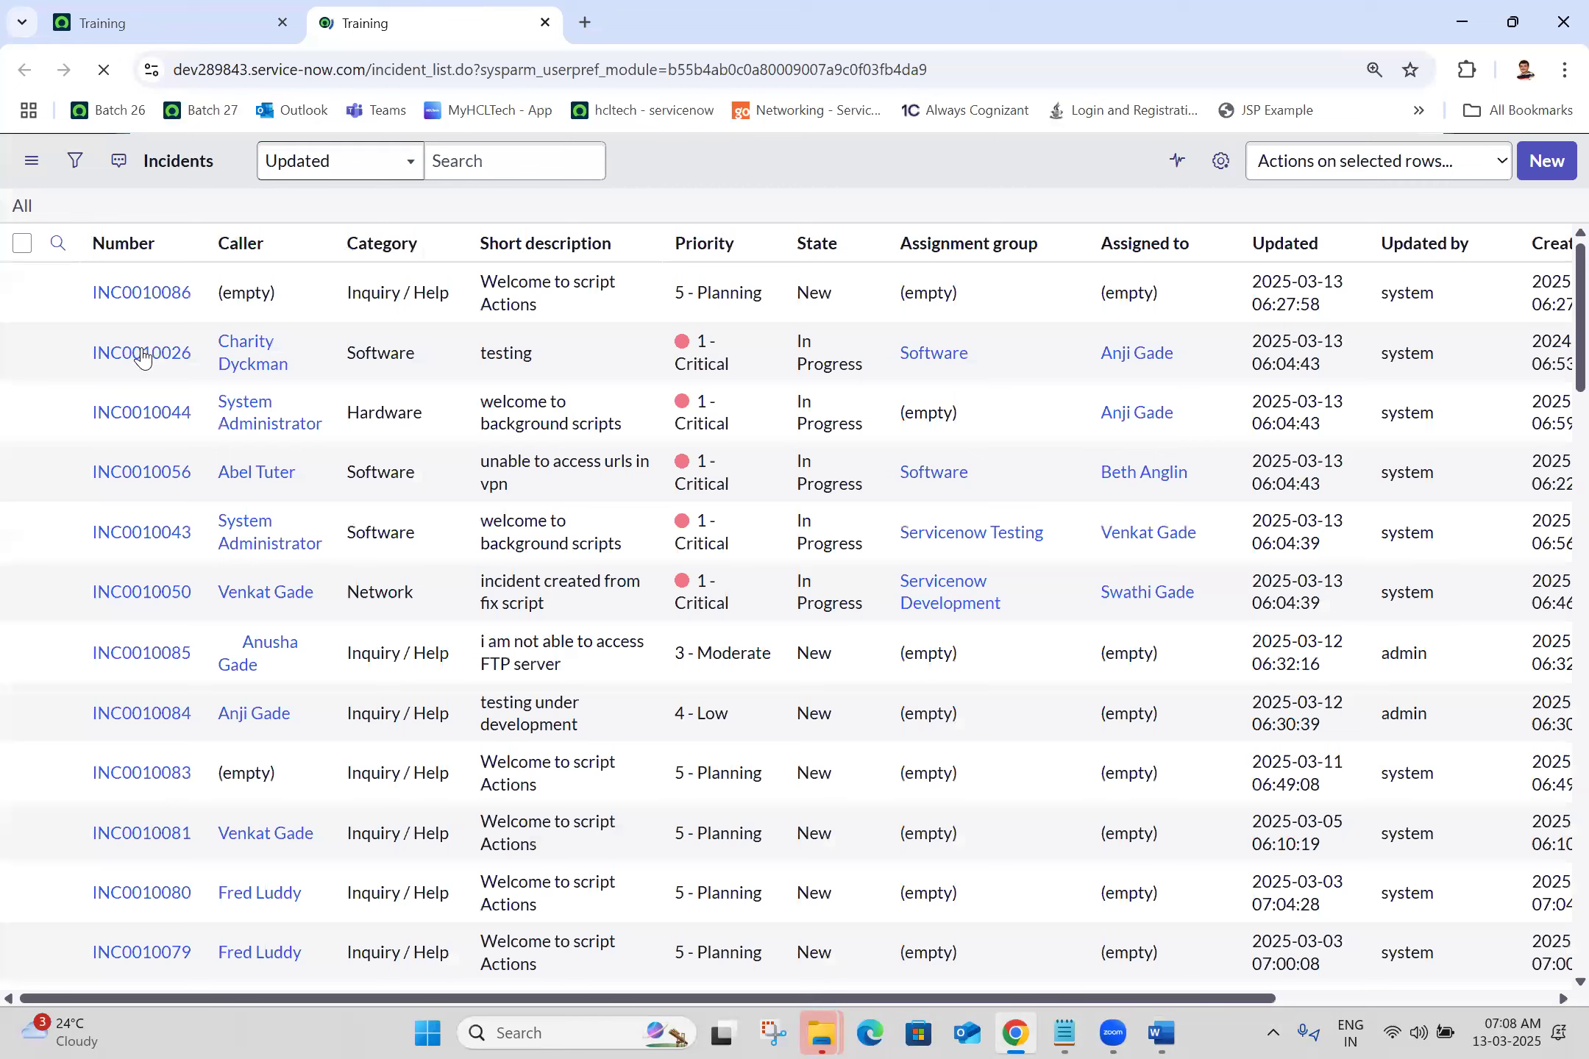
pyautogui.click(142, 354)
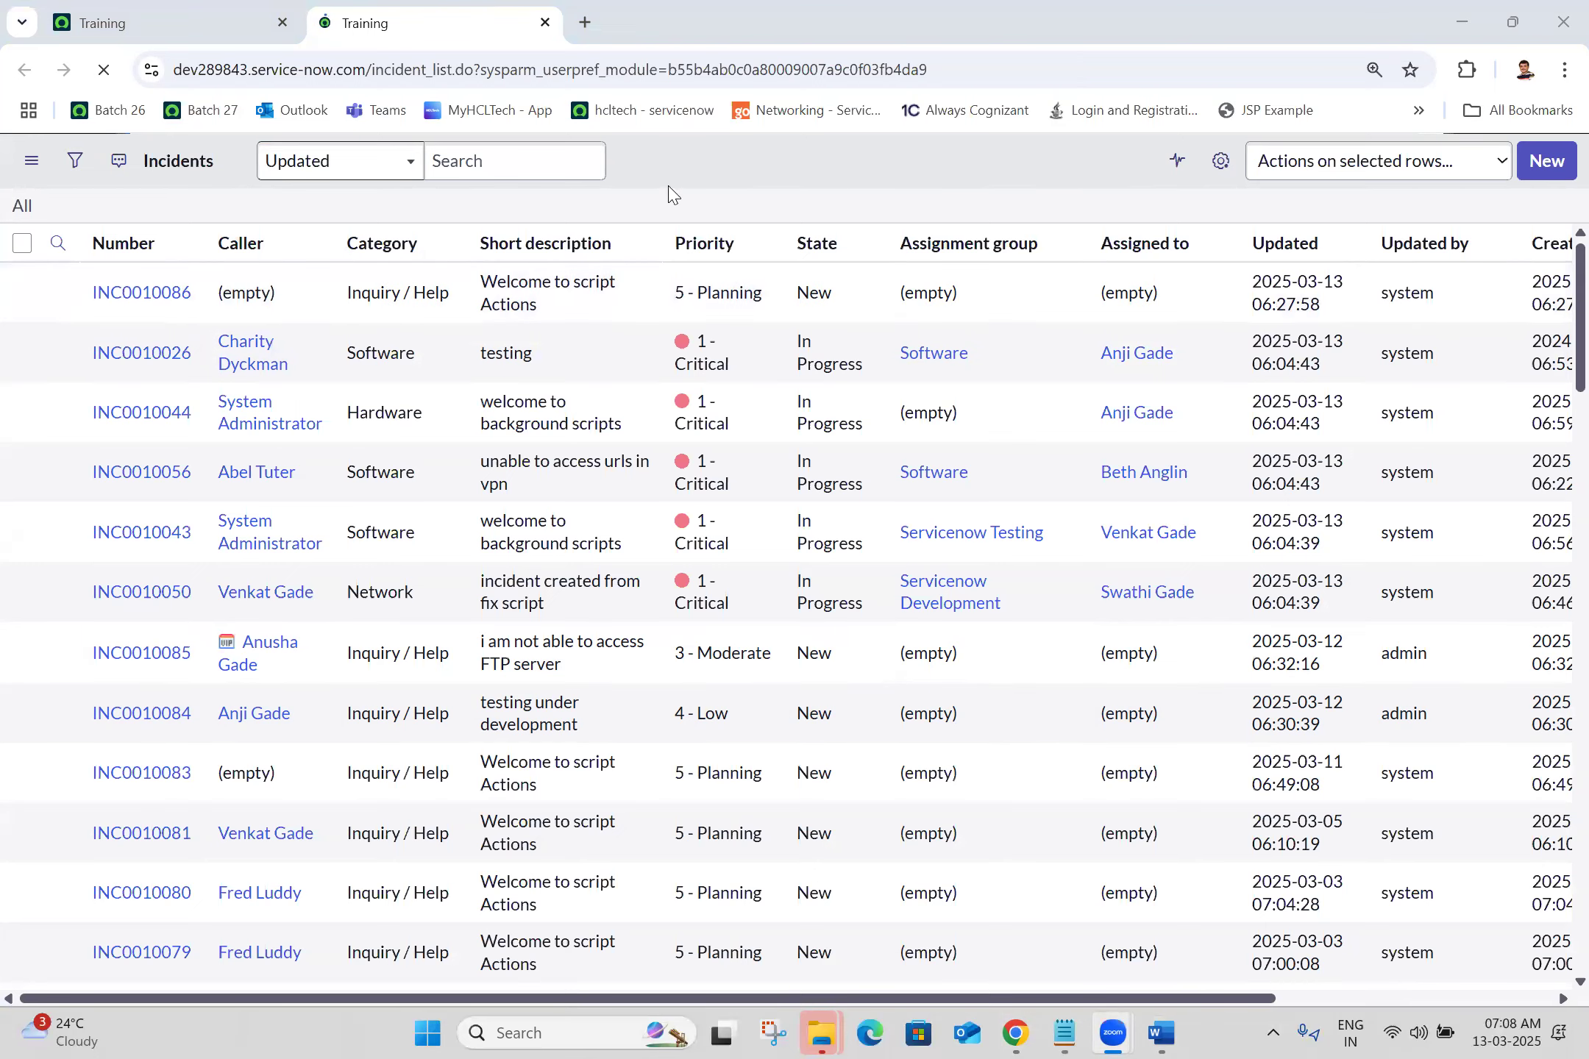
pyautogui.click(584, 165)
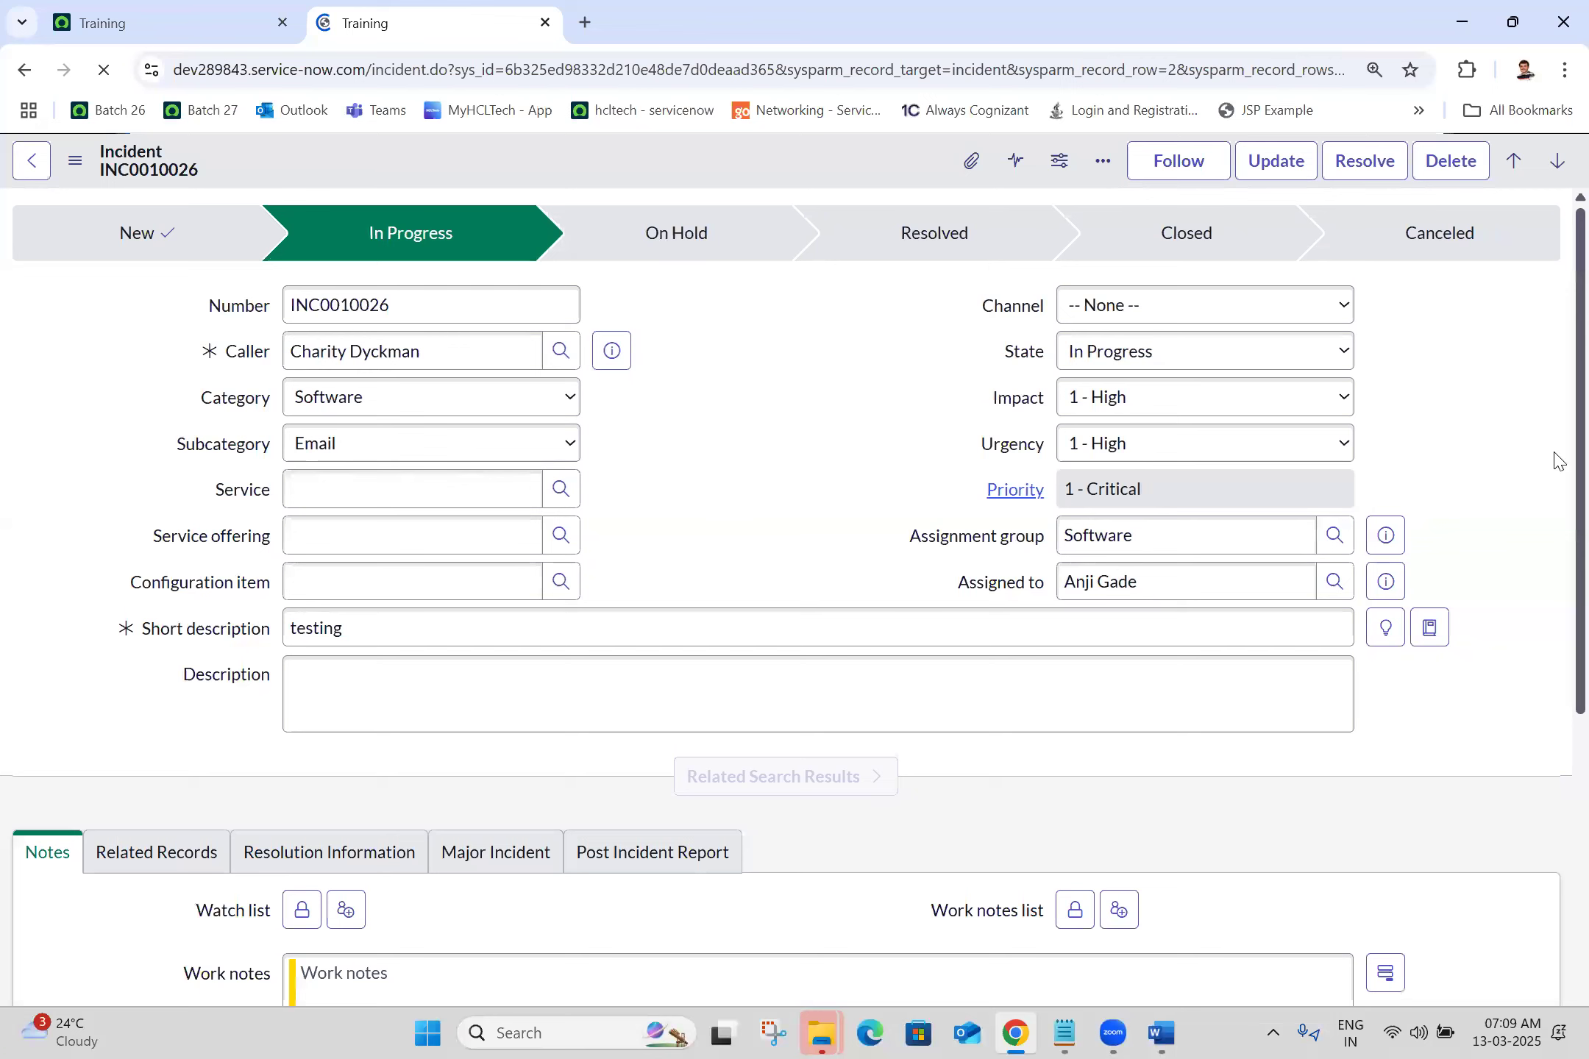
pyautogui.scroll(-5, 1558, 734)
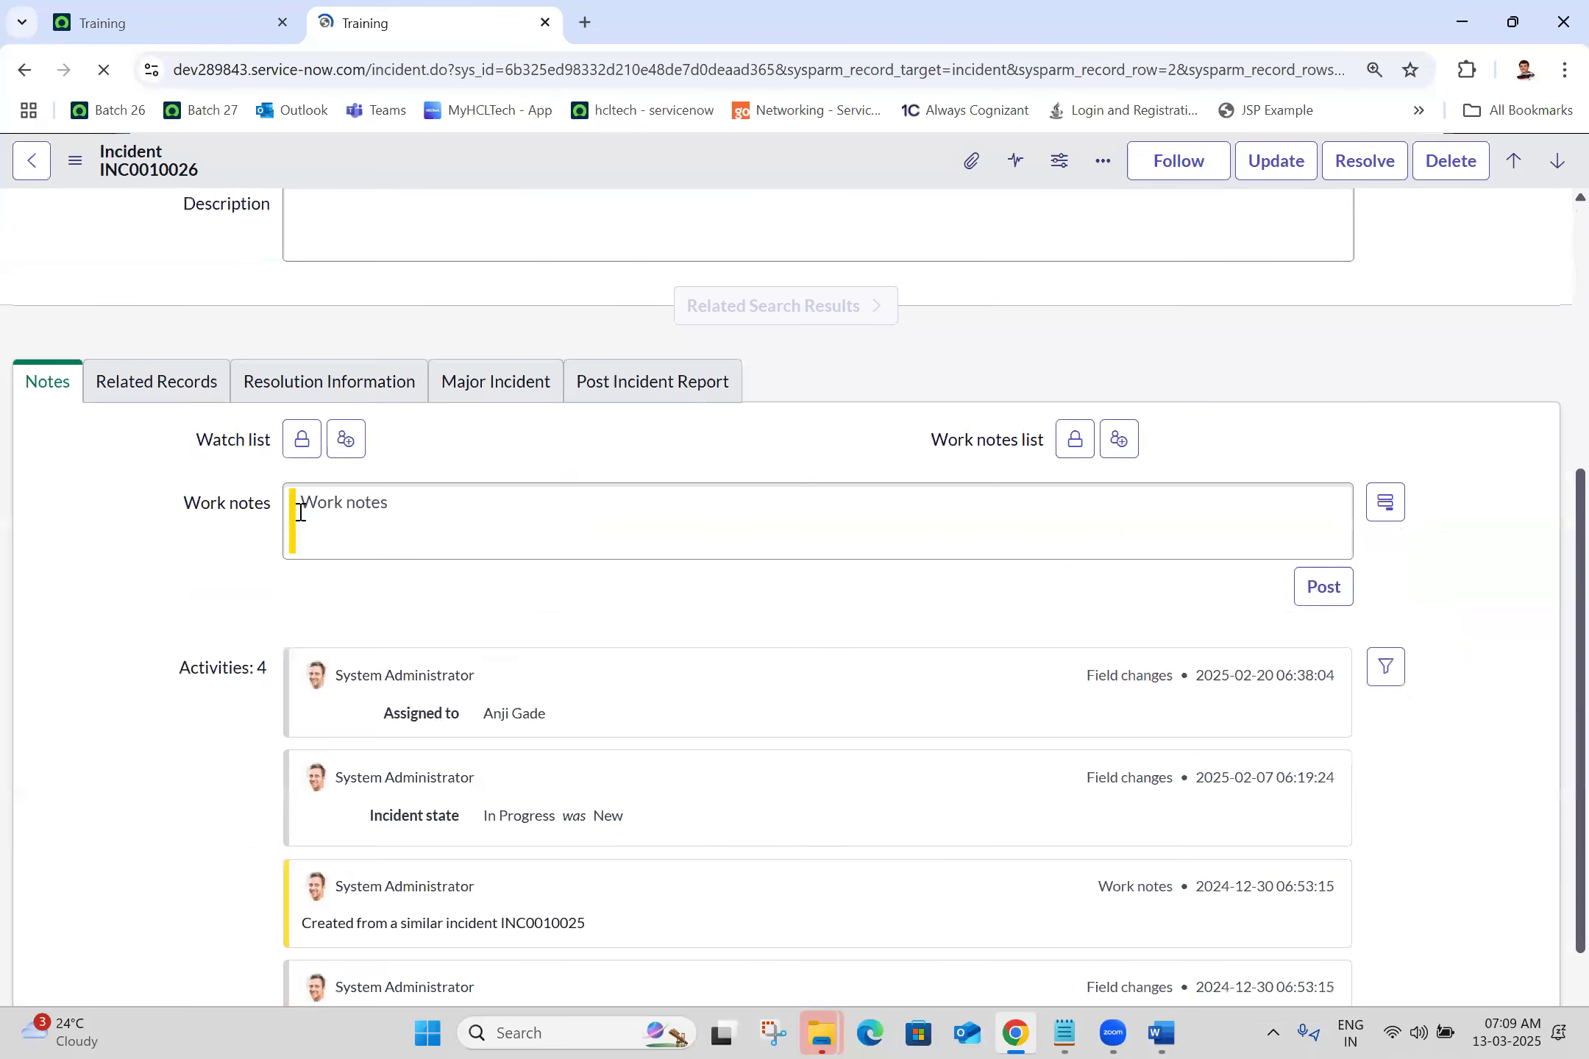
# Step: Place the cursor in the incident's Work notes field, then review the Word document's sections from List Header to Breadcrumb bar
pyautogui.click(346, 492)
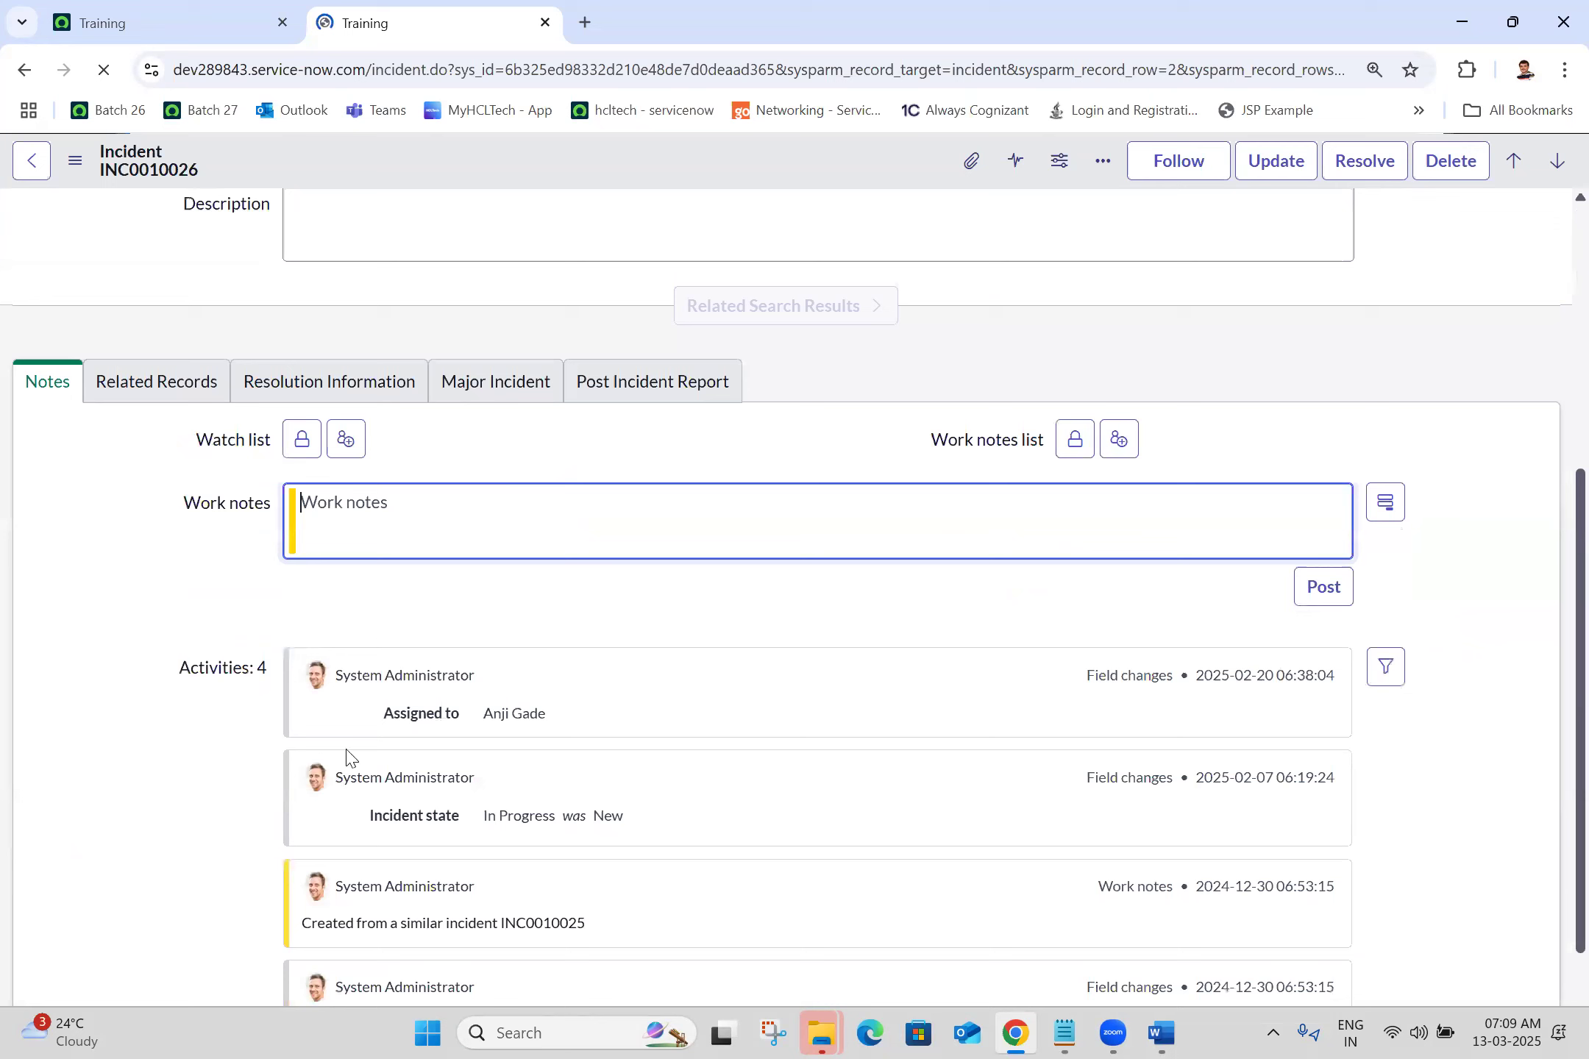
pyautogui.click(1172, 1034)
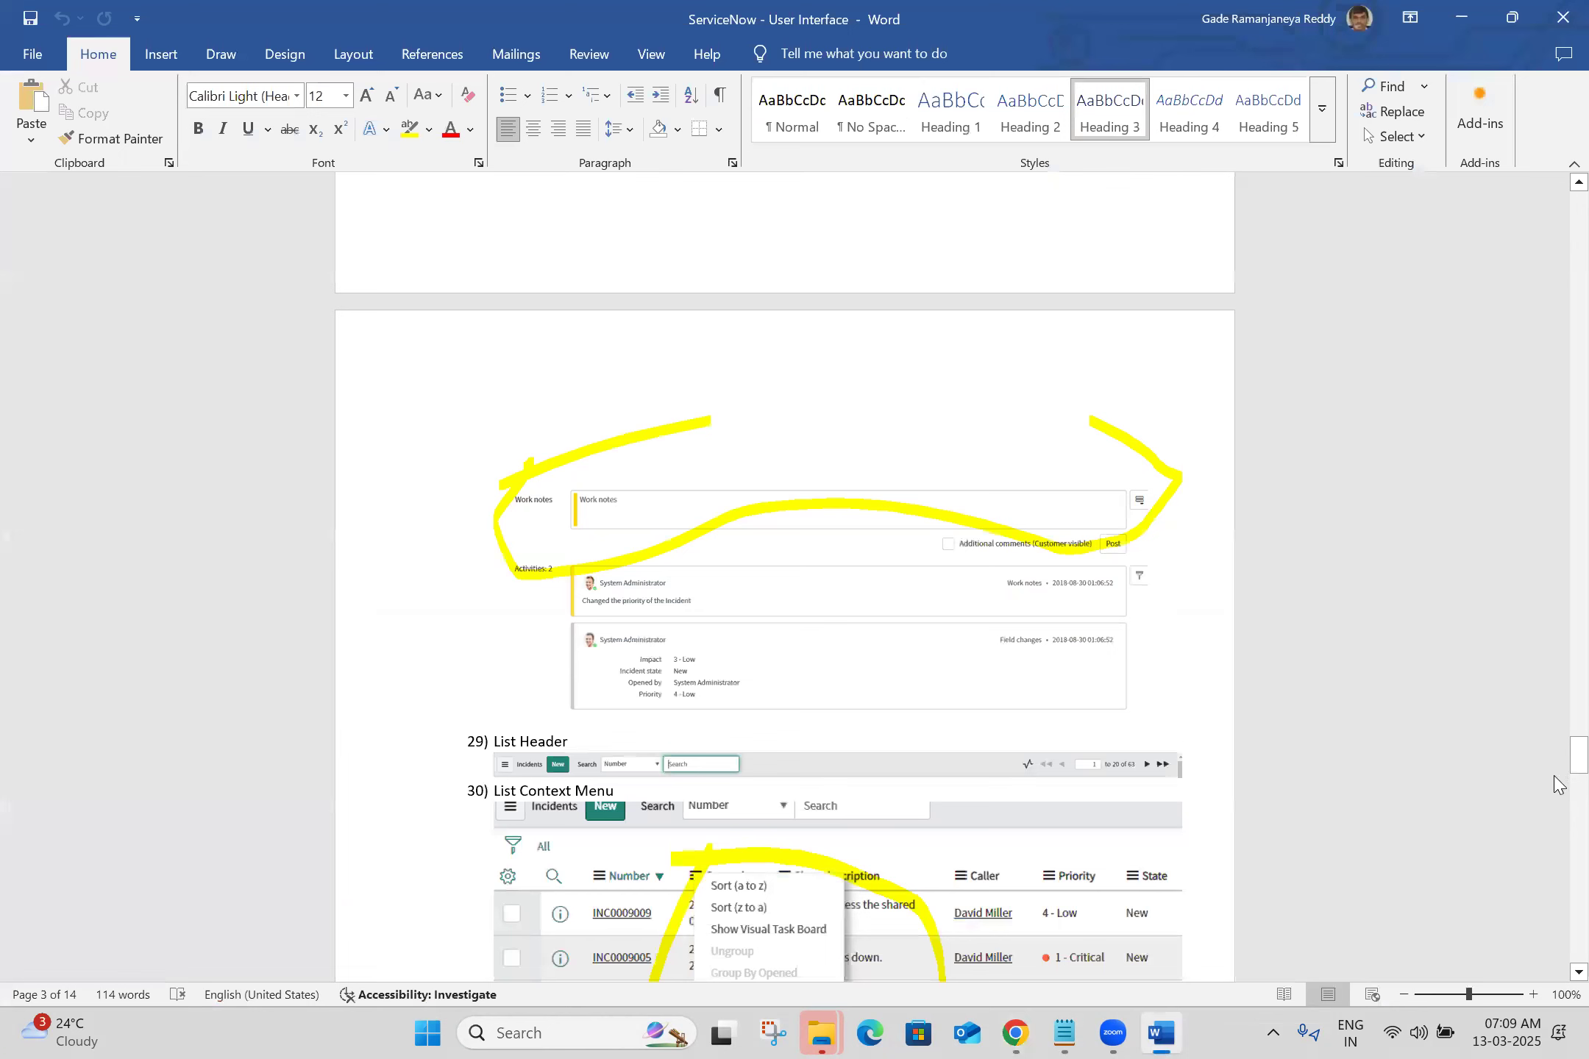
pyautogui.moveTo(1554, 784); pyautogui.dragTo(1554, 807)
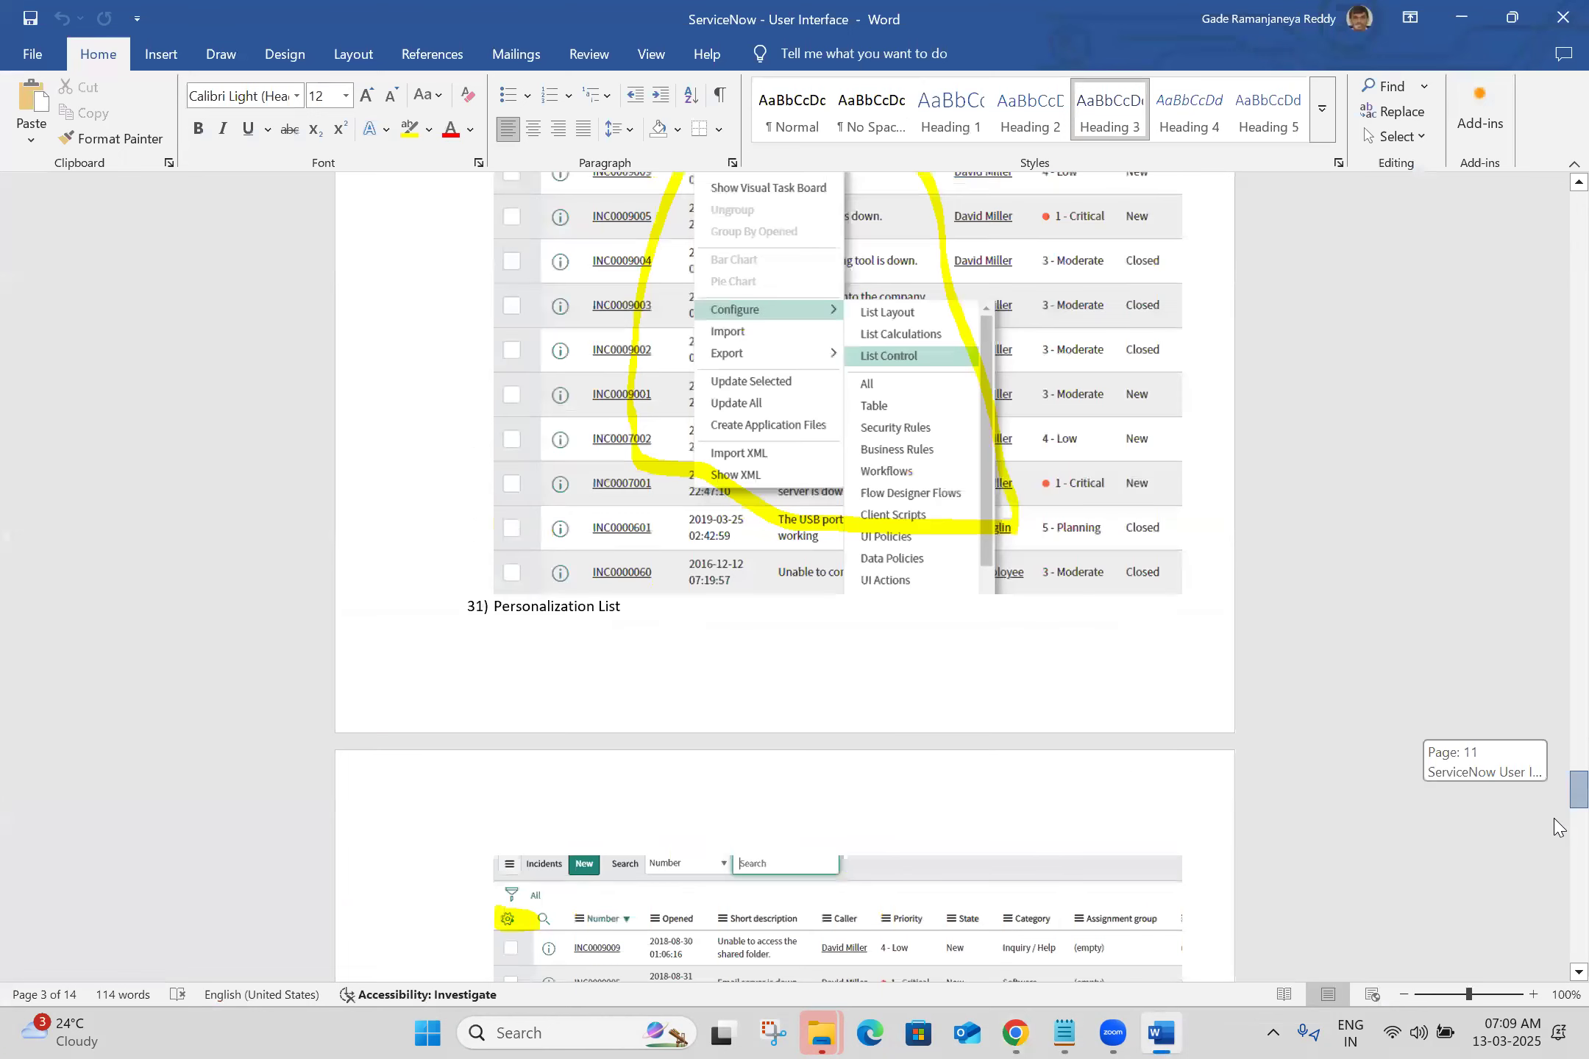
pyautogui.moveTo(1554, 831); pyautogui.dragTo(1554, 844)
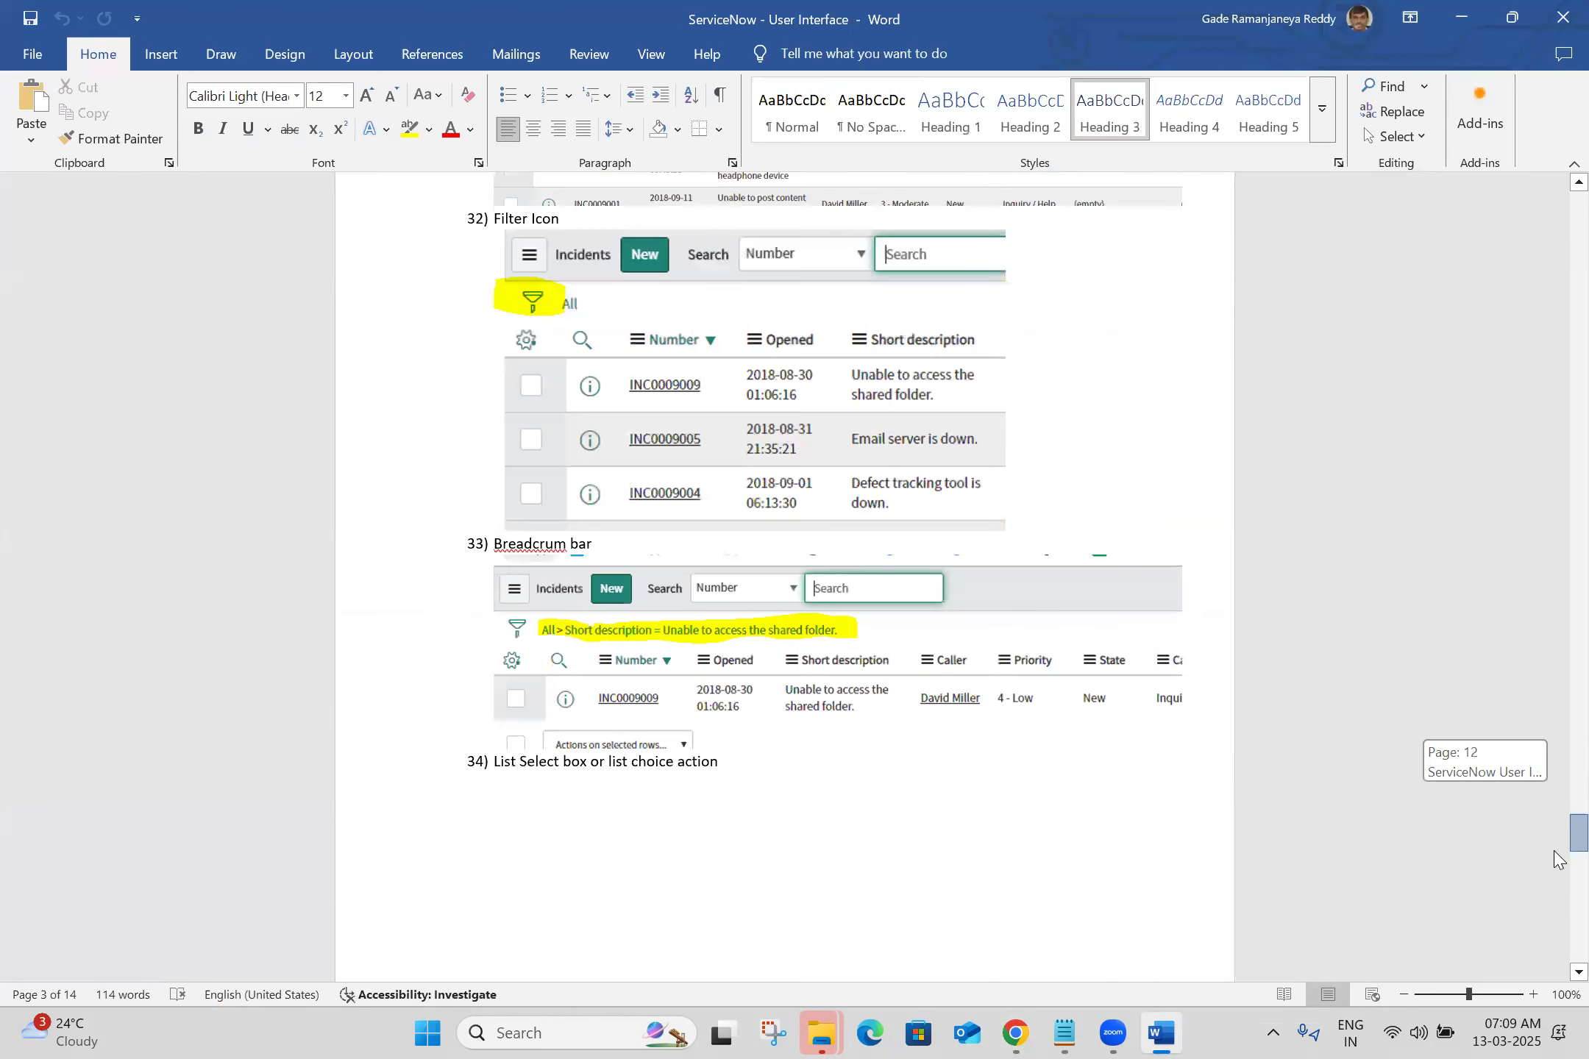
# Step: Review the document's Application Picker and Updateset Picker sections, then show the matching application scope and update set pickers in ServiceNow
pyautogui.moveTo(1554, 858); pyautogui.dragTo(1514, 886)
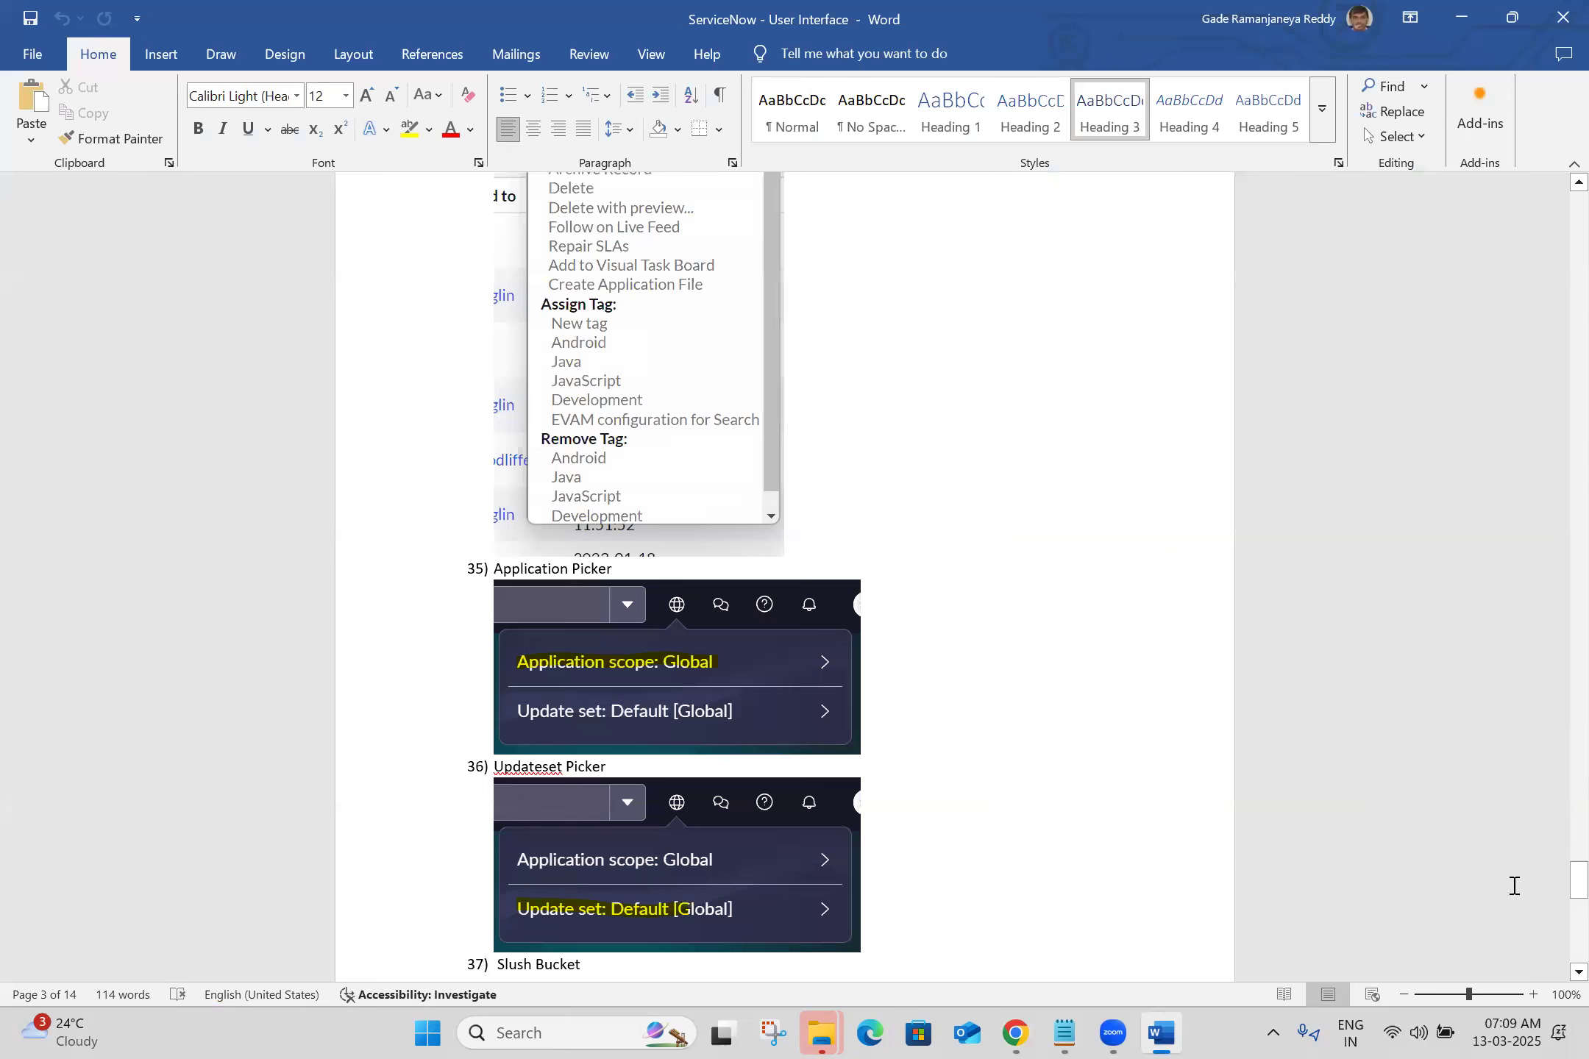
pyautogui.click(1016, 1033)
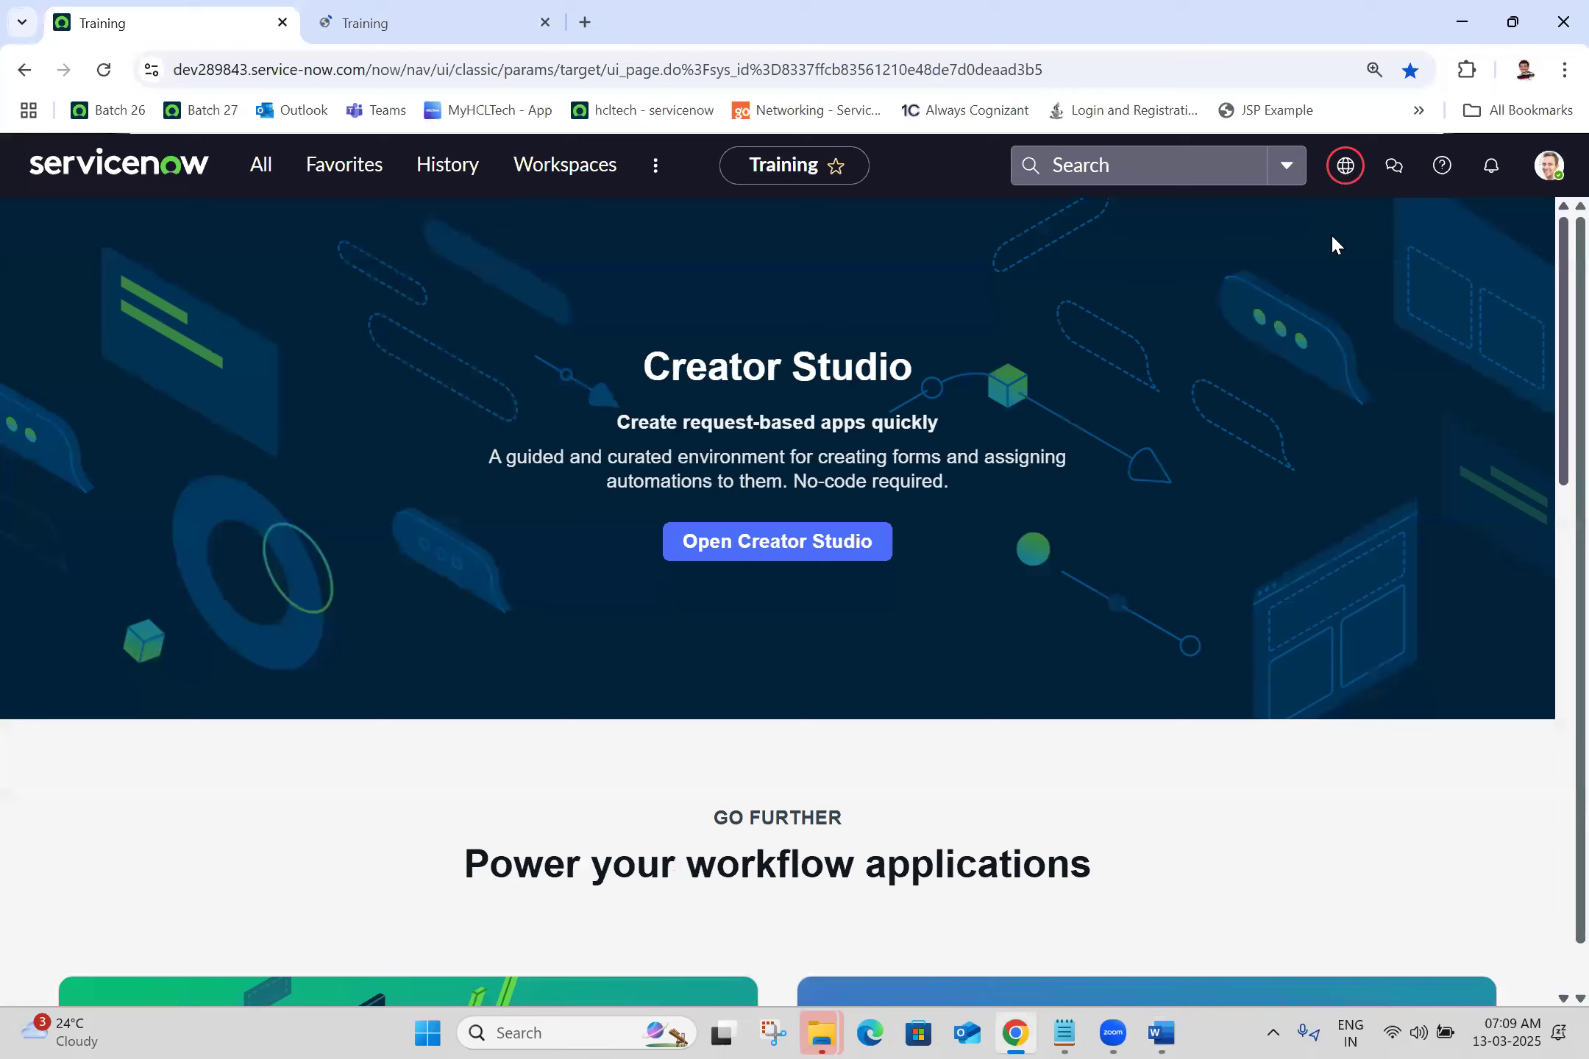
pyautogui.click(1345, 165)
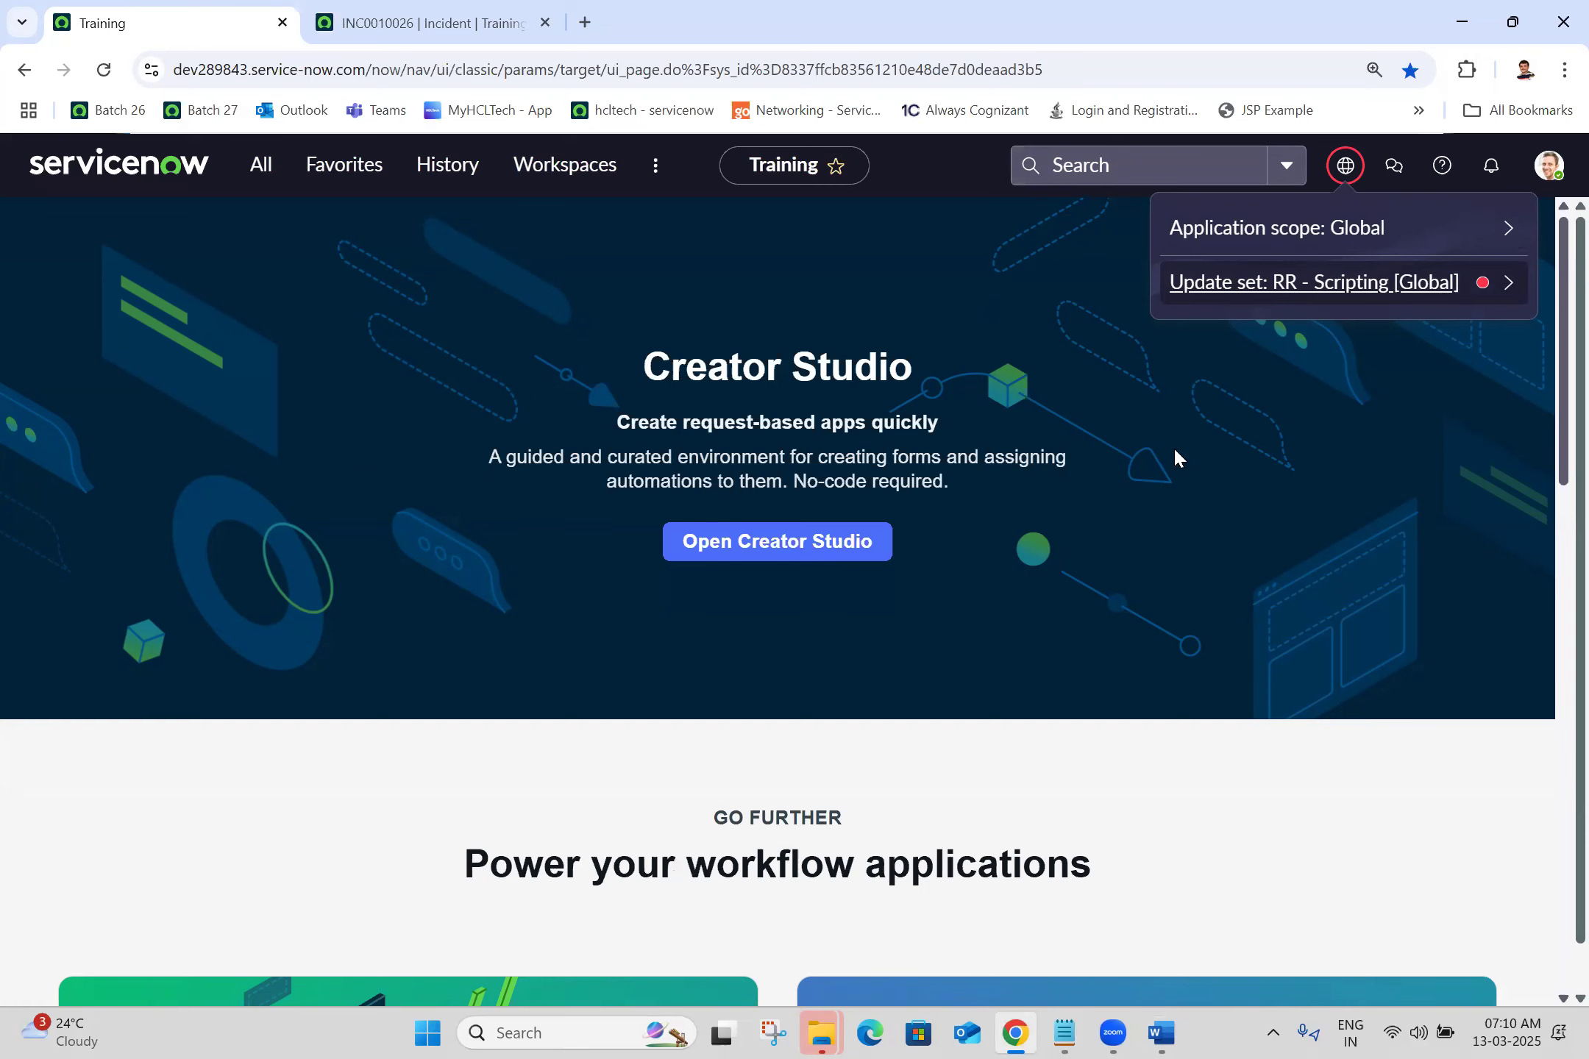
# Step: Review the Slush Bucket section of the Word document, return to its opening pages and close the document
pyautogui.click(1156, 1028)
pyautogui.moveTo(1555, 890); pyautogui.dragTo(1554, 918)
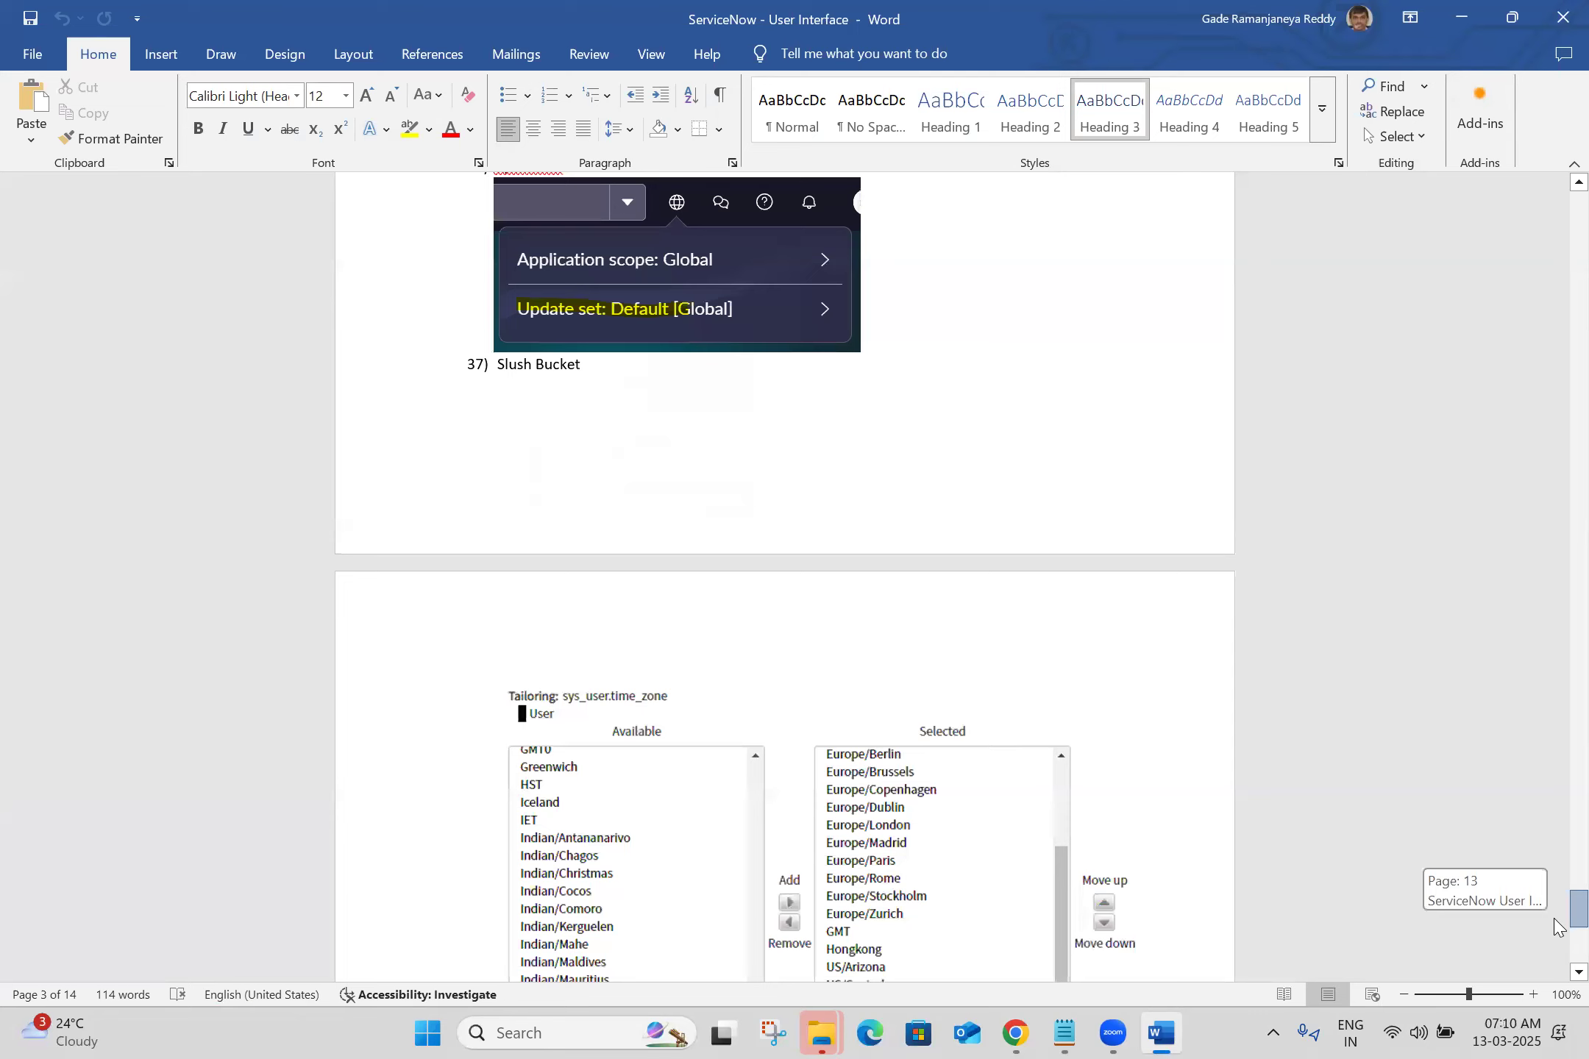
pyautogui.moveTo(1558, 928); pyautogui.dragTo(1558, 9)
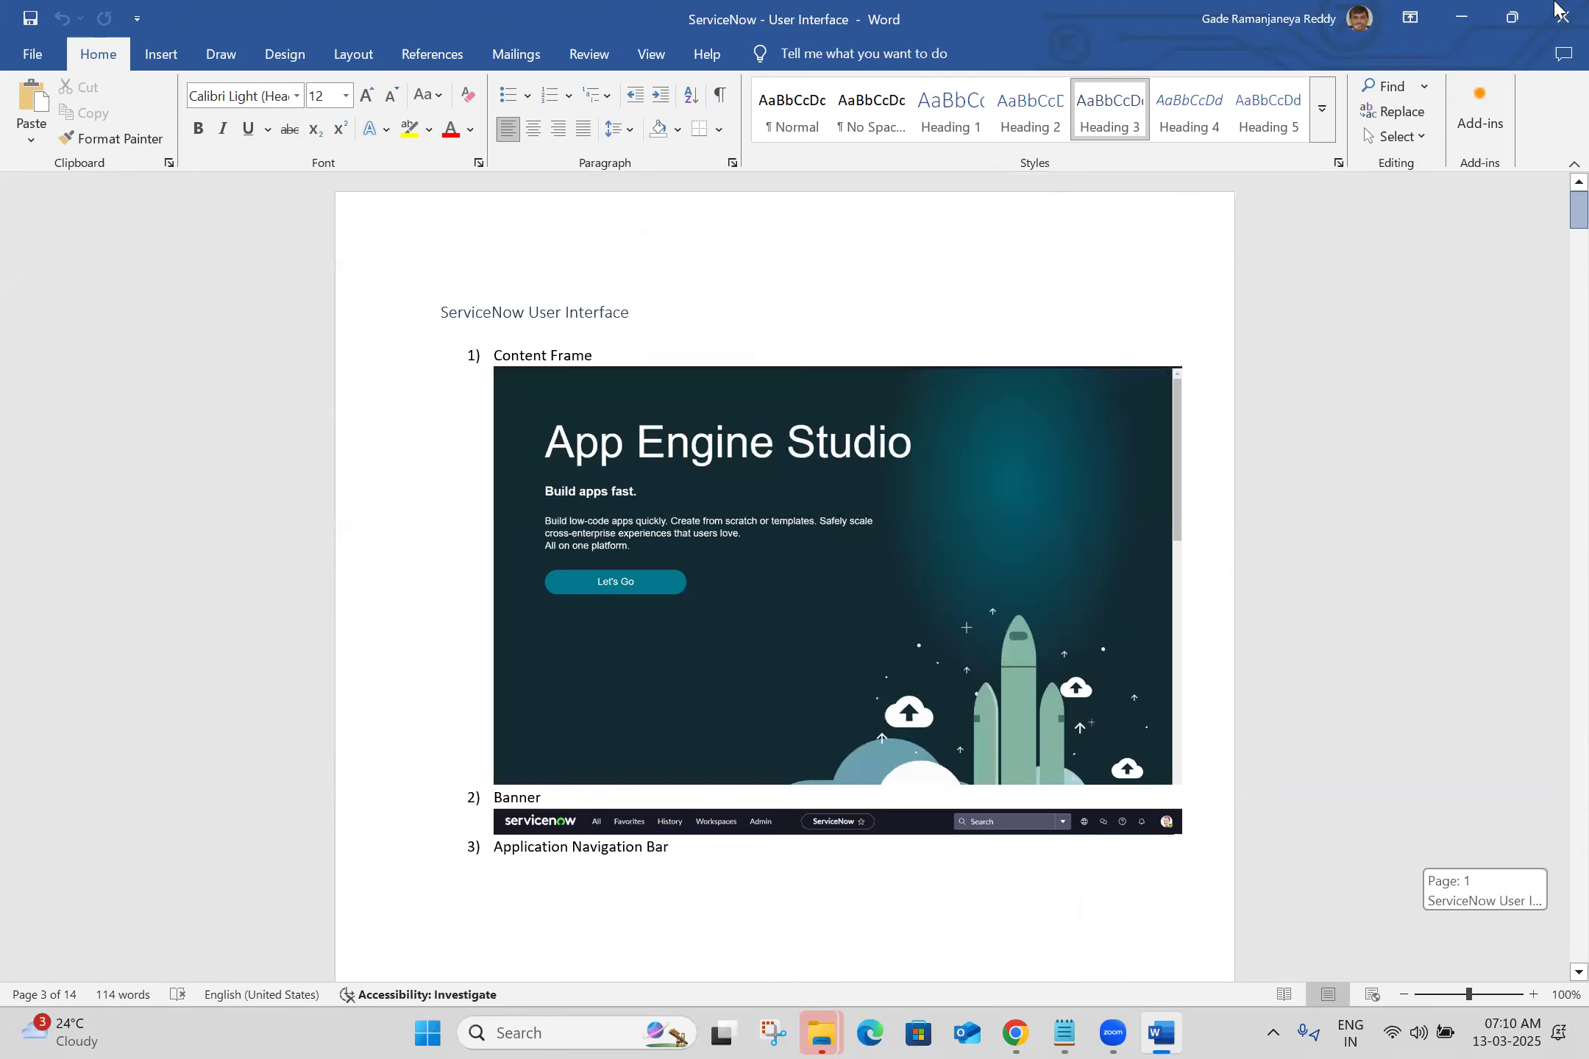
pyautogui.moveTo(1462, 260); pyautogui.dragTo(1462, 260)
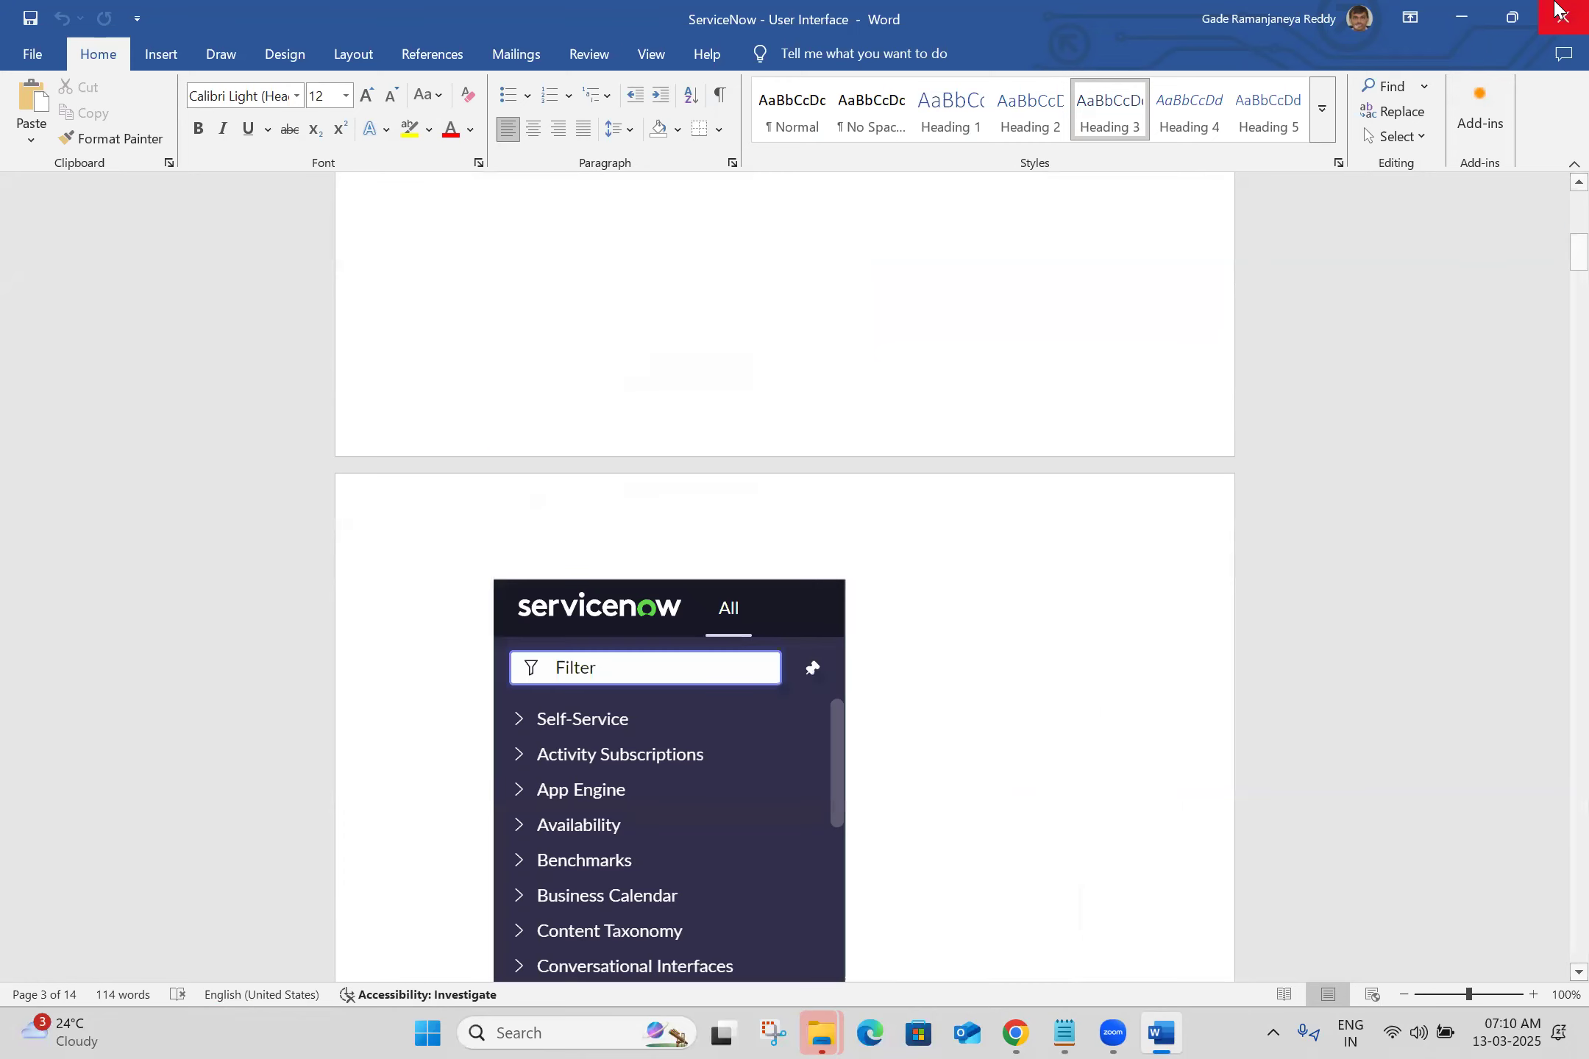
pyautogui.click(1558, 8)
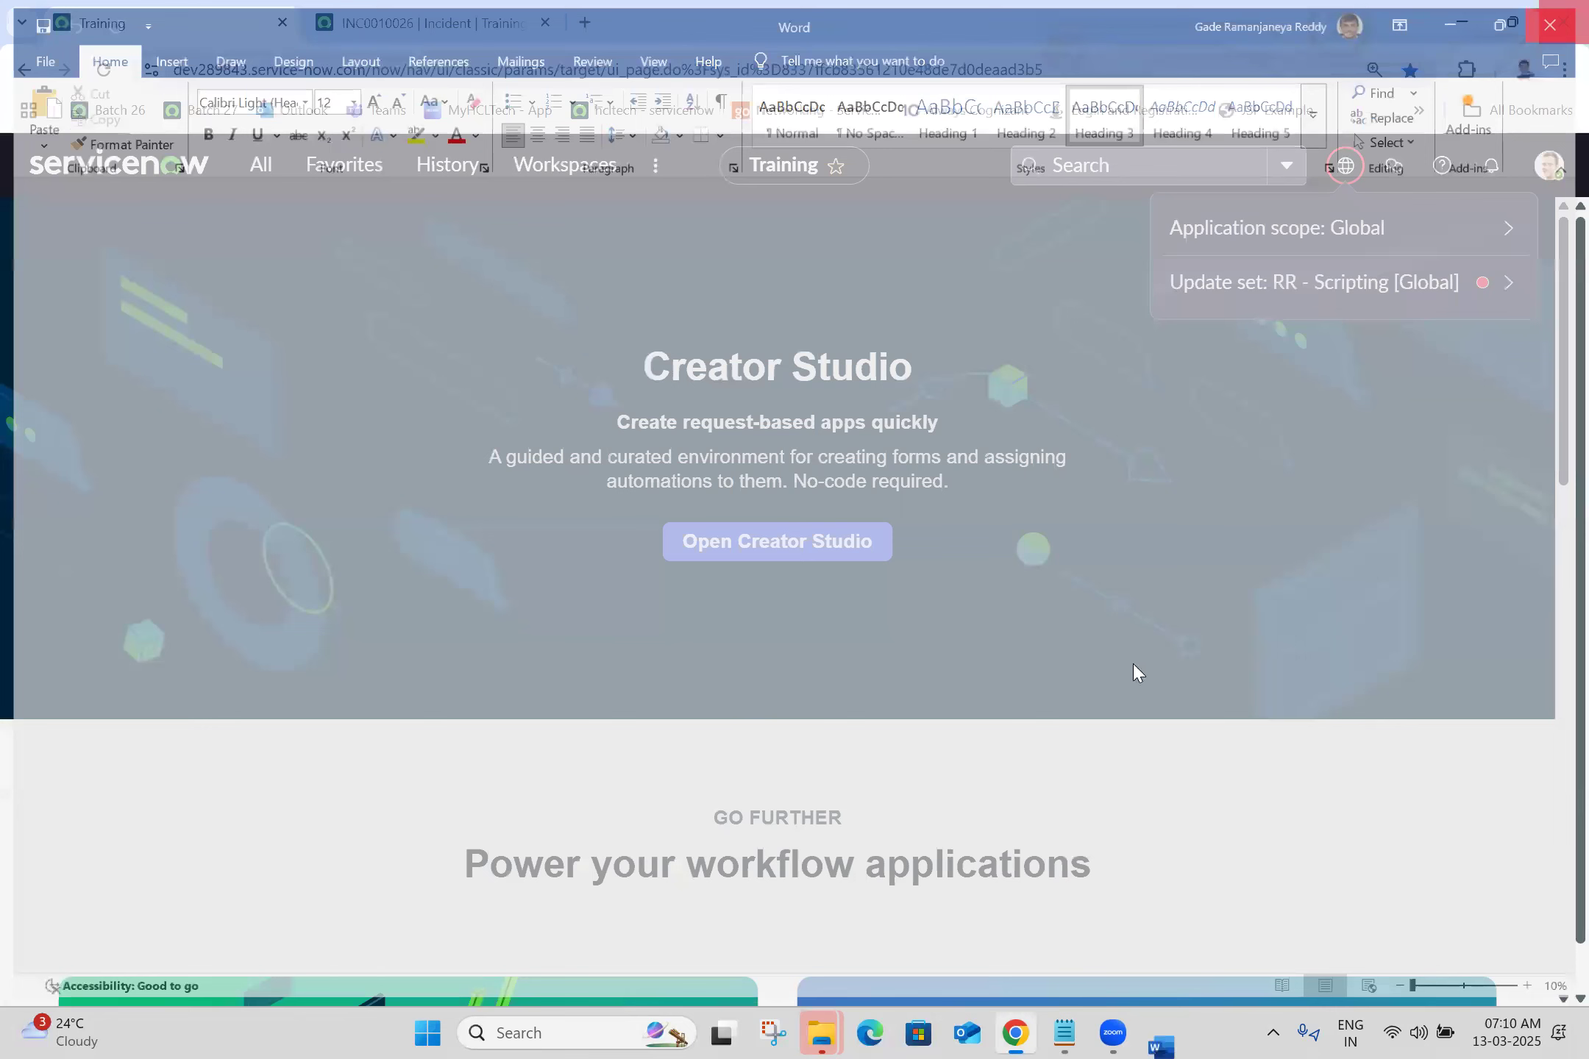
# Step: View the user menu, then open the Batch 27 ServiceNow instance in a new Chrome window and dismiss its MFA security notice
pyautogui.click(1549, 173)
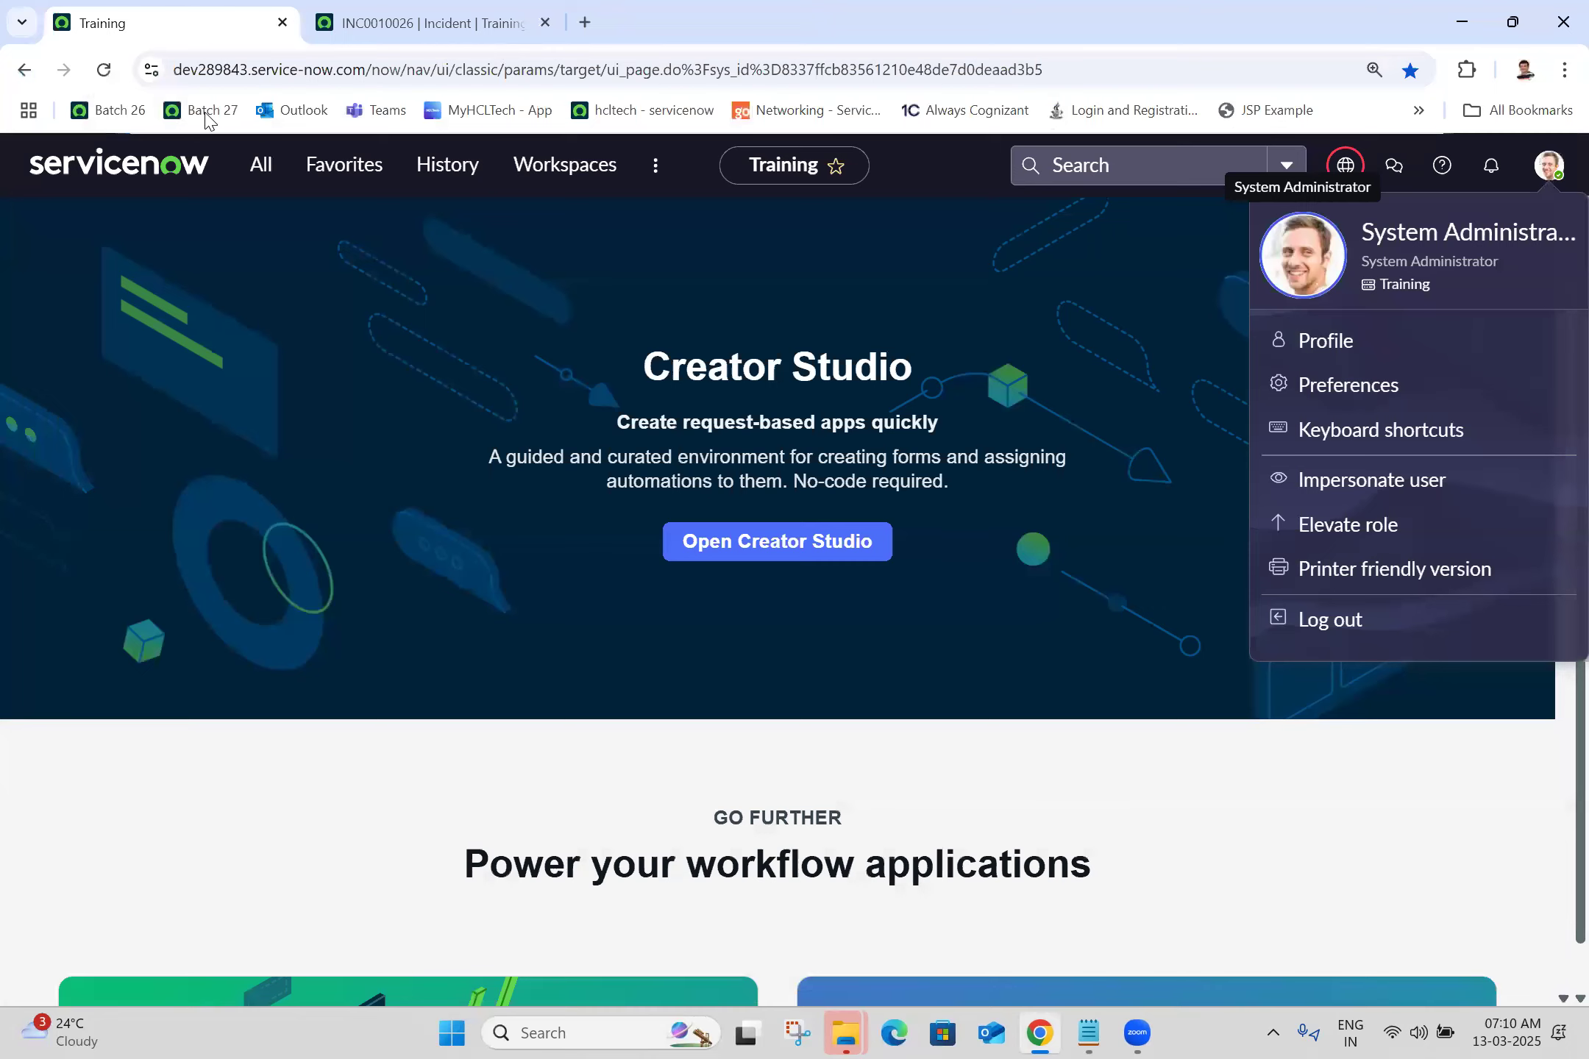
pyautogui.hotkey('alt', 'Tab')
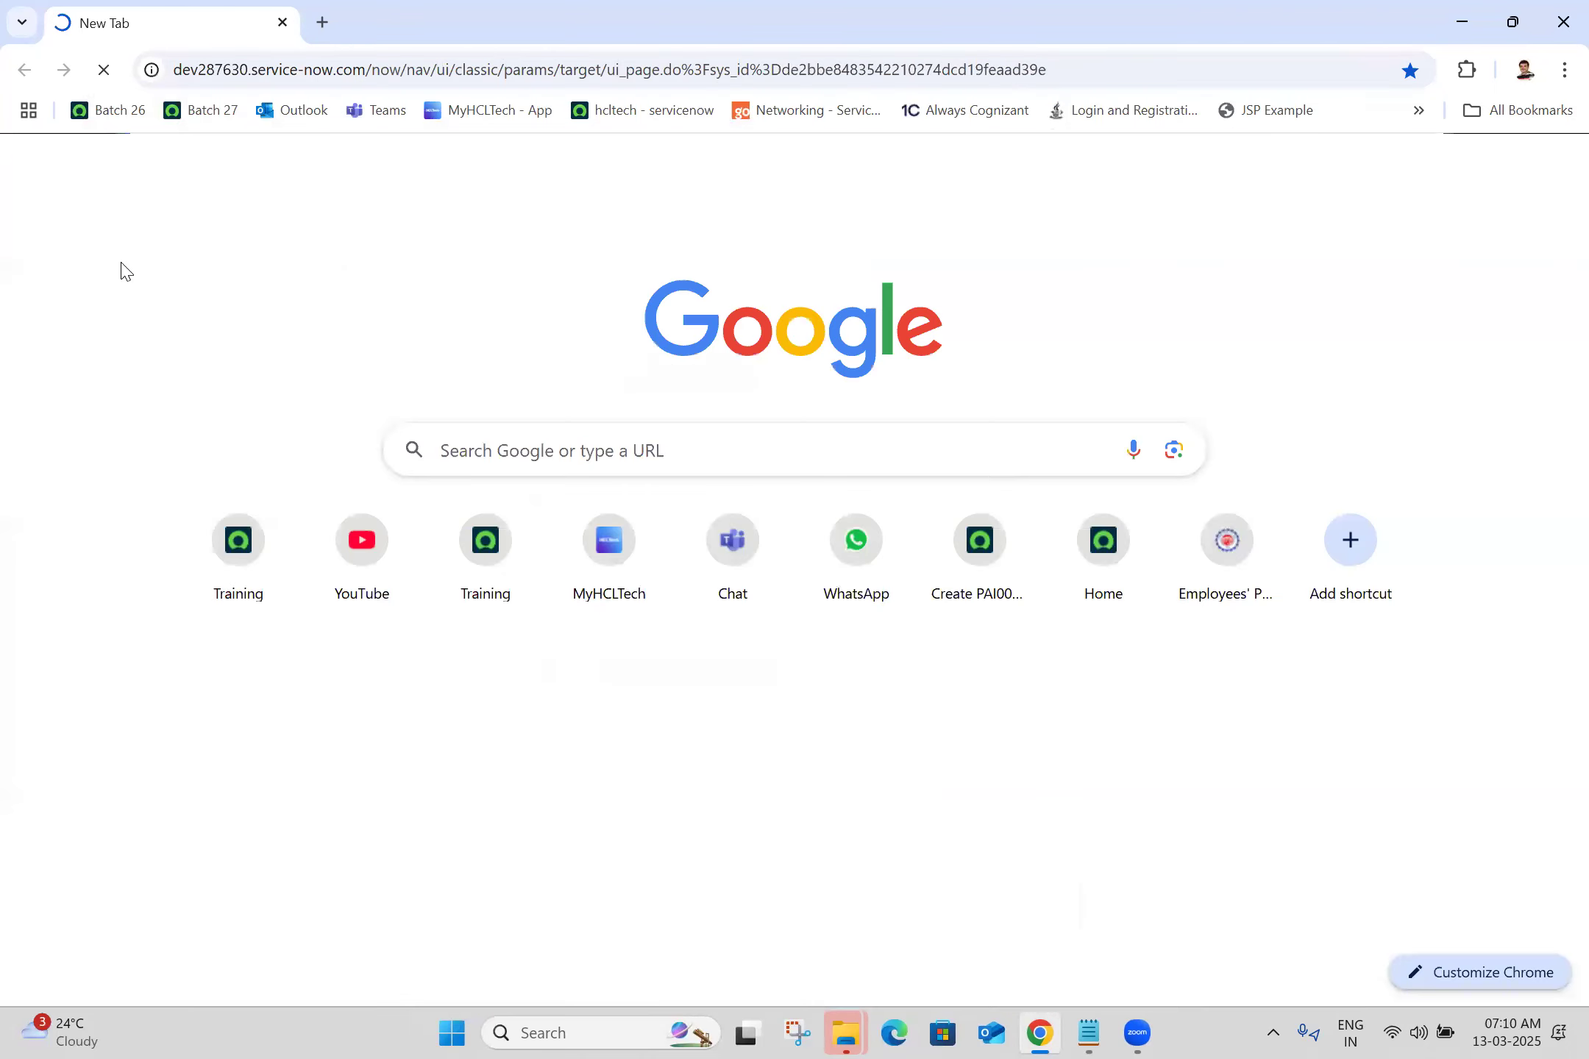
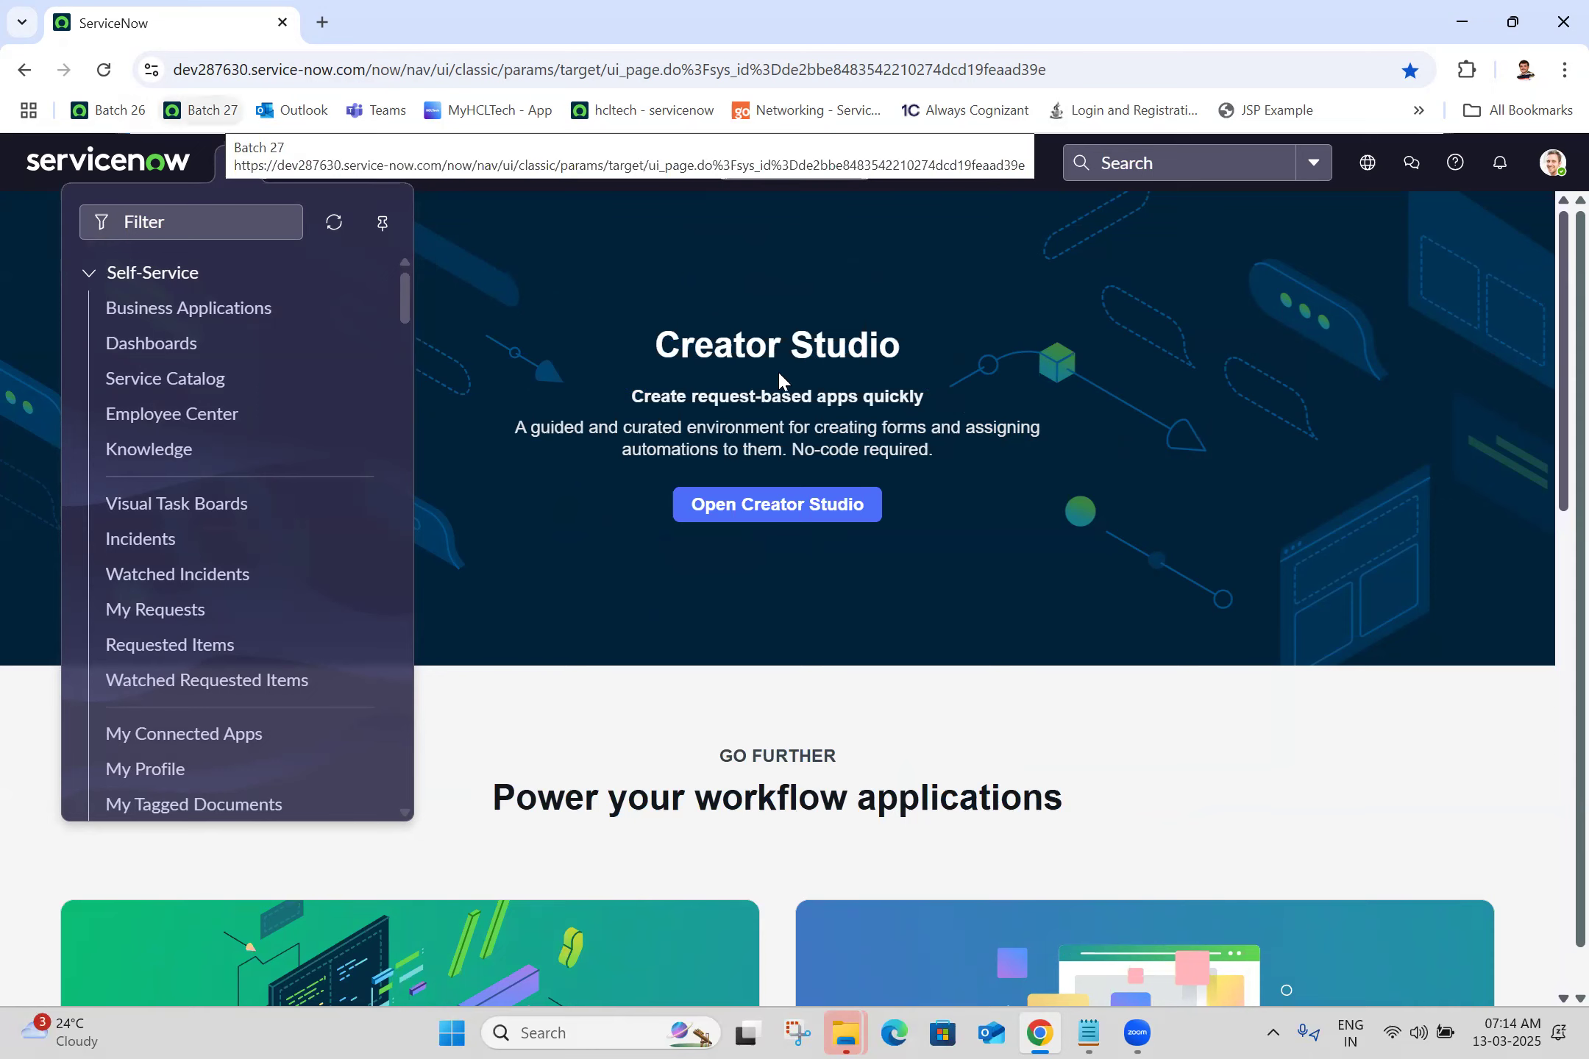
pyautogui.click(1307, 353)
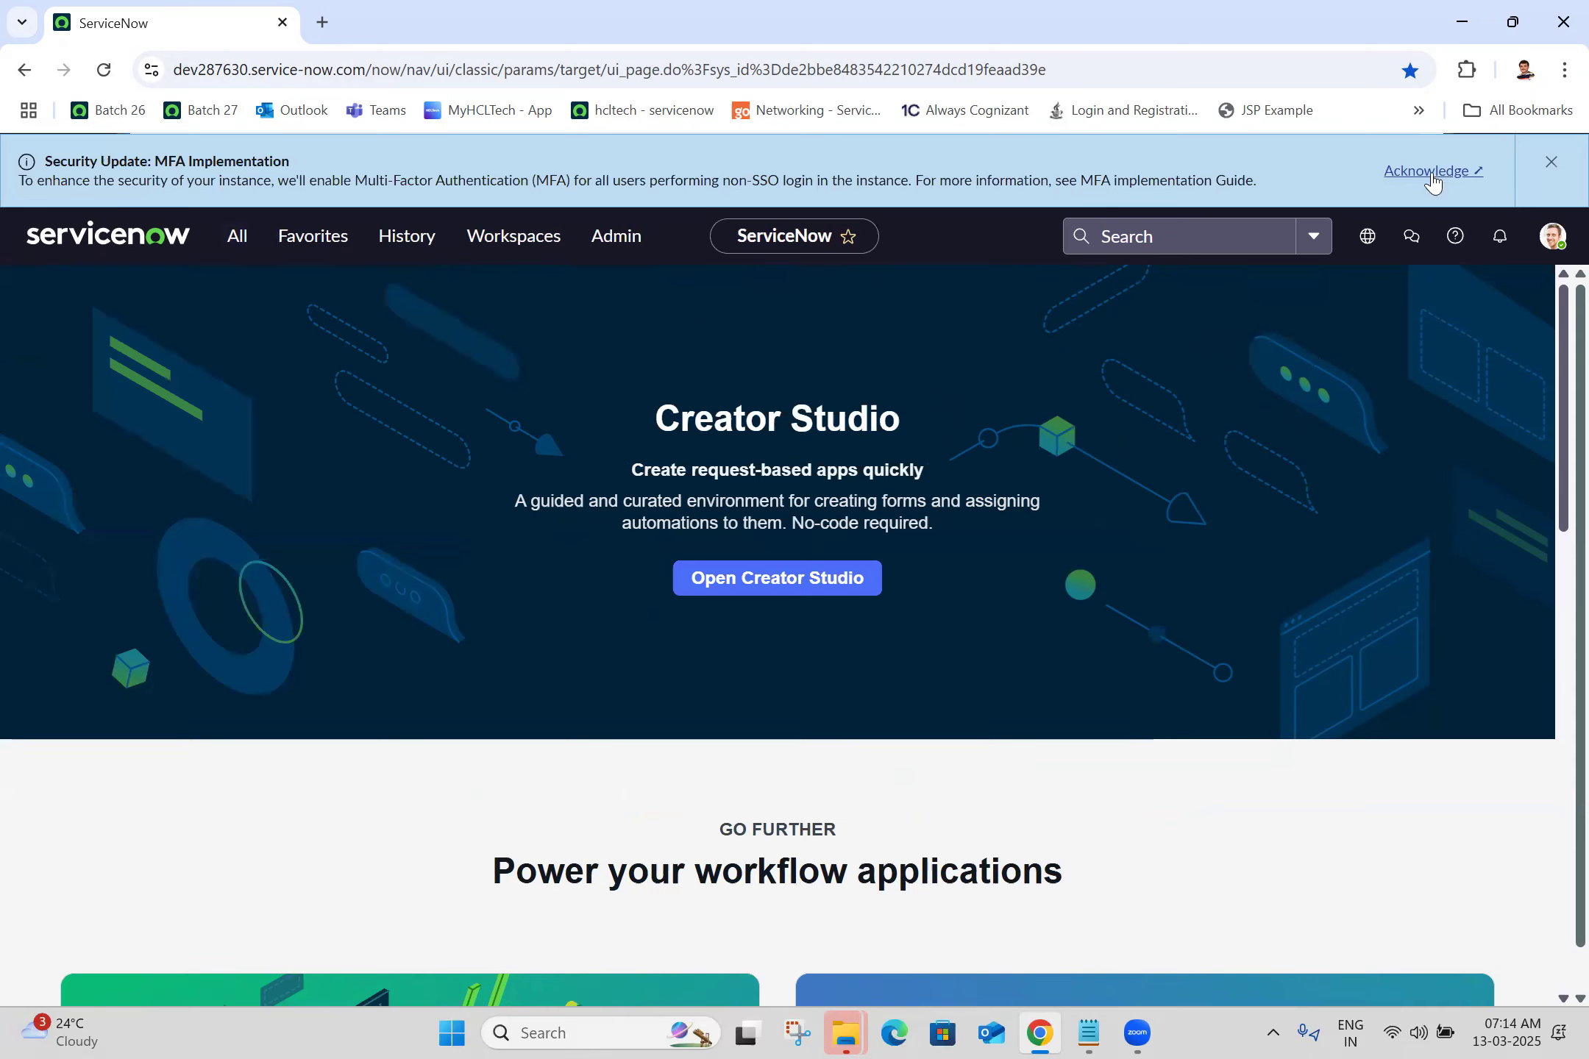
pyautogui.click(1551, 162)
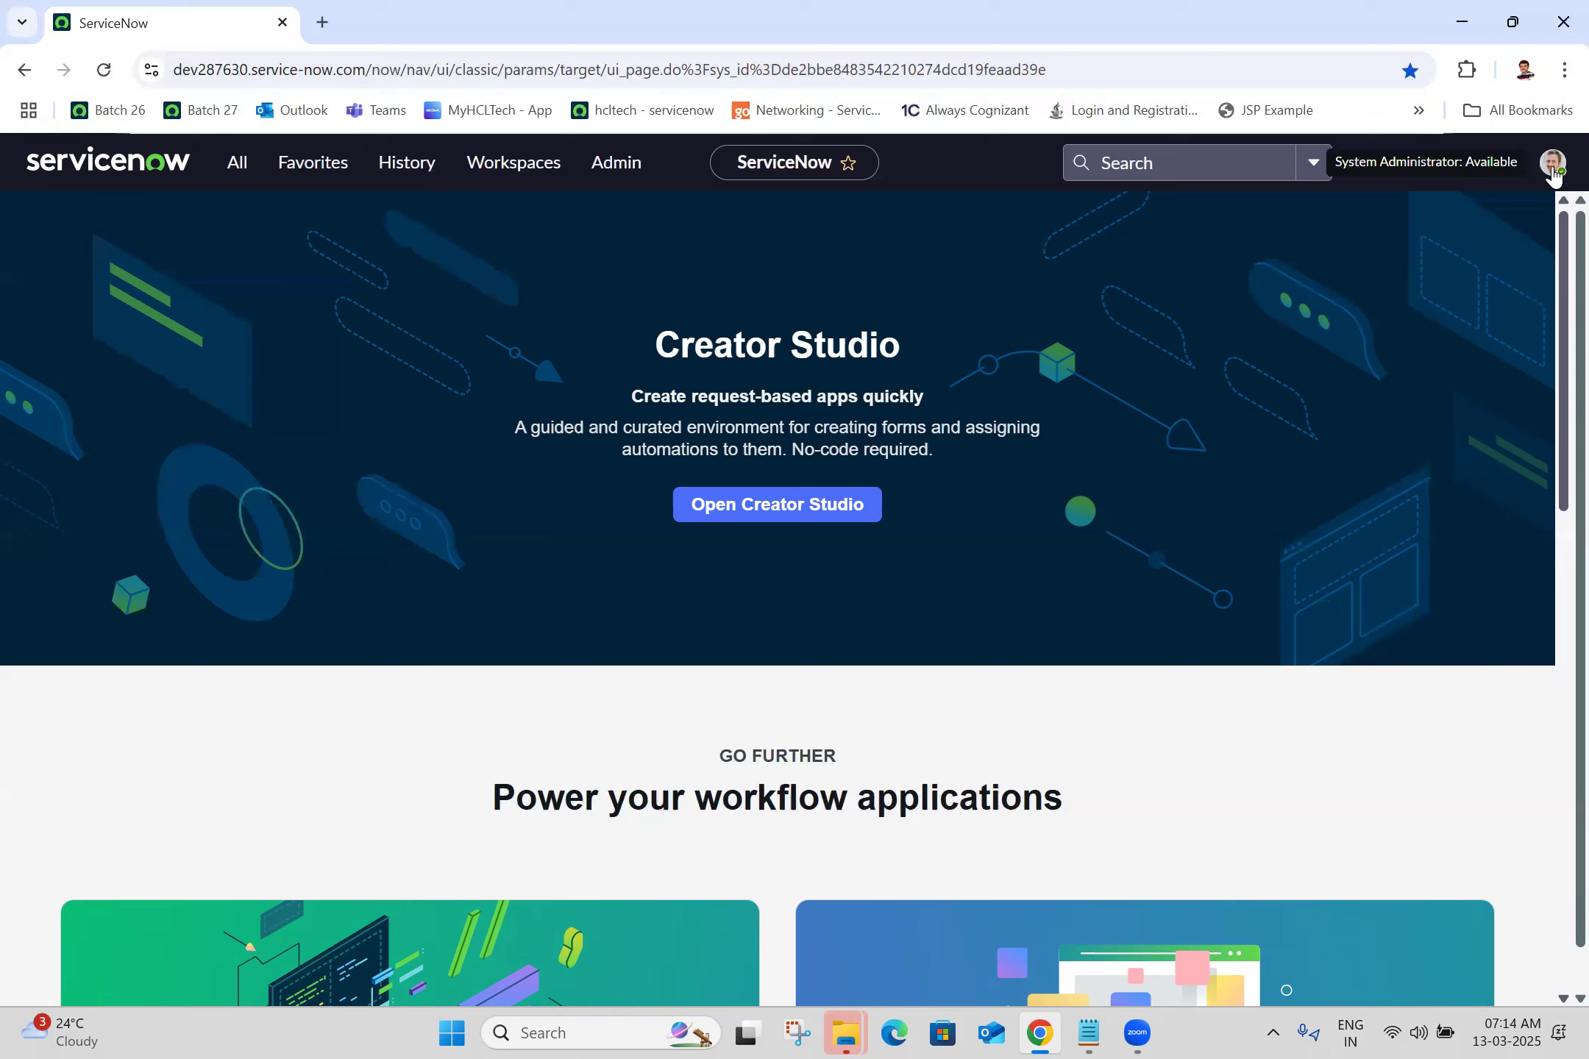
# Step: Review the user menu options and the Display settings in Preferences, then close Preferences
pyautogui.click(1552, 166)
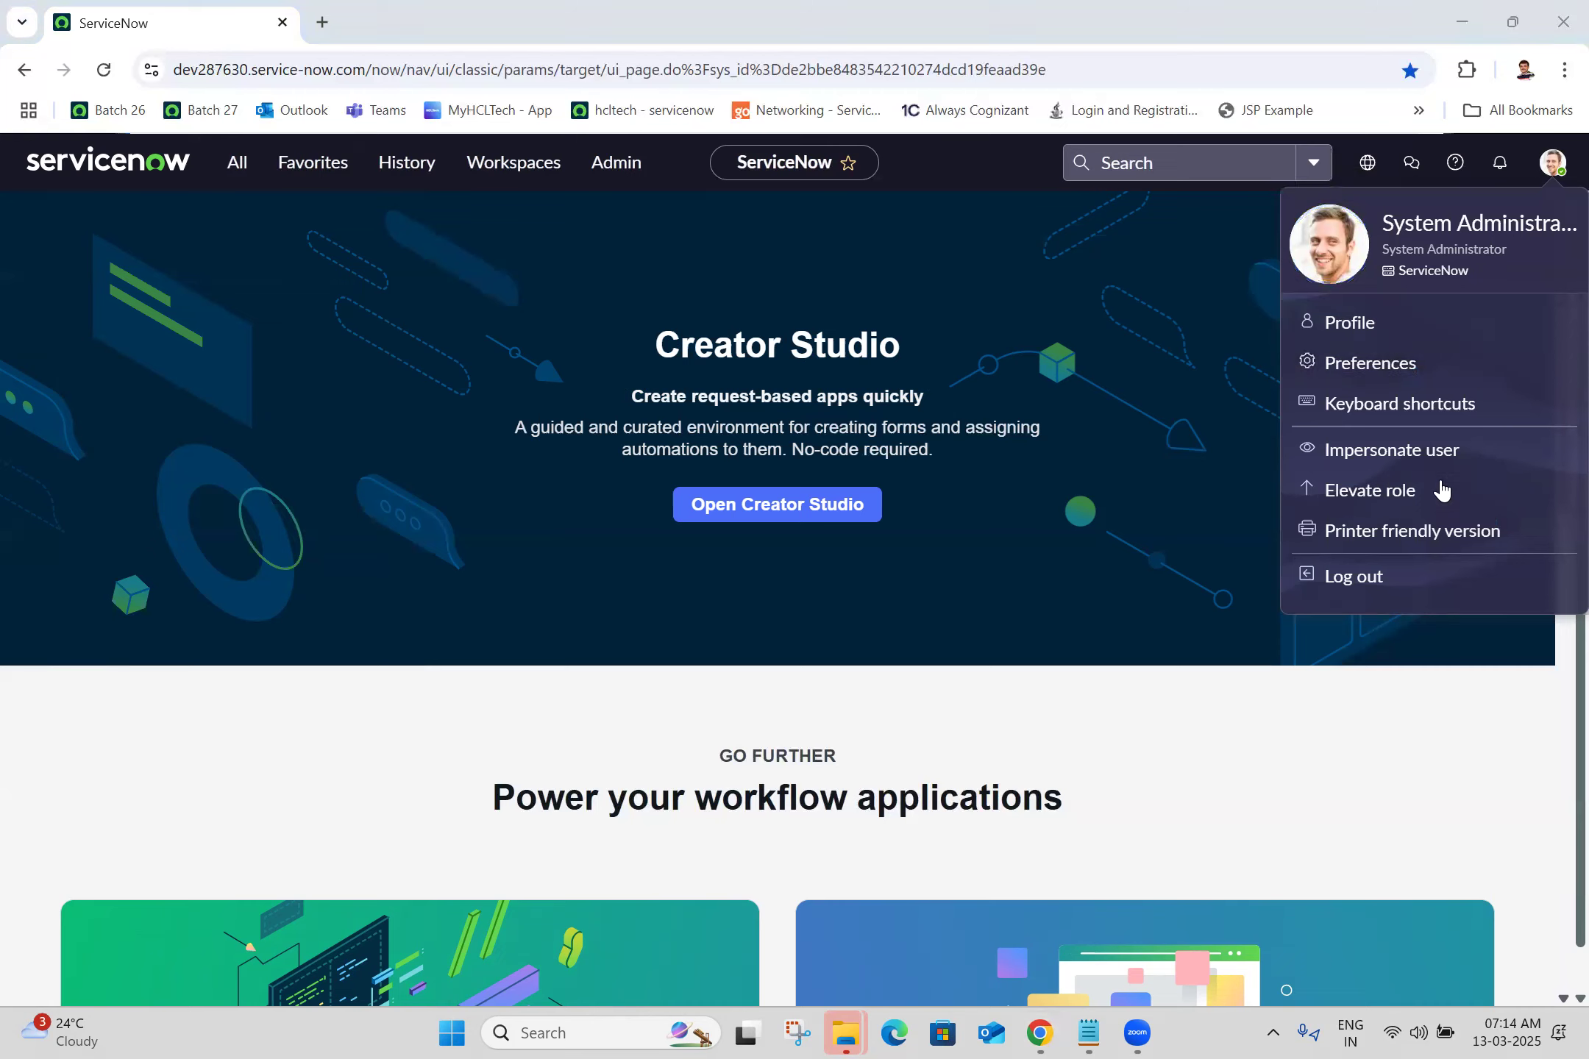
pyautogui.click(1394, 366)
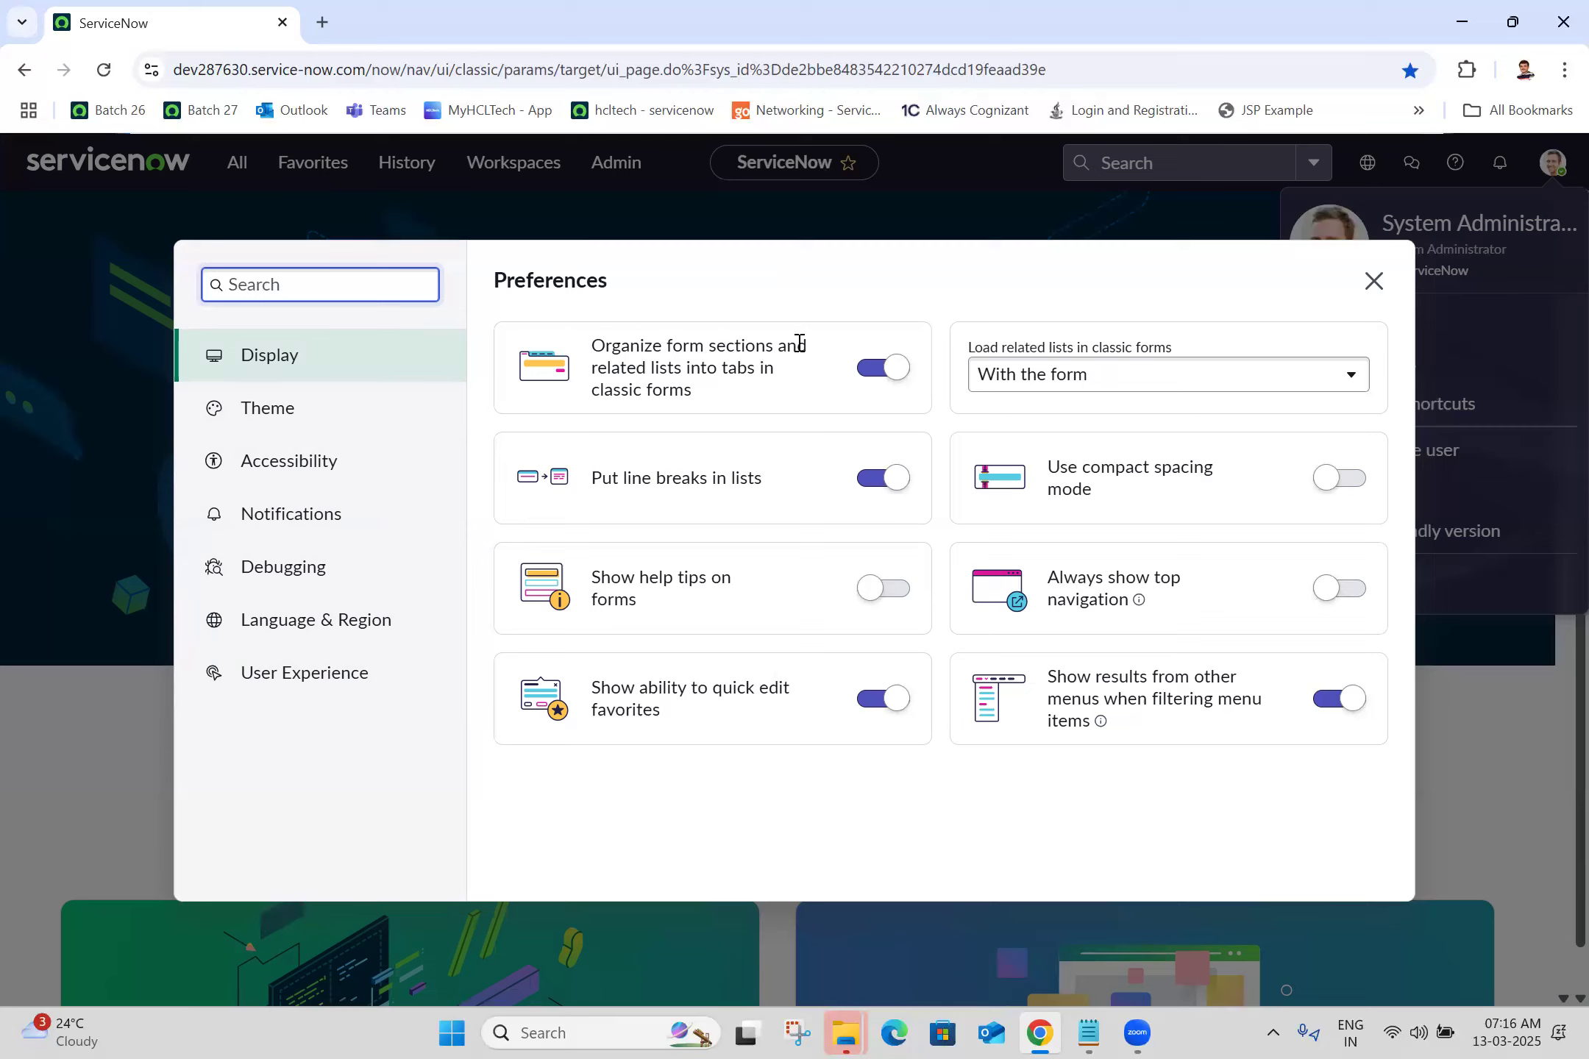
pyautogui.click(1371, 284)
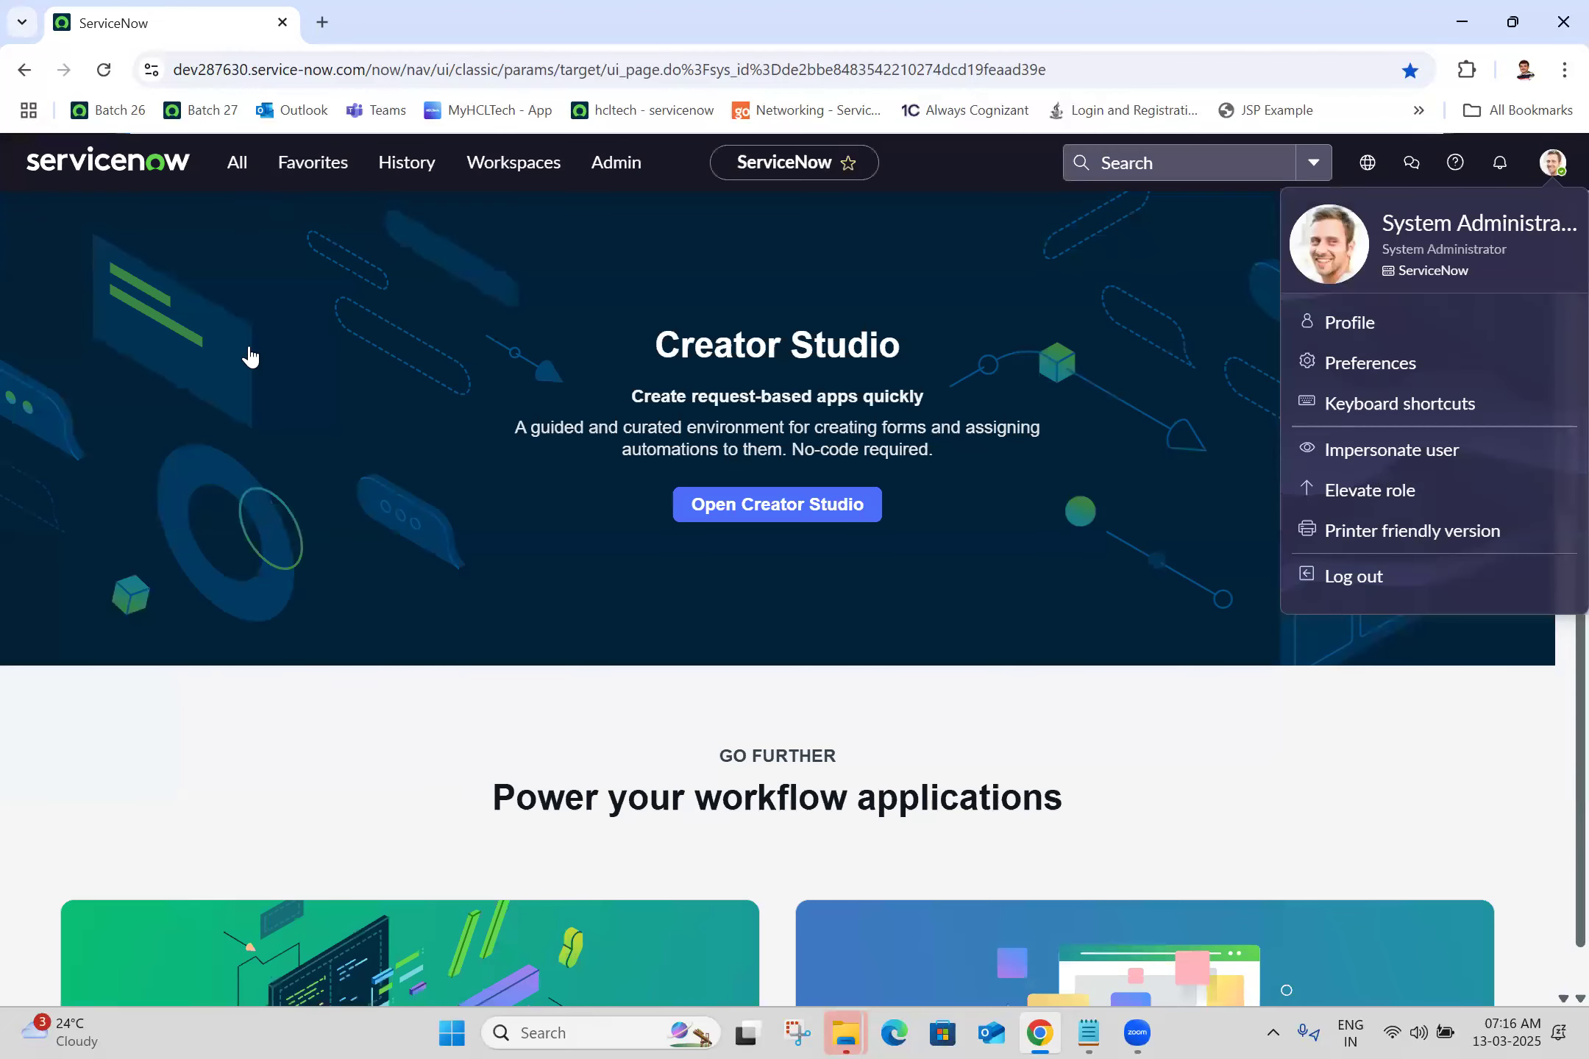
# Step: Bring up the incident list in a separate Chrome tab and open incident INC0000055
pyautogui.click(417, 3)
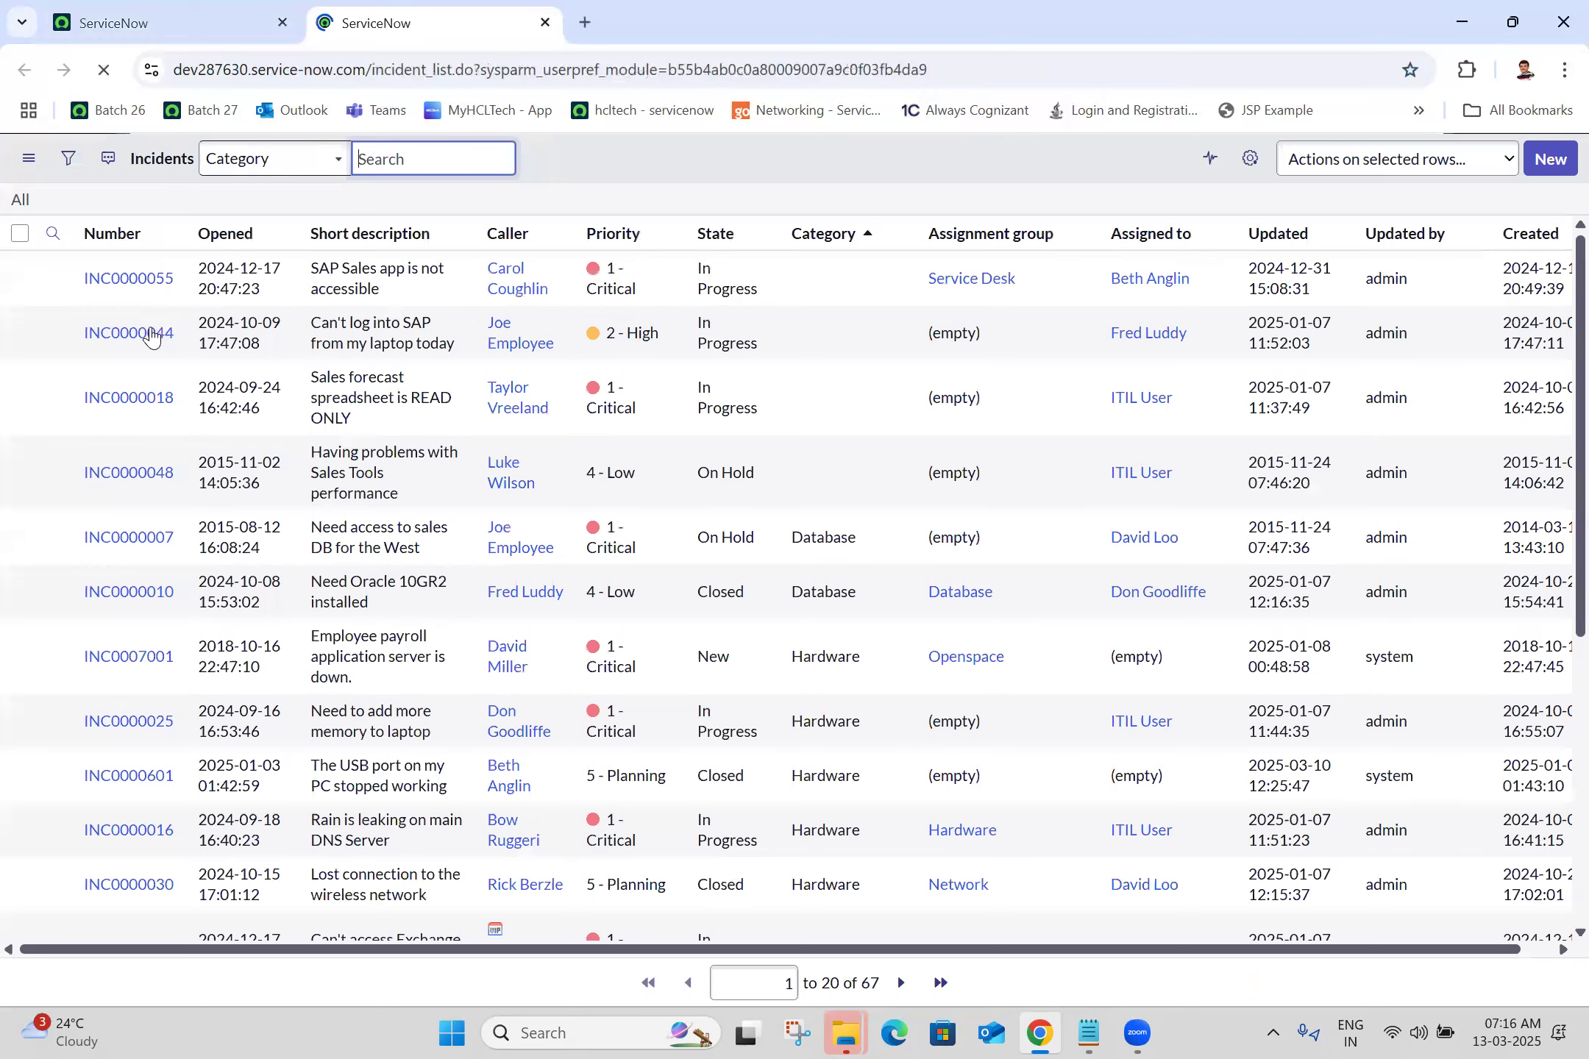
pyautogui.click(151, 335)
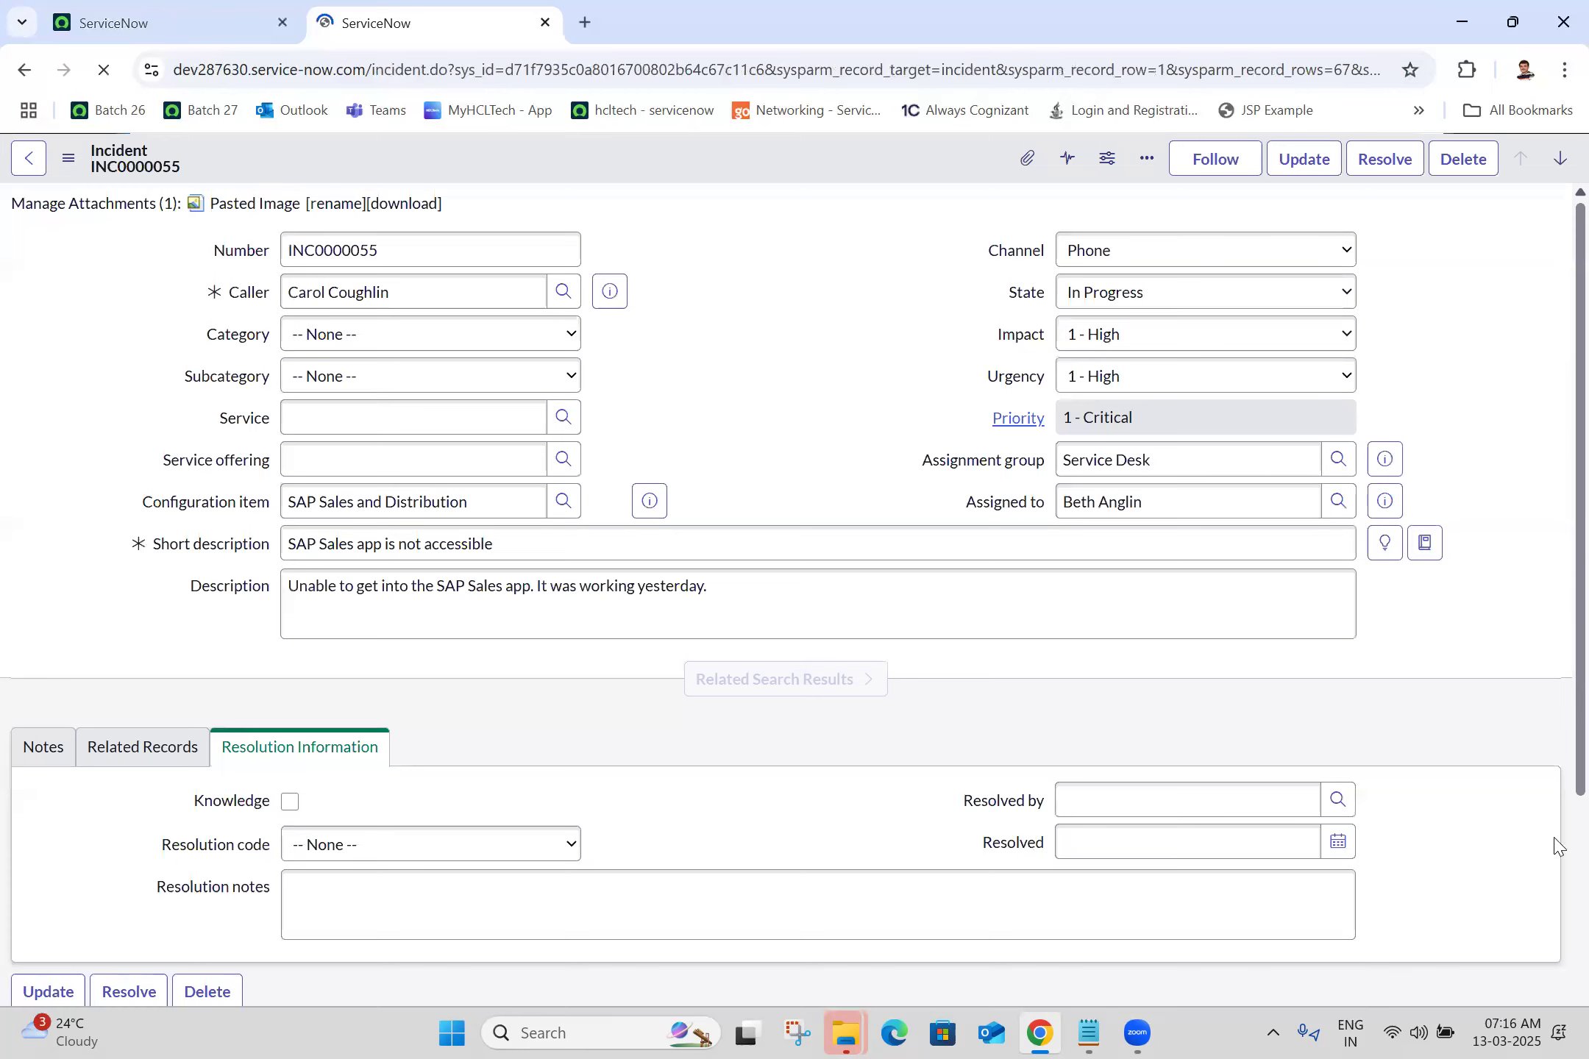
pyautogui.moveTo(1554, 1004); pyautogui.dragTo(1554, 3)
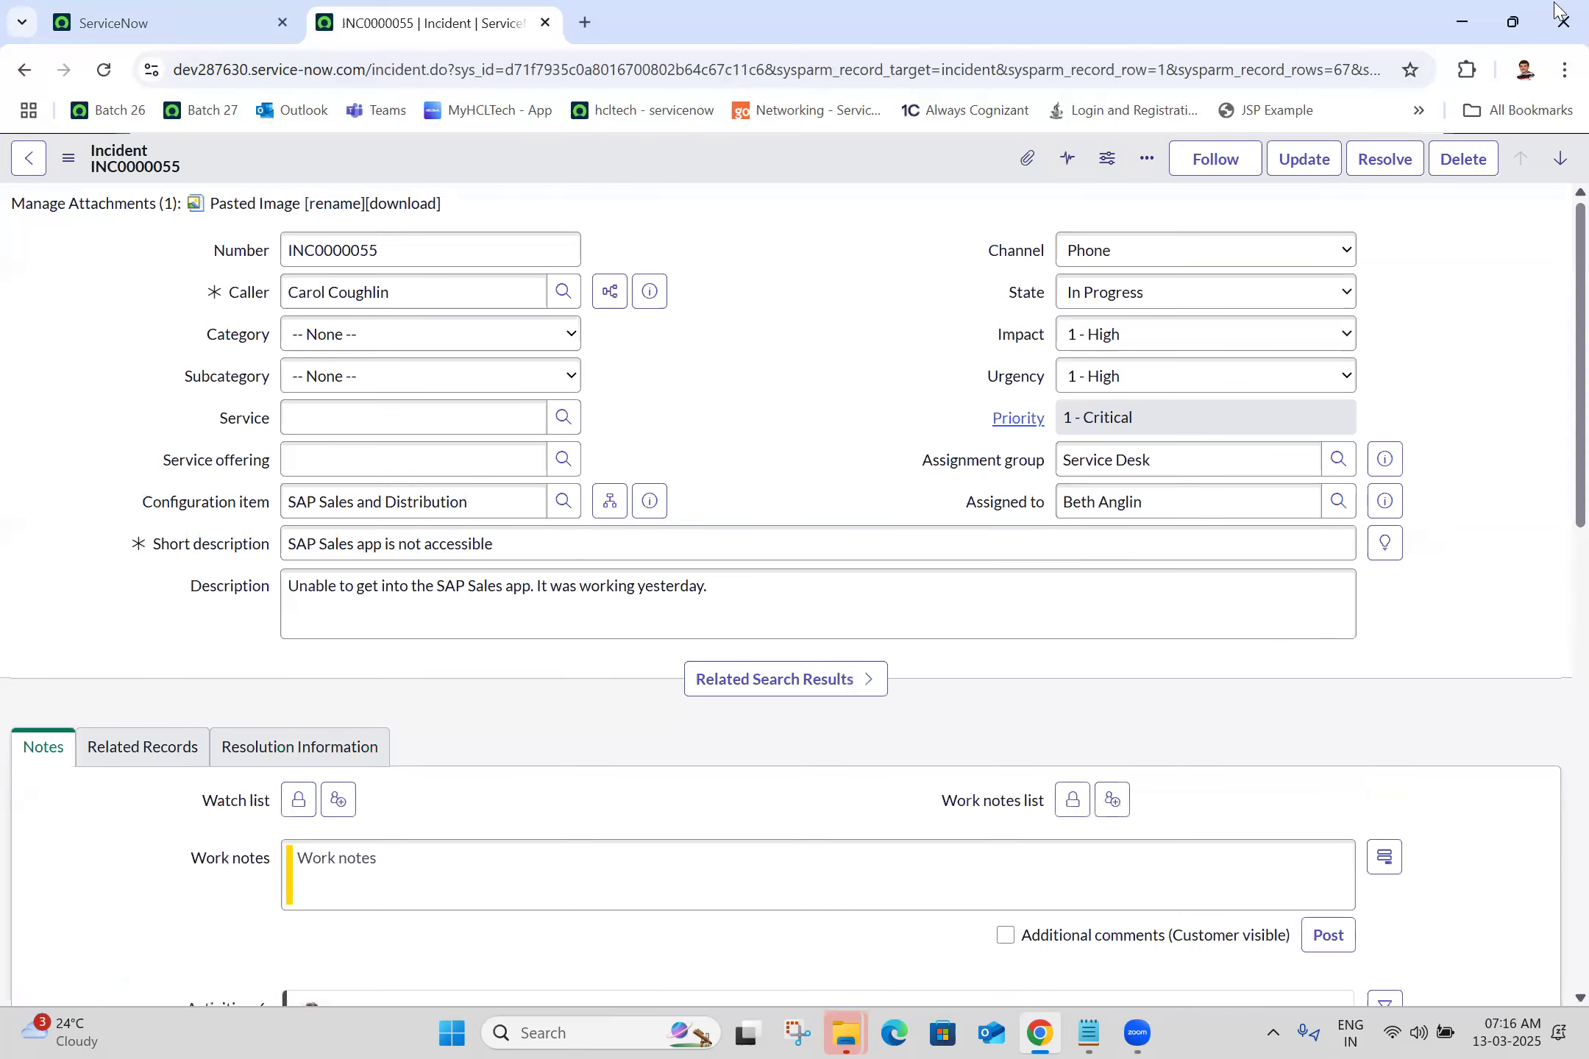
# Step: Open the Display preferences on the home page, then examine the tabbed form sections and related lists of incident INC0000055
pyautogui.click(243, 6)
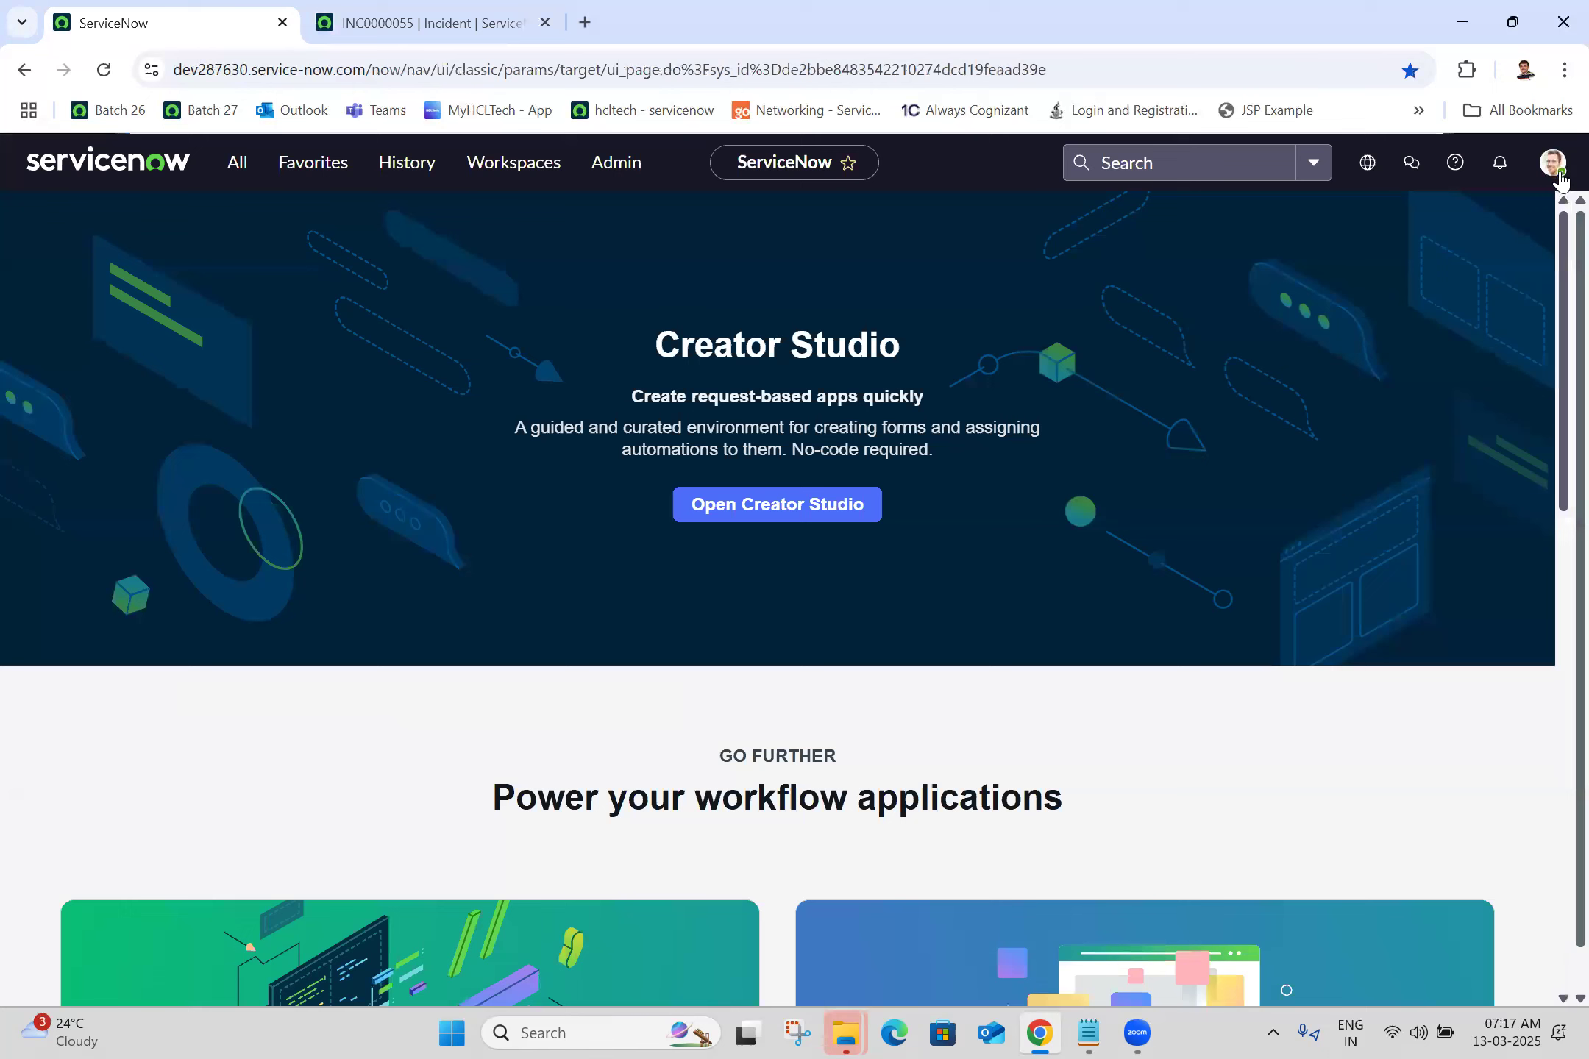
pyautogui.click(1558, 171)
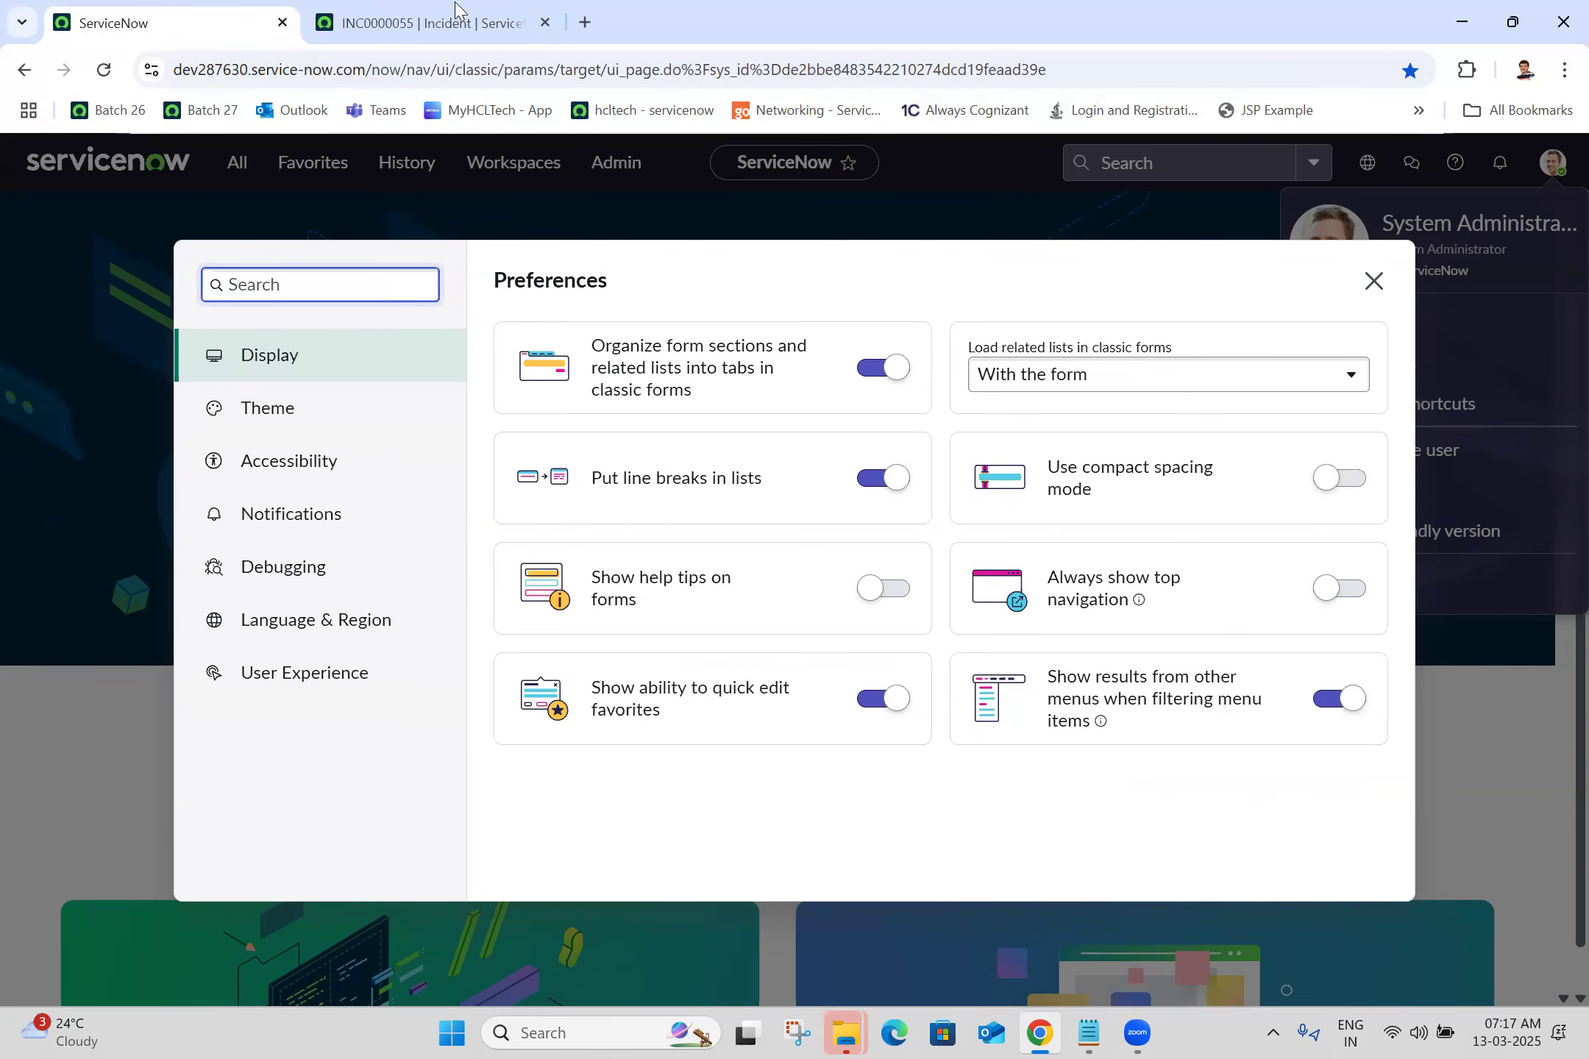
pyautogui.hotkey('ctrl', 'Tab')
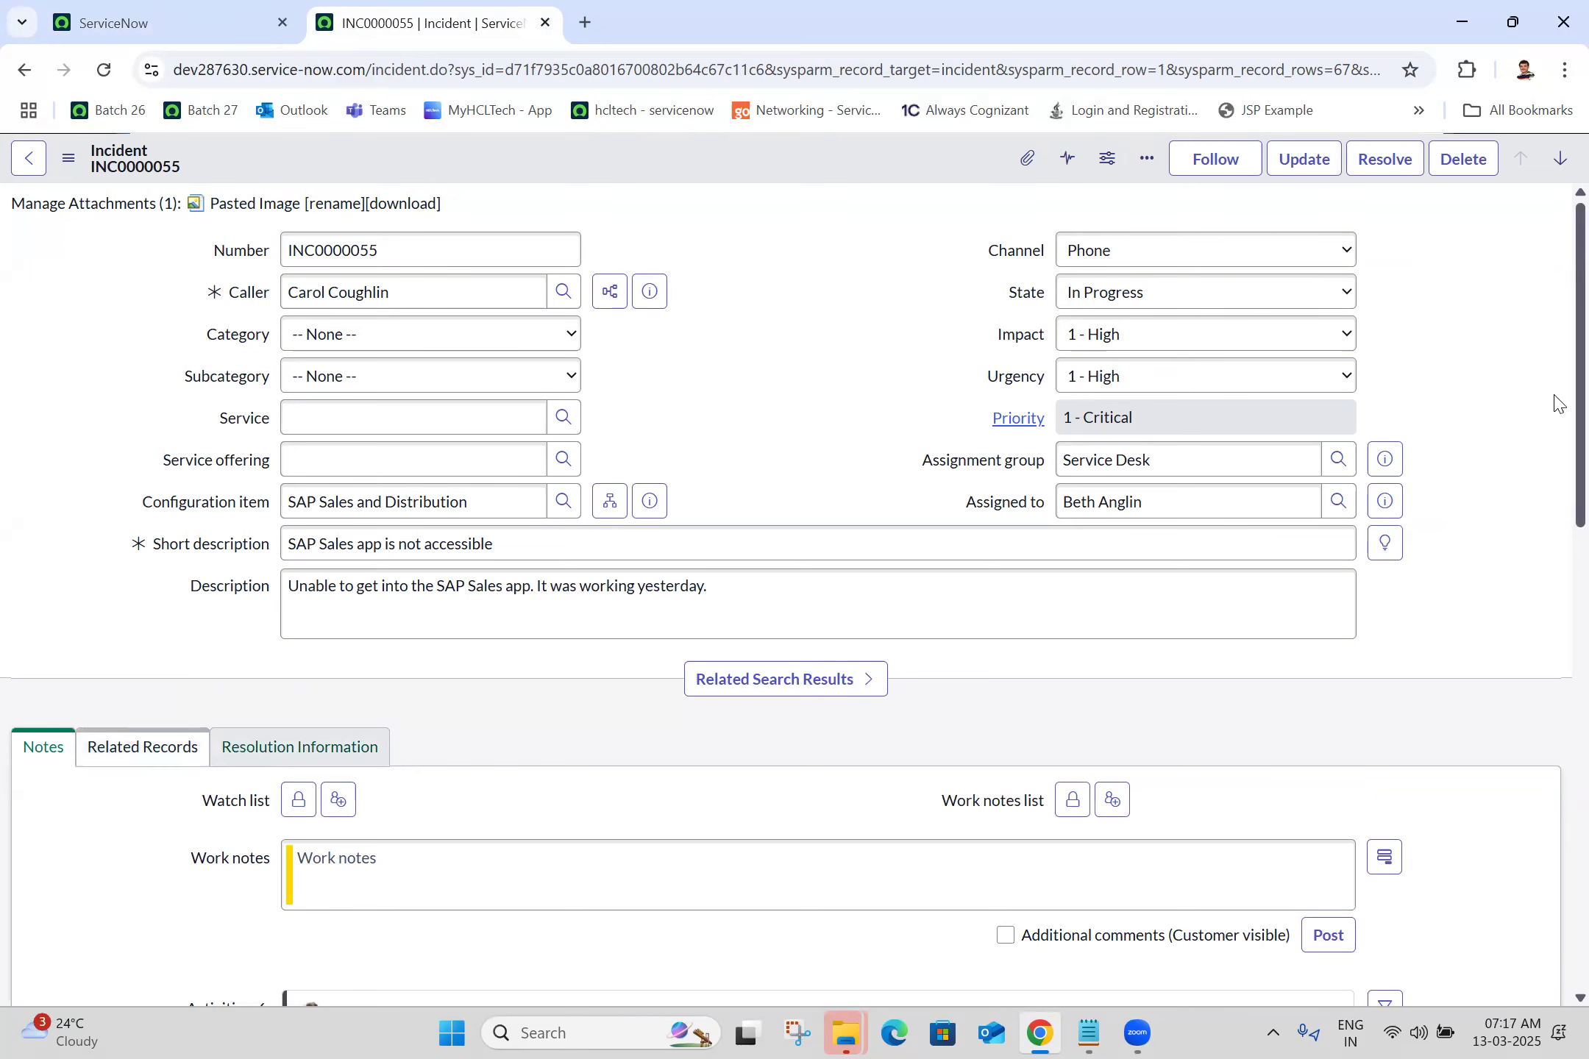
pyautogui.scroll(-5, 1559, 690)
pyautogui.scroll(-4, 695, 551)
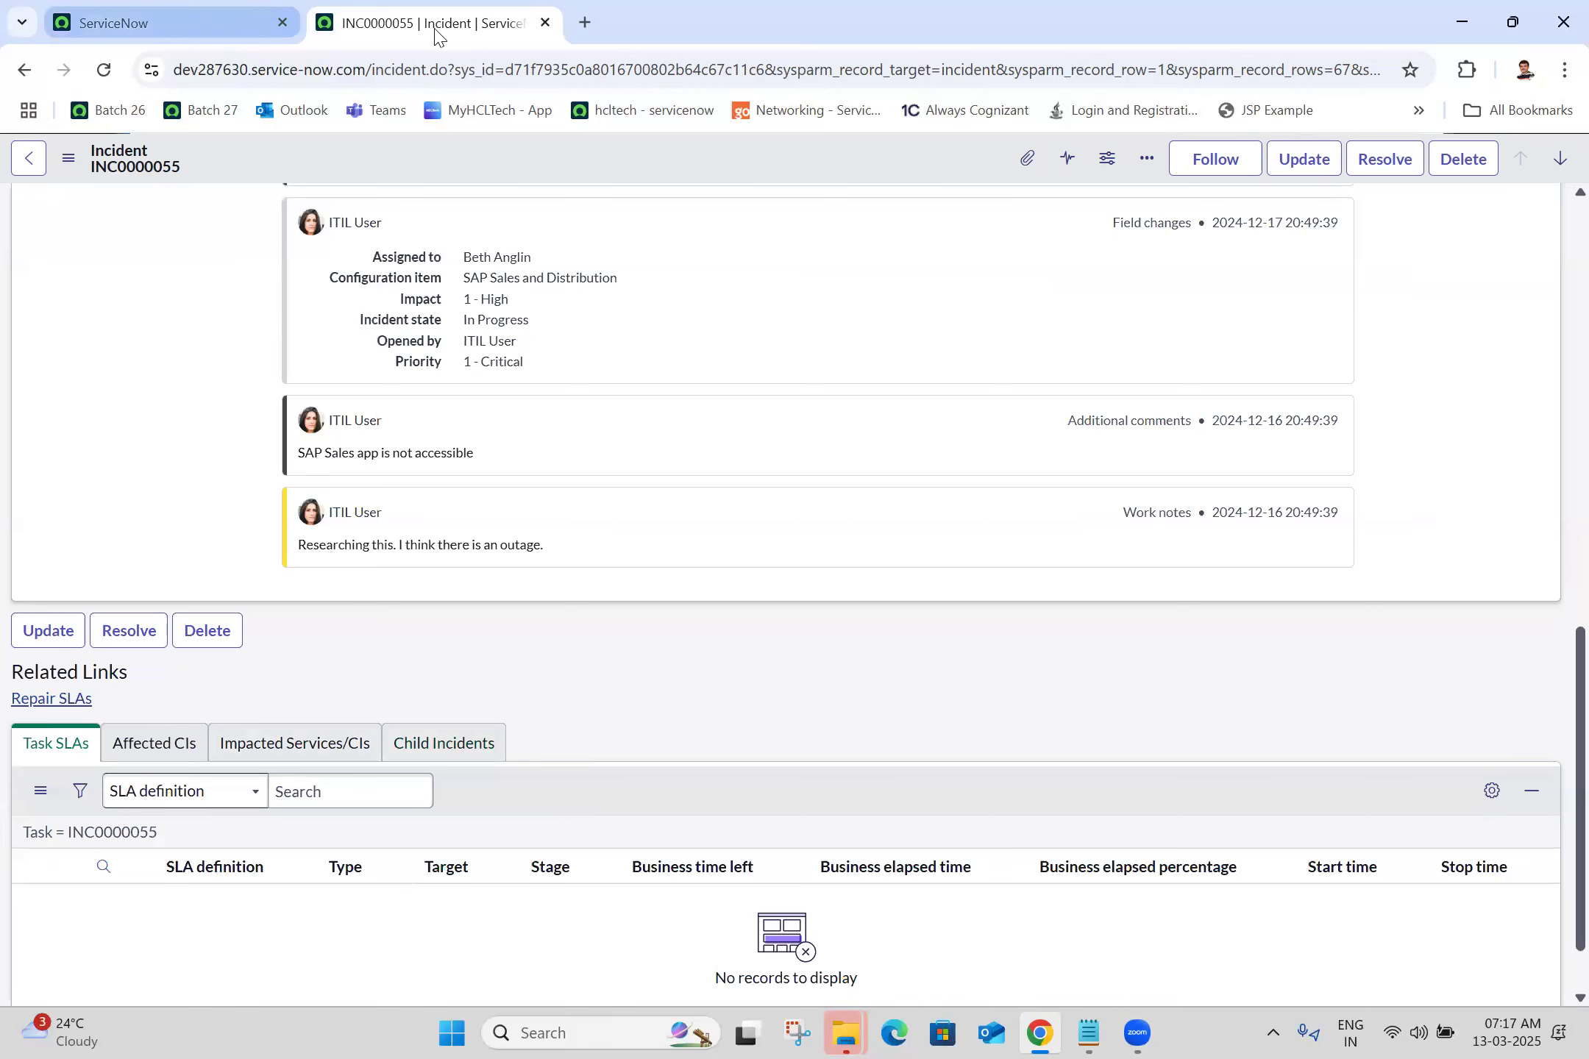
# Step: Turn off organizing form sections and related lists into tabs in classic forms, and reload incident INC0000055
pyautogui.click(206, 26)
pyautogui.click(875, 367)
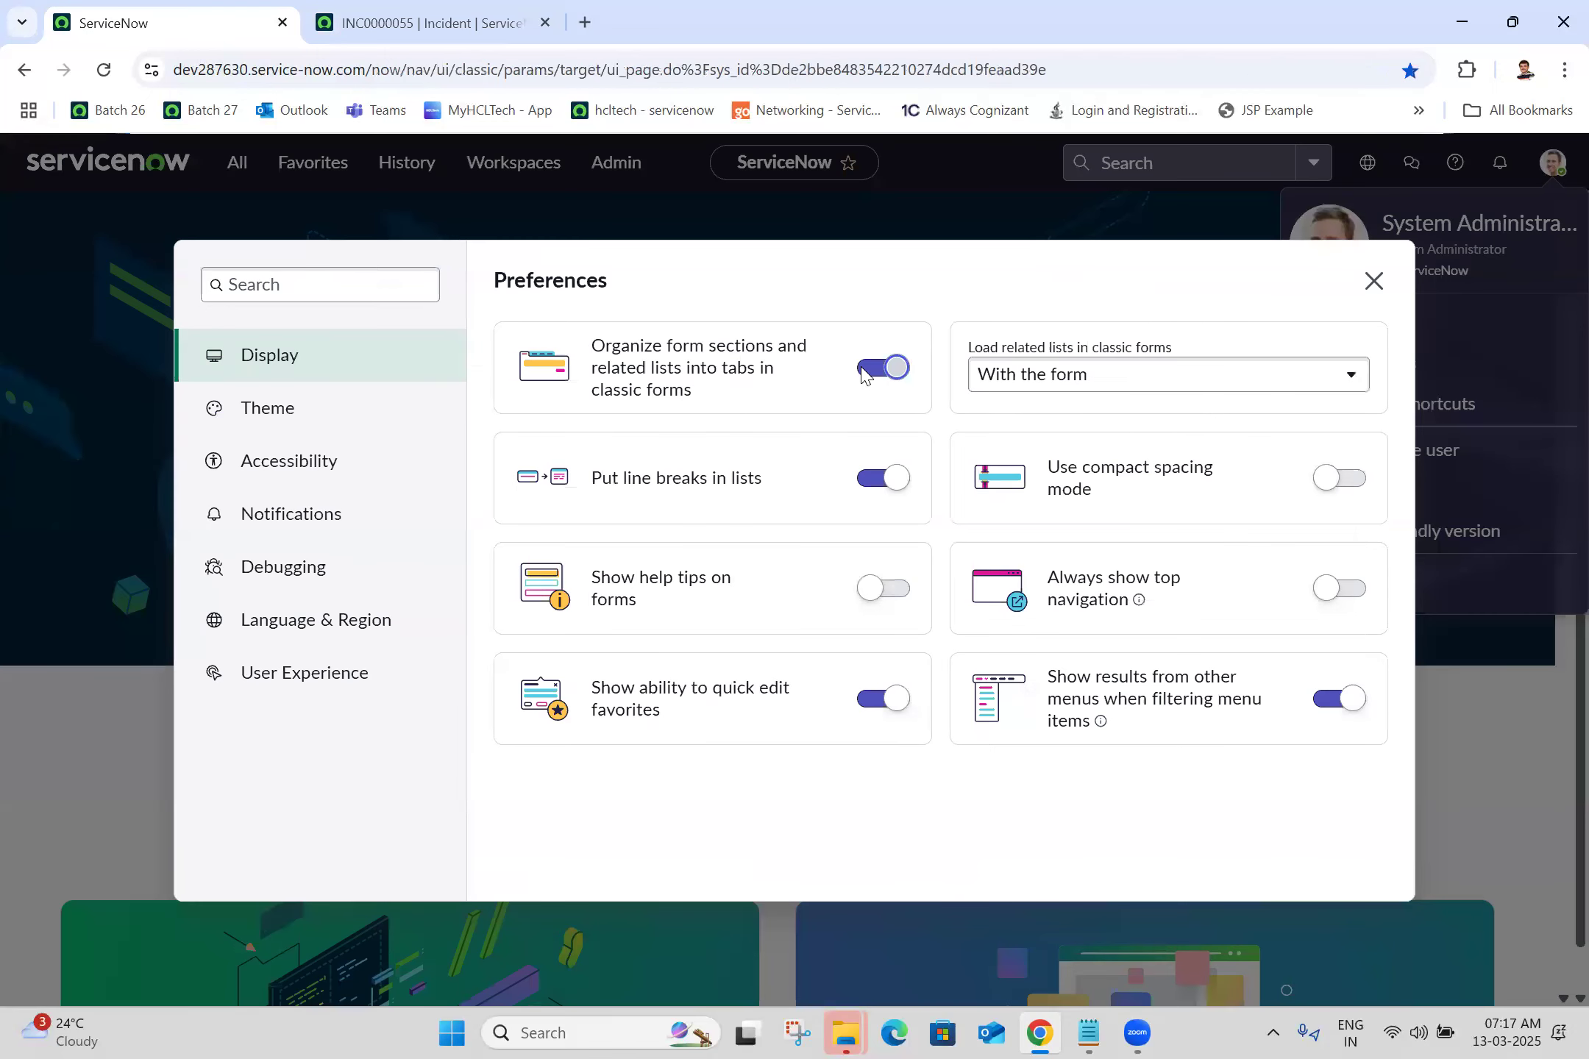
pyautogui.click(485, 10)
pyautogui.click(105, 71)
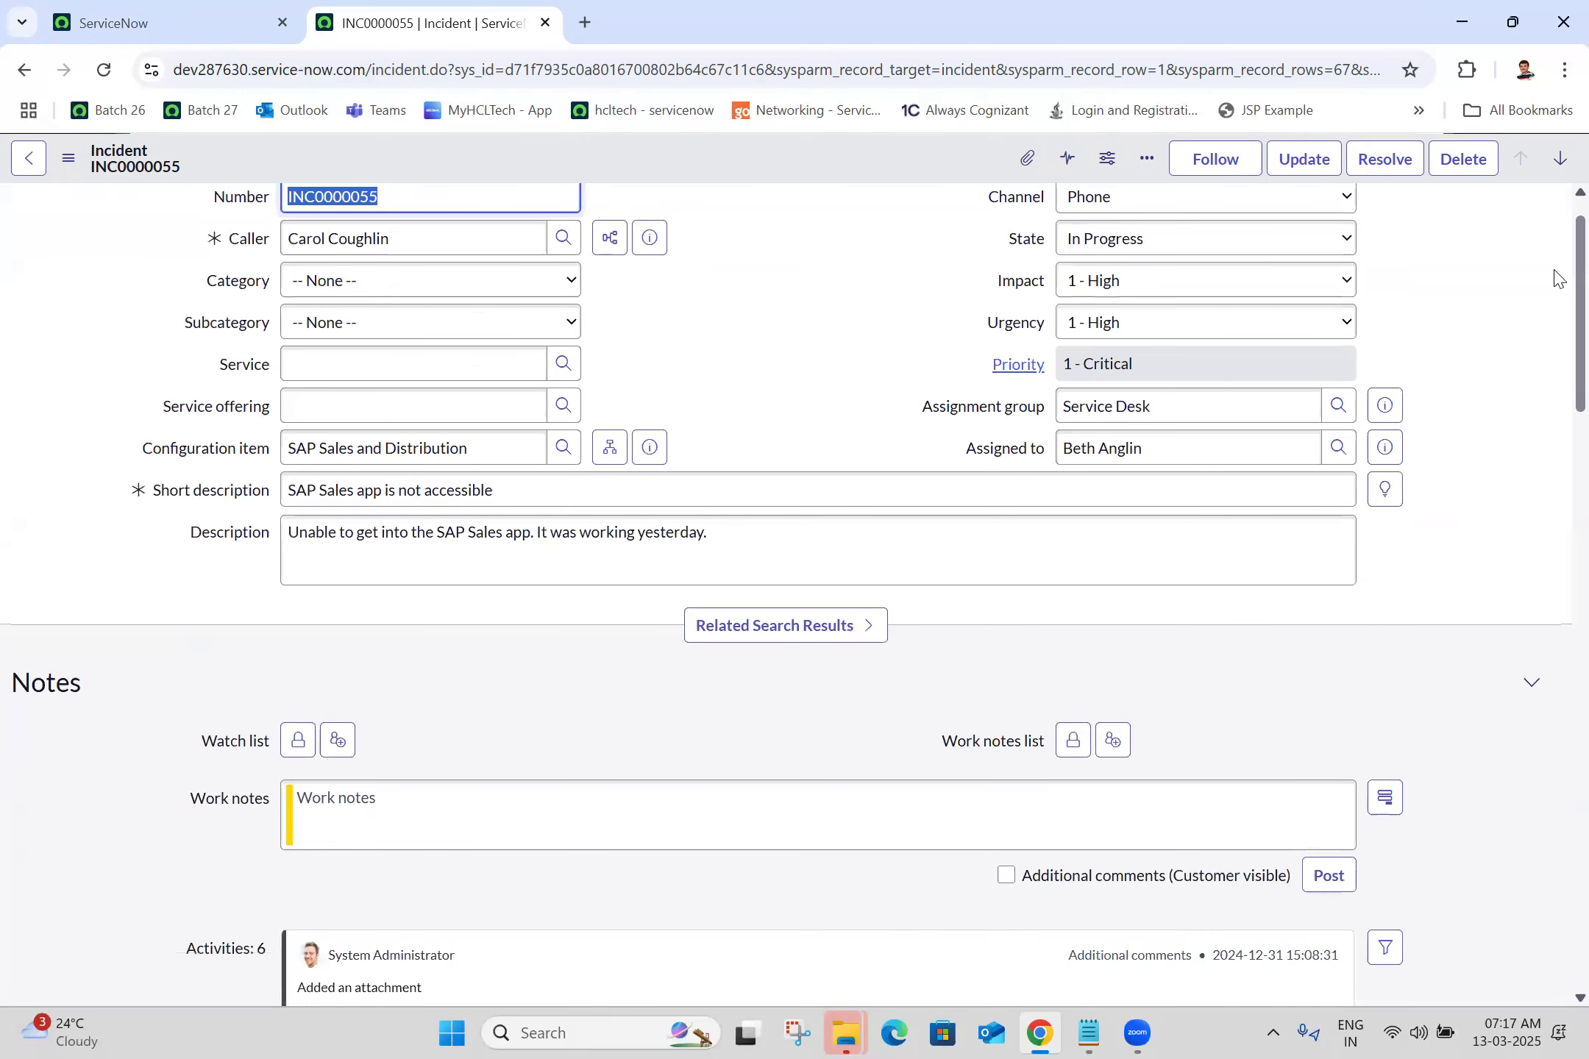
# Step: Examine how incident INC0000055 lays out its form sections and related lists without tabs, from Notes to Impacted Services/CIs
pyautogui.scroll(-5, 1558, 278)
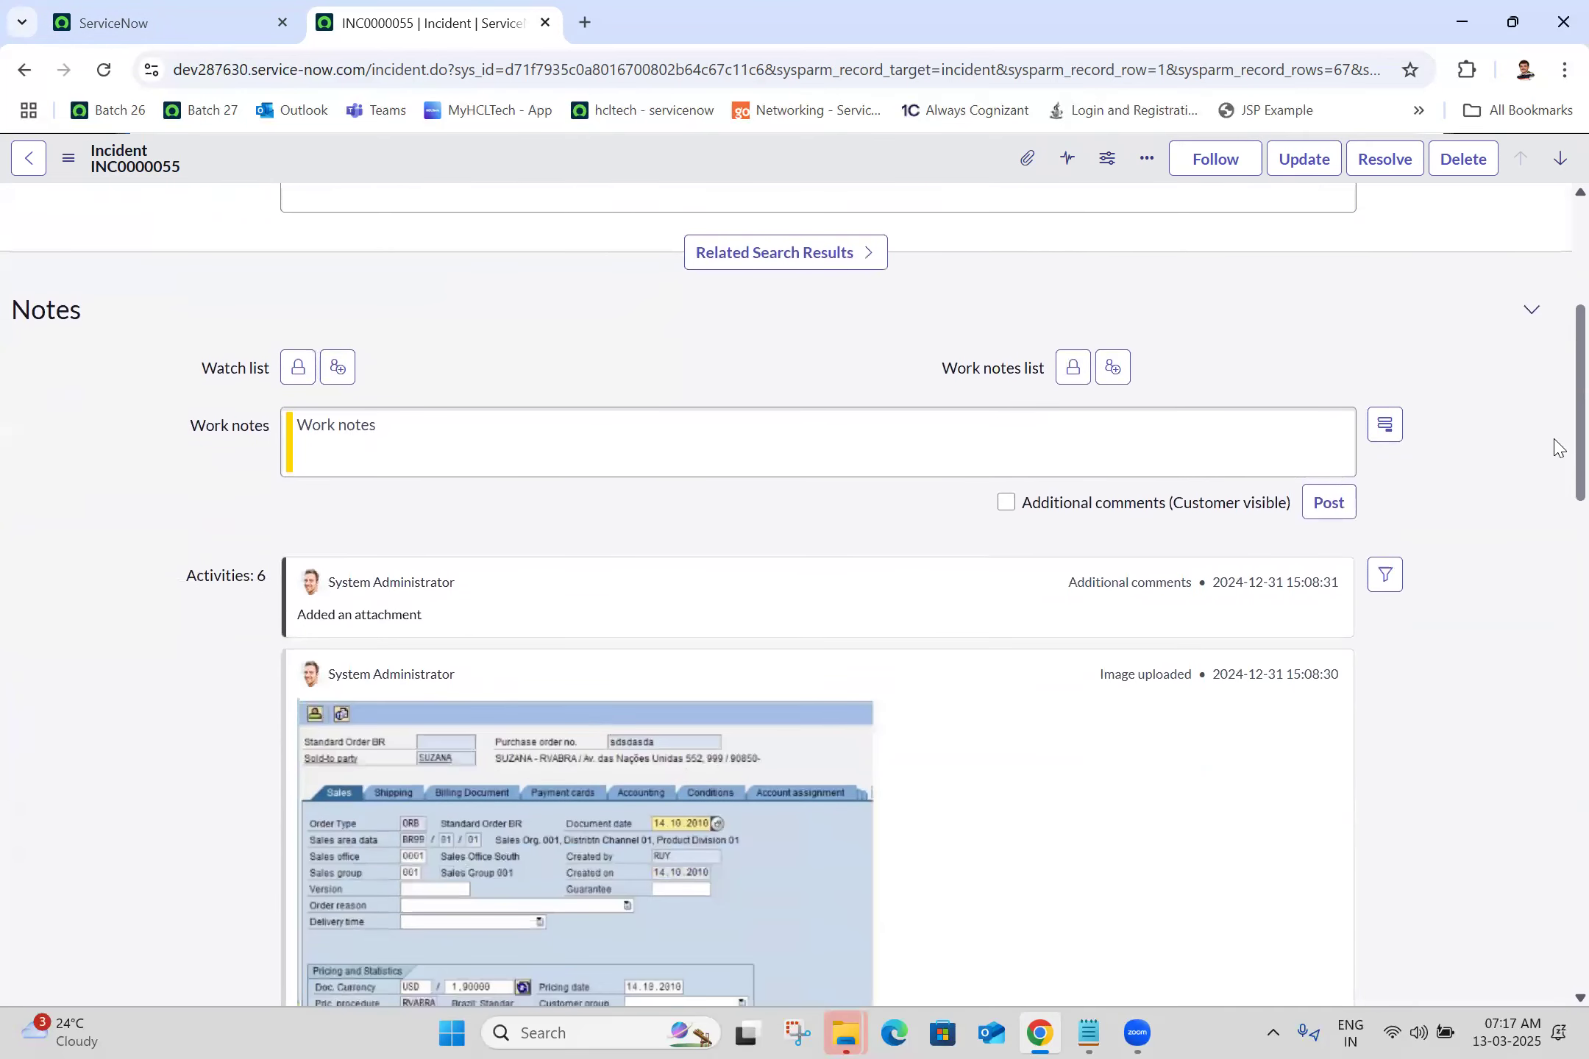
pyautogui.scroll(-20, 1557, 448)
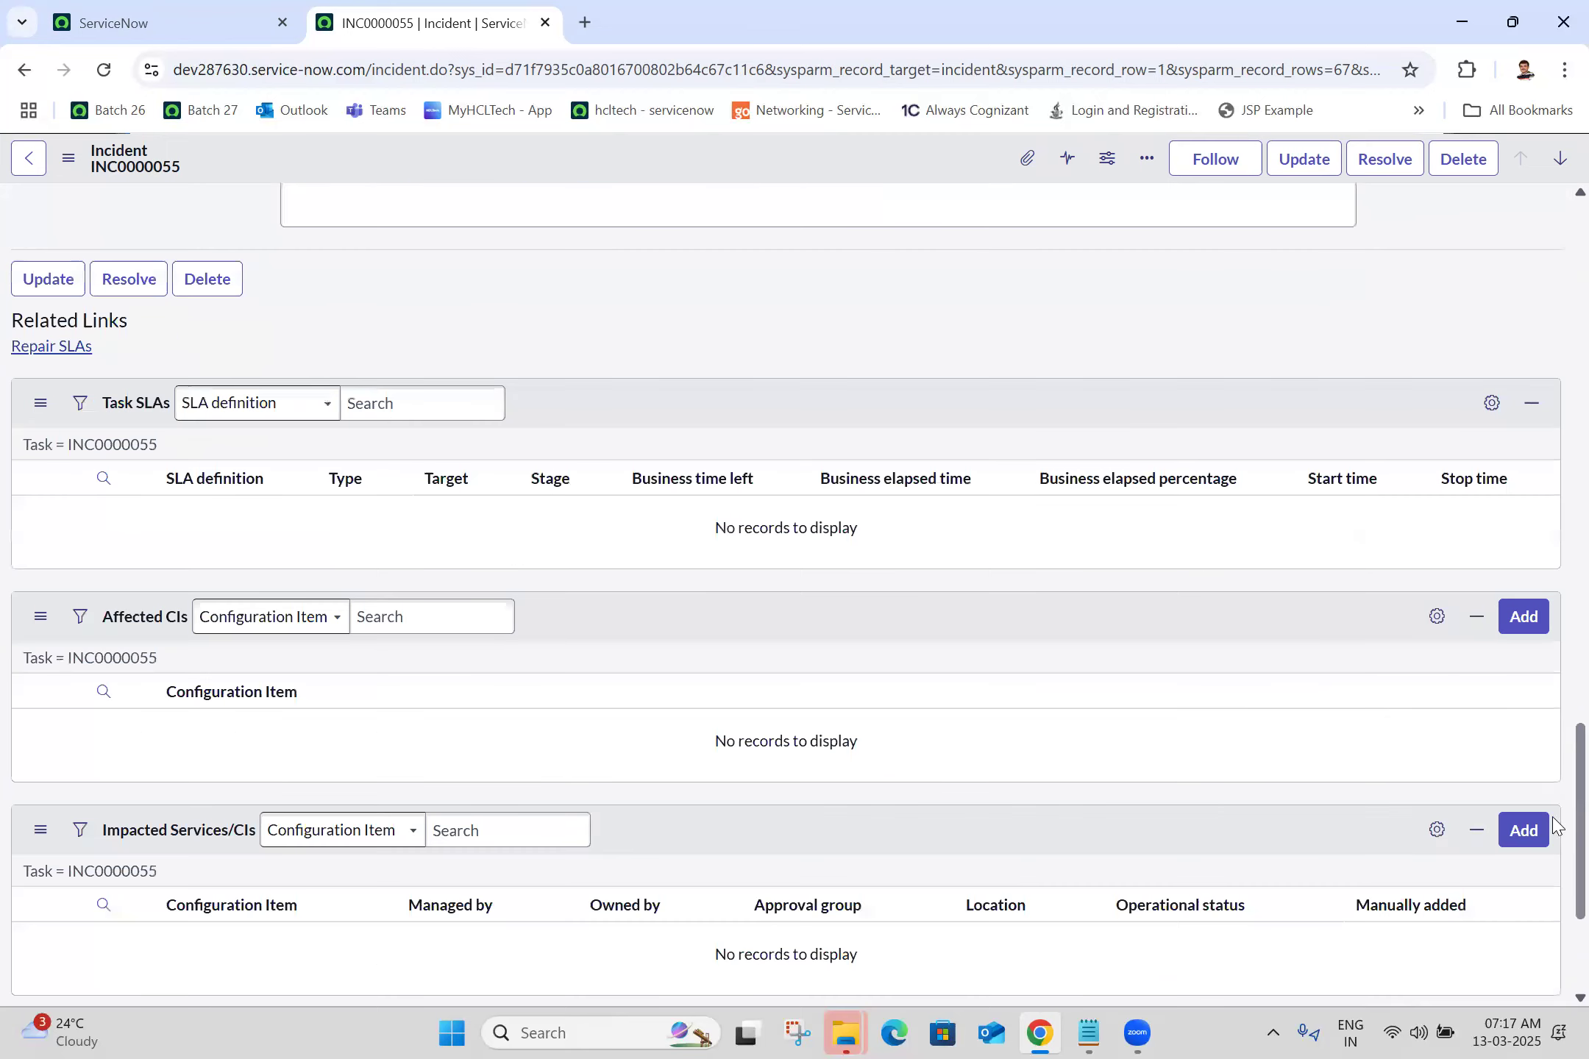
pyautogui.scroll(2, 1557, 748)
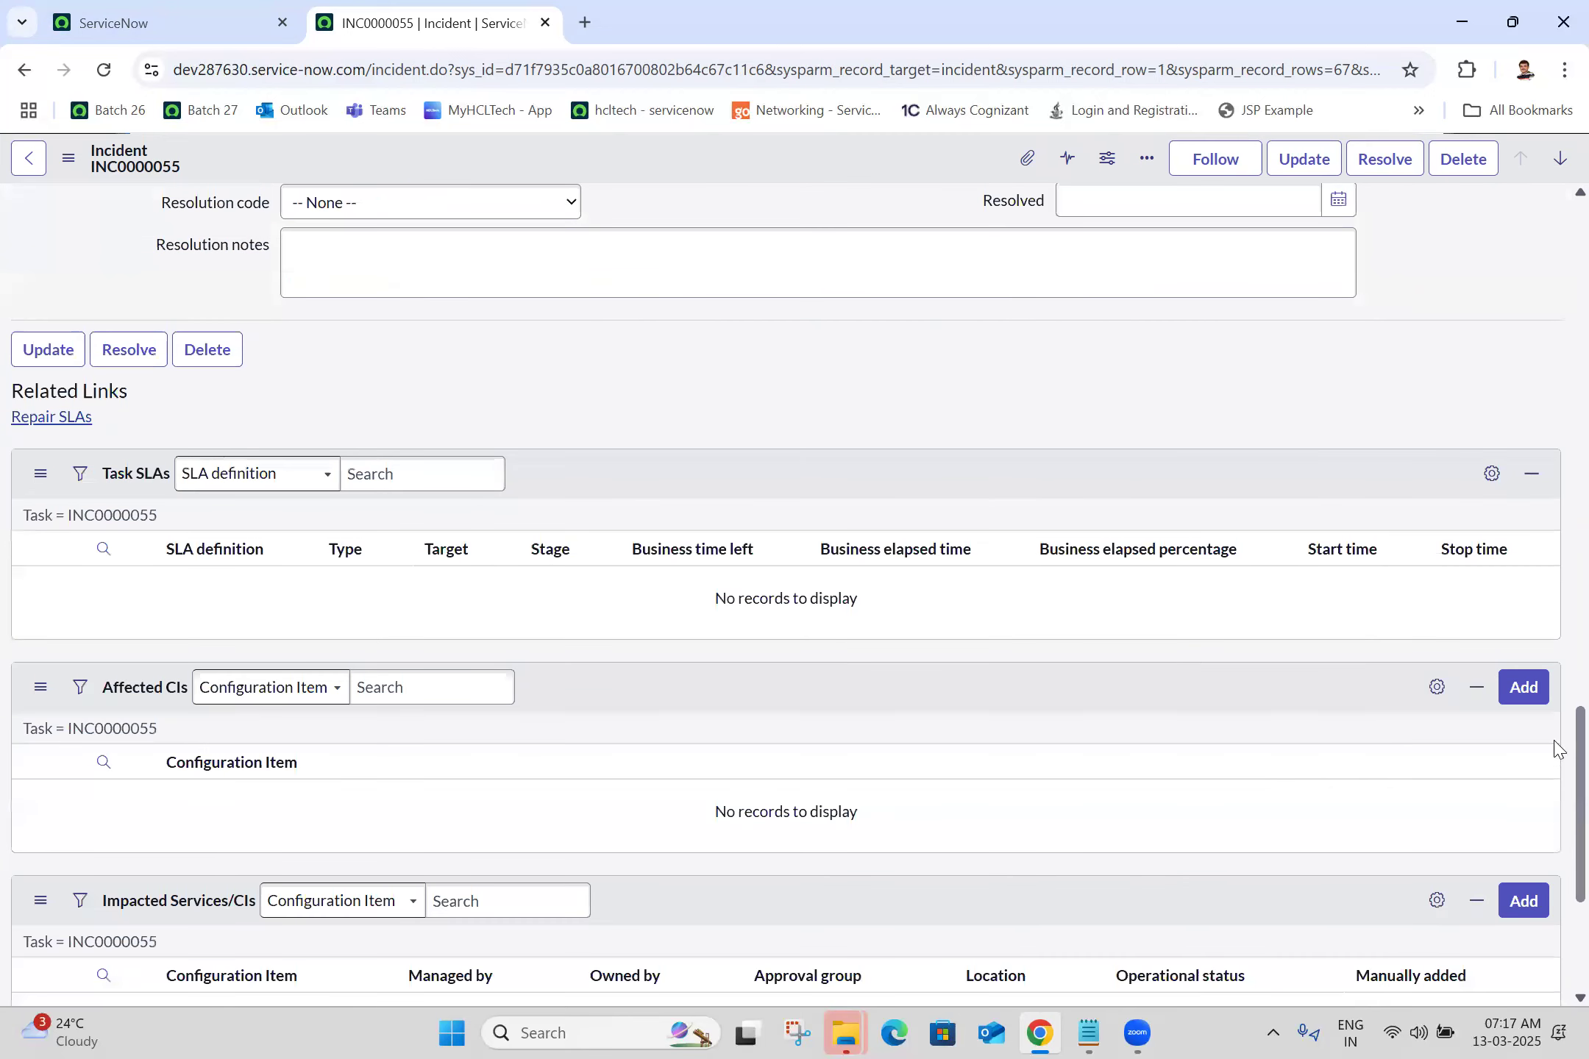
pyautogui.scroll(-1, 1557, 748)
pyautogui.scroll(15, 1553, 312)
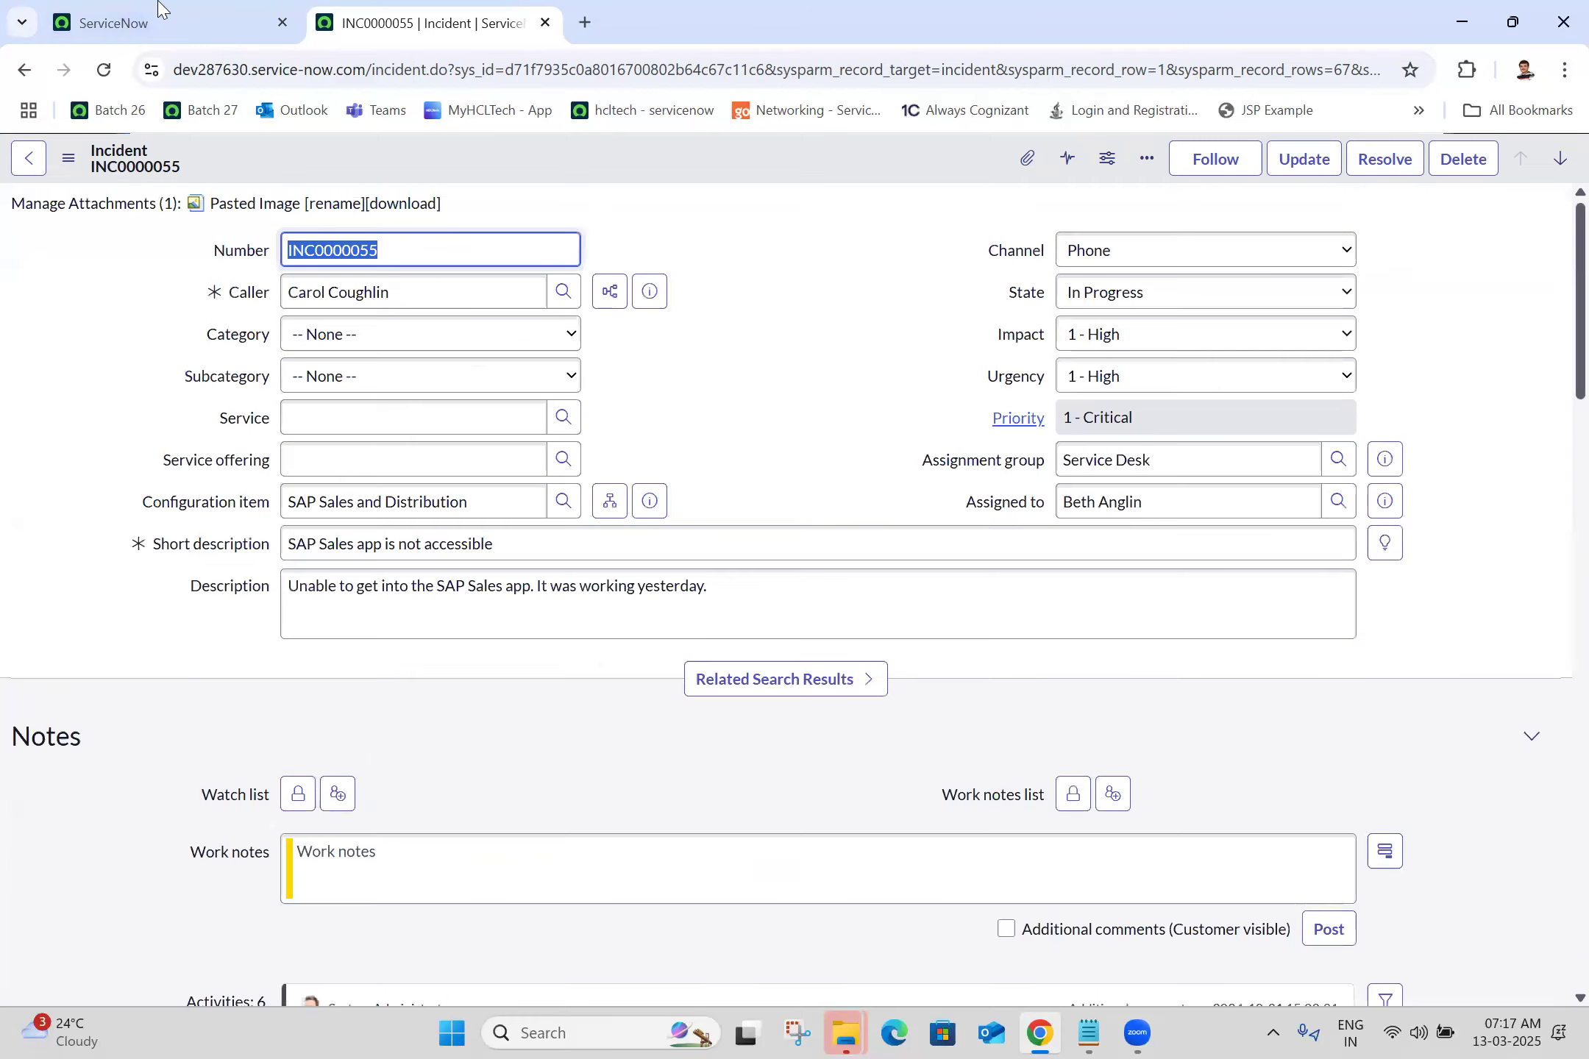
# Step: Turn the tabbed layout of form sections and related lists back on and close Preferences
pyautogui.click(160, 10)
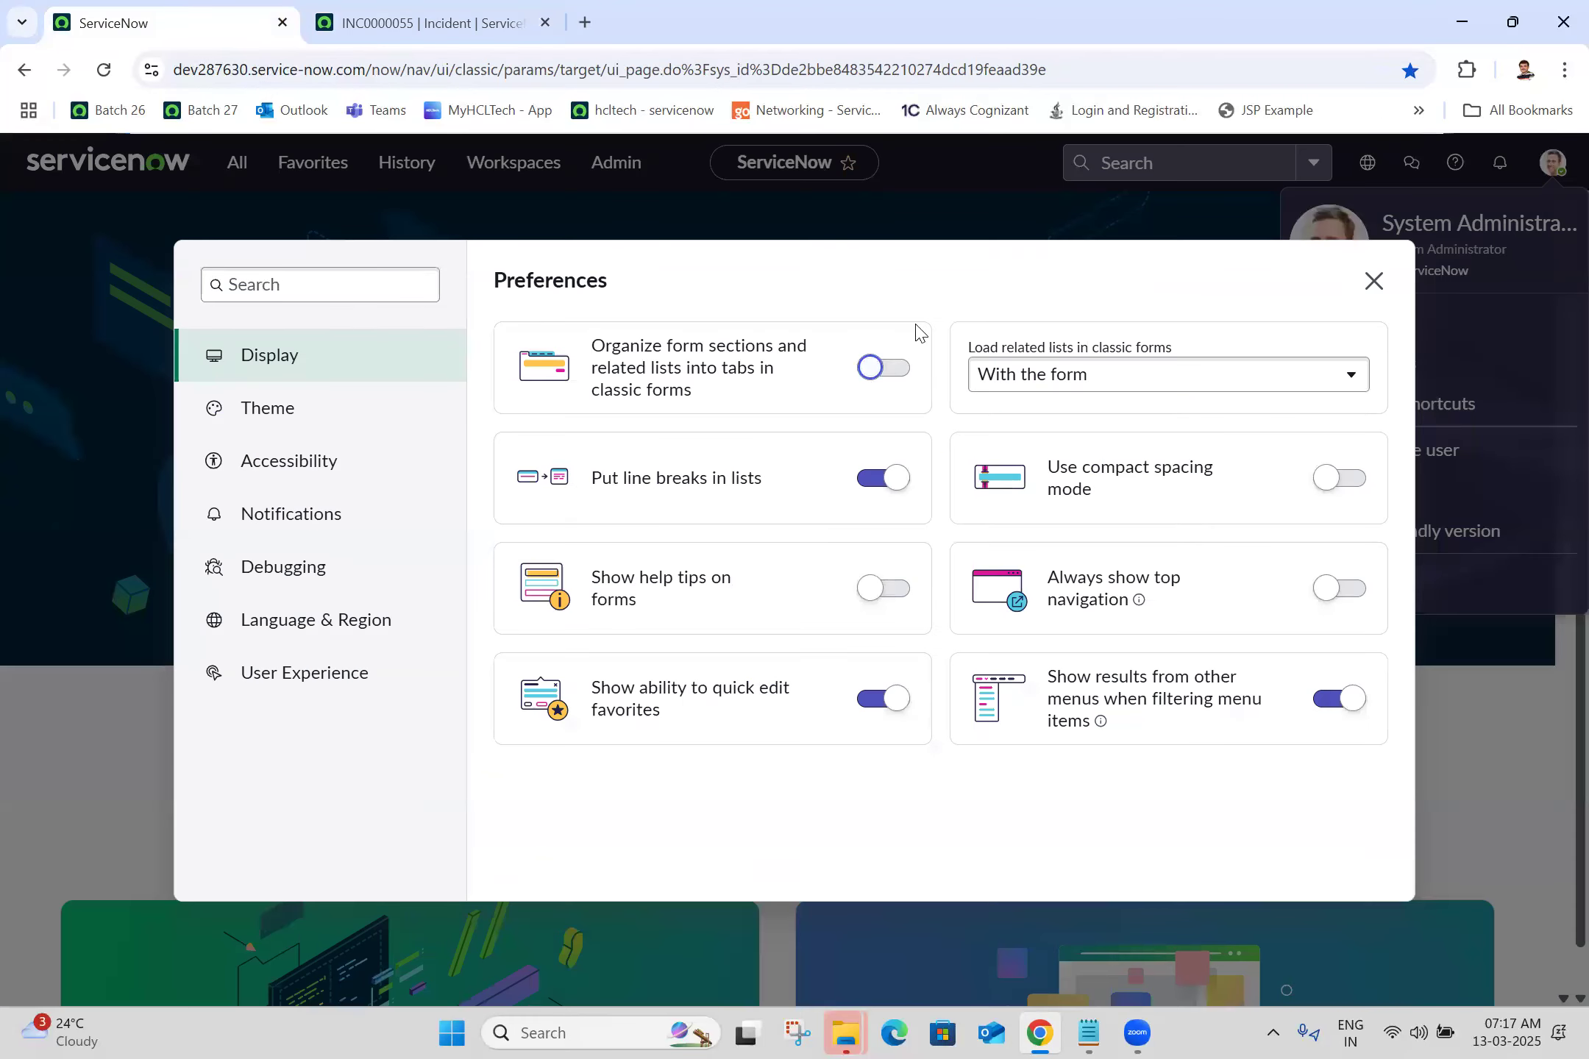
pyautogui.click(894, 371)
pyautogui.click(1371, 287)
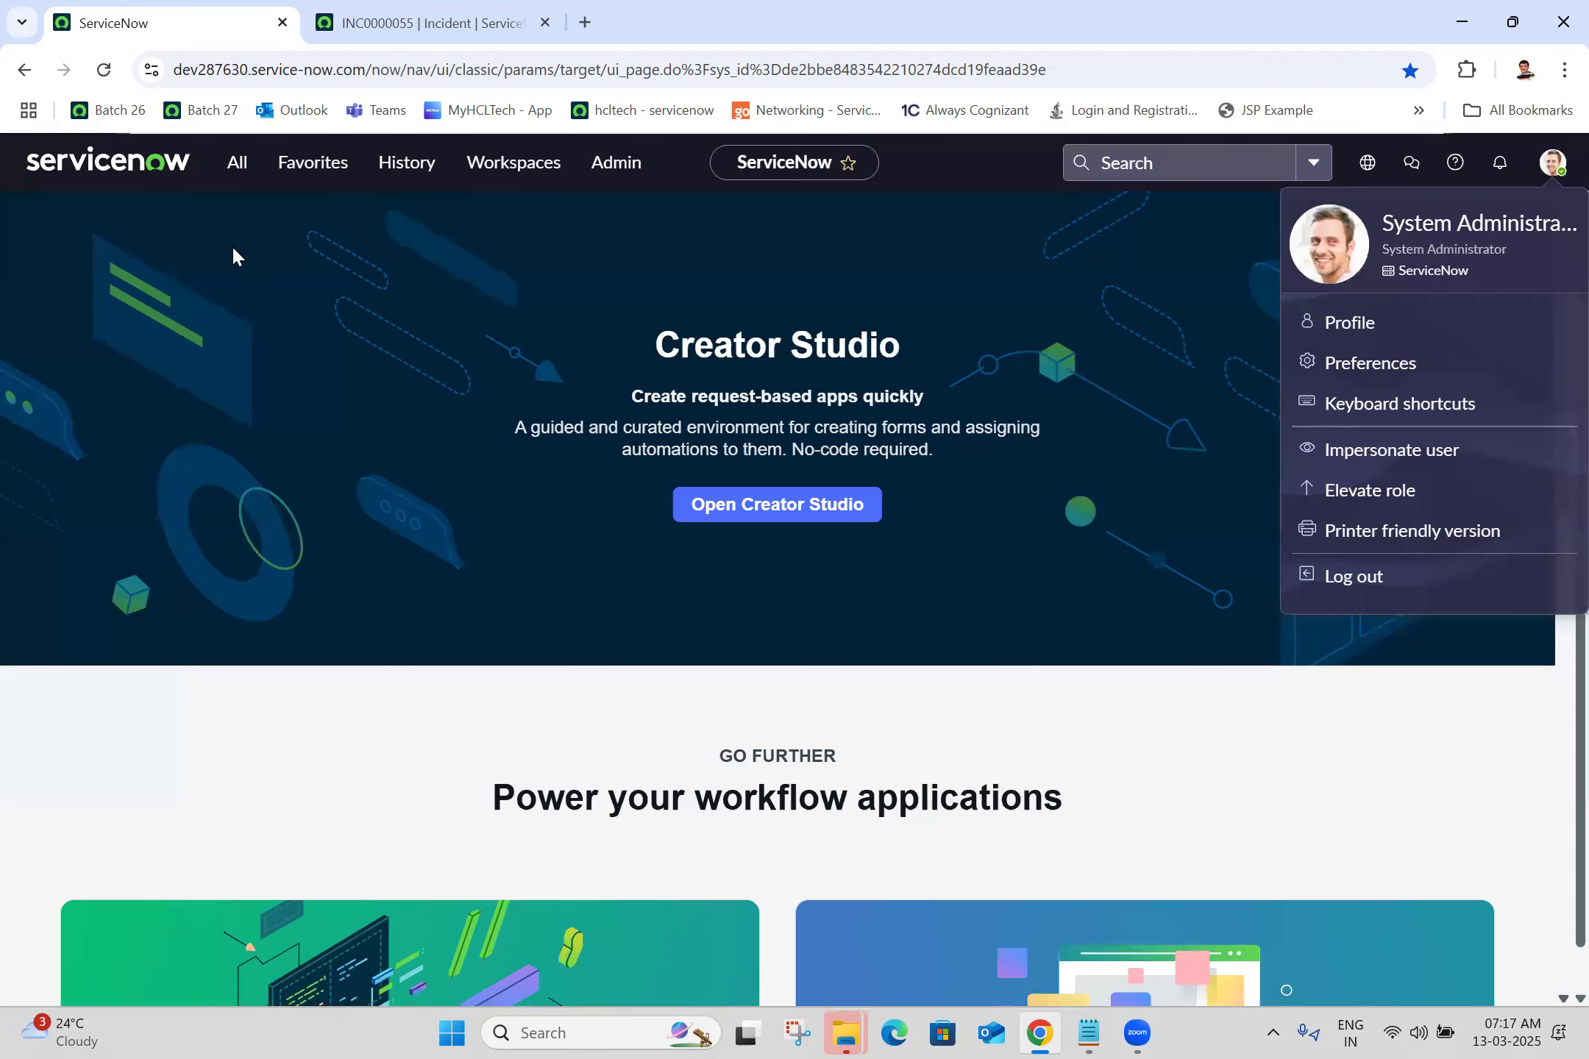
# Step: Open the Incident - All favorite in a new browser tab and reopen the Display preferences on the home page
pyautogui.click(312, 163)
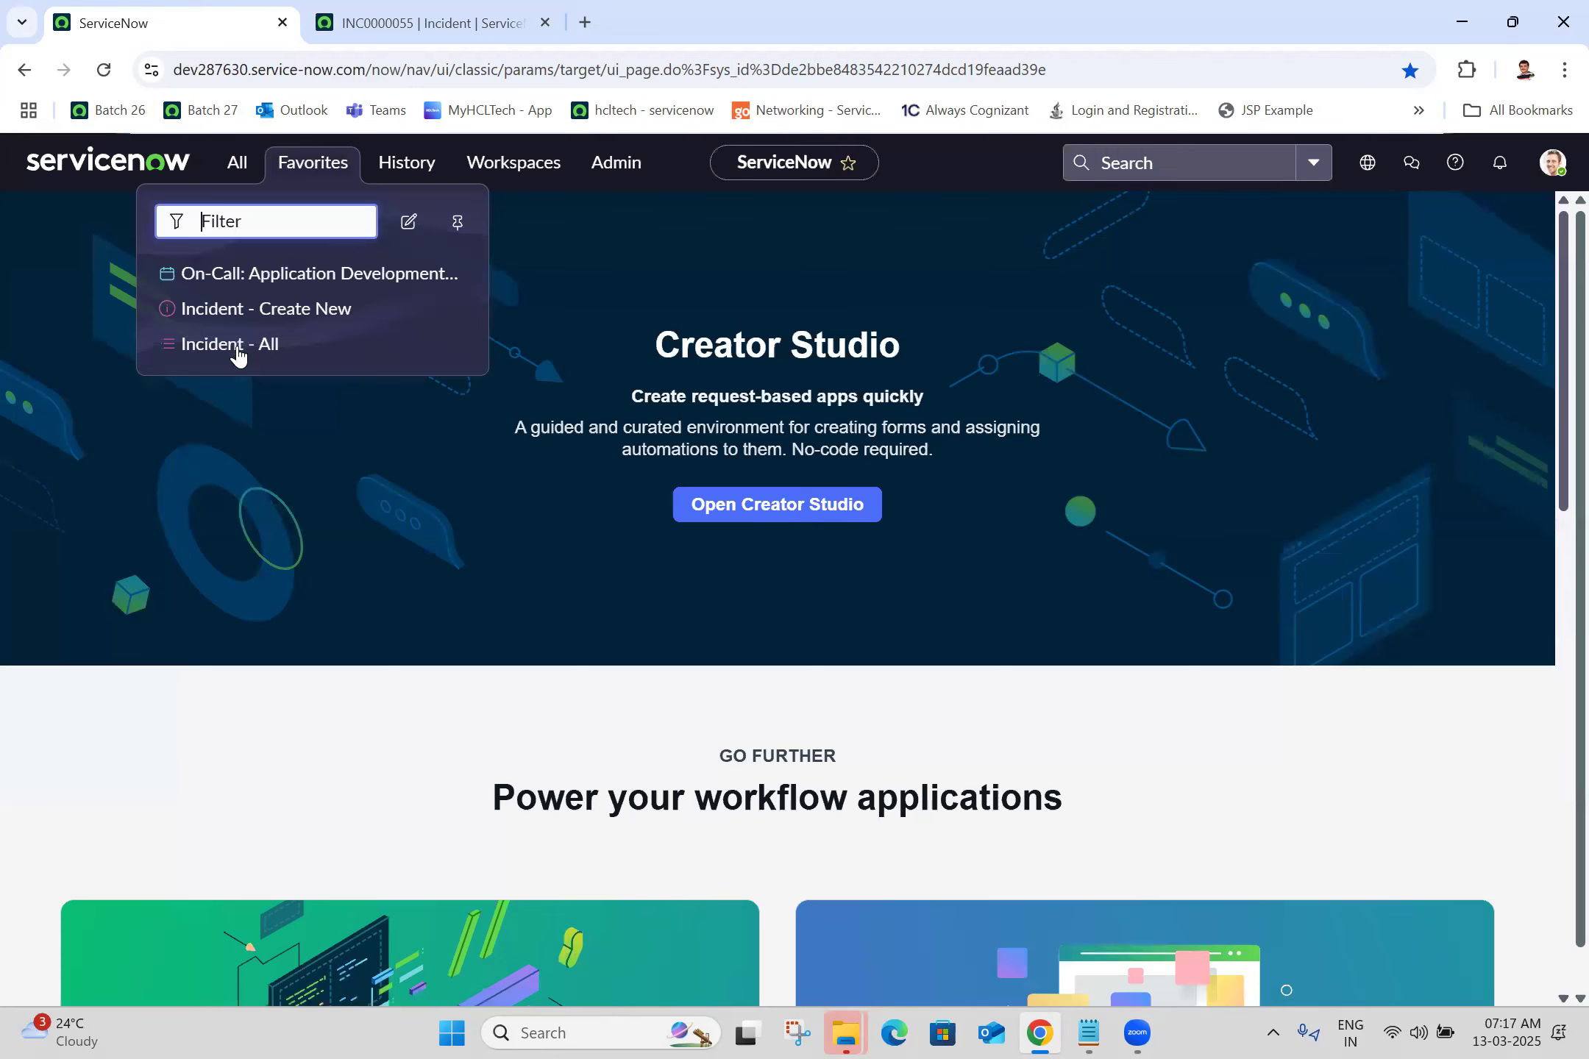
pyautogui.middleClick(238, 356)
pyautogui.click(659, 11)
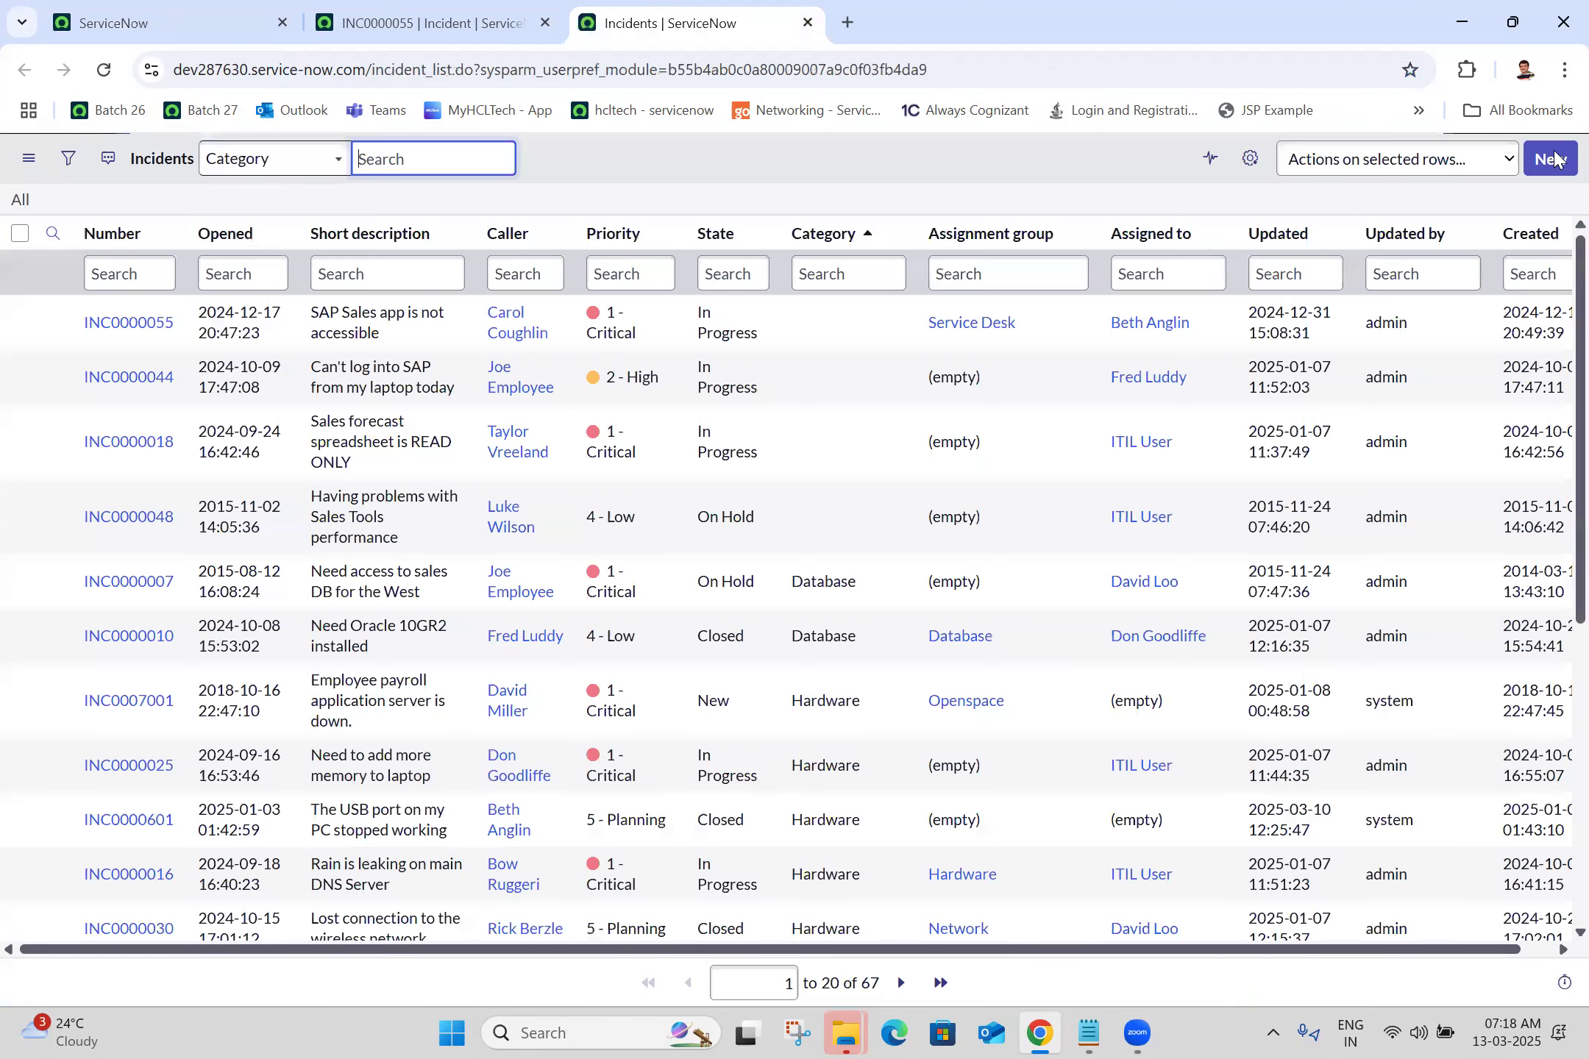
pyautogui.hotkey('ctrl', '1')
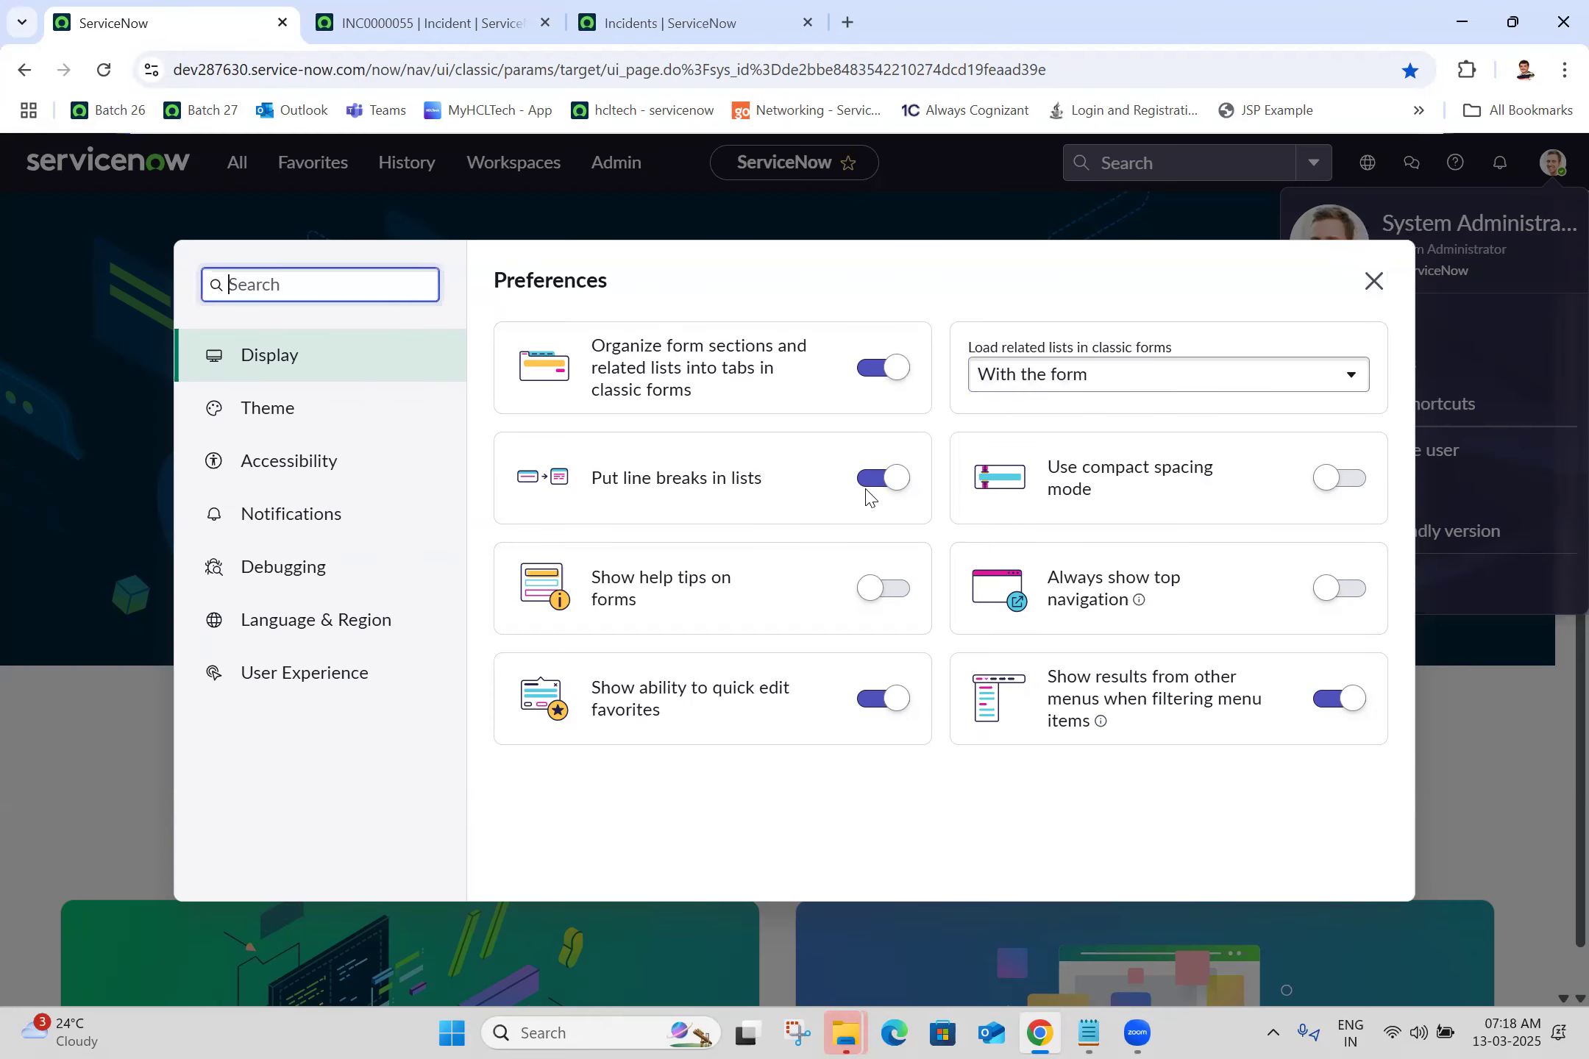
pyautogui.click(462, 9)
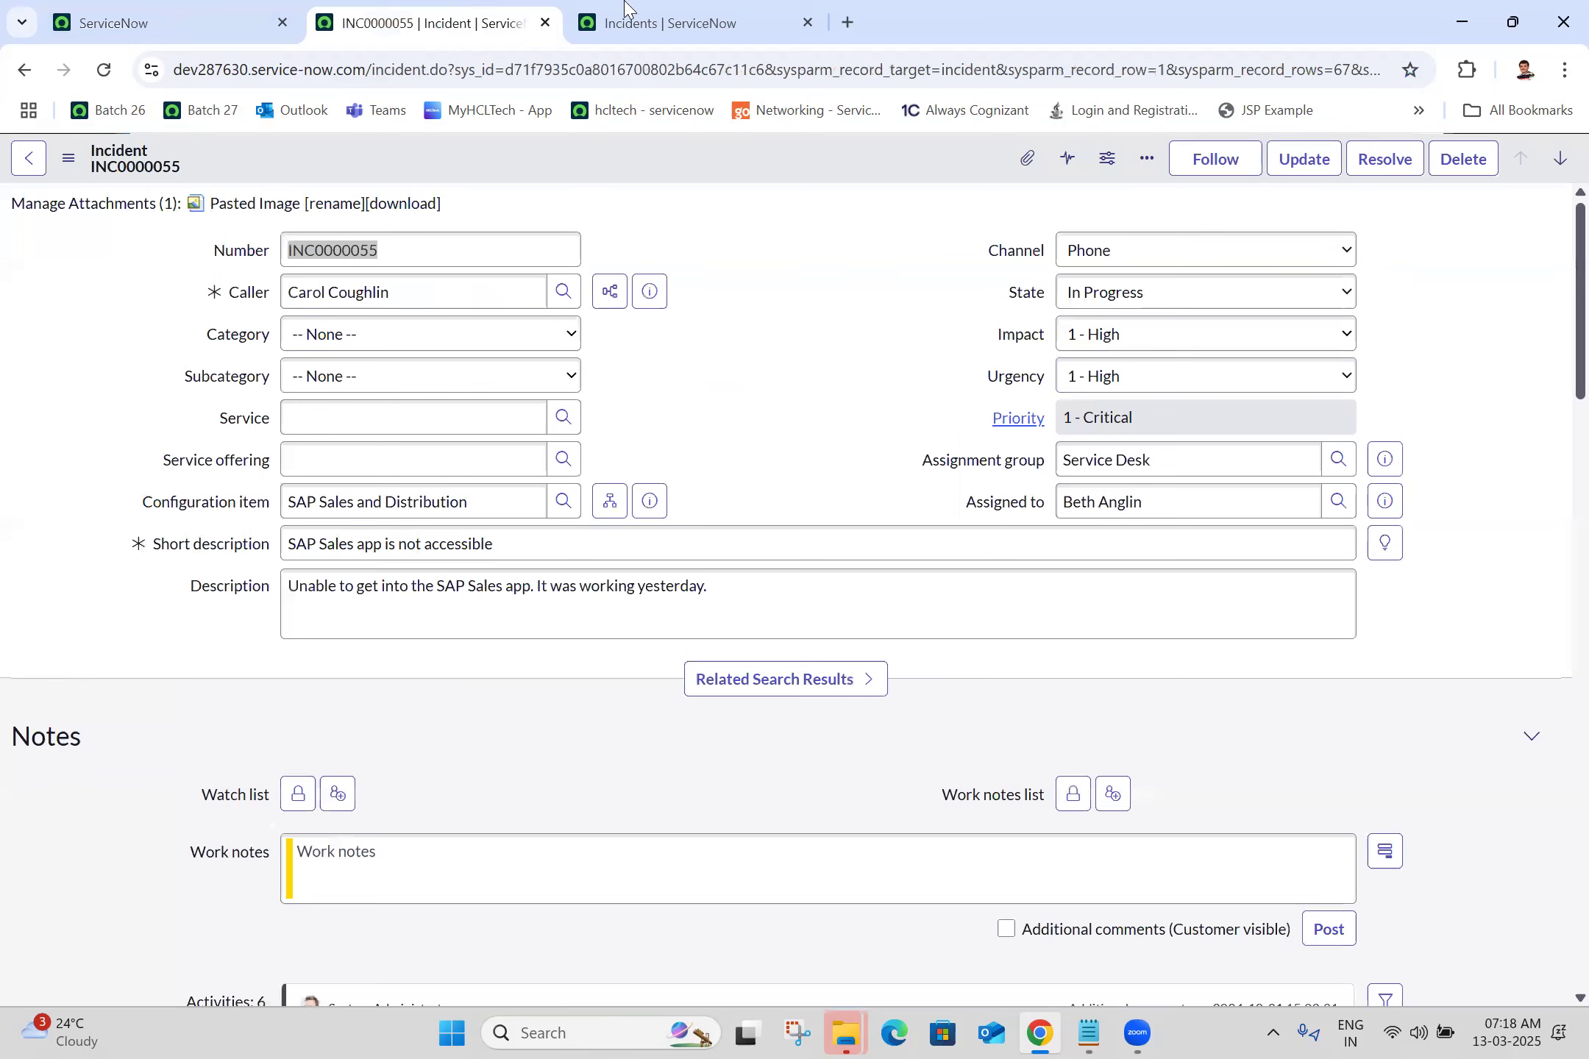
pyautogui.hotkey('ctrl', '3')
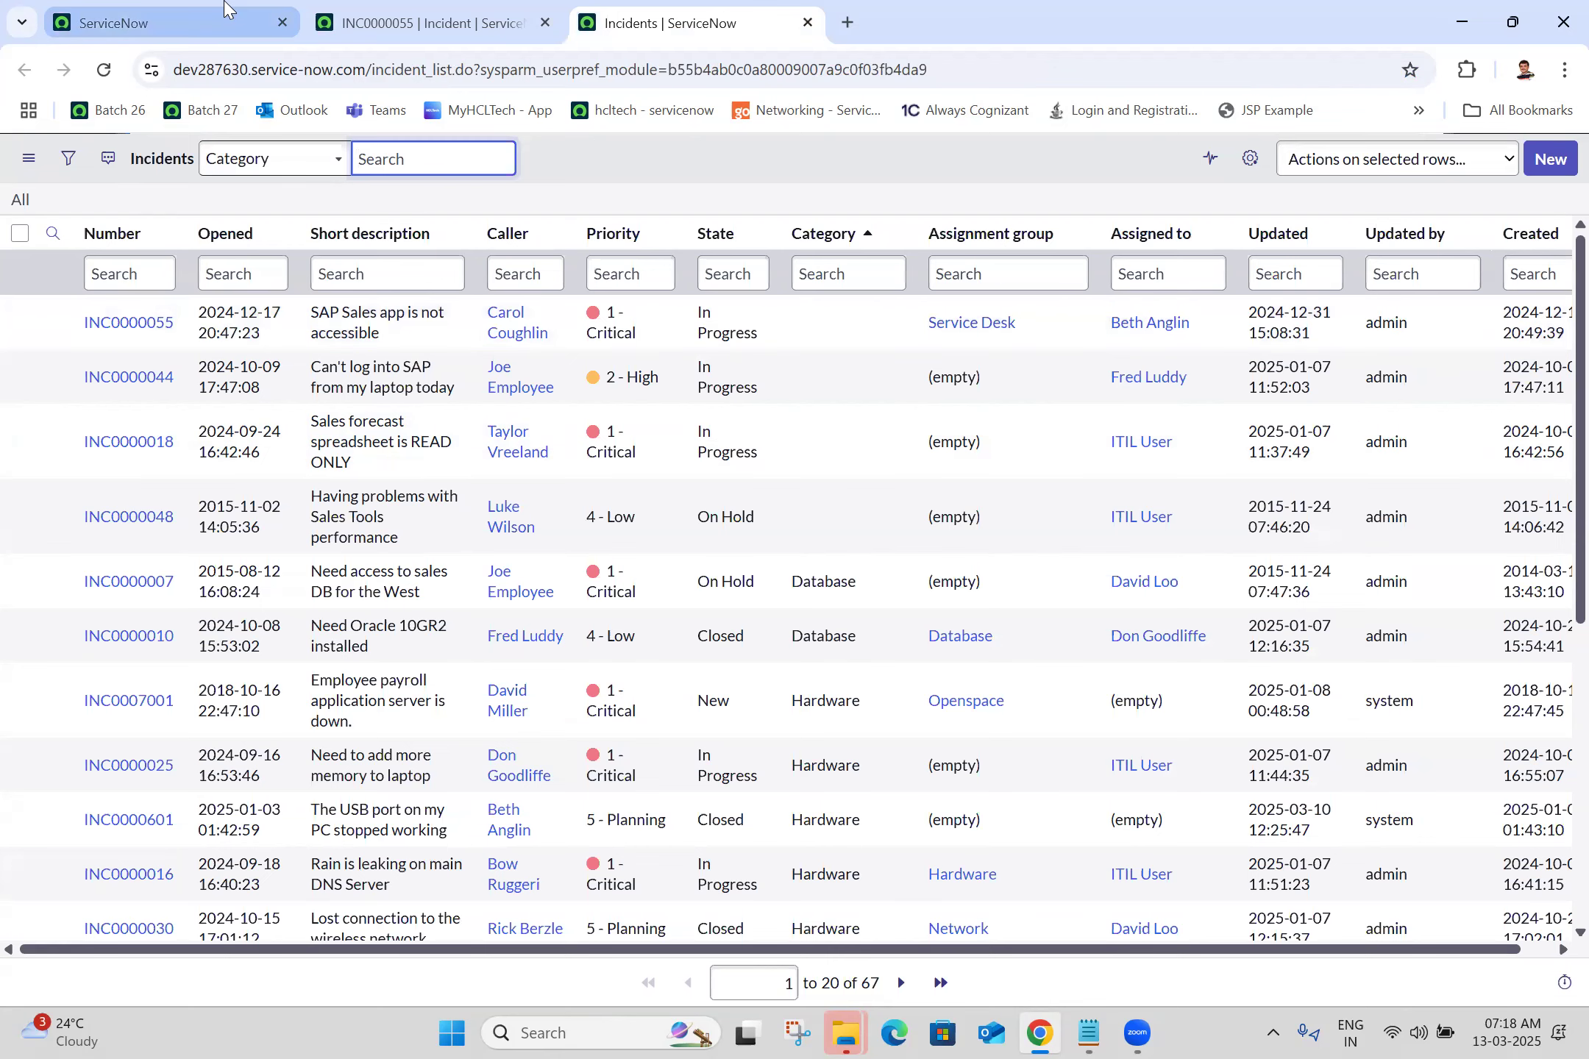
pyautogui.click(224, 7)
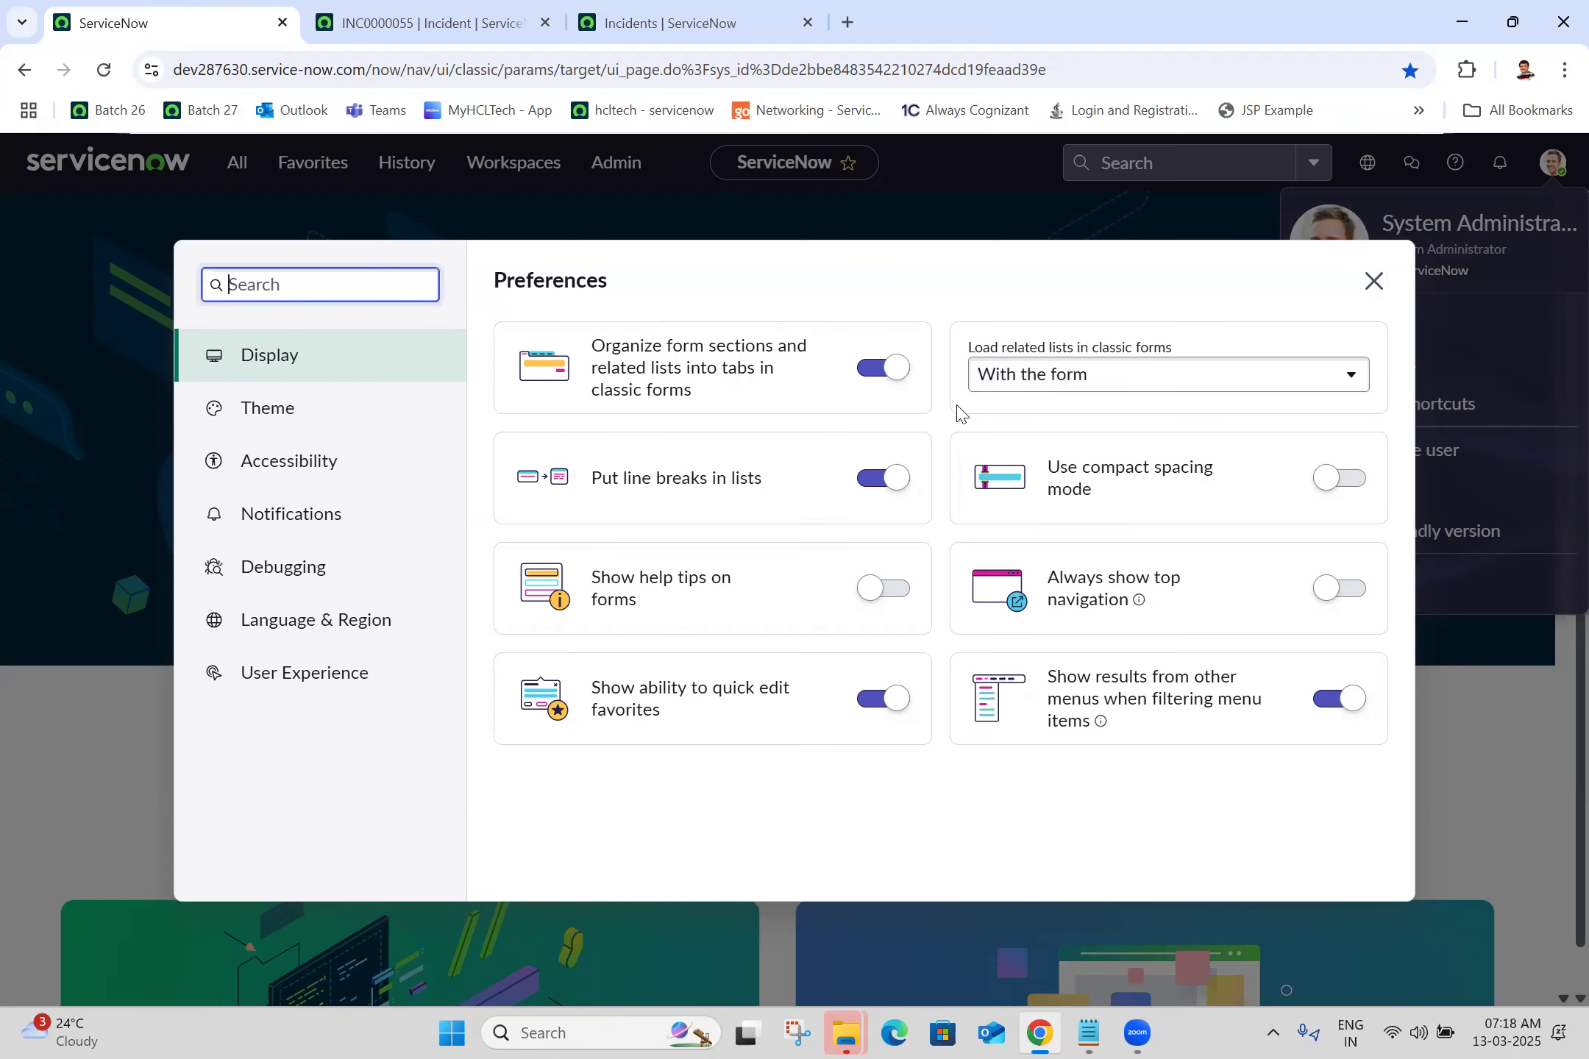
# Step: Turn off line breaks in lists and reload the Incidents list to compare how its rows are laid out
pyautogui.click(873, 485)
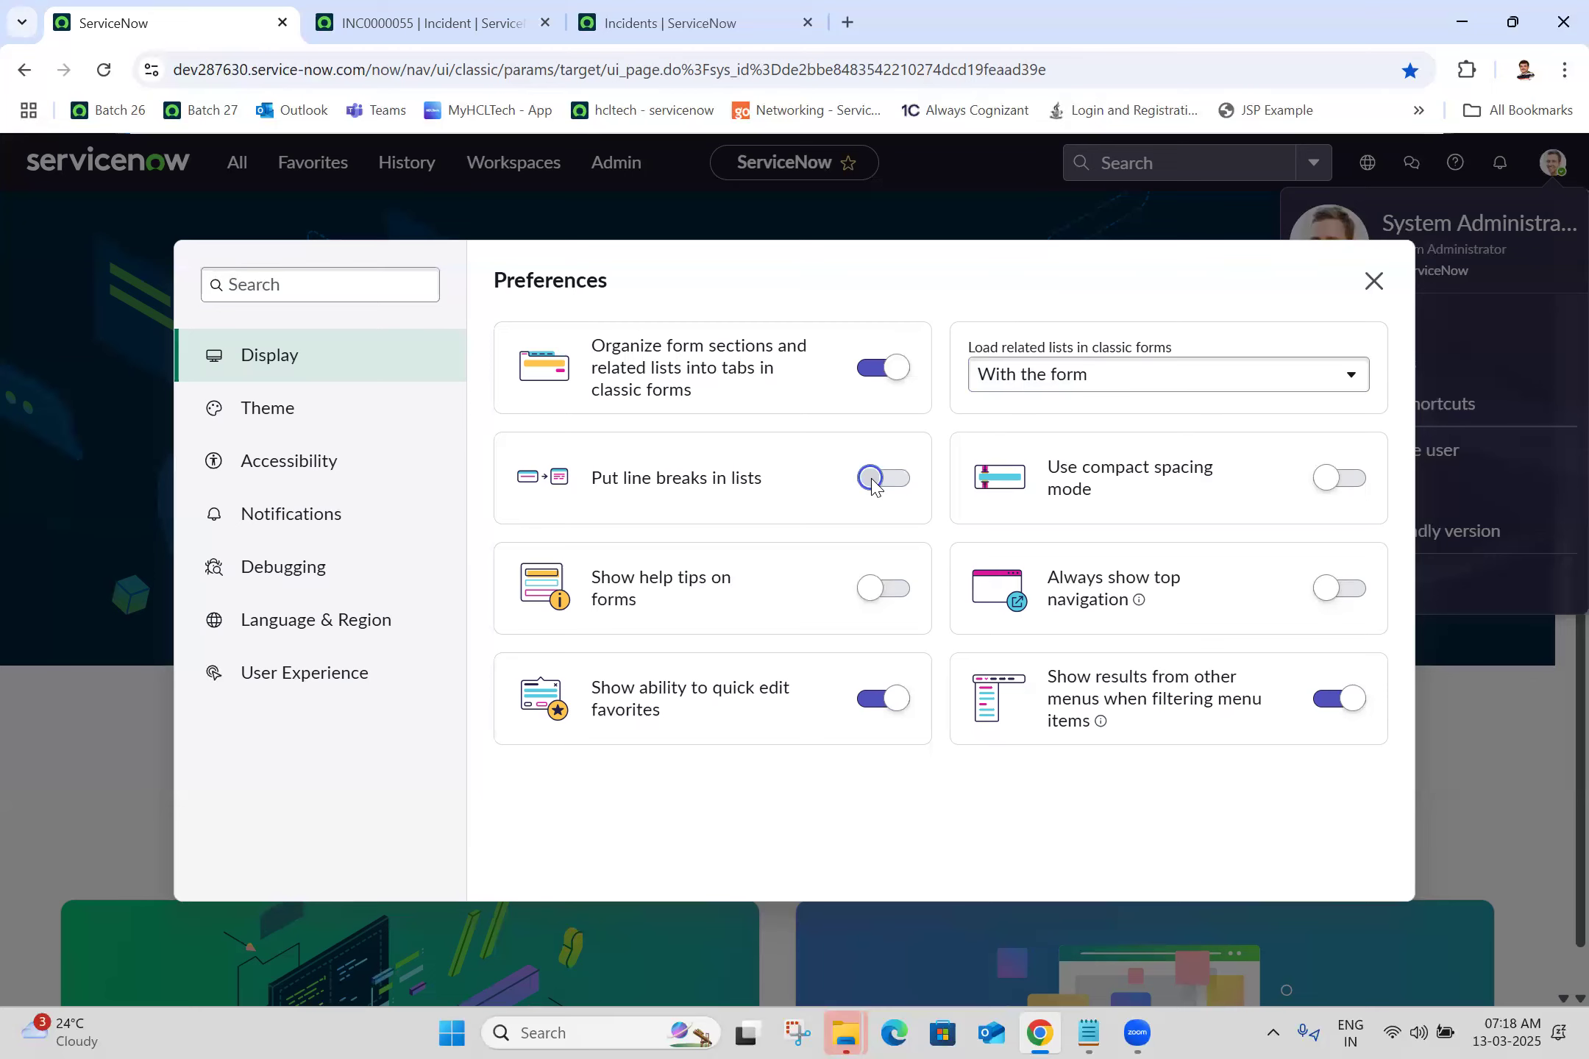
pyautogui.click(714, 10)
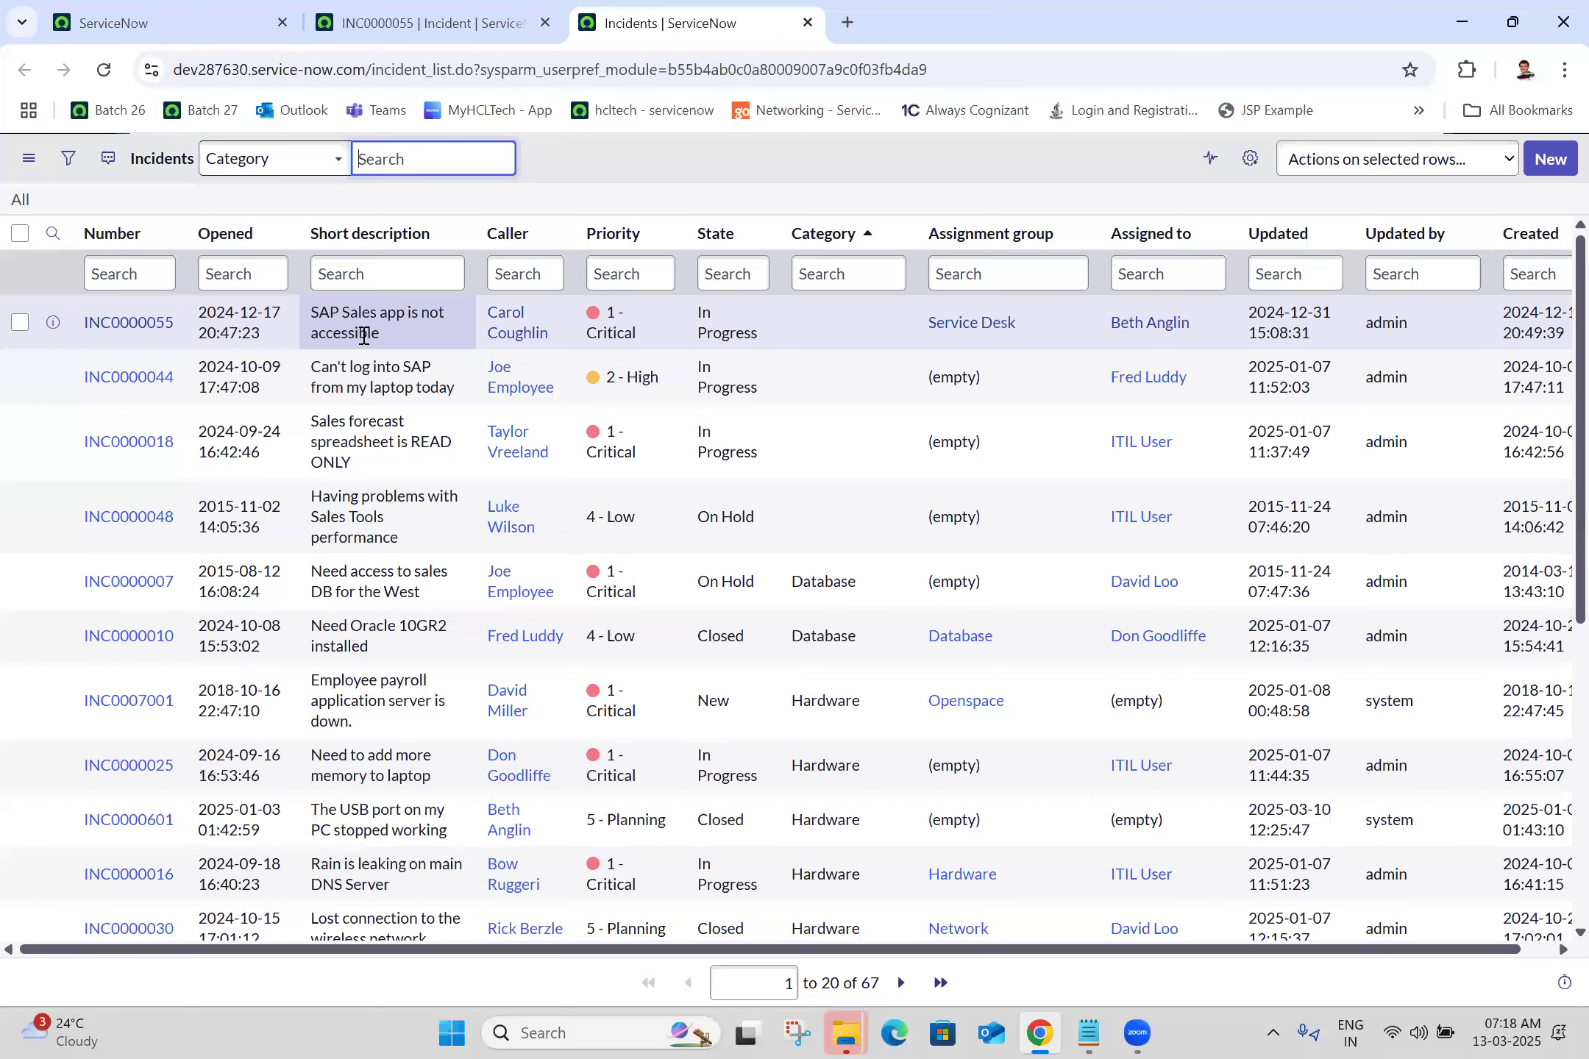
pyautogui.click(106, 70)
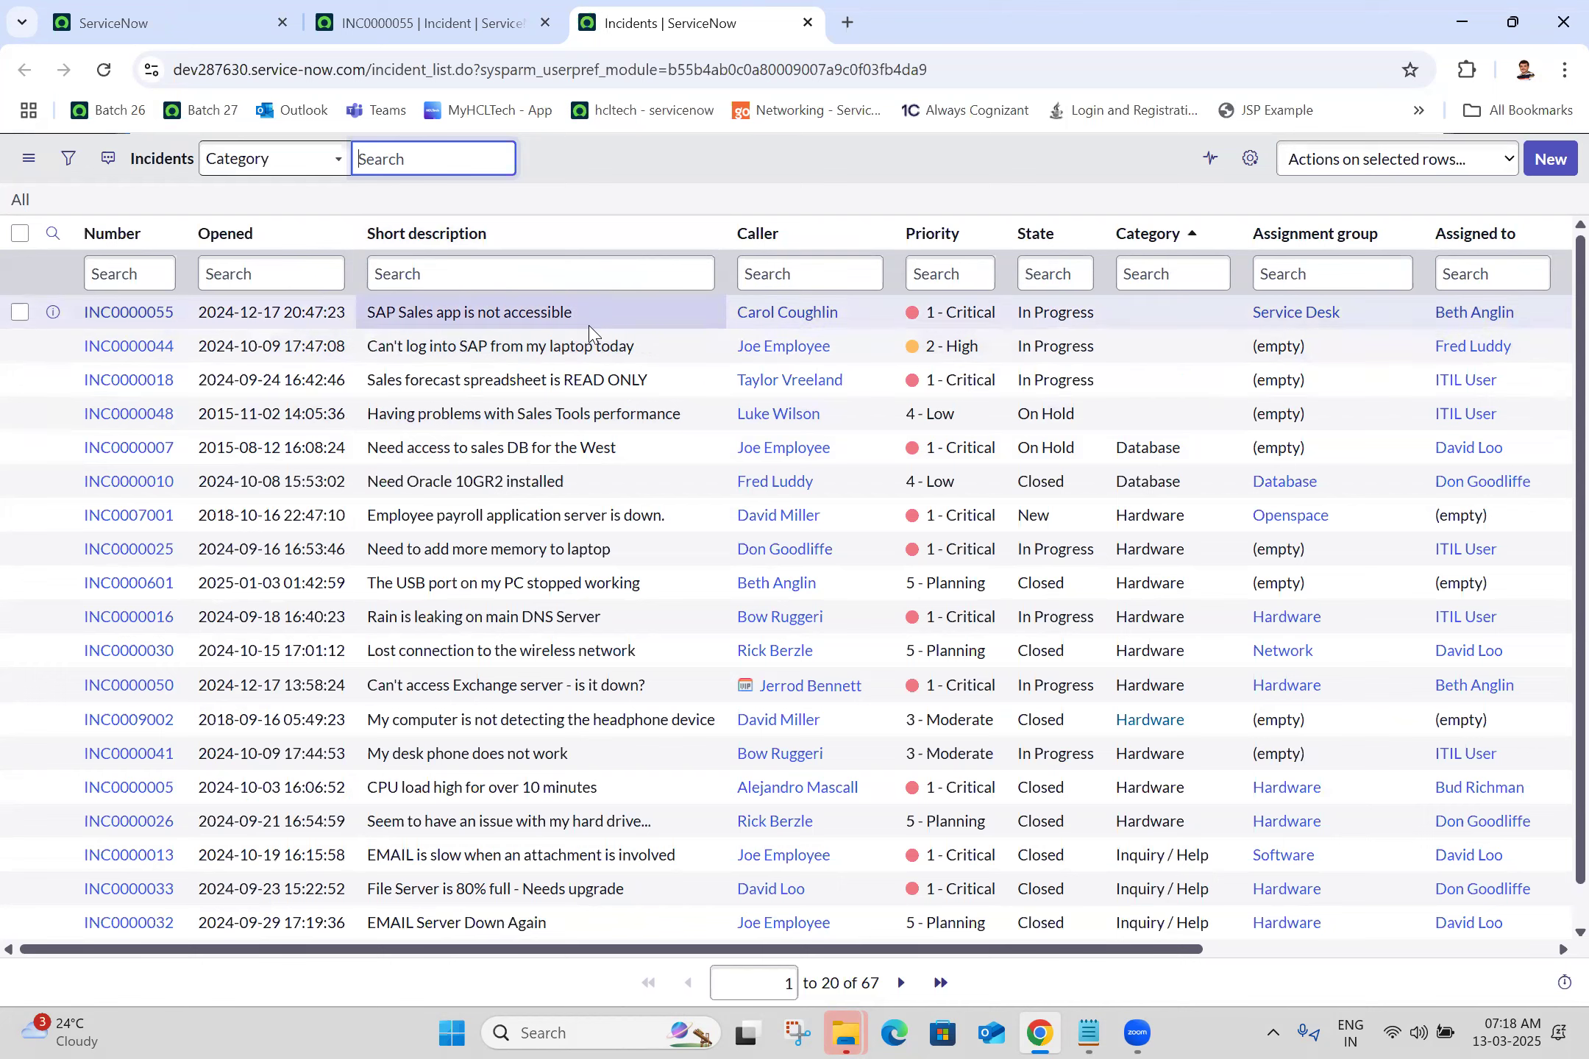
# Step: Turn line breaks in lists back on in the Display preferences
pyautogui.click(409, 13)
pyautogui.click(181, 2)
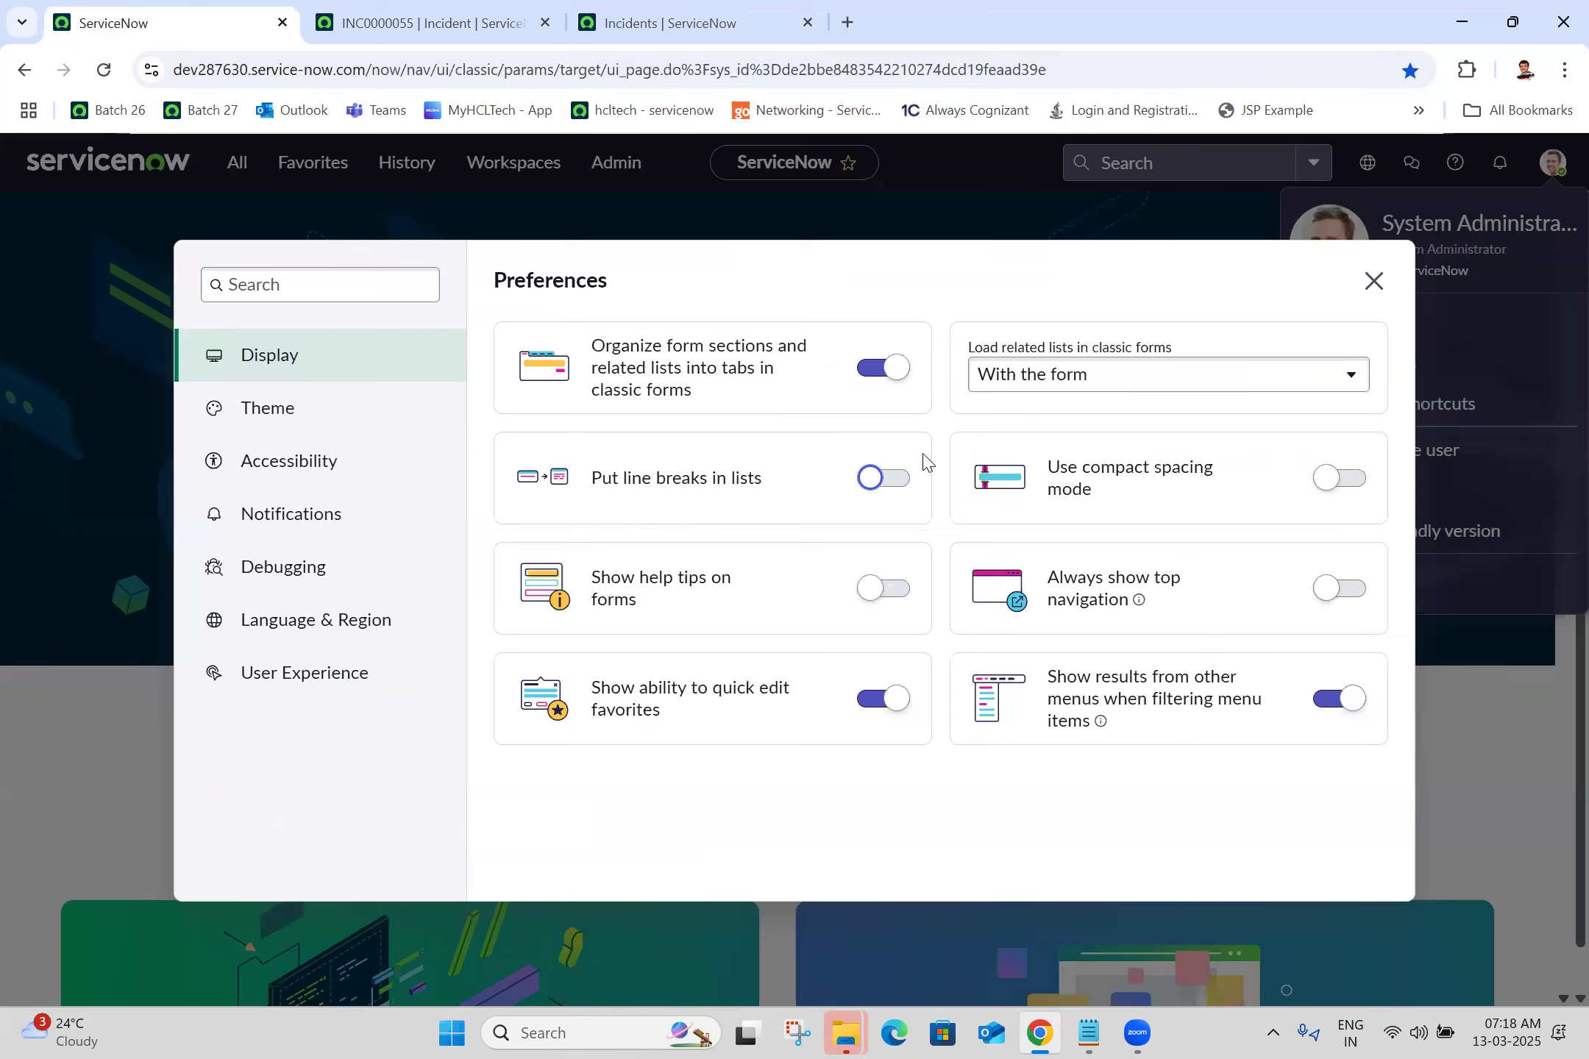
pyautogui.click(875, 478)
pyautogui.click(897, 479)
pyautogui.click(777, 10)
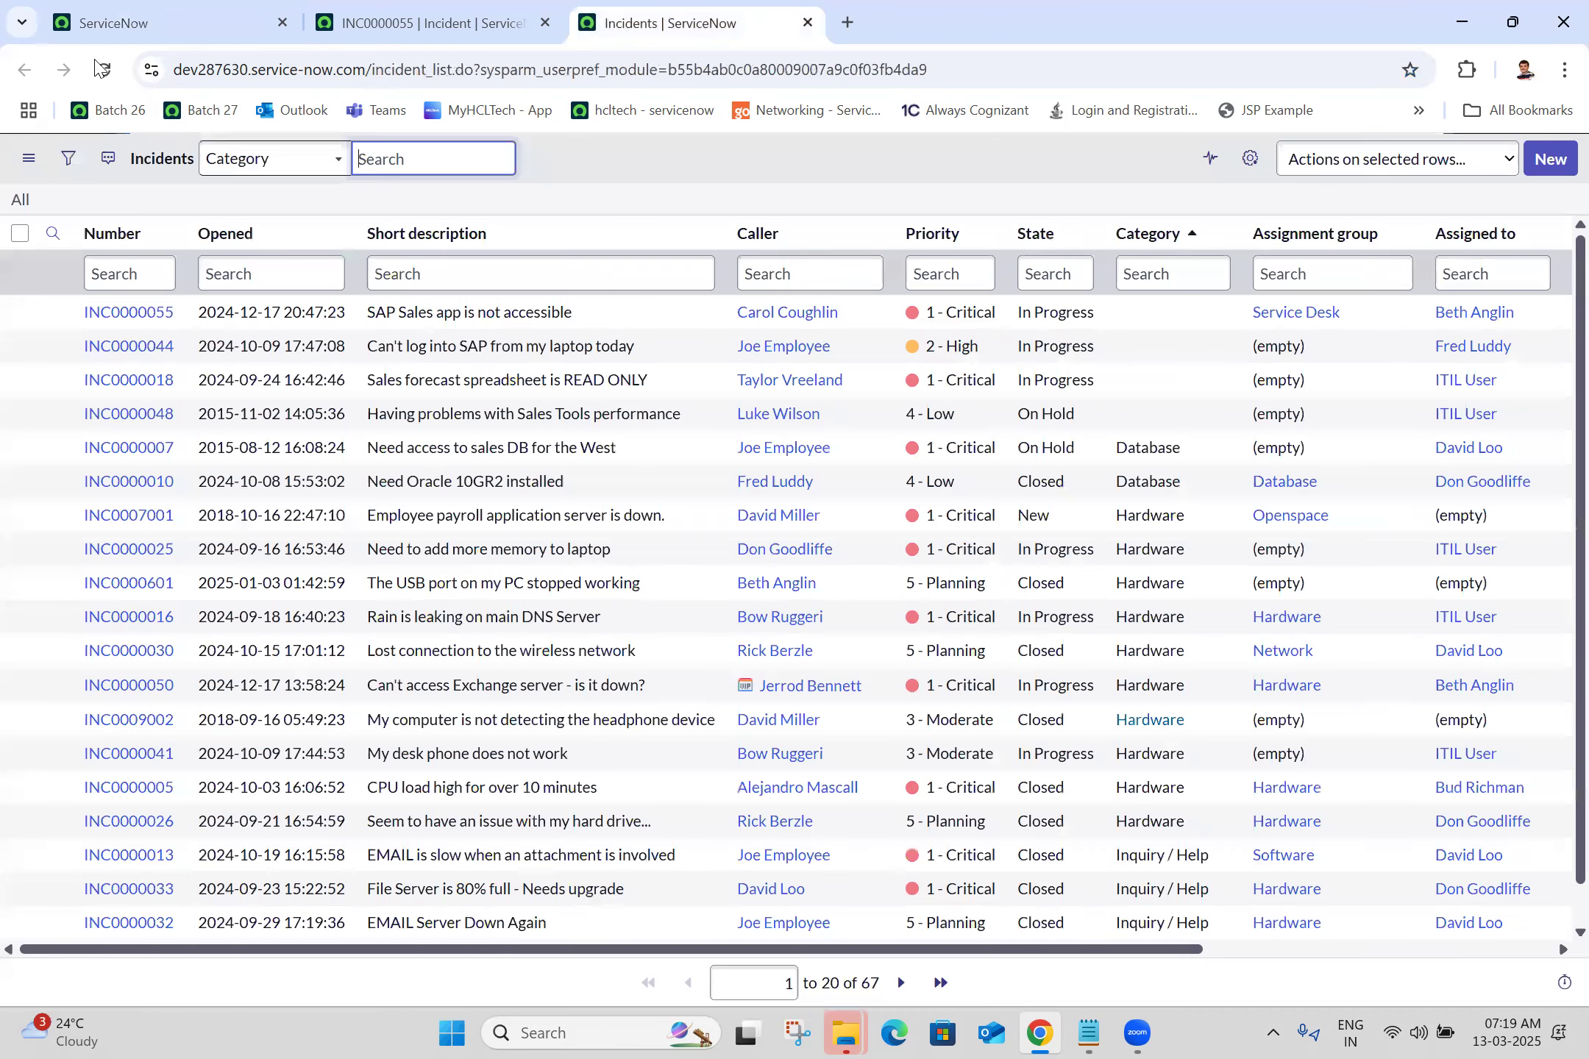
pyautogui.click(348, 7)
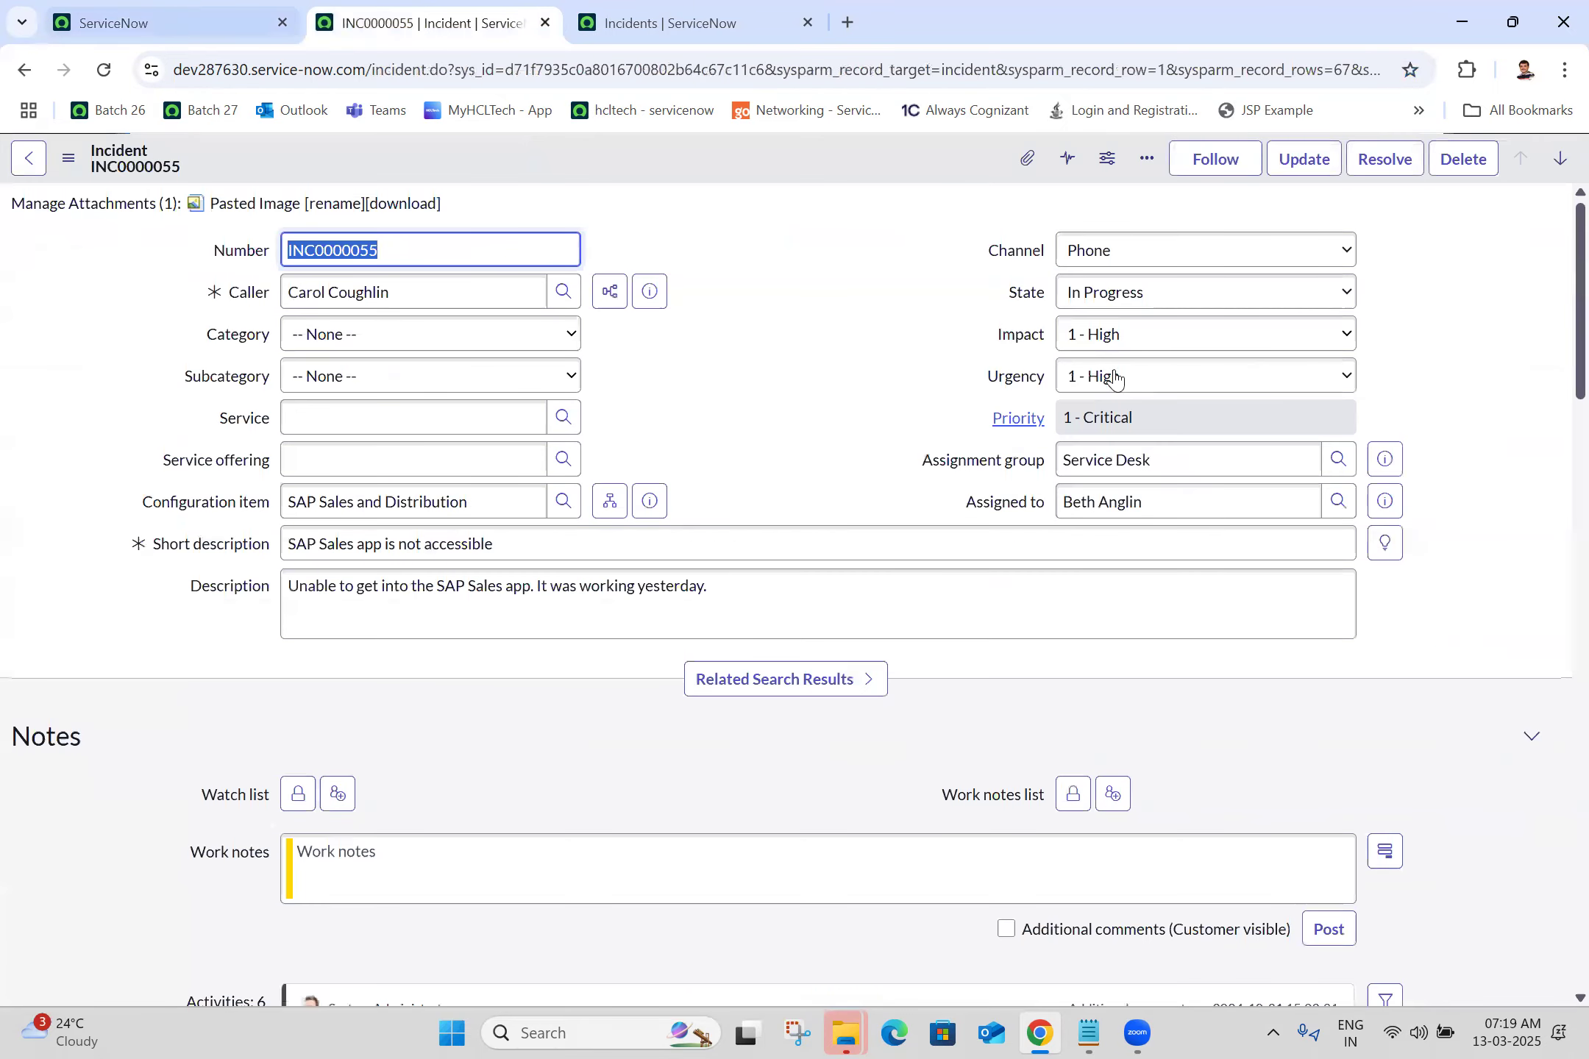
pyautogui.hotkey('ctrl', 'pageup')
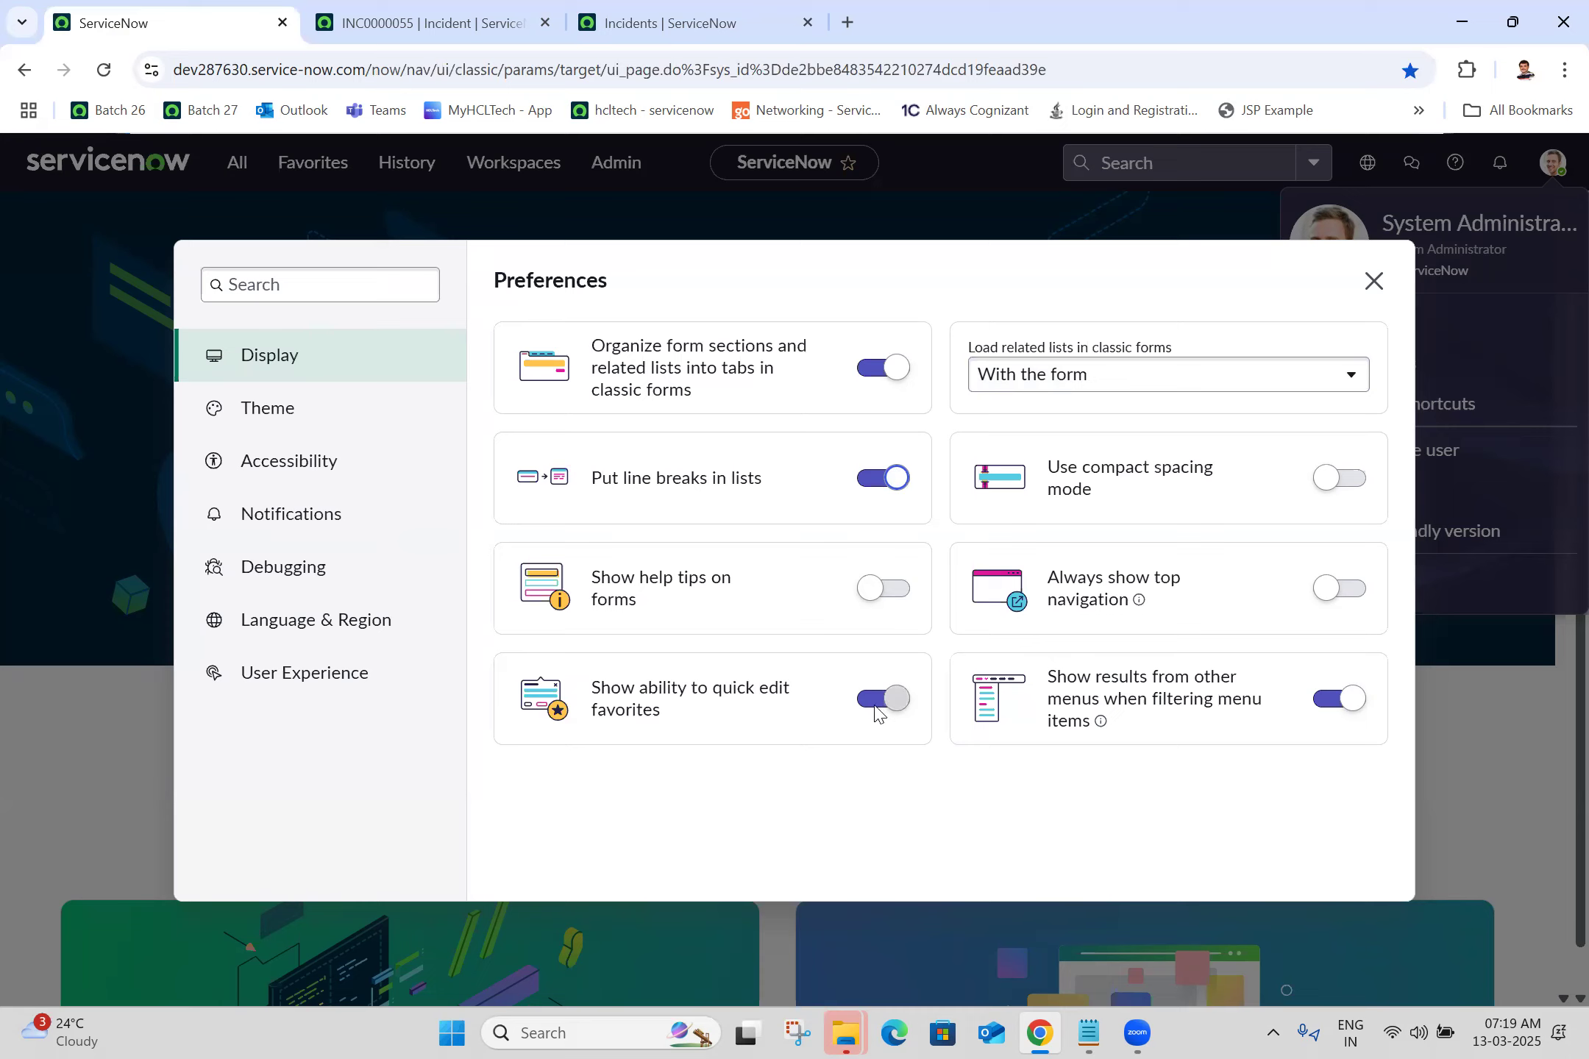
# Step: Close Preferences and examine the quick edit controls beside items in the All and Favorites menus
pyautogui.click(1373, 280)
pyautogui.click(237, 161)
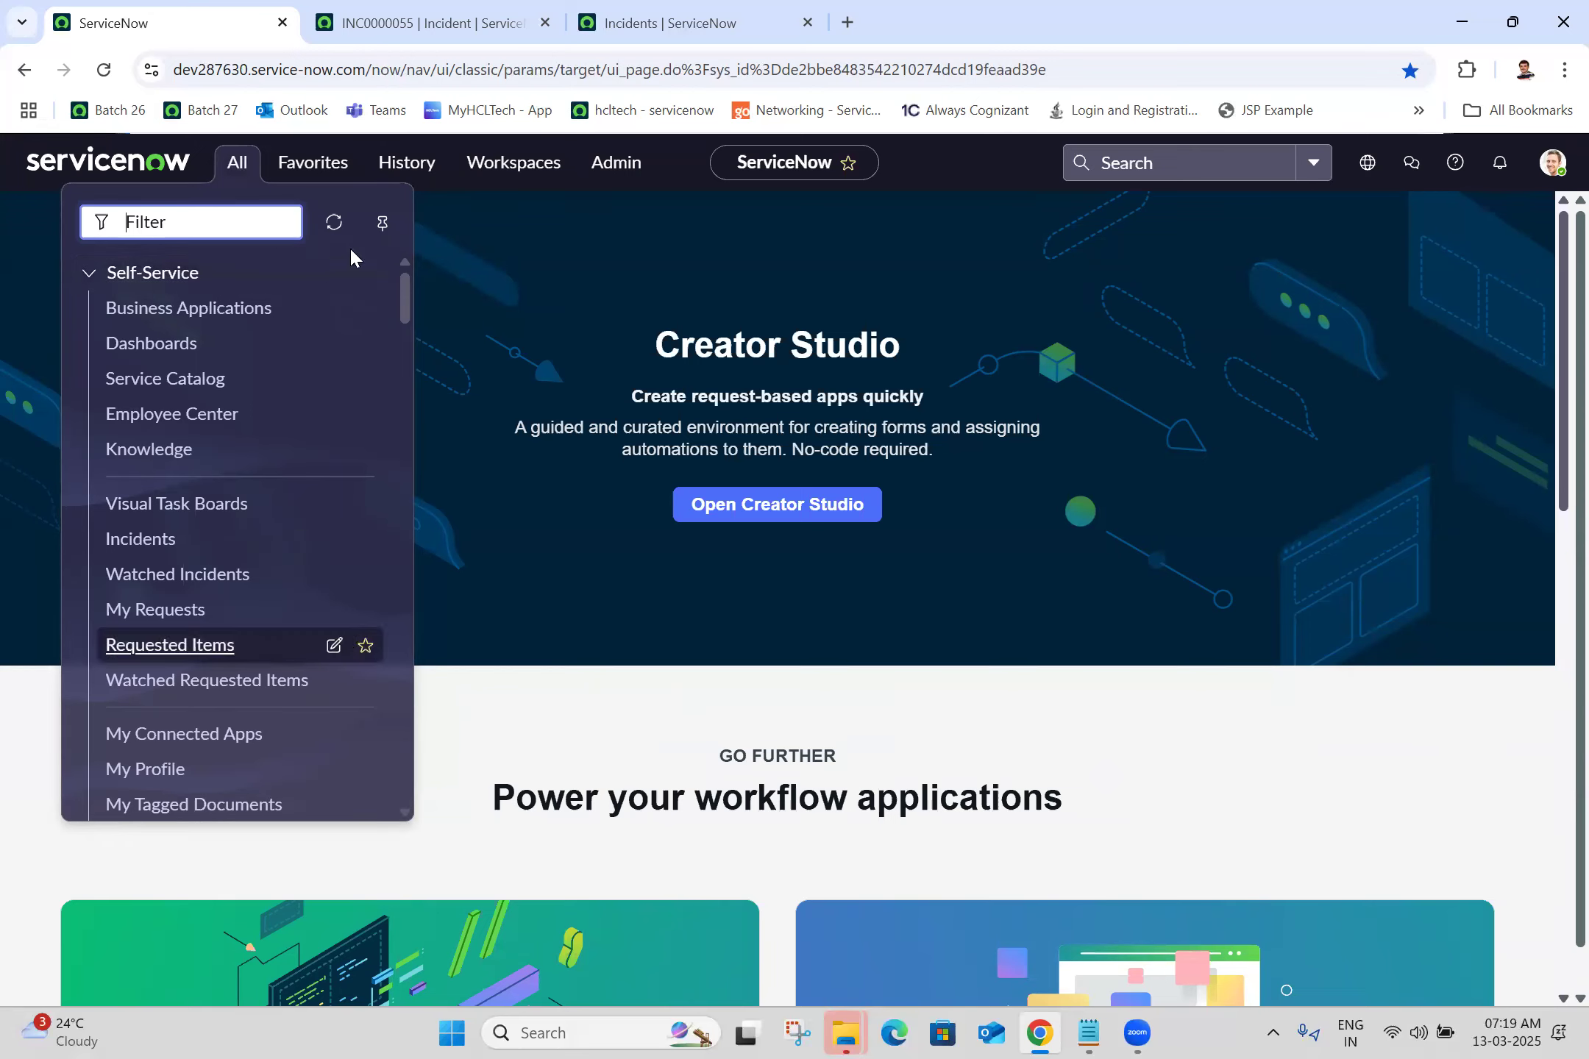
pyautogui.click(327, 168)
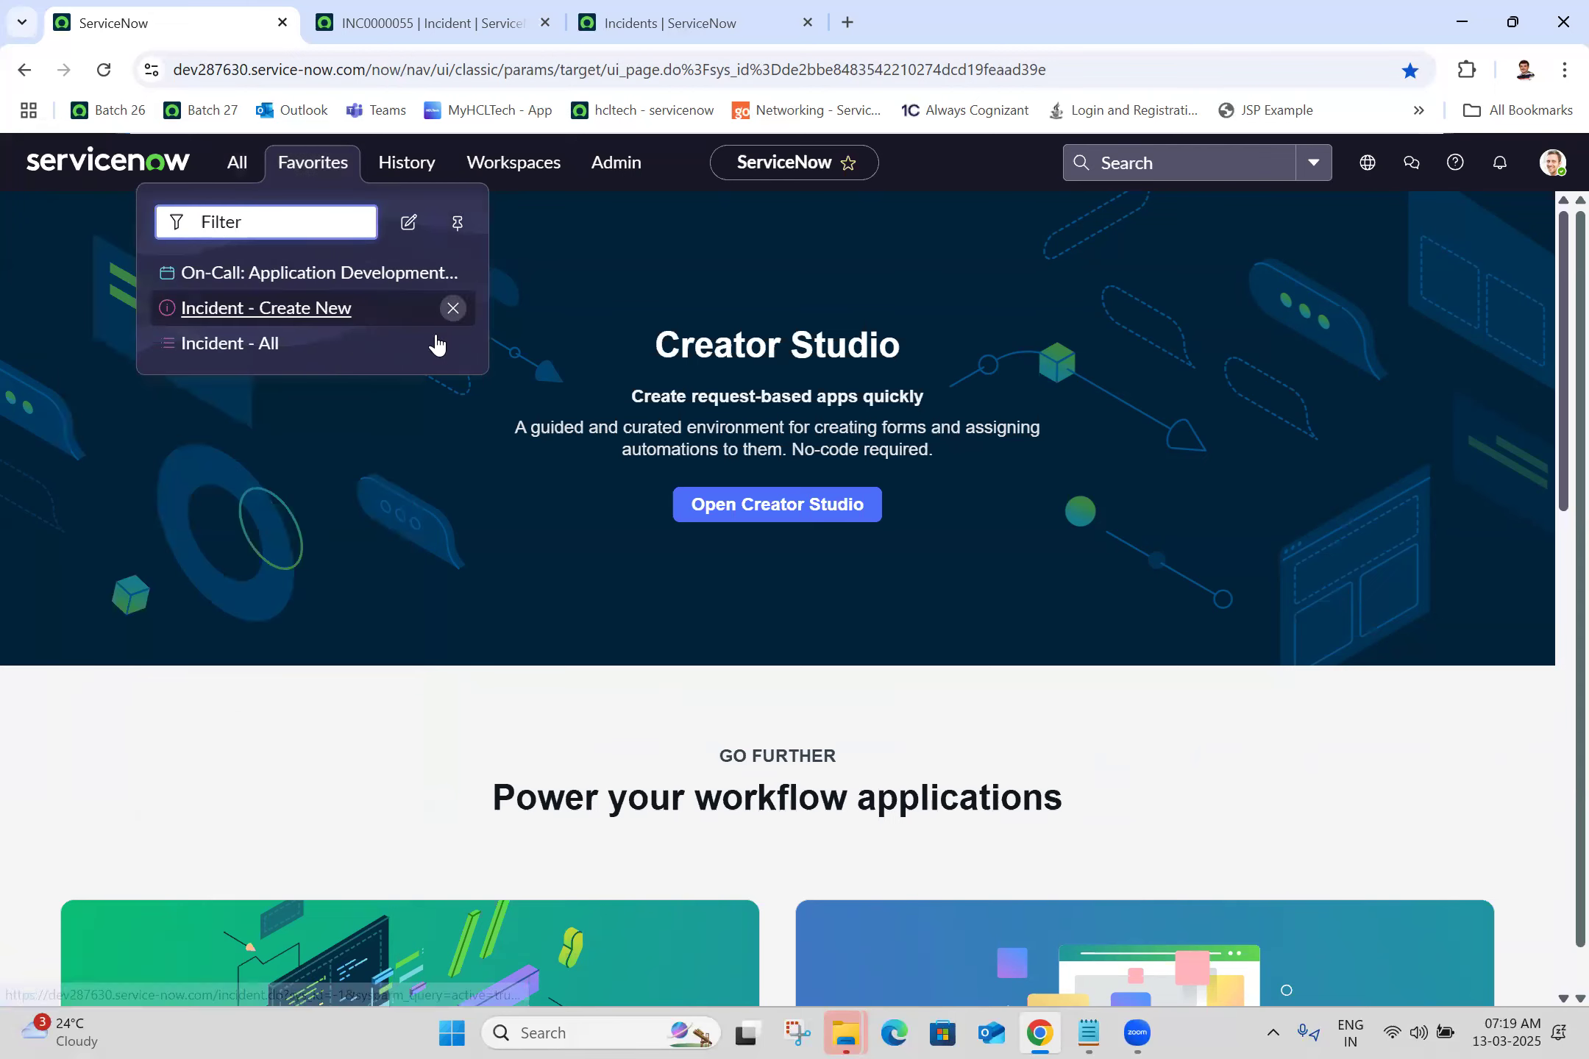
# Step: Turn off the ability to quick edit favorites in the Display preferences and reload the home page
pyautogui.click(1553, 166)
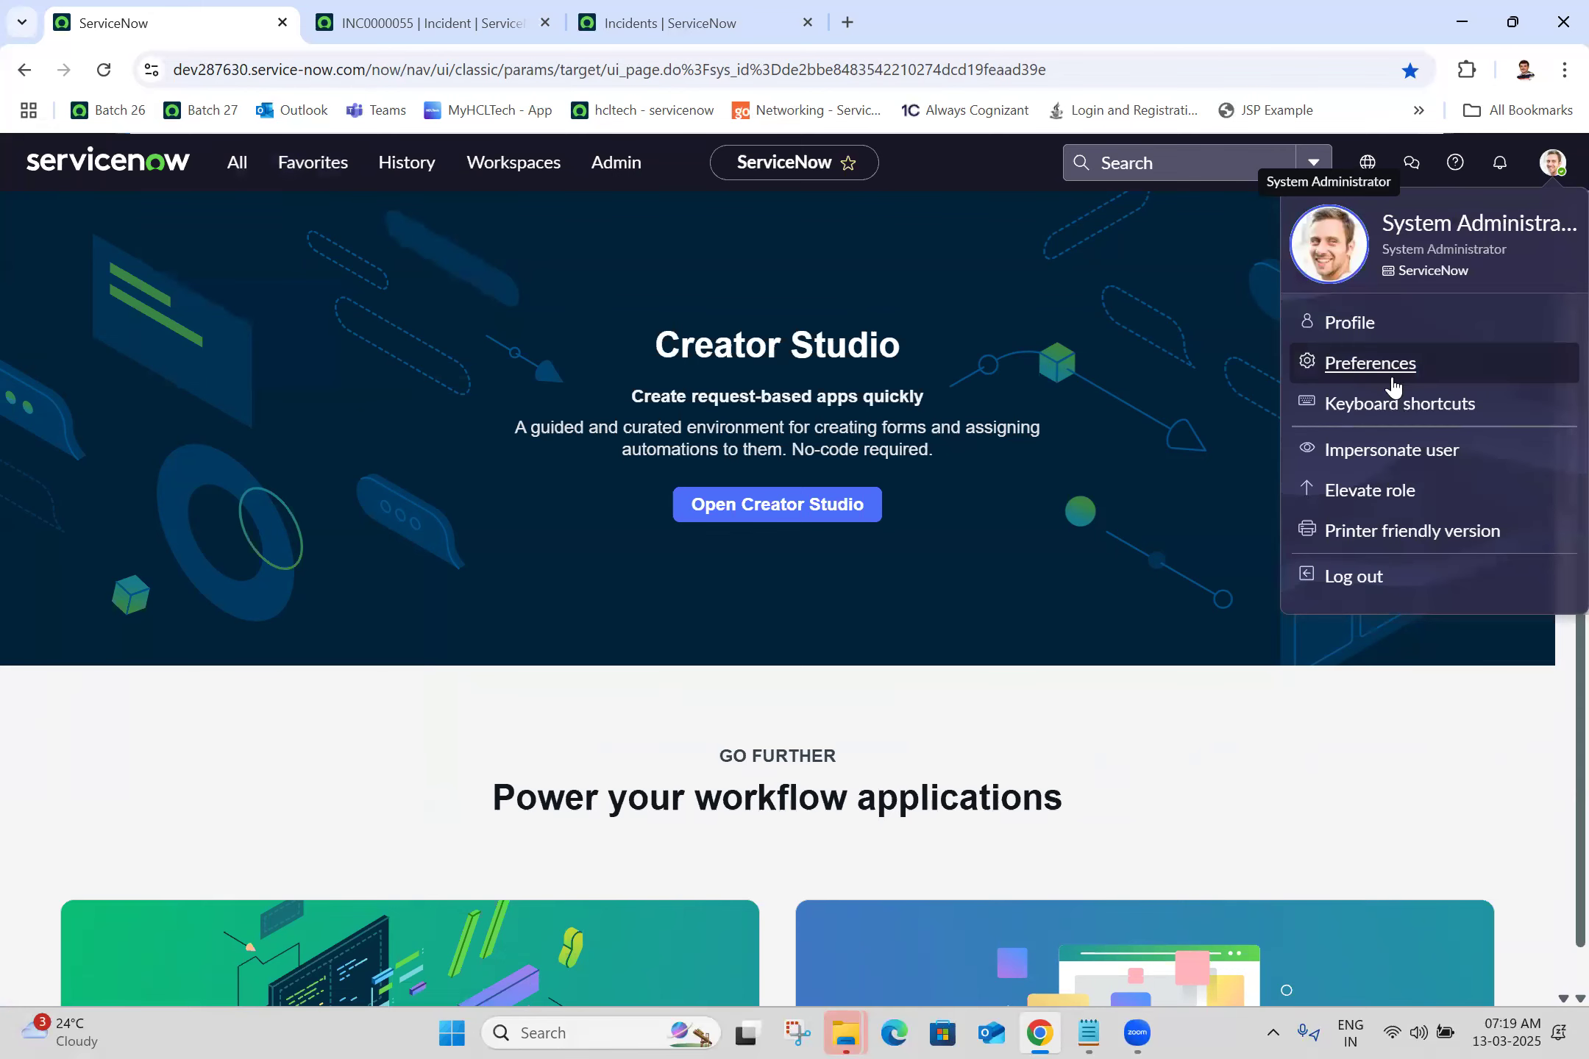
pyautogui.click(1392, 375)
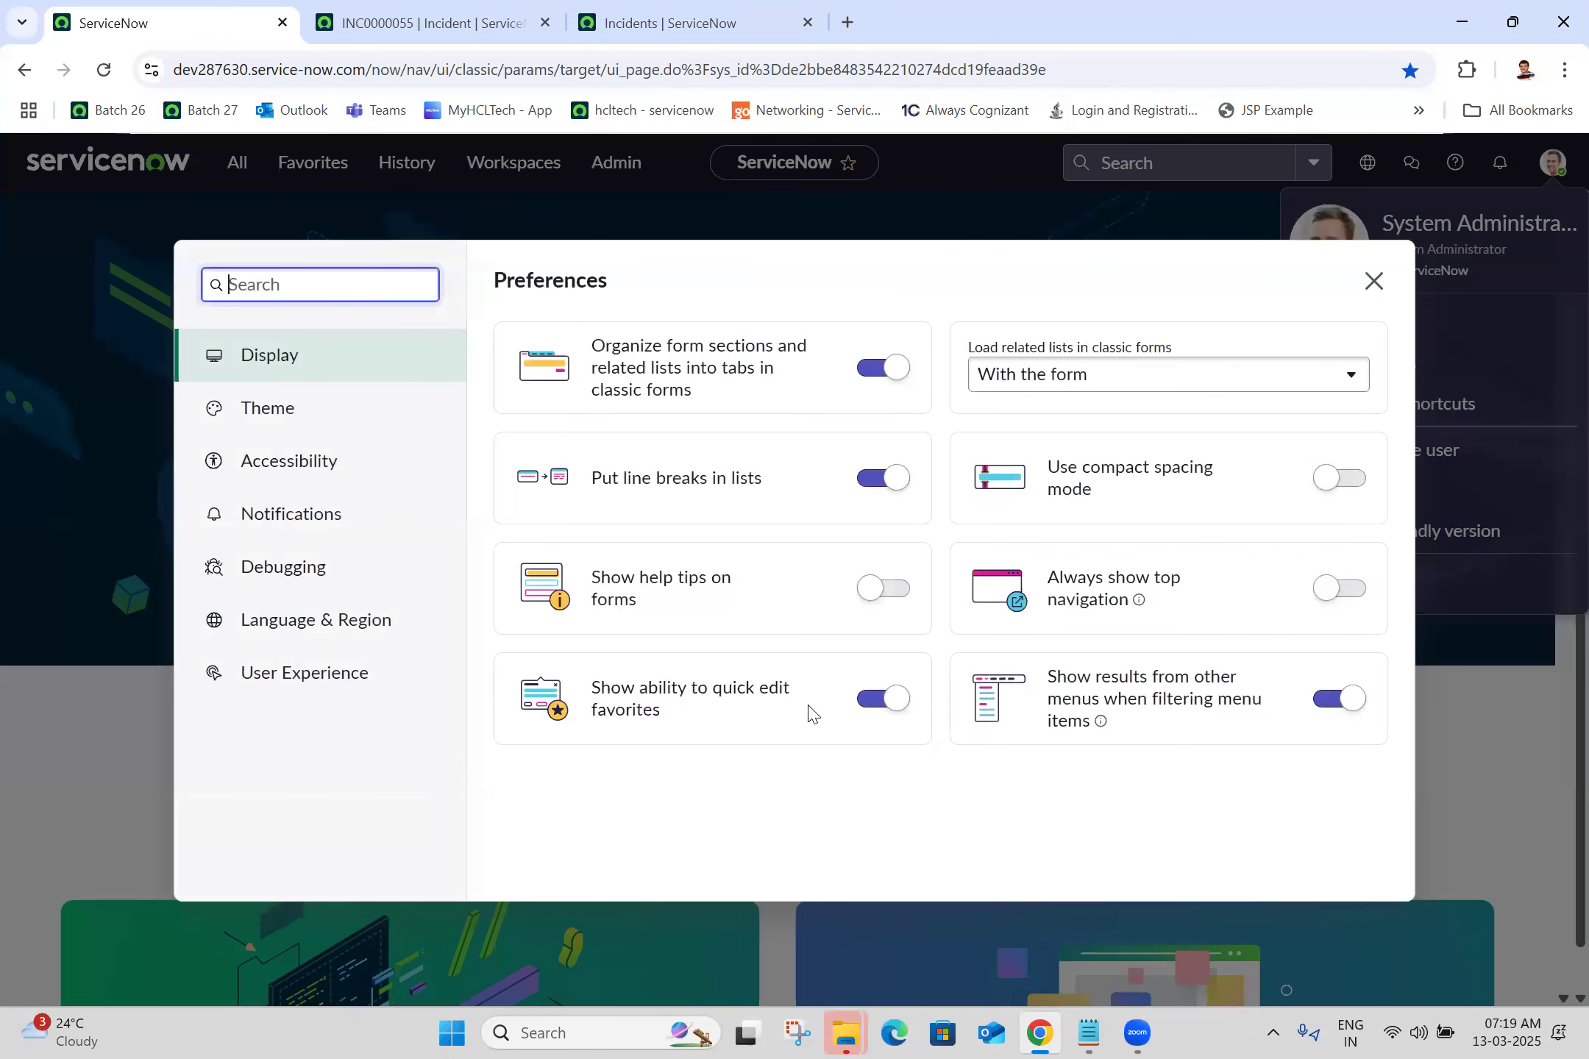
pyautogui.click(870, 700)
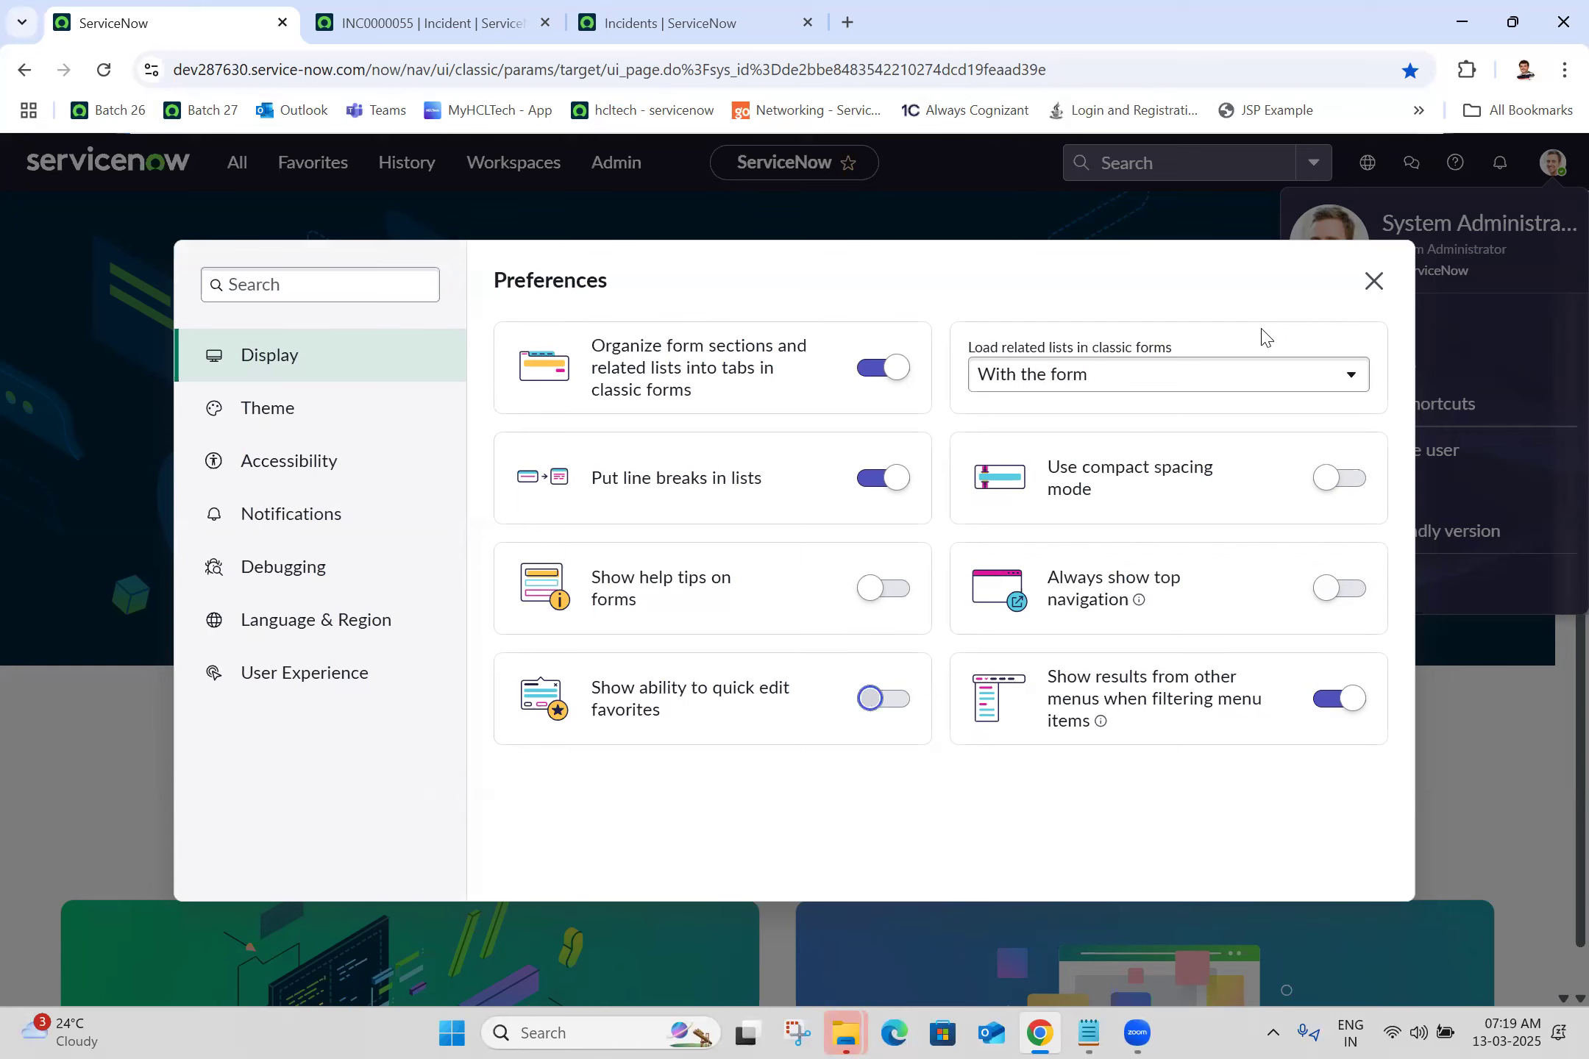
pyautogui.press('Escape')
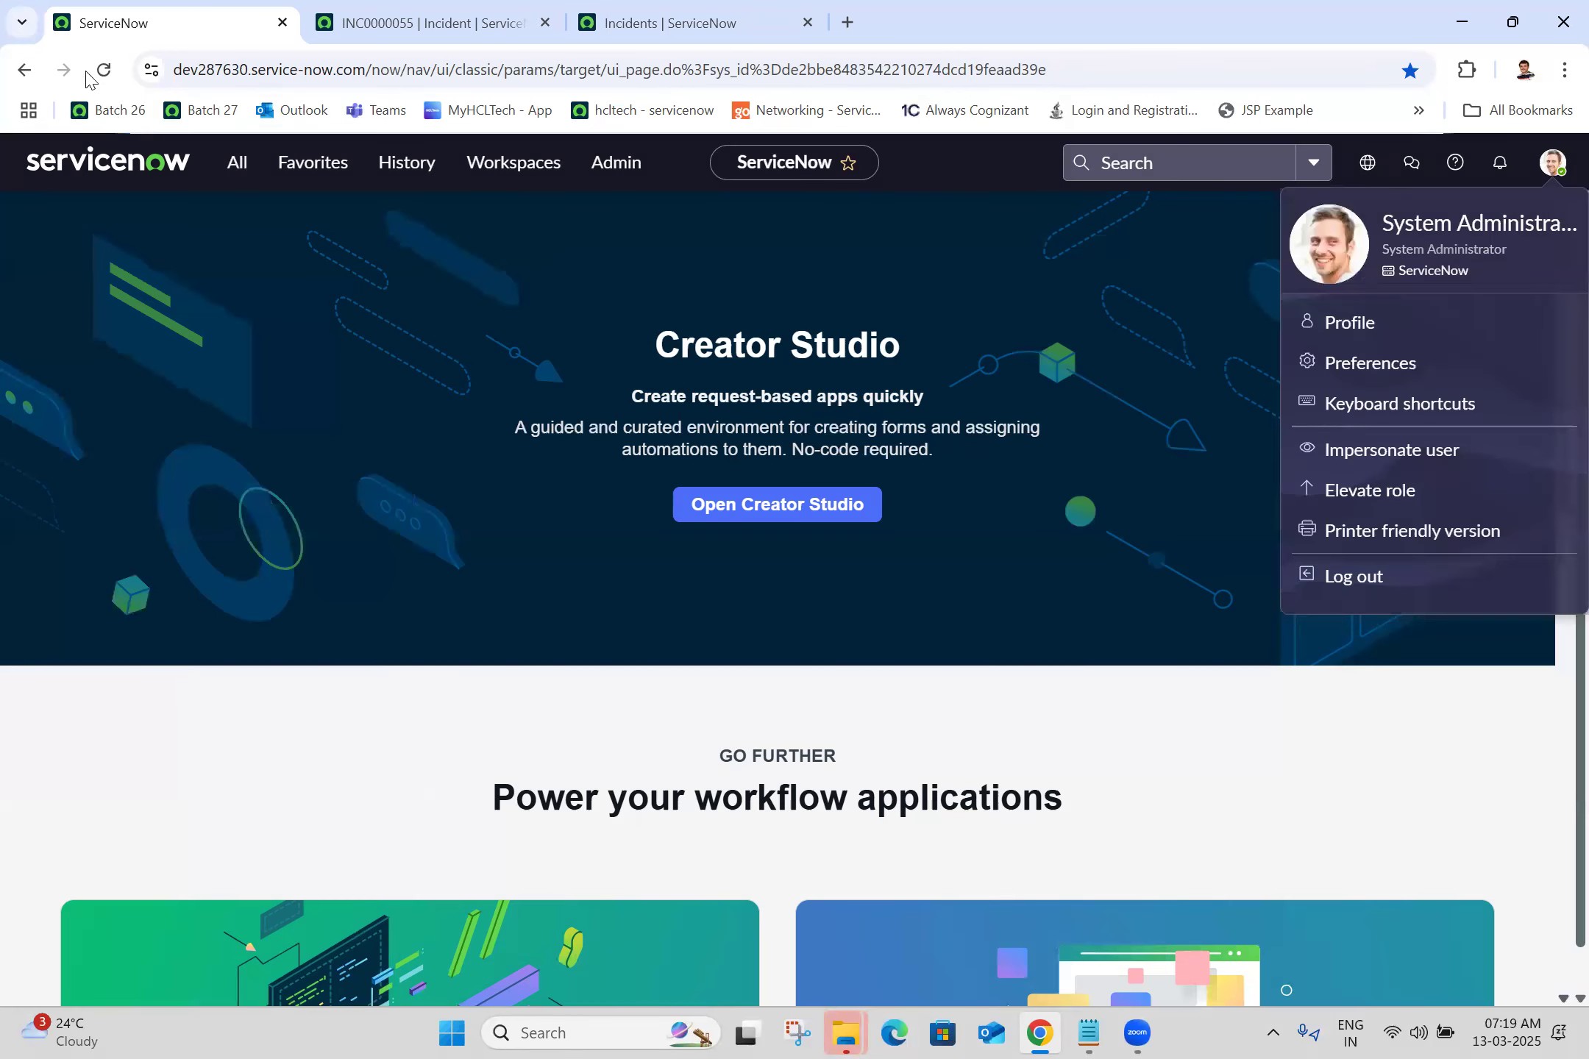
pyautogui.click(103, 71)
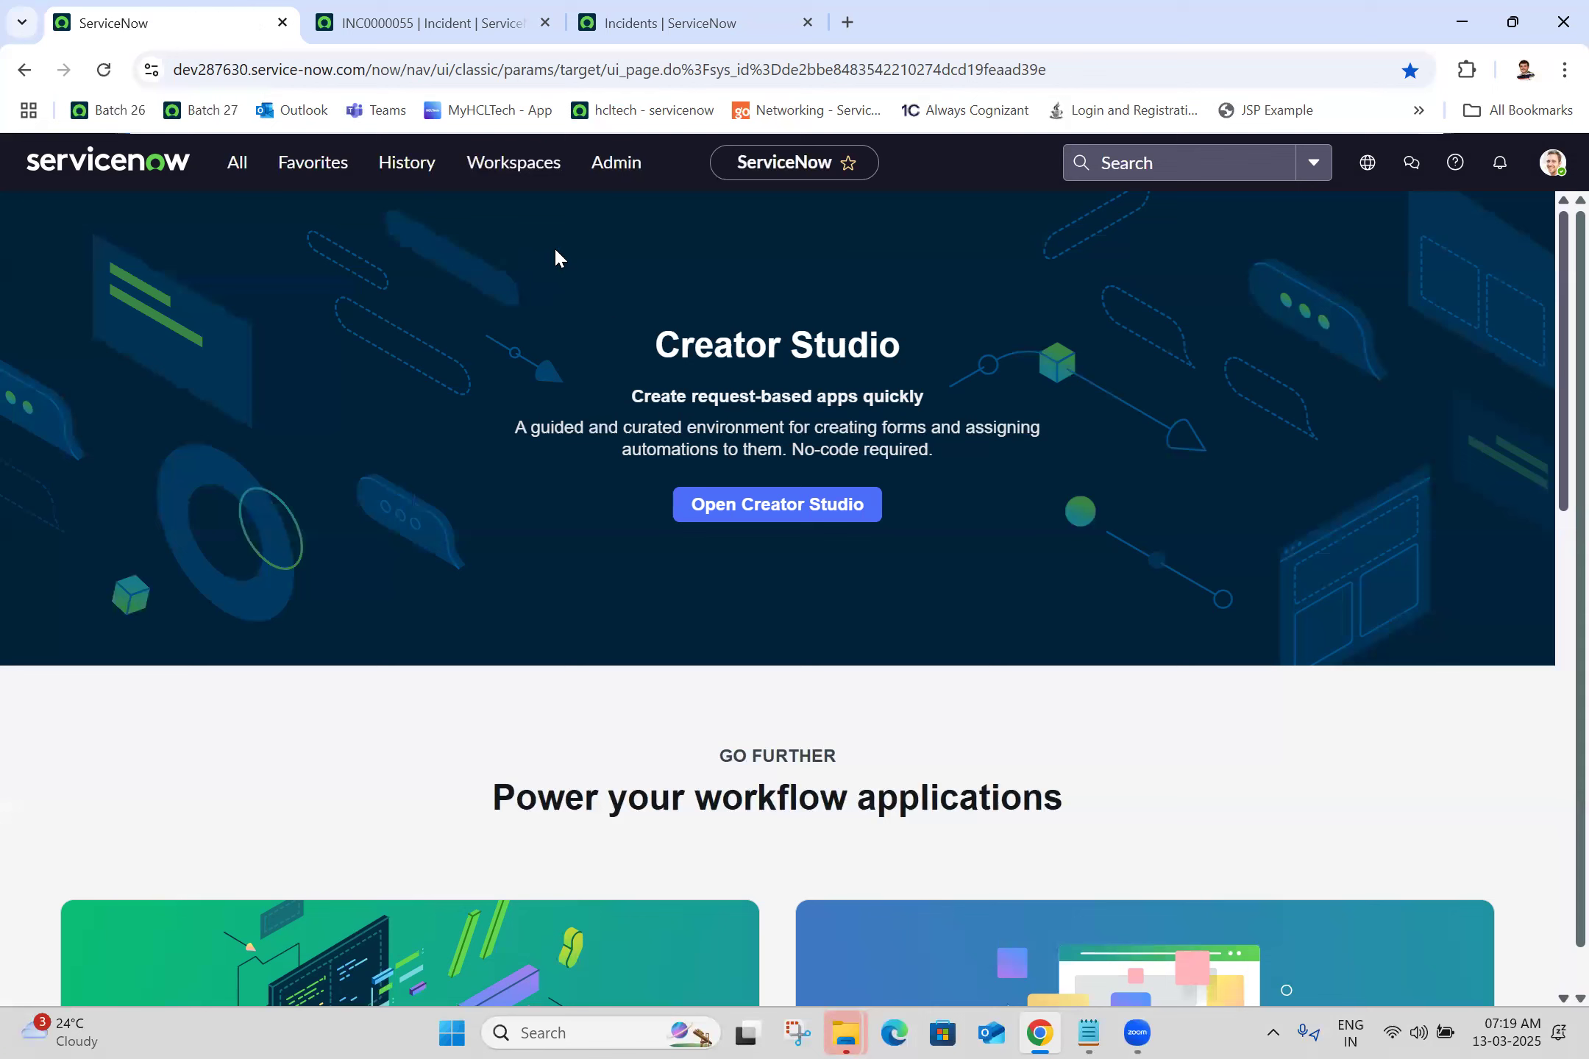
# Step: Examine the item controls in the All and Favorites menus after the quick edit change
pyautogui.click(237, 163)
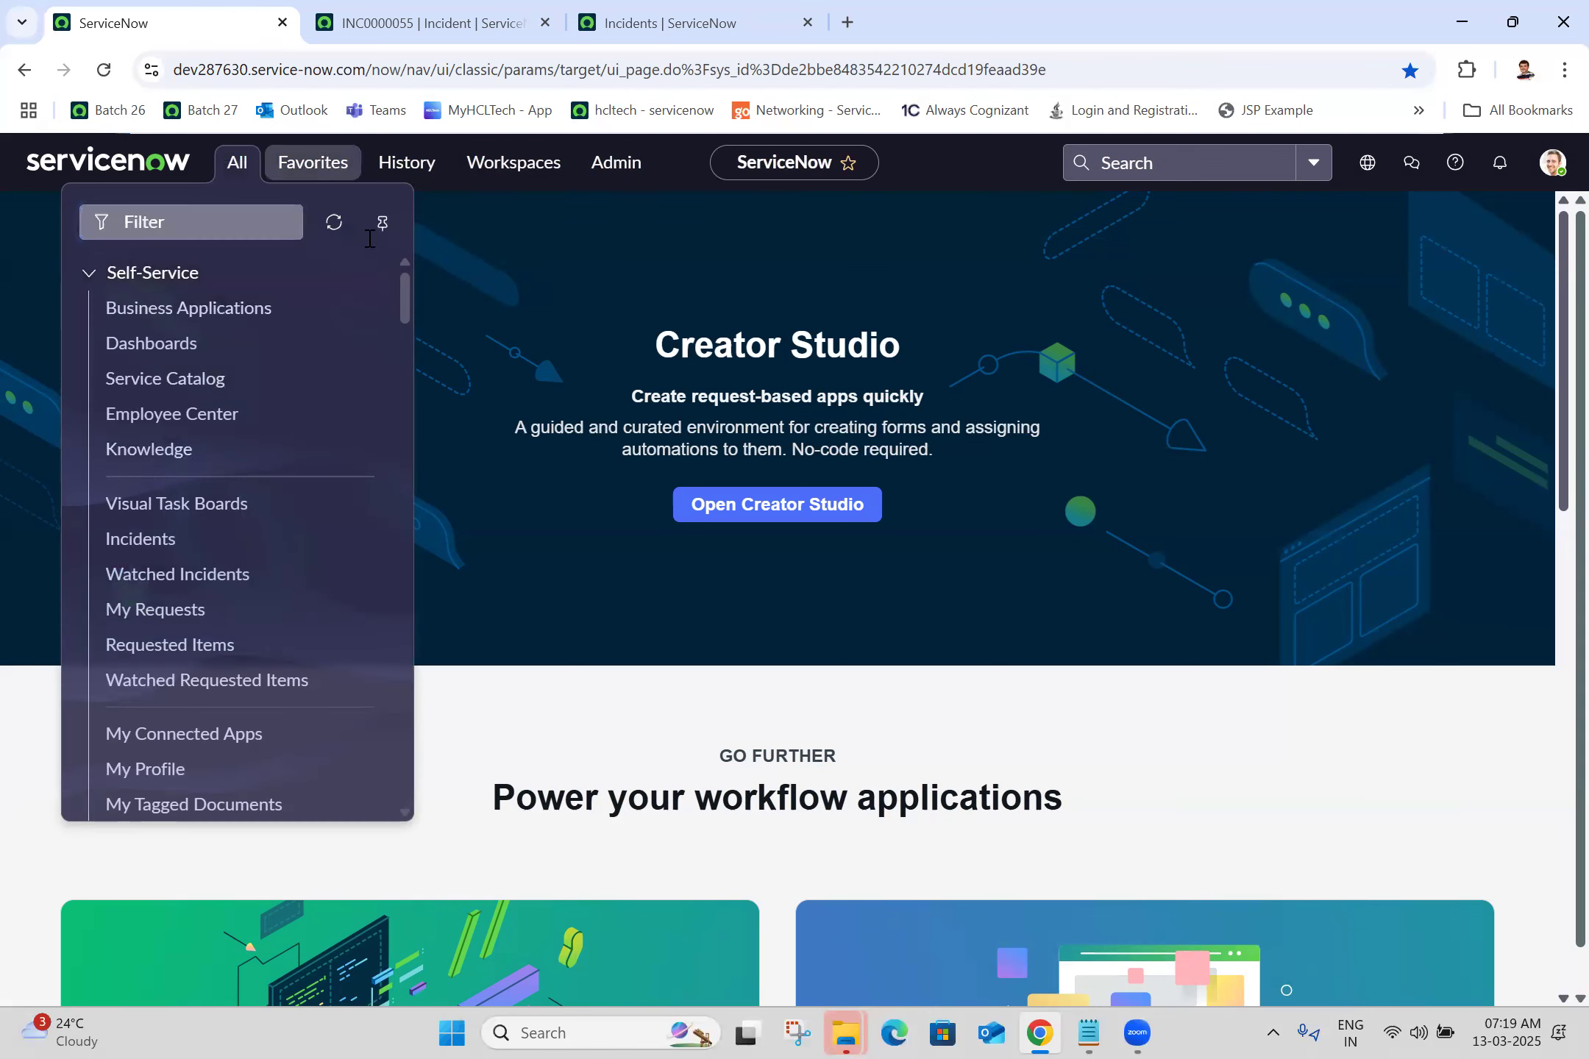
pyautogui.click(328, 168)
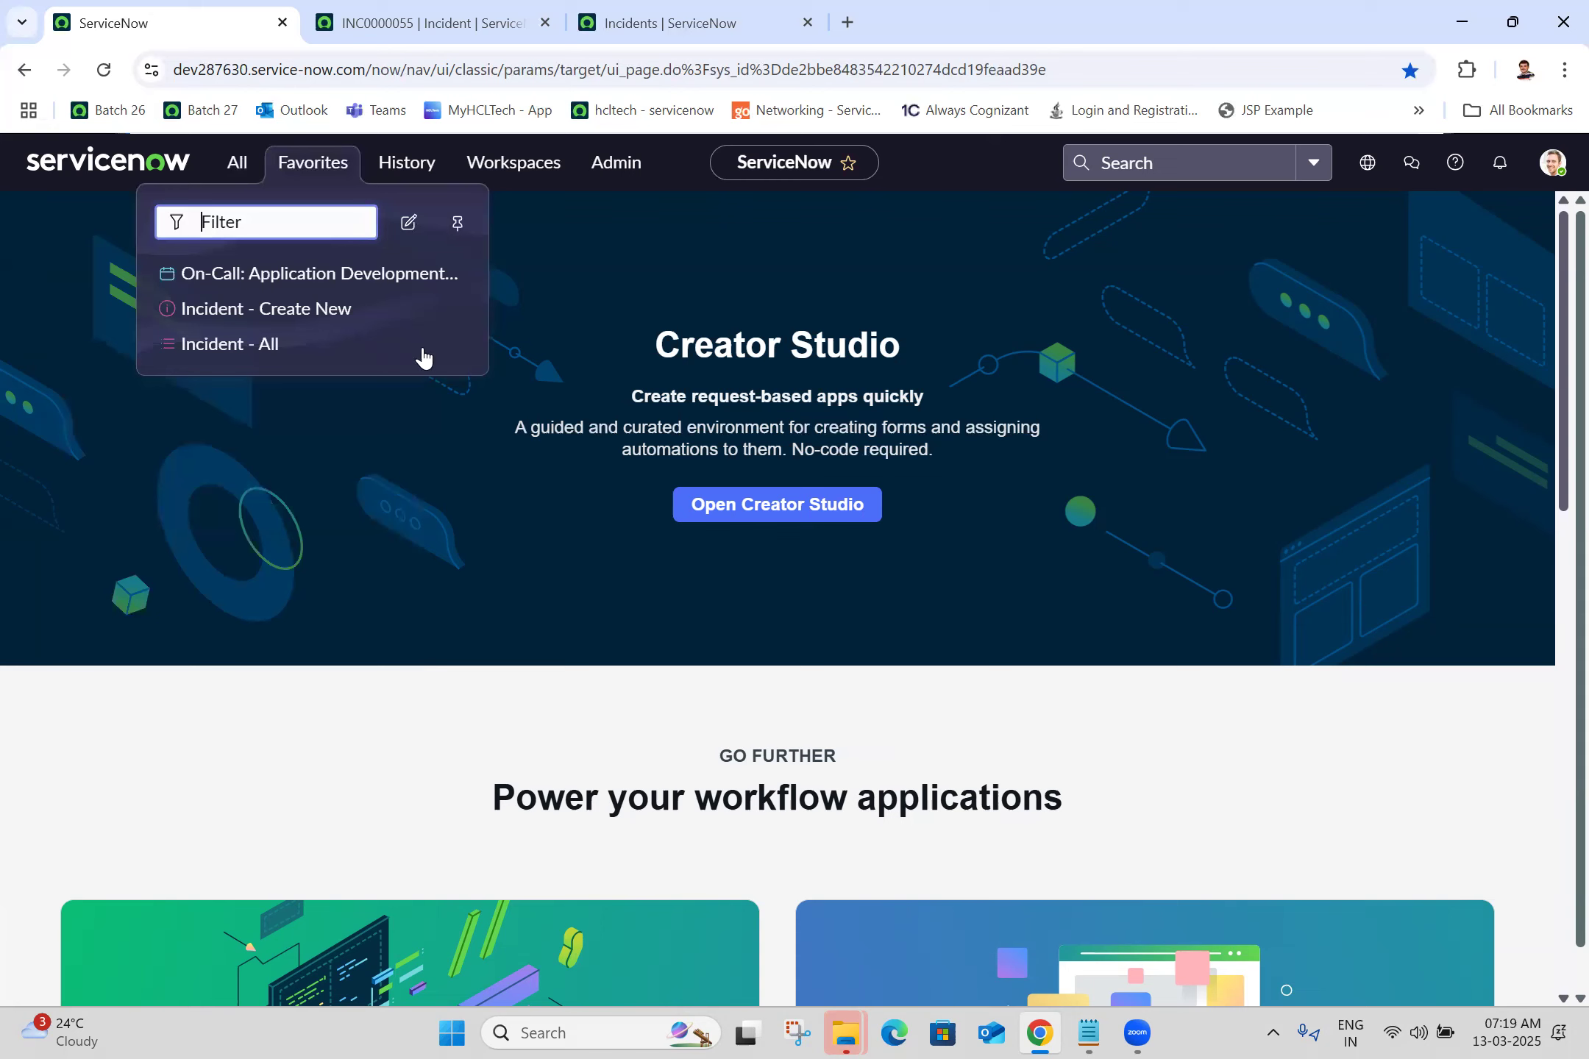
pyautogui.click(243, 176)
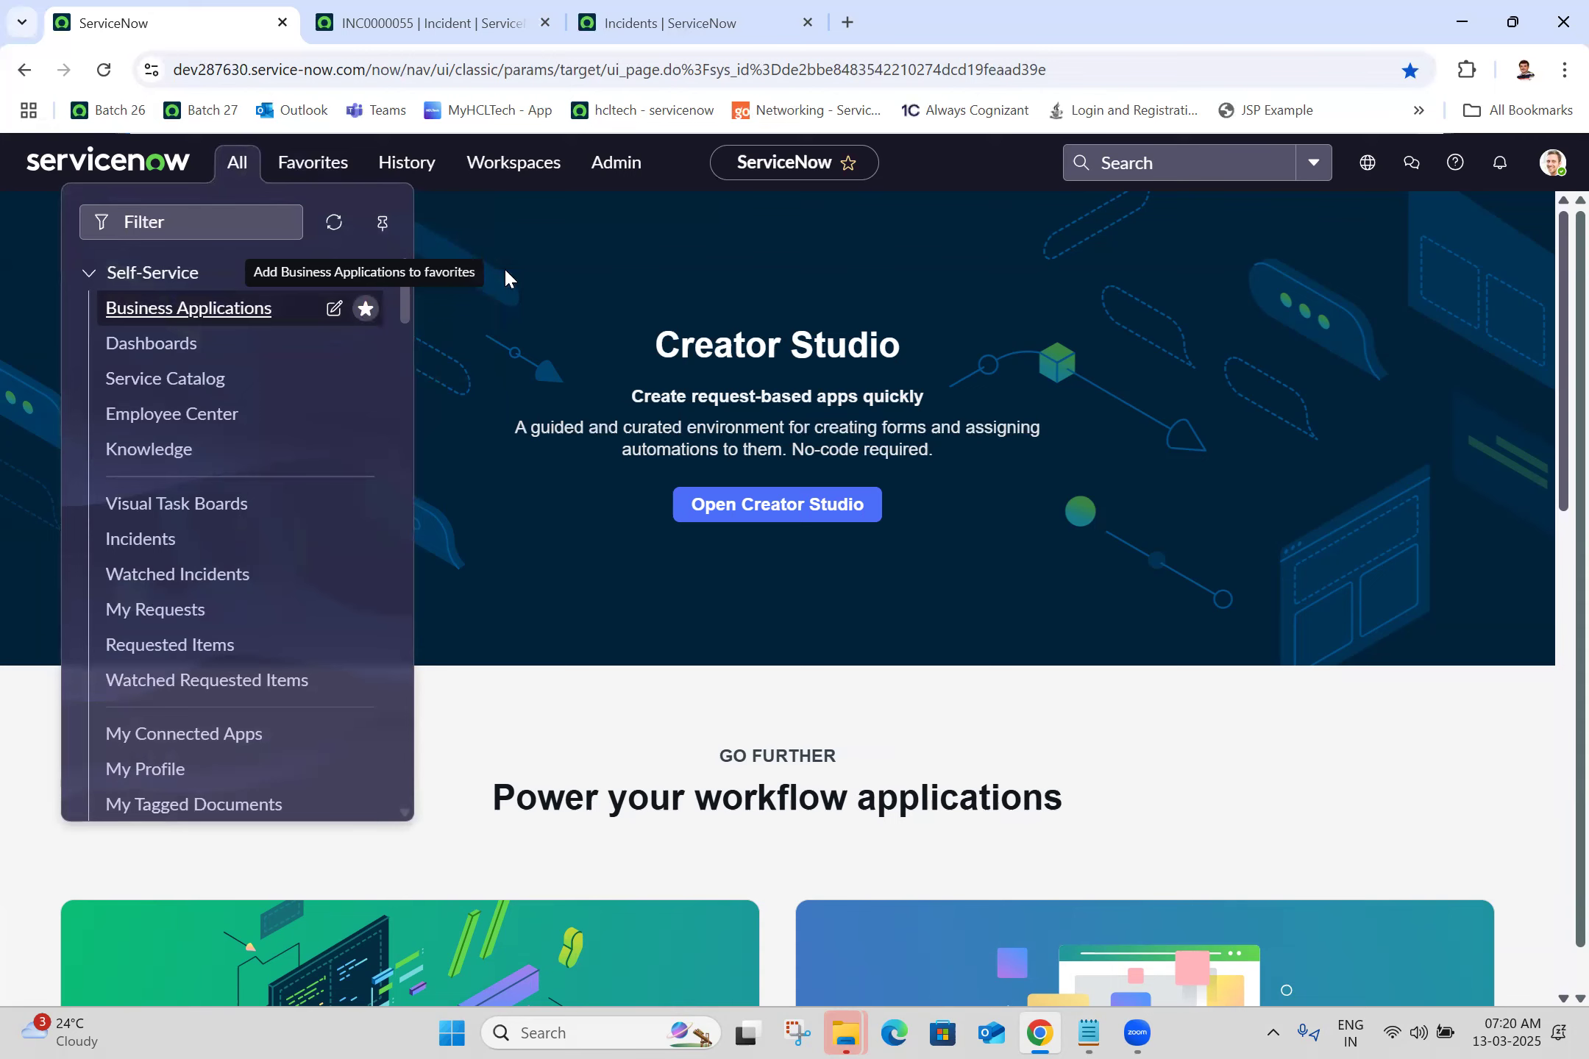
# Step: Add the Self-Service module Business Applications to the favorites and remove it again
pyautogui.click(365, 312)
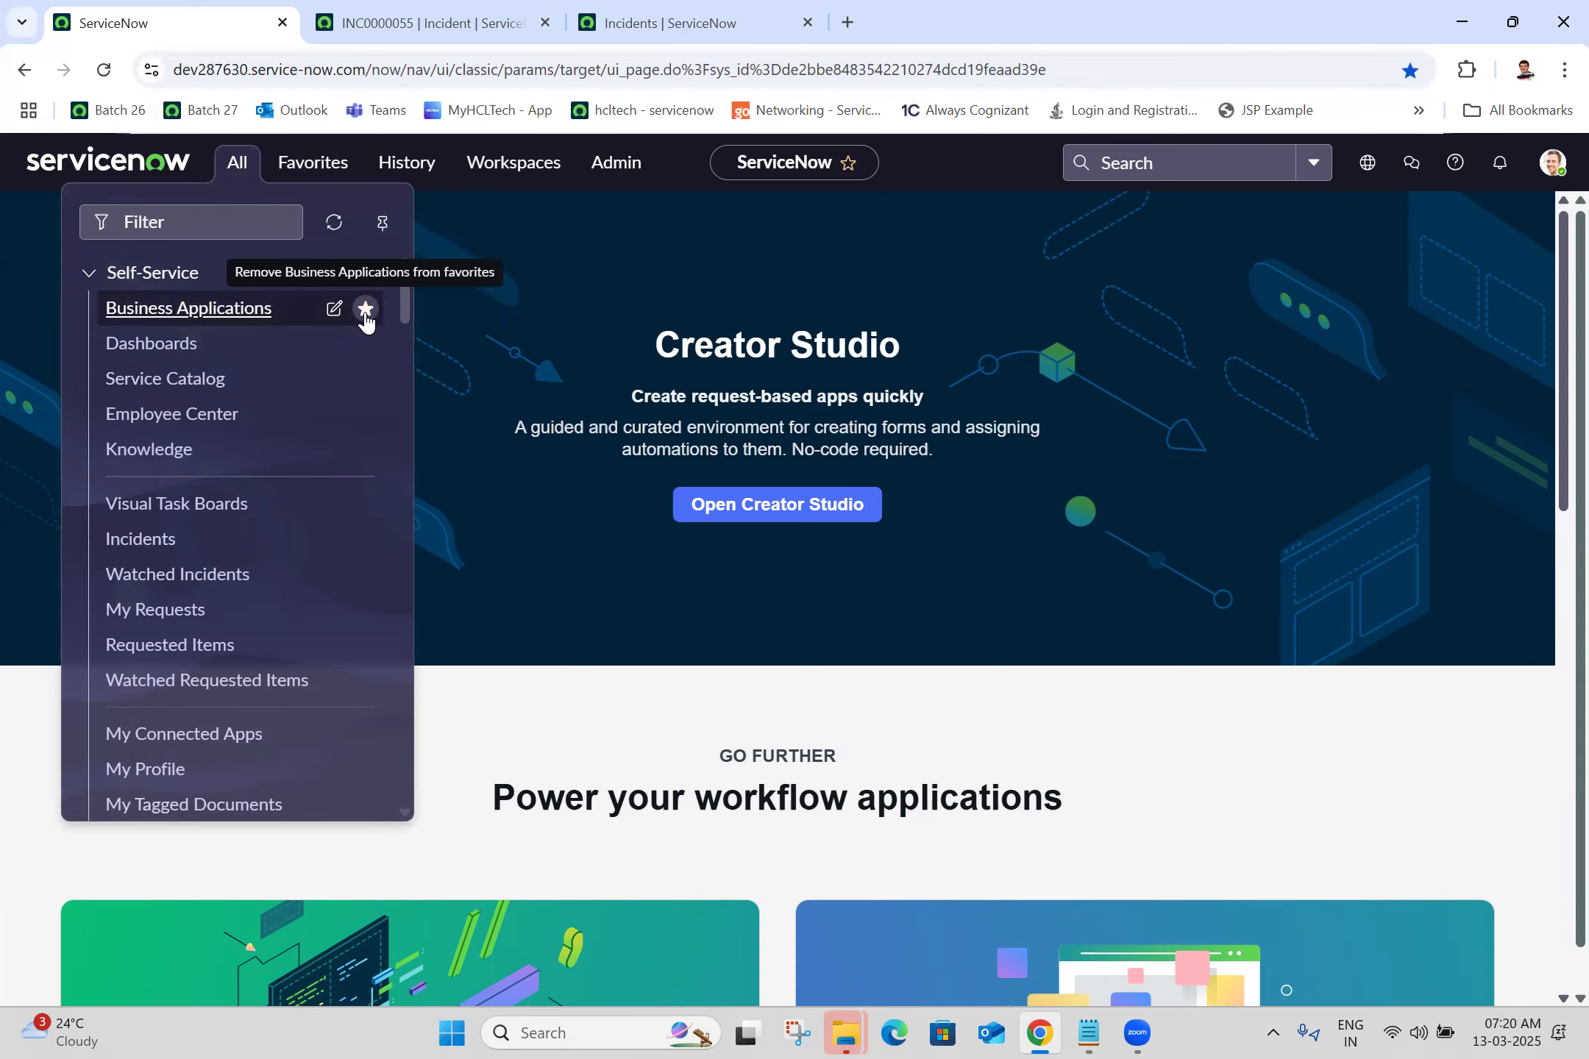
pyautogui.click(366, 313)
pyautogui.click(673, 395)
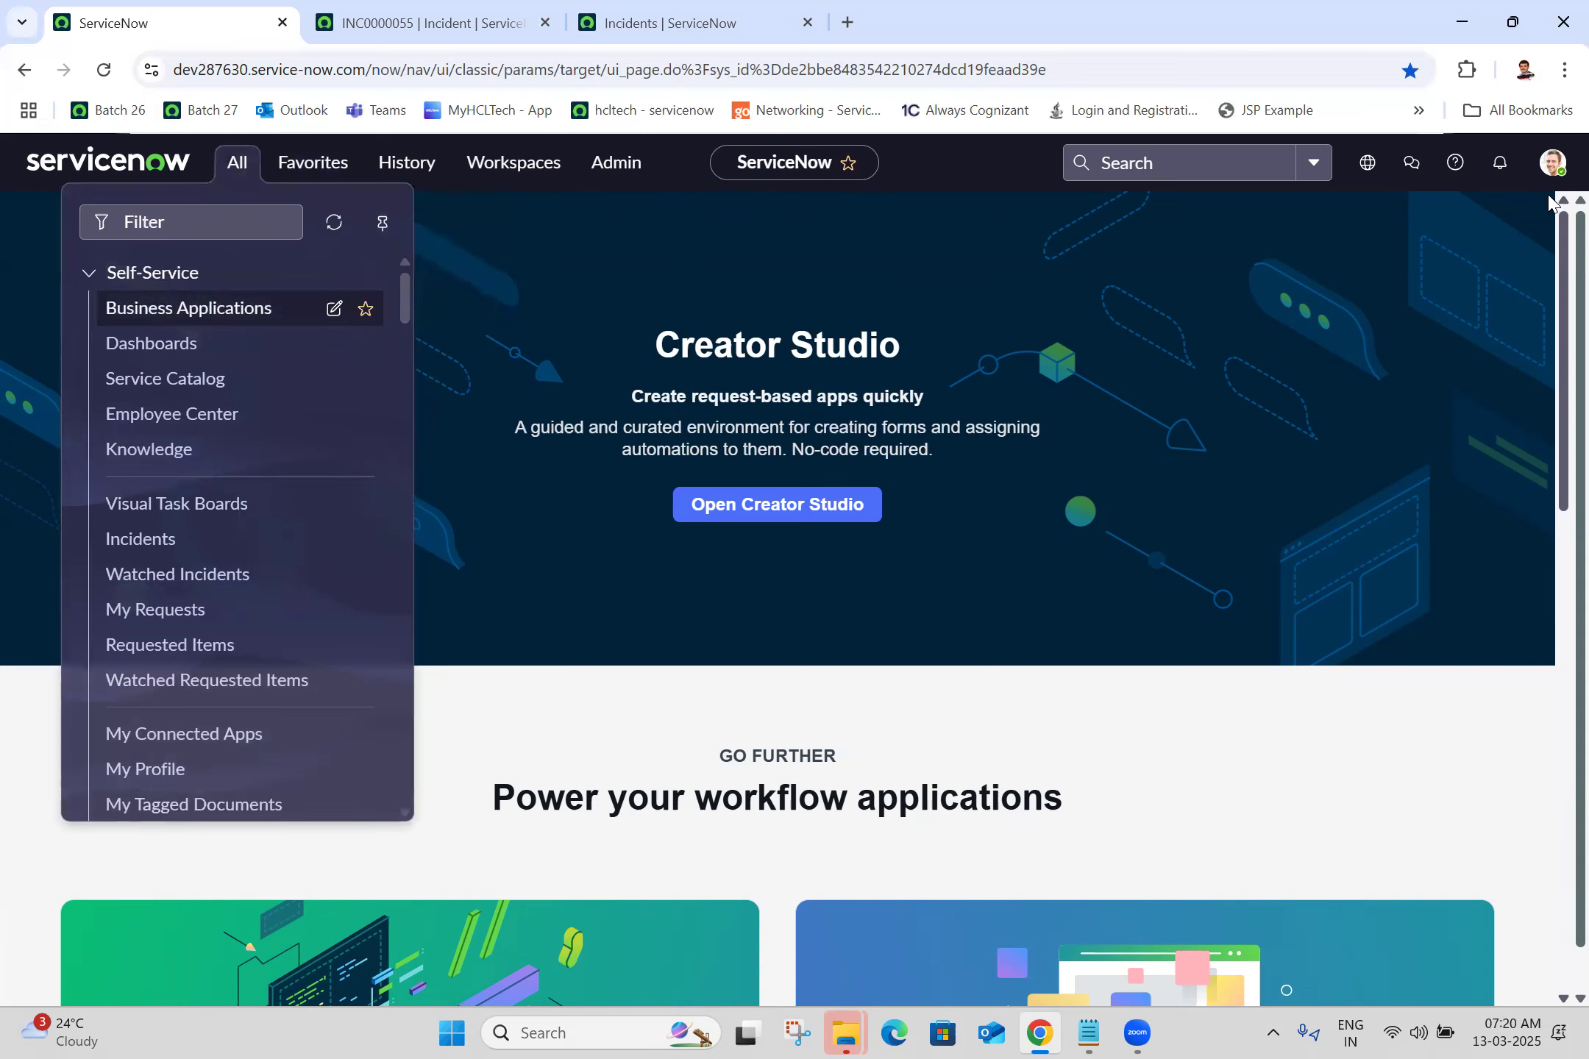
# Step: Reopen the Display preferences and turn the ability to quick edit favorites back on
pyautogui.click(1552, 161)
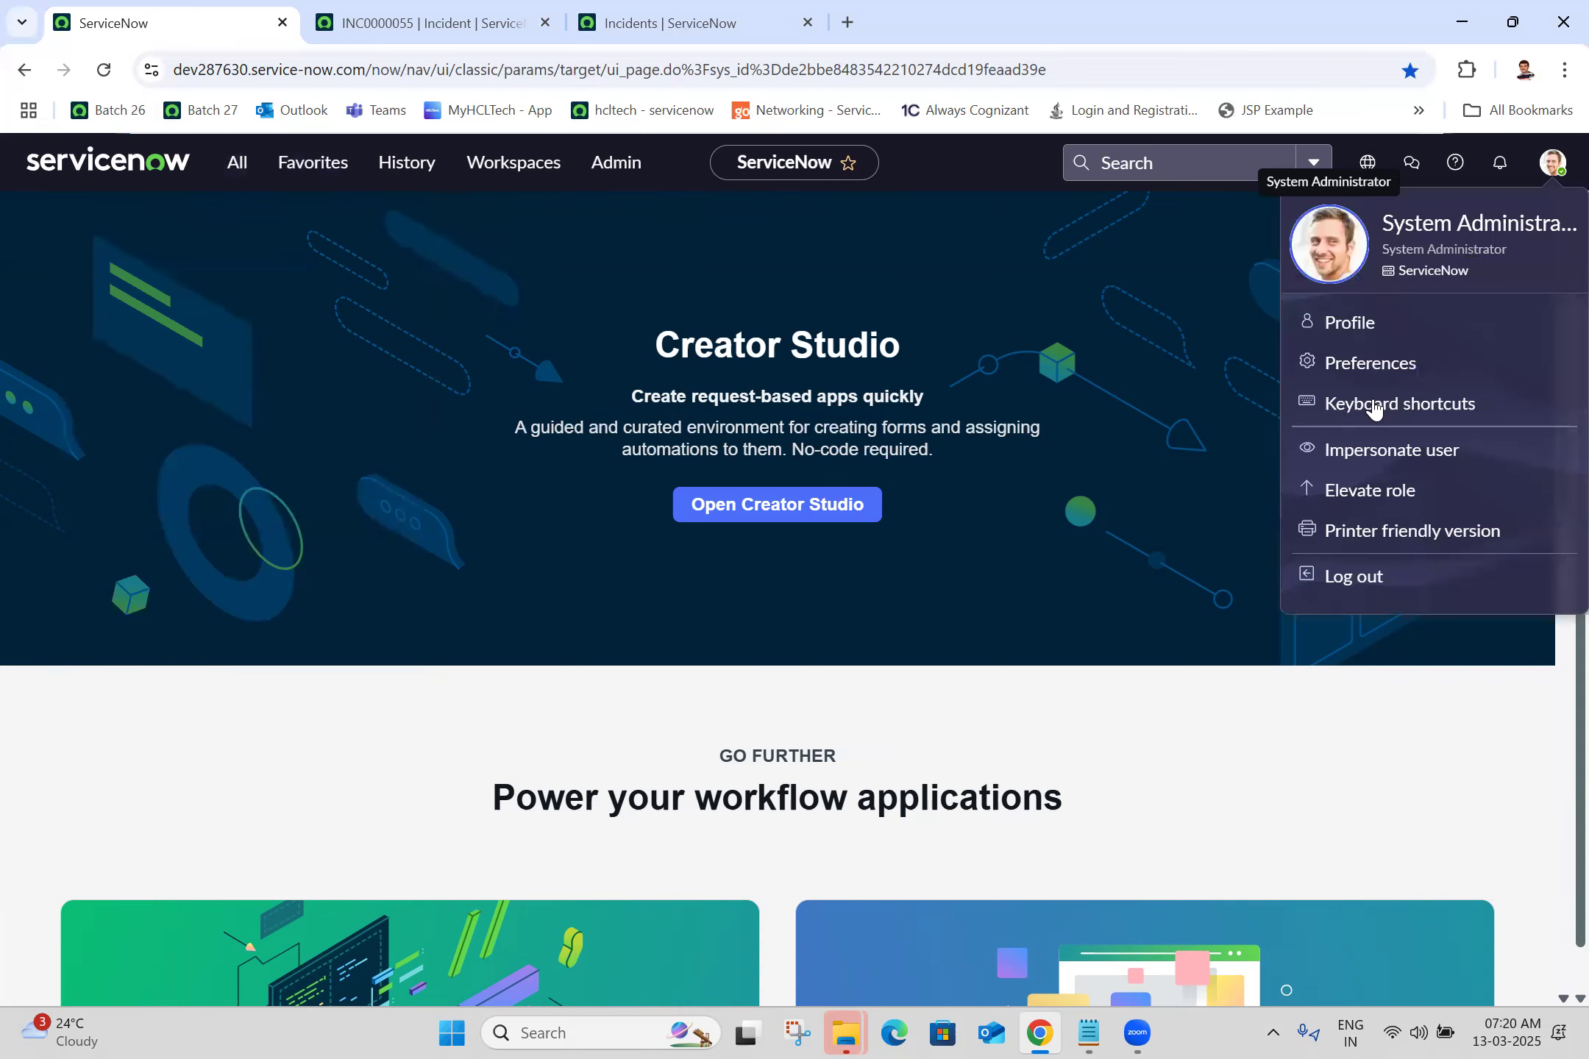
pyautogui.click(1395, 370)
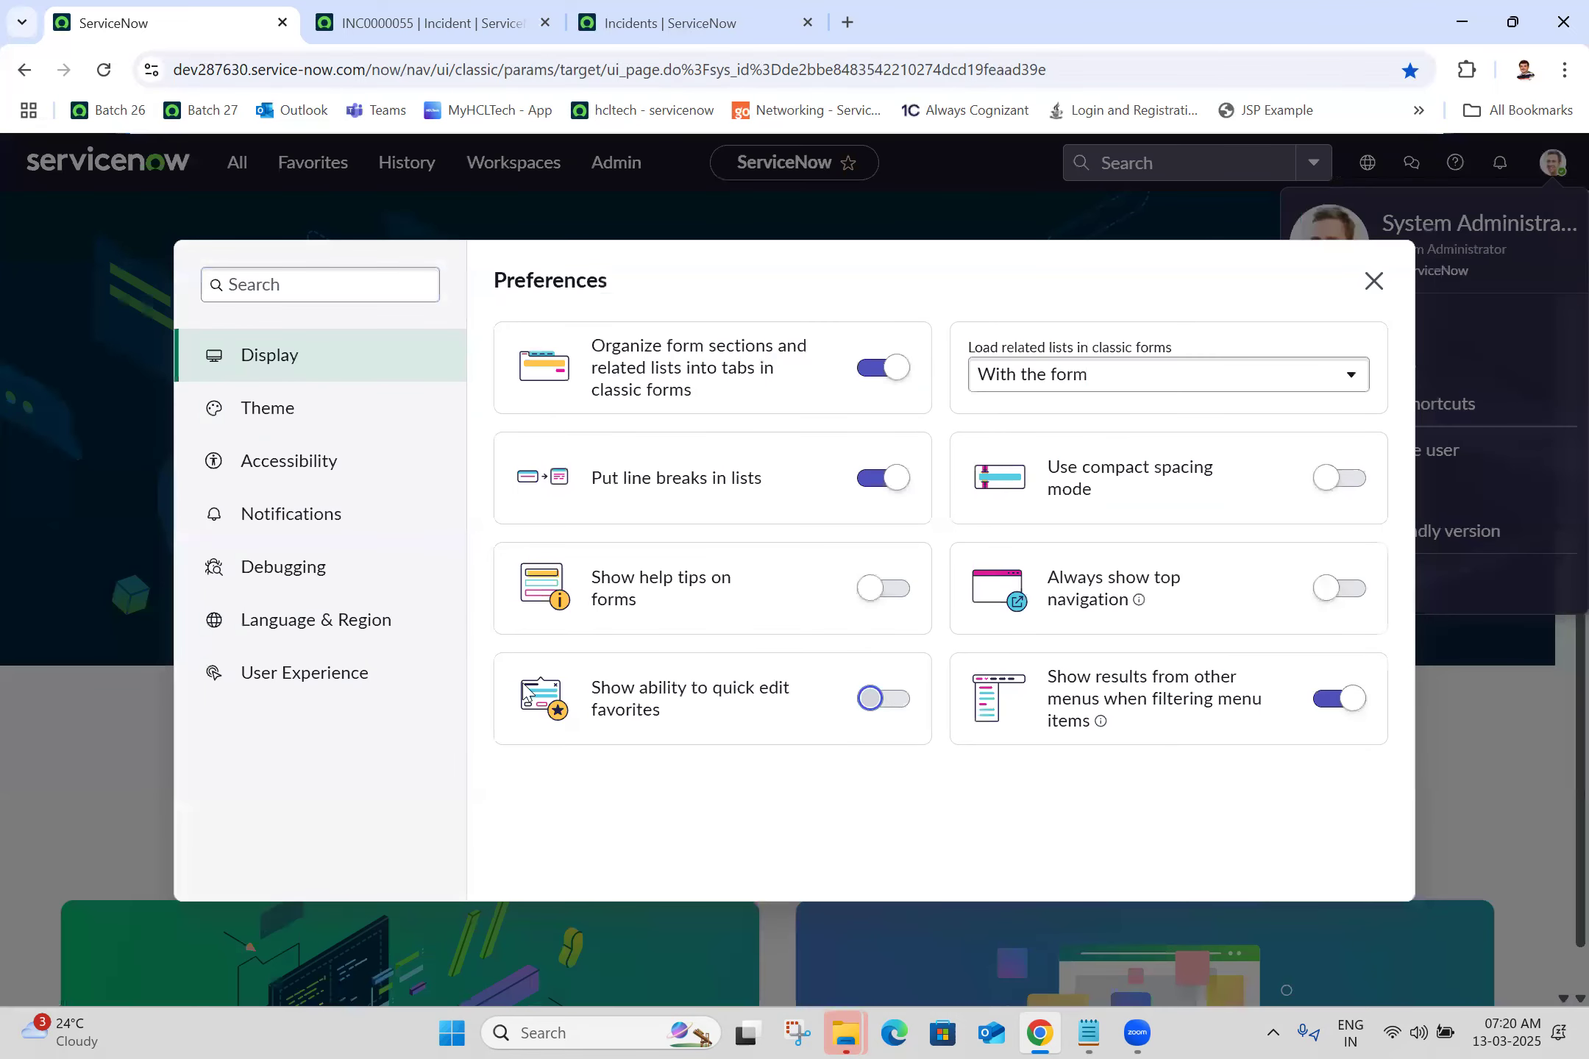
pyautogui.click(879, 699)
# Step: Reload incident INC0000055 and examine its tabbed form sections, activities and related lists
pyautogui.click(425, 20)
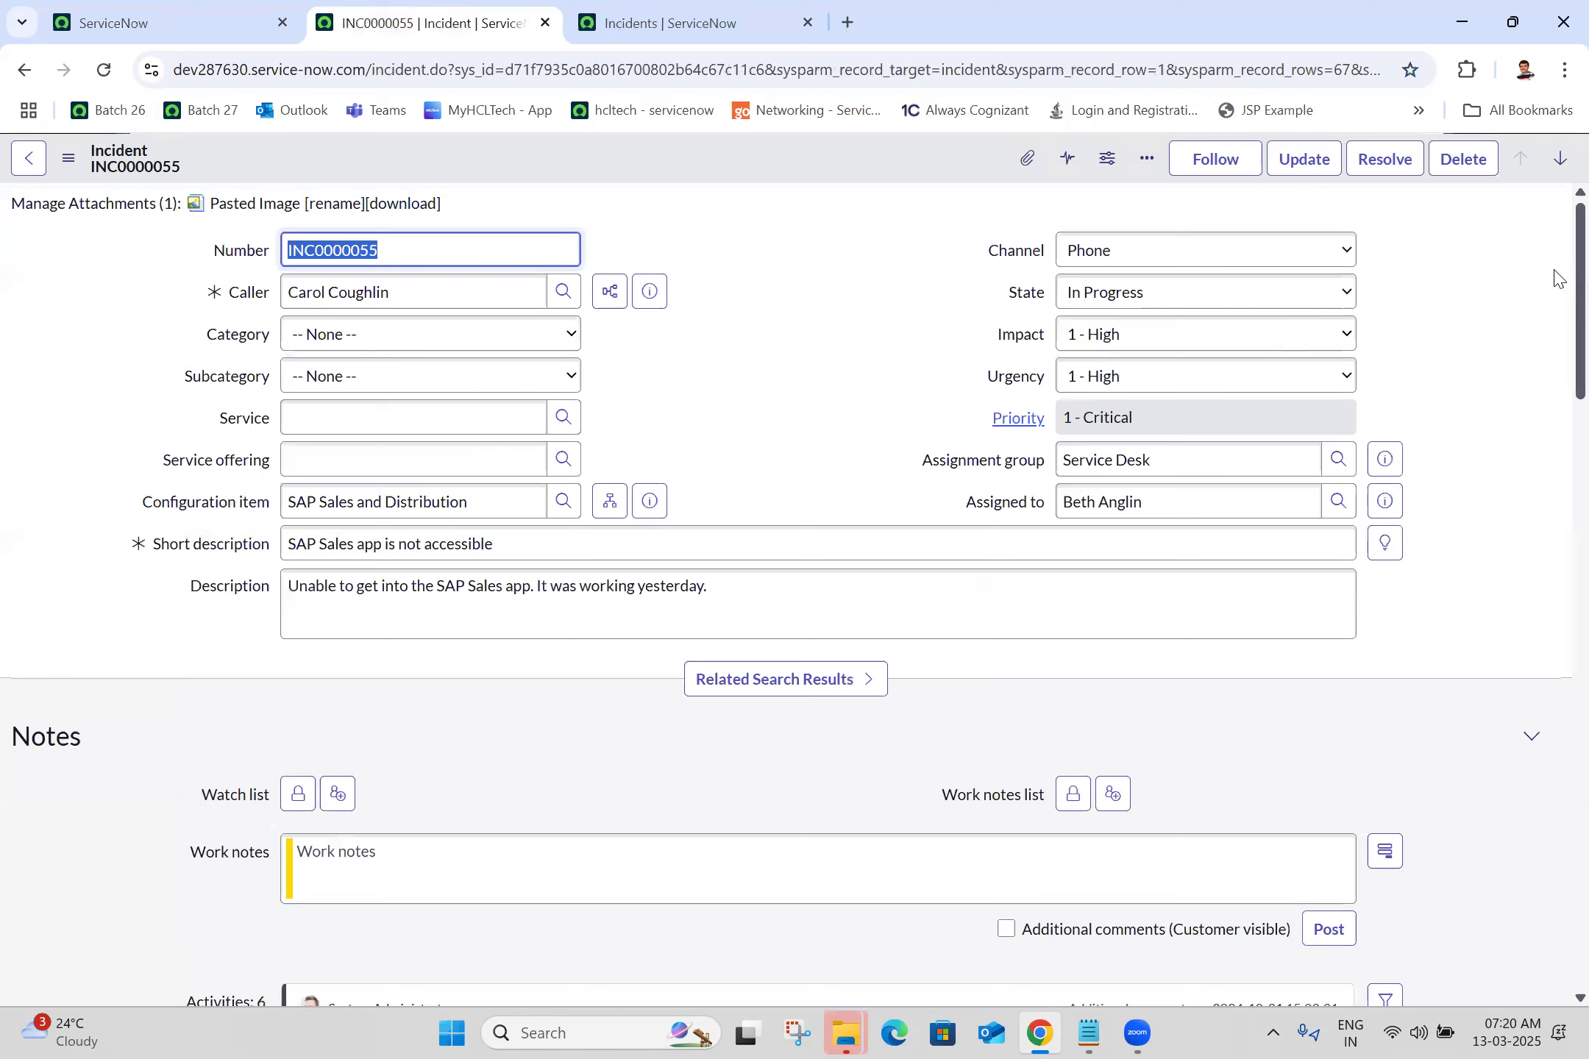
pyautogui.click(97, 66)
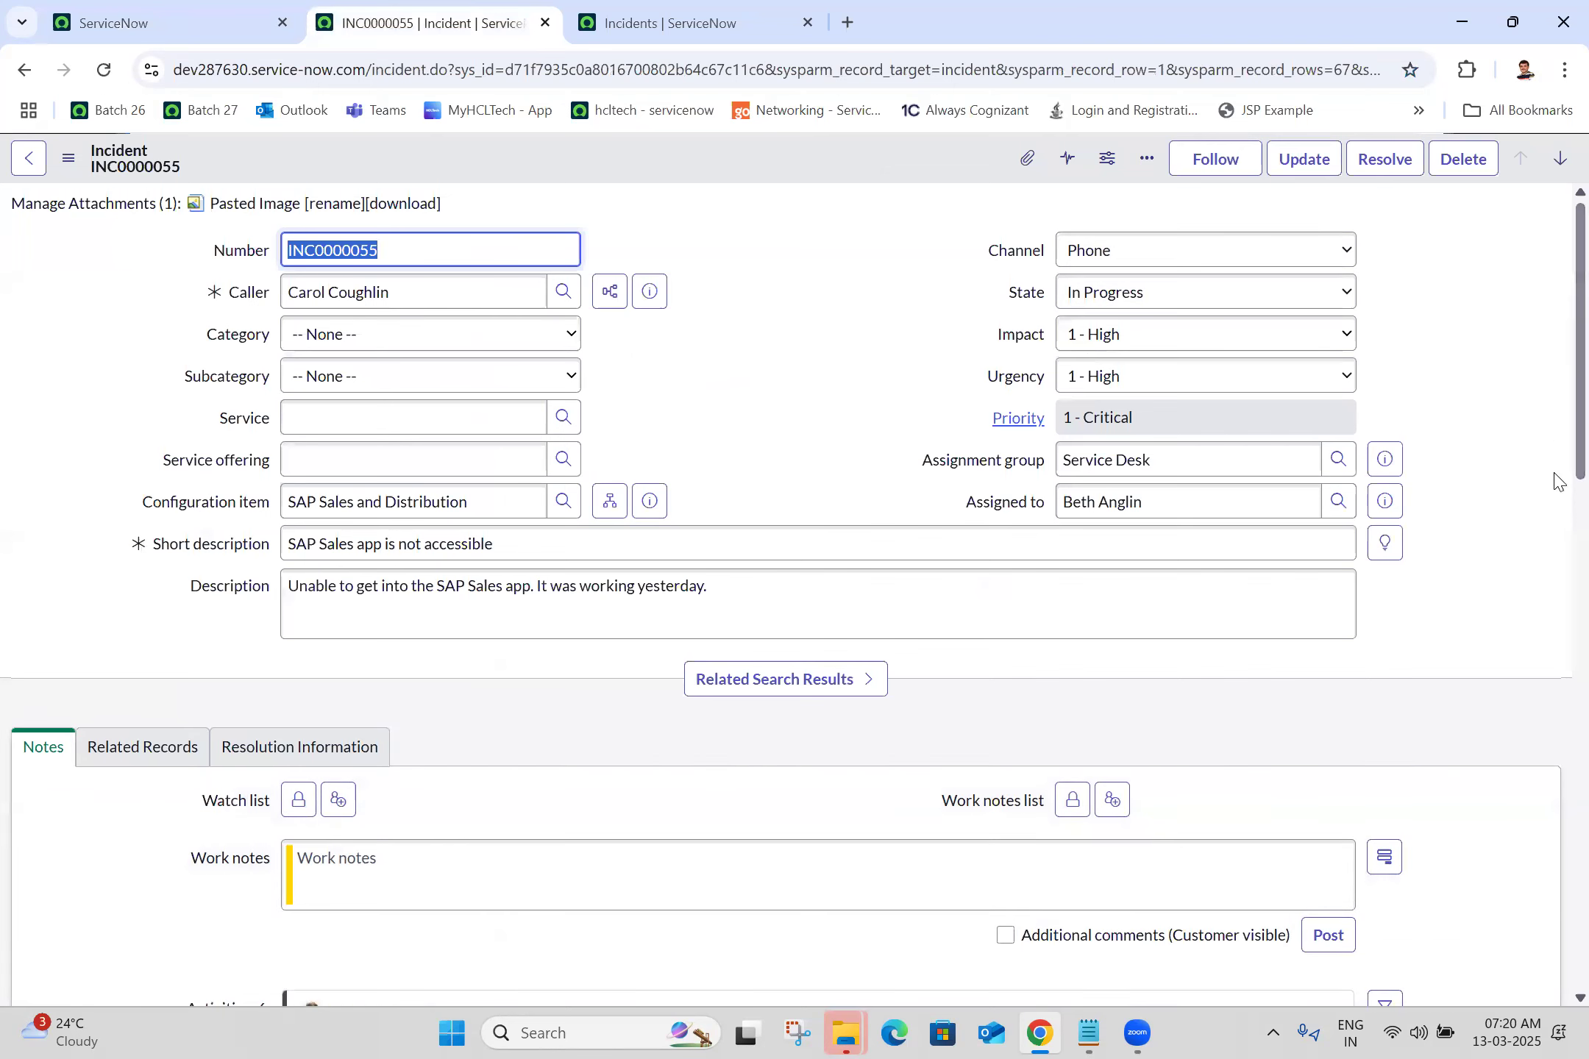
pyautogui.scroll(-4, 1558, 625)
pyautogui.scroll(-6, 1558, 646)
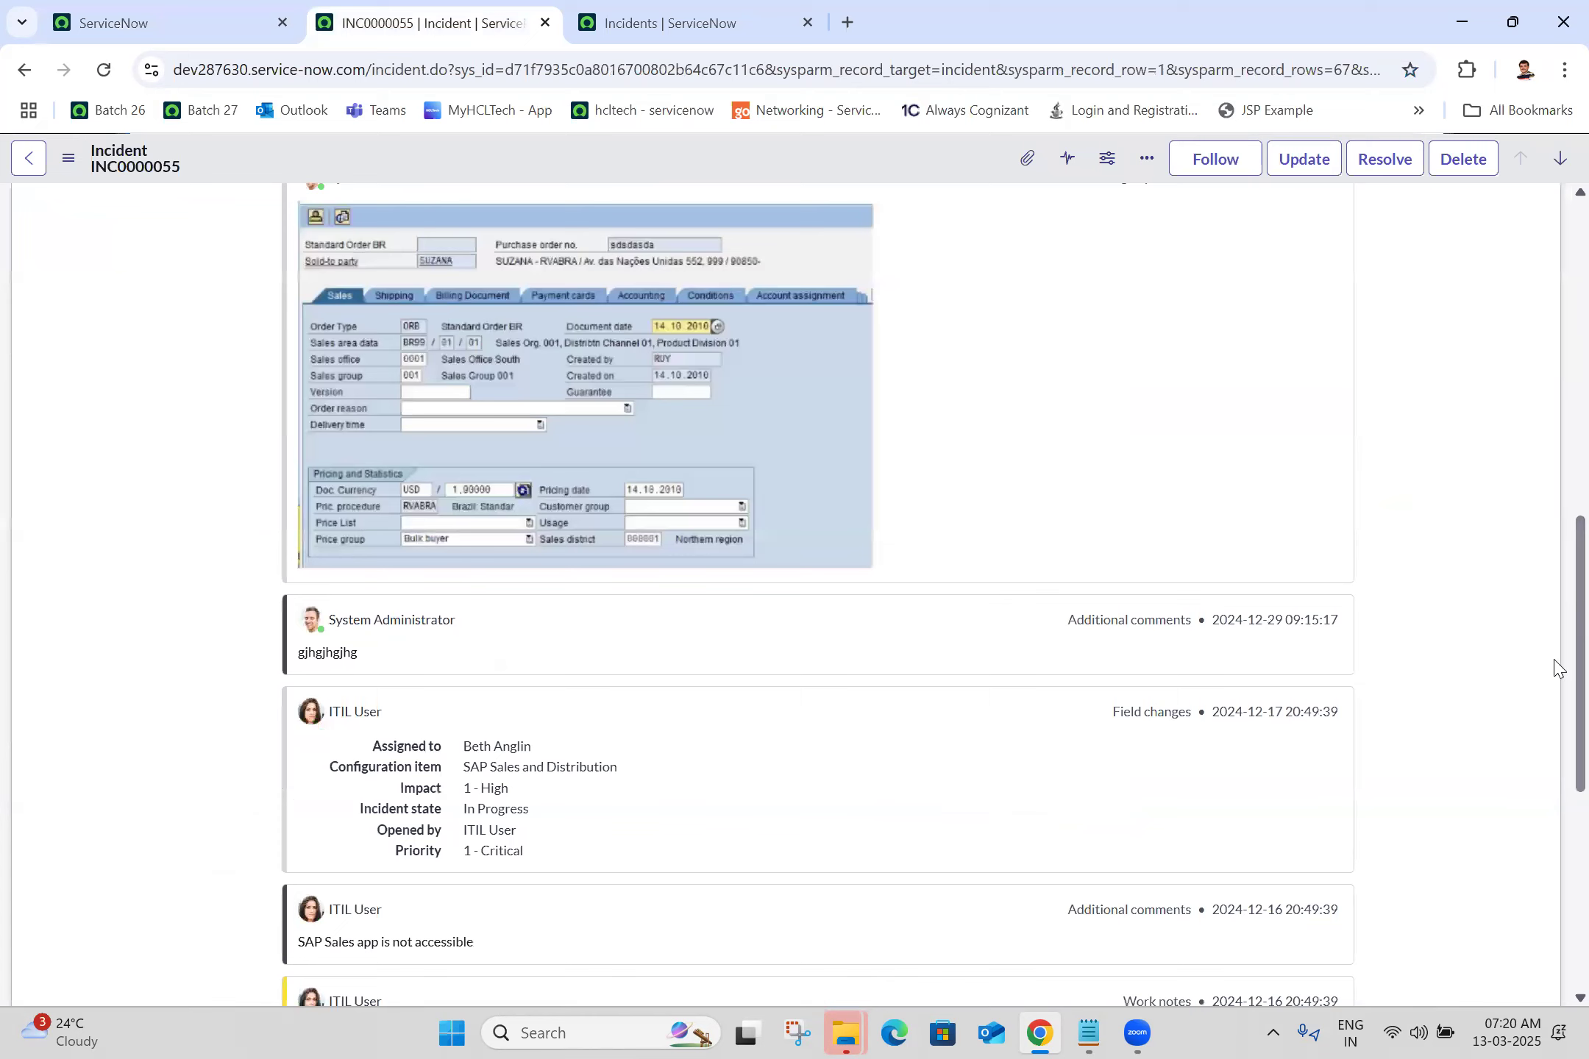
pyautogui.scroll(-6, 1556, 665)
pyautogui.scroll(-3, 1556, 839)
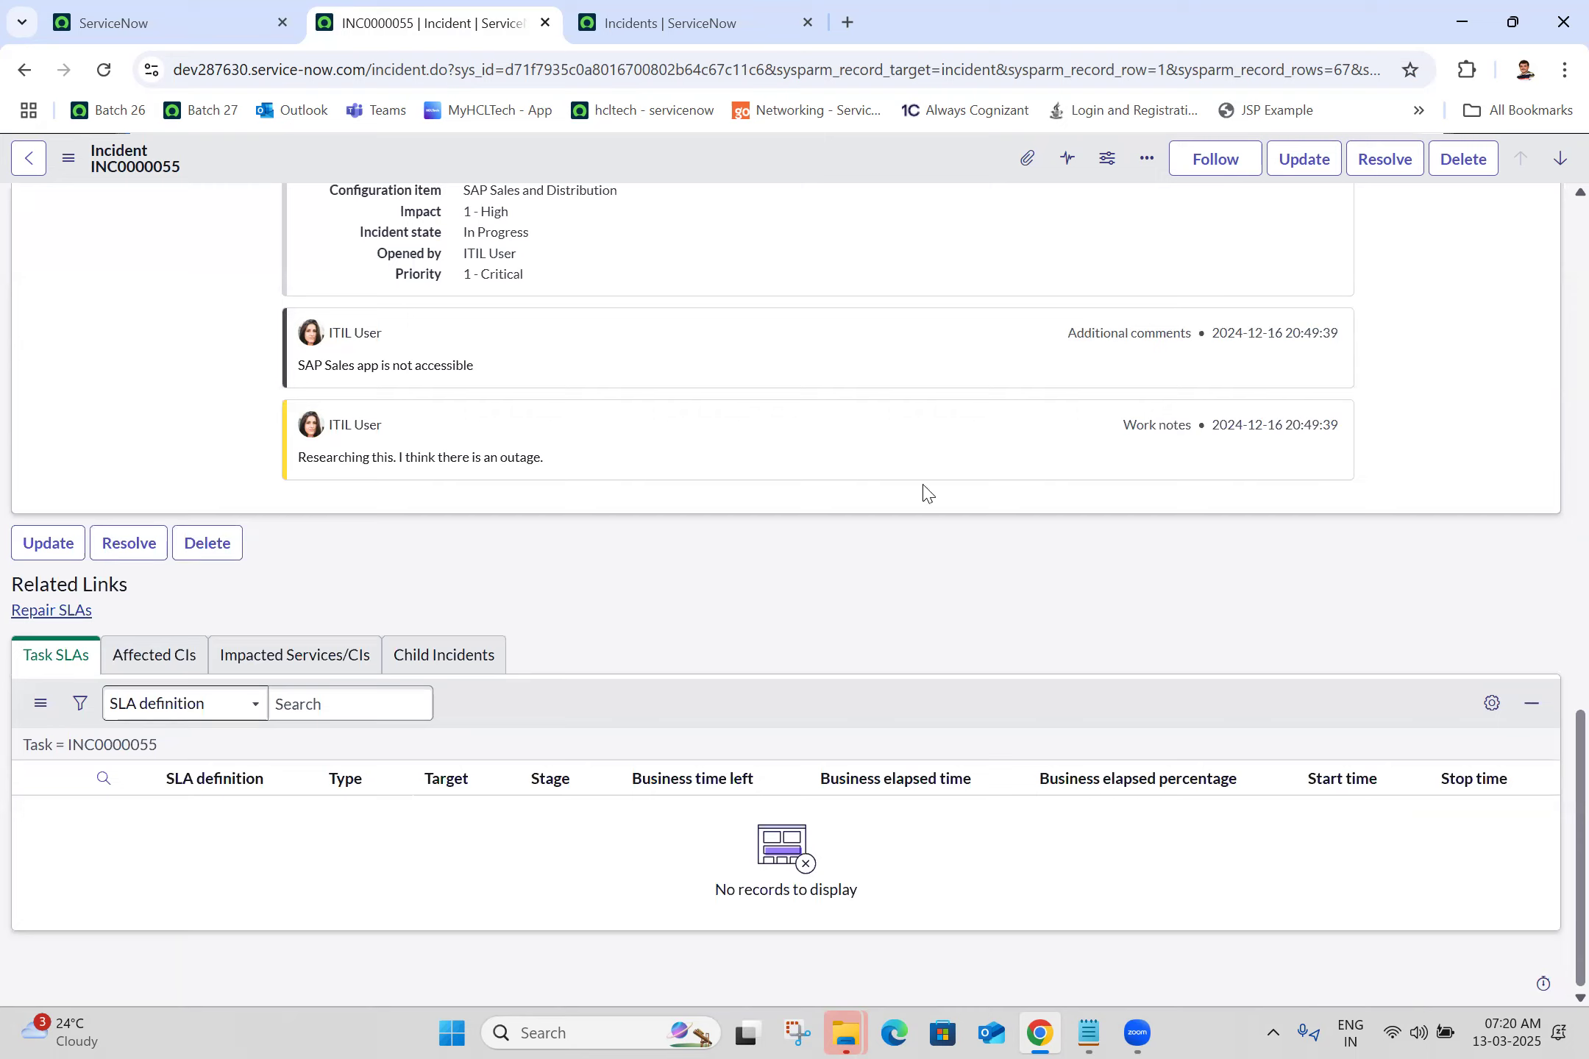
# Step: Reload the incident once more to check how its related lists load with the form, and return to the Display preferences
pyautogui.click(102, 67)
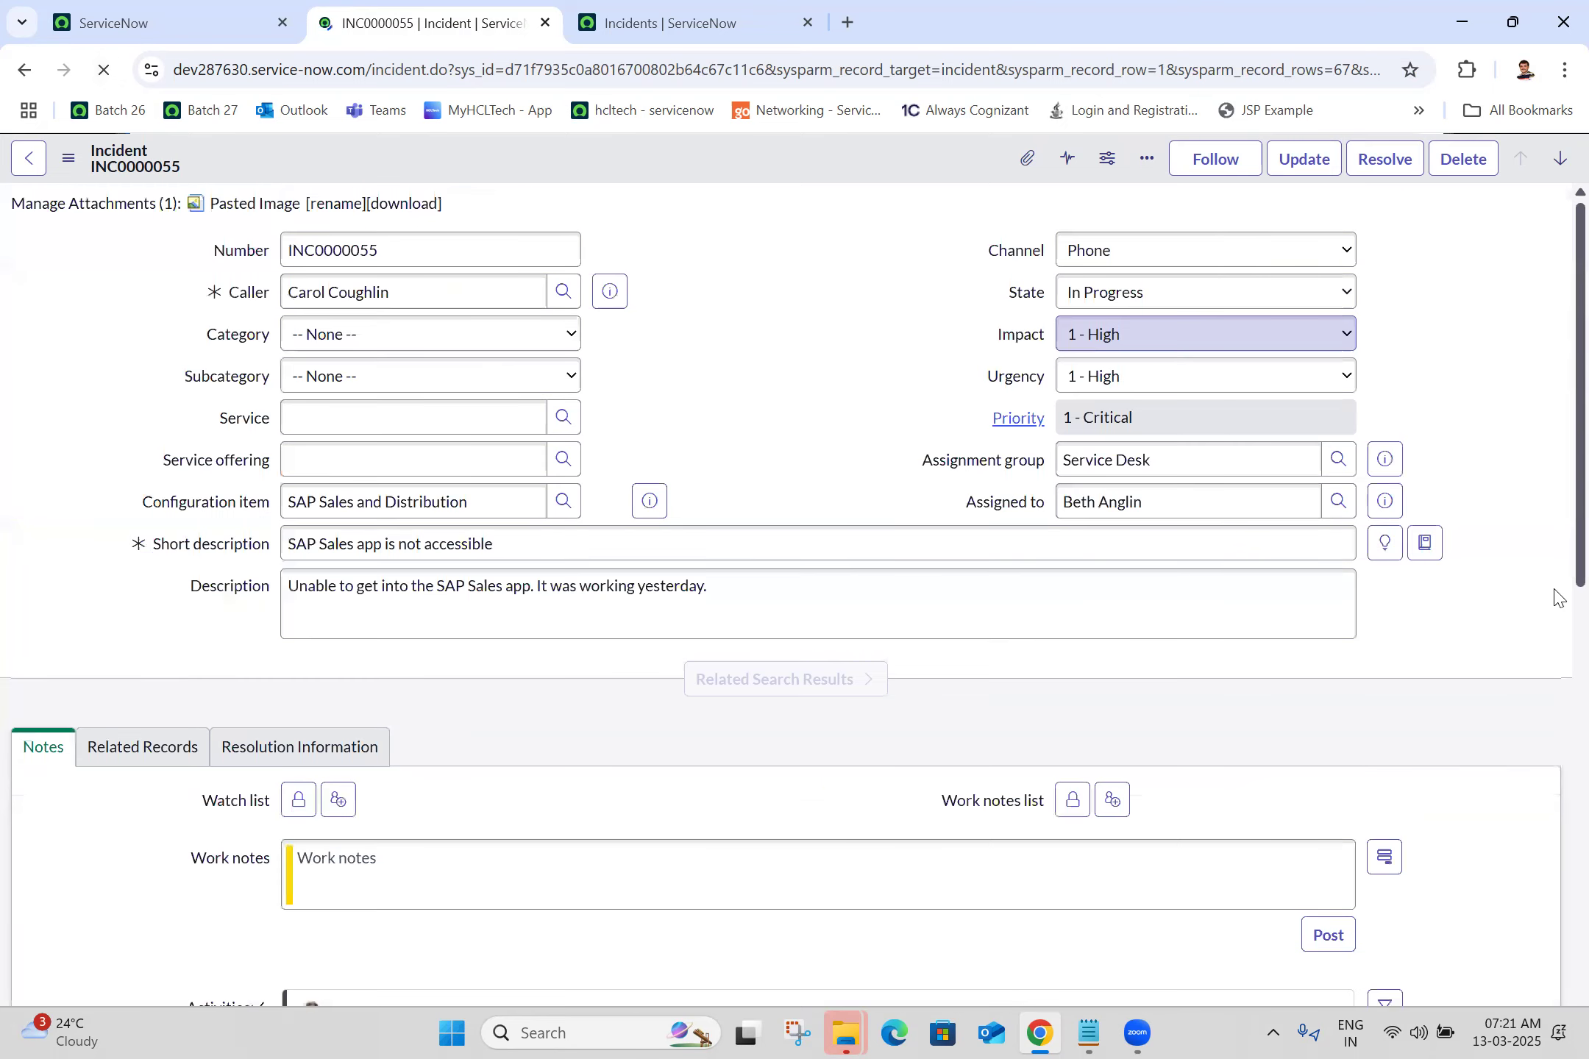
pyautogui.scroll(-6, 1557, 735)
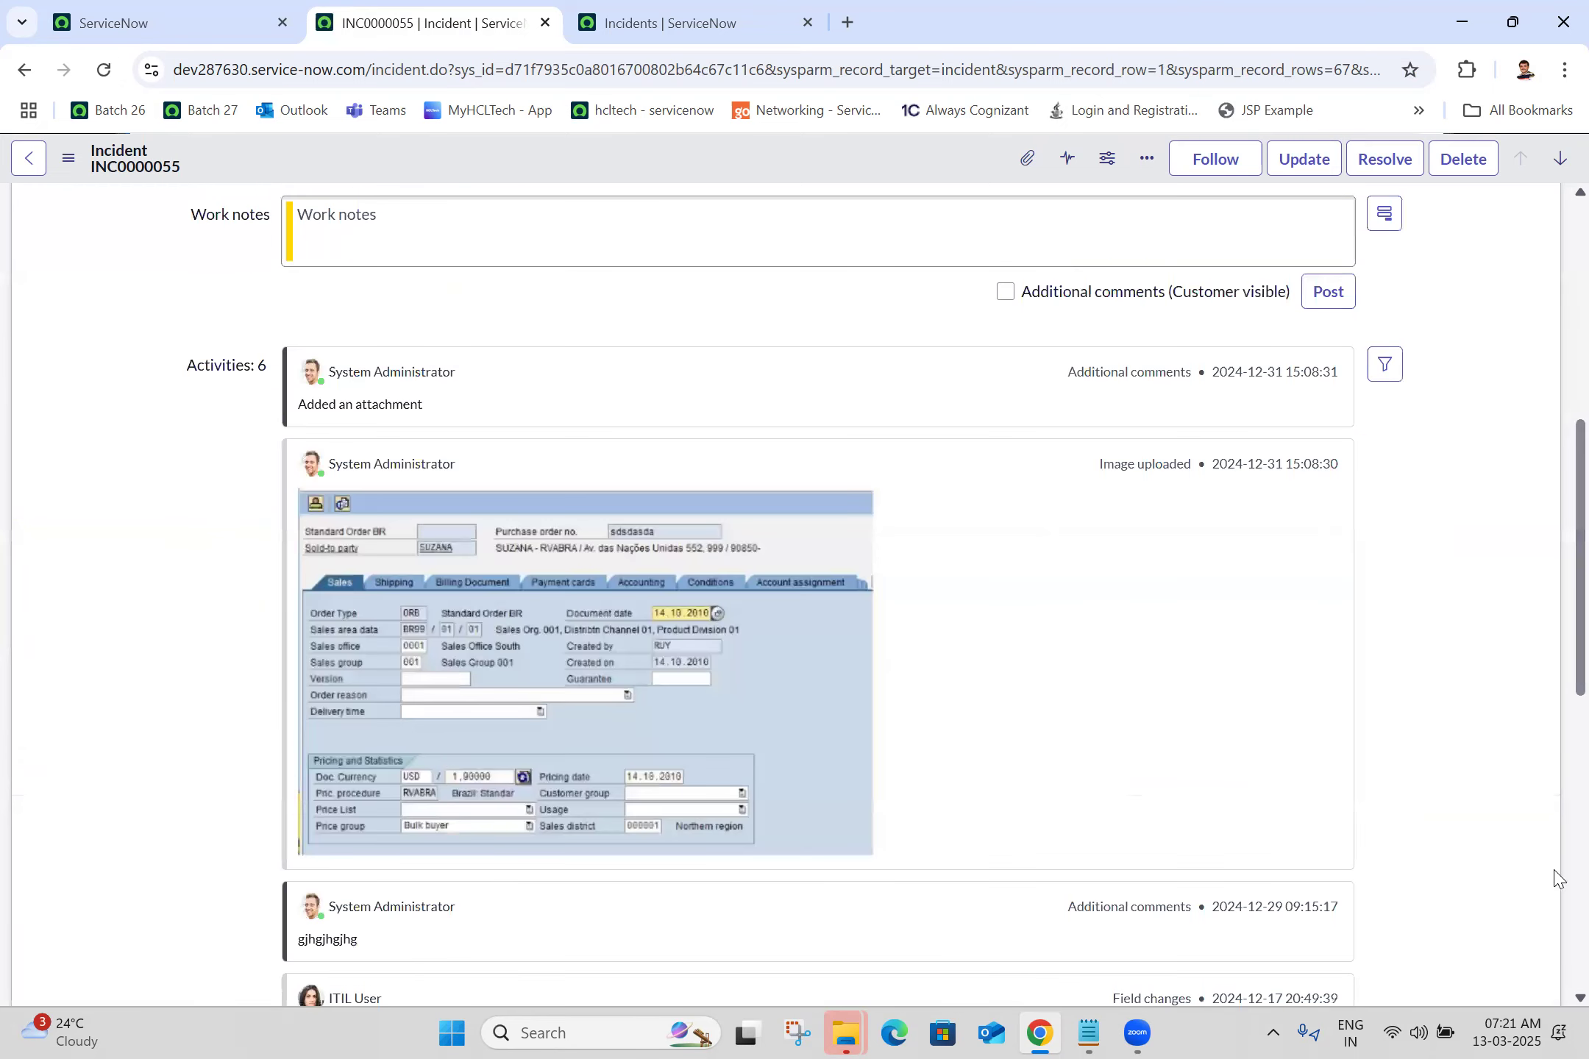
pyautogui.scroll(-10, 1557, 879)
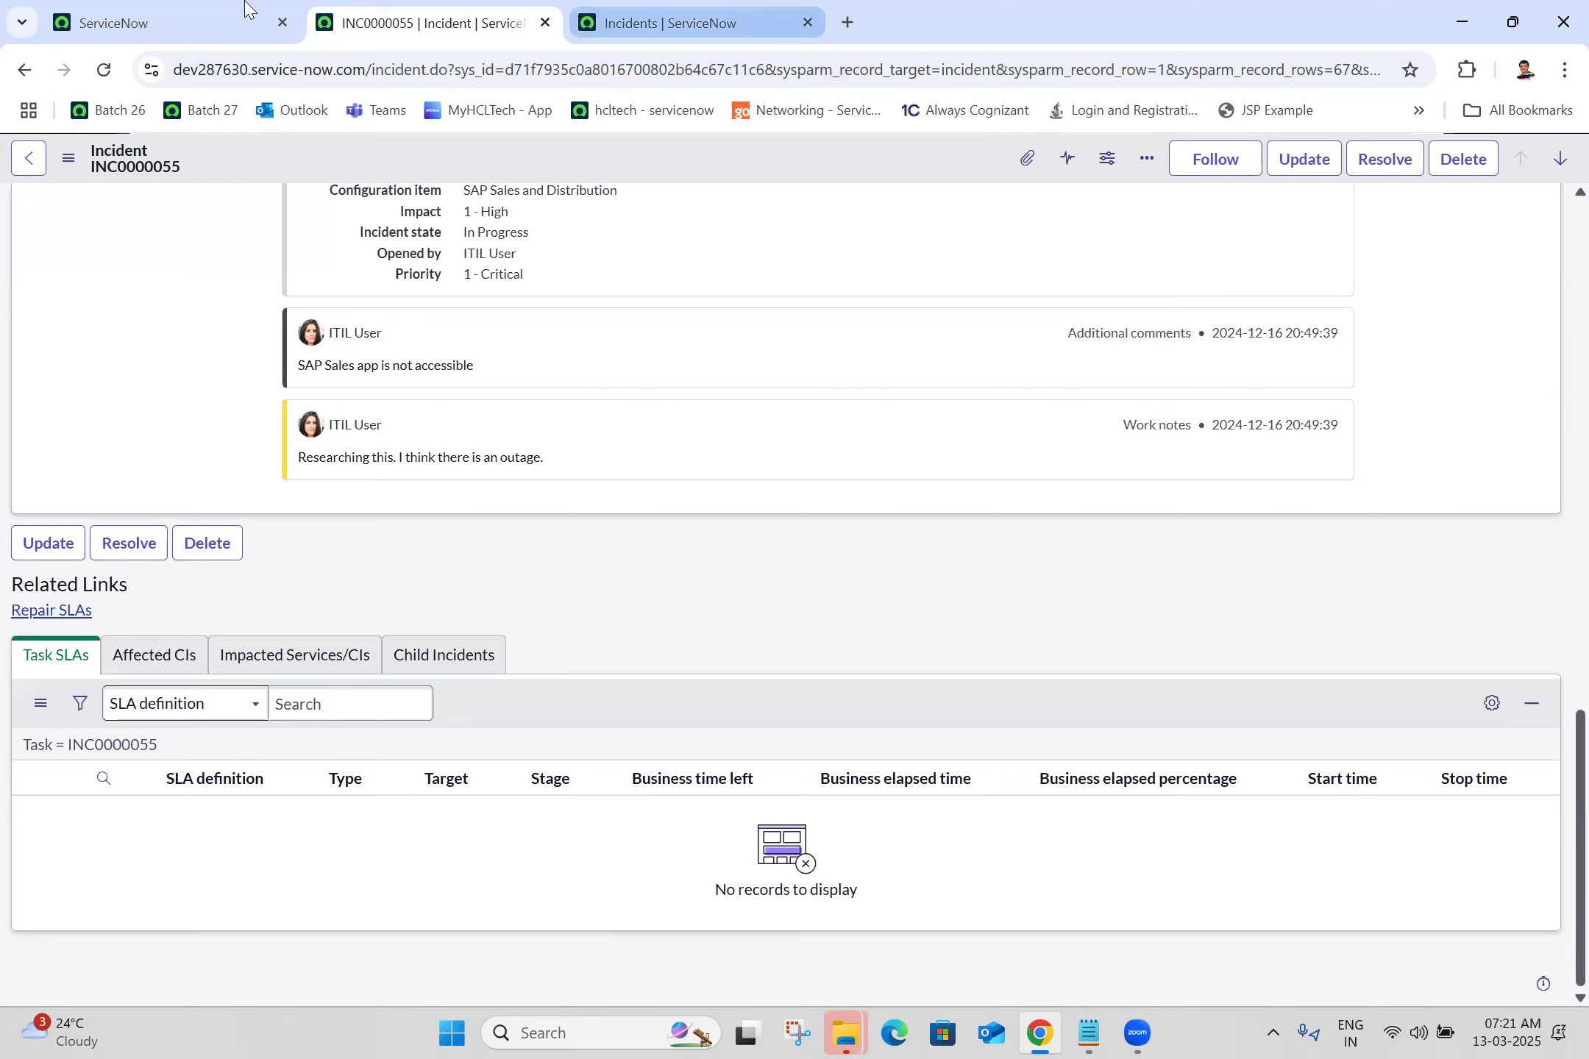
pyautogui.click(188, 11)
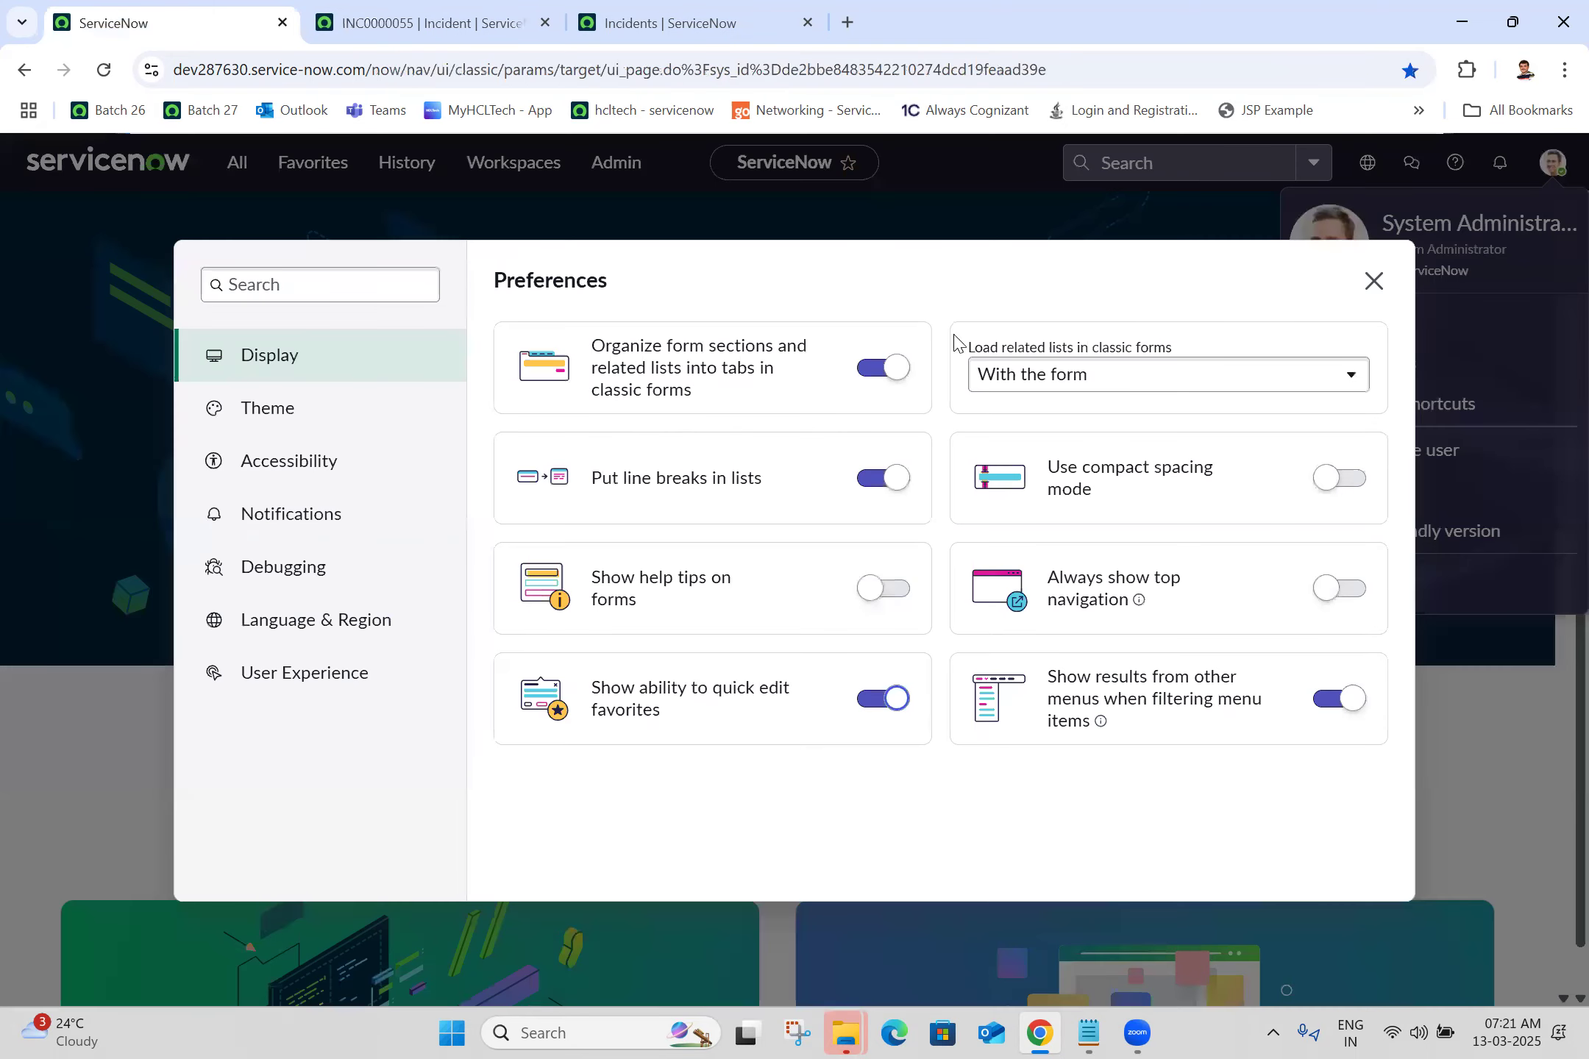
# Step: Set related lists in classic forms to load After the form loads, and reload incident INC0000055 to check how they appear
pyautogui.click(1055, 390)
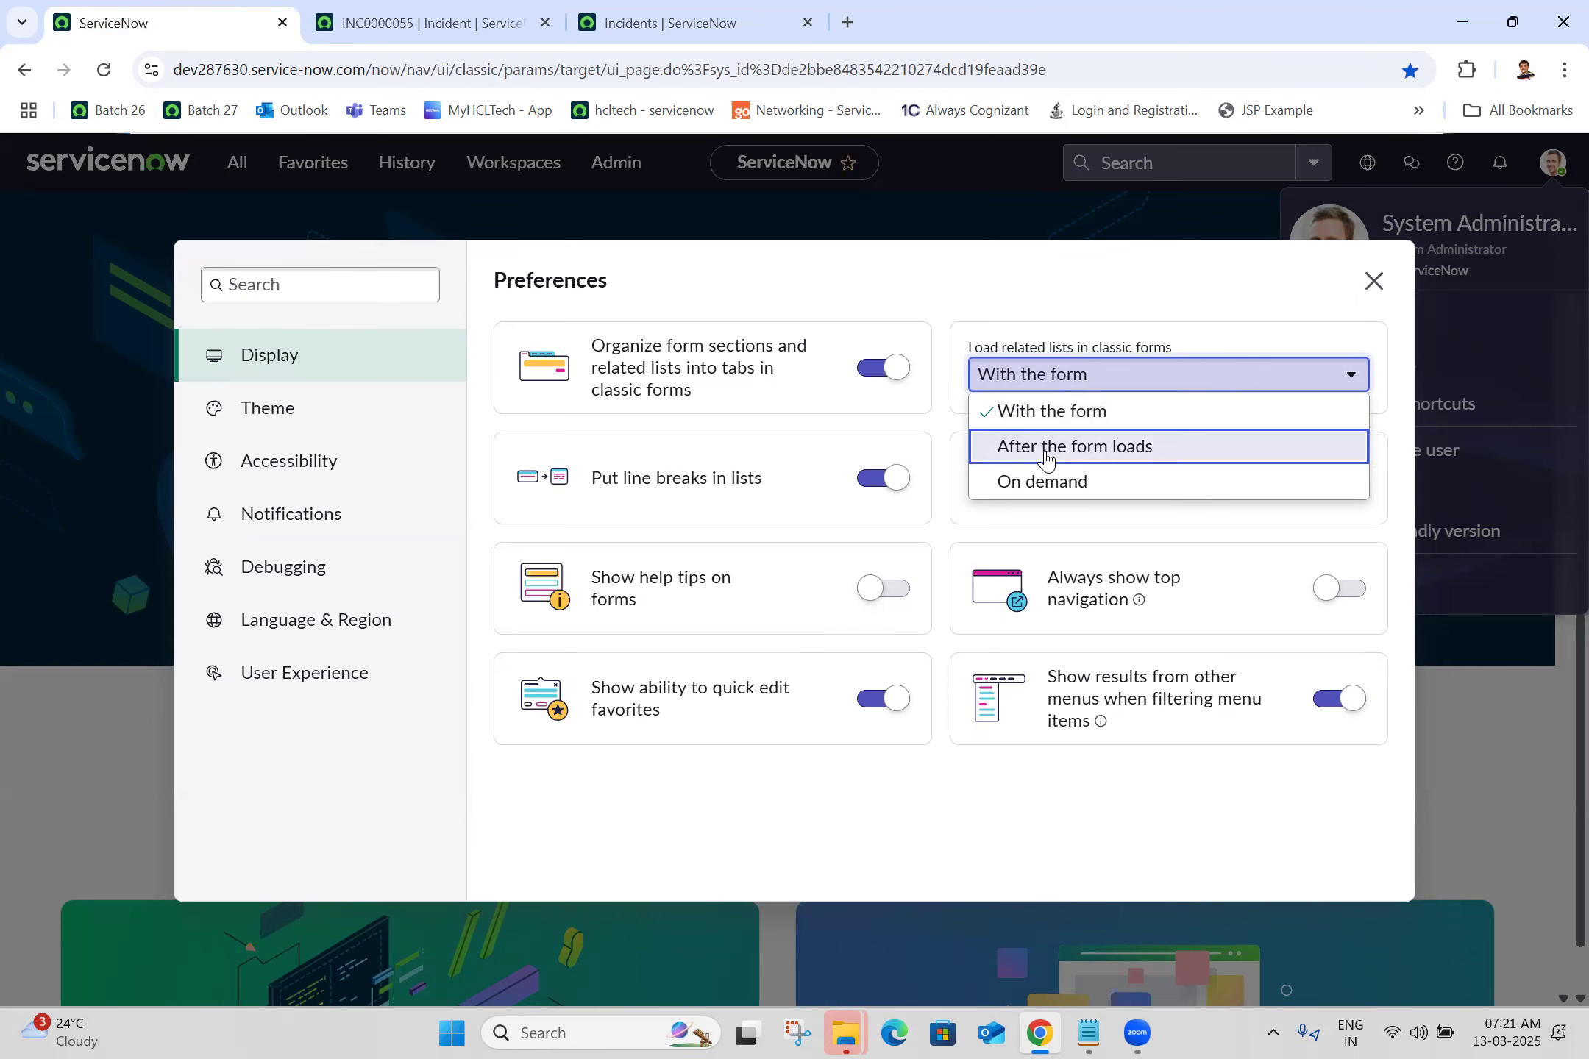
pyautogui.click(1047, 450)
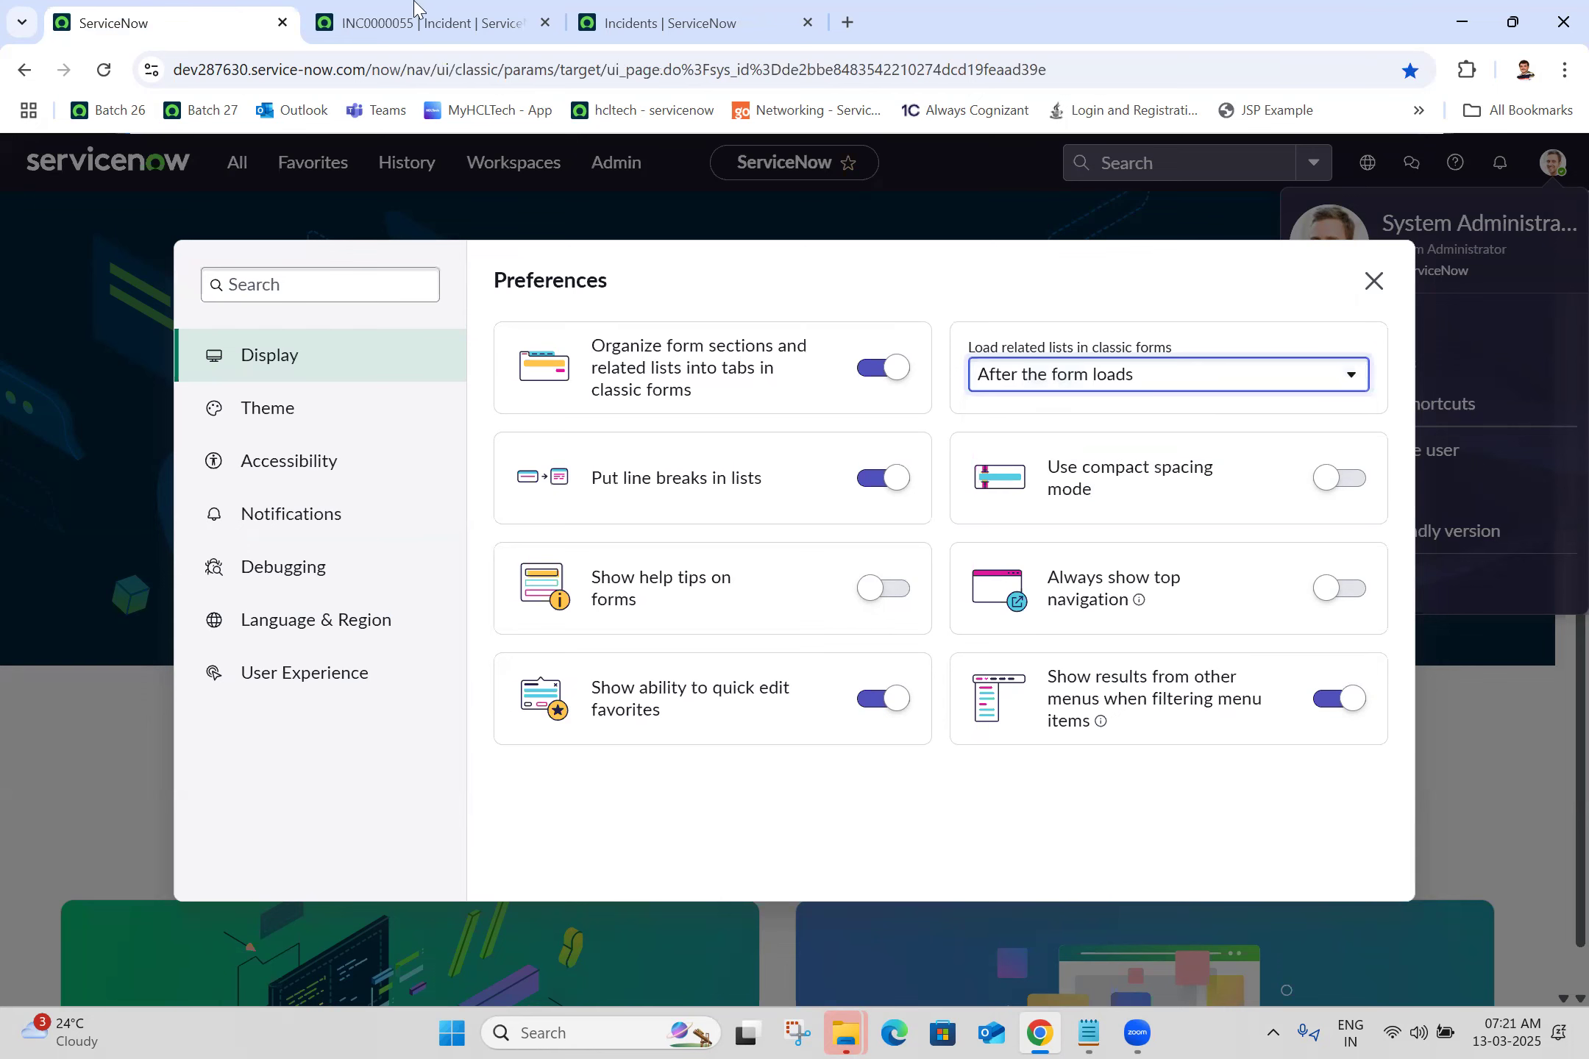
pyautogui.click(371, 26)
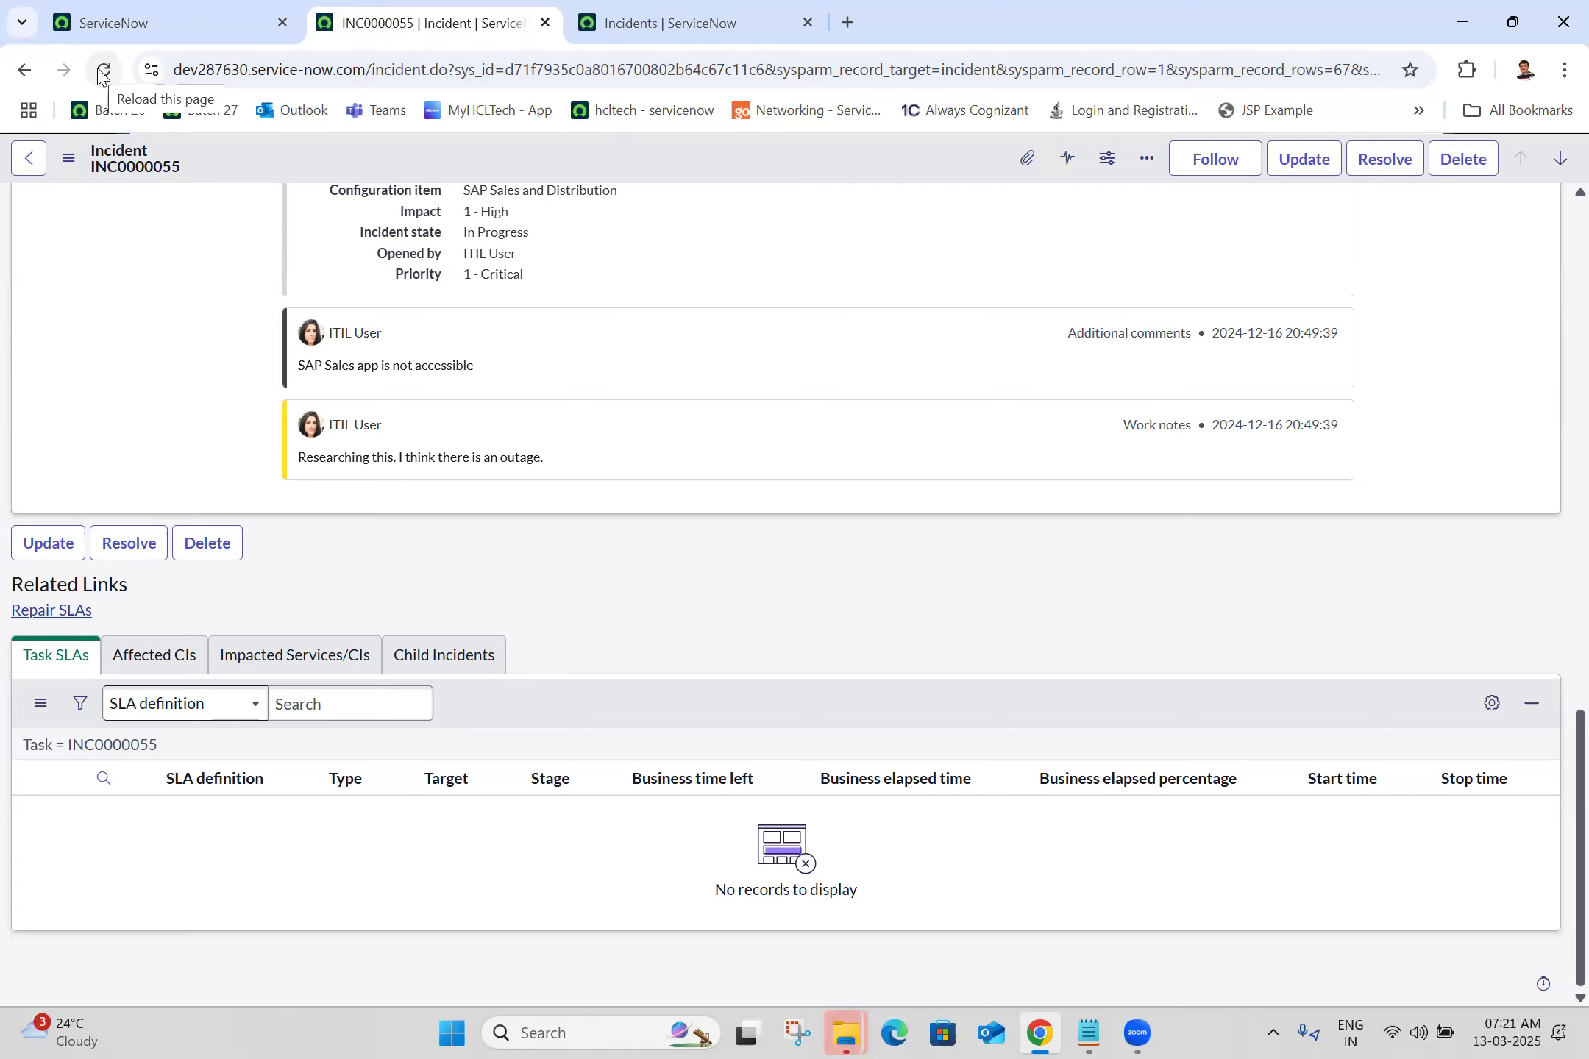
pyautogui.click(102, 73)
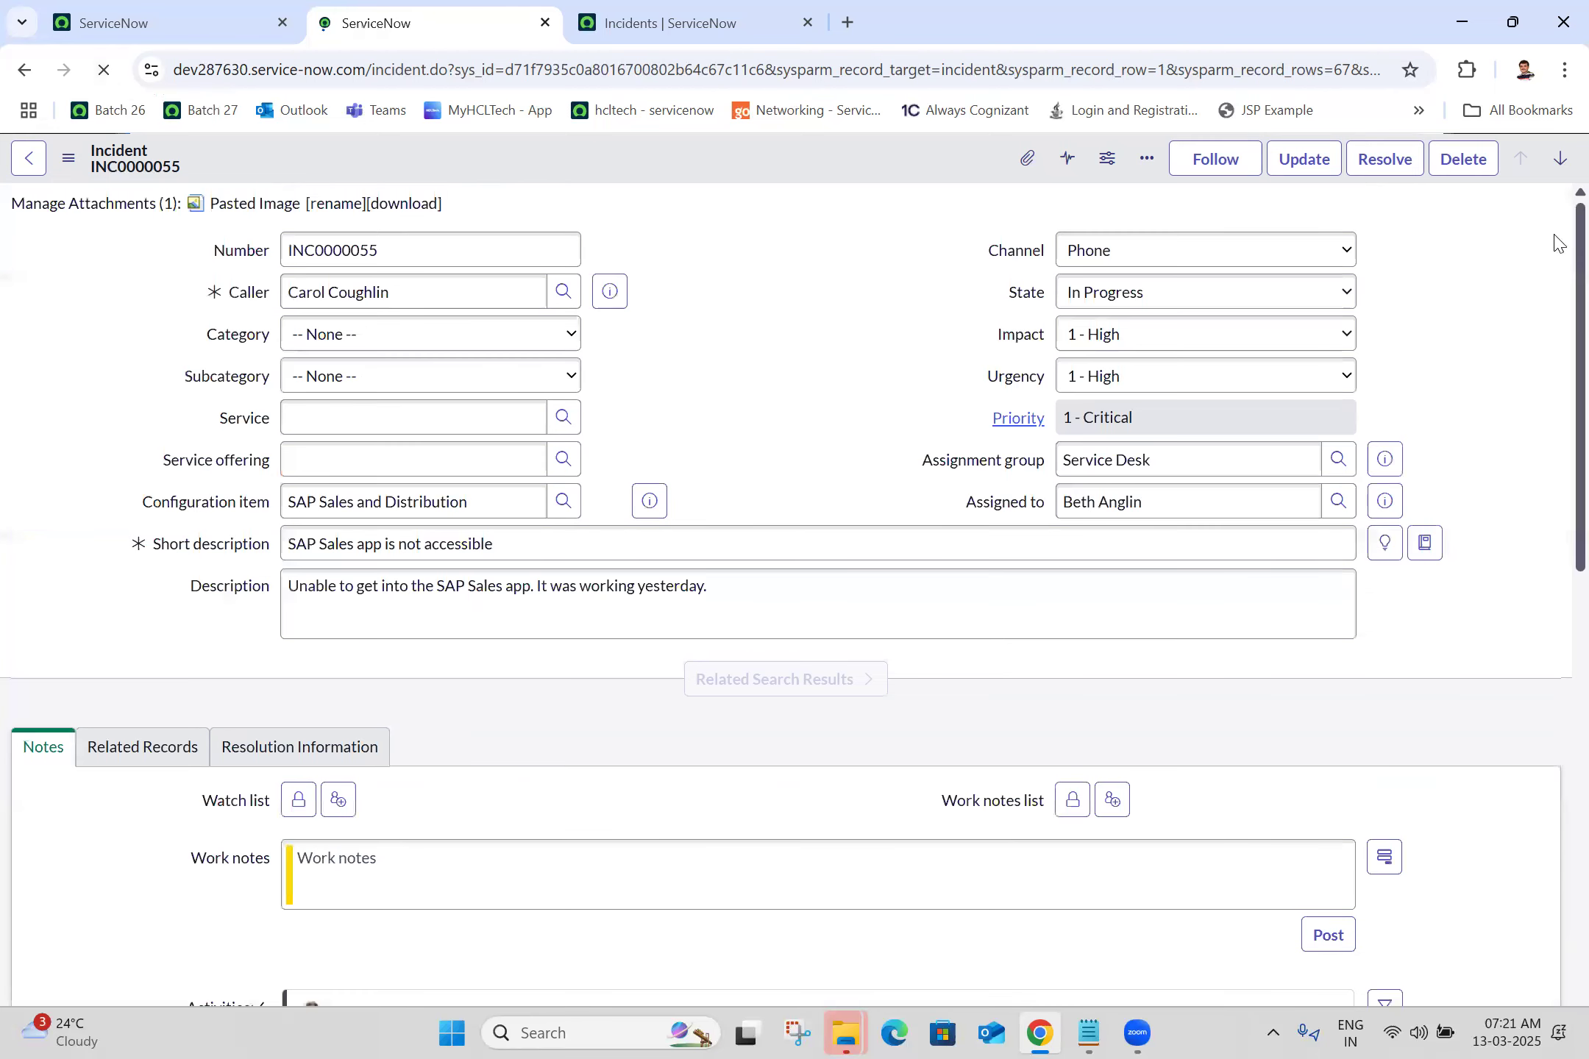
pyautogui.moveTo(1554, 244); pyautogui.dragTo(1554, 1024)
pyautogui.scroll(-5, 1558, 868)
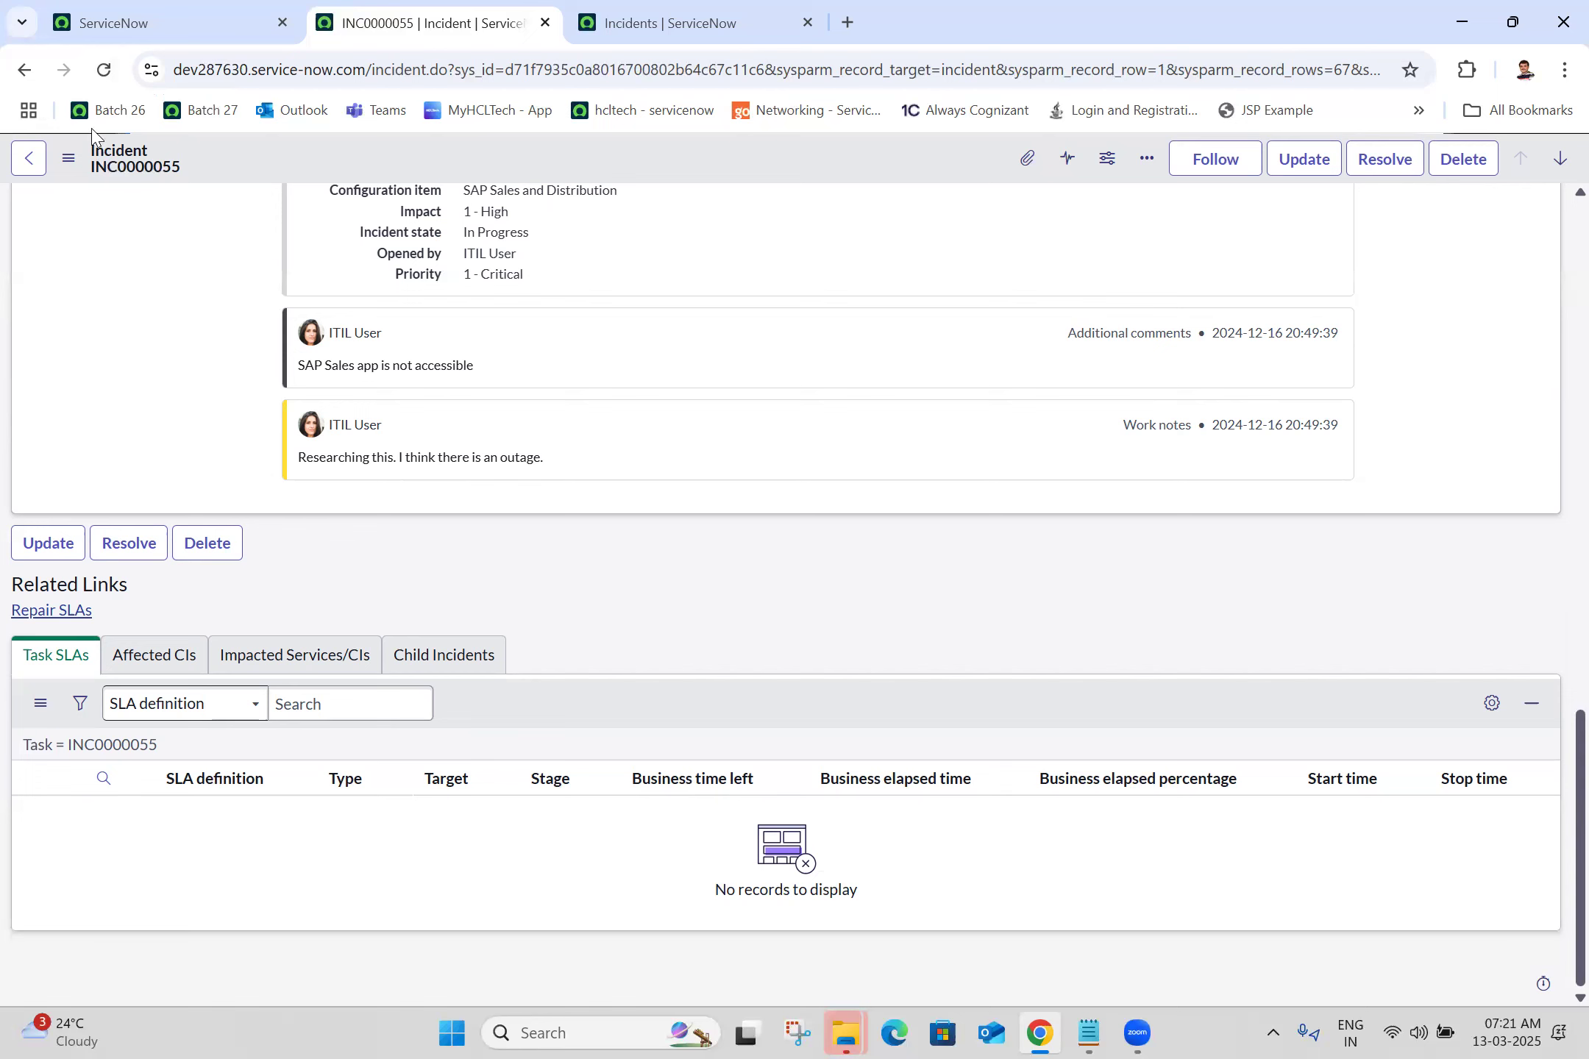
pyautogui.click(105, 72)
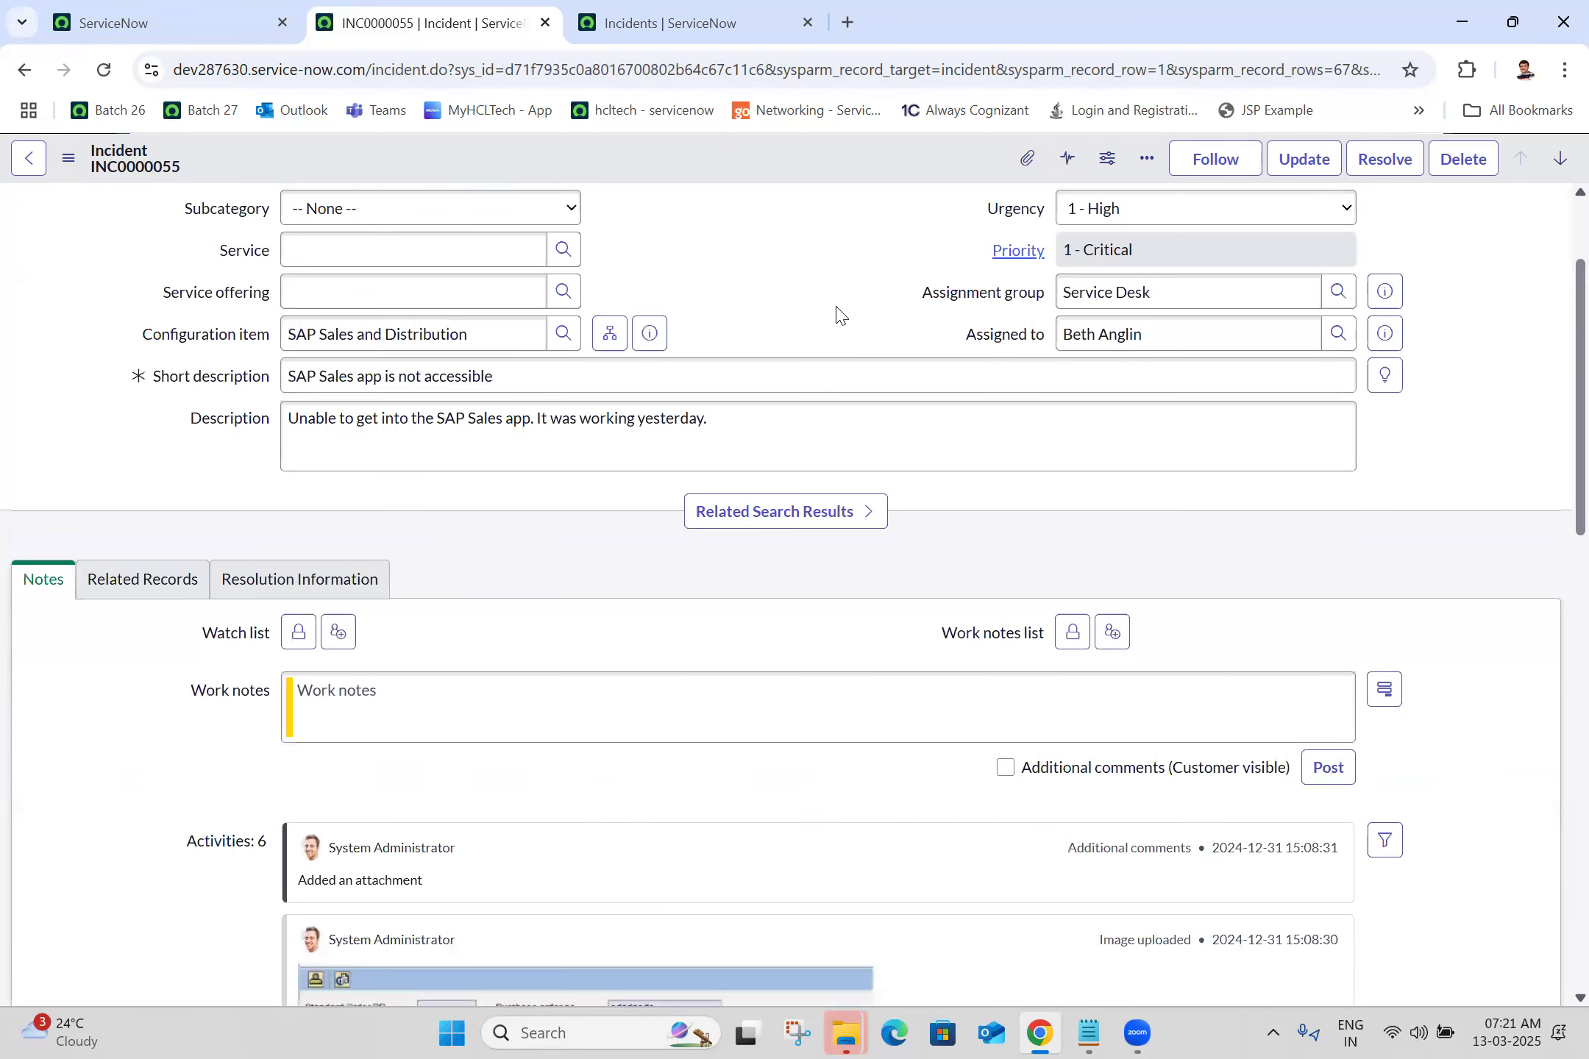
# Step: Set related lists in classic forms to load On demand, close the preferences and reload the home page
pyautogui.click(128, 9)
pyautogui.click(1110, 382)
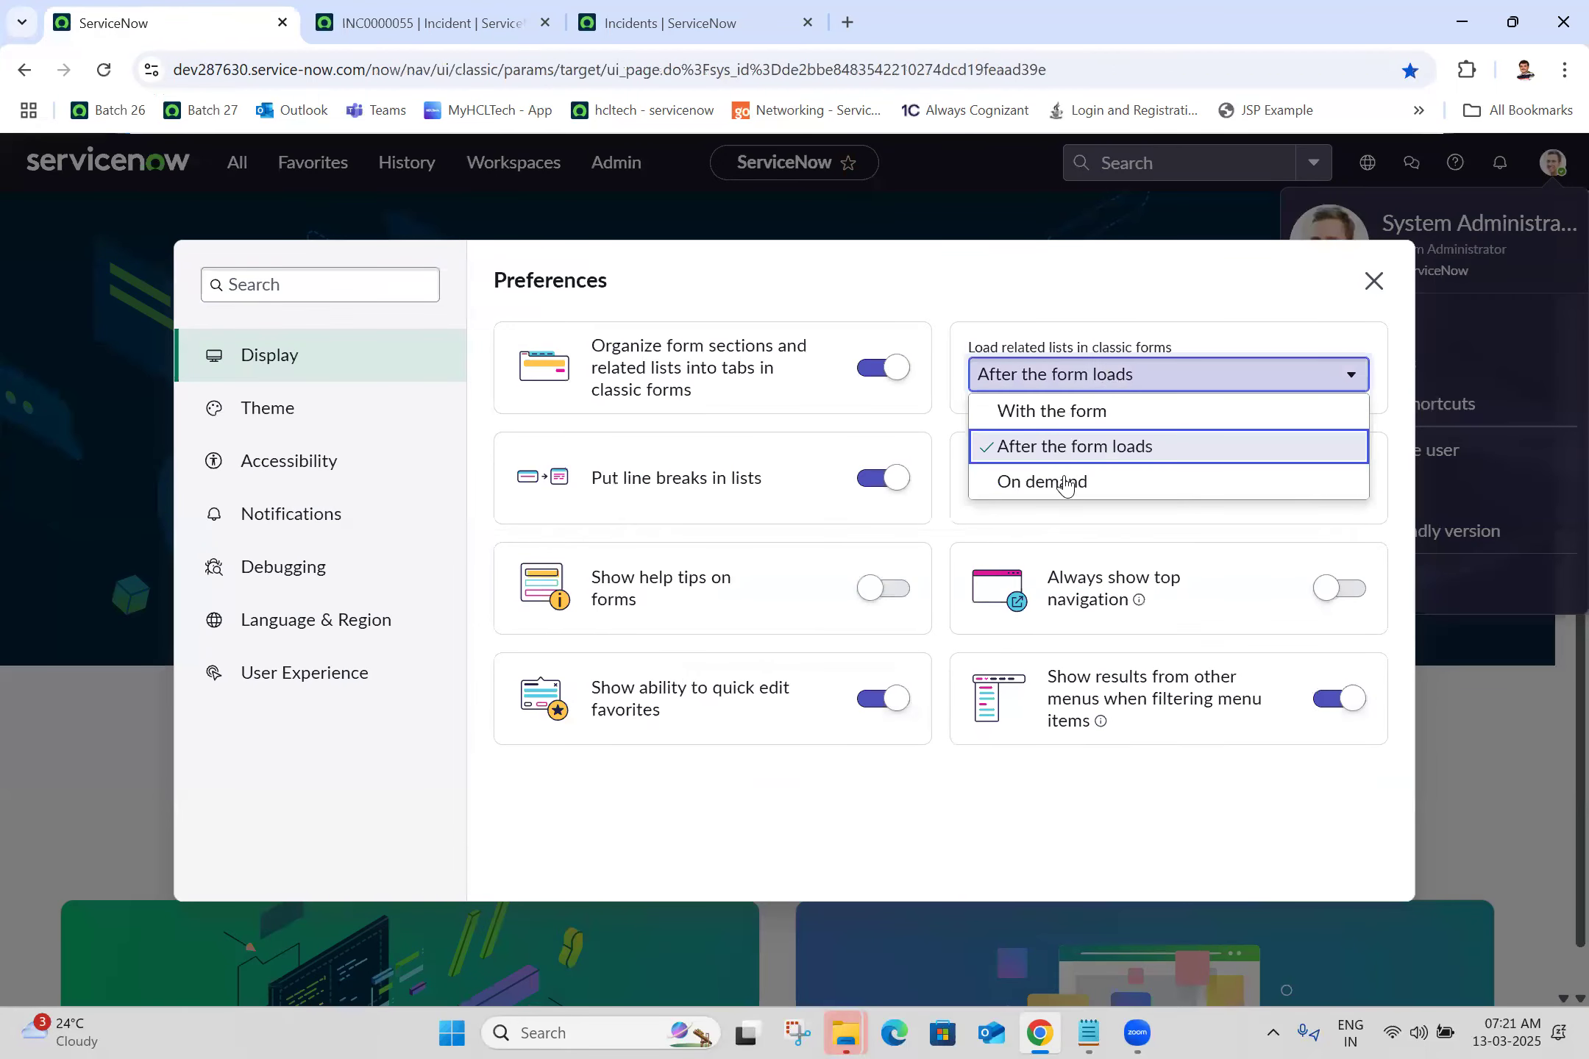
pyautogui.click(1068, 480)
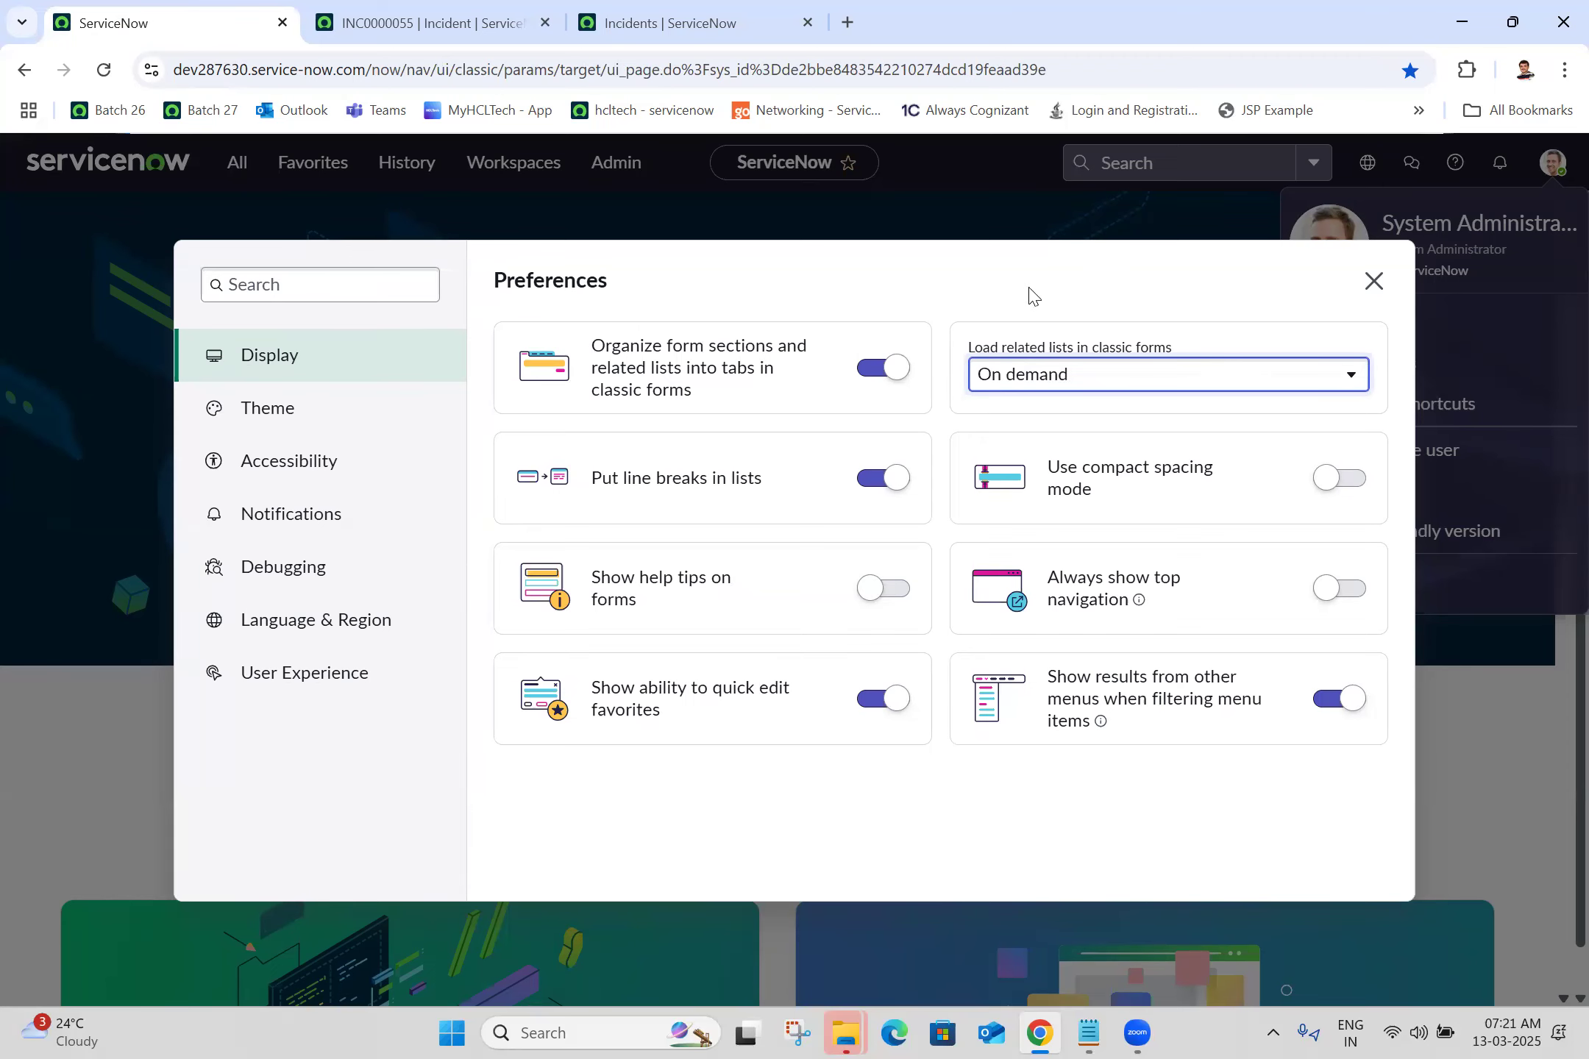
pyautogui.hotkey('ctrl', 'Tab')
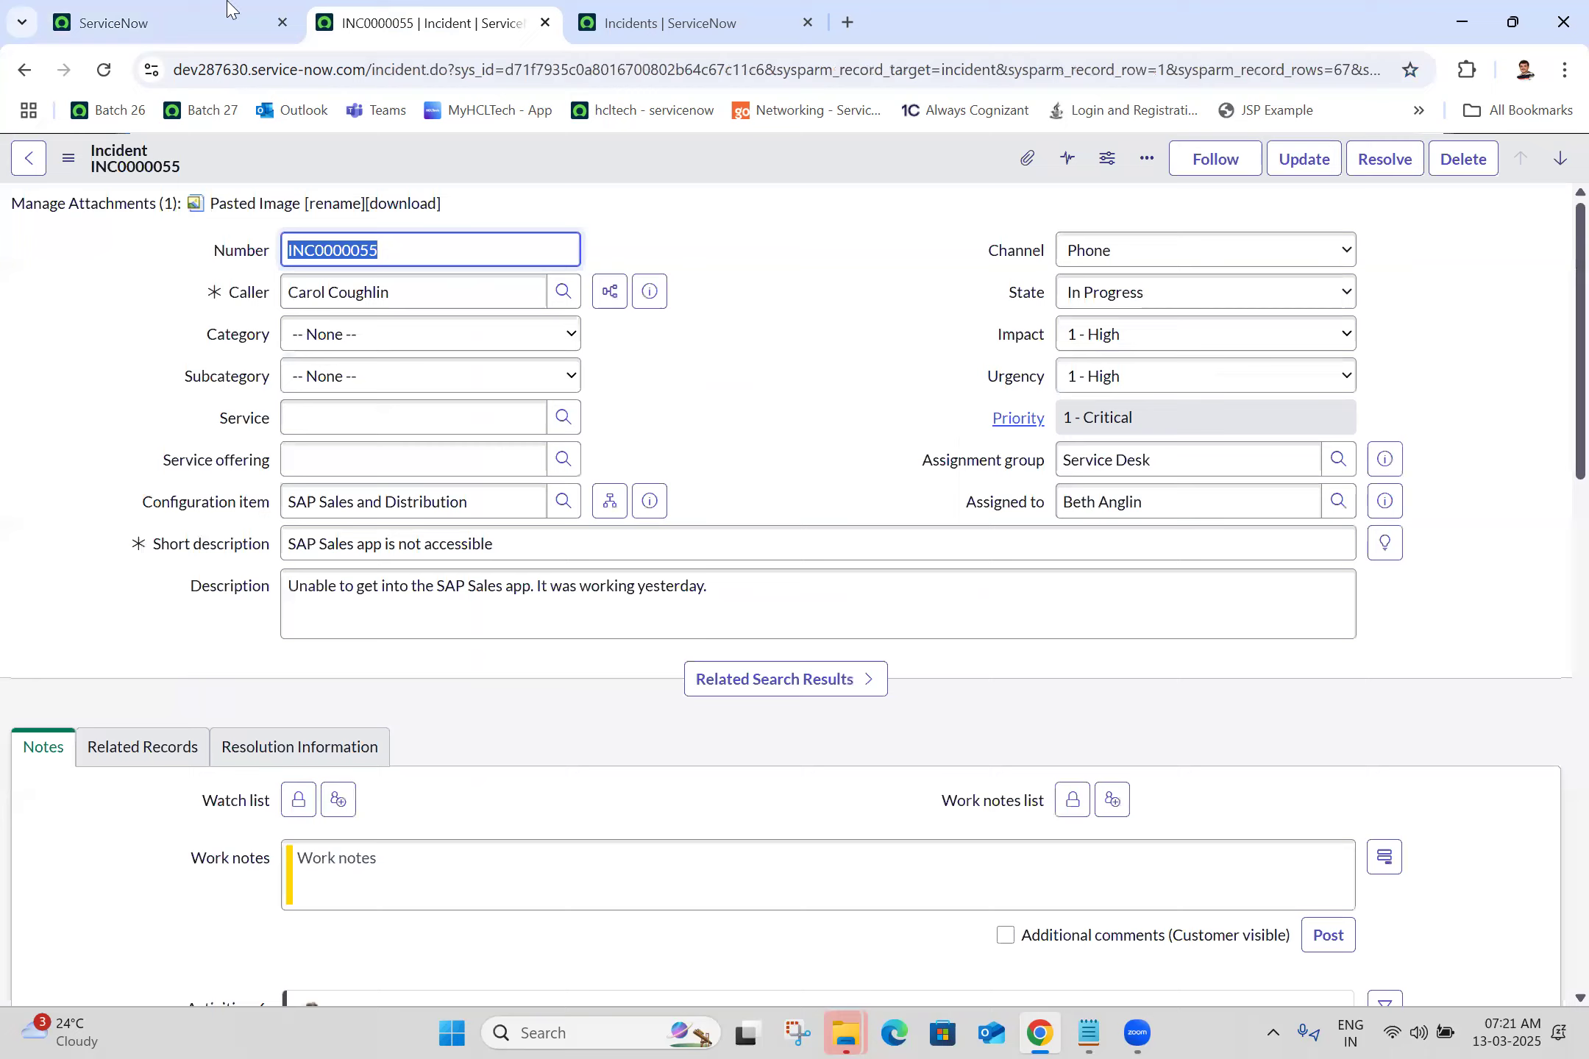
pyautogui.click(100, 9)
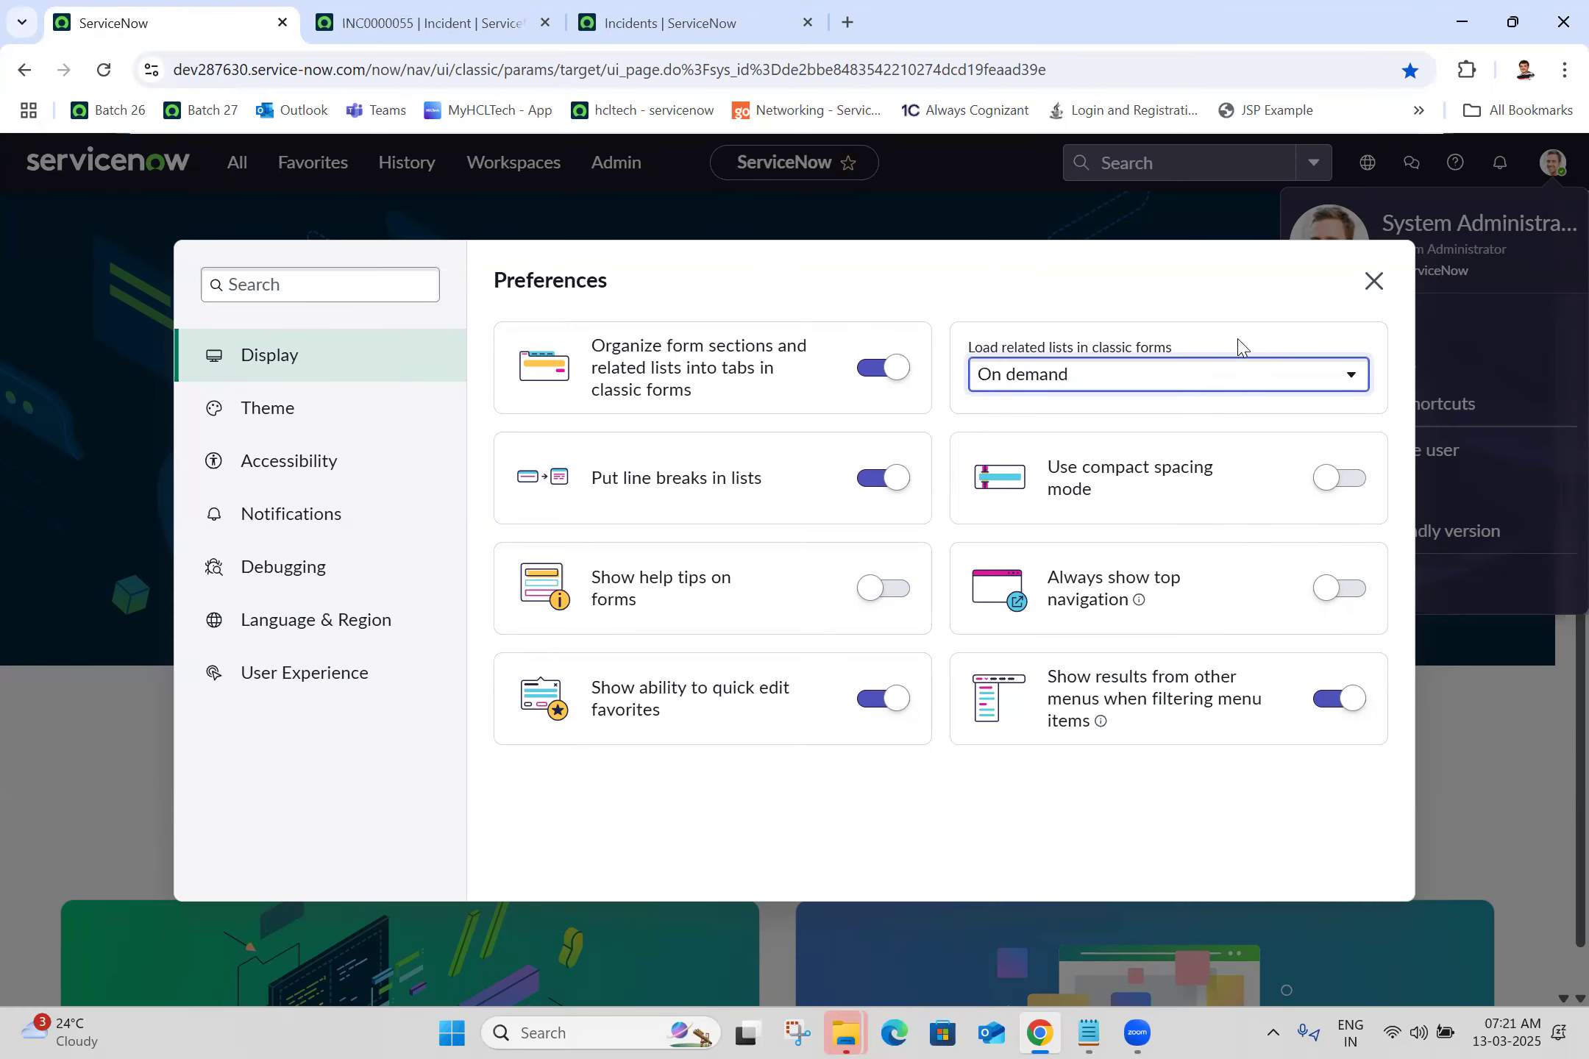
pyautogui.click(1373, 285)
pyautogui.click(104, 70)
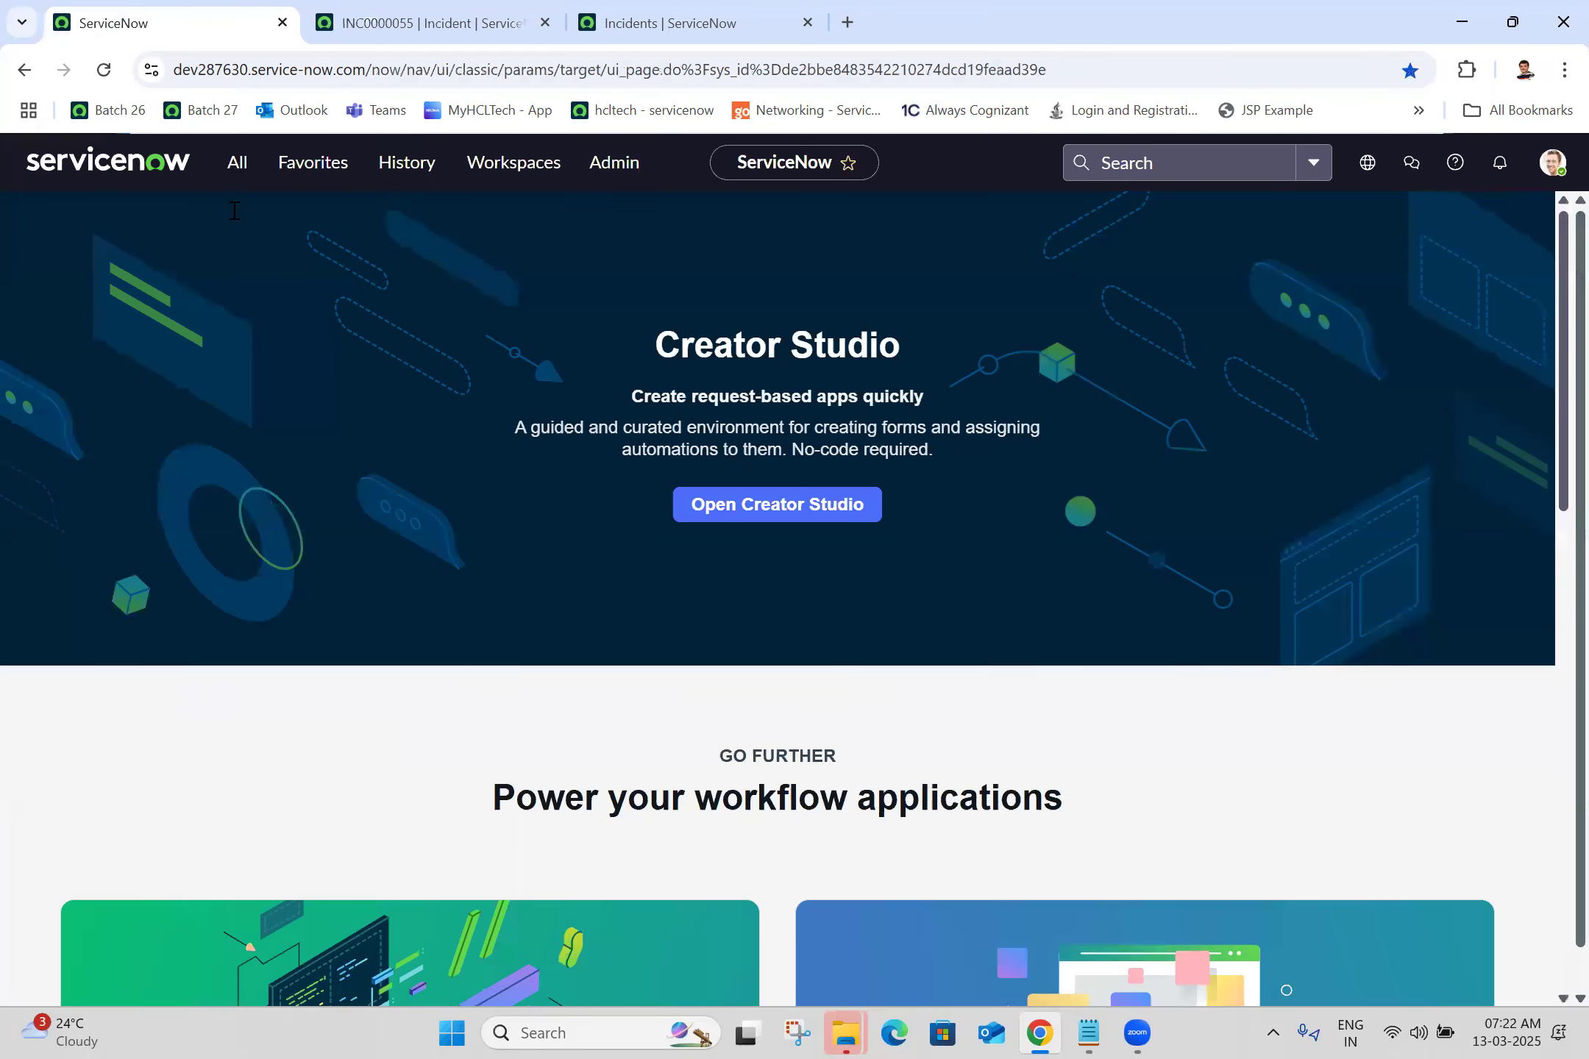
# Step: Find the list of all change requests, open it separately, and open CHG0040007 to examine how its related lists load
pyautogui.click(236, 163)
pyautogui.write('change')
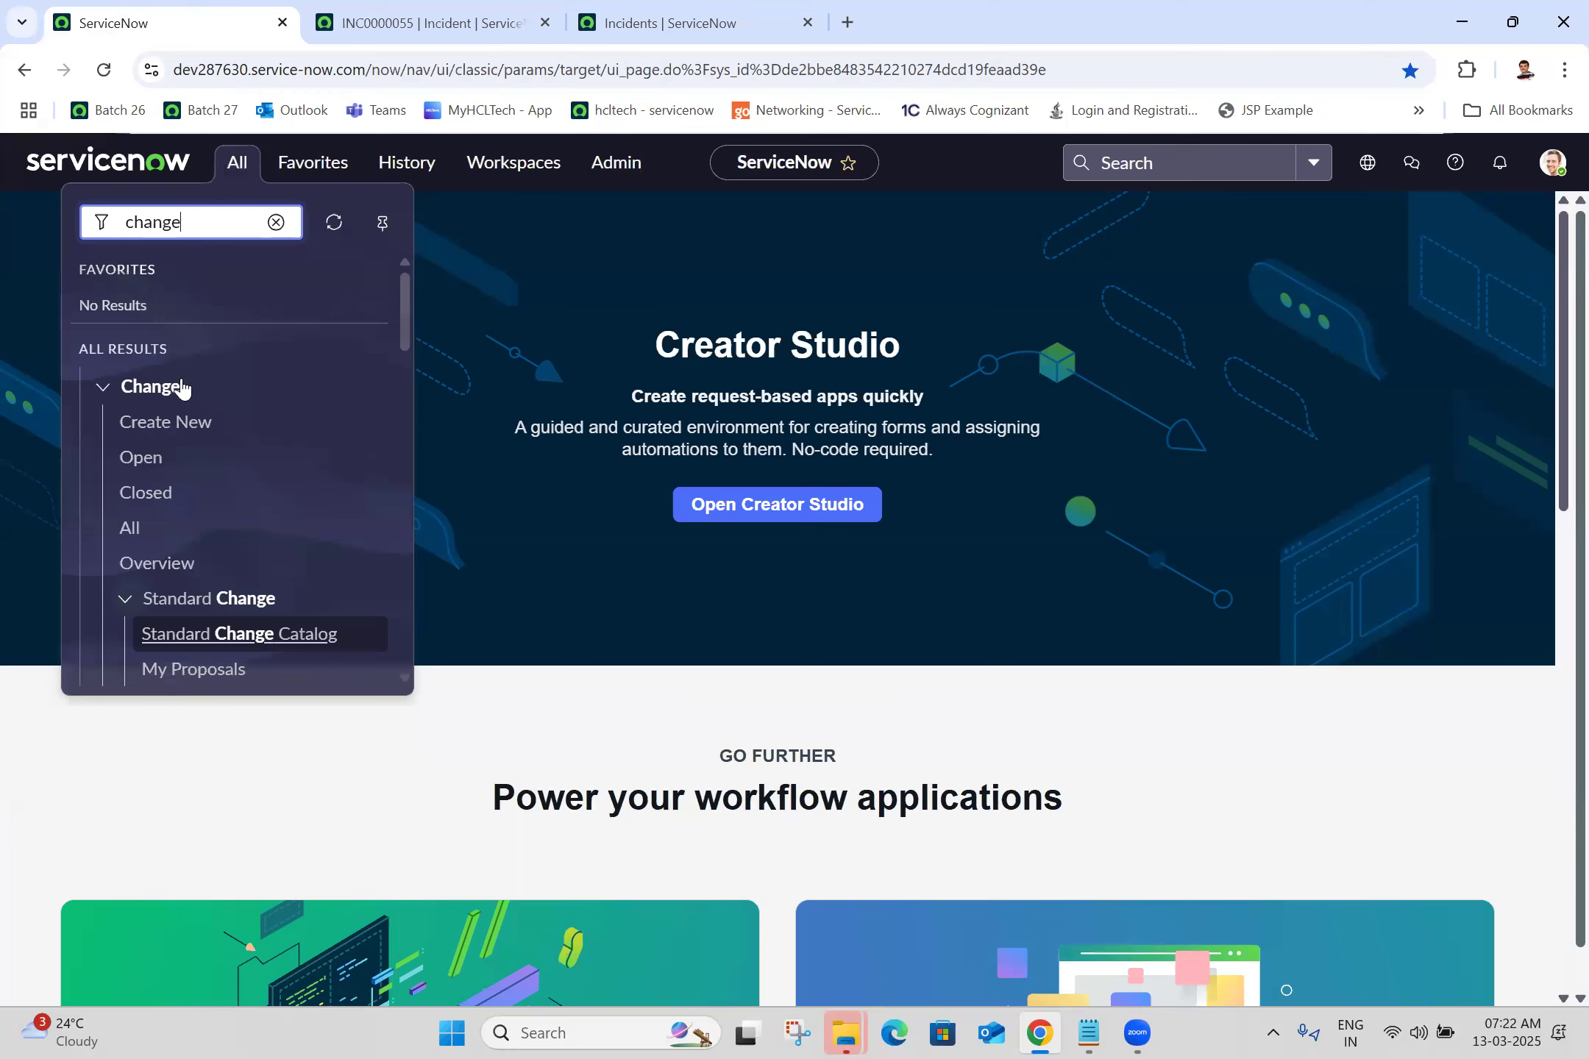
pyautogui.keyDown('ctrl'); pyautogui.click(137, 528); pyautogui.keyUp('ctrl')
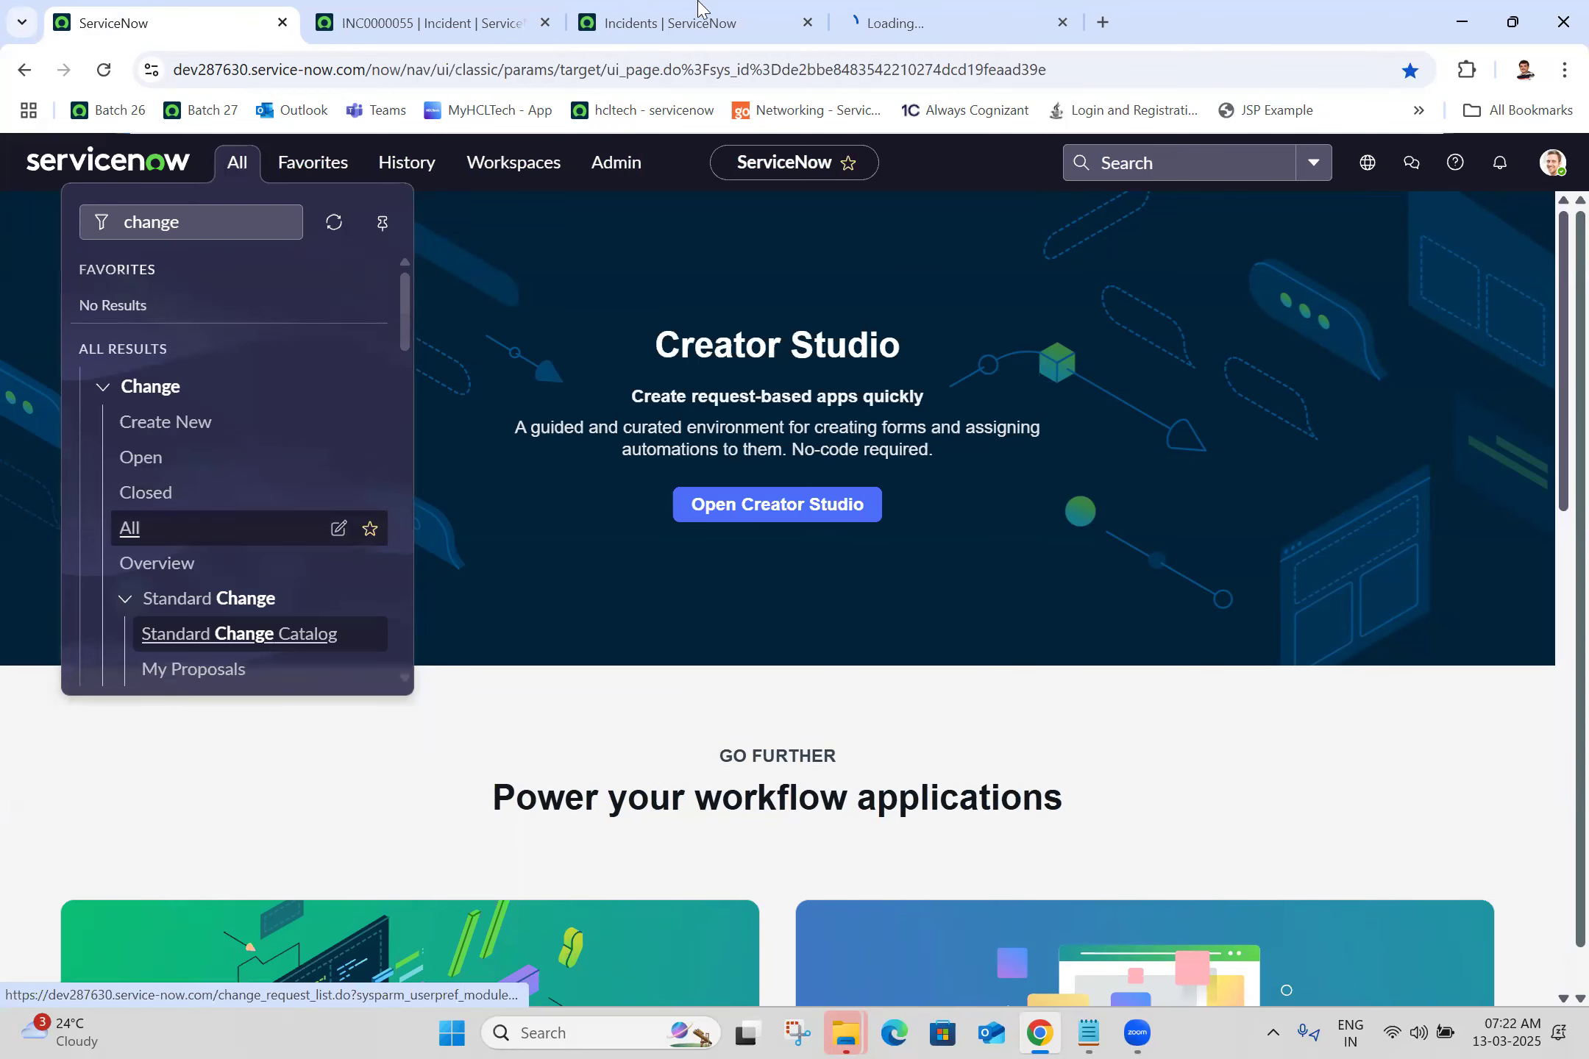
pyautogui.click(986, 7)
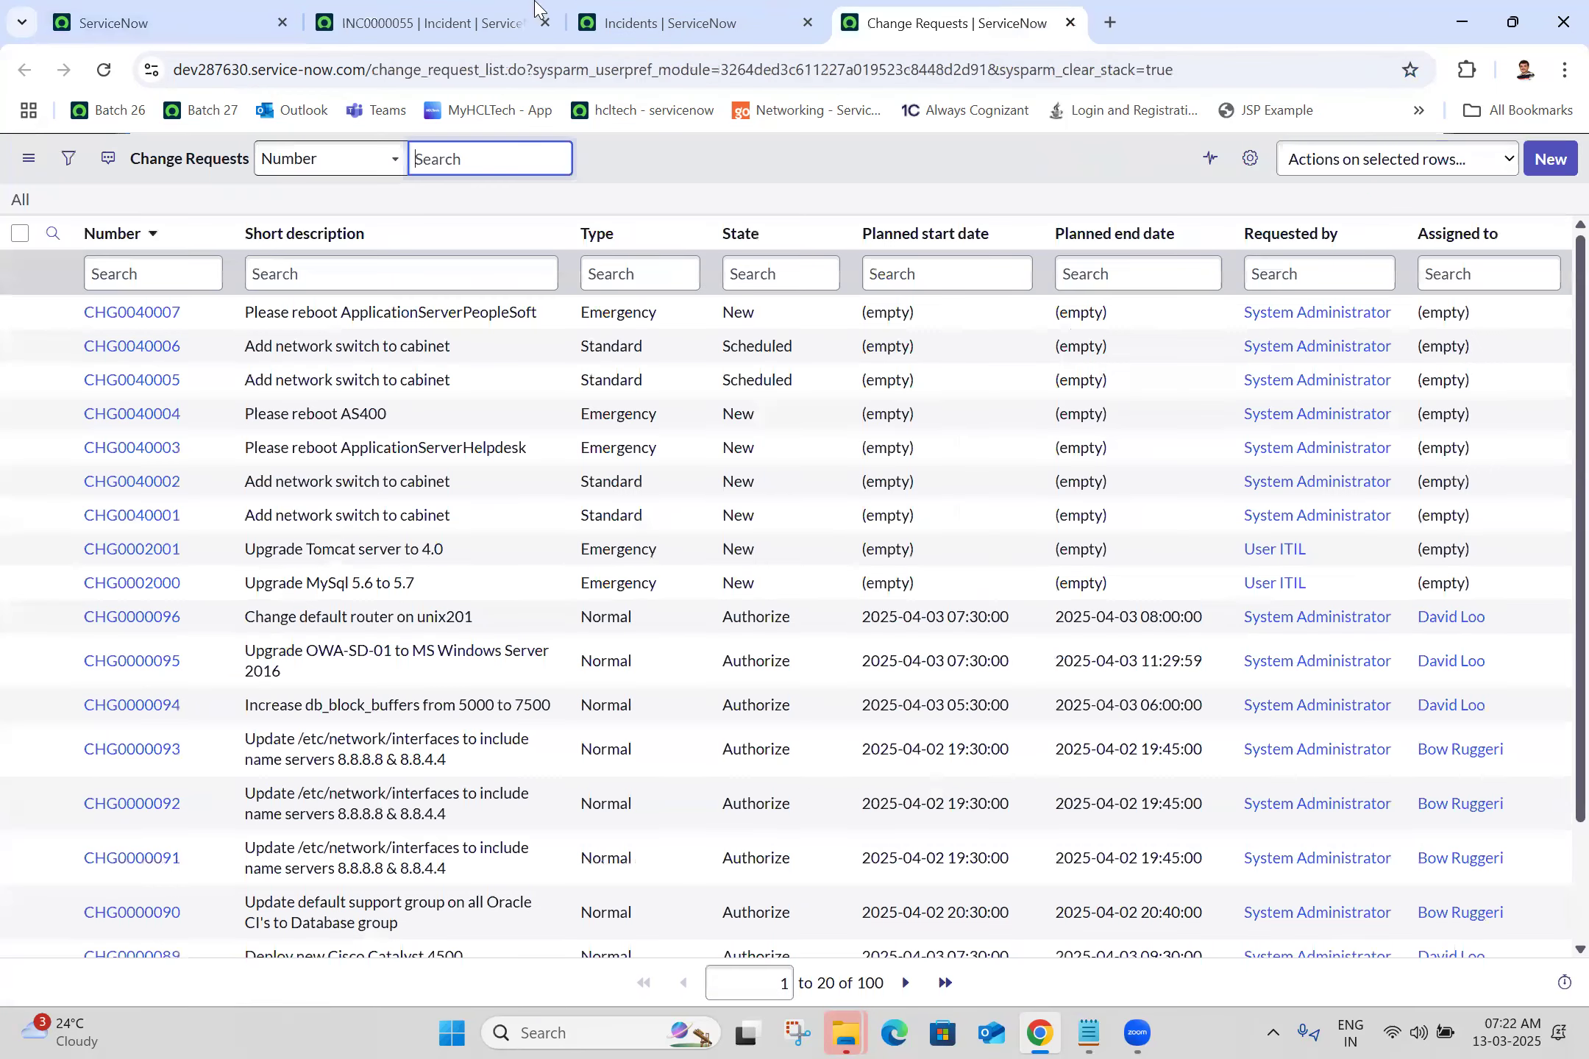
pyautogui.click(155, 319)
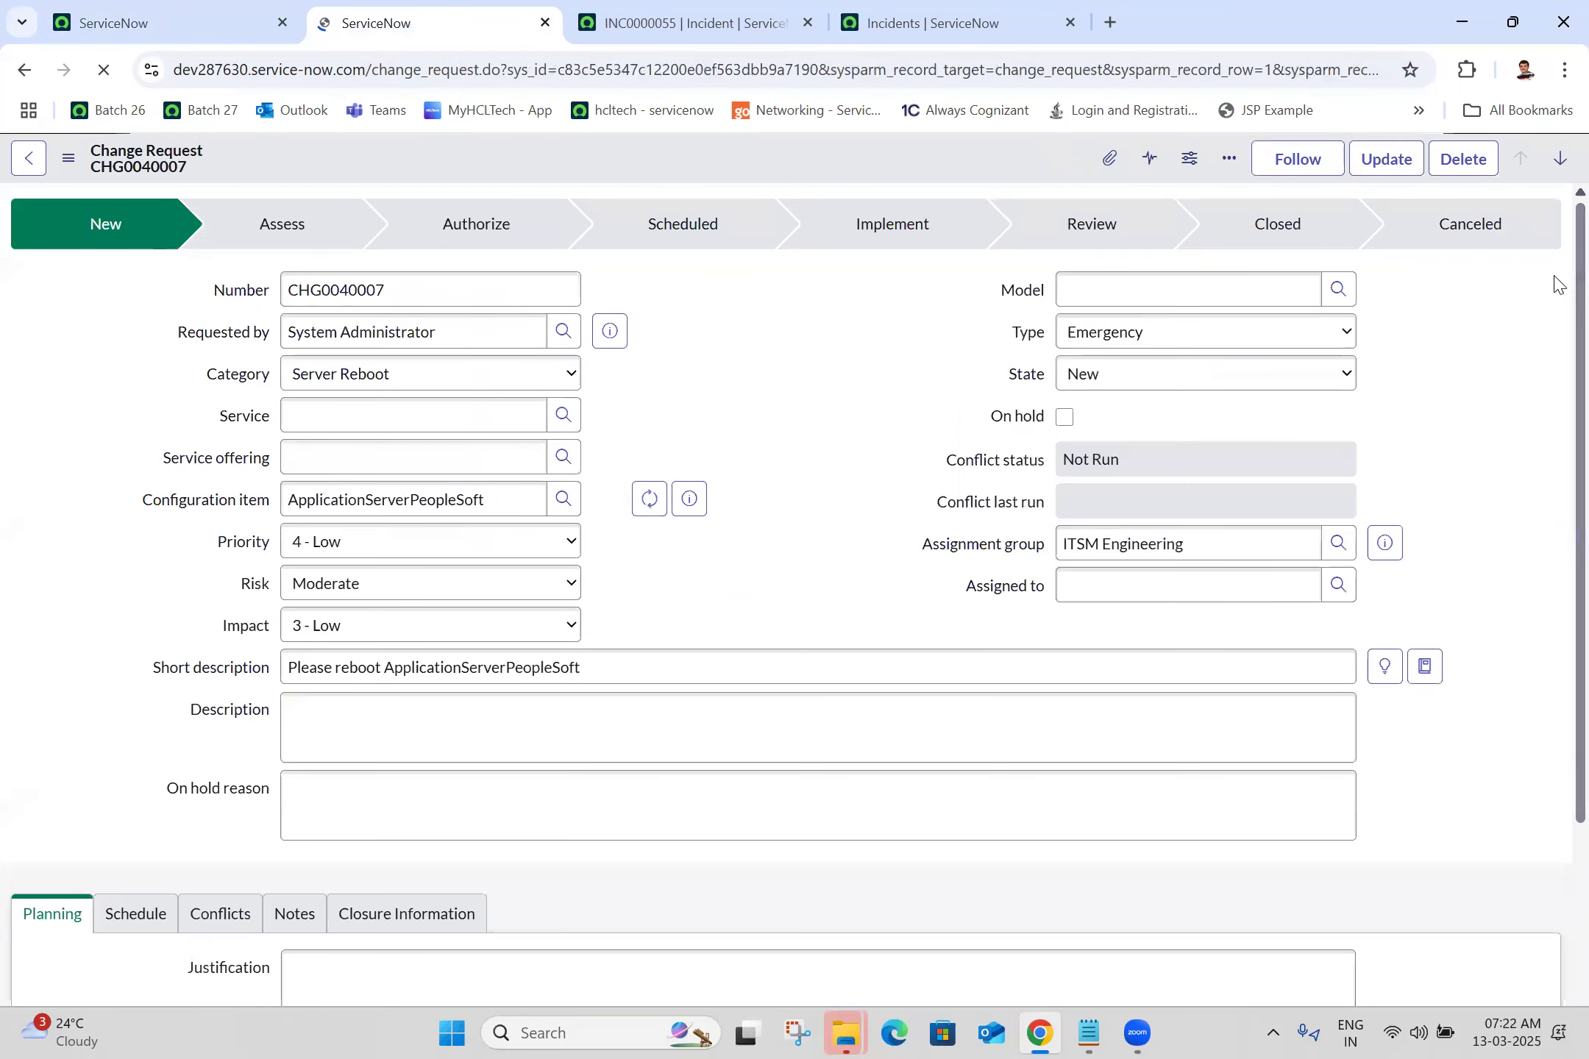
pyautogui.scroll(-5, 1557, 809)
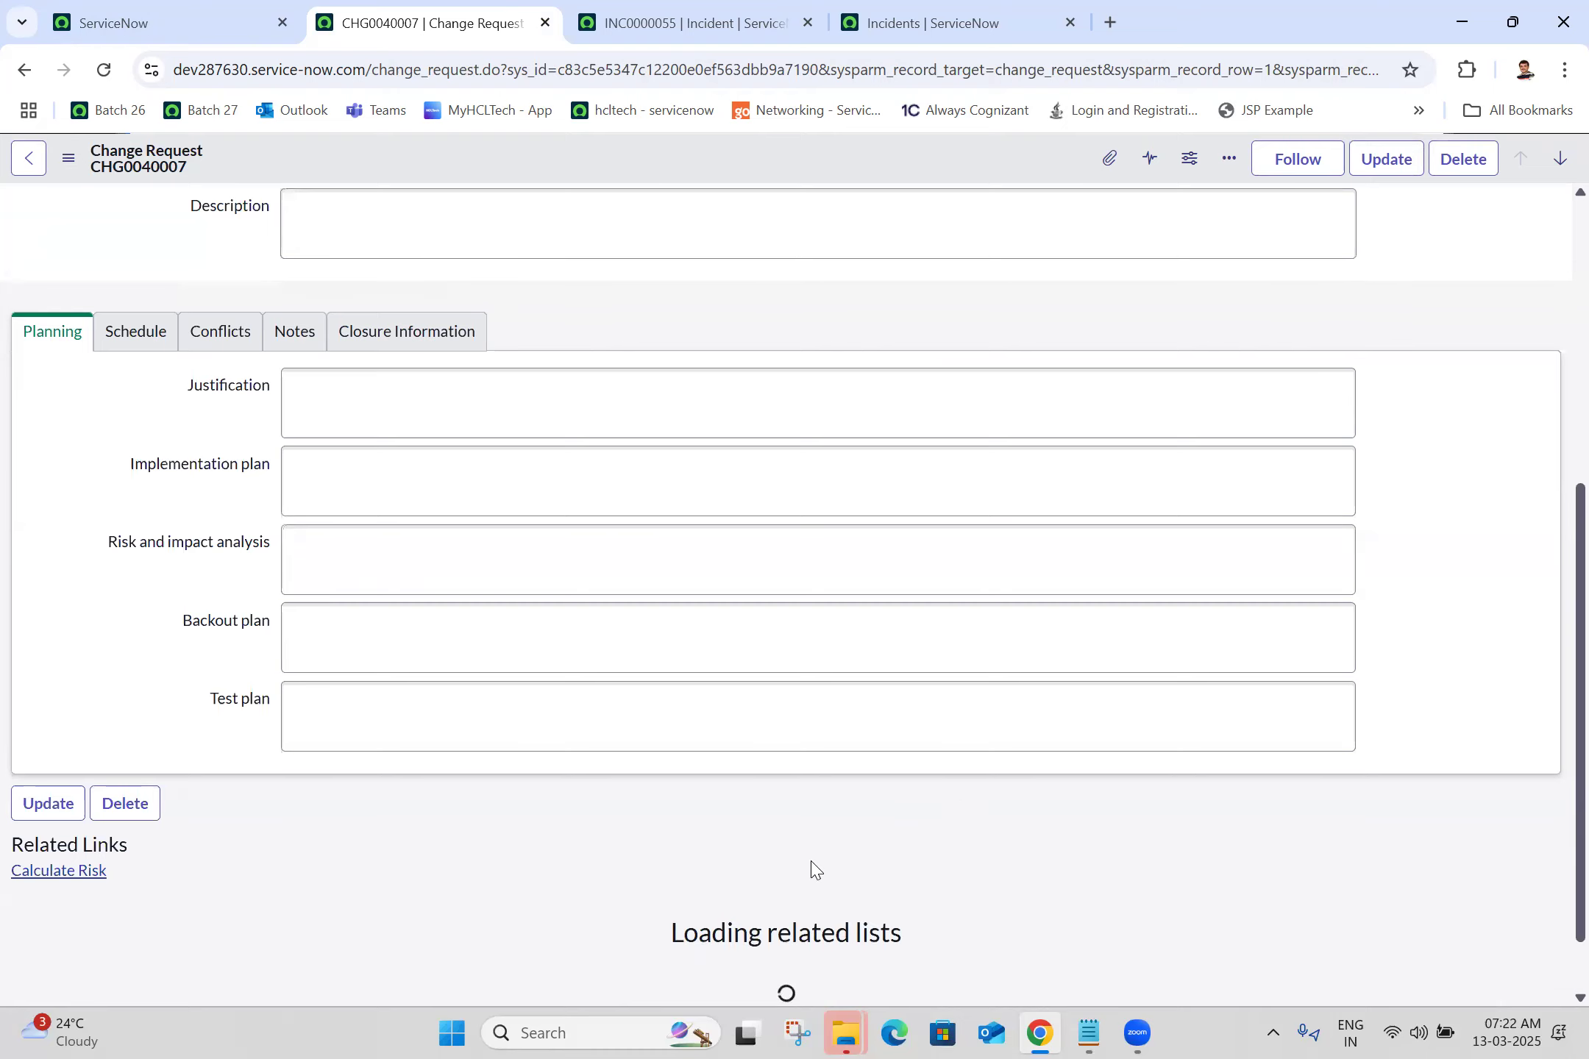
pyautogui.moveTo(1580, 482); pyautogui.dragTo(1579, 1)
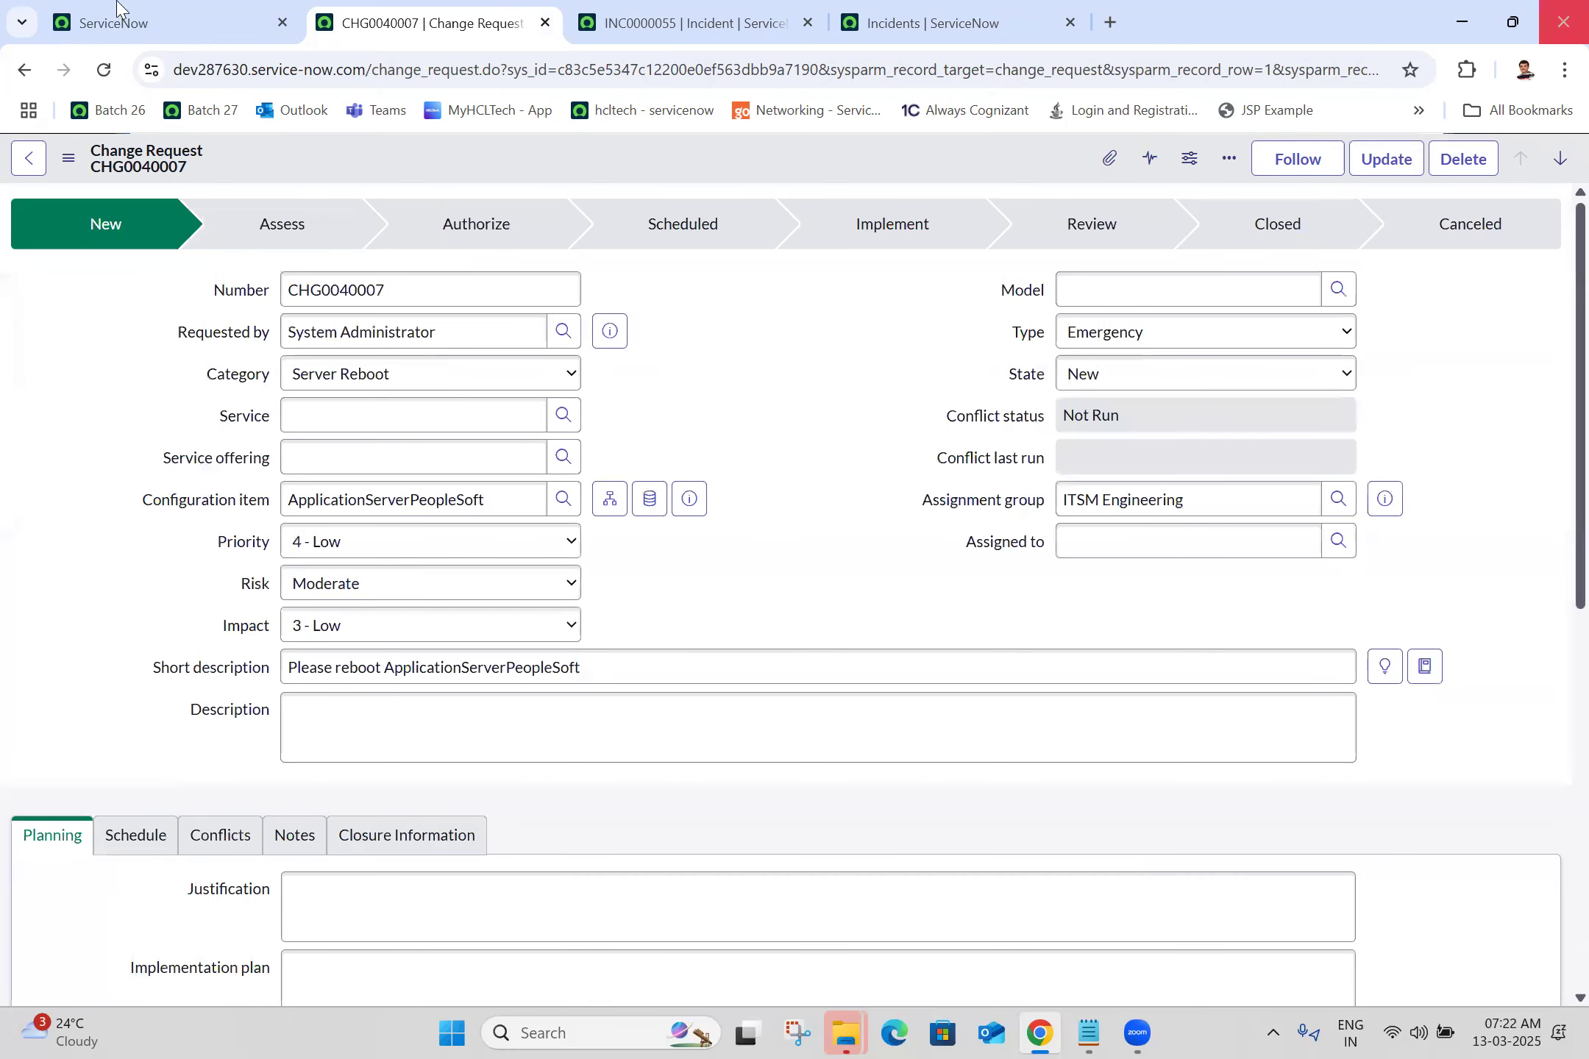
# Step: Reopen the Display preferences and set related lists in classic forms to load With the form
pyautogui.click(122, 13)
pyautogui.click(1551, 168)
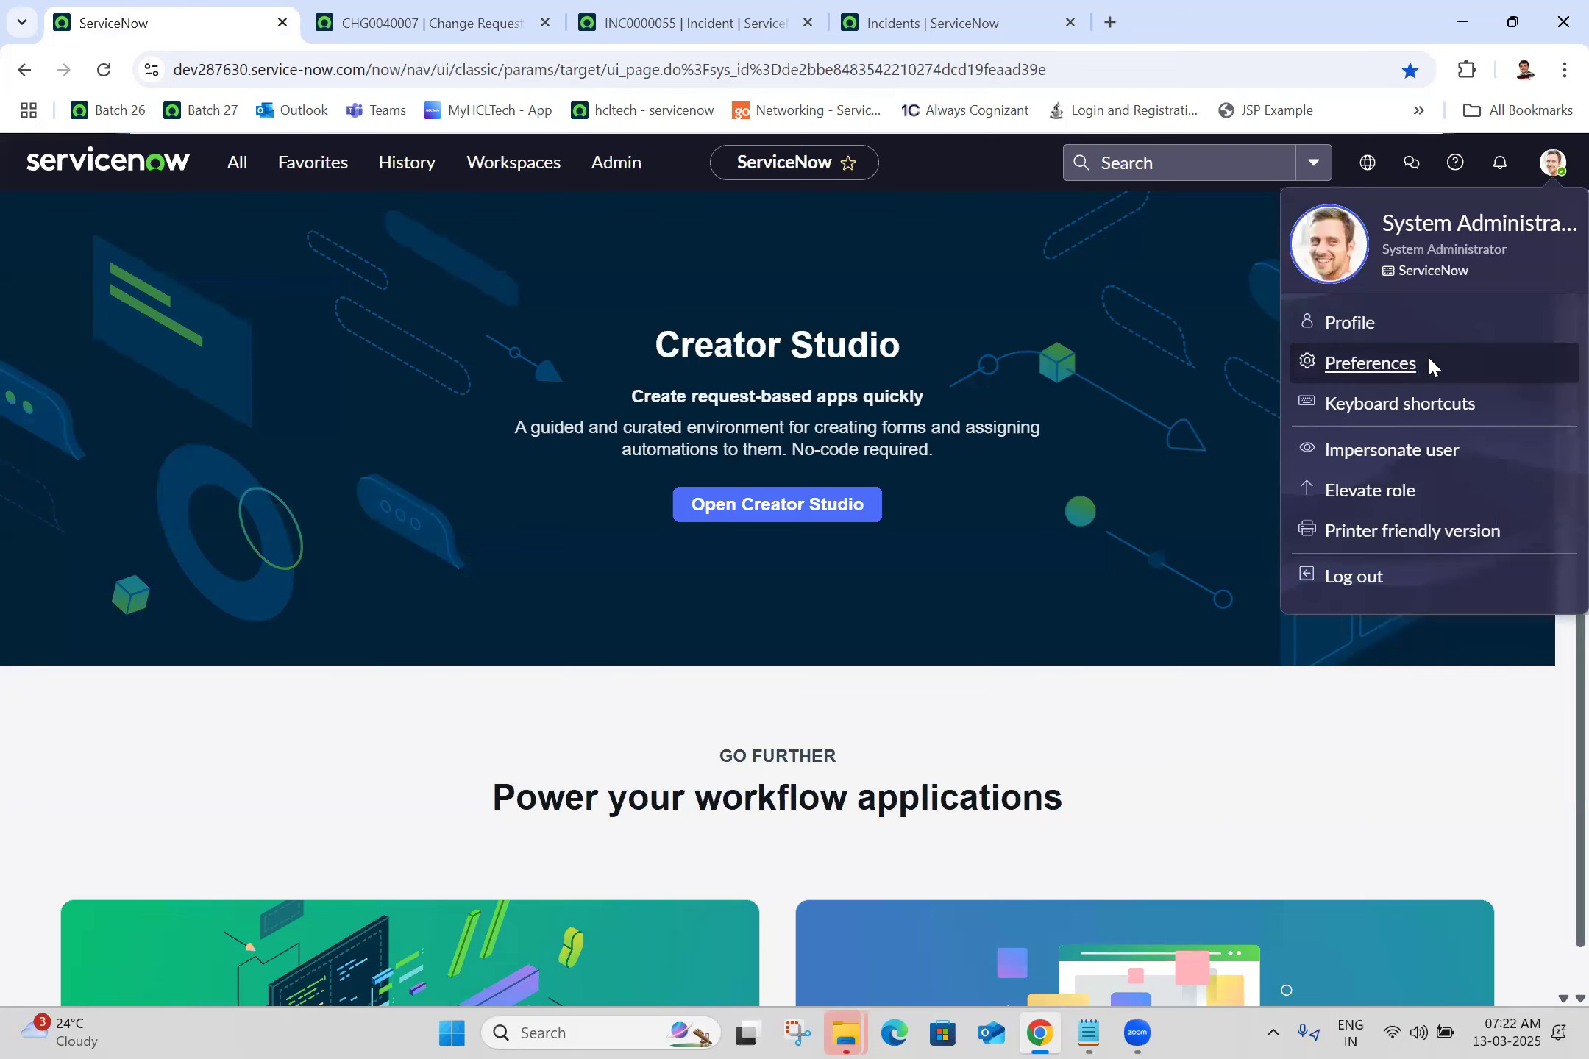
pyautogui.click(1430, 365)
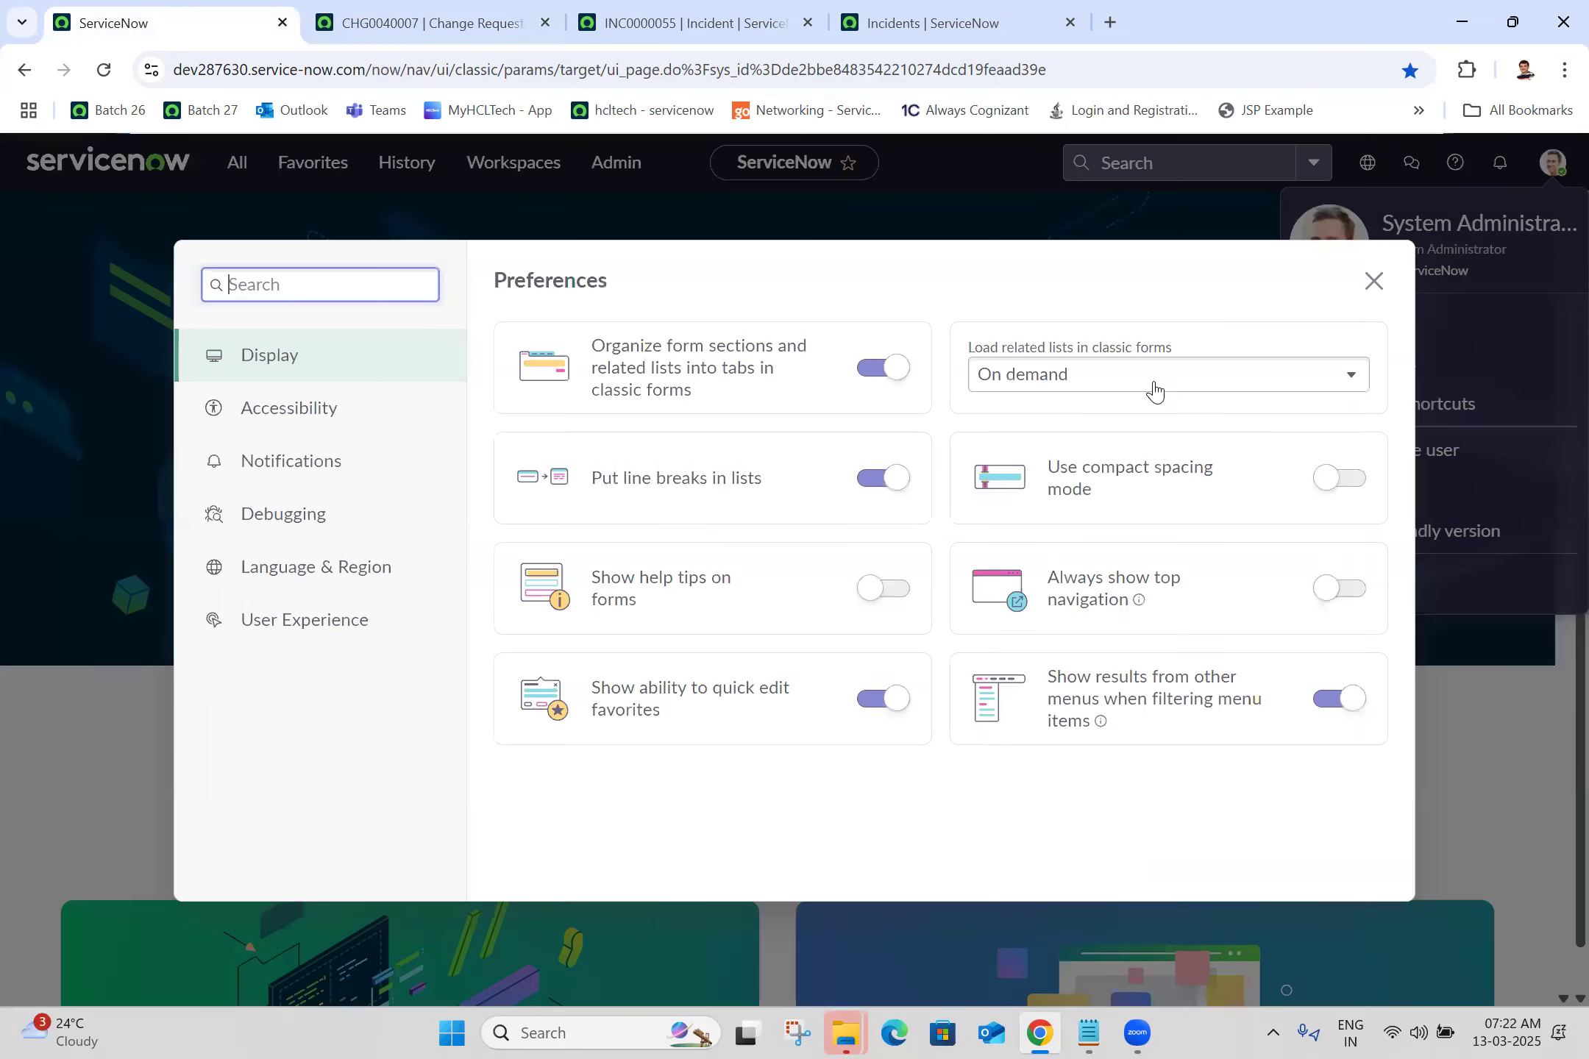
pyautogui.click(1038, 430)
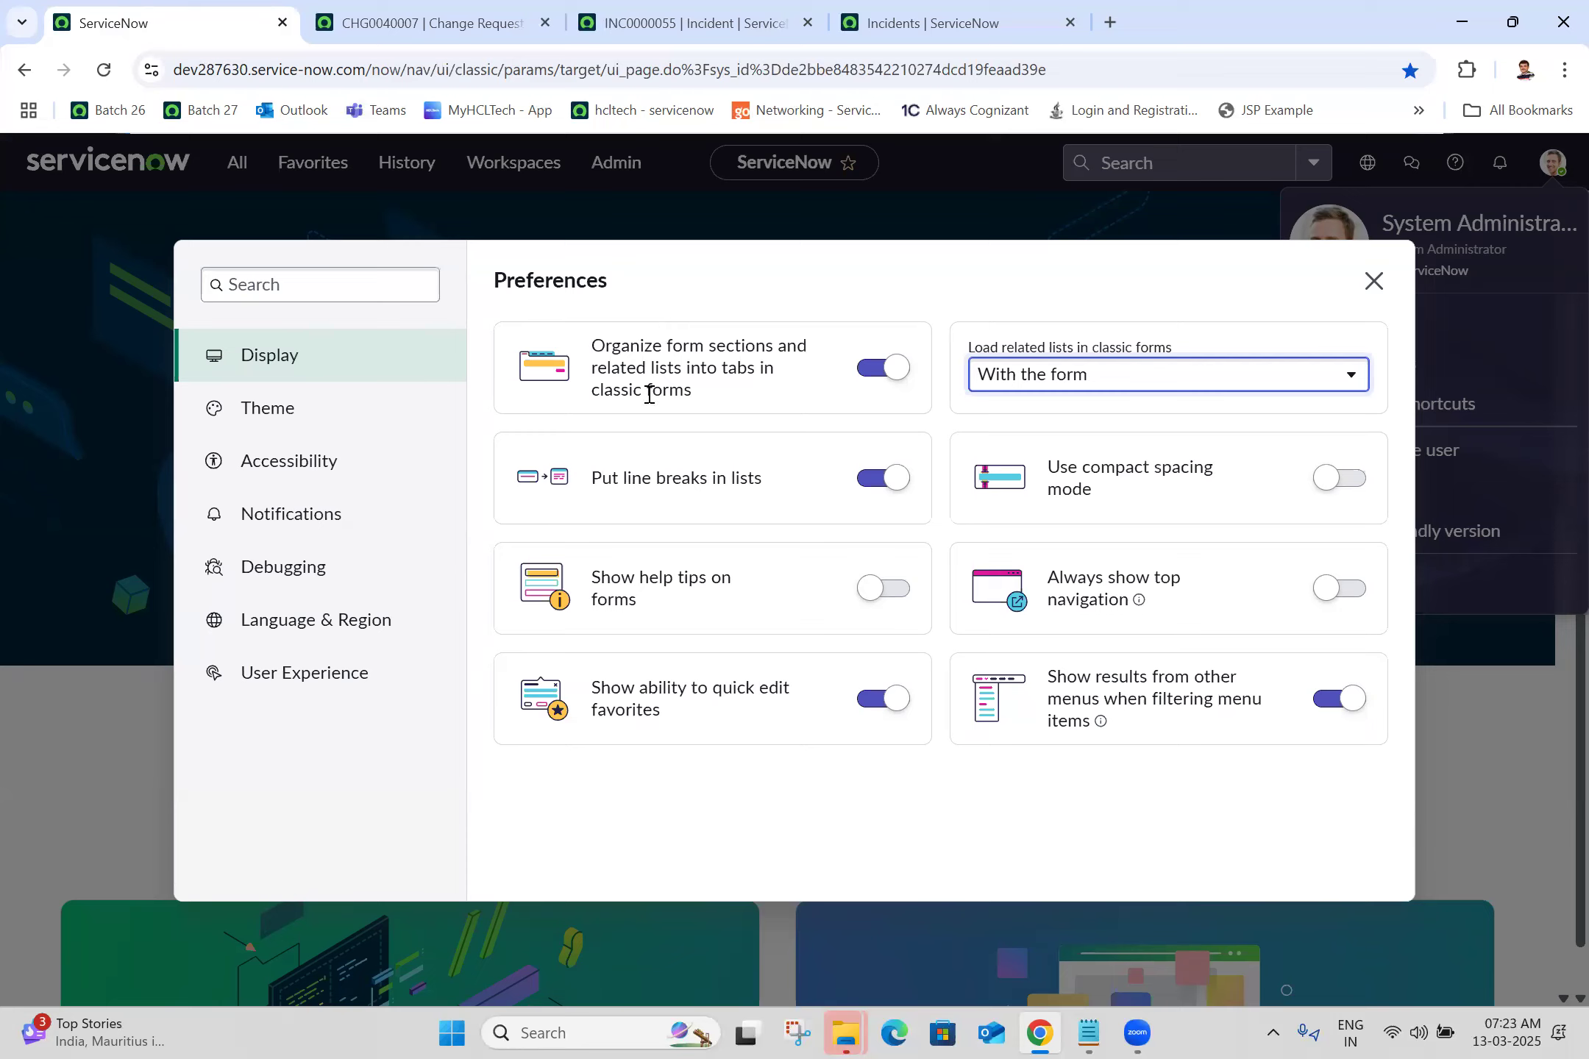
# Step: Switch the Polaris theme to Dark and check its look on the home page and change request CHG0040007
pyautogui.click(348, 419)
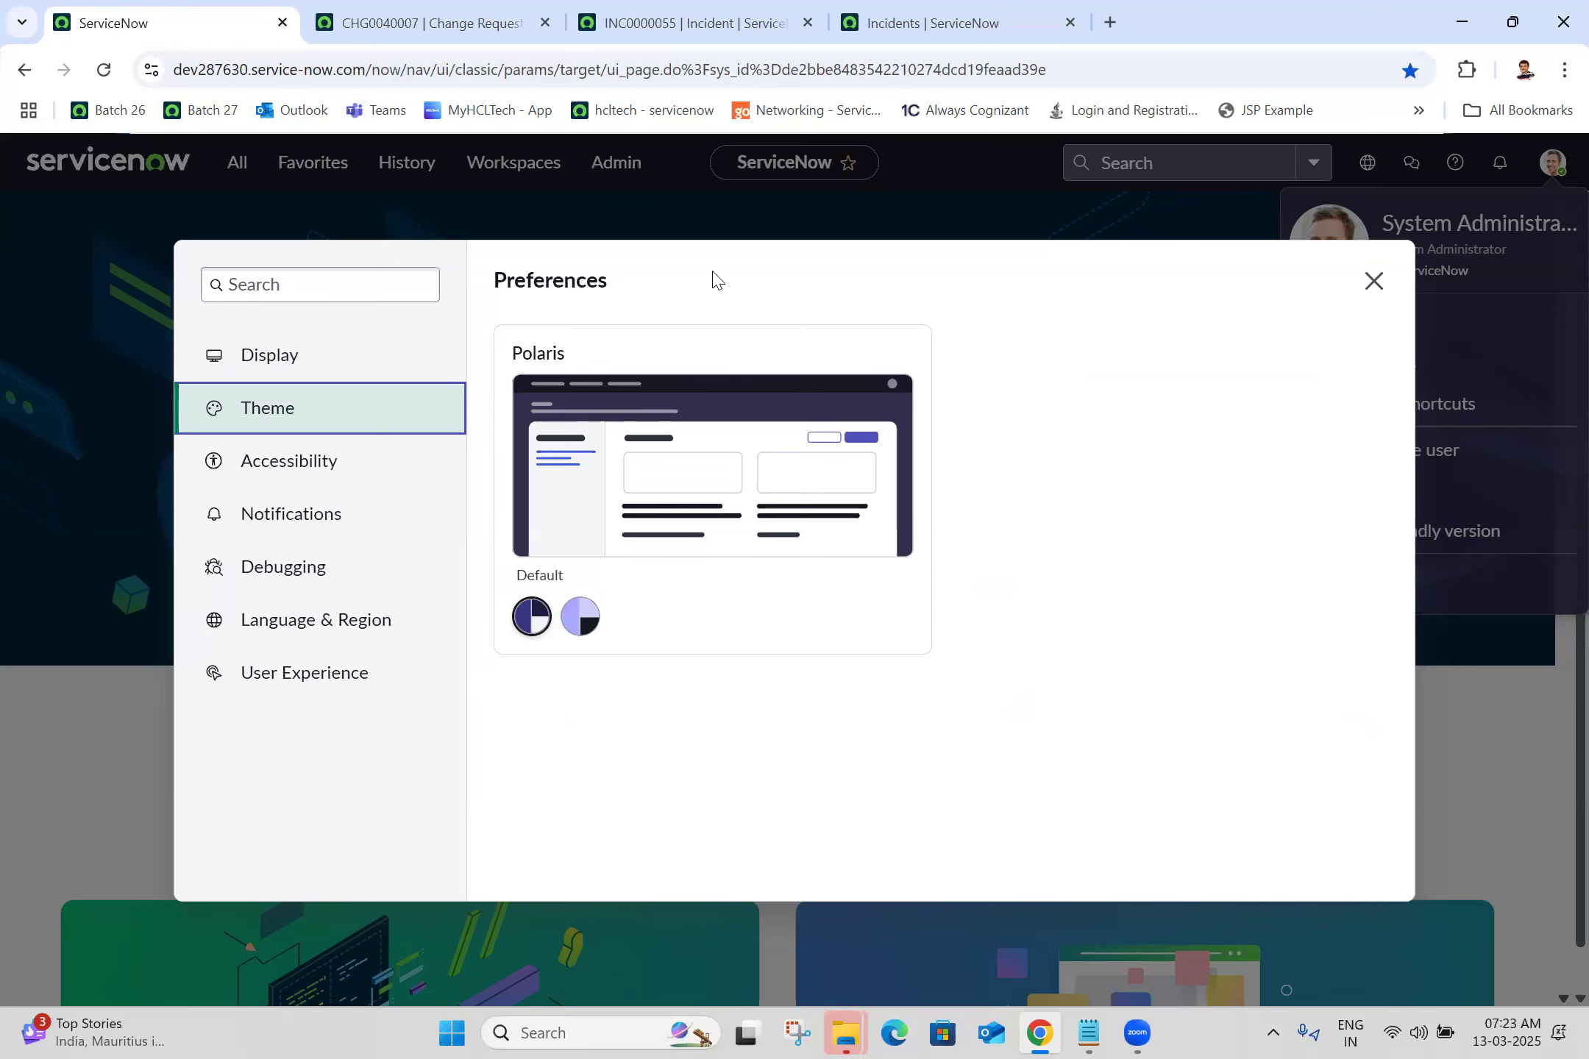
pyautogui.click(580, 625)
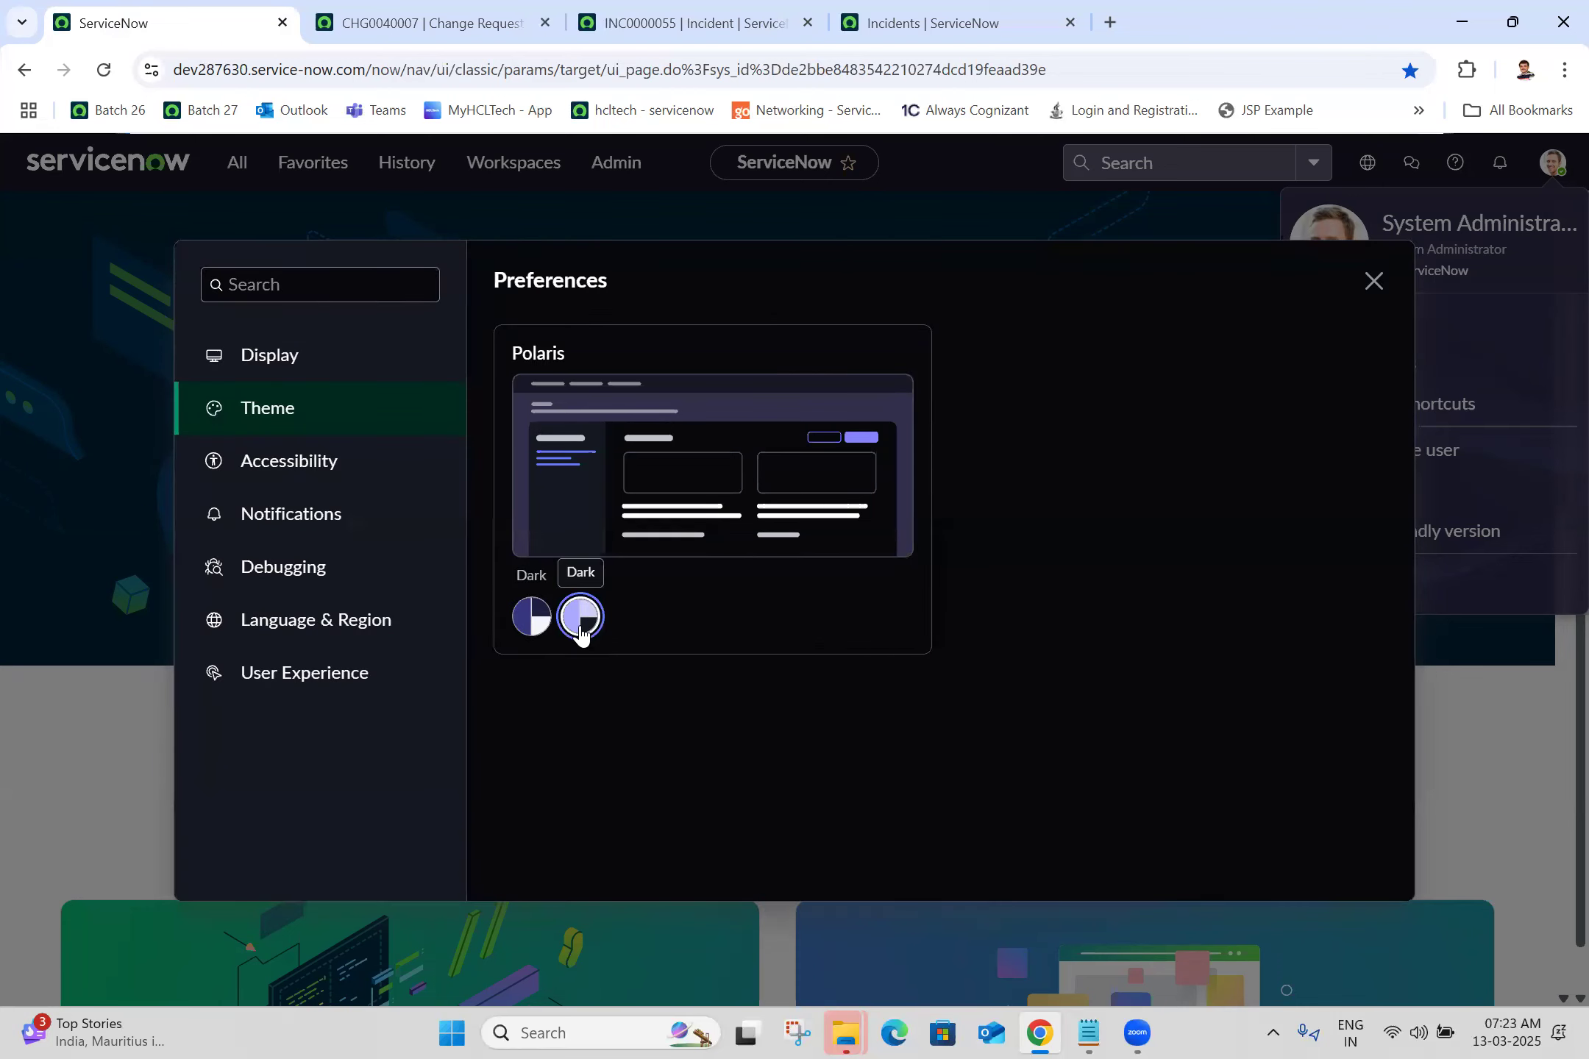
pyautogui.click(1372, 288)
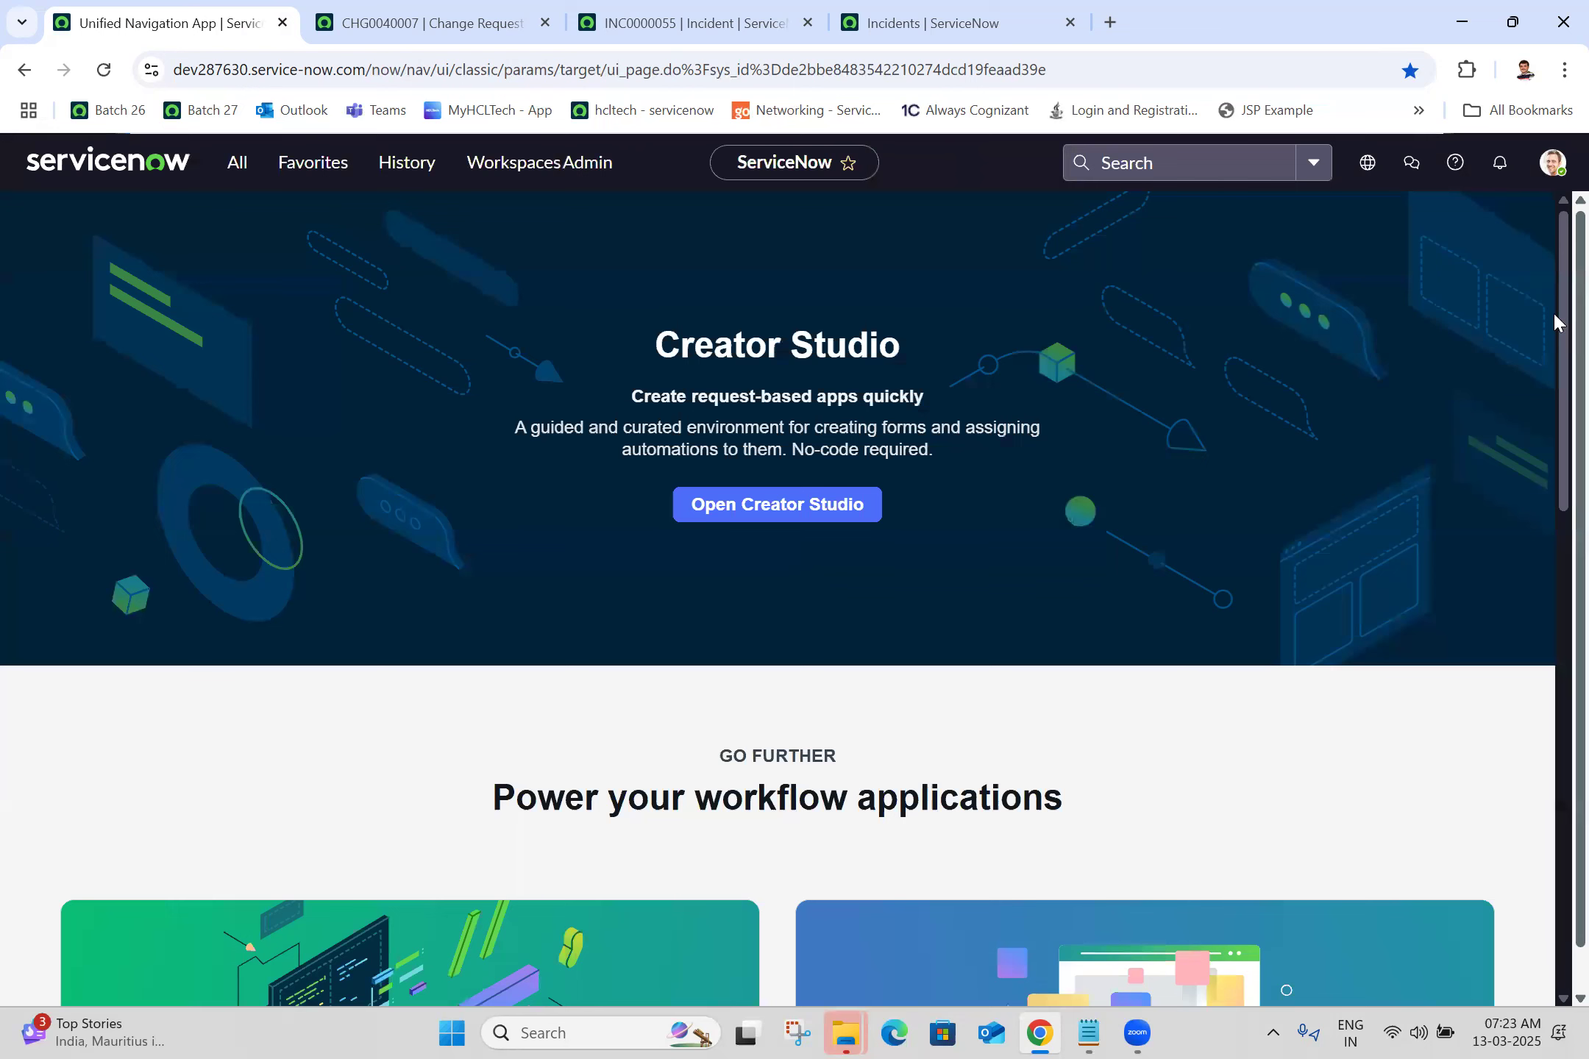
pyautogui.scroll(-6, 1537, 309)
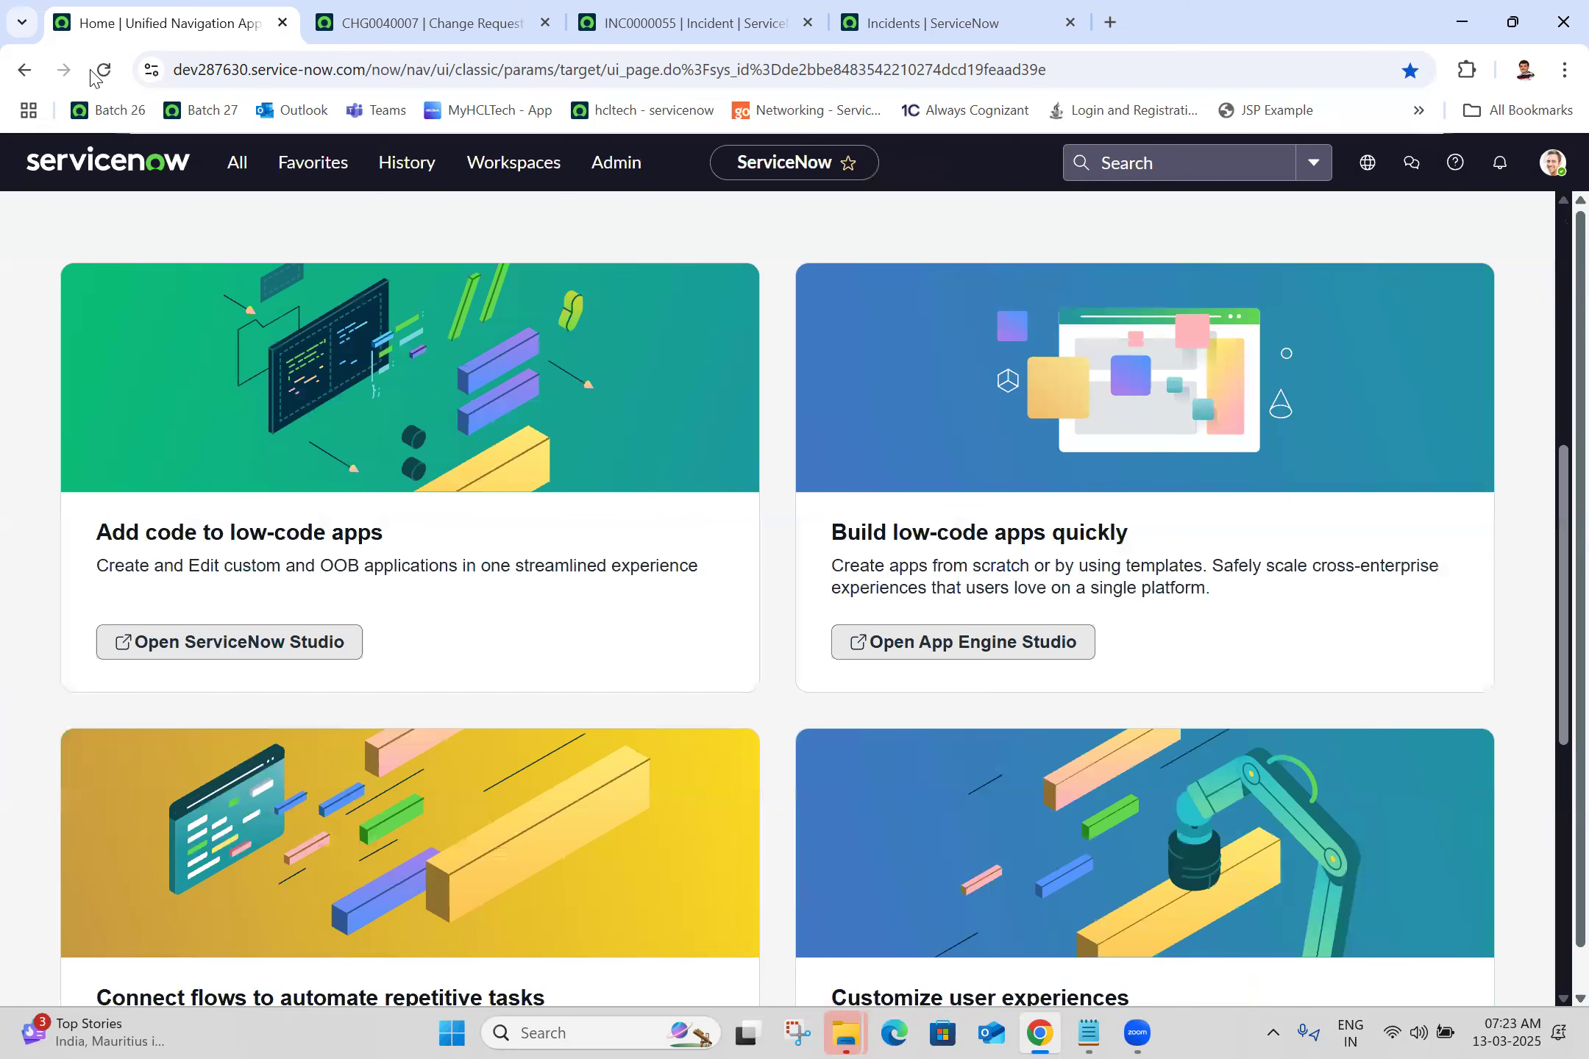
pyautogui.hotkey('ctrl', 'Tab')
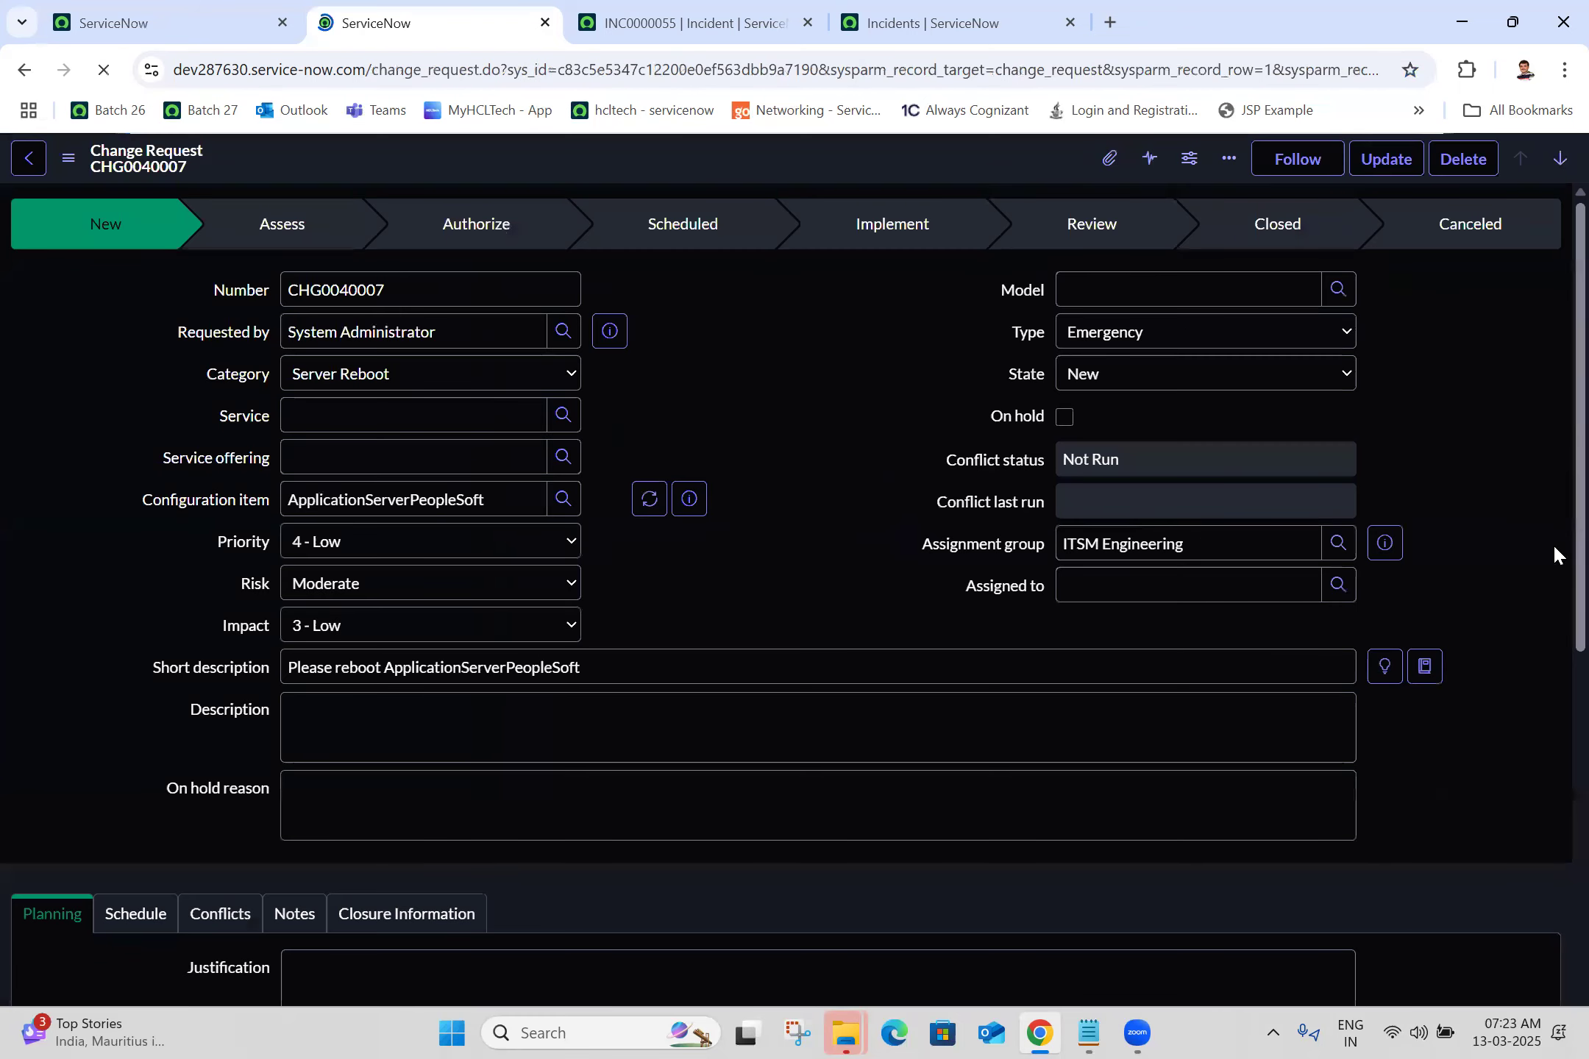
# Step: Reopen the Theme preferences and set the Polaris theme back to Default
pyautogui.click(163, 3)
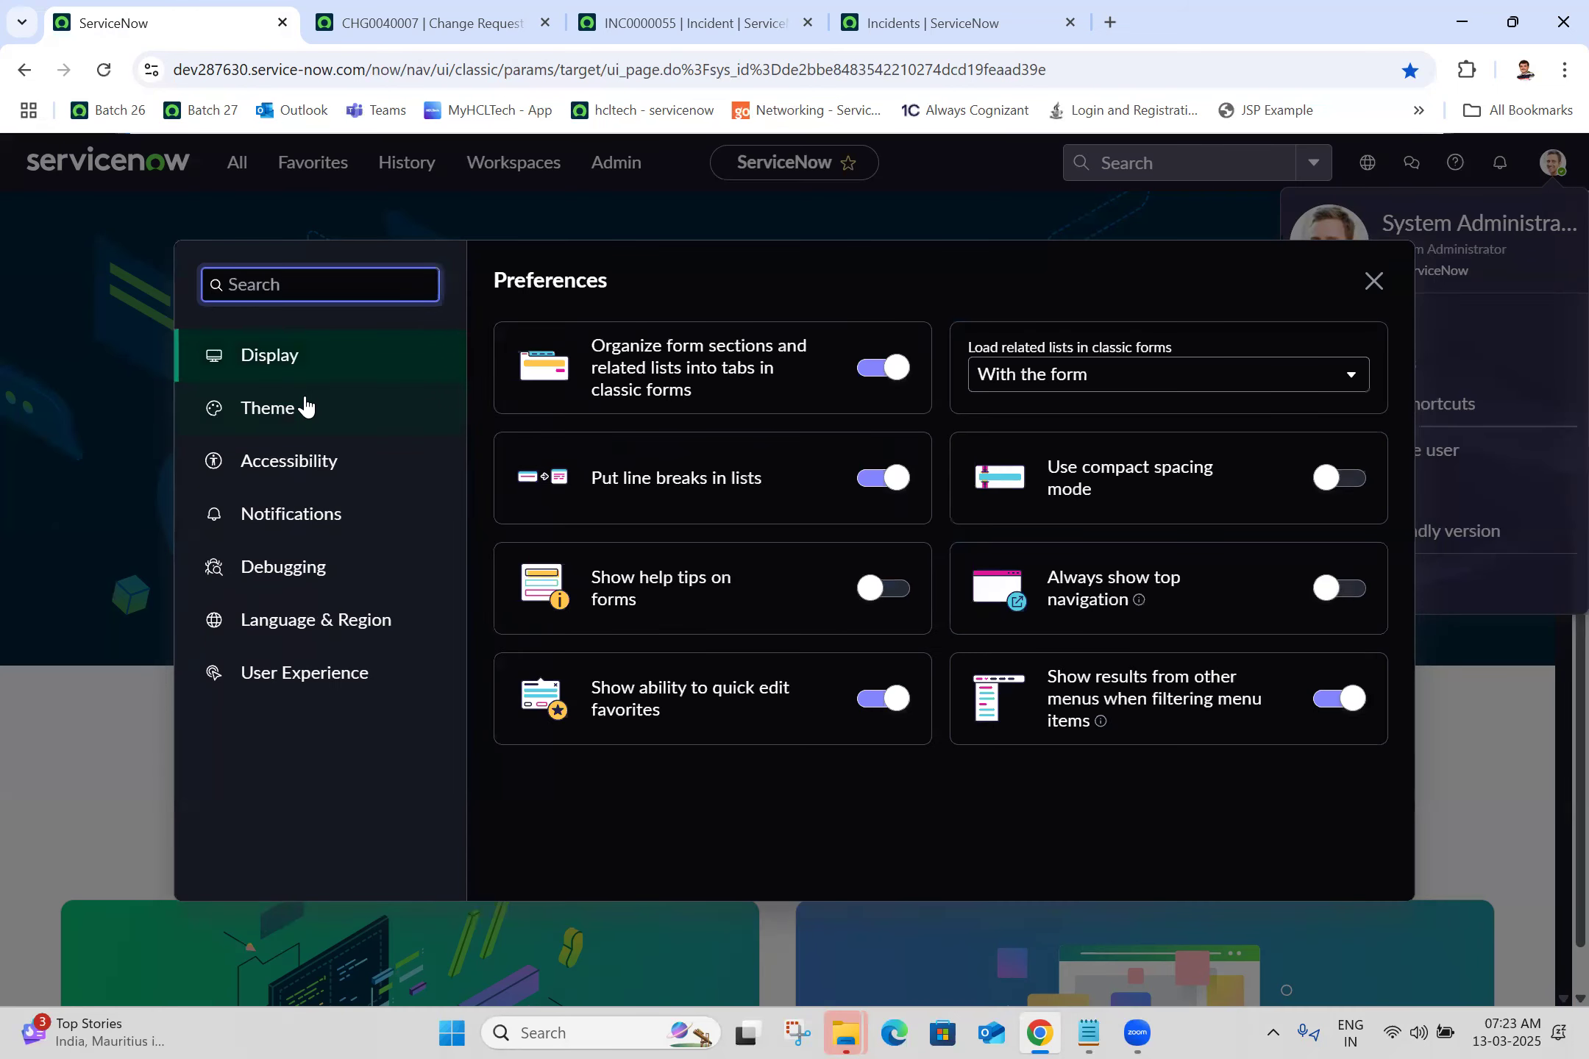
pyautogui.click(305, 408)
pyautogui.click(531, 614)
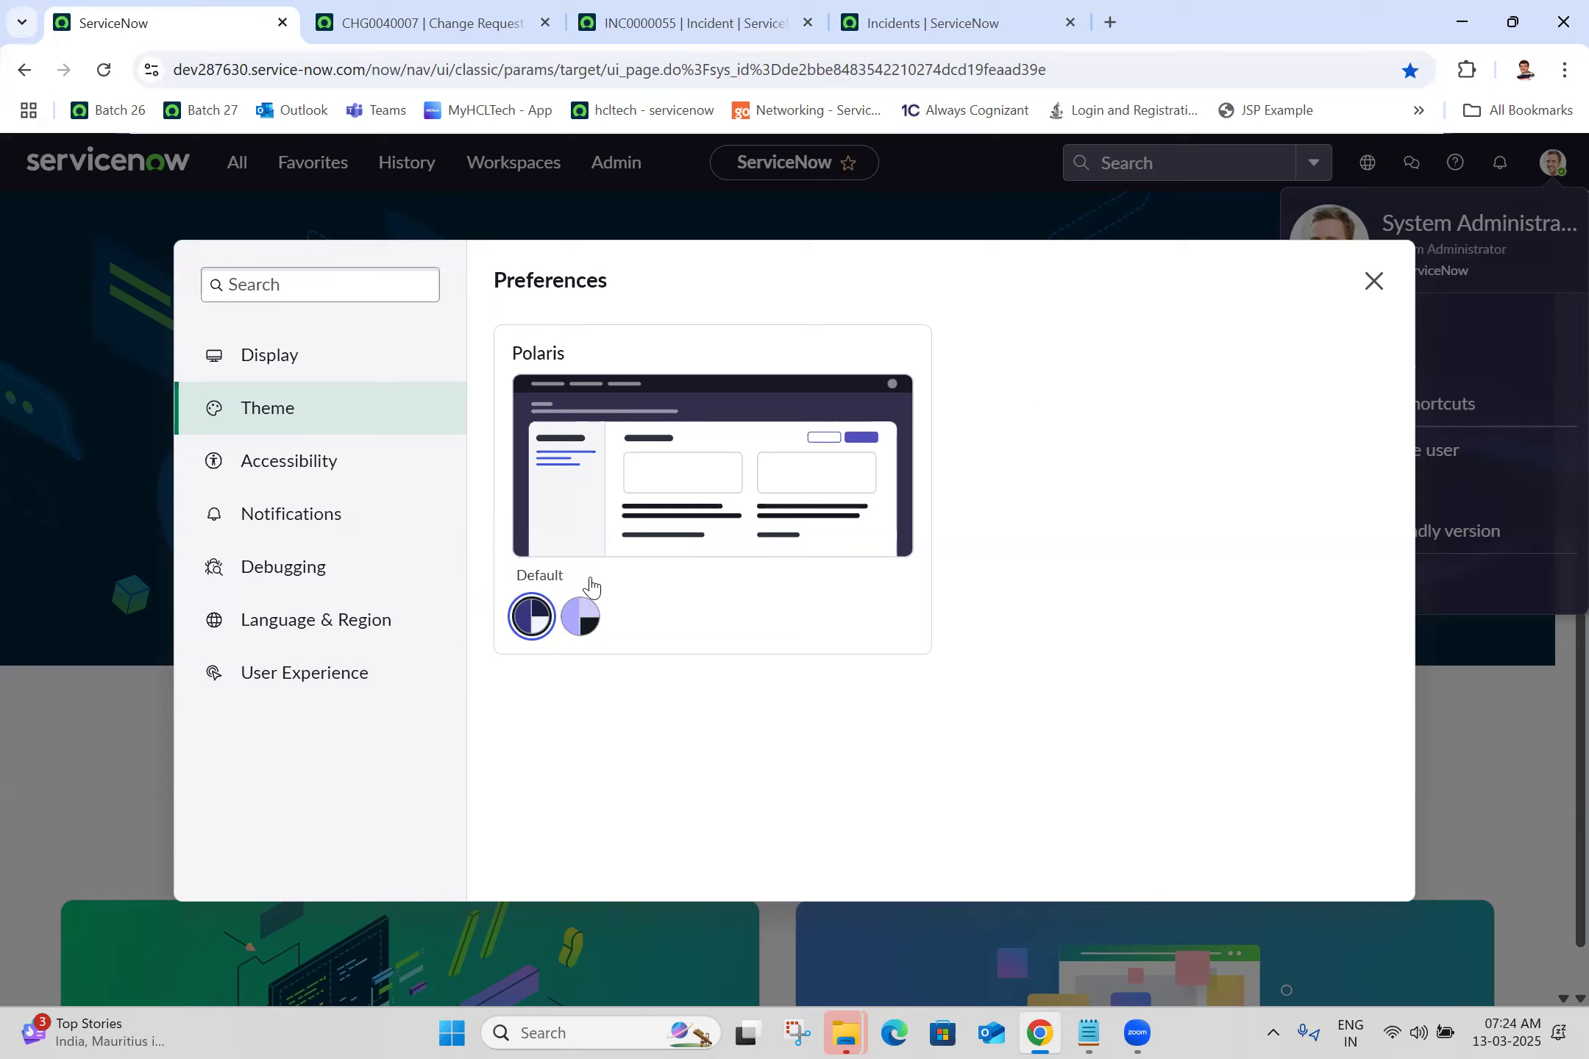
# Step: Open the Accessibility preferences, and display the Schedule section of change request CHG0040007 to show its date fields
pyautogui.click(337, 479)
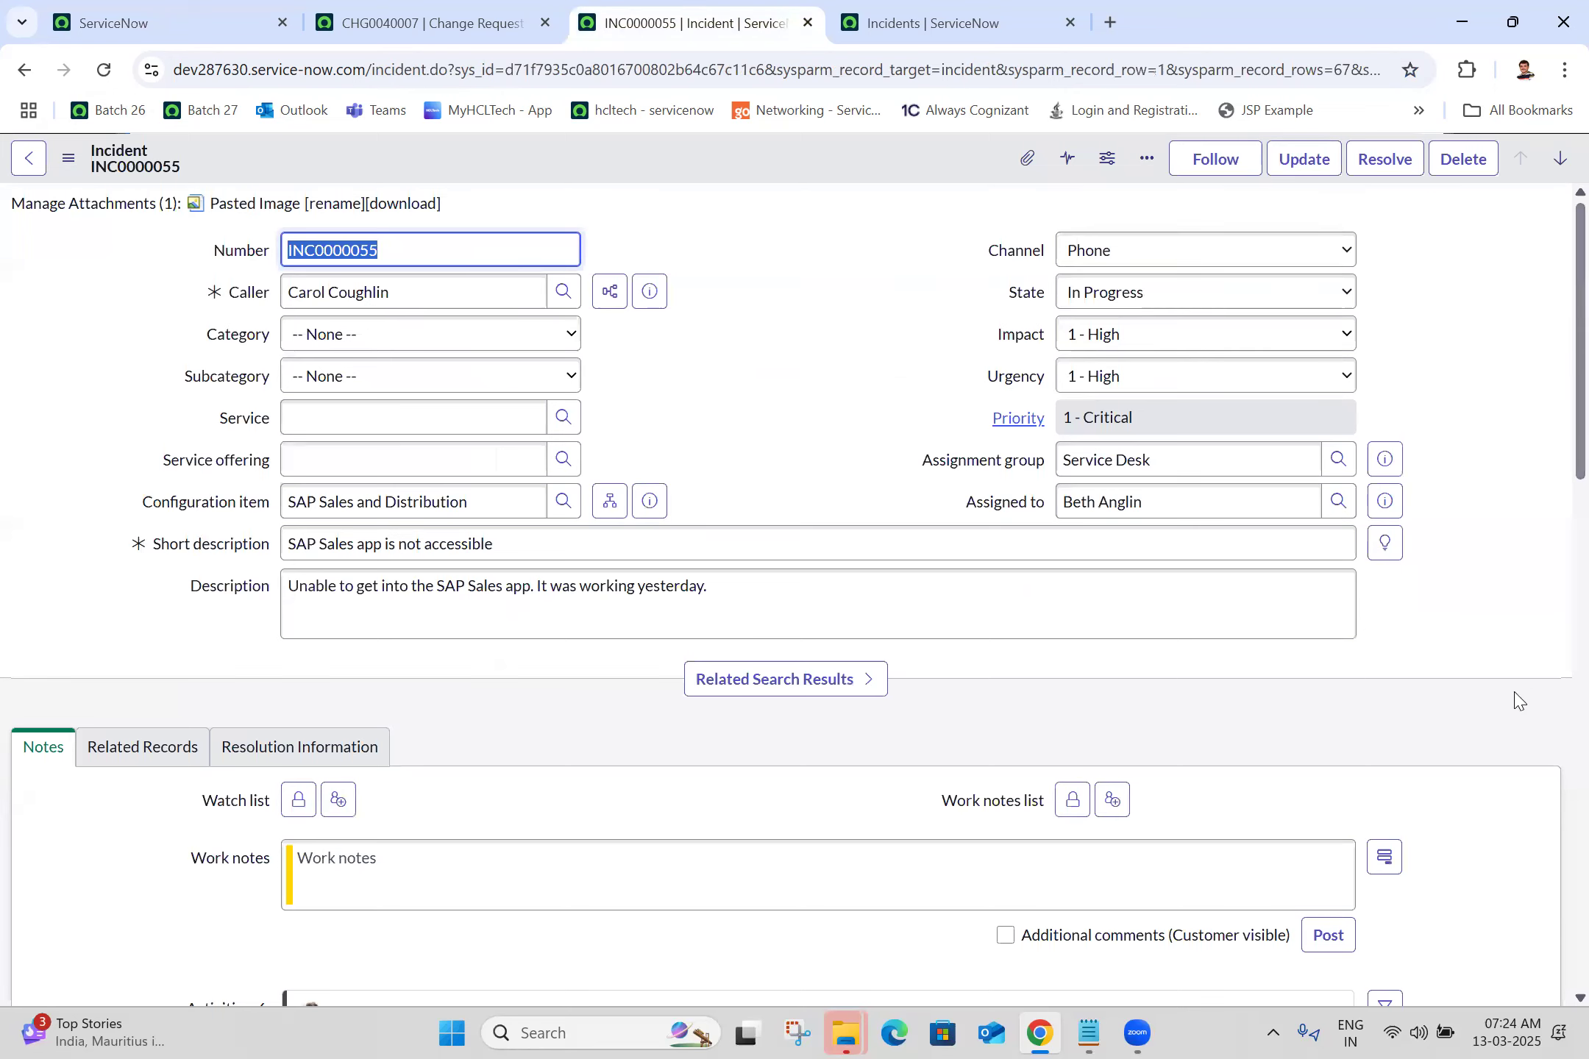
pyautogui.scroll(-15, 1511, 699)
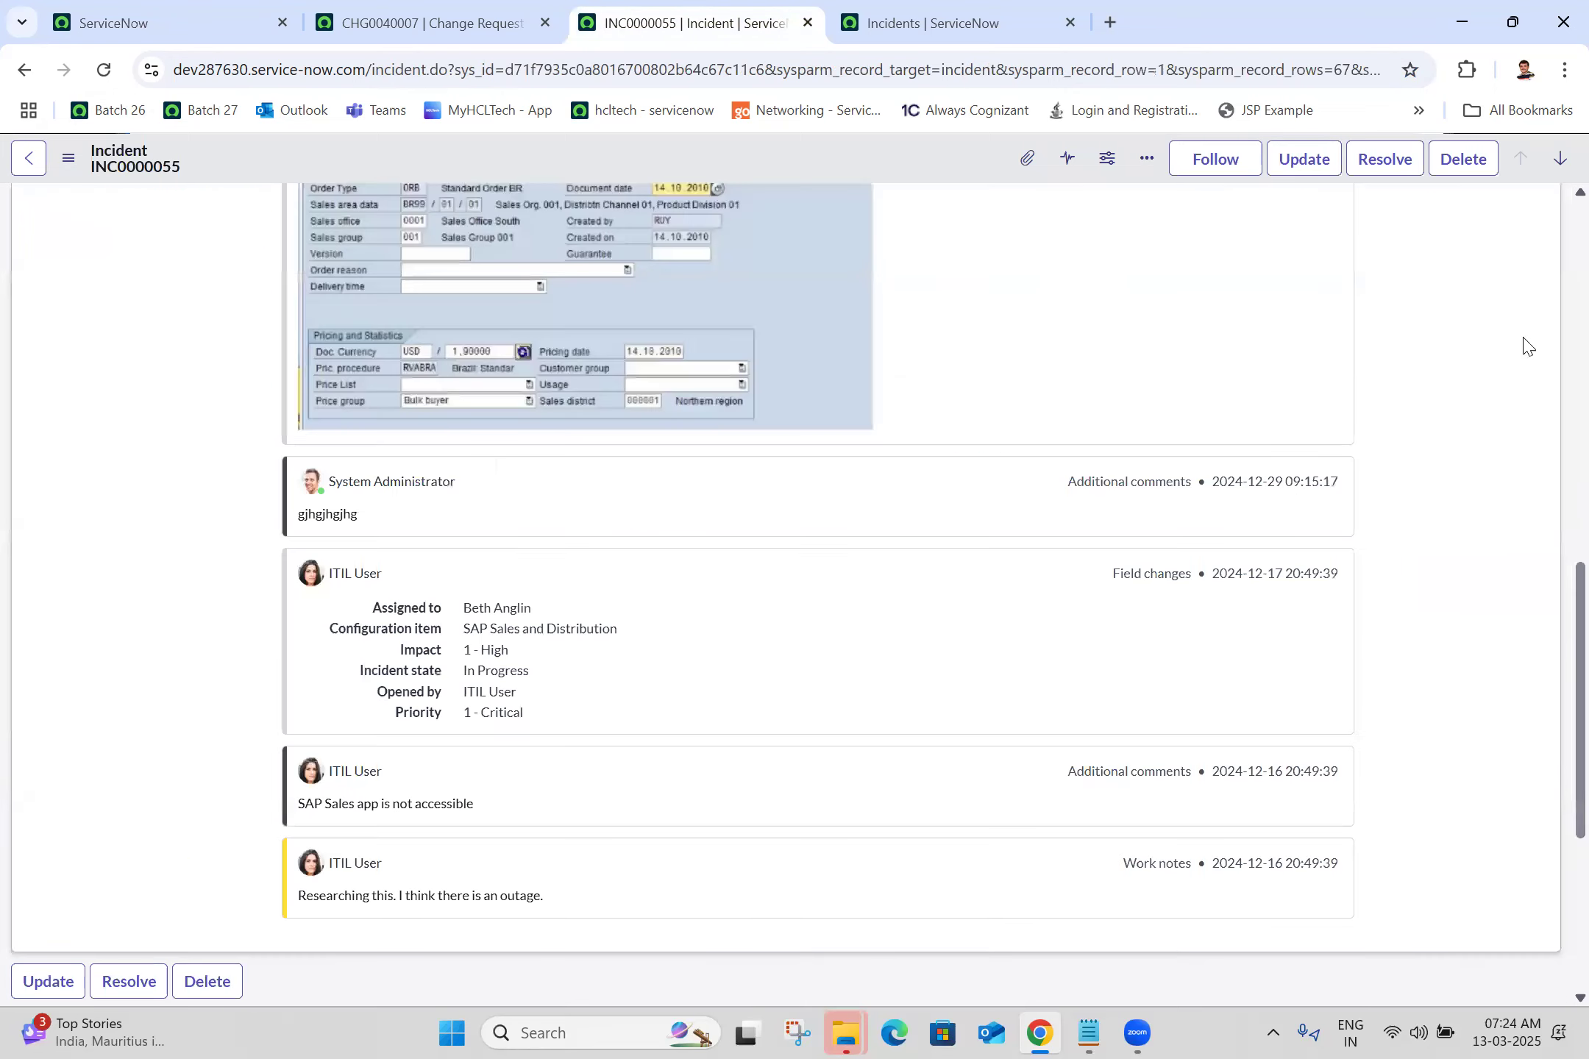
pyautogui.click(454, 9)
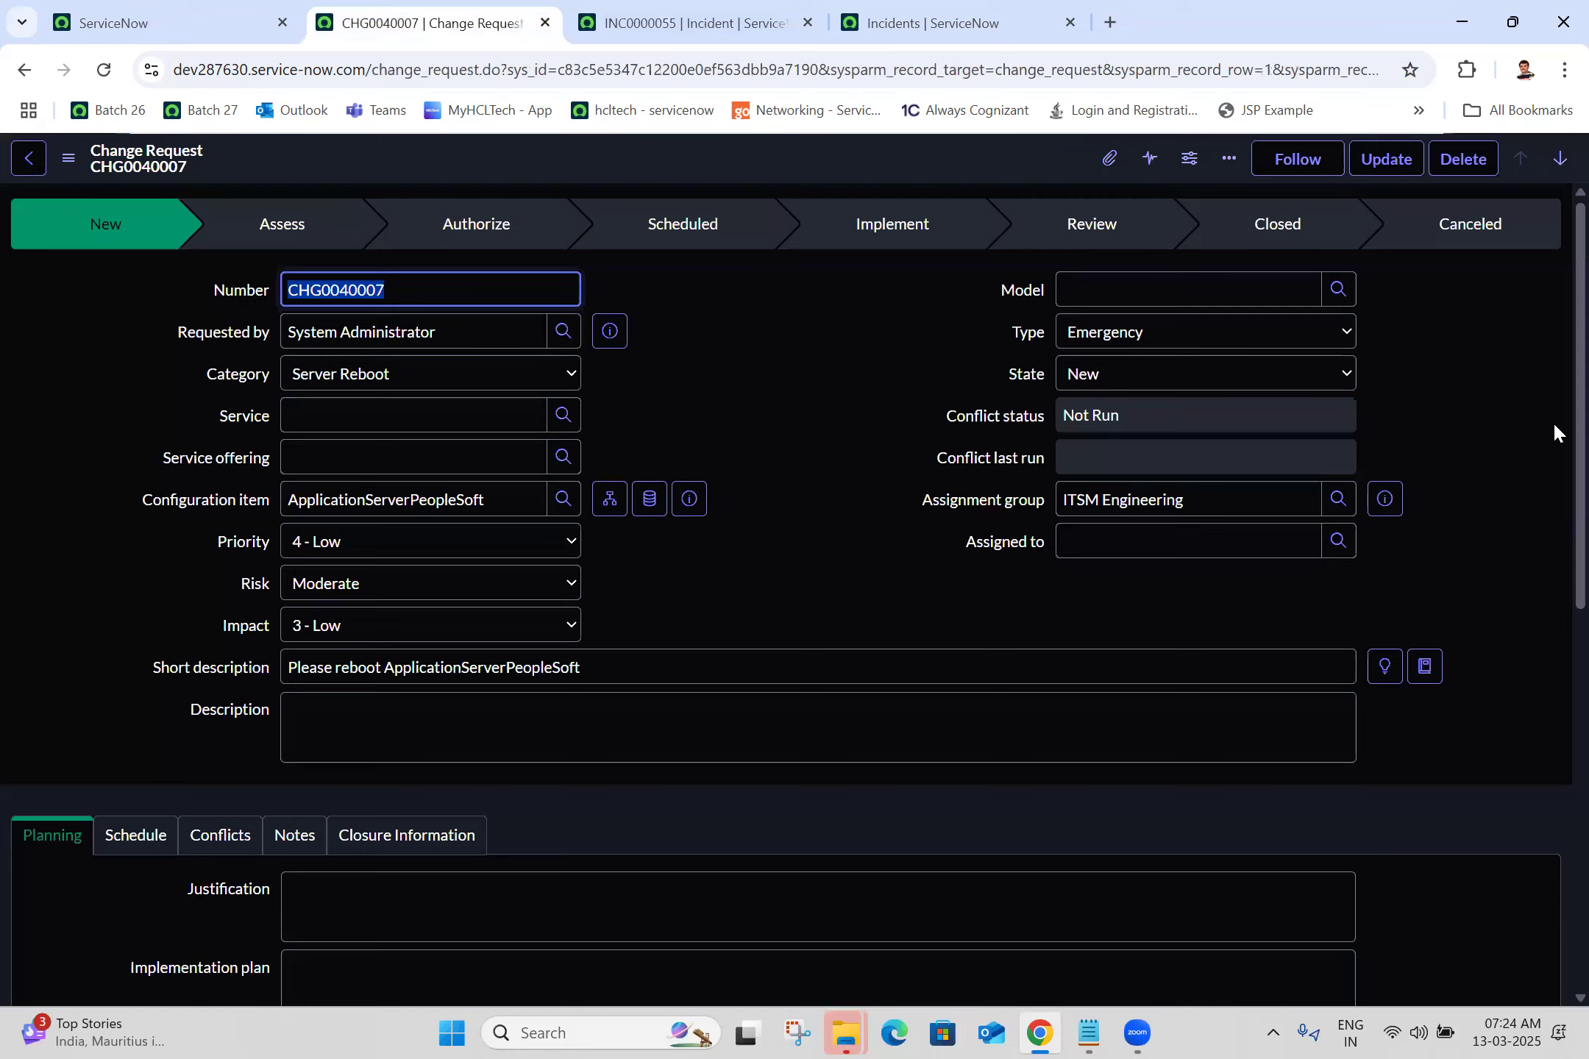
pyautogui.scroll(-6, 1554, 430)
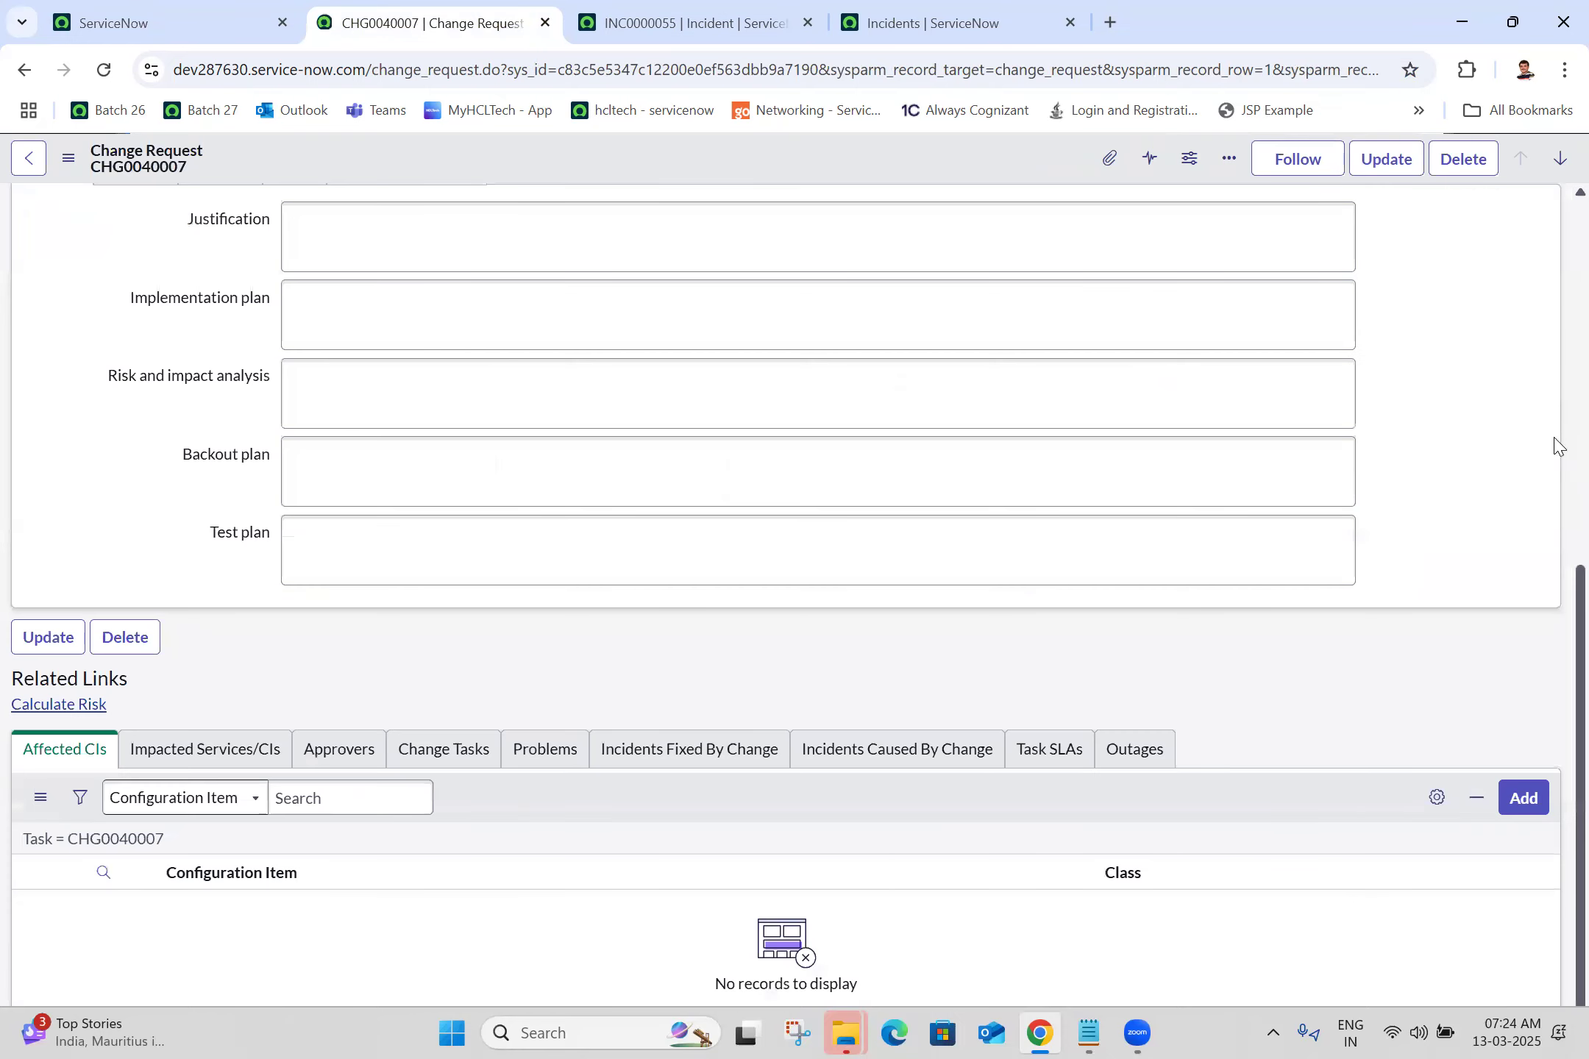
pyautogui.scroll(5, 1554, 520)
pyautogui.click(133, 567)
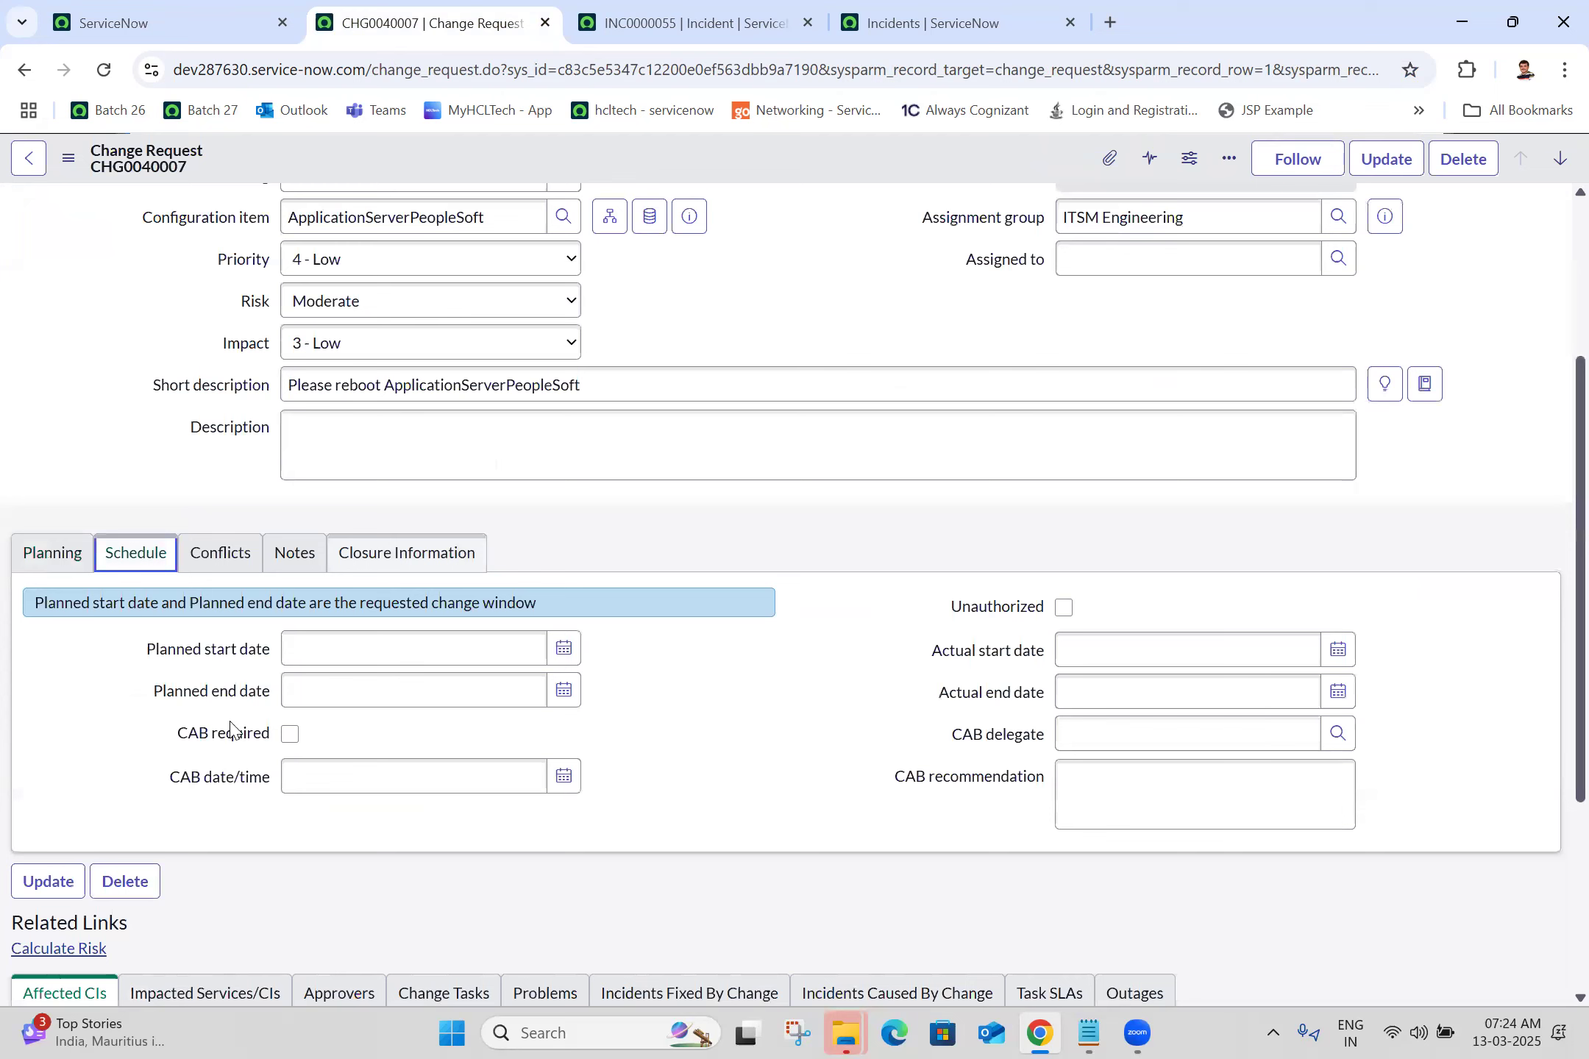
# Step: Turn on date and time formats on forms in the Accessibility preferences, and check the date field labels on reloaded change request CHG0040007
pyautogui.click(193, 9)
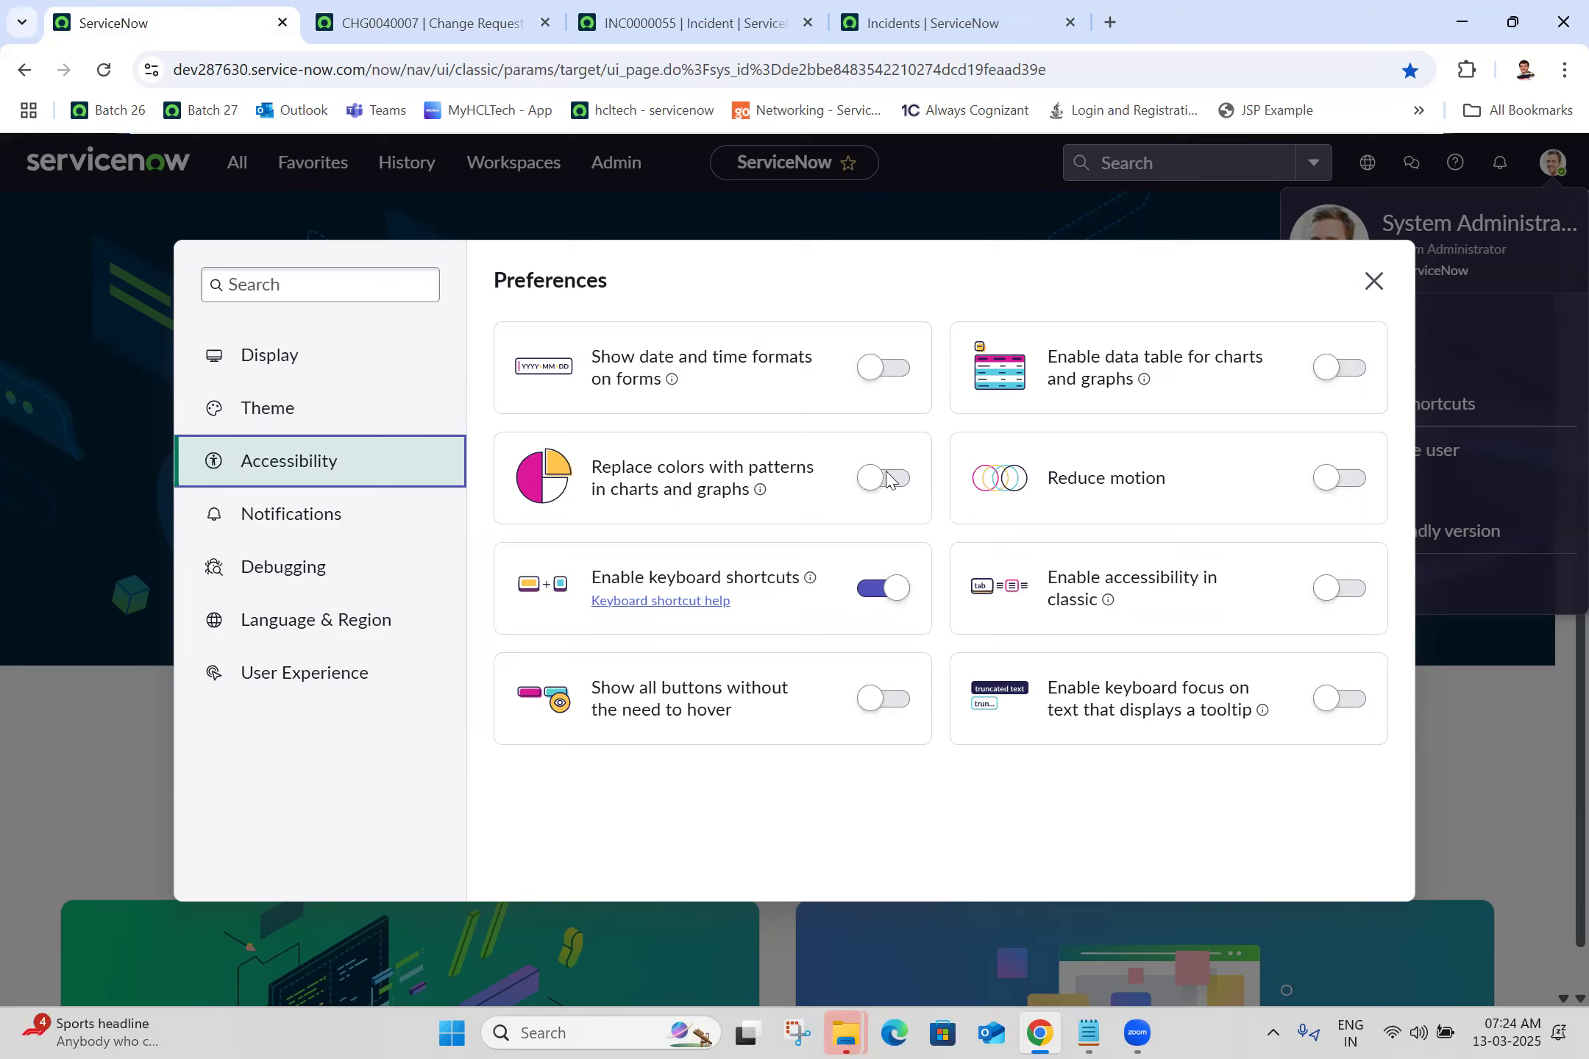
pyautogui.click(887, 367)
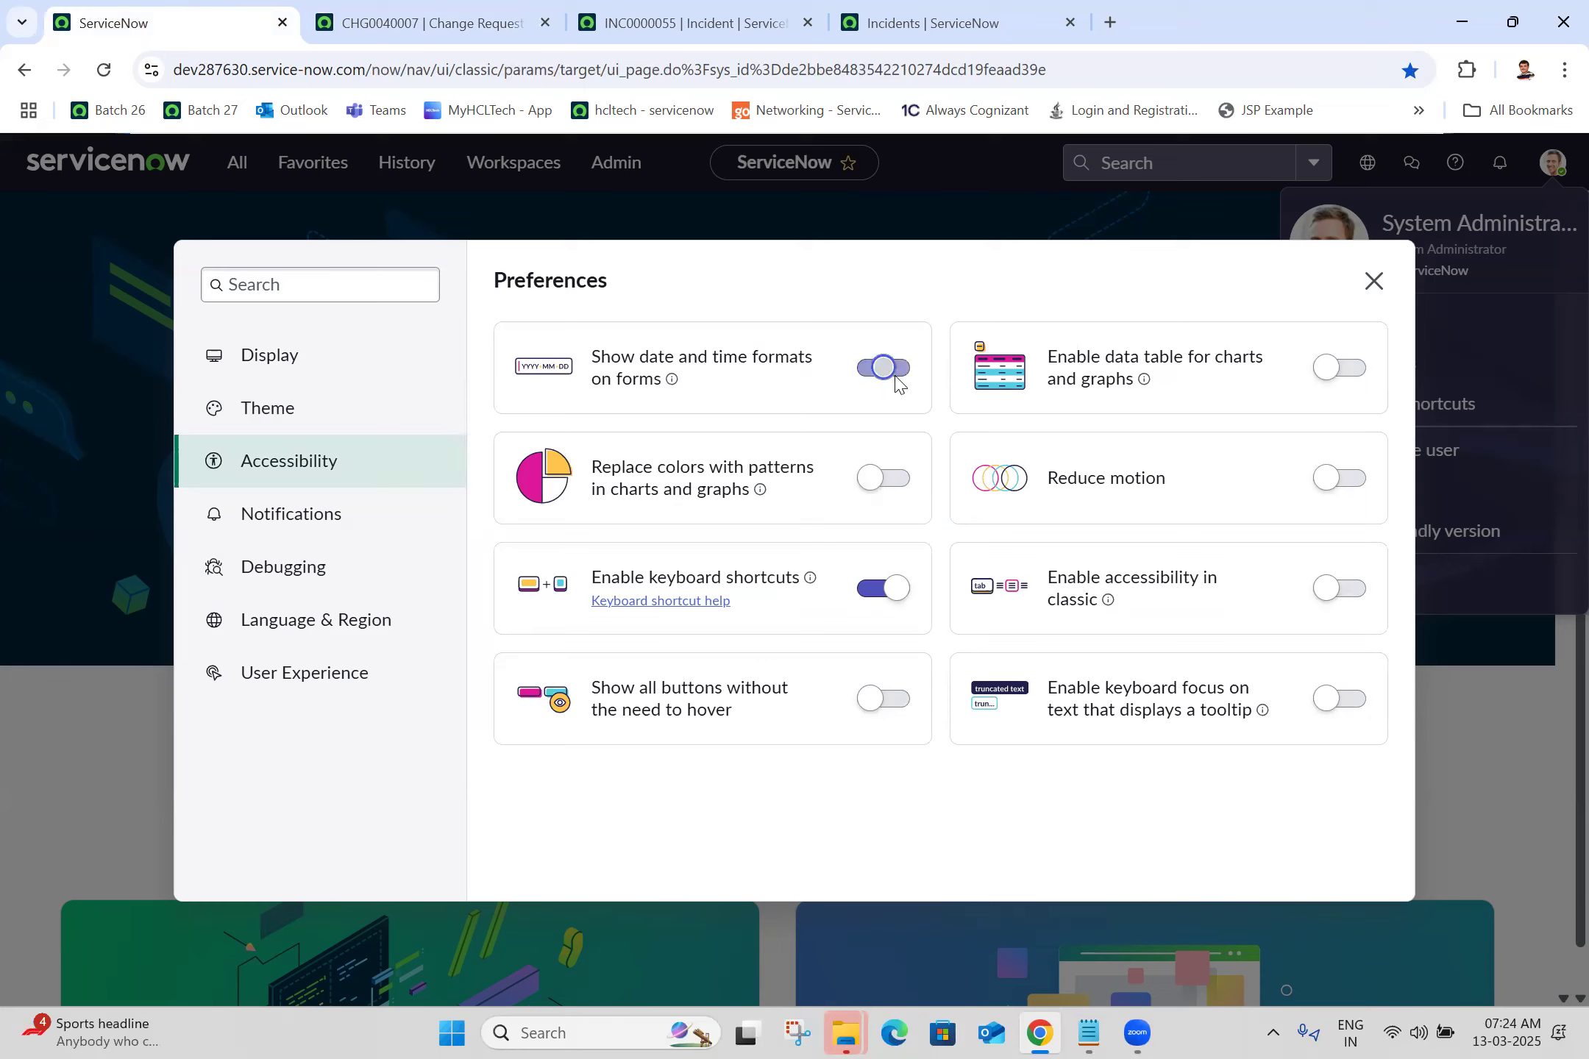
pyautogui.click(426, 18)
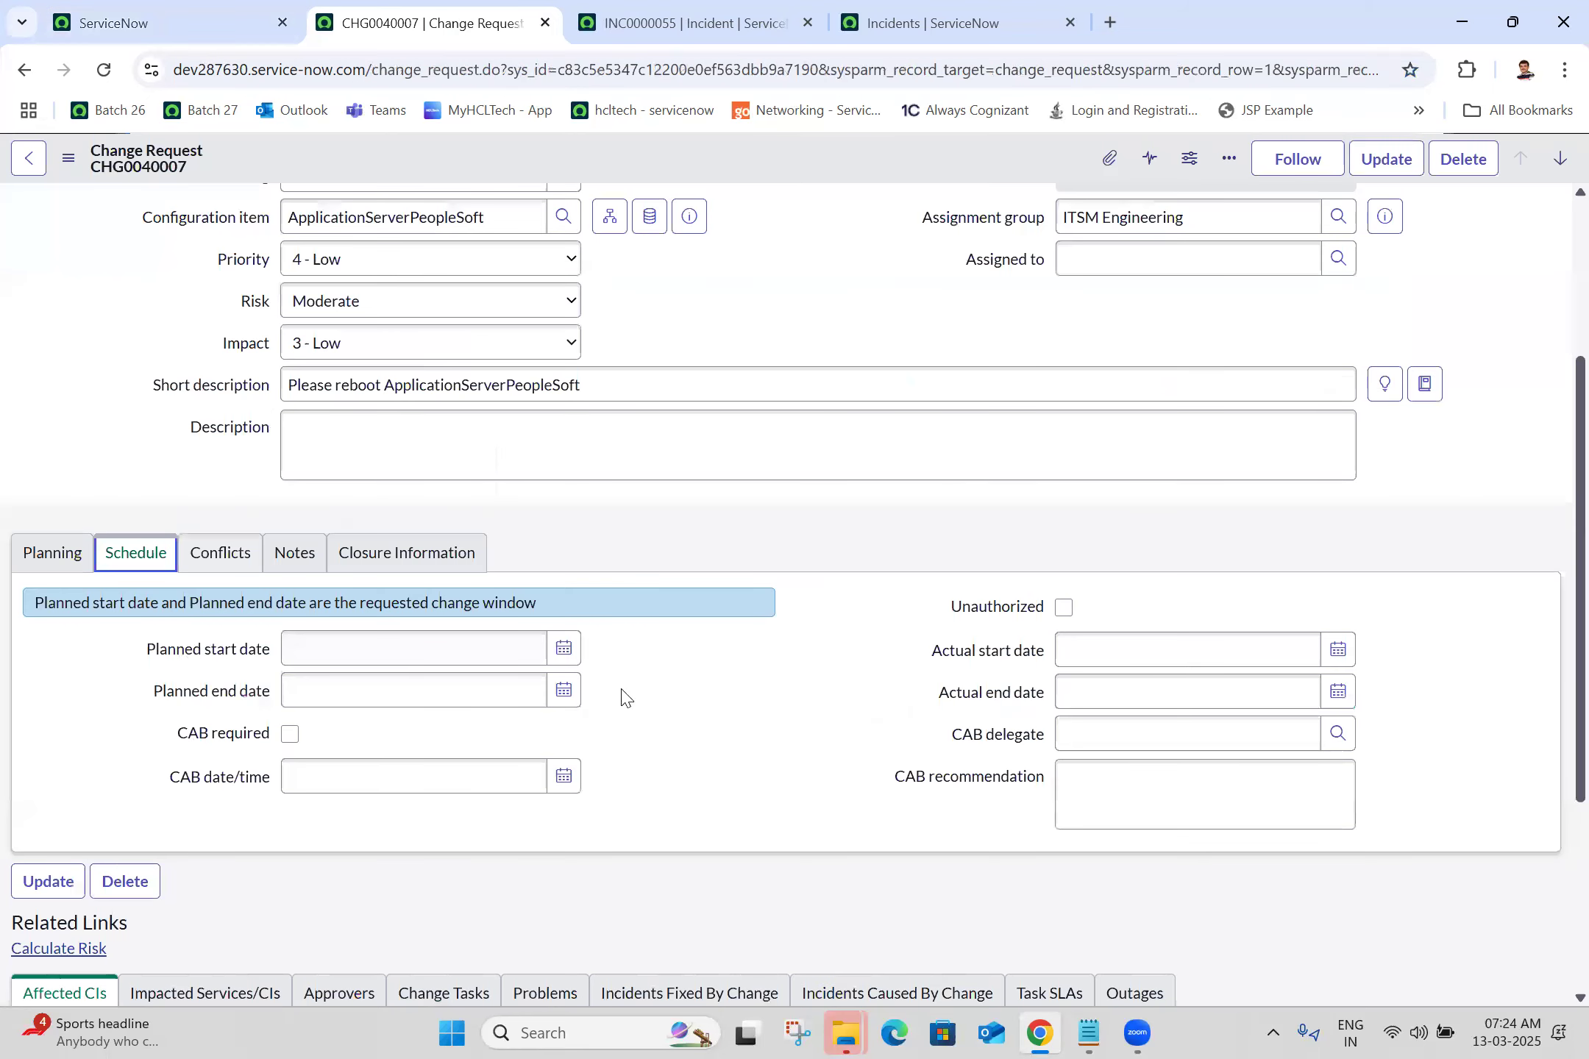
pyautogui.click(106, 70)
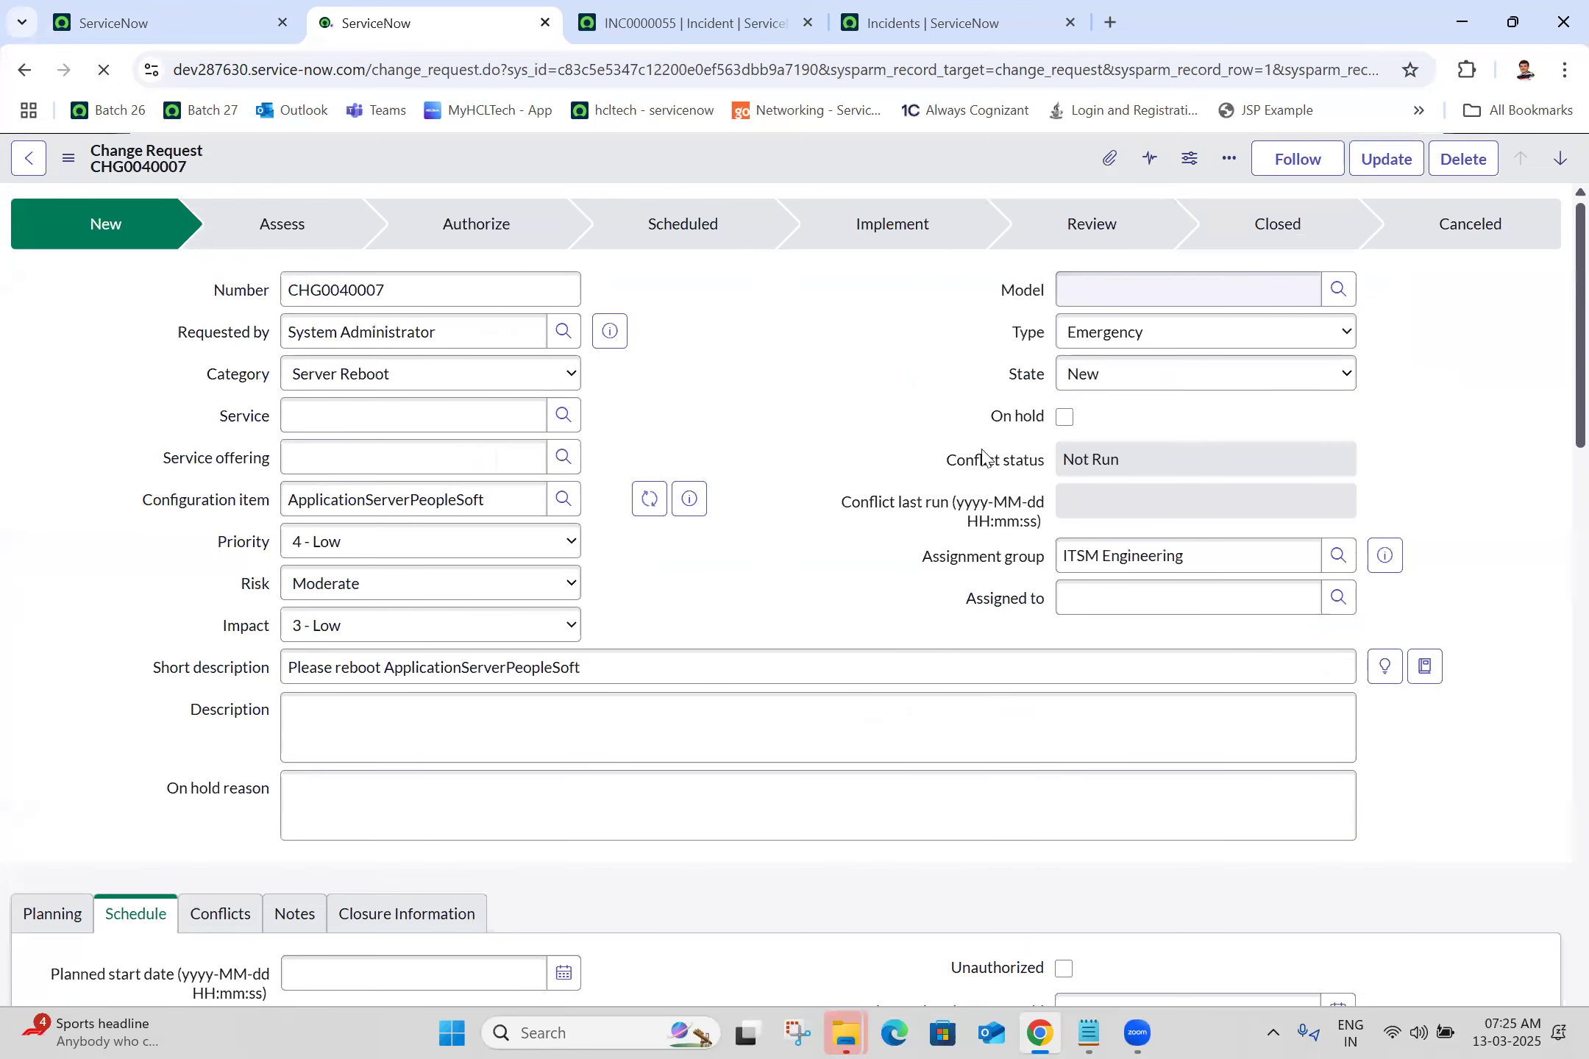
pyautogui.tripleClick(1000, 478)
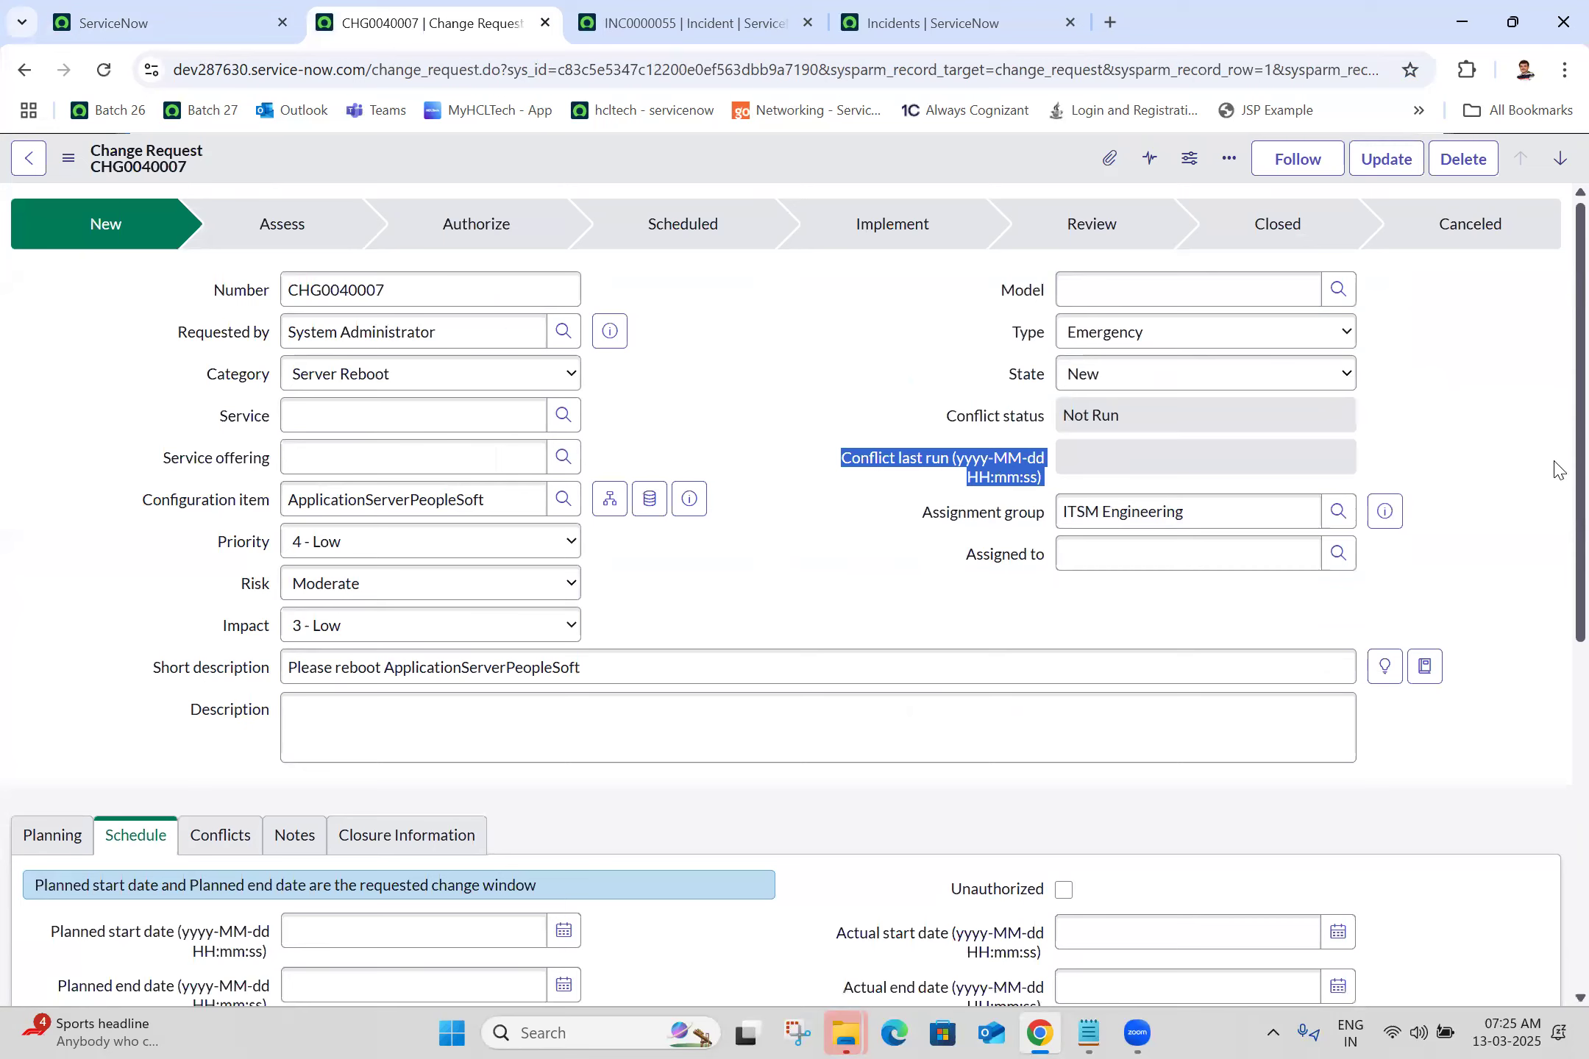
pyautogui.scroll(-5, 1557, 688)
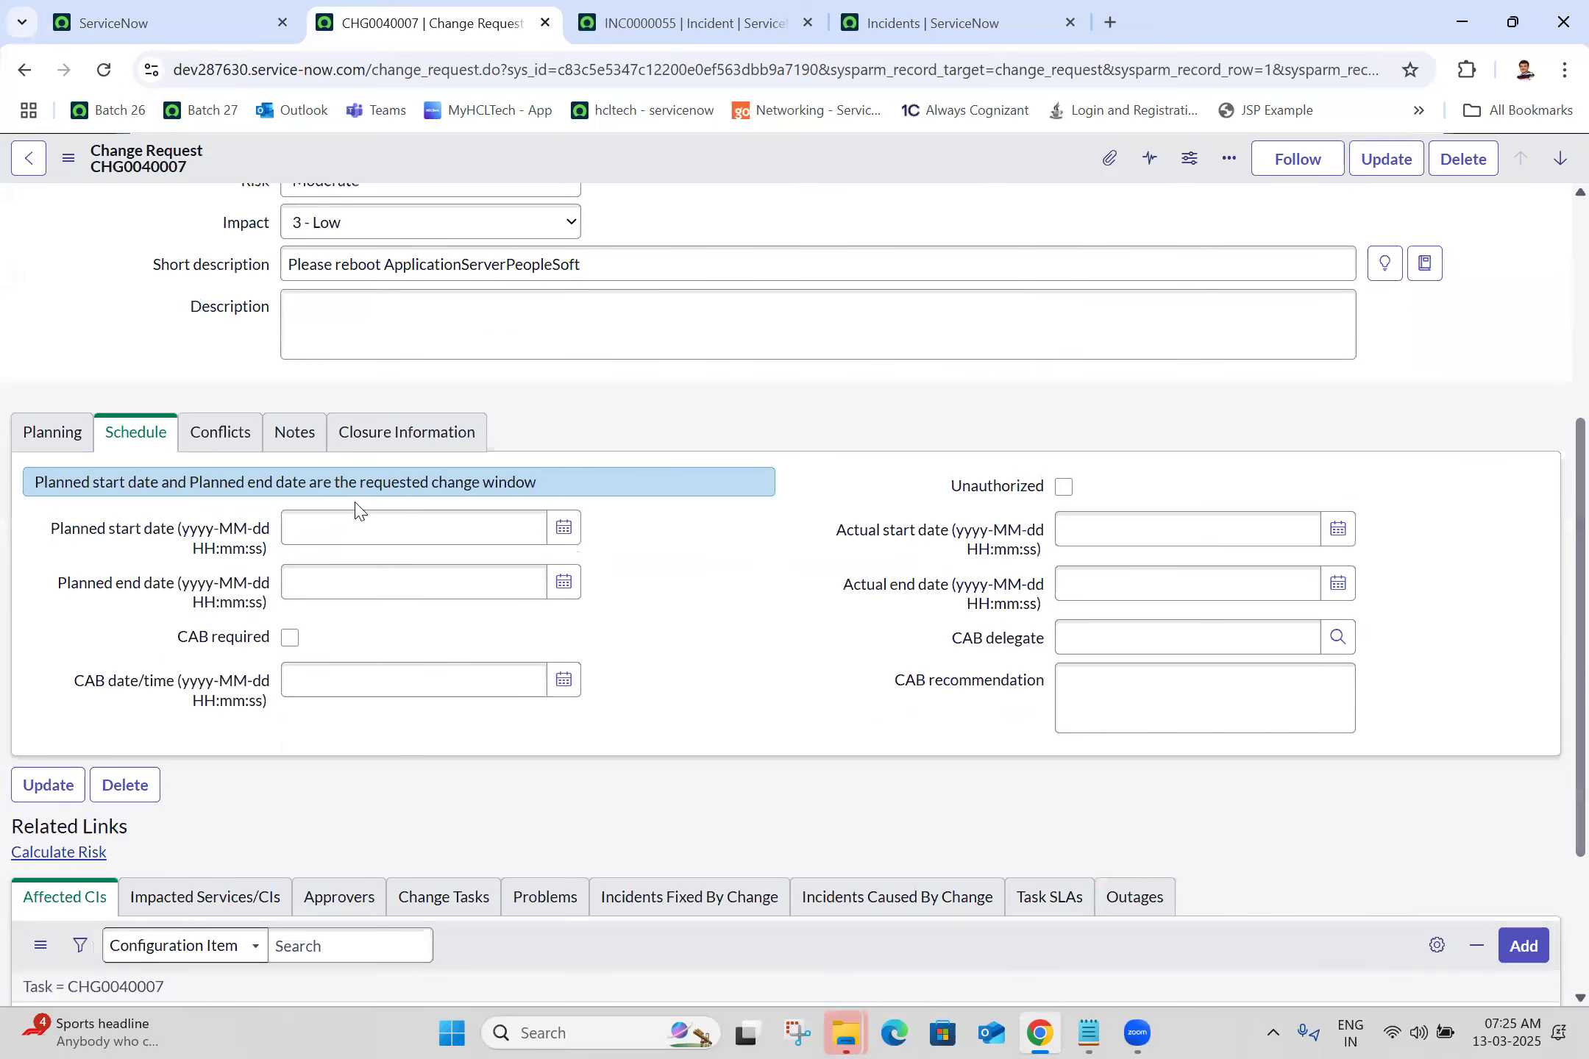
pyautogui.moveTo(174, 523); pyautogui.dragTo(244, 618)
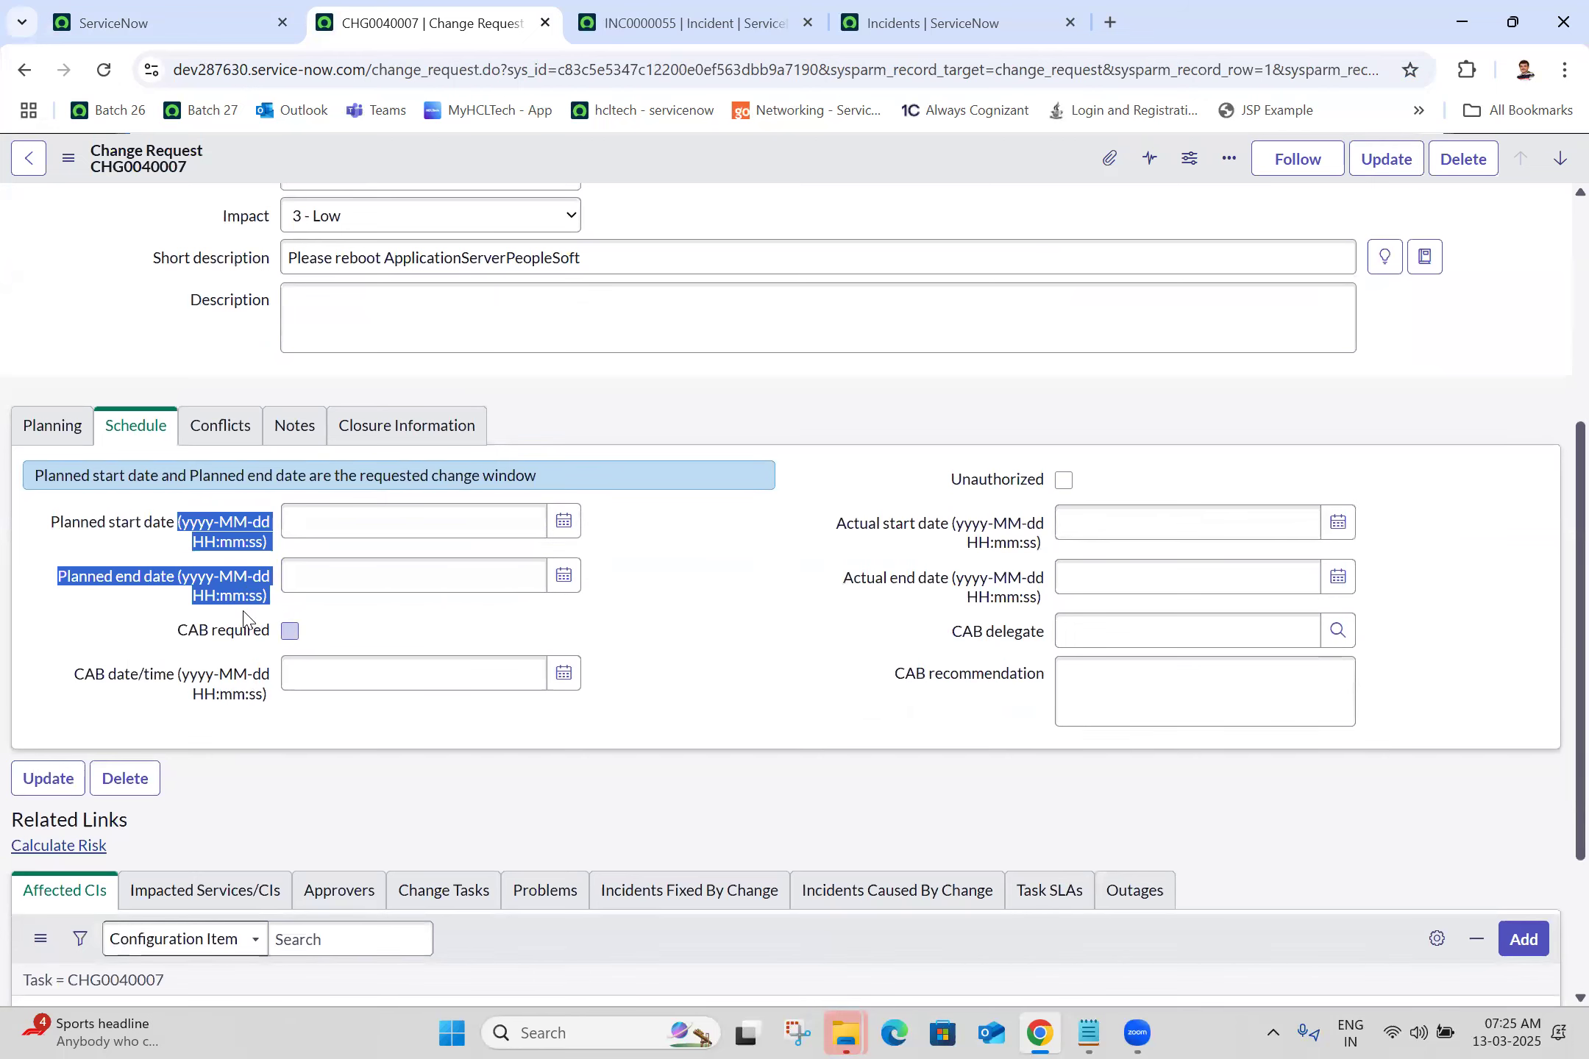
pyautogui.click(243, 618)
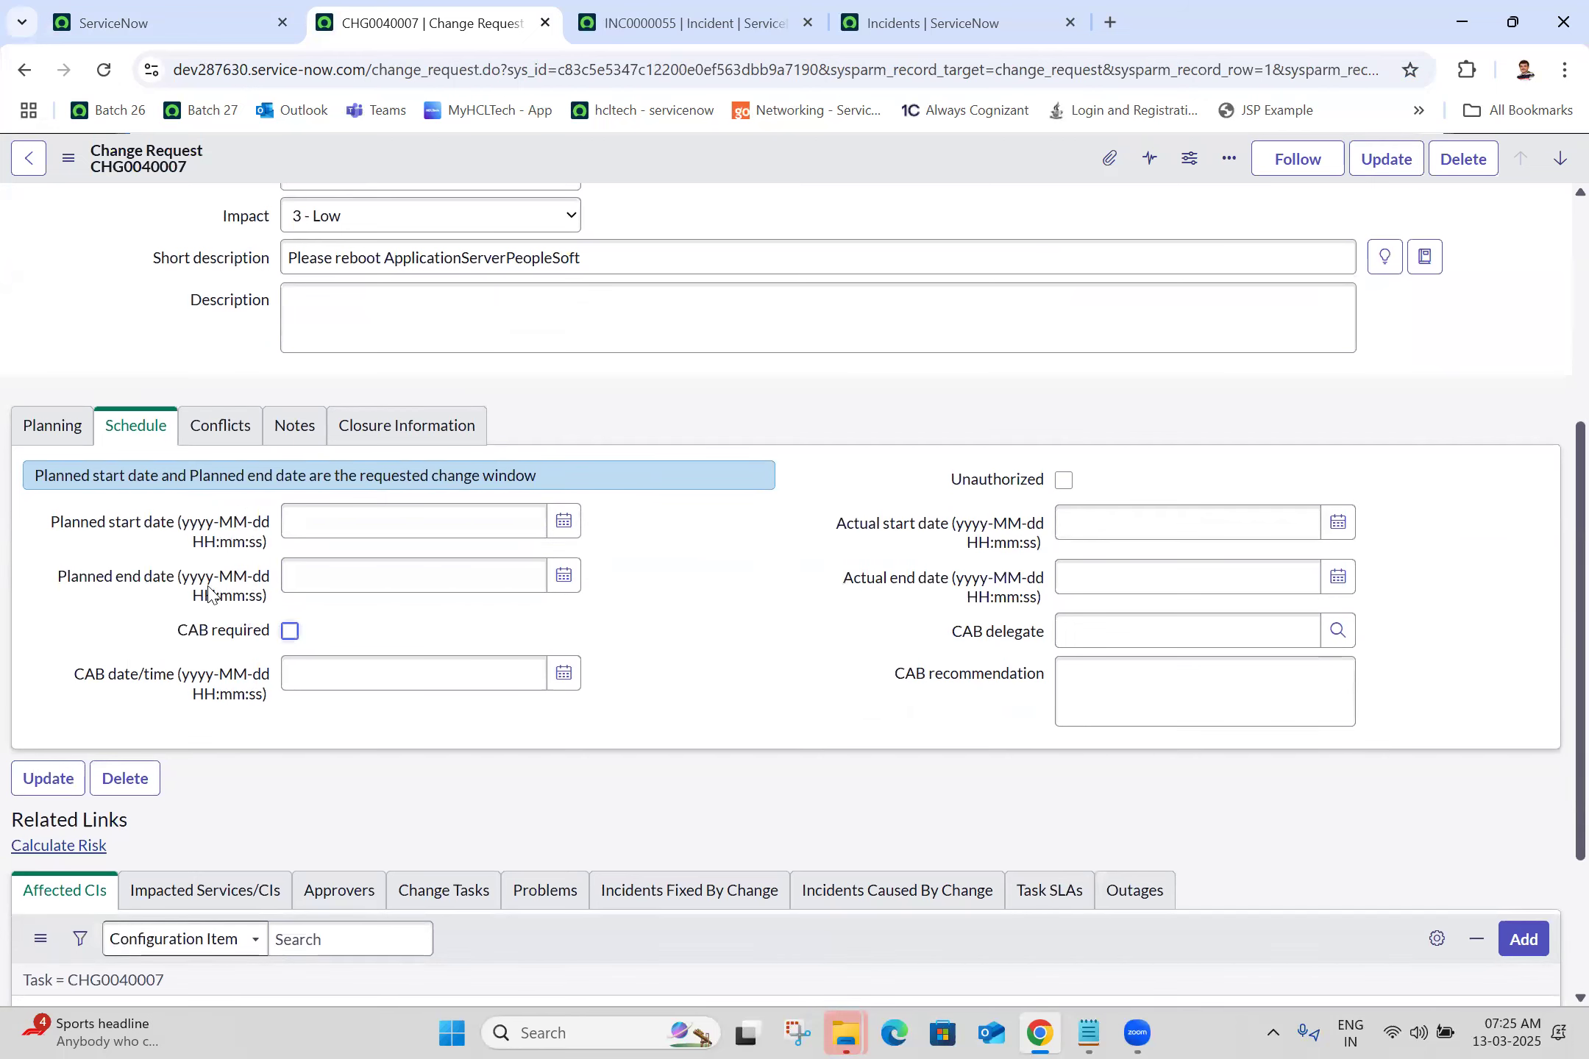
# Step: Turn off showing date and time formats on forms in the Accessibility preferences, and view incident INC0000055
pyautogui.click(184, 2)
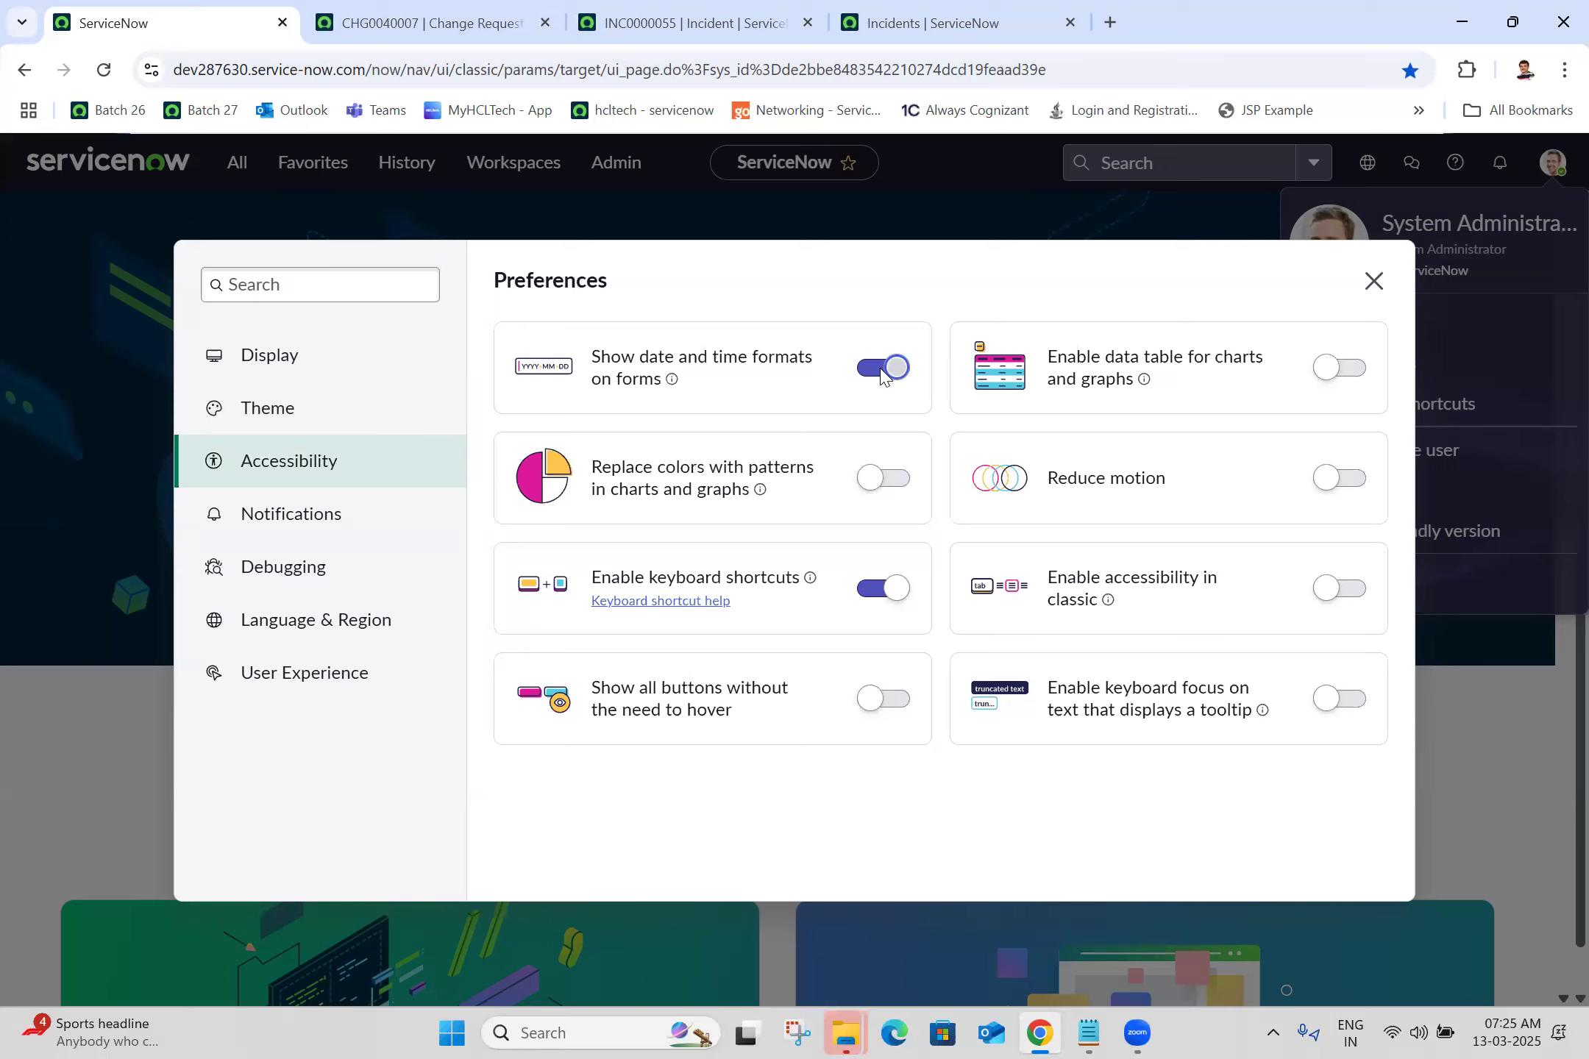
pyautogui.click(882, 374)
pyautogui.click(717, 9)
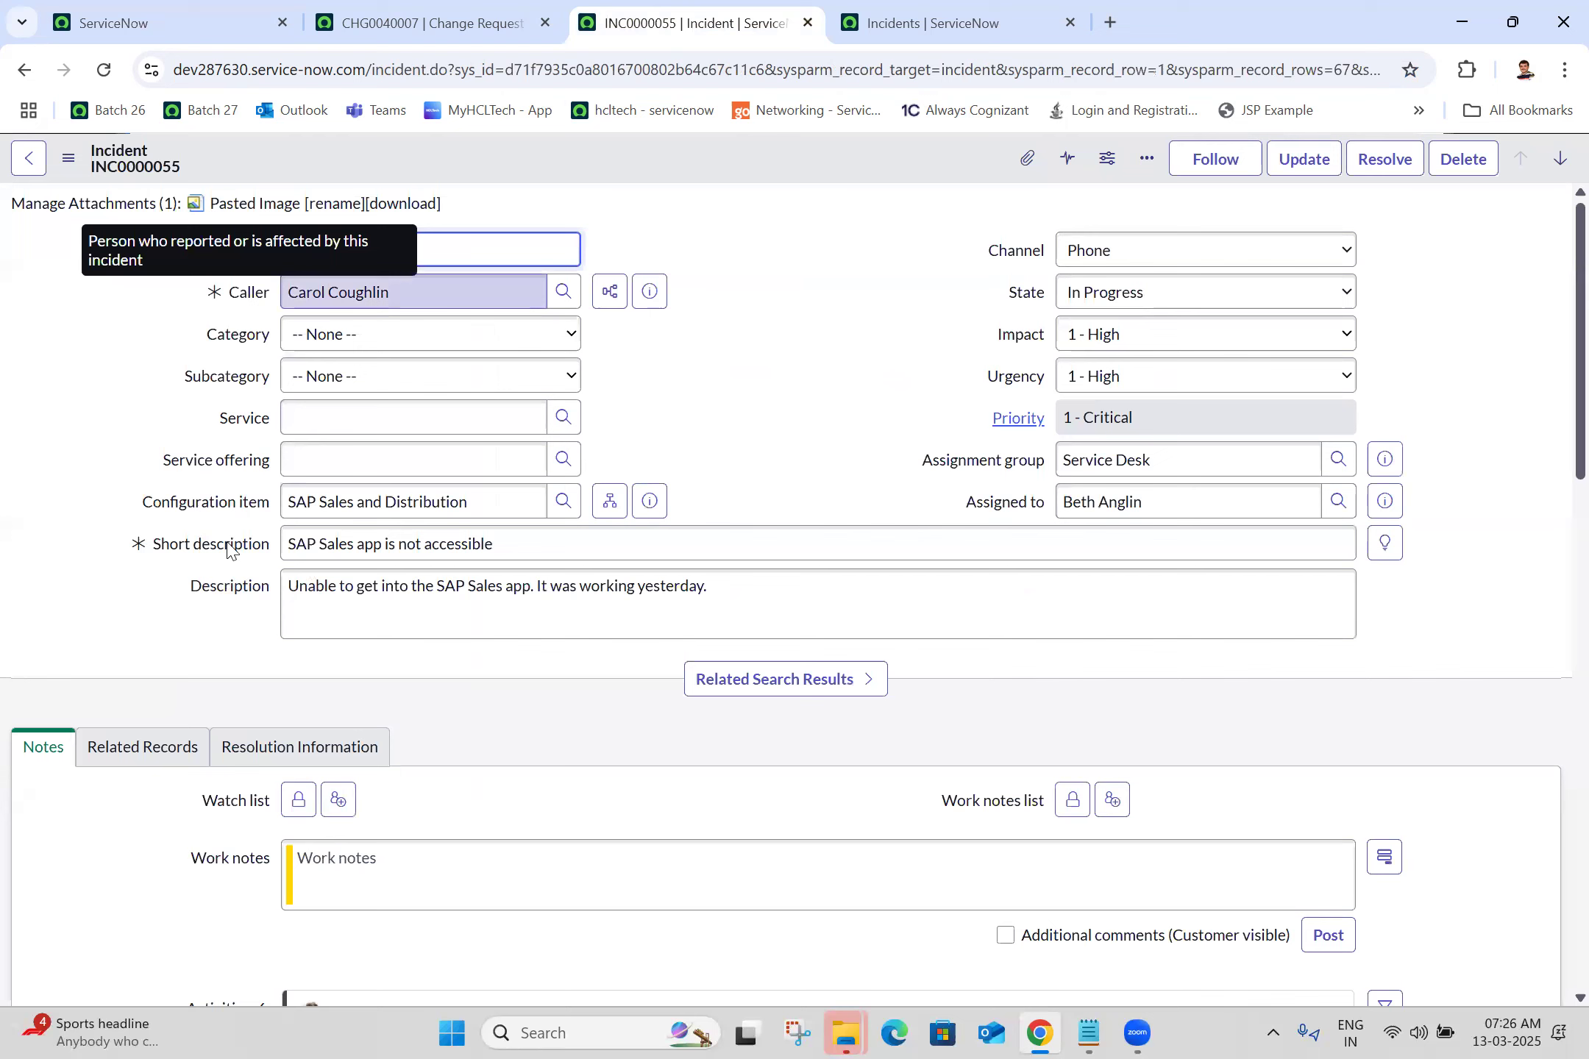
# Step: Review the General and Next Experience notification preferences with the toast banner location options, and view the Debugging preferences
pyautogui.click(228, 11)
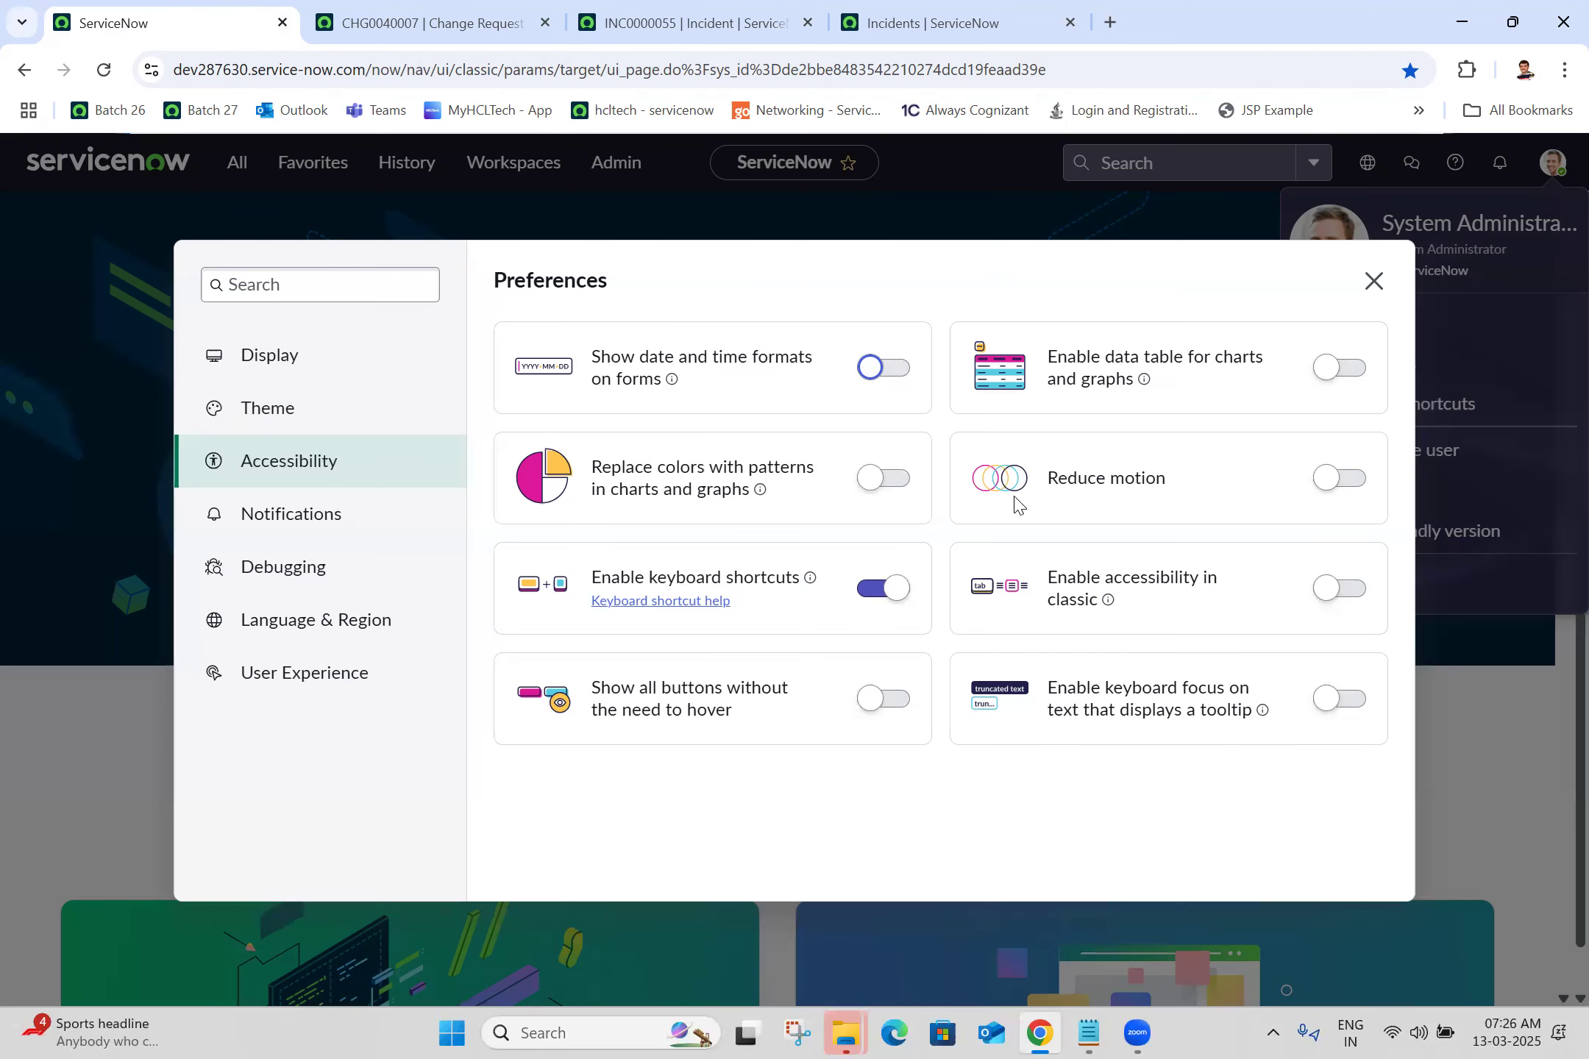
pyautogui.click(335, 522)
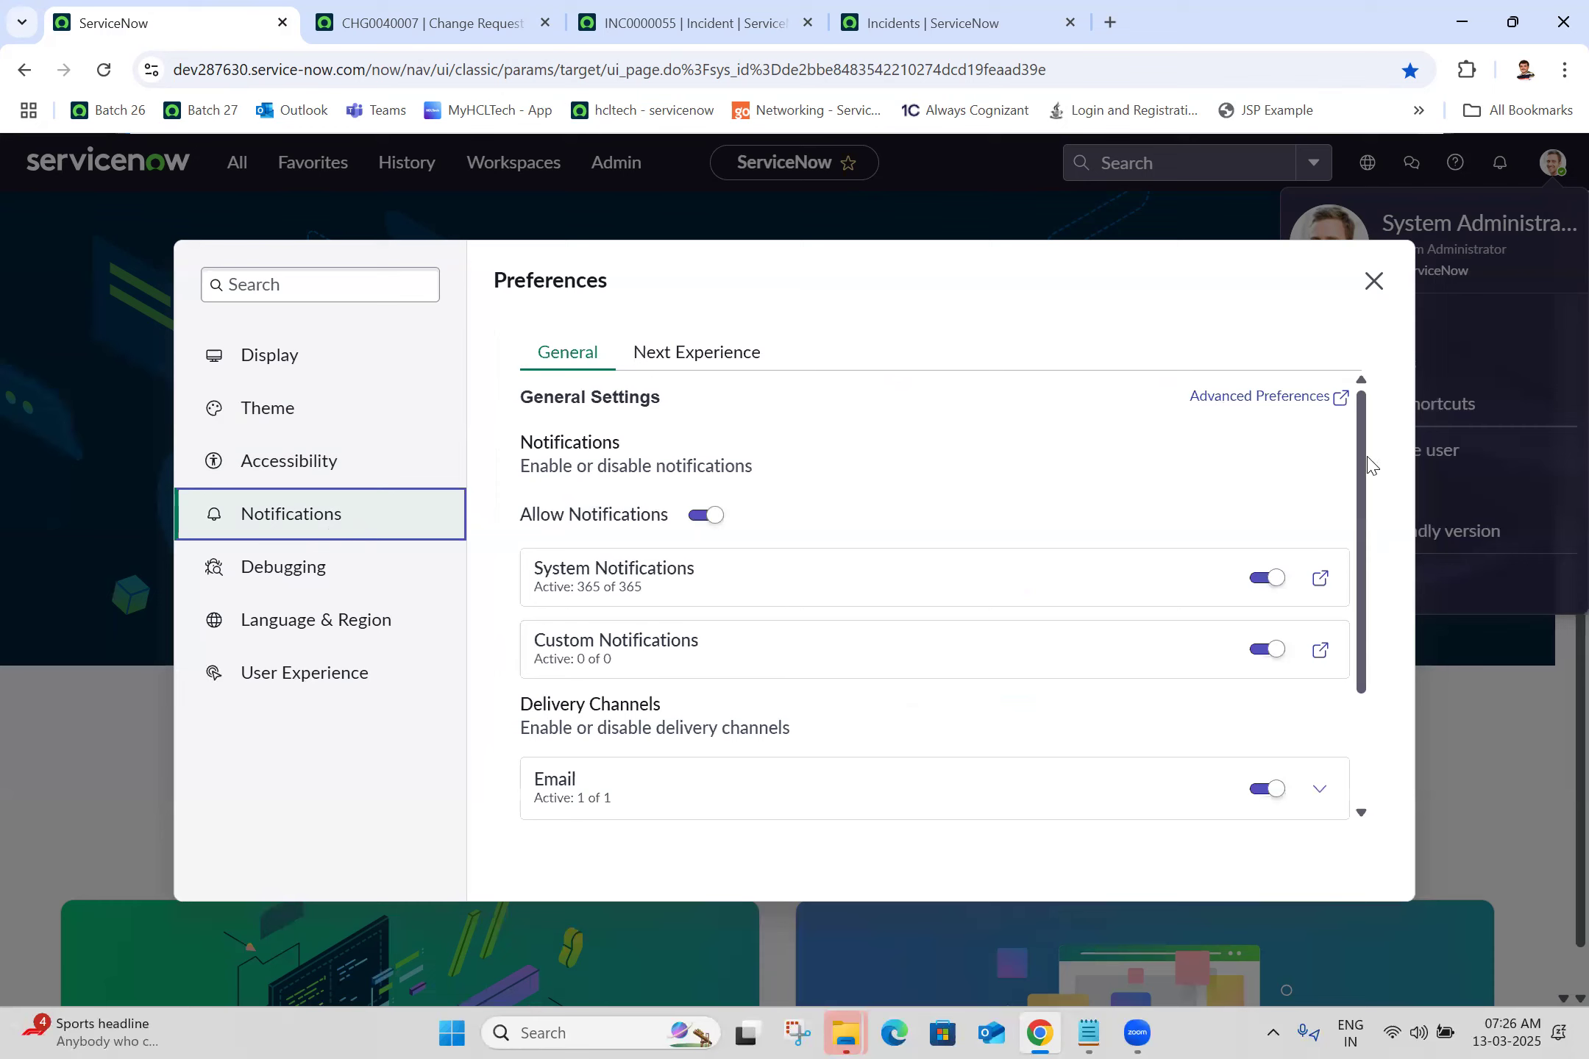
pyautogui.scroll(-2, 1373, 423)
pyautogui.scroll(2, 1362, 434)
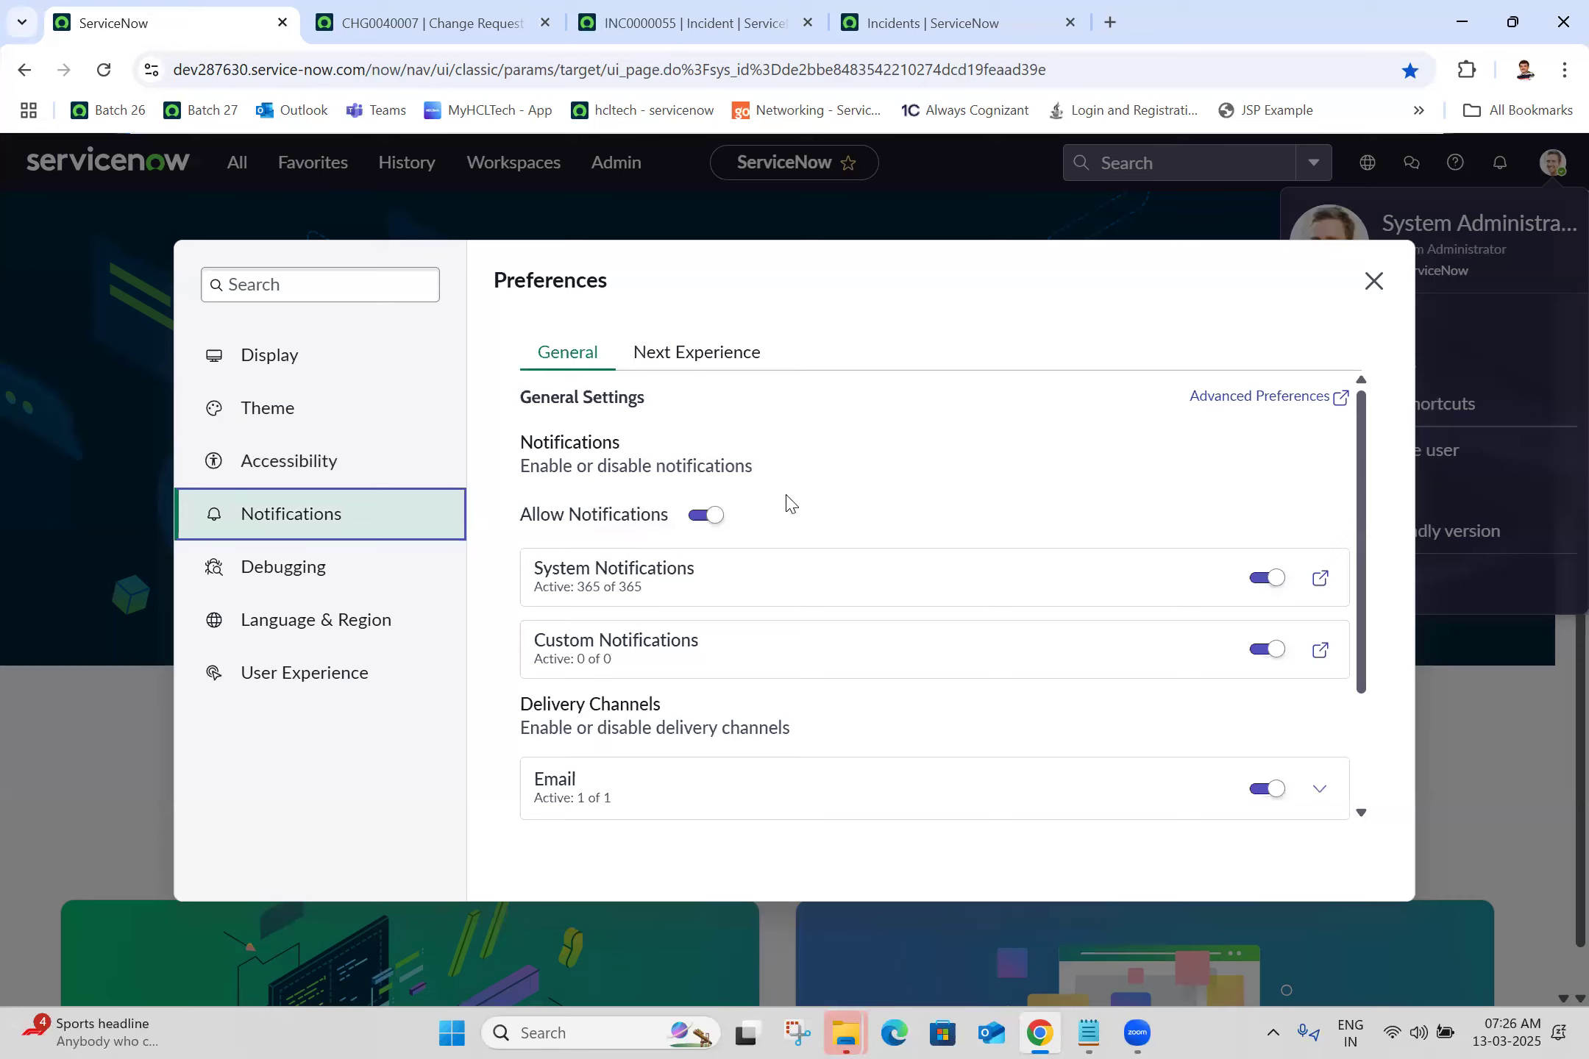
pyautogui.click(703, 361)
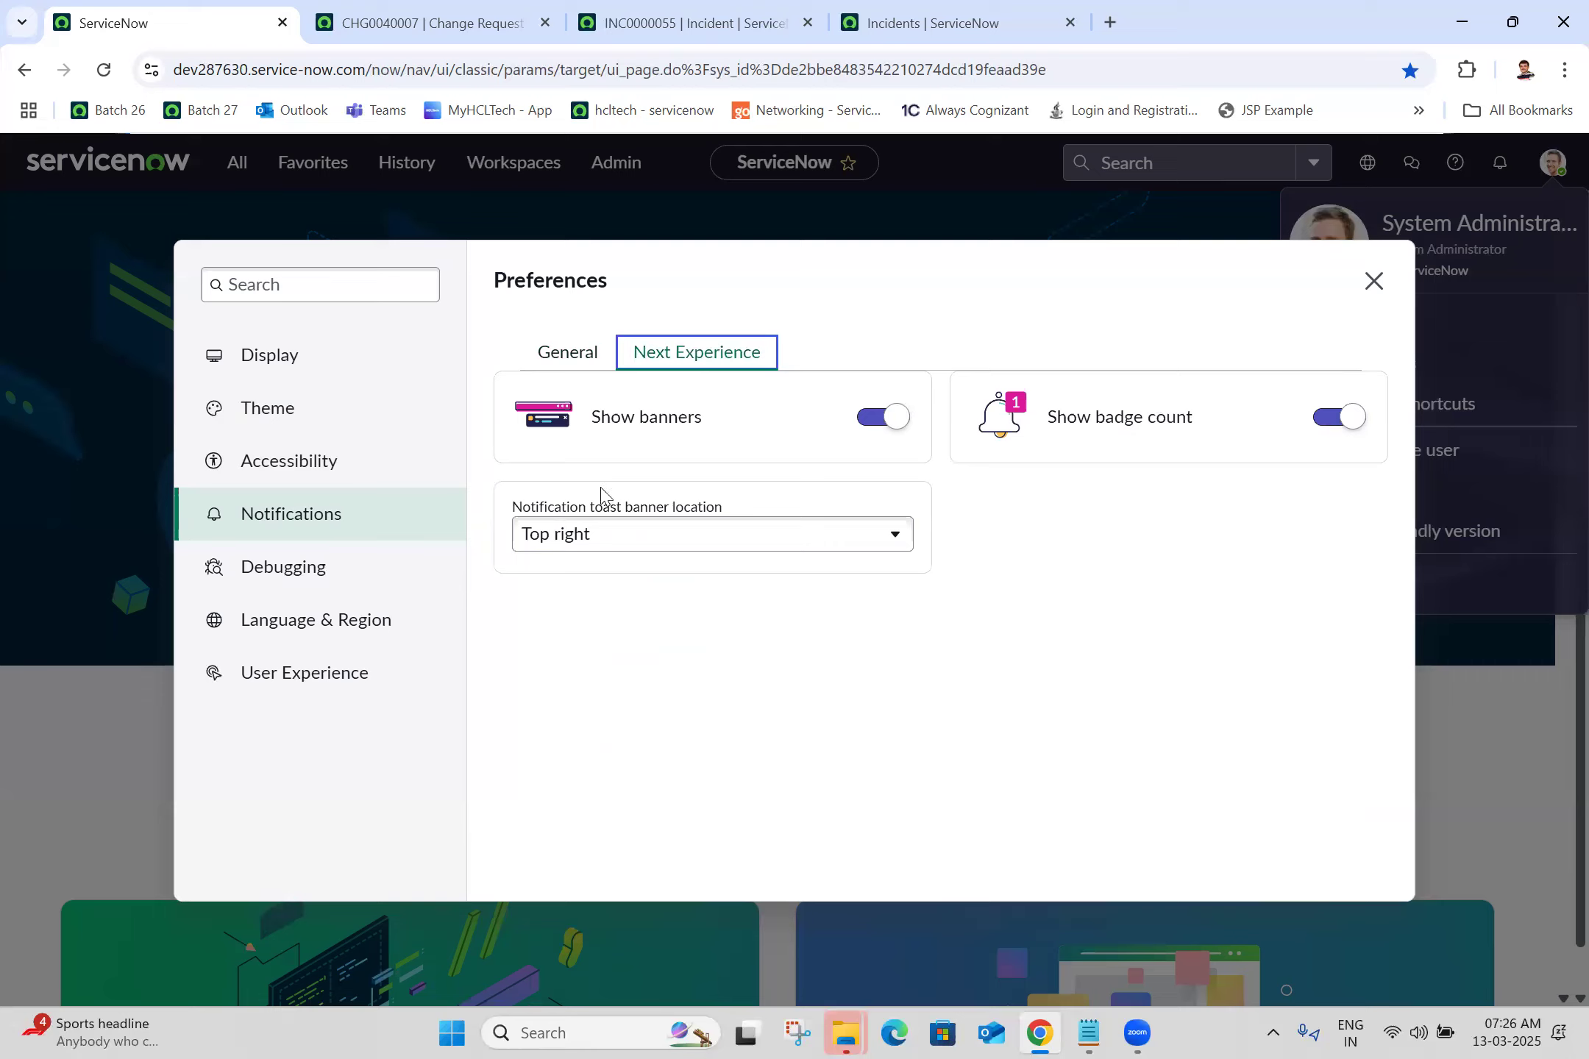
pyautogui.click(666, 540)
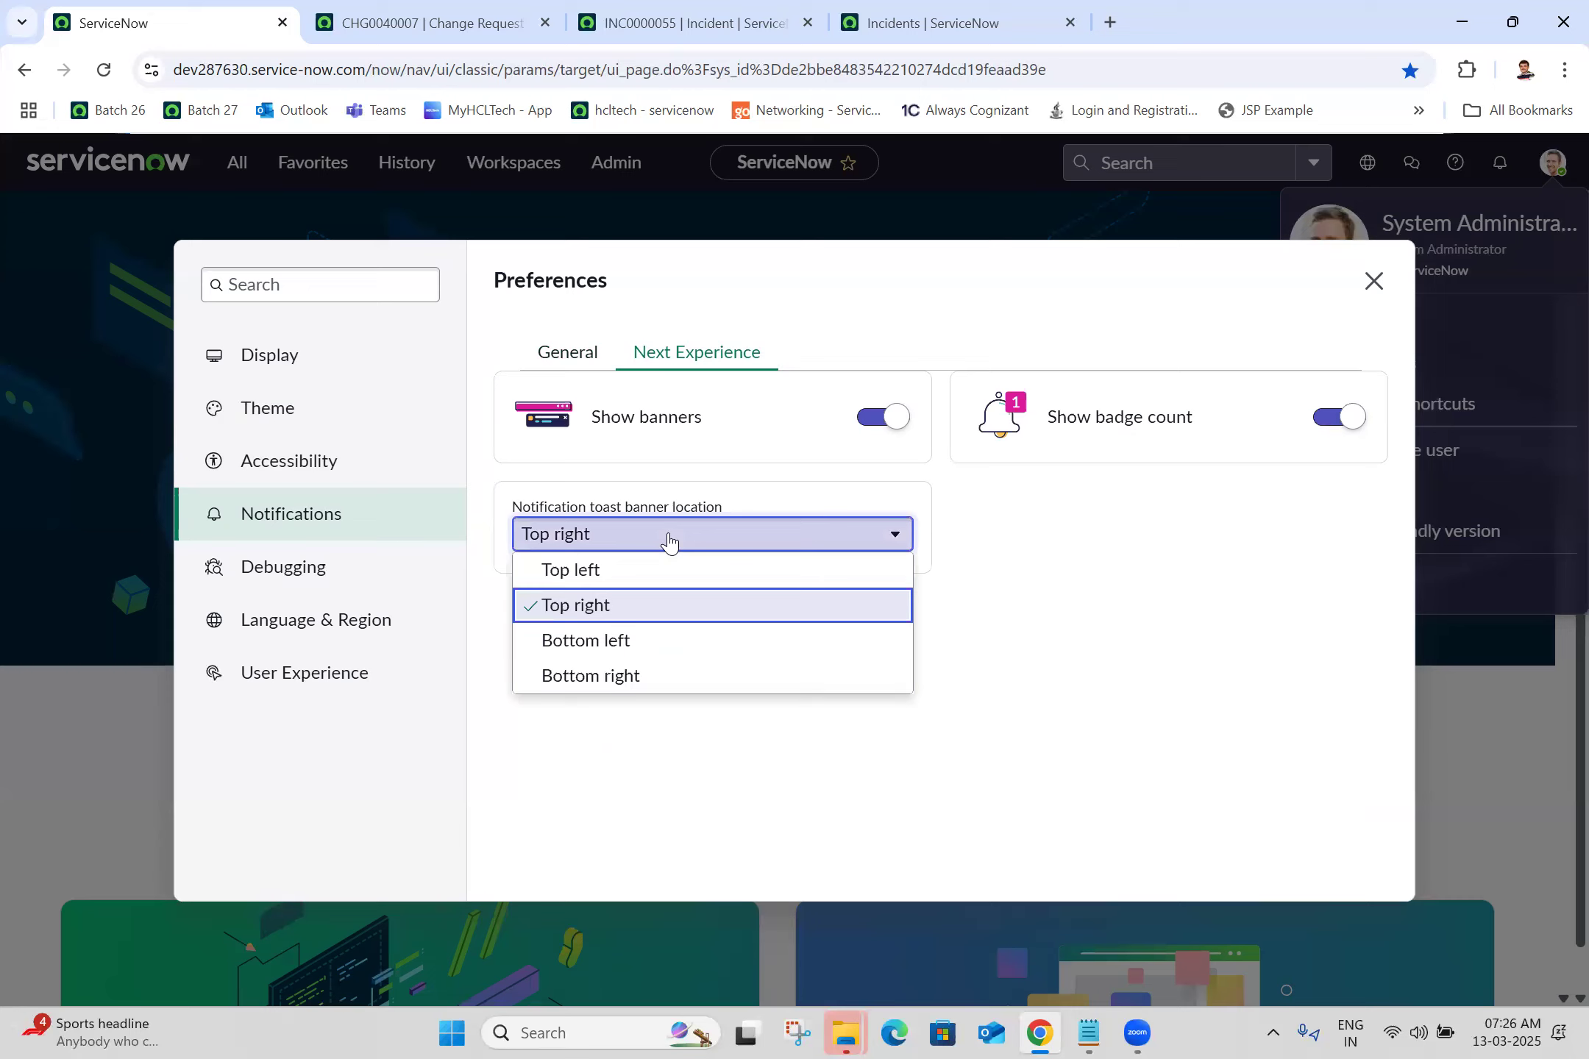
pyautogui.click(668, 541)
pyautogui.click(331, 583)
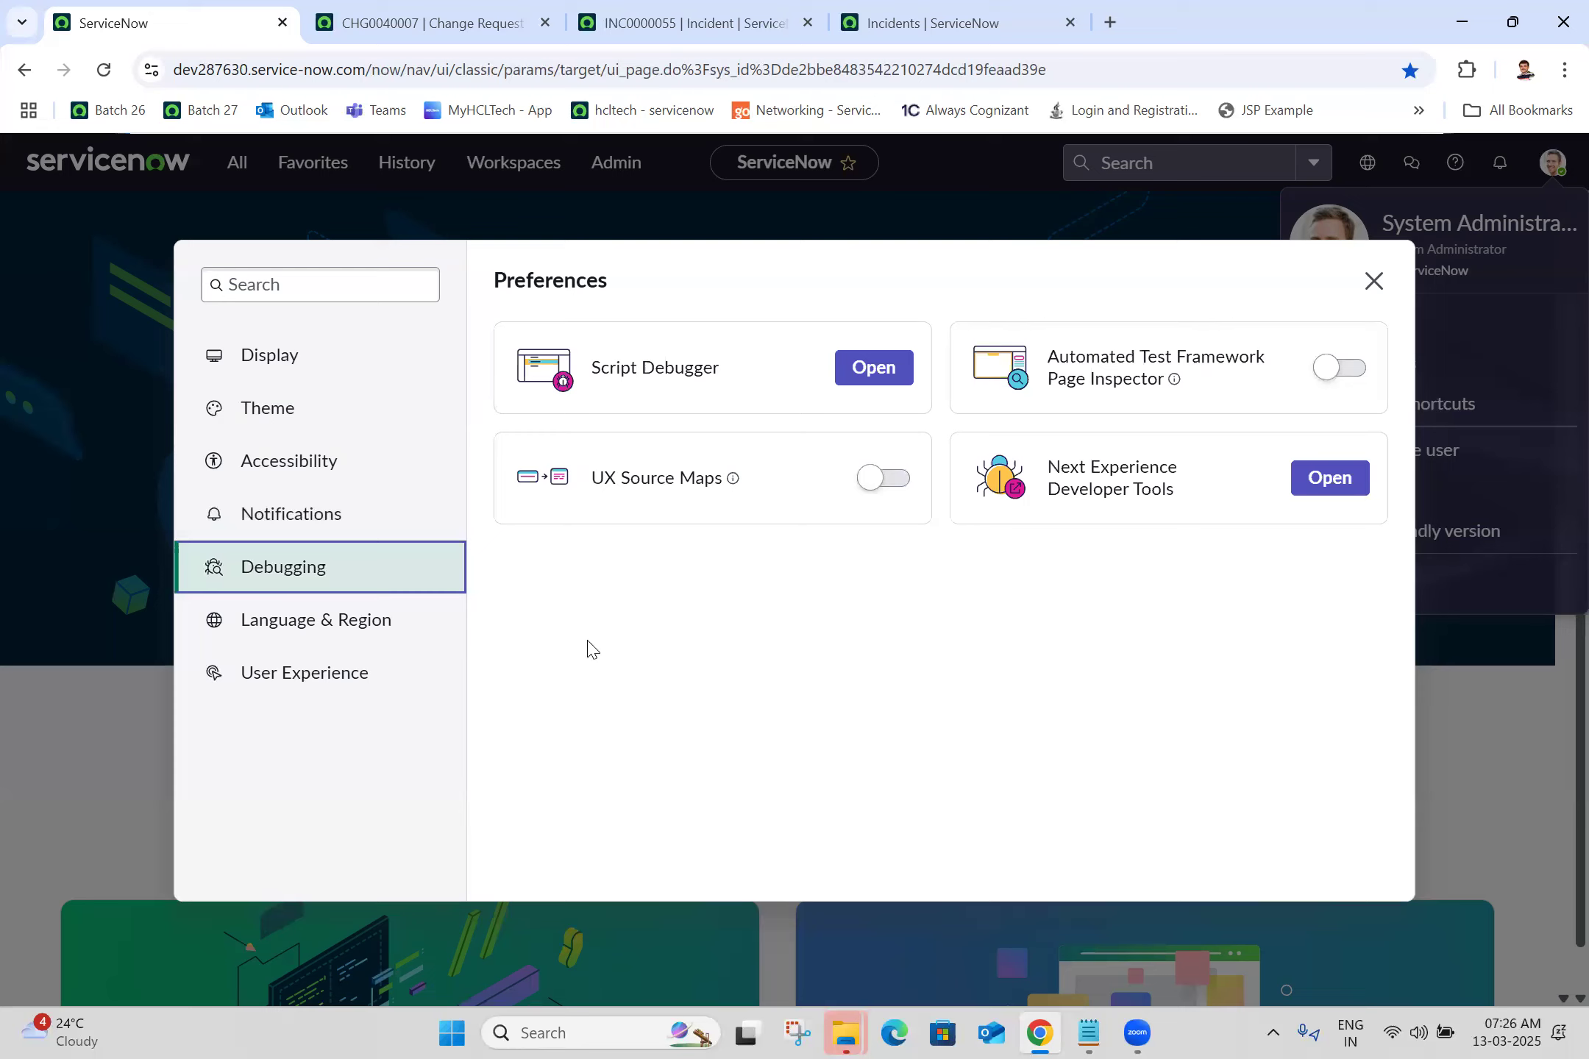
# Step: Open the Language & Region preferences, and examine the date fields on reloaded change request CHG0040007 and the dates in the incidents list
pyautogui.click(370, 620)
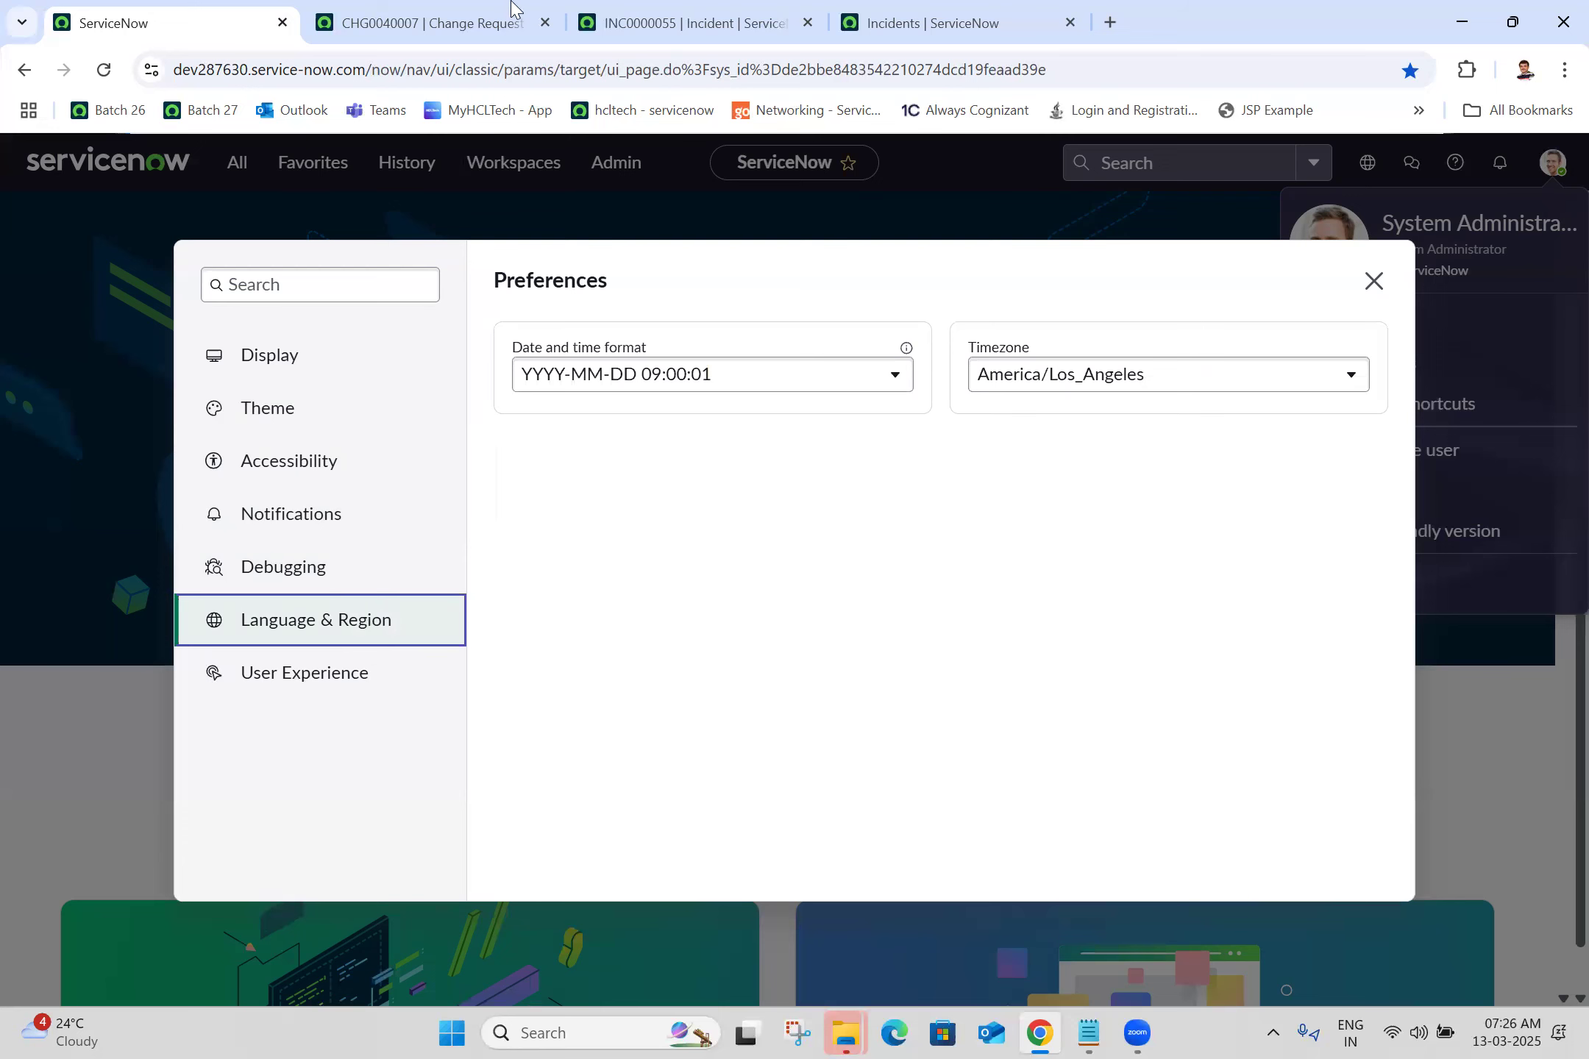
pyautogui.hotkey('ctrl', 'Tab')
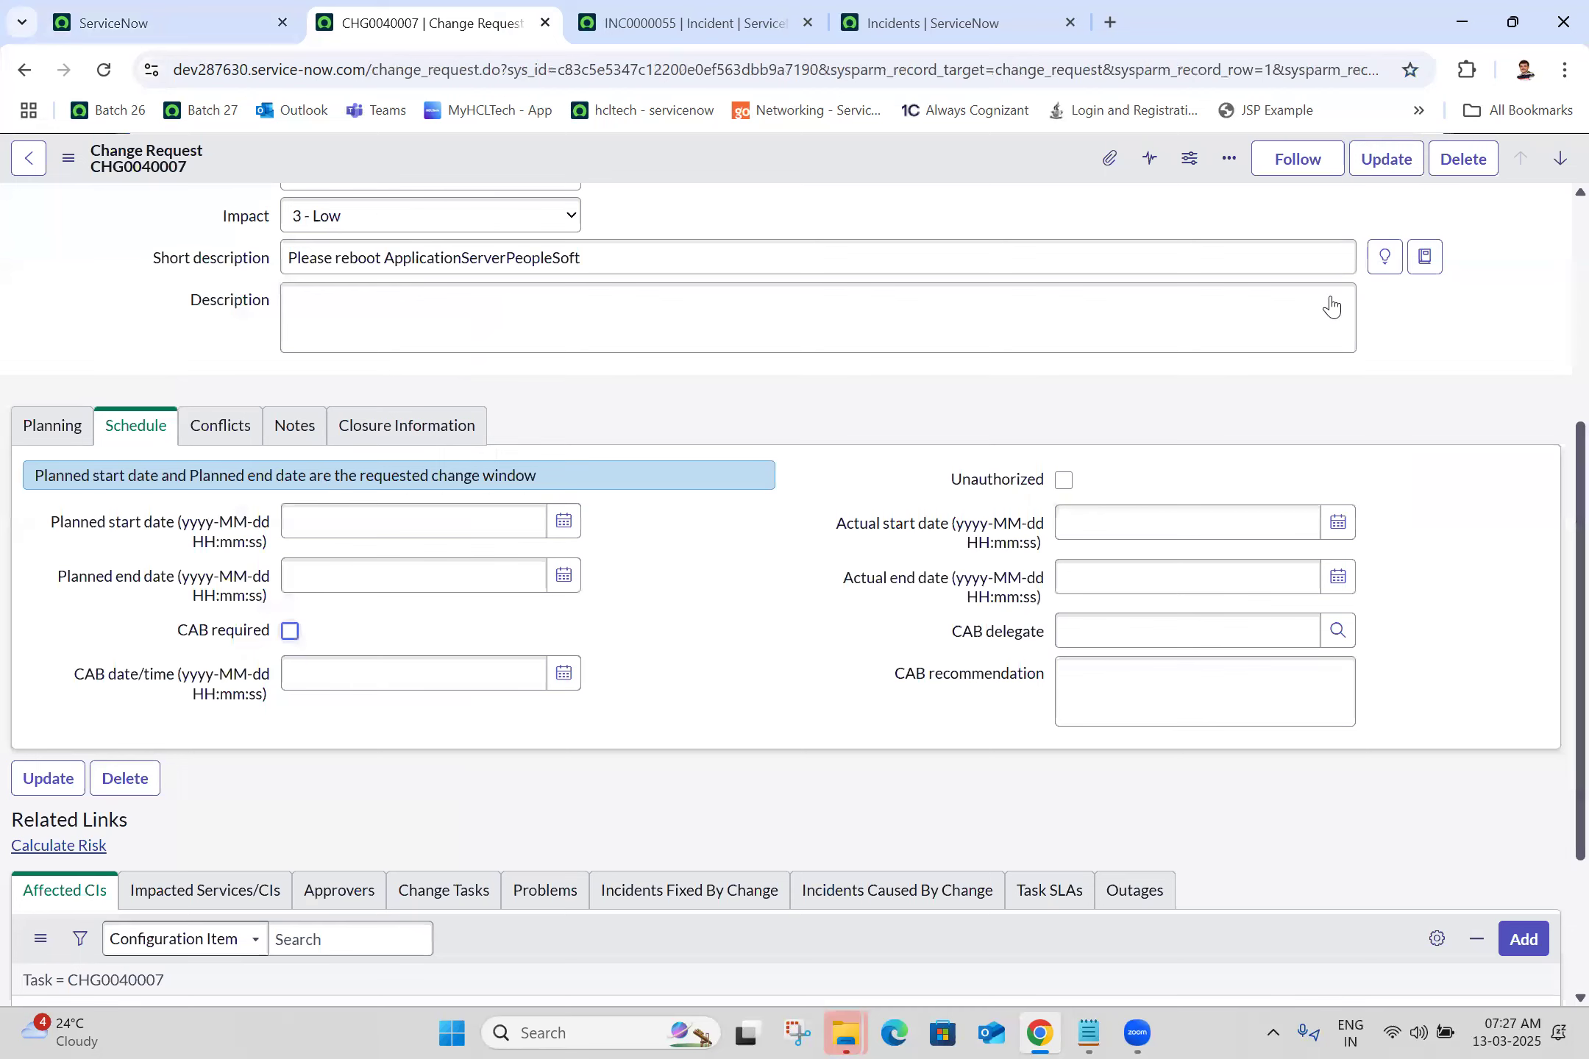
pyautogui.press('F5')
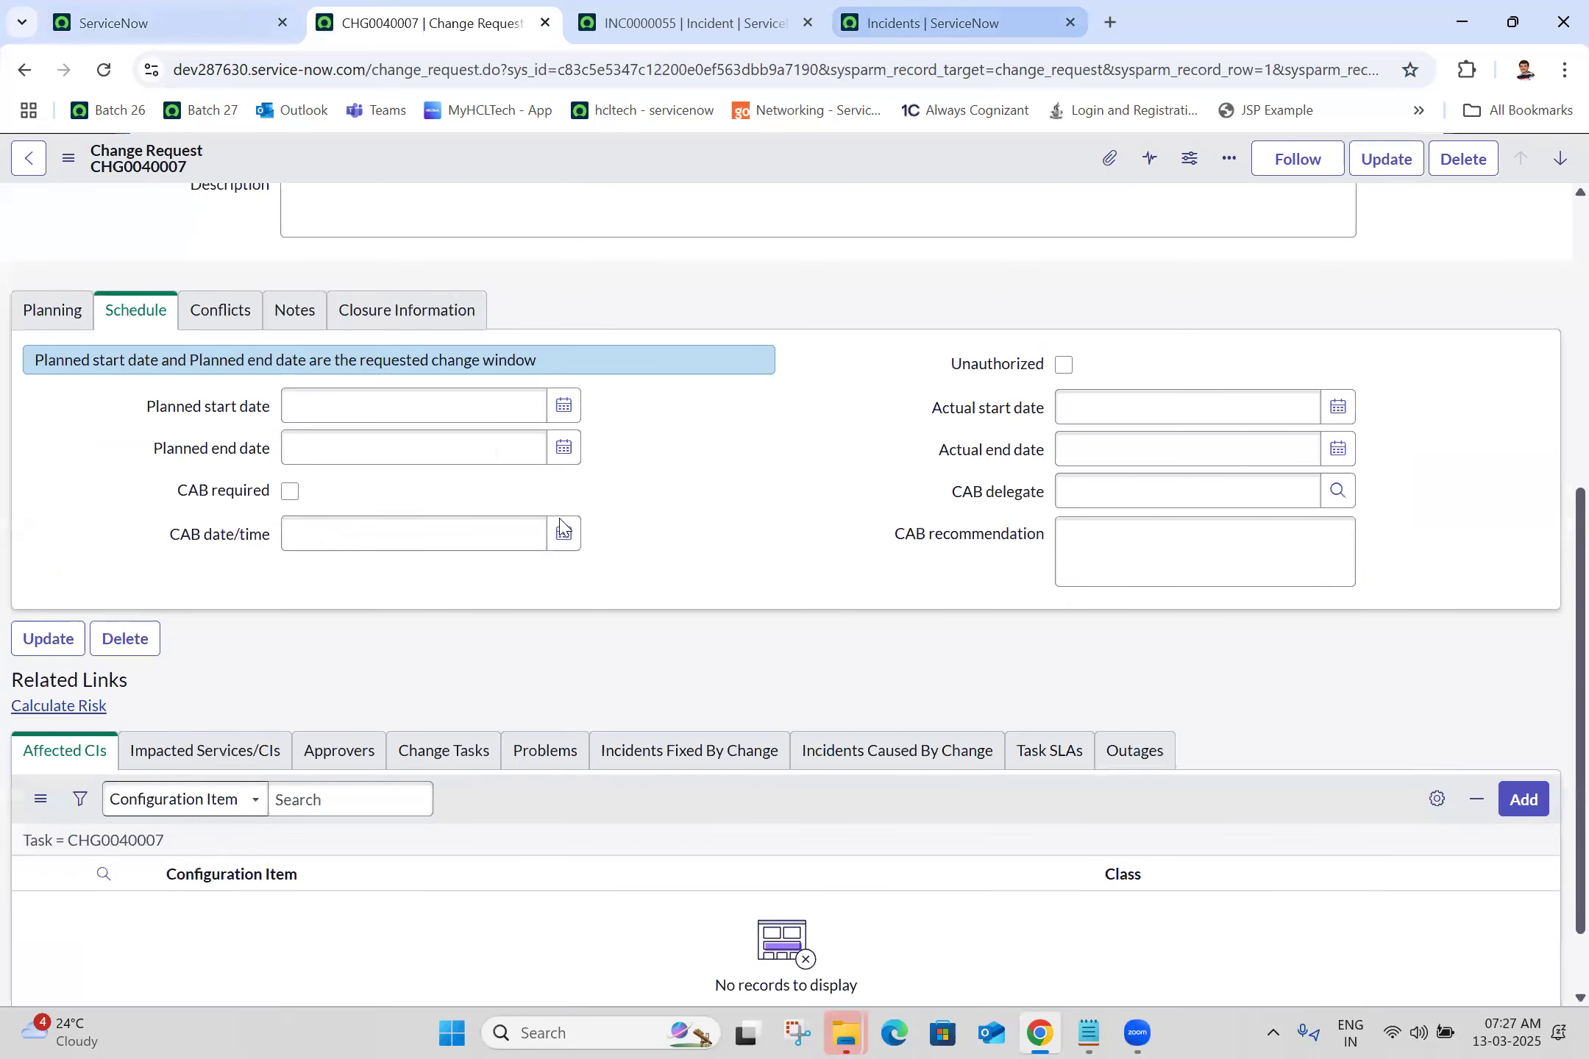
pyautogui.click(221, 18)
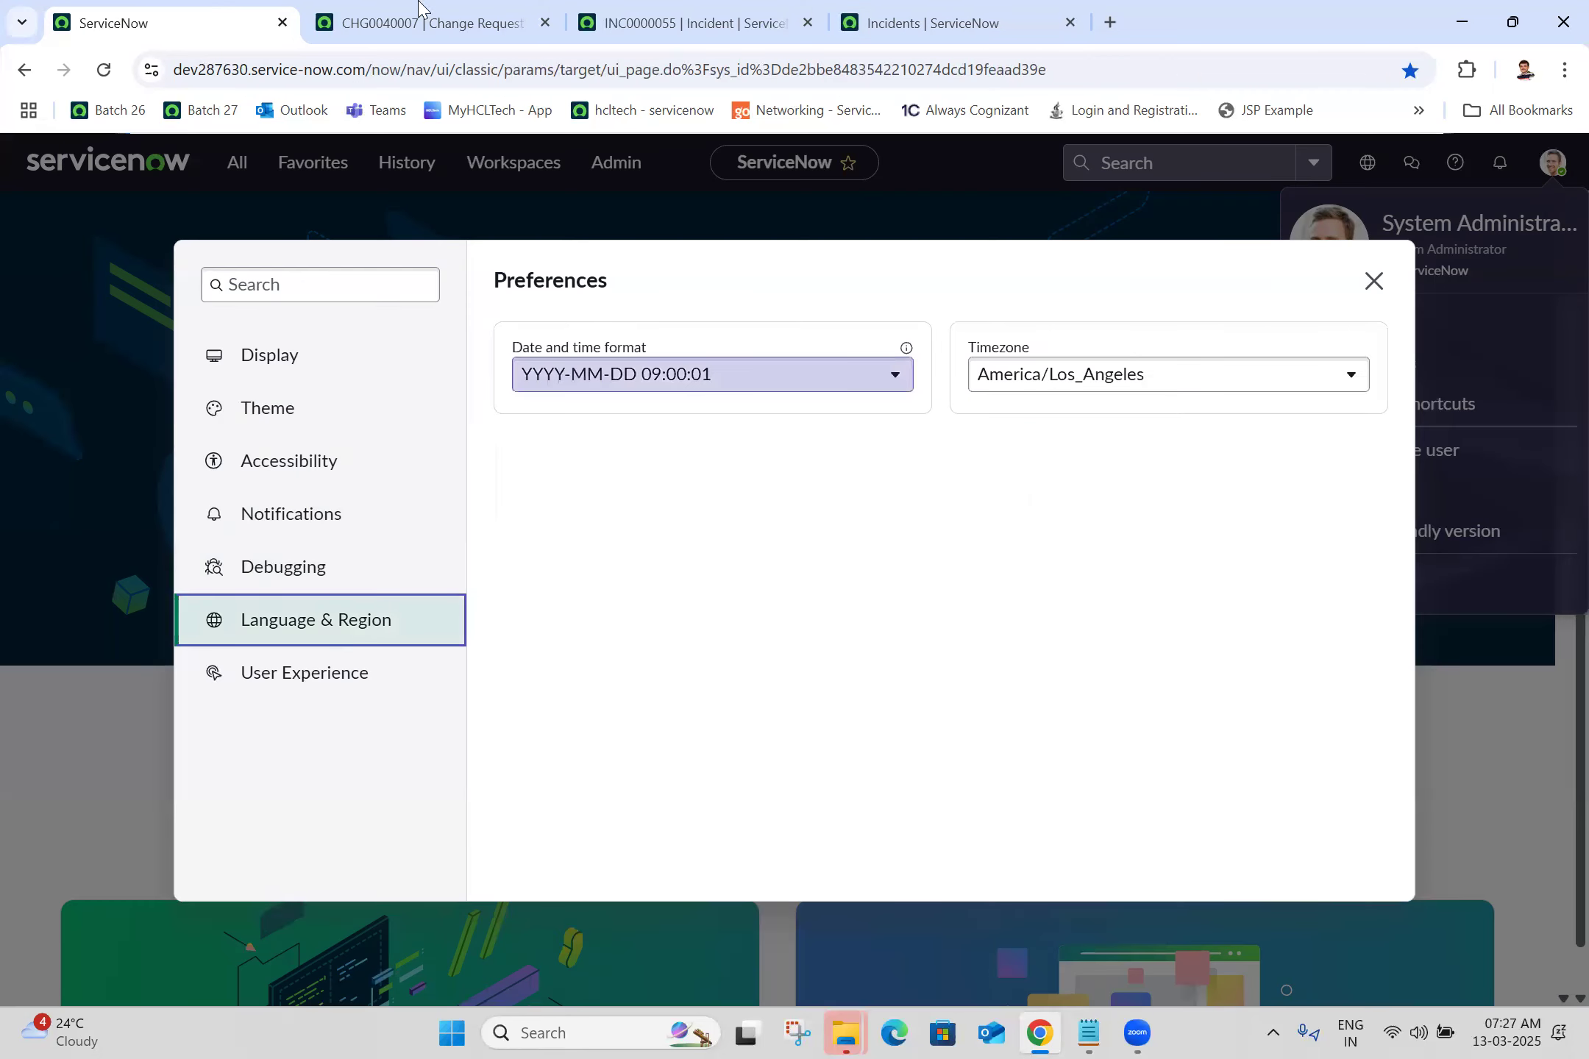
pyautogui.click(559, 4)
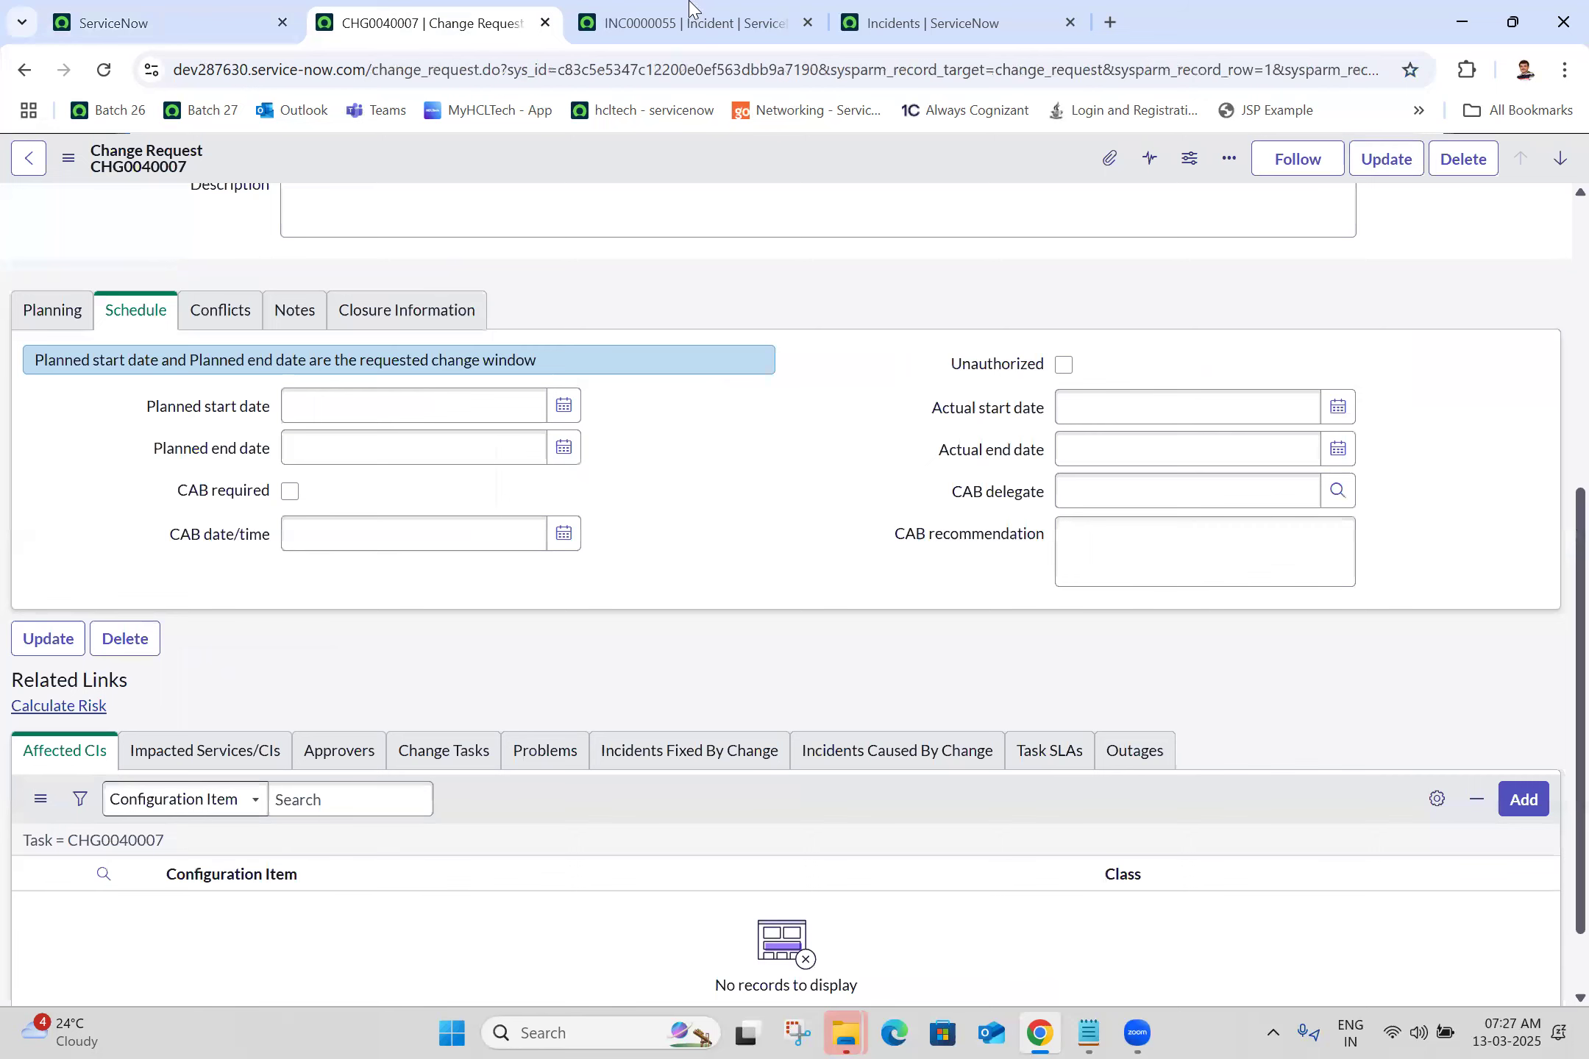
pyautogui.click(900, 3)
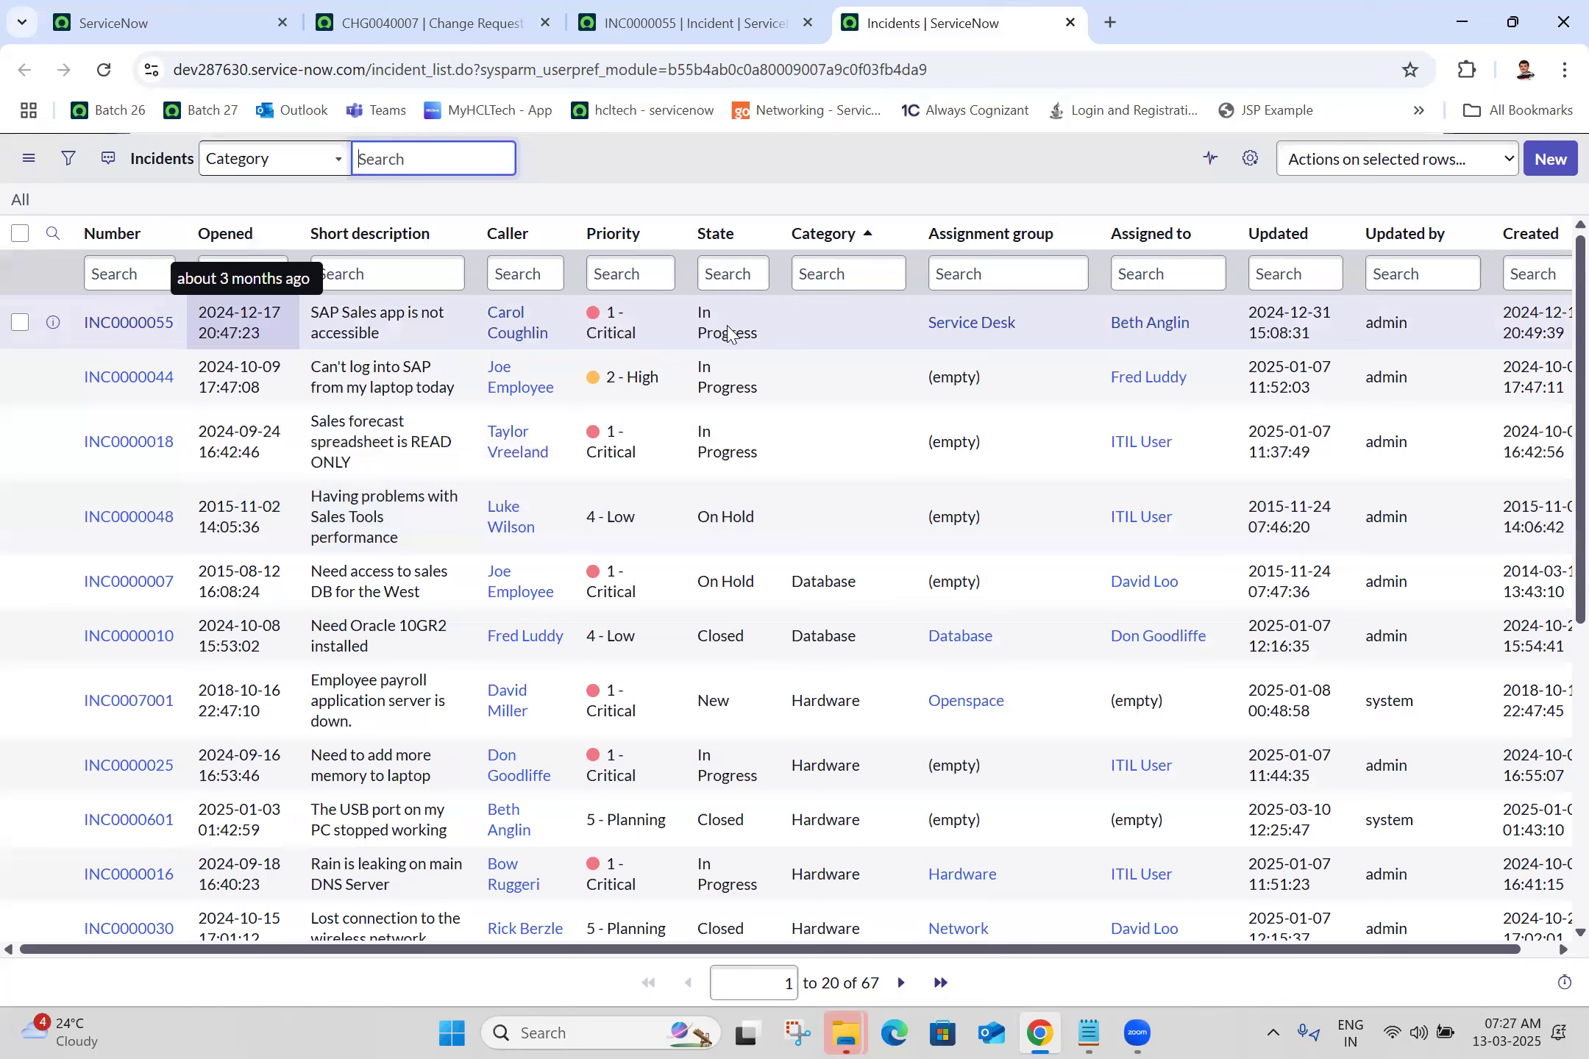
pyautogui.hotkey('ctrl', '1')
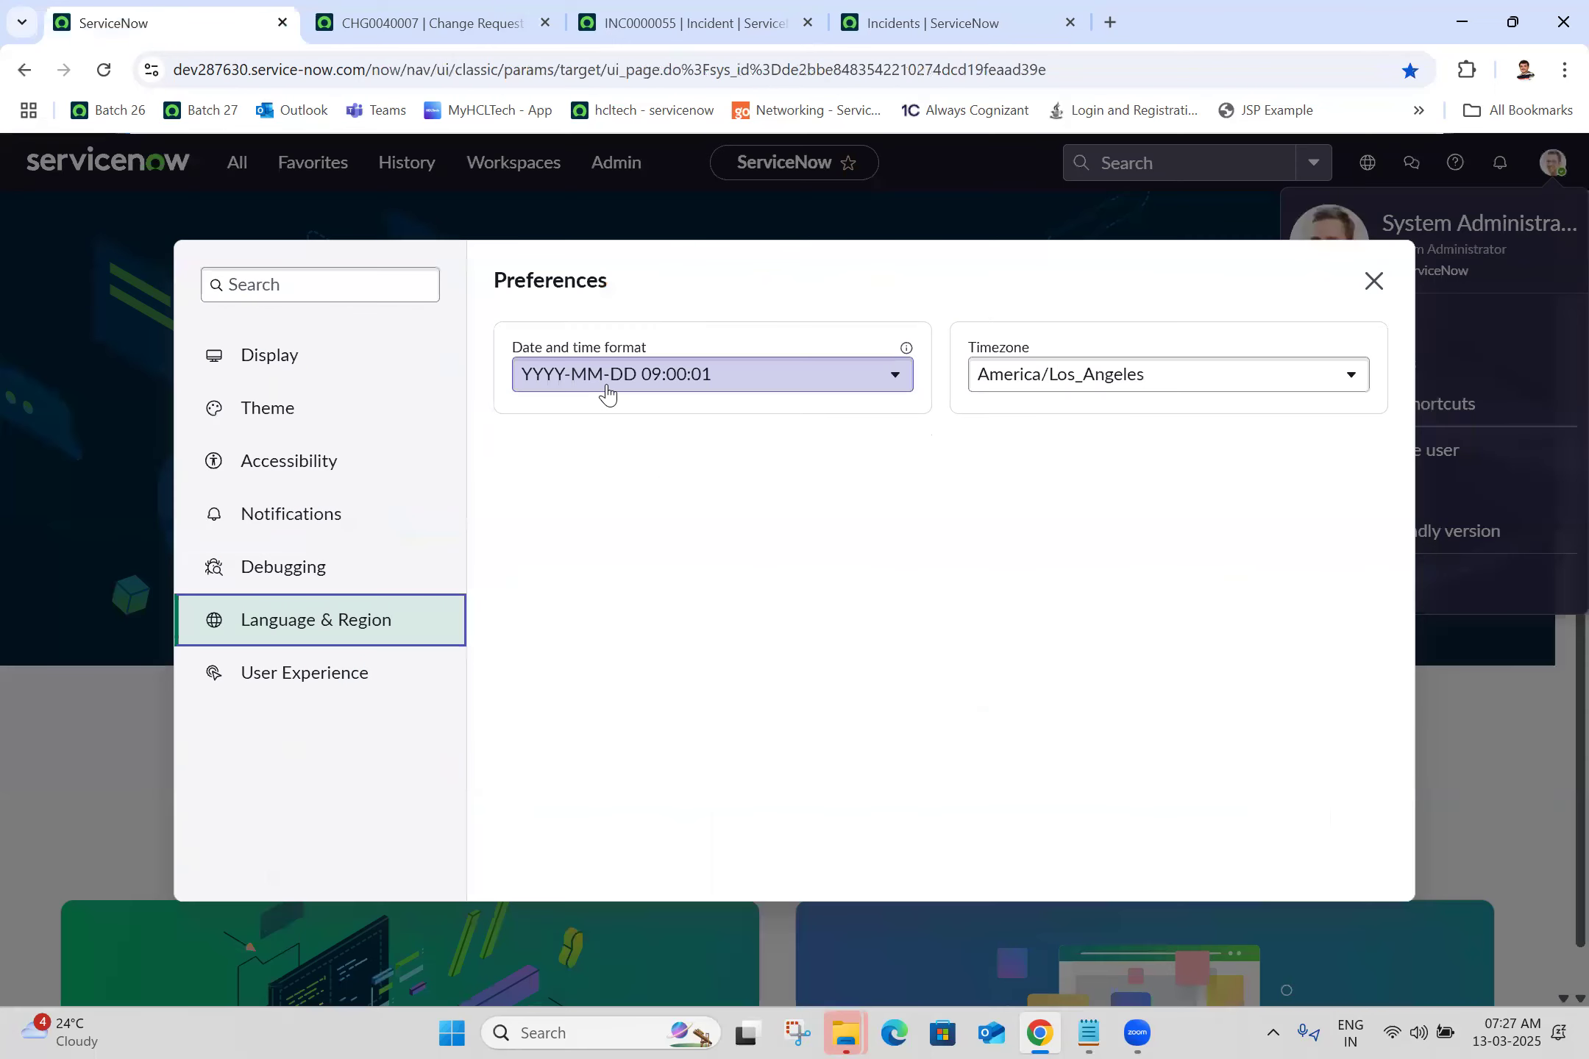
# Step: Set the date and time format to YYYY-MM-DD 09:00:01 5 min ago and check the dates in the incidents list
pyautogui.click(628, 384)
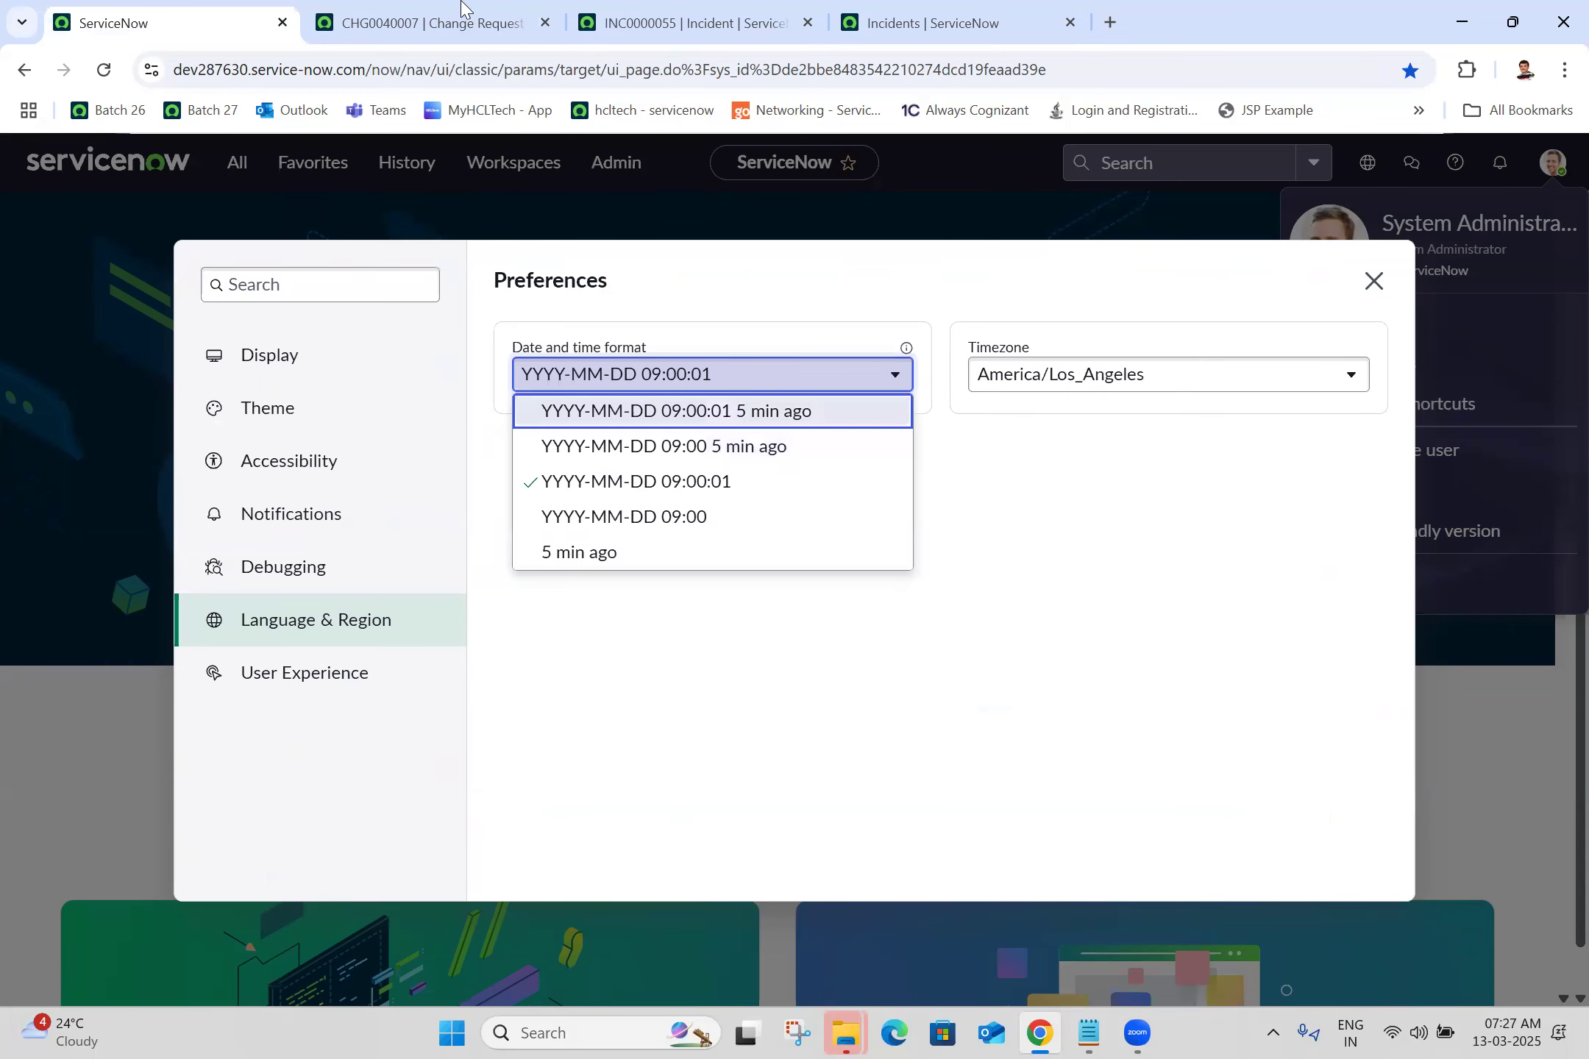
pyautogui.click(656, 427)
pyautogui.hotkey('ctrl', '4')
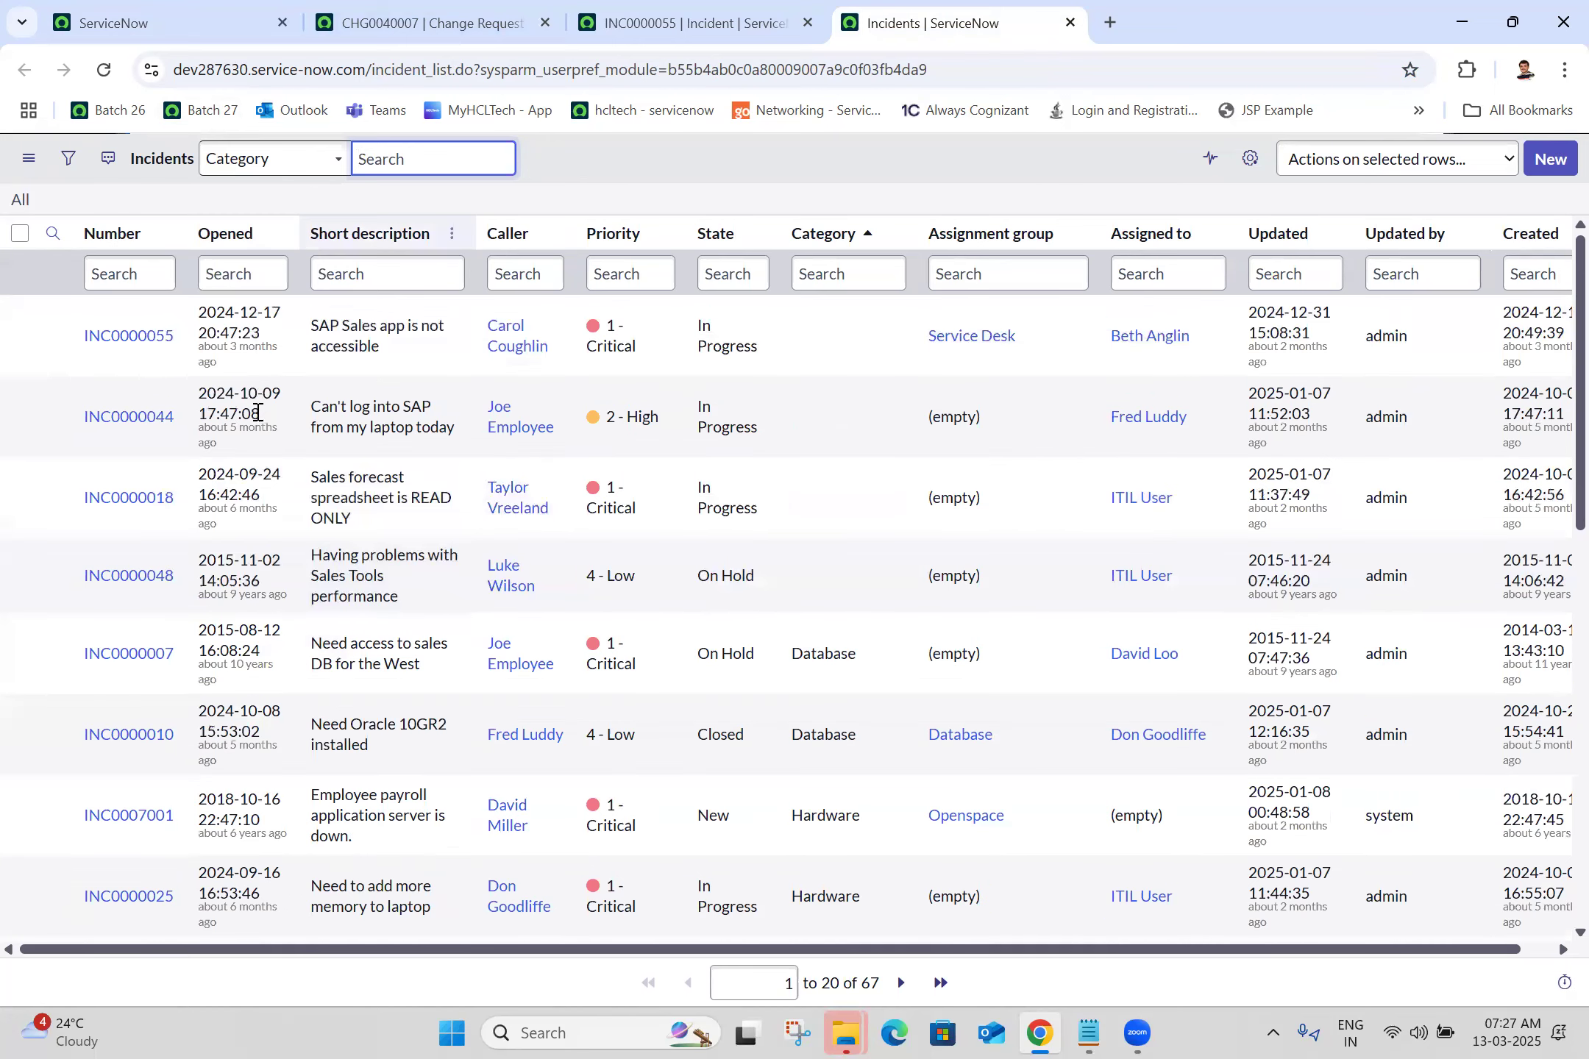
pyautogui.click(237, 11)
# Step: Set the date and time format back to YYYY-MM-DD 09:00:01 and revisit change request CHG0040007 and the incidents list
pyautogui.click(758, 386)
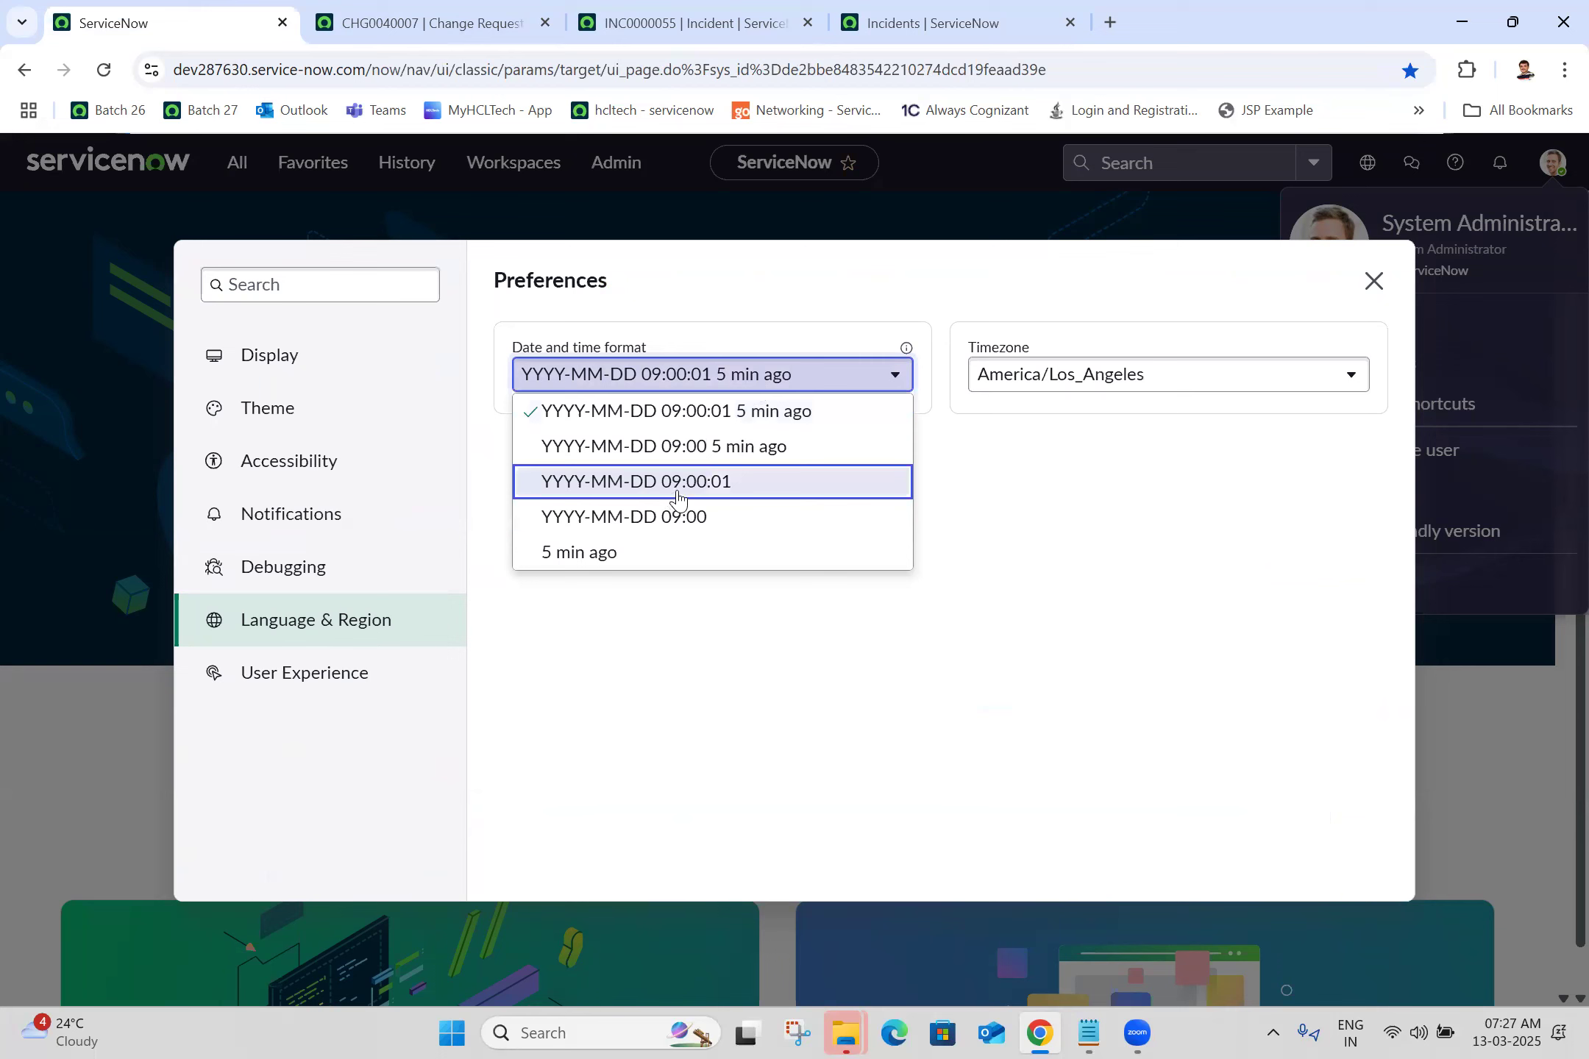
pyautogui.click(677, 487)
pyautogui.click(461, 10)
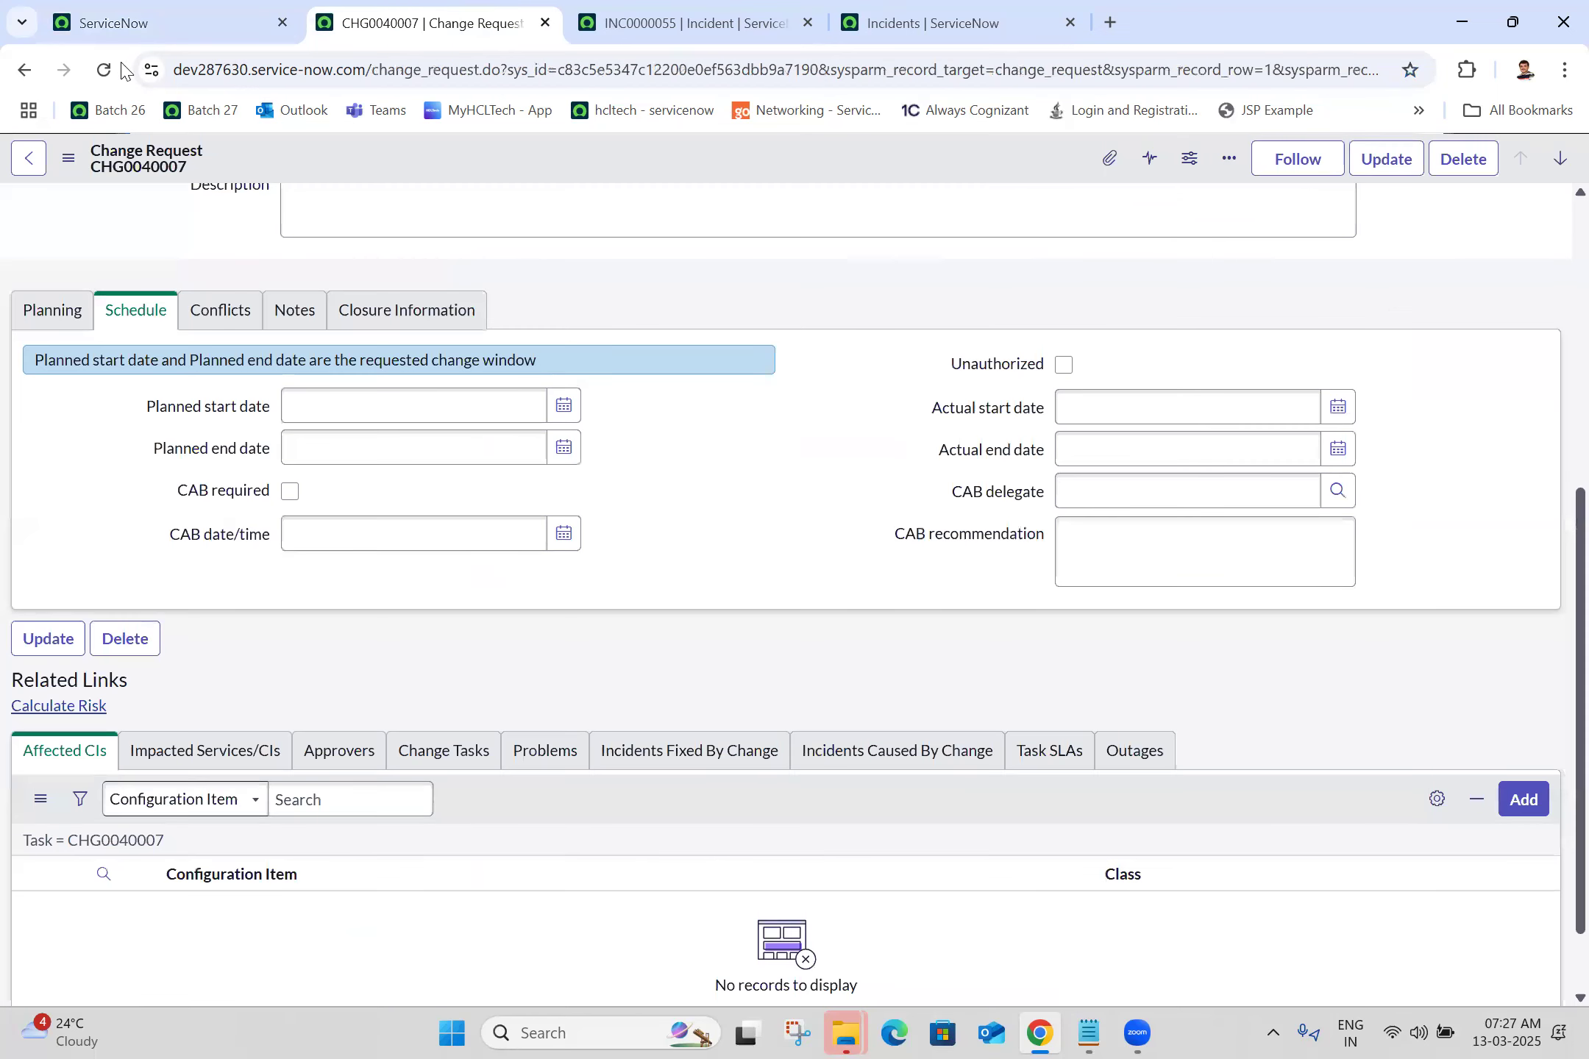
pyautogui.hotkey('ctrl', '4')
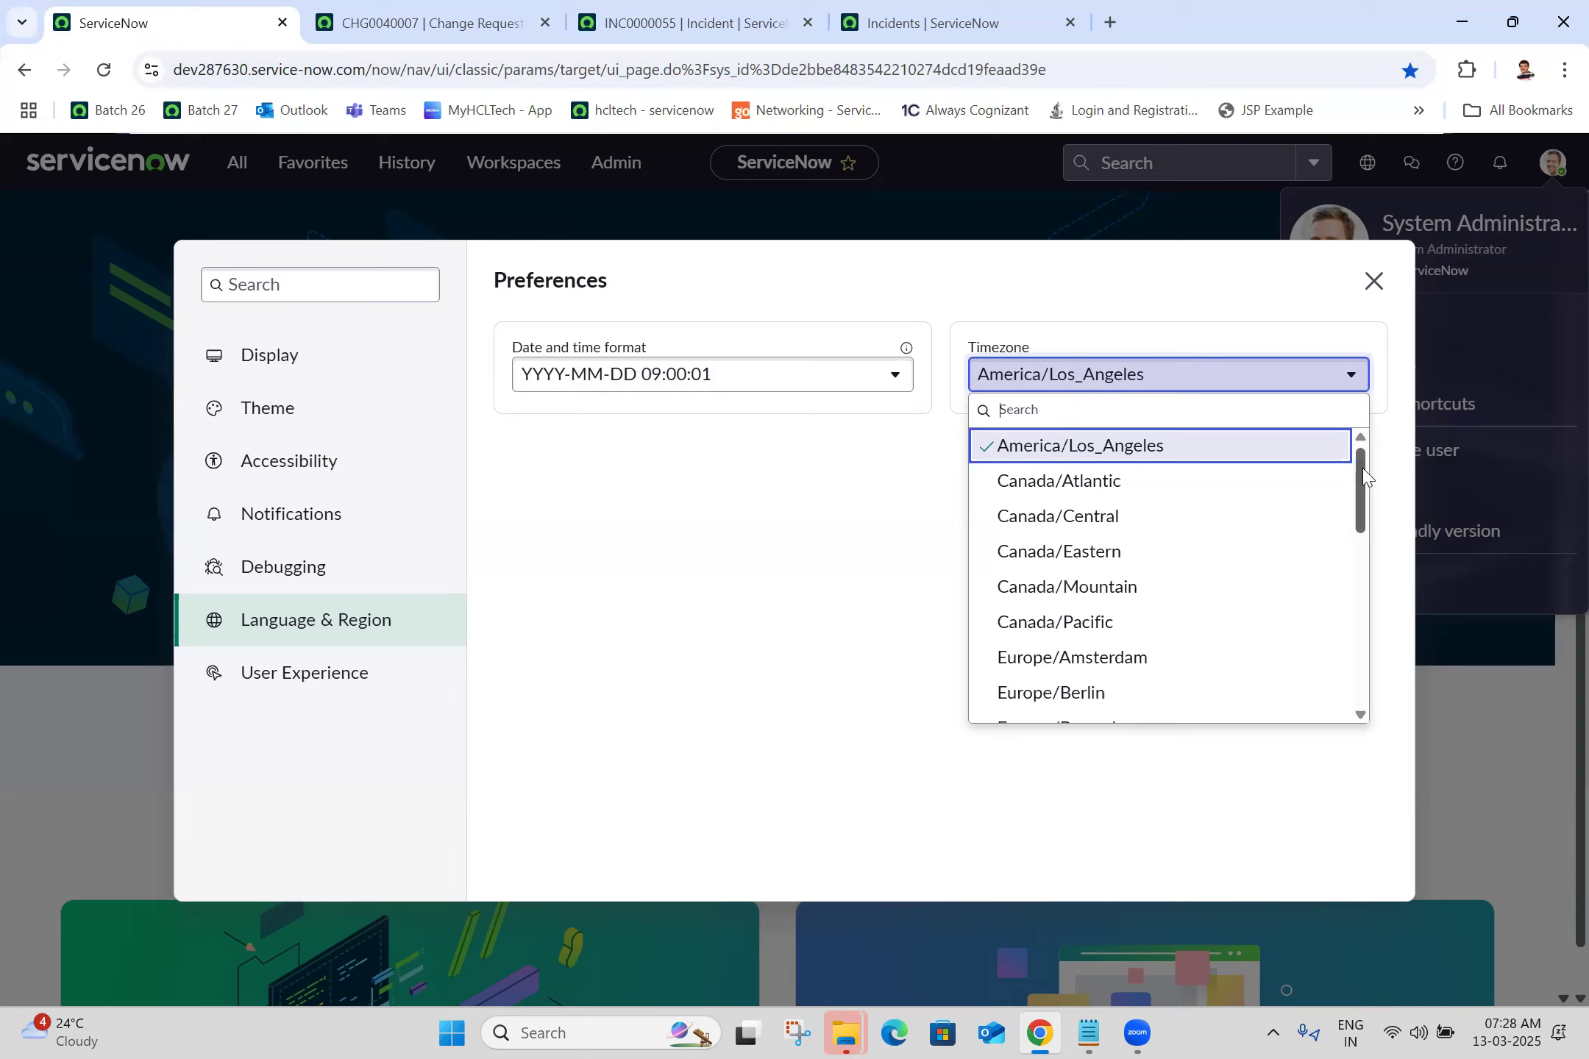
# Step: Browse the available timezones in the Language & Region preferences and close the list without choosing another one
pyautogui.moveTo(1363, 469); pyautogui.dragTo(1345, 562)
pyautogui.scroll(-7, 1316, 662)
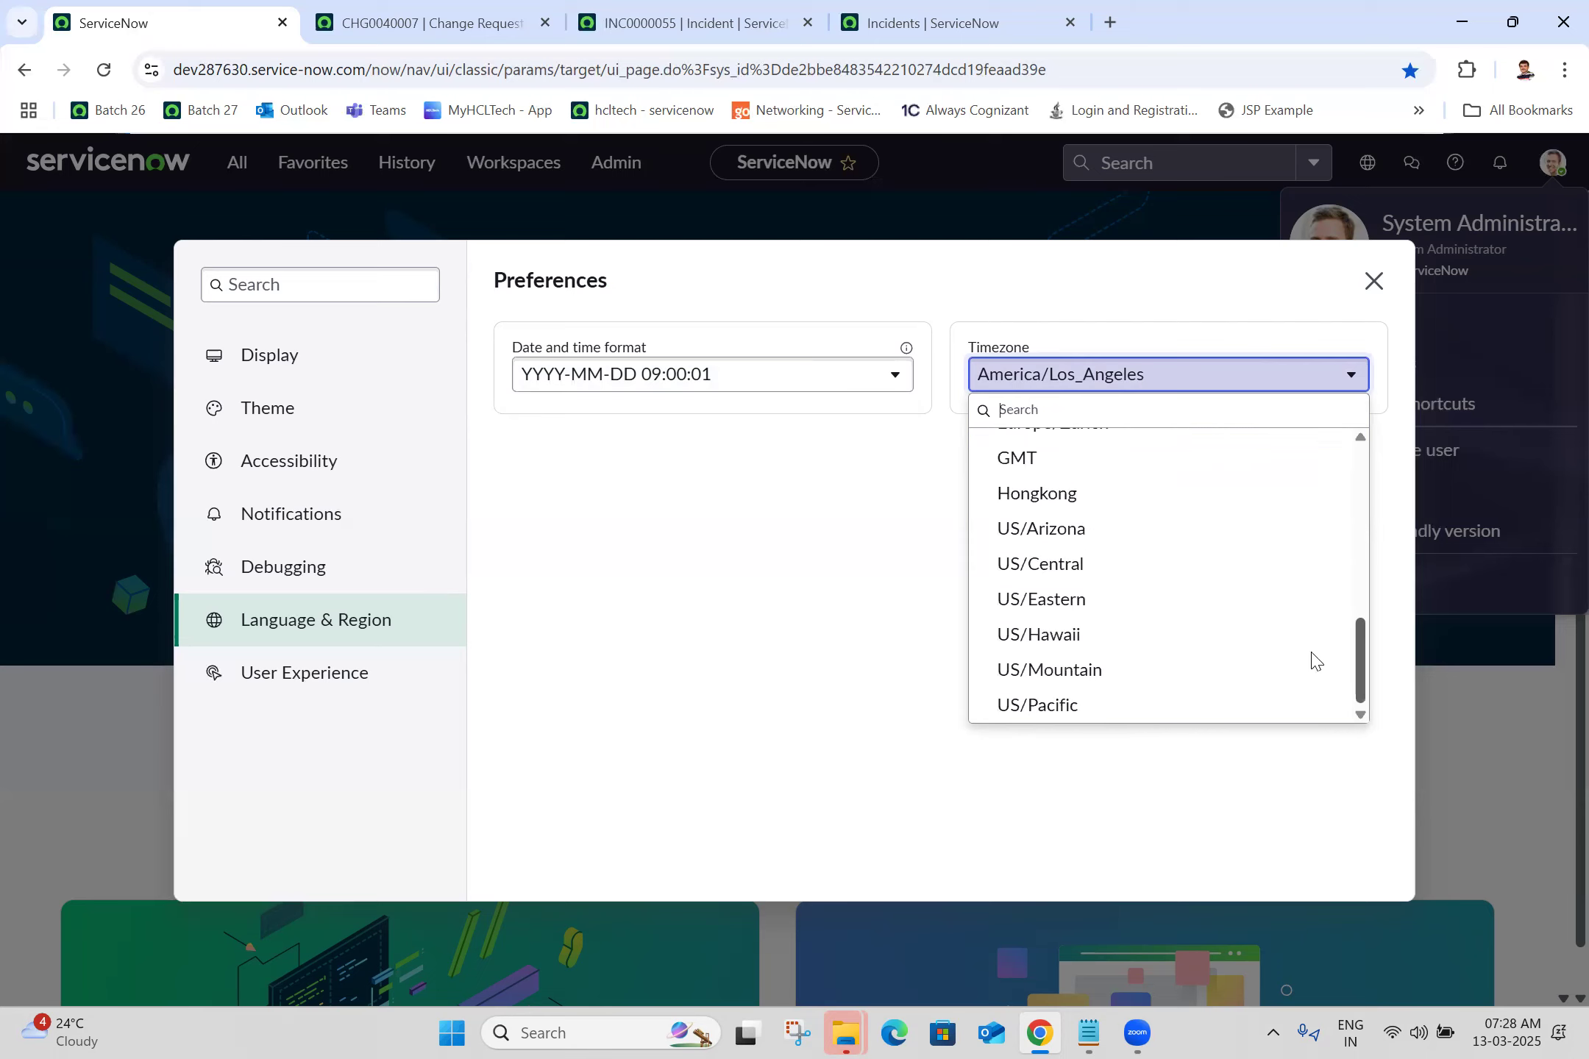
pyautogui.scroll(2, 1342, 485)
pyautogui.scroll(5, 1347, 471)
pyautogui.scroll(-6, 1347, 662)
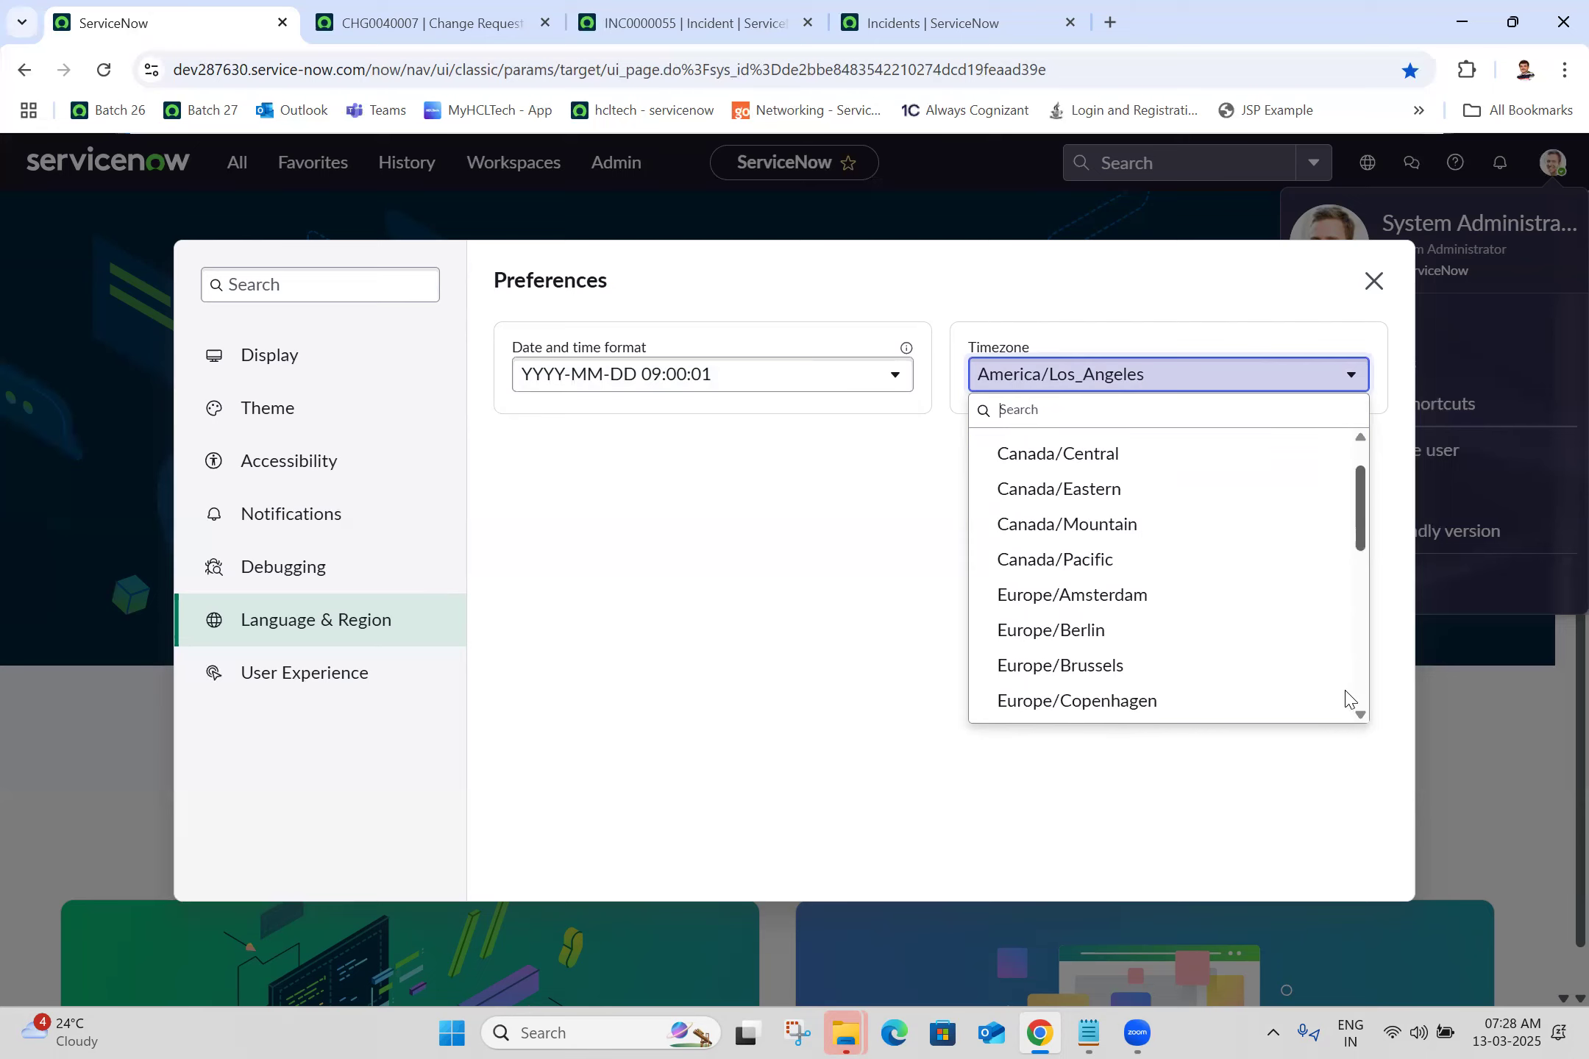
pyautogui.scroll(6, 1324, 444)
pyautogui.moveTo(1361, 417); pyautogui.dragTo(1350, 634)
pyautogui.scroll(6, 1364, 486)
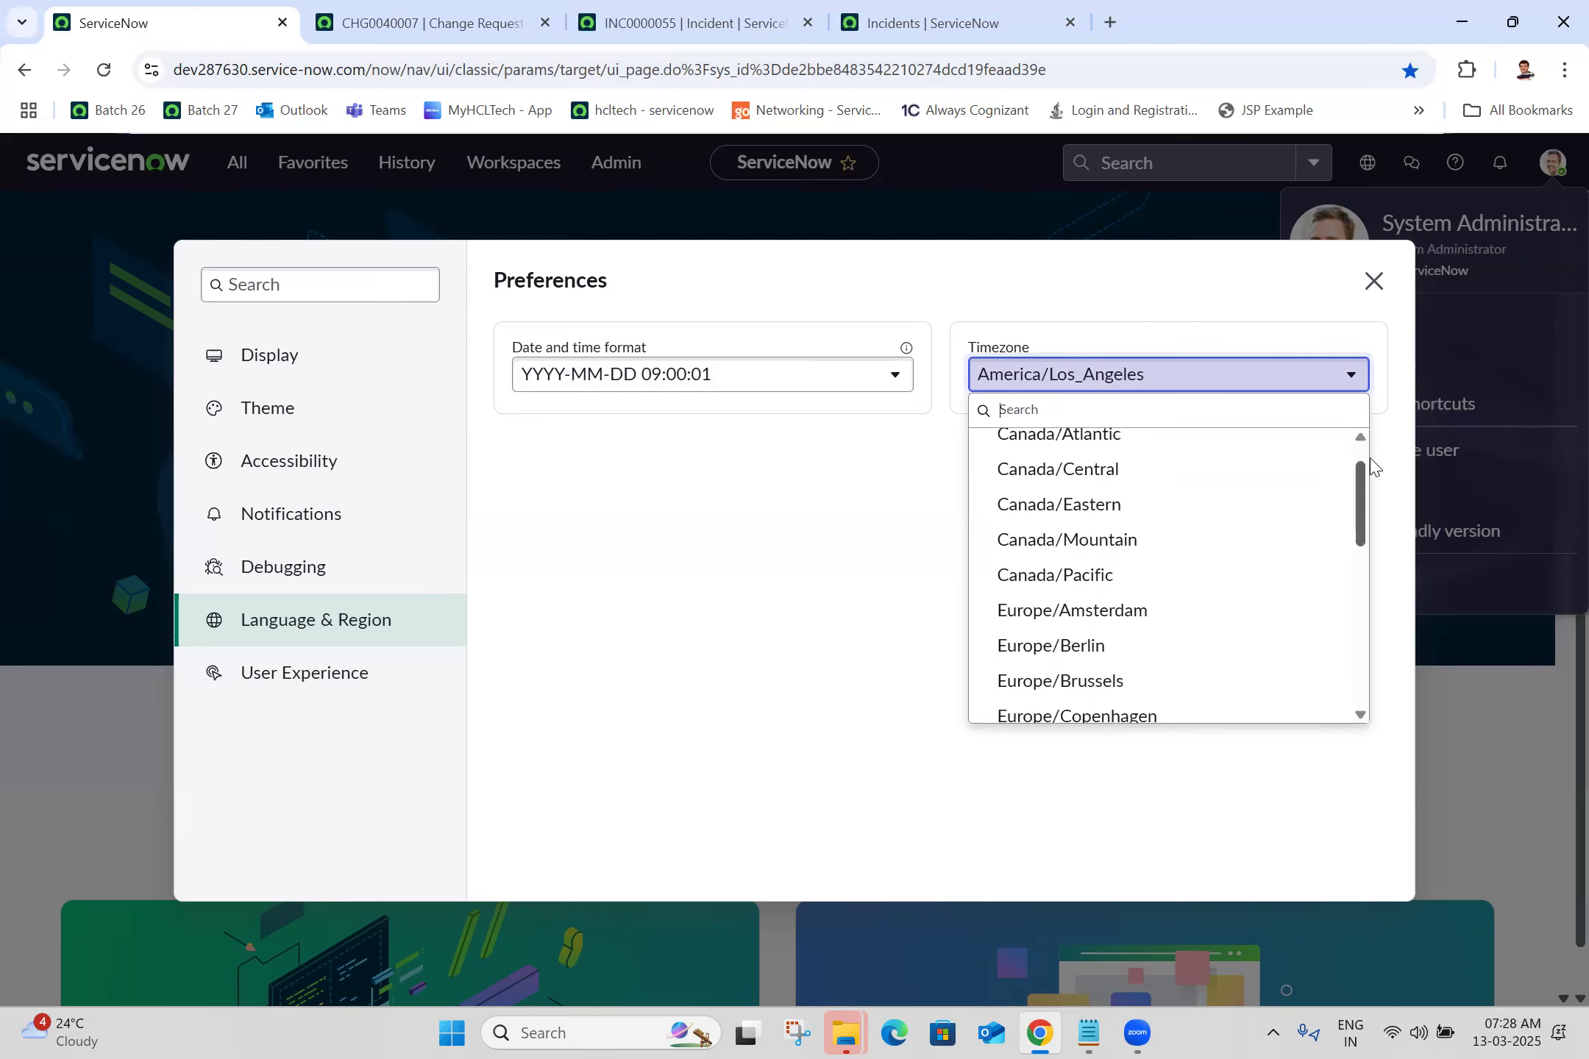
pyautogui.scroll(-6, 1356, 589)
pyautogui.scroll(6, 1361, 465)
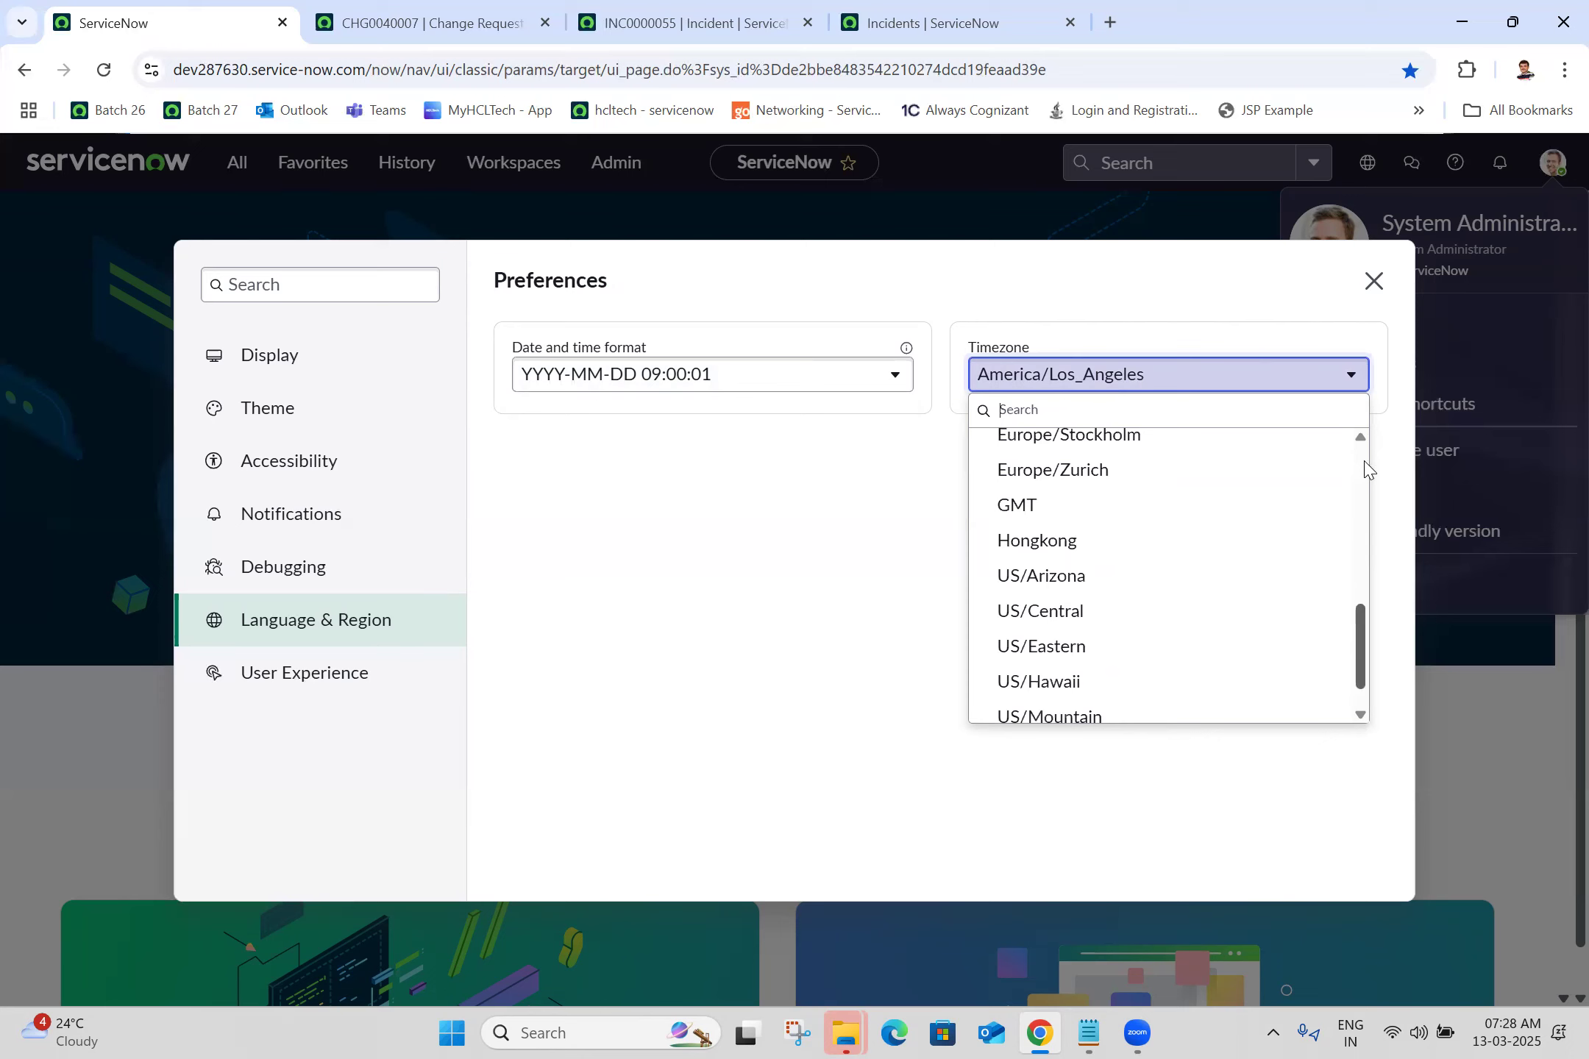
pyautogui.scroll(-6, 1348, 664)
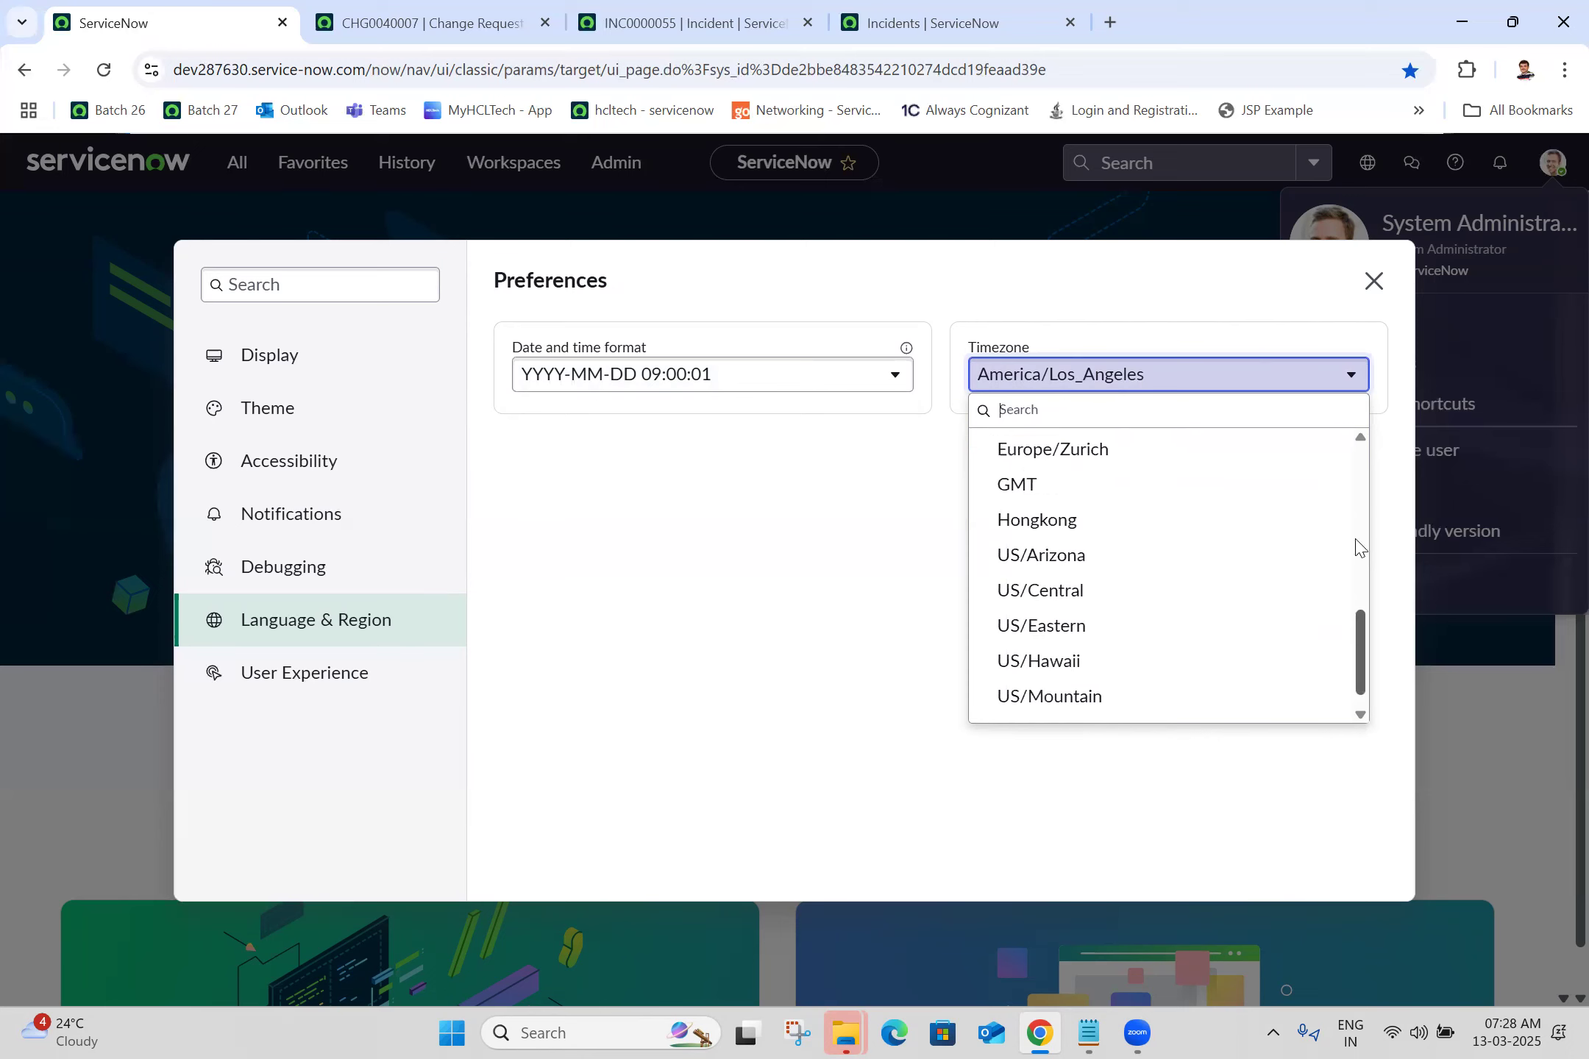
pyautogui.scroll(6, 1364, 448)
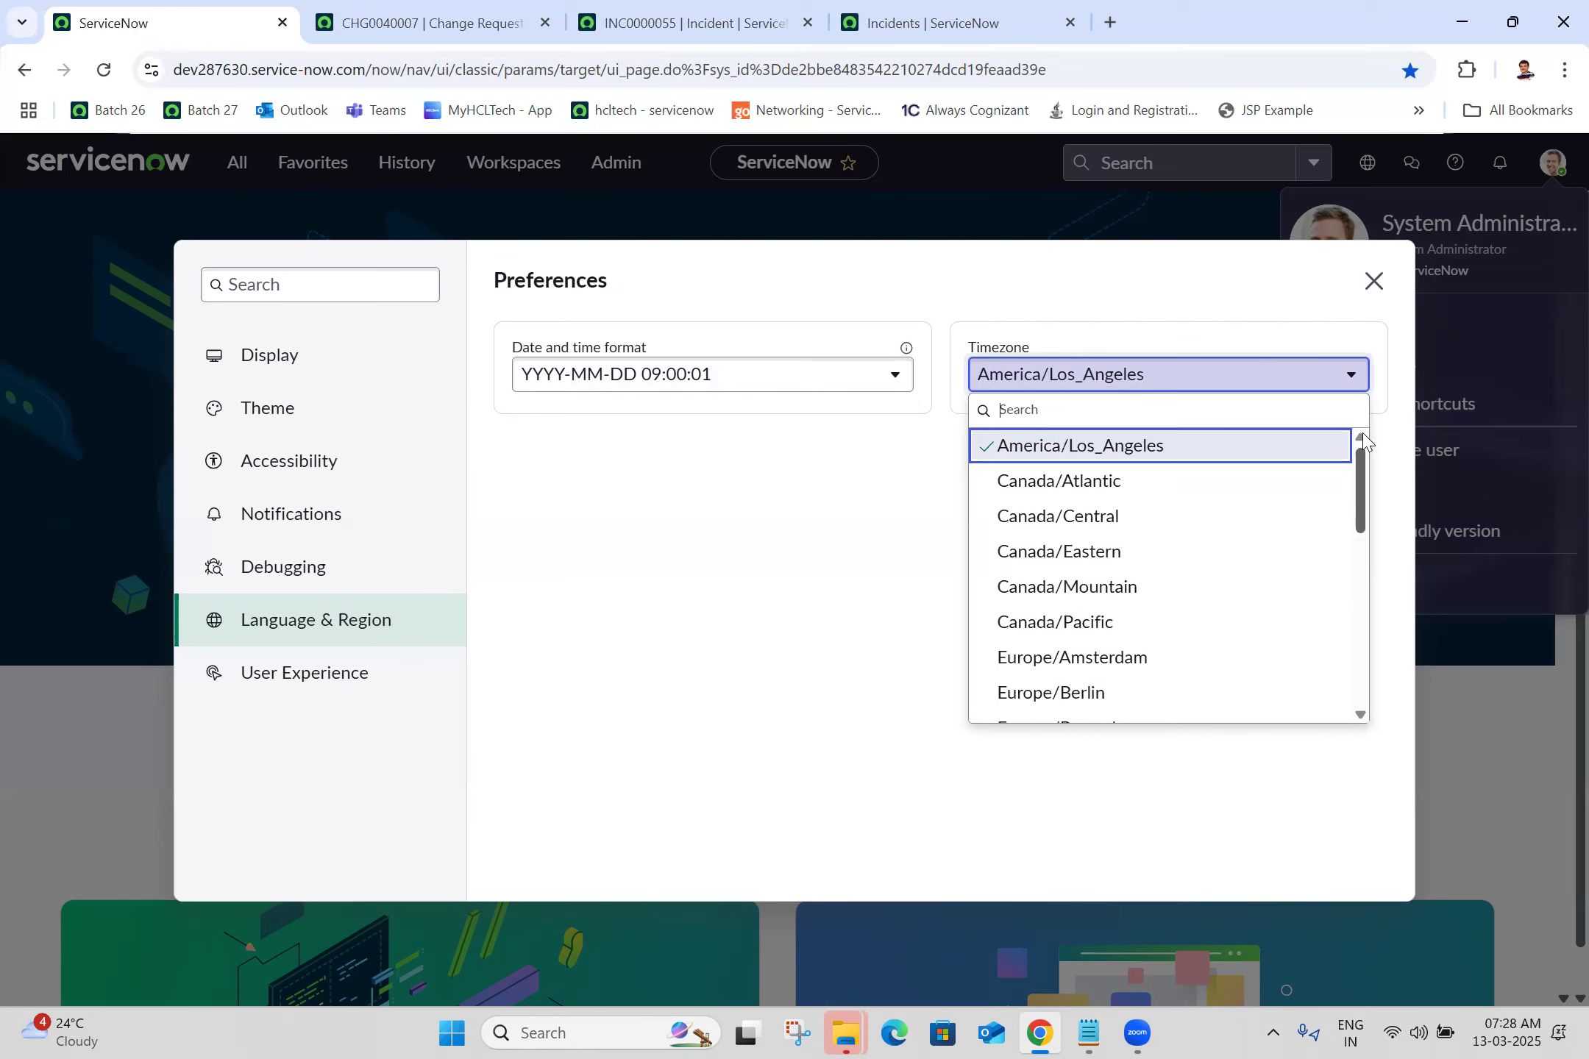
pyautogui.click(782, 520)
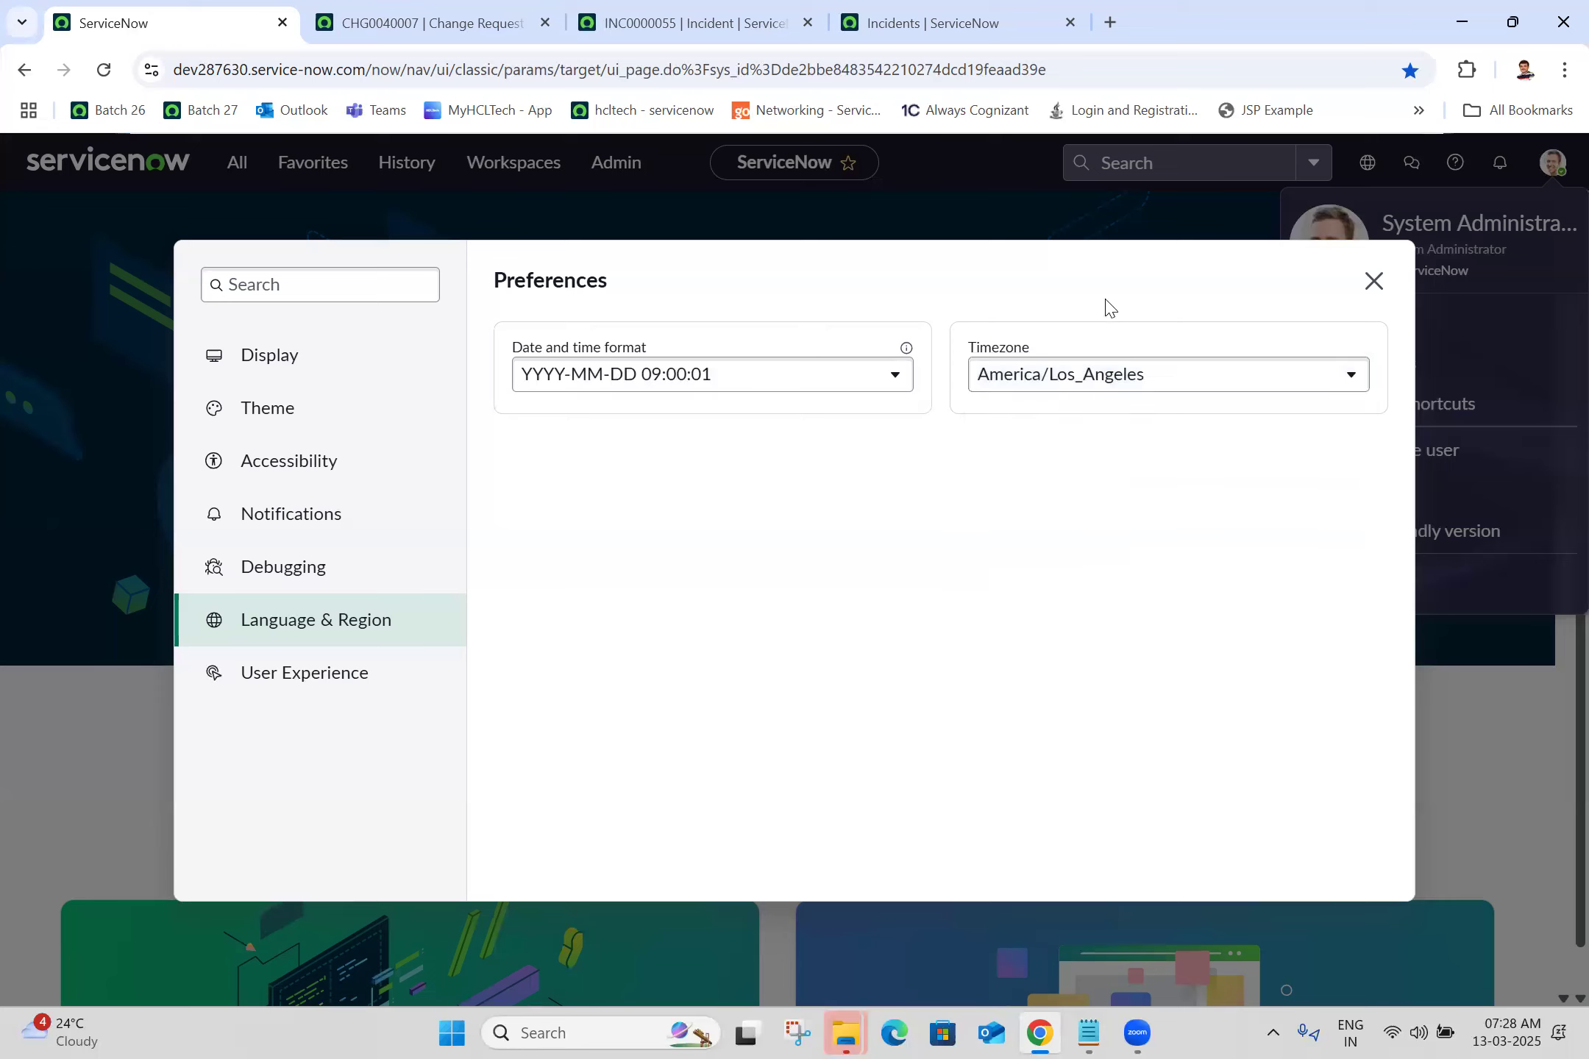
# Step: Open the User Experience preferences and view the available start page options without choosing one
pyautogui.click(1111, 390)
pyautogui.click(1111, 390)
pyautogui.click(297, 686)
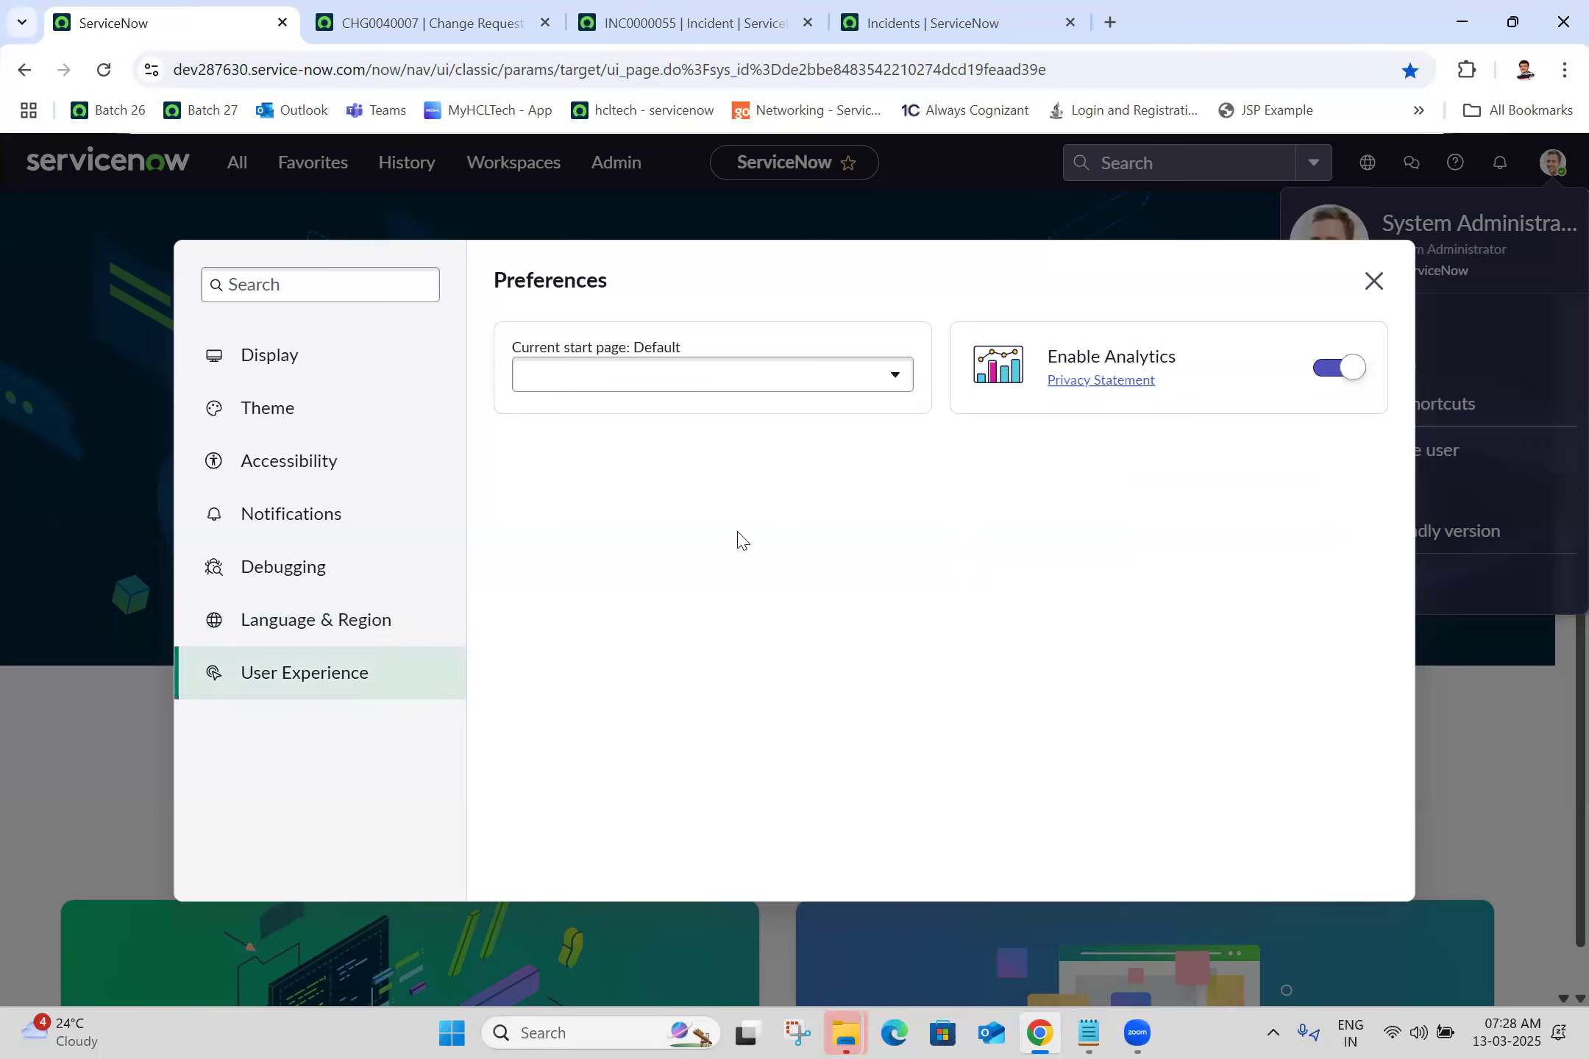
pyautogui.click(772, 389)
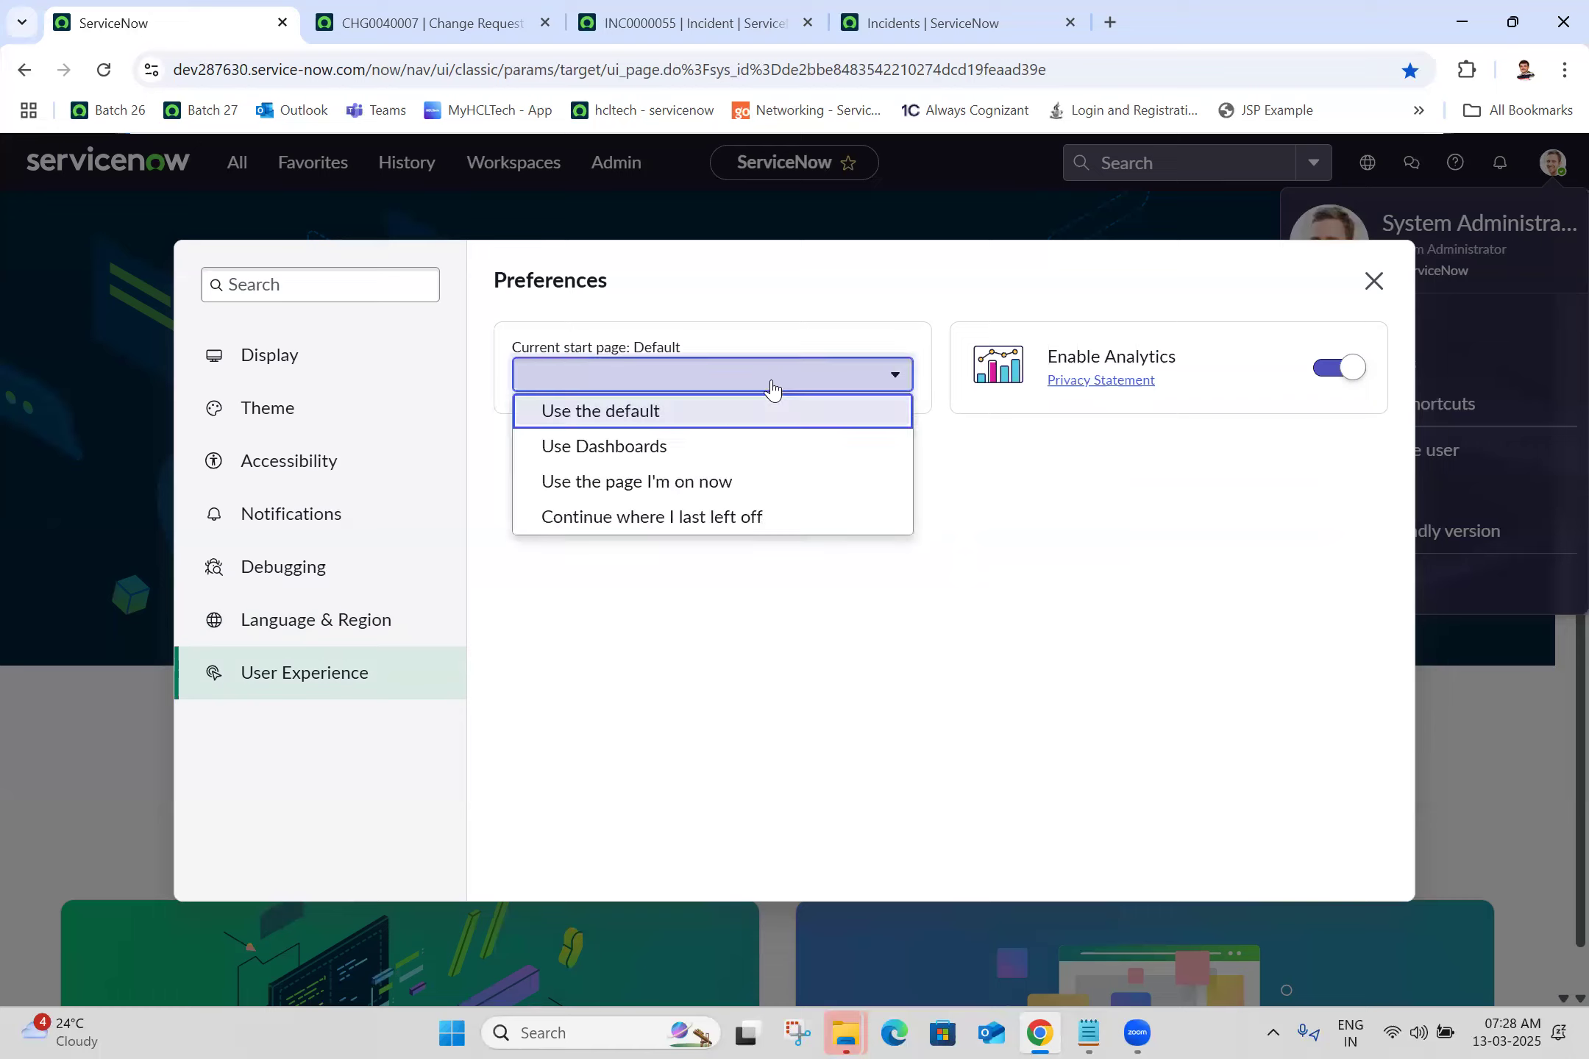
pyautogui.click(772, 389)
# Step: Reload the page and set the User Experience start page to Use Dashboards, then close the preferences
pyautogui.click(105, 70)
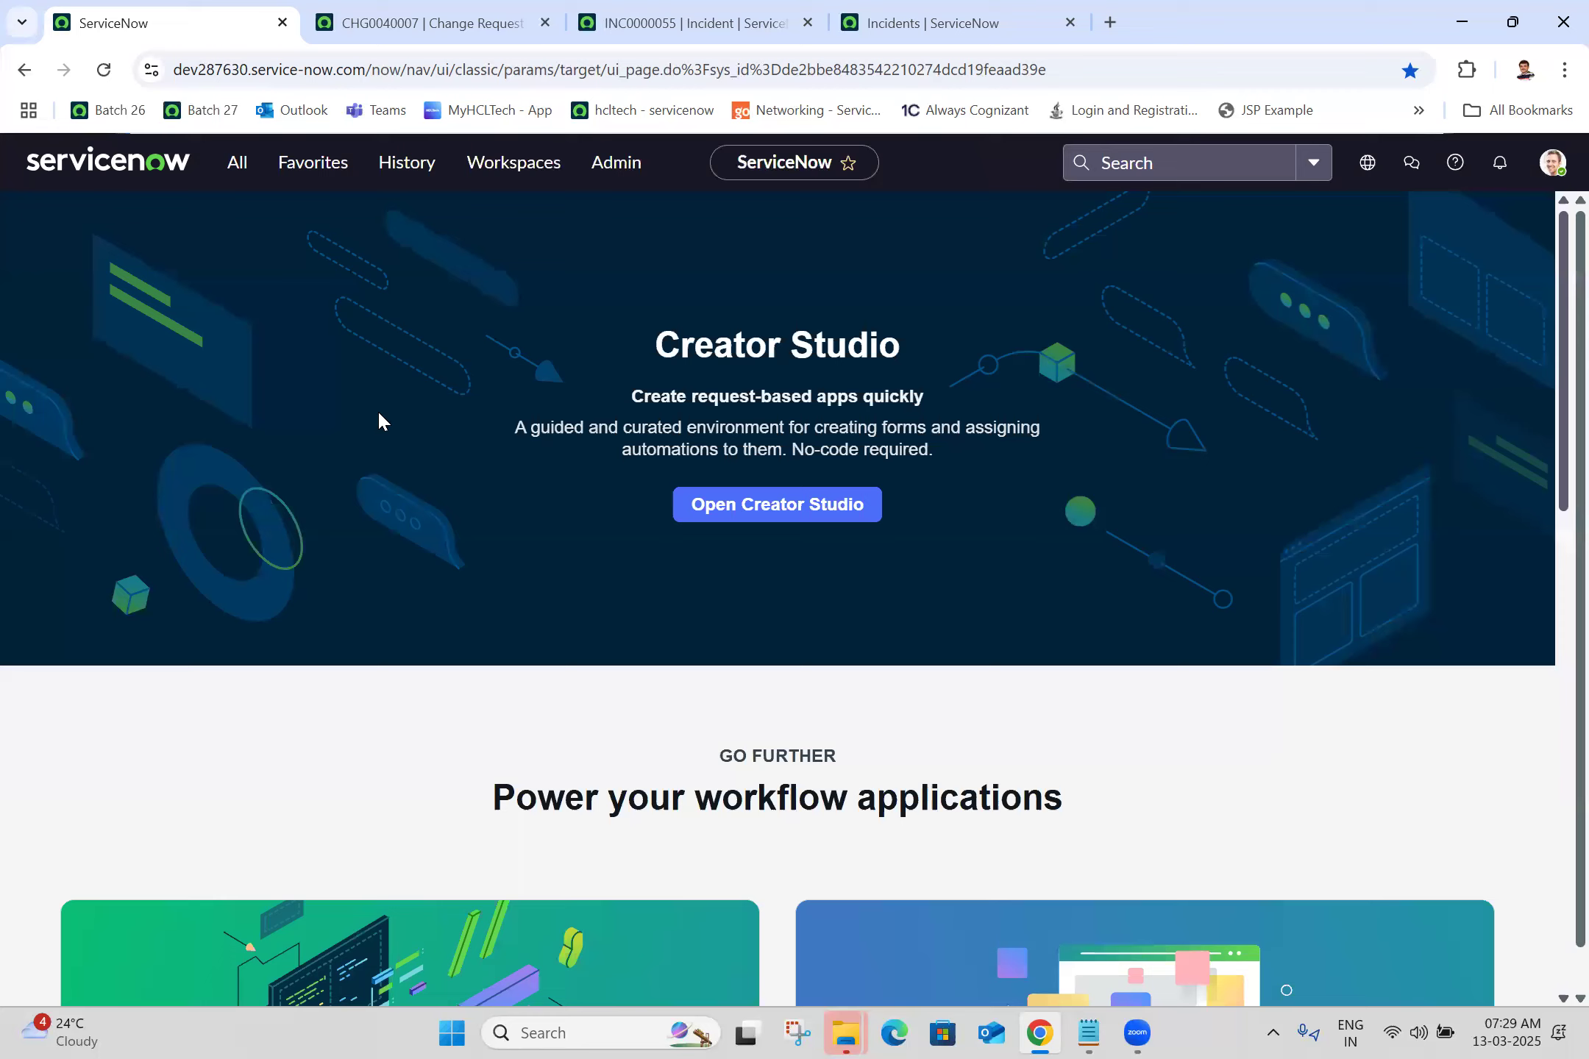
pyautogui.click(1552, 160)
pyautogui.click(1383, 368)
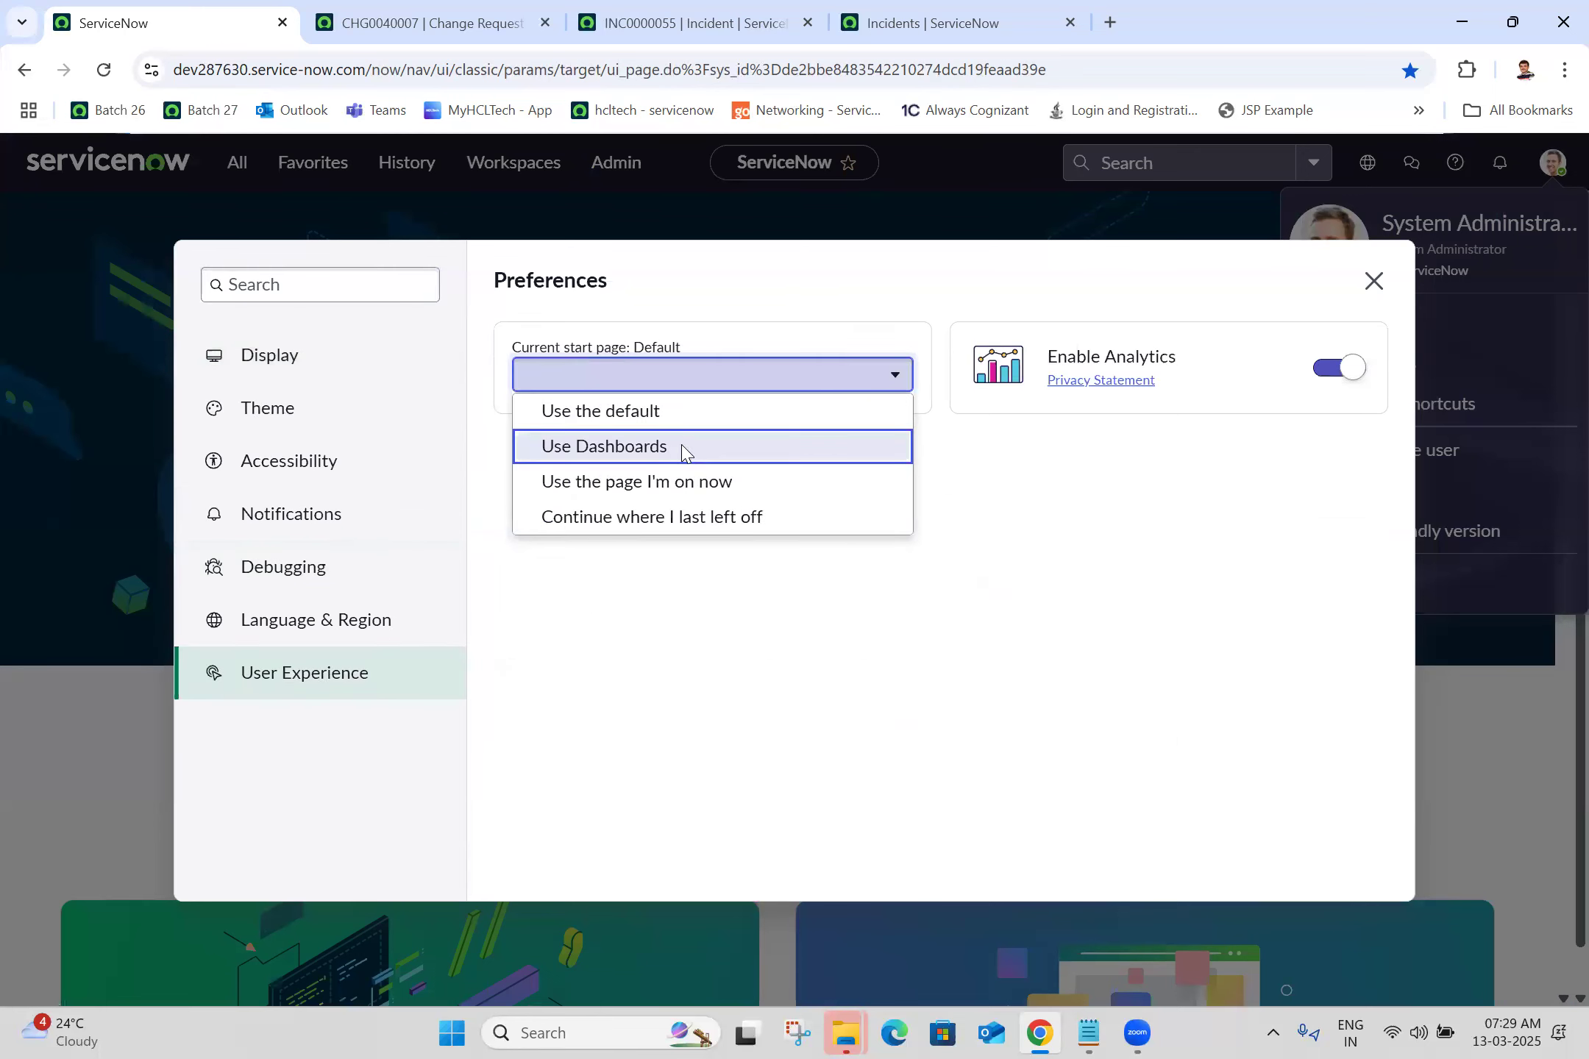
pyautogui.click(682, 450)
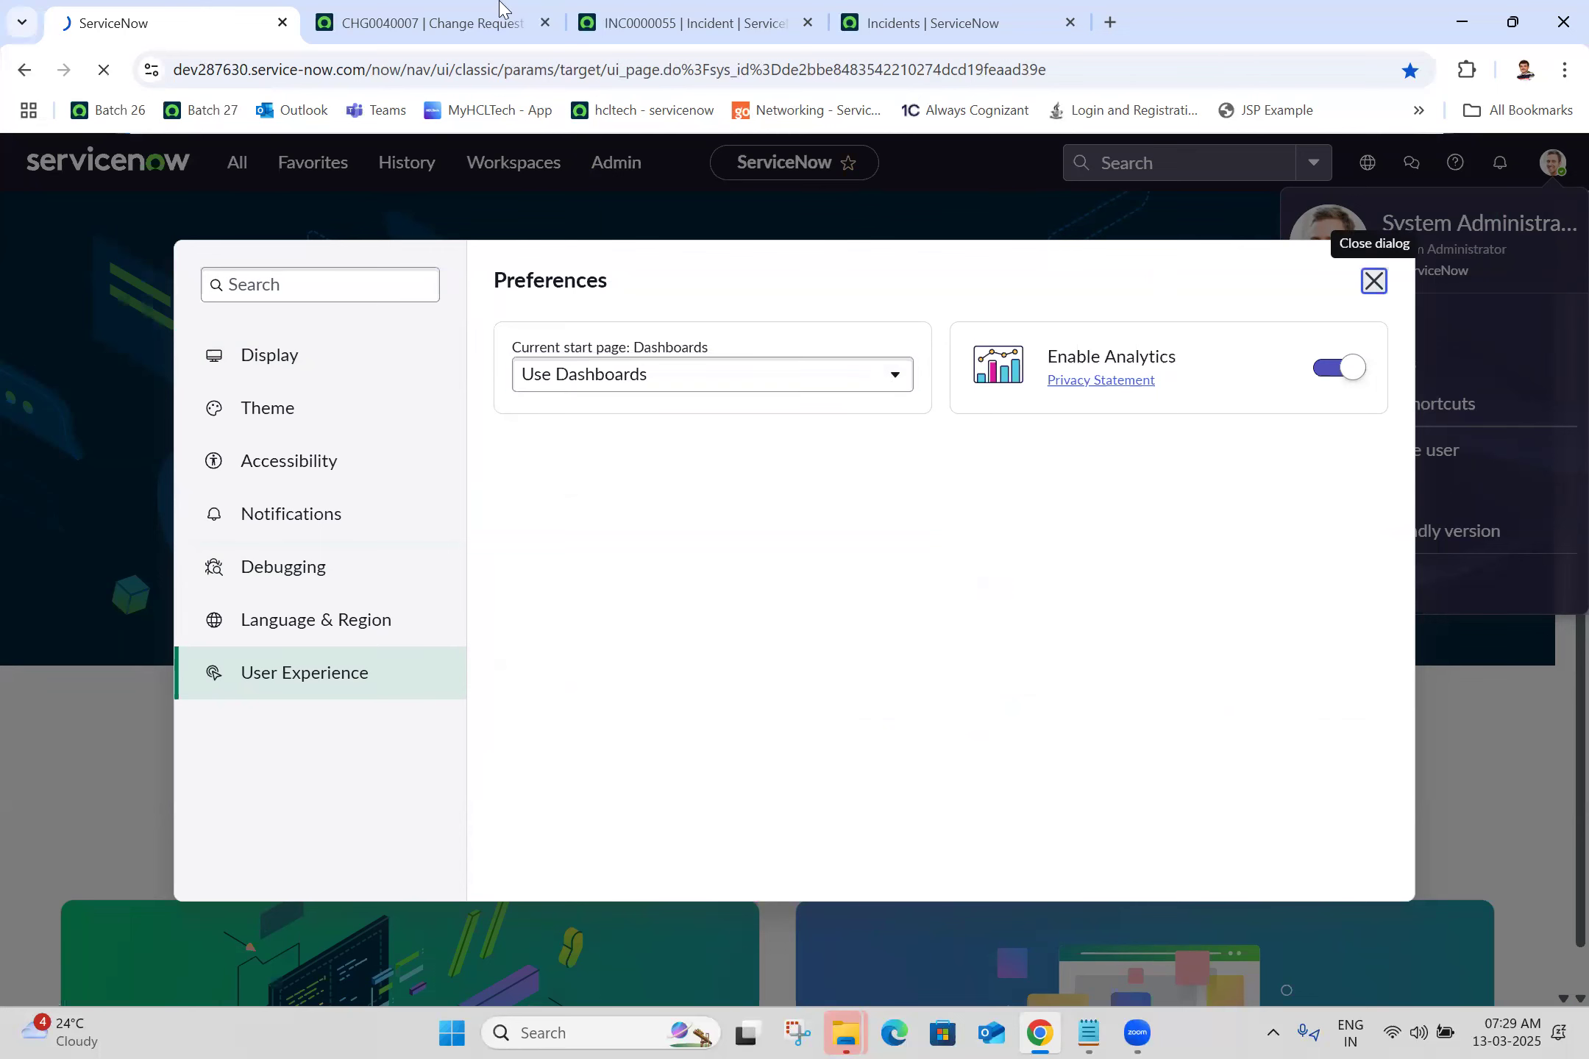
pyautogui.click(1373, 280)
# Step: Load the instance's base address dev287630.service-now.com and look through the dashboards on the start page
pyautogui.click(431, 22)
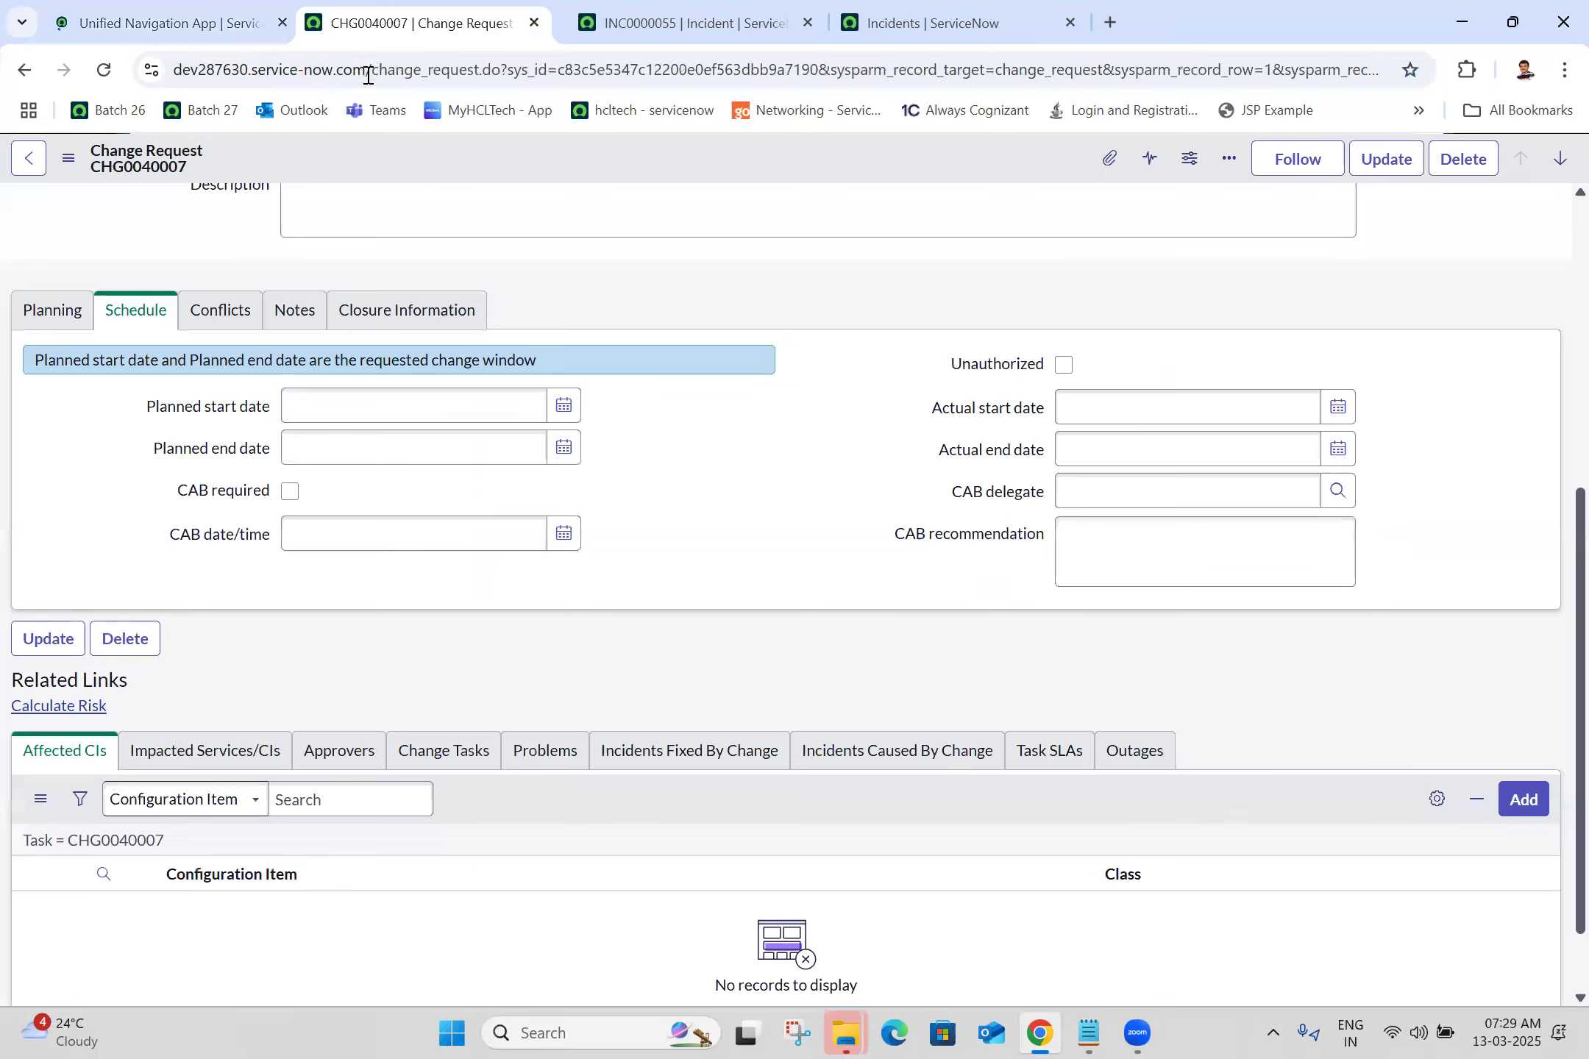
pyautogui.hotkey('ctrl', 'shift', 'Tab')
pyautogui.moveTo(366, 74); pyautogui.dragTo(1149, 88)
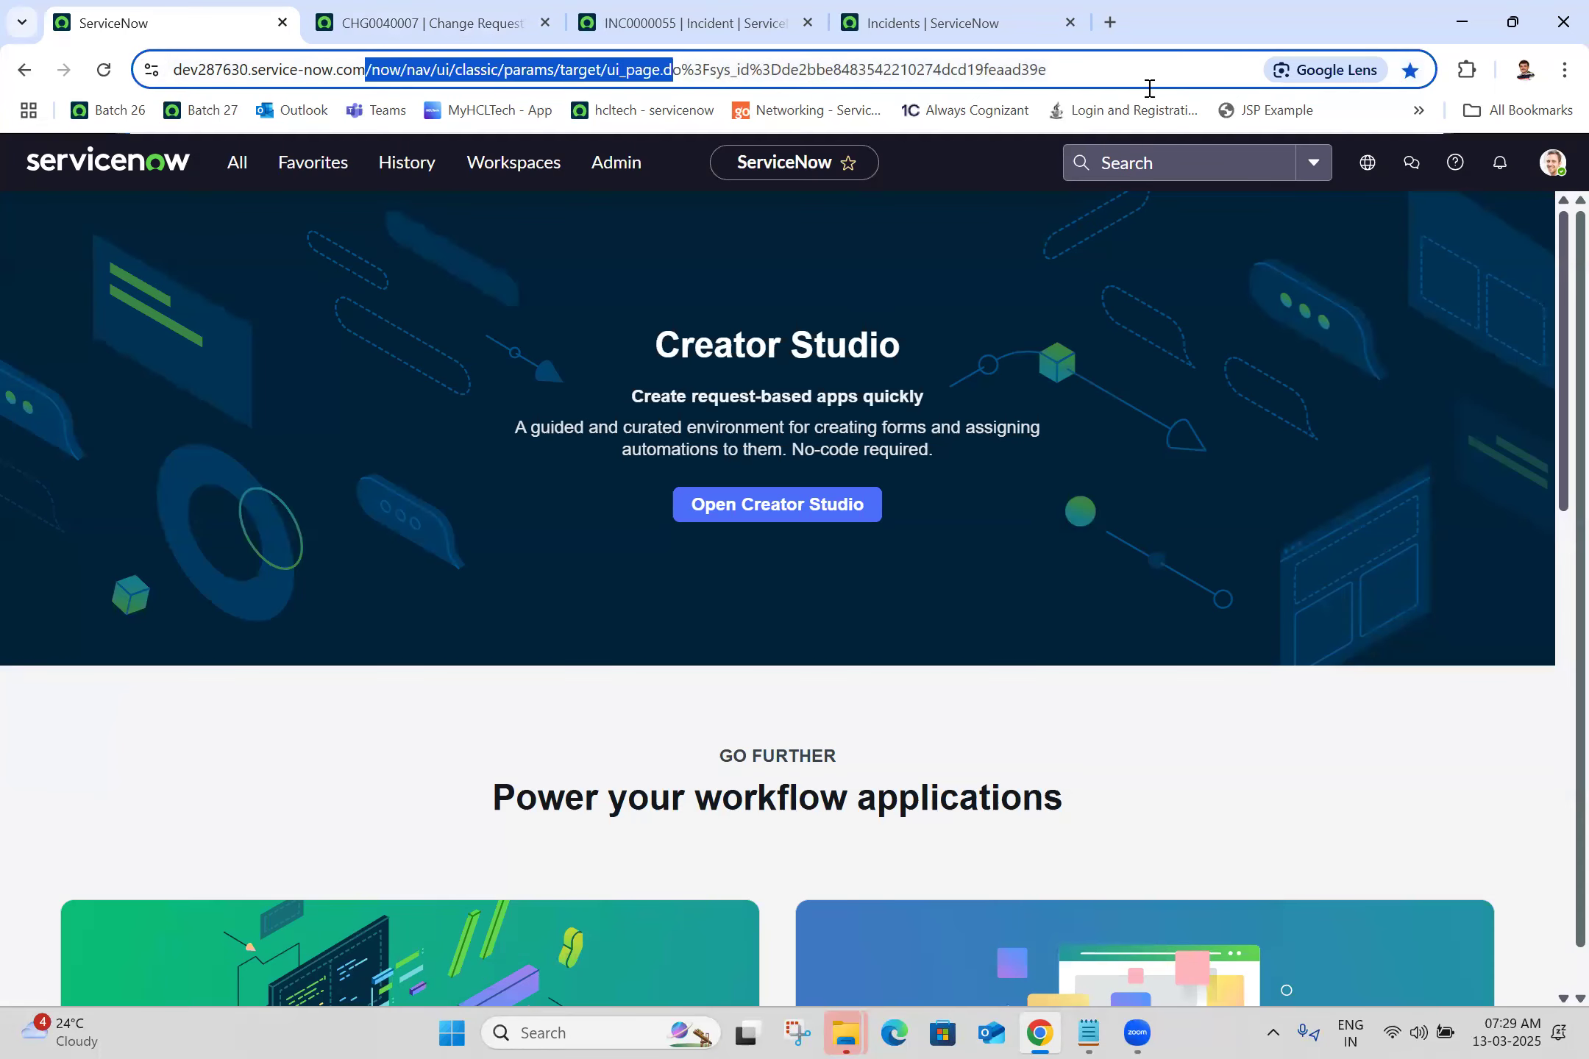
pyautogui.press('BackSpace')
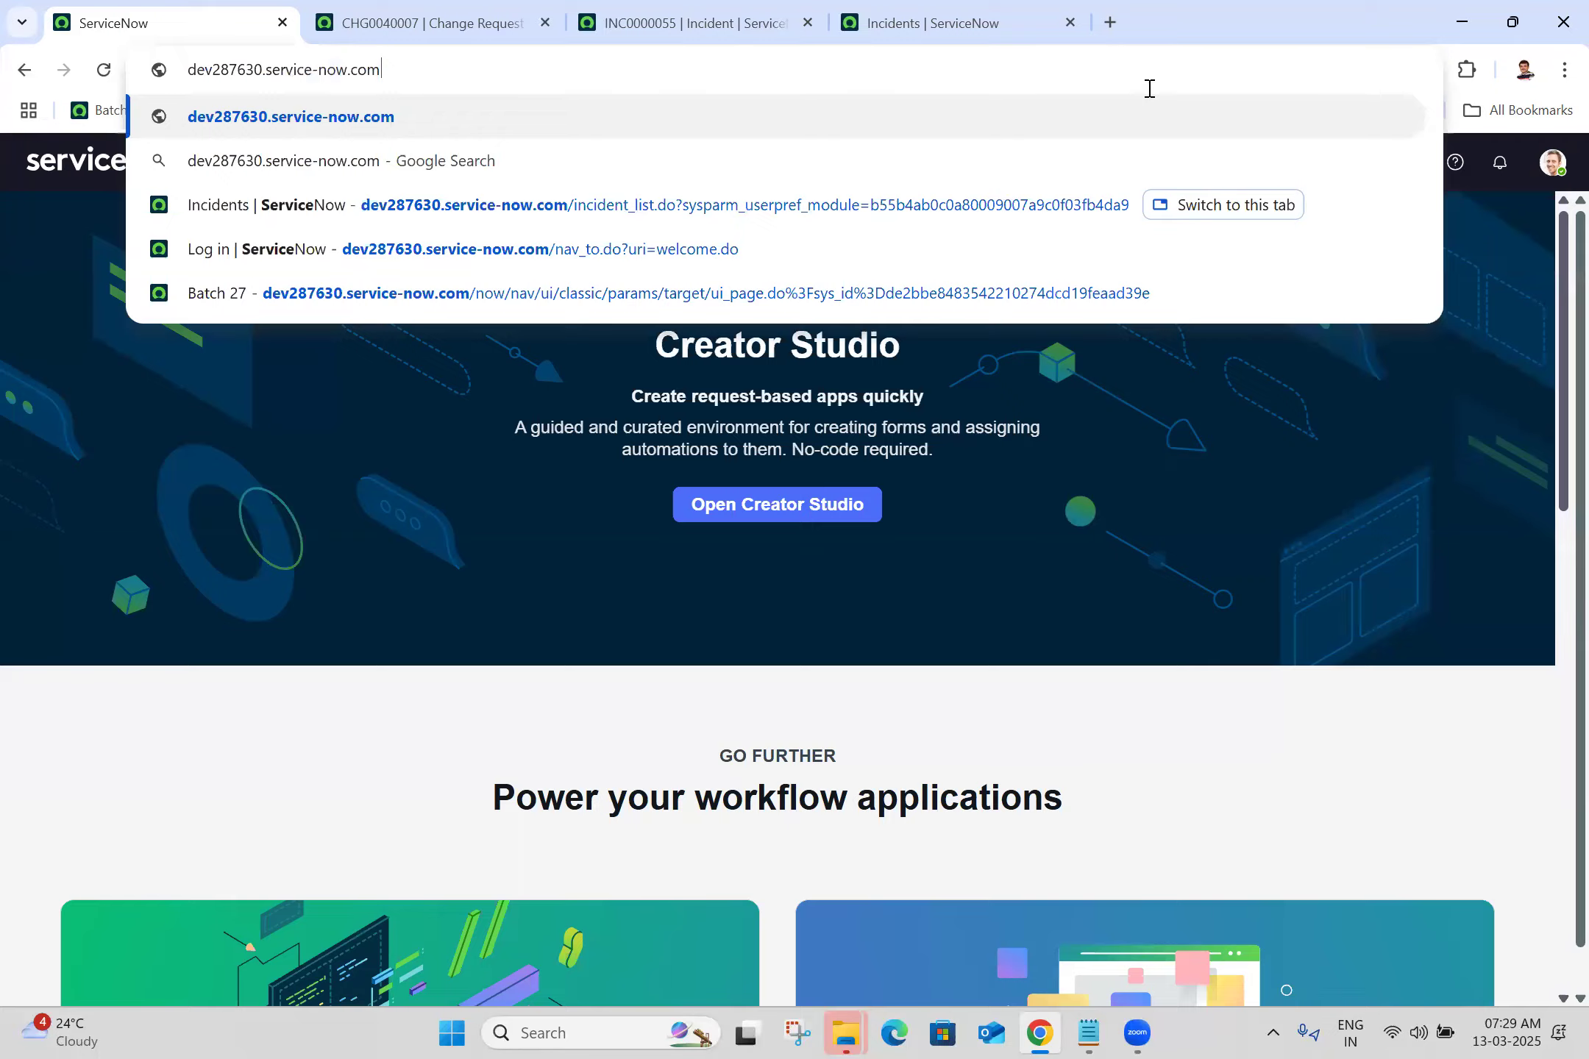
pyautogui.press('Return')
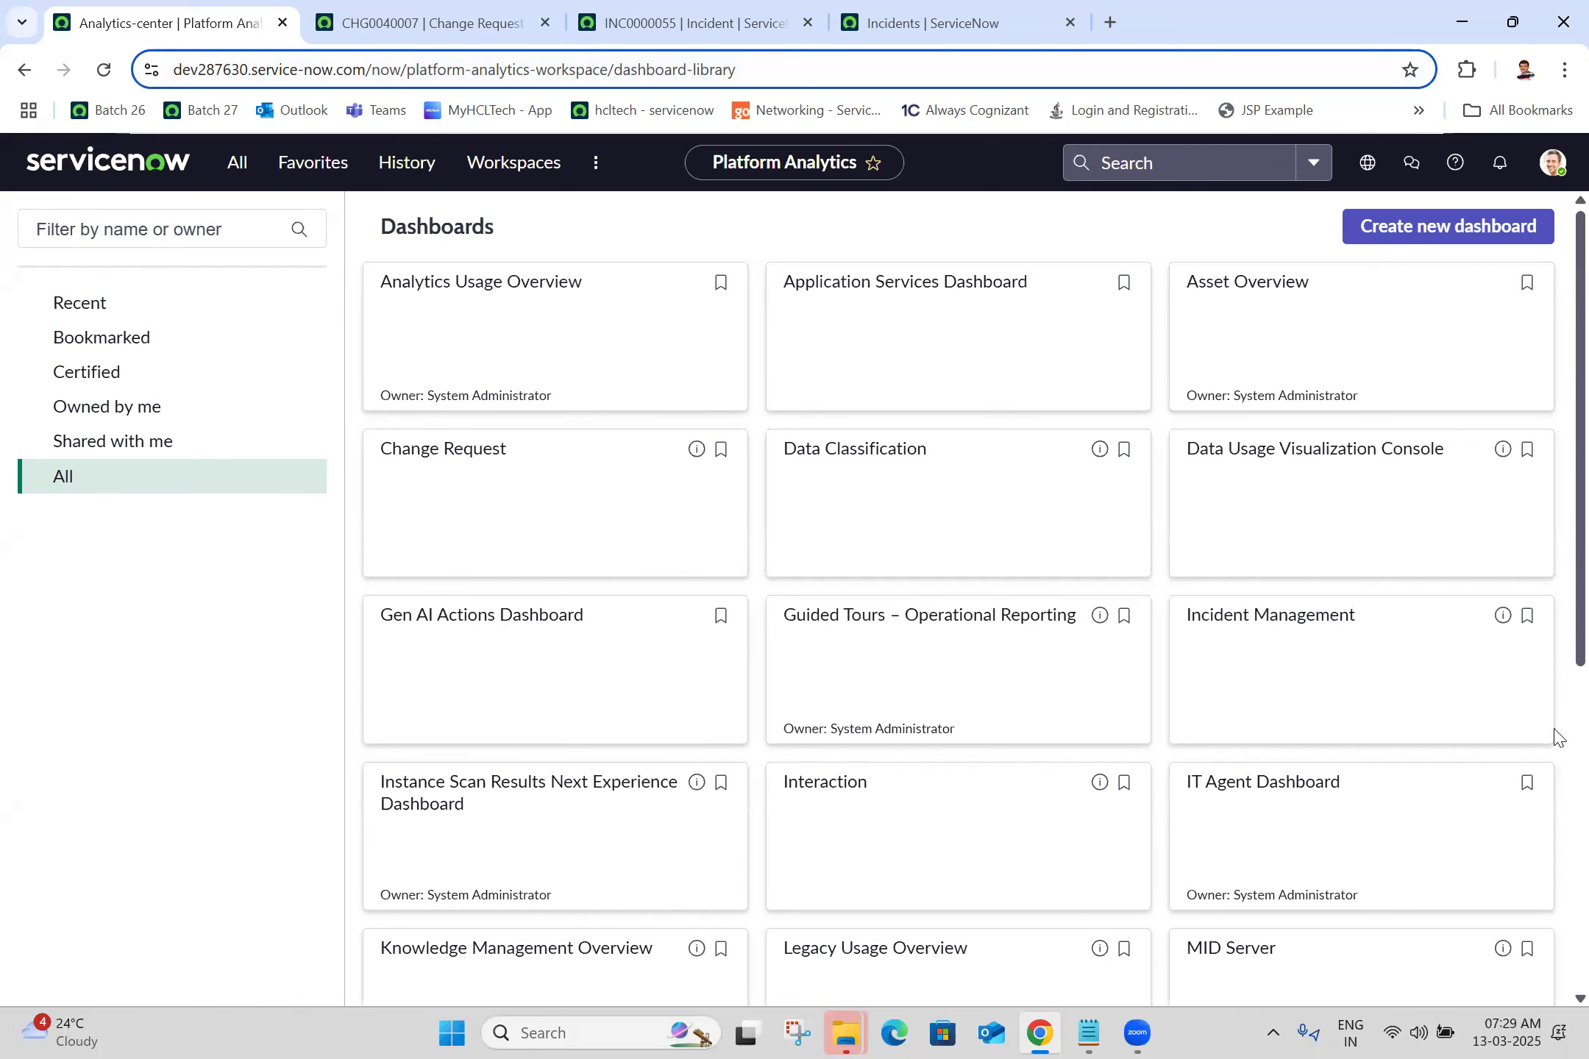
pyautogui.scroll(-5, 1555, 734)
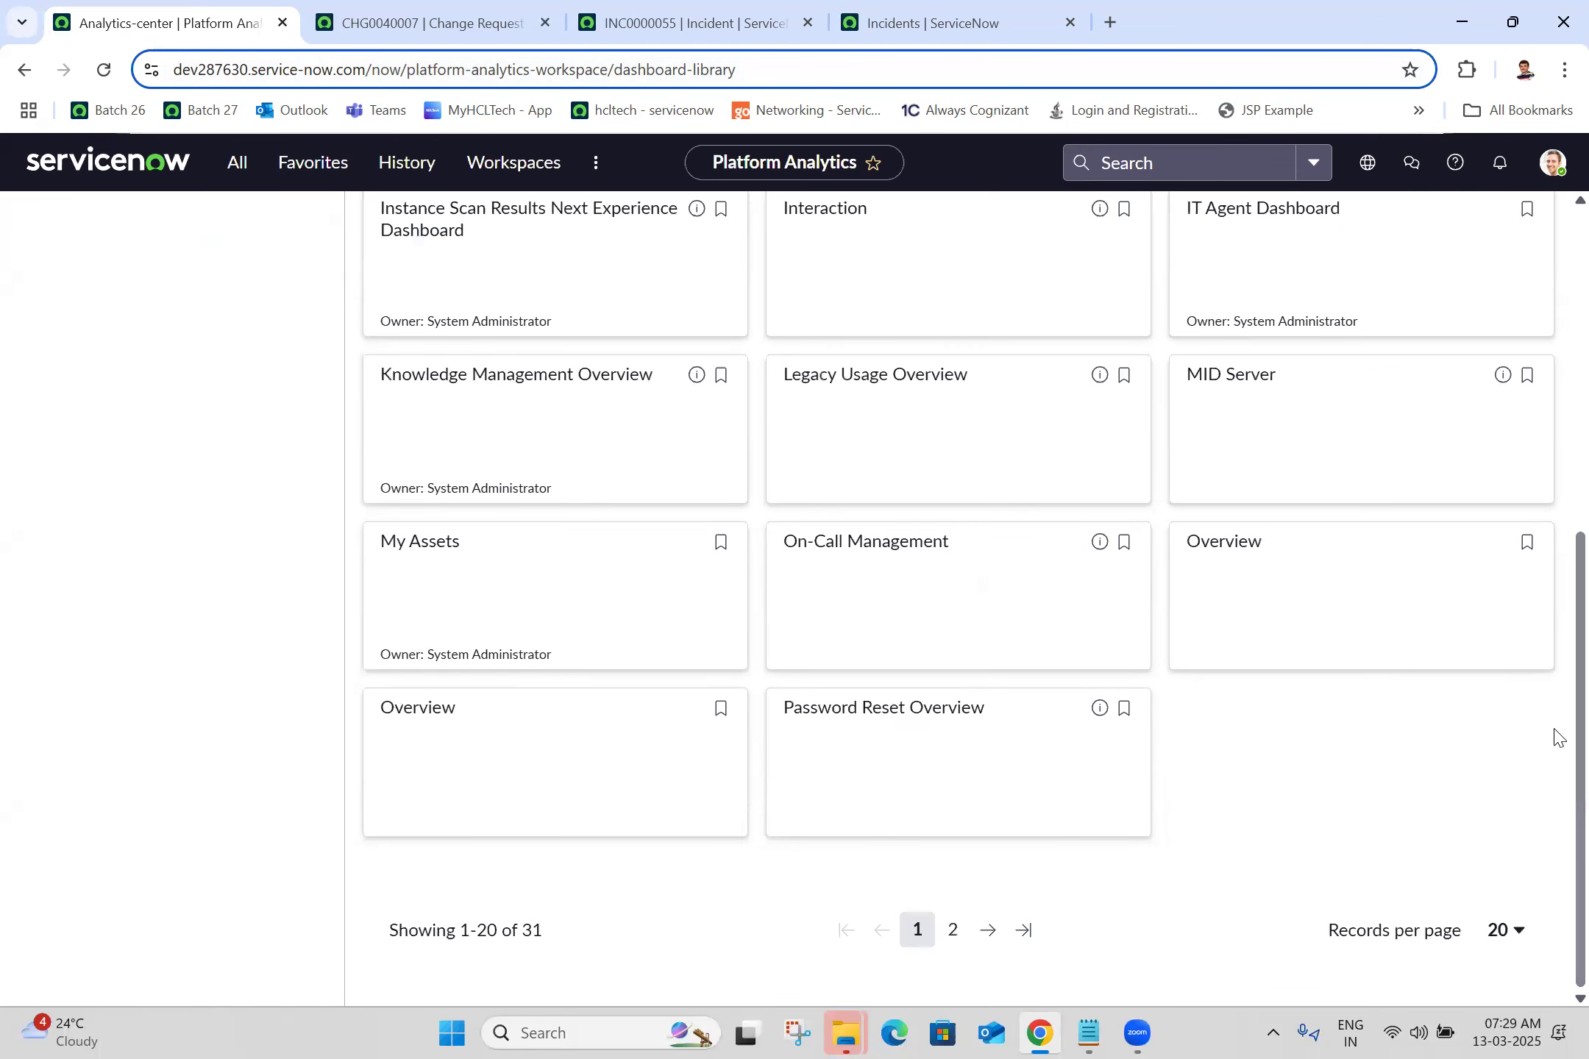
pyautogui.scroll(5, 1559, 309)
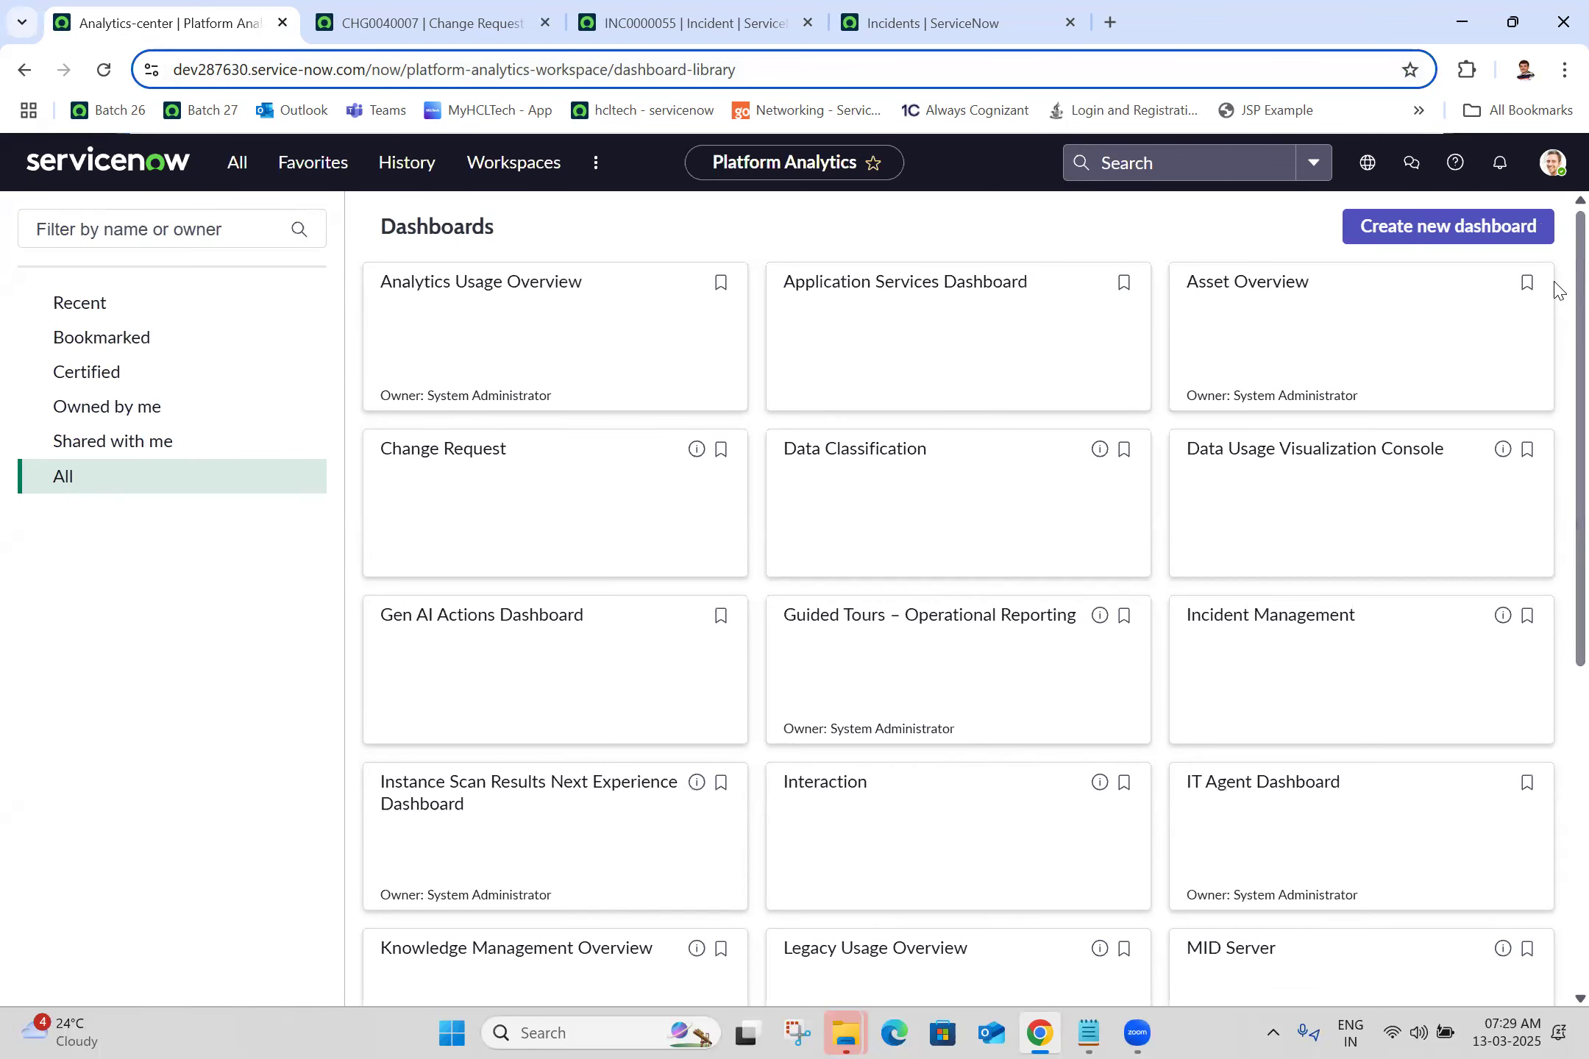
# Step: Set the User Experience start page back to Use the default and close the preferences
pyautogui.click(1552, 162)
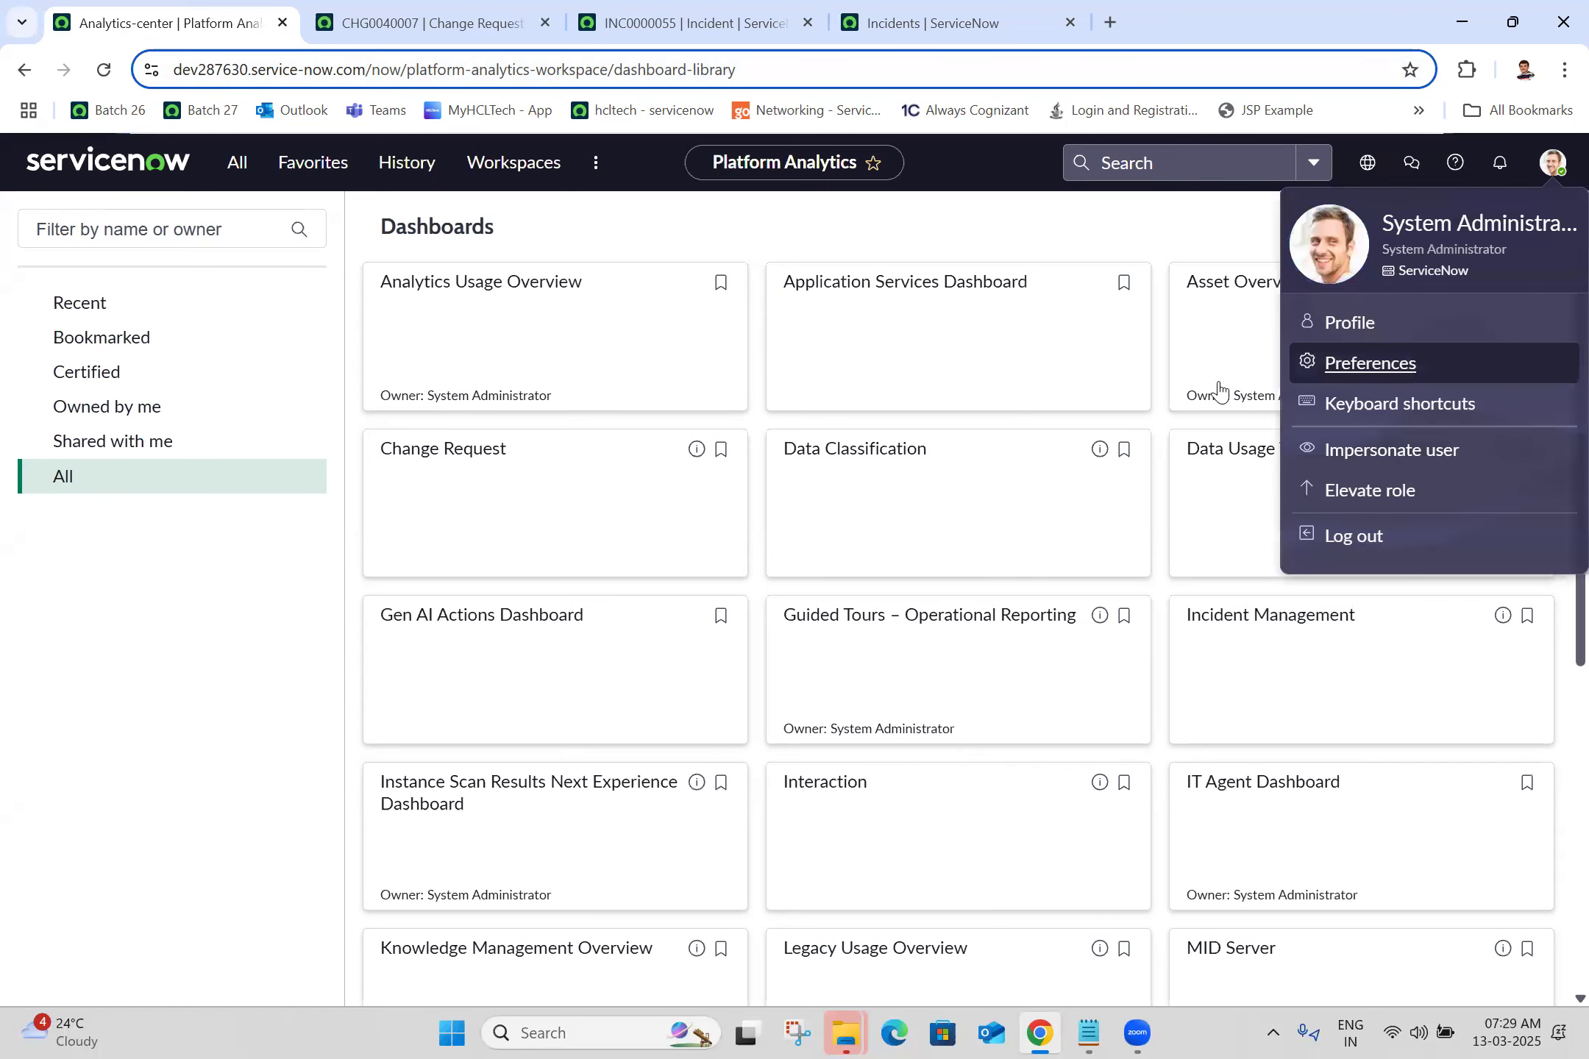
pyautogui.click(1403, 367)
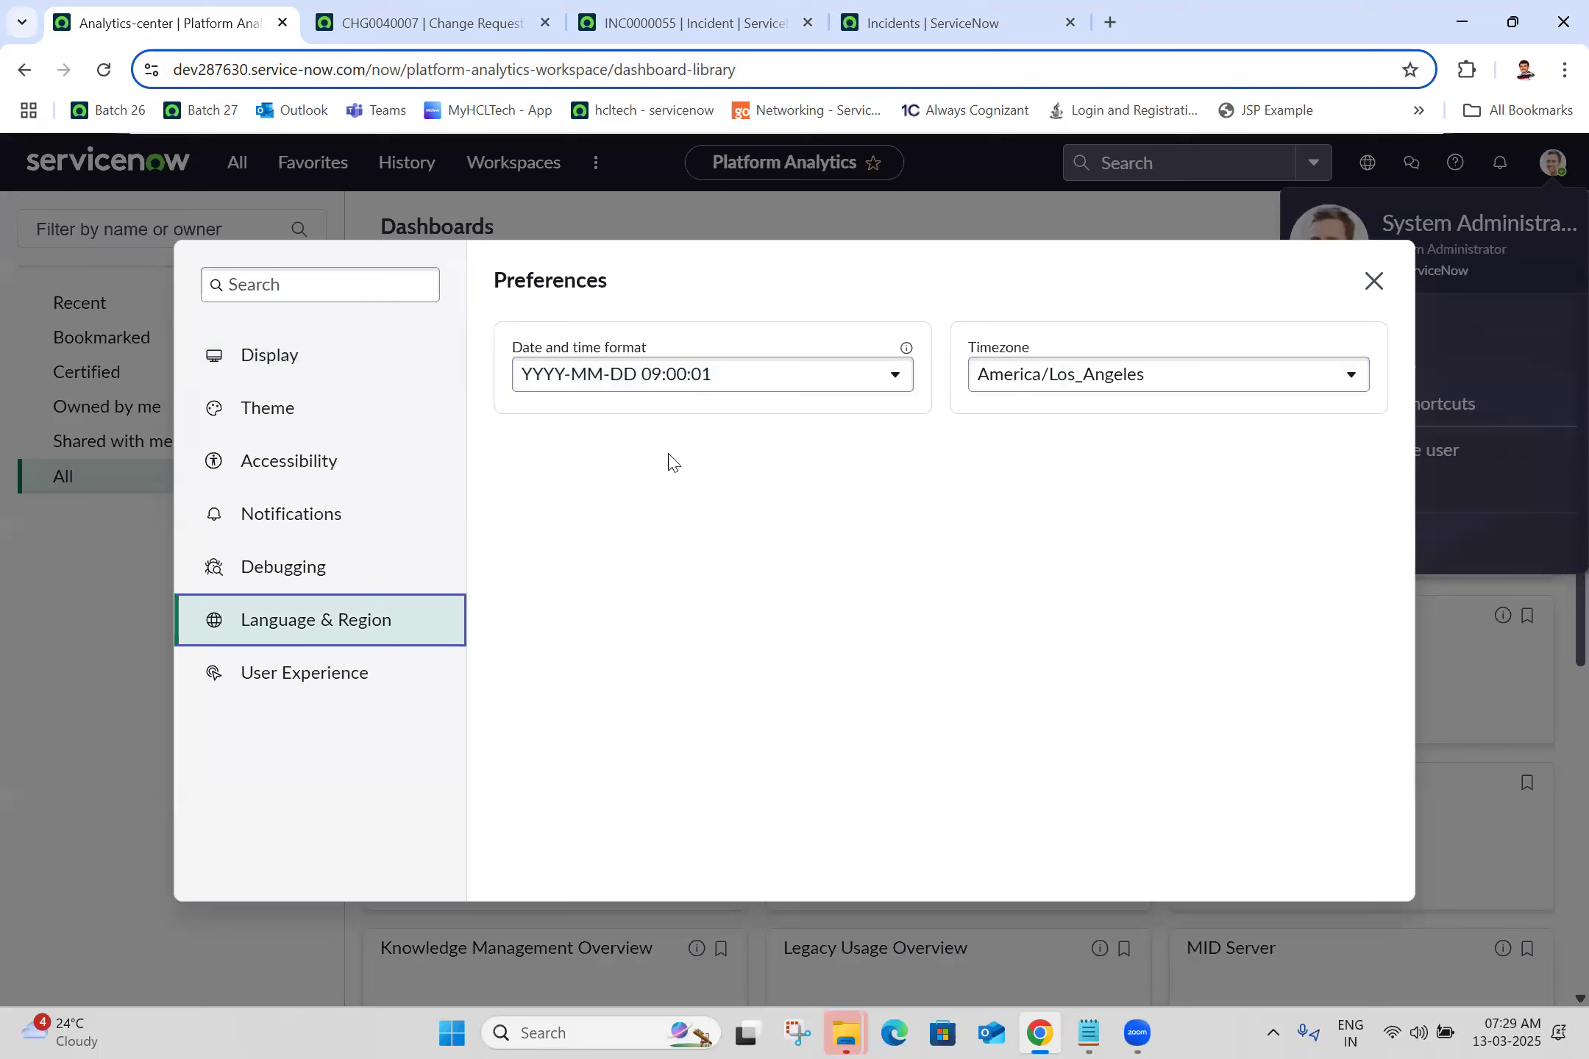
pyautogui.click(342, 669)
pyautogui.click(829, 380)
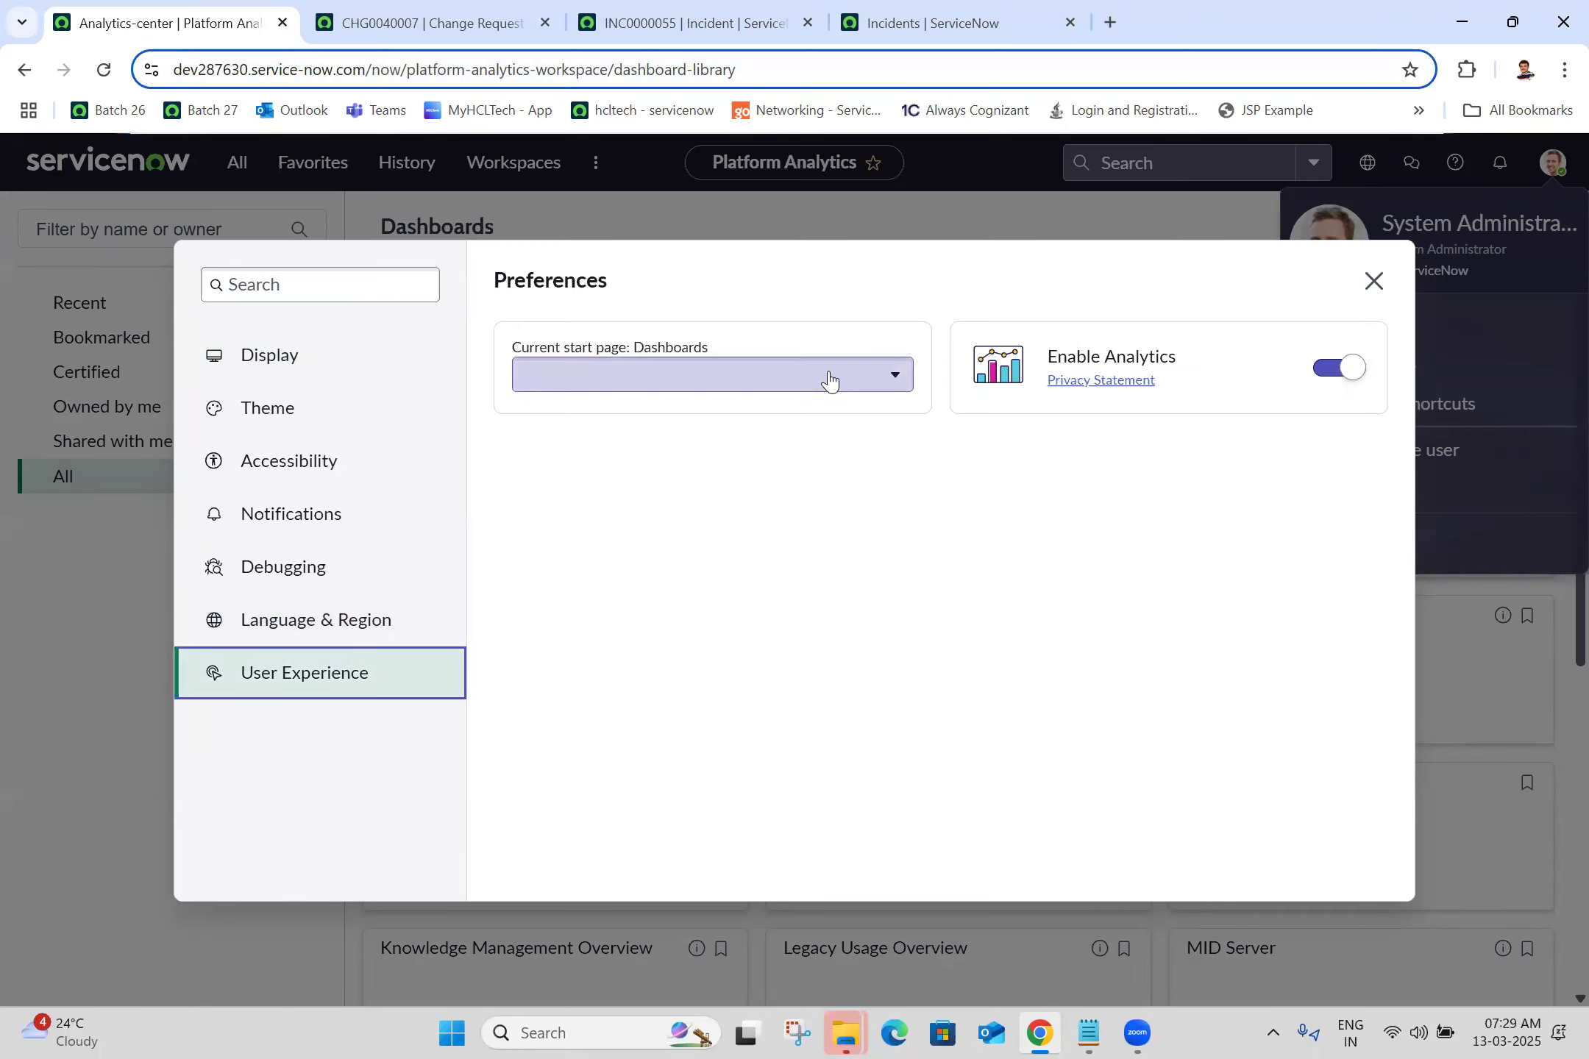
pyautogui.click(631, 413)
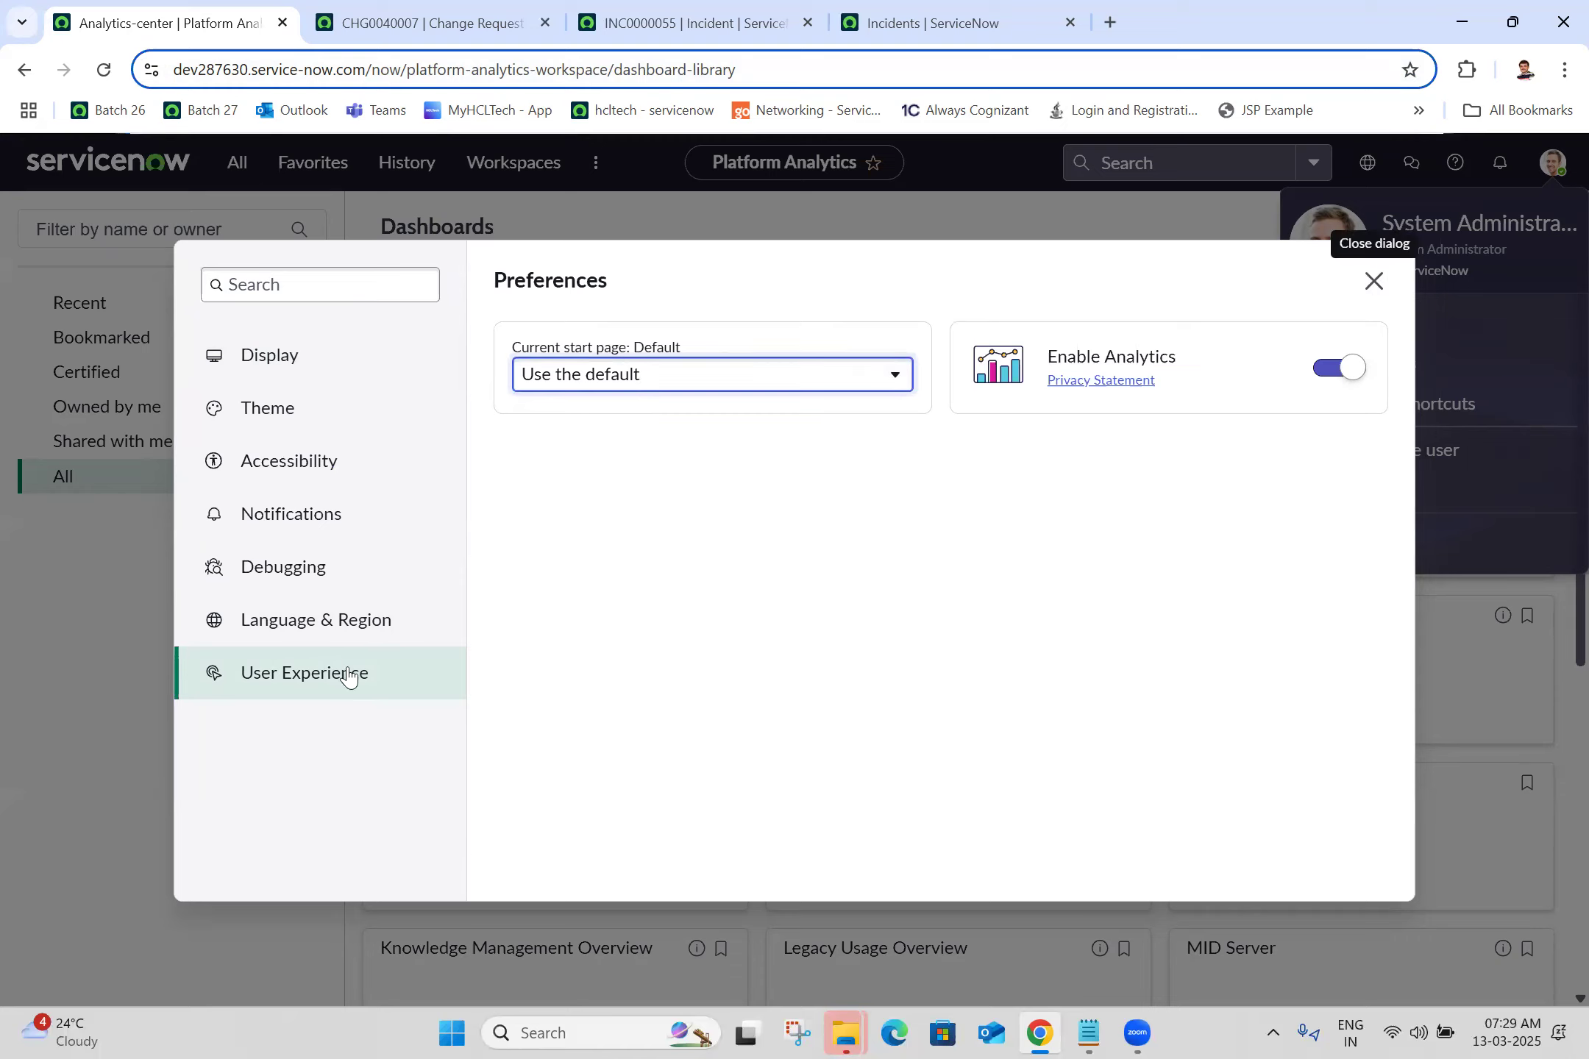
pyautogui.click(1370, 283)
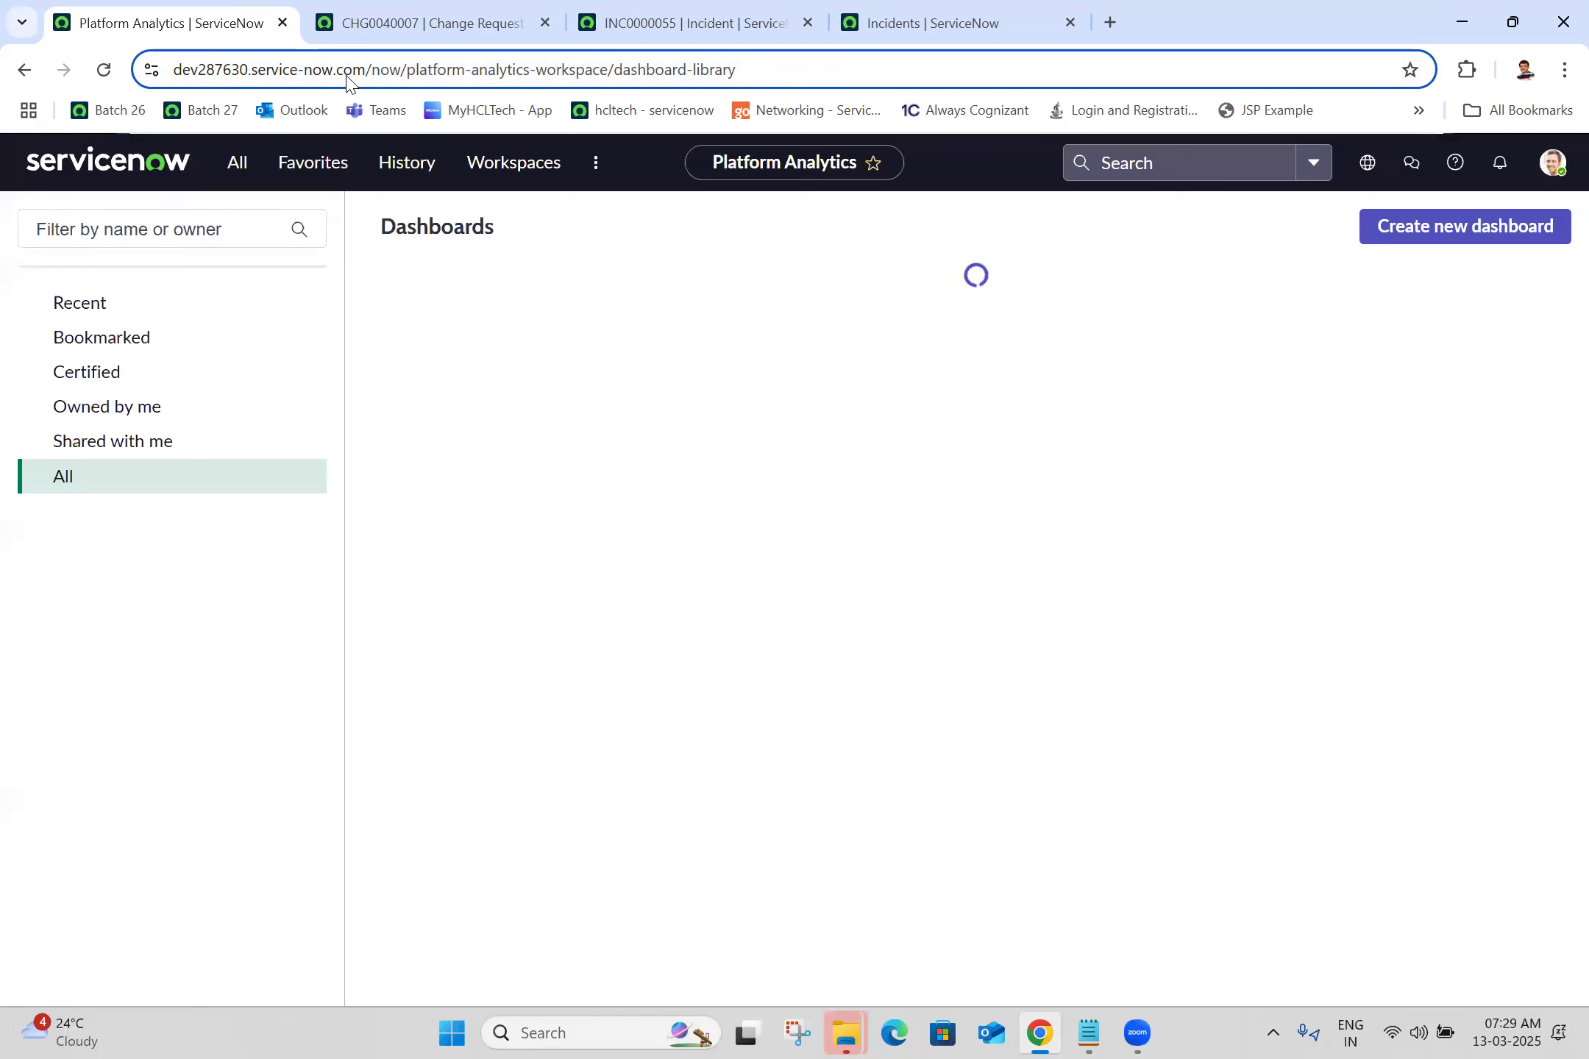
pyautogui.click(372, 73)
pyautogui.click(419, 69)
pyautogui.hotkey('ctrl', 'shift', 'Right')
pyautogui.hotkey('ctrl', 'shift', 'Right')
pyautogui.hotkey('ctrl', 'shift', 'Right')
pyautogui.hotkey('ctrl', 'shift', 'Right')
pyautogui.hotkey('ctrl', 'shift', 'Right')
pyautogui.hotkey('ctrl', 'shift', 'Right')
pyautogui.hotkey('ctrl', 'shift', 'Right')
pyautogui.hotkey('ctrl', 'shift', 'Right')
pyautogui.hotkey('ctrl', 'shift', 'Right')
pyautogui.hotkey('ctrl', 'shift', 'Right')
pyautogui.hotkey('ctrl', 'shift', 'Right')
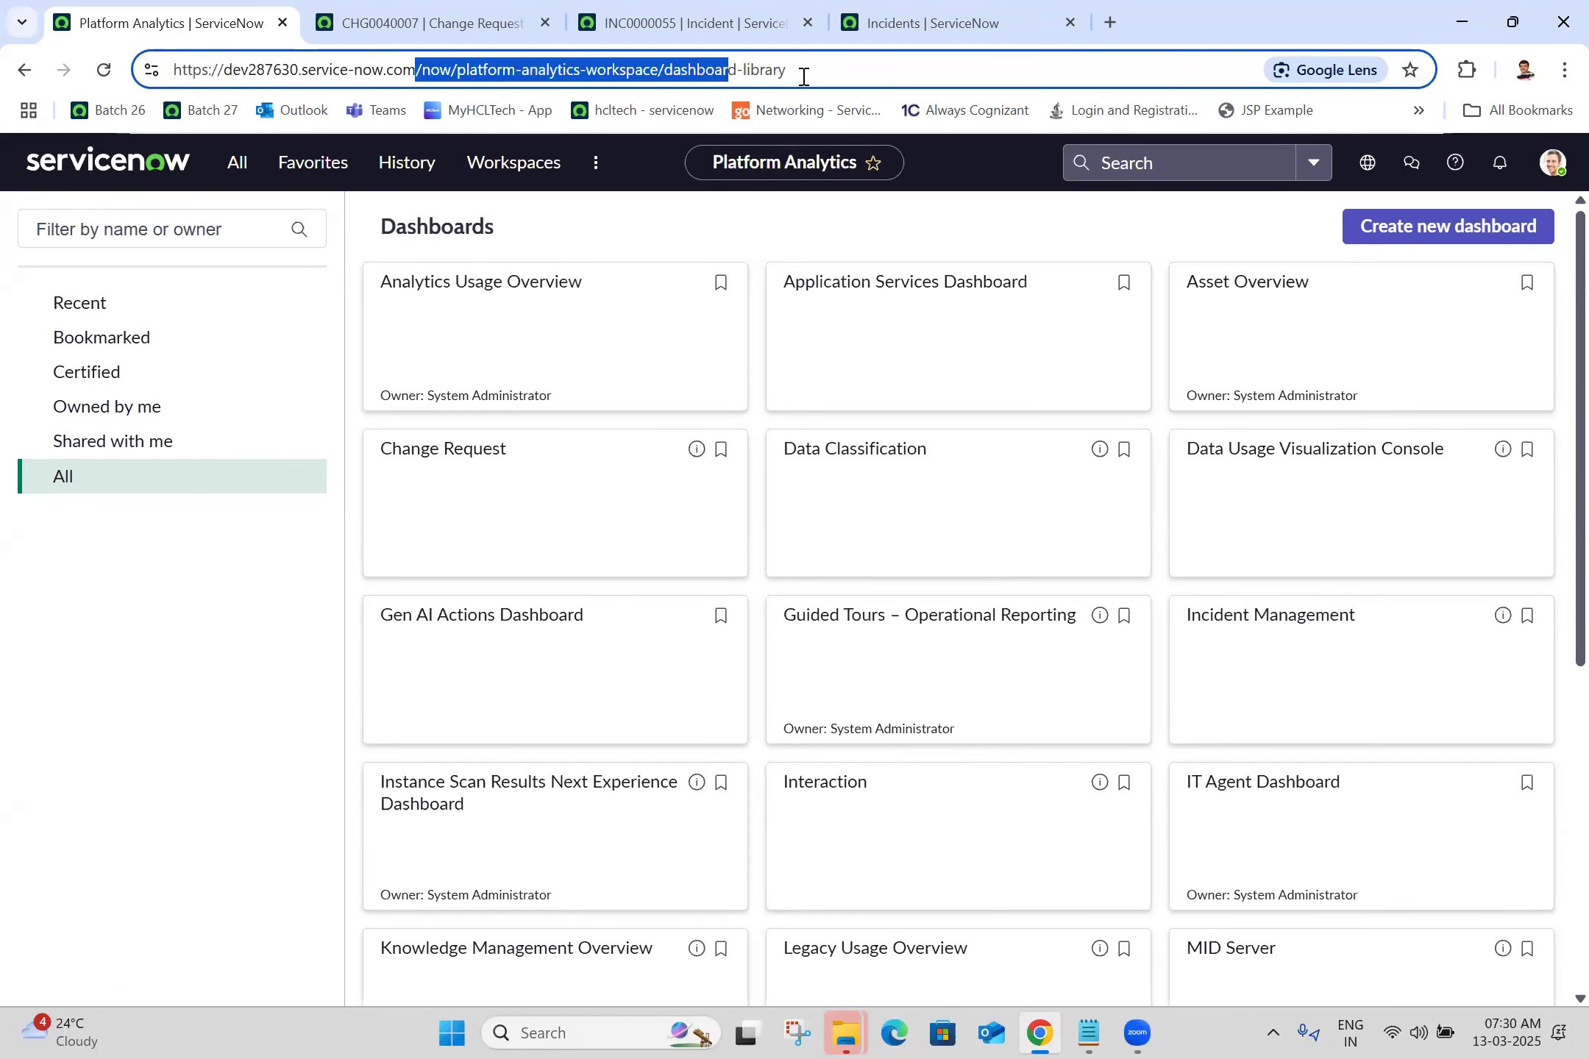
pyautogui.press('BackSpace')
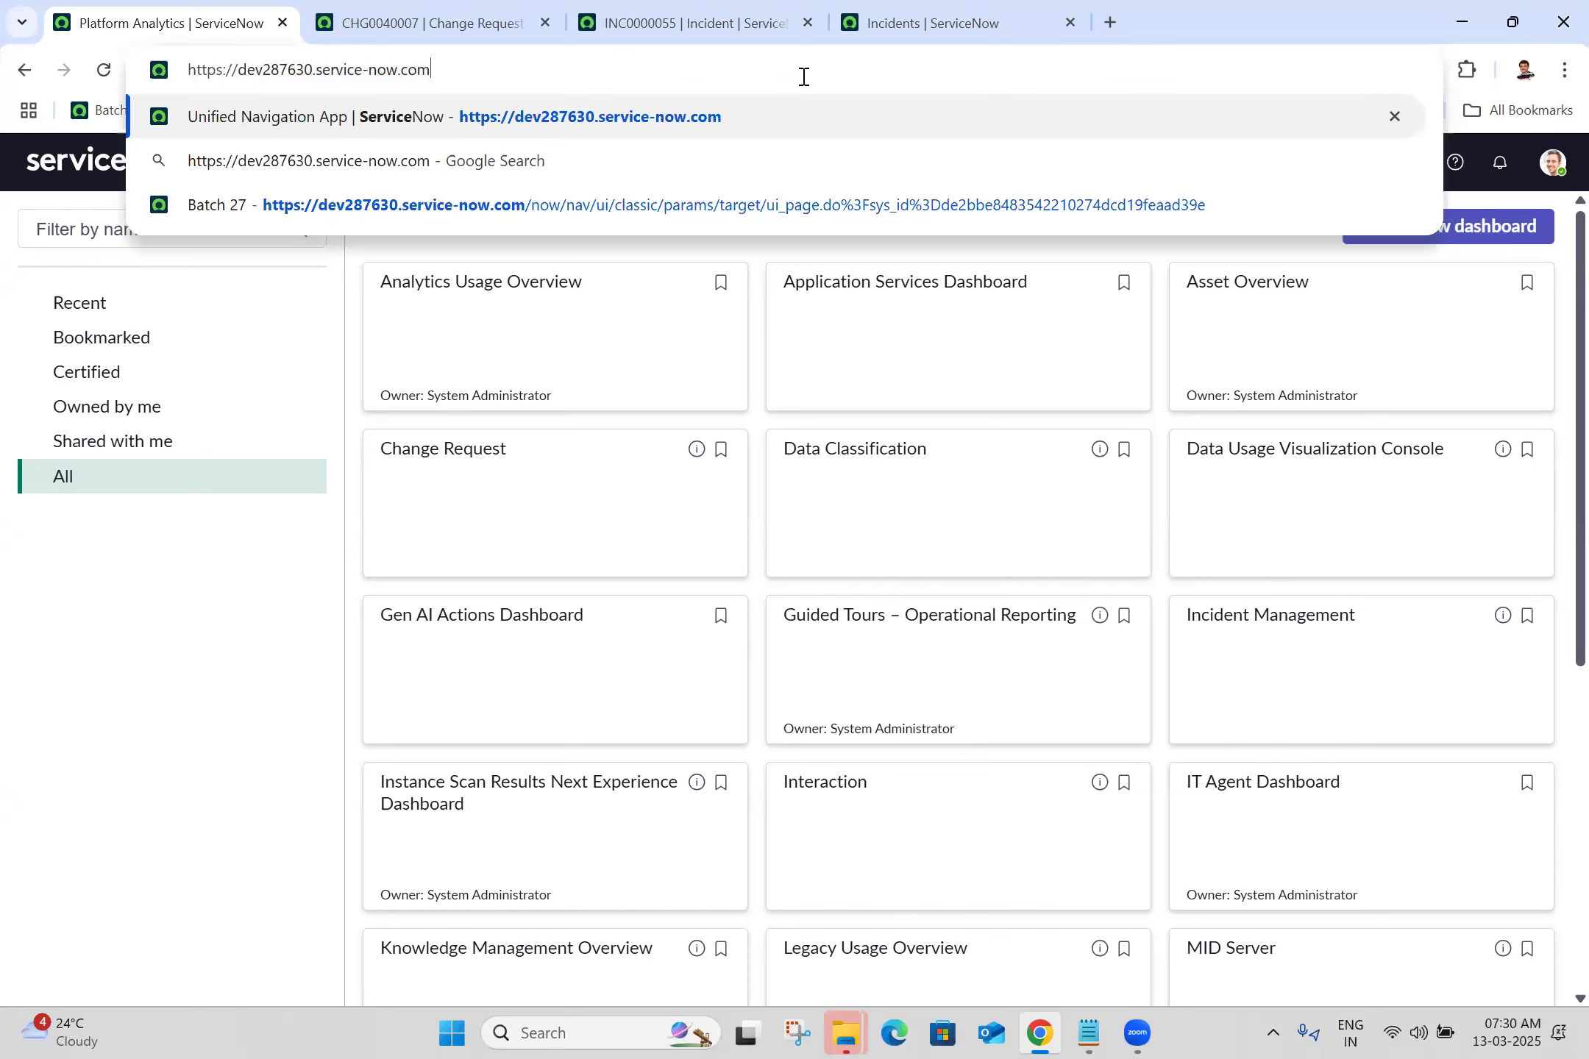
pyautogui.press('Return')
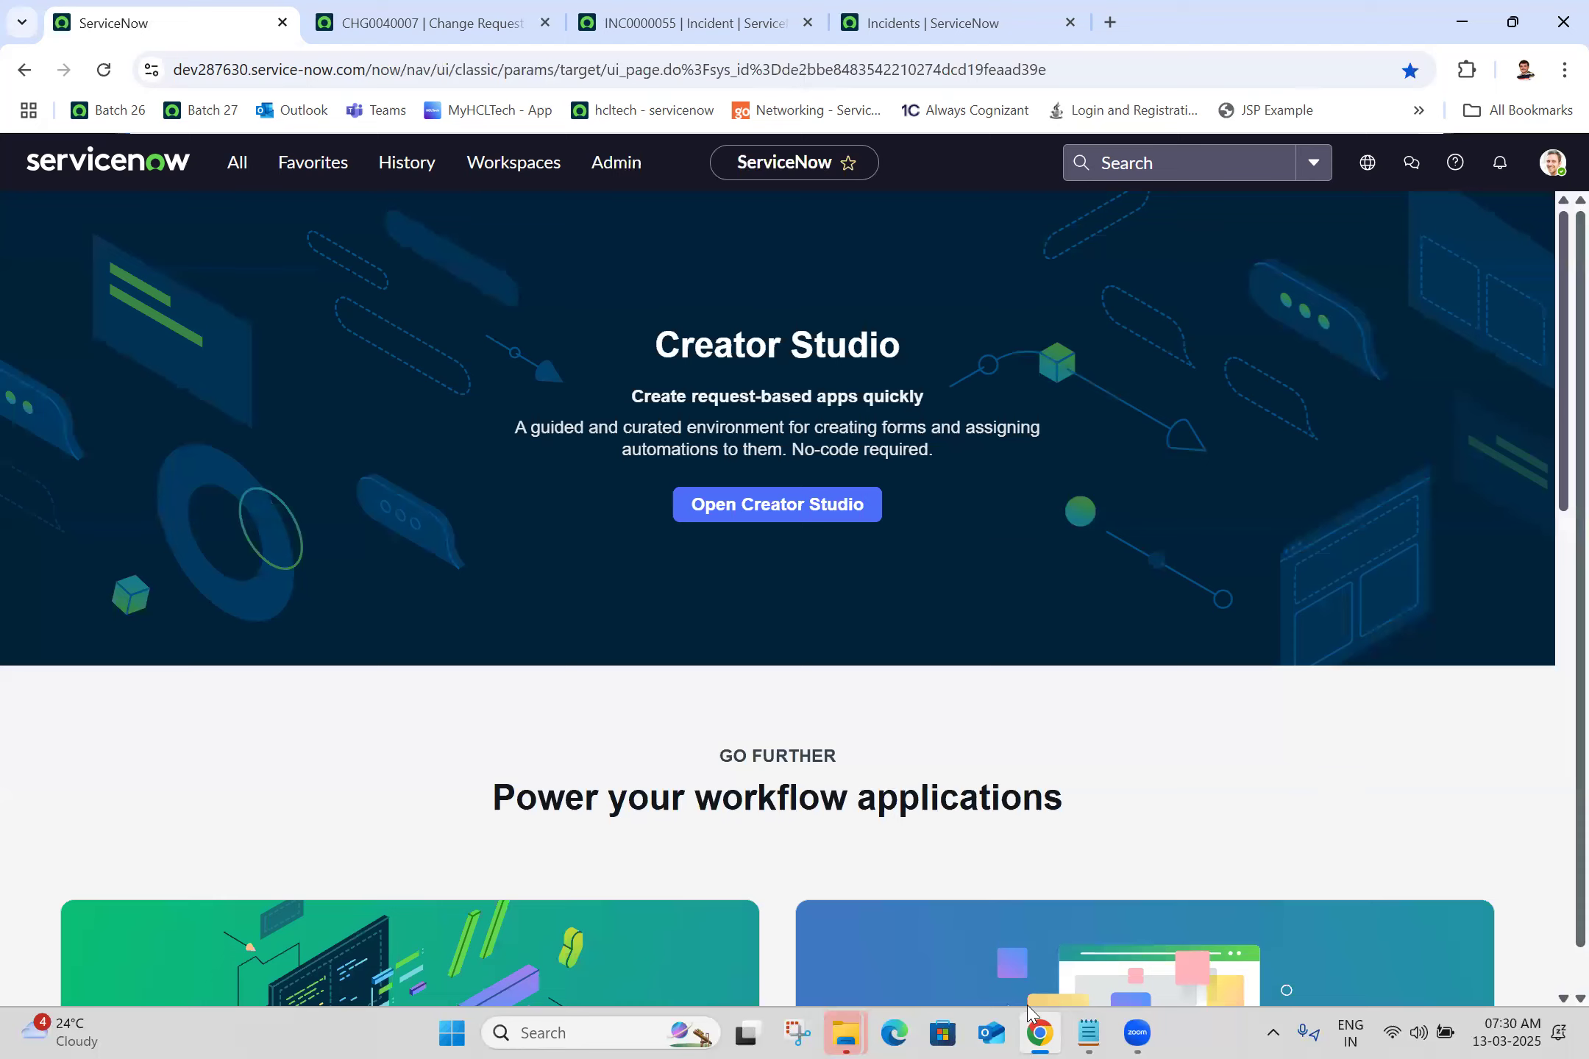
# Step: Switch to Notepad and add the line "Next Experience" under the 13-03-2025 heading in Batch 27.txt, correcting its spelling
pyautogui.click(1086, 1033)
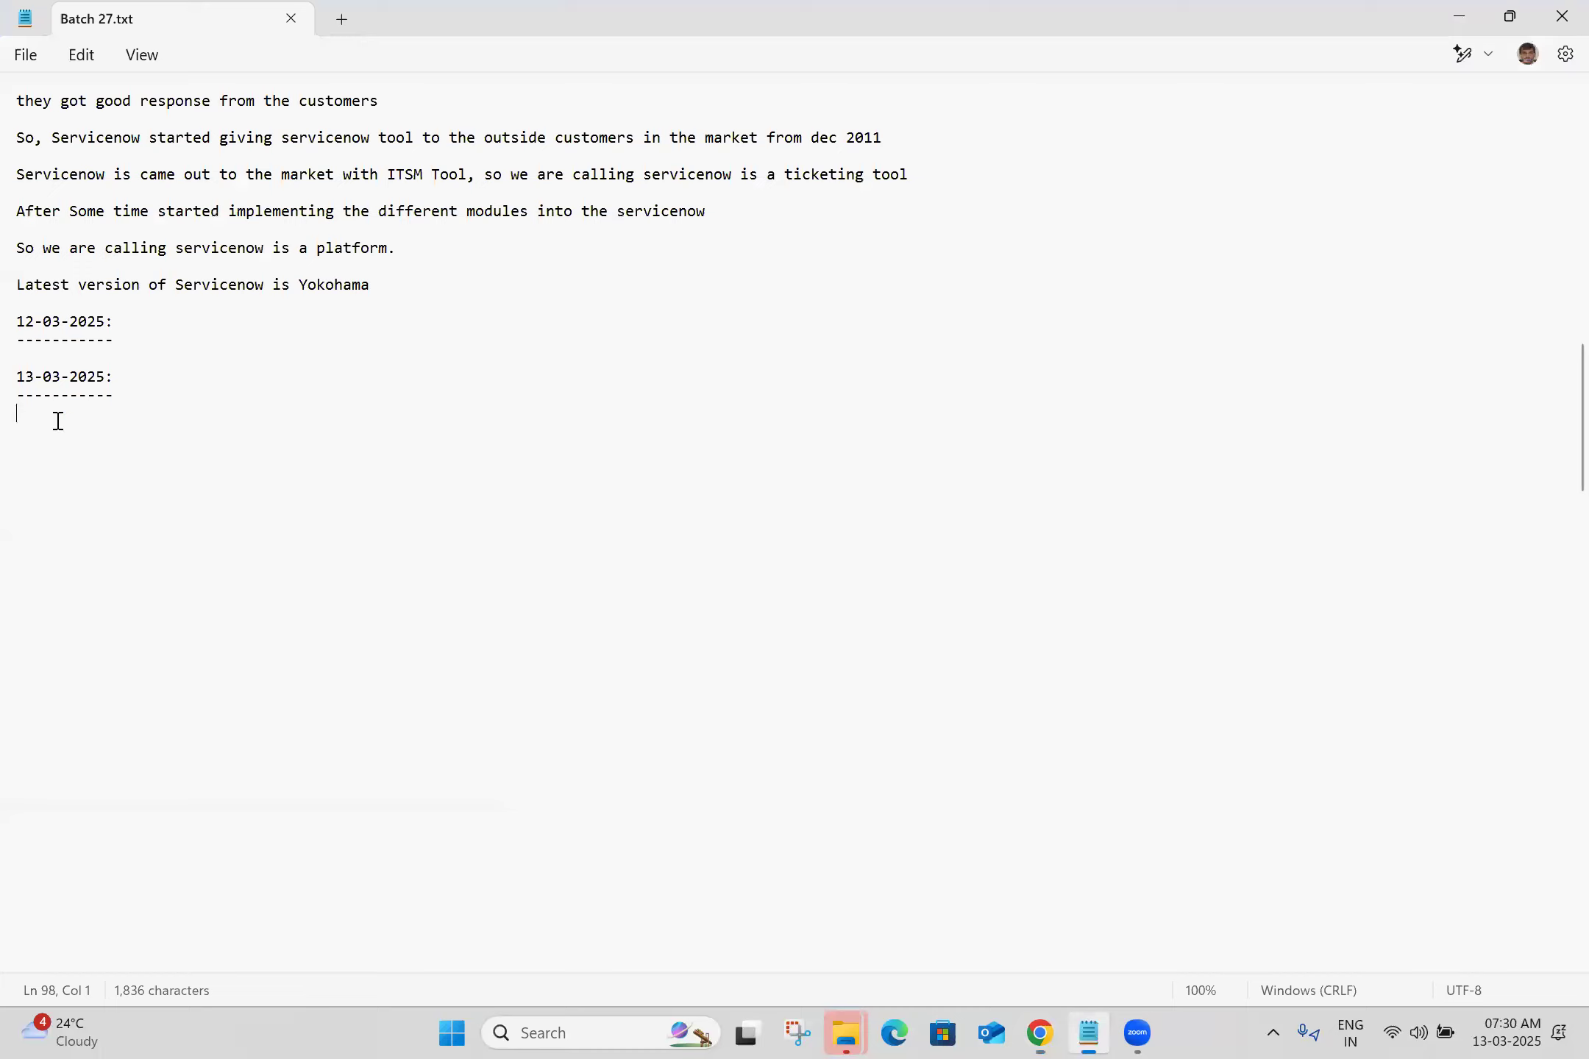
pyautogui.write('Next Experiance')
pyautogui.press('Return')
pyautogui.rightClick(108, 418)
pyautogui.moveTo(164, 451)
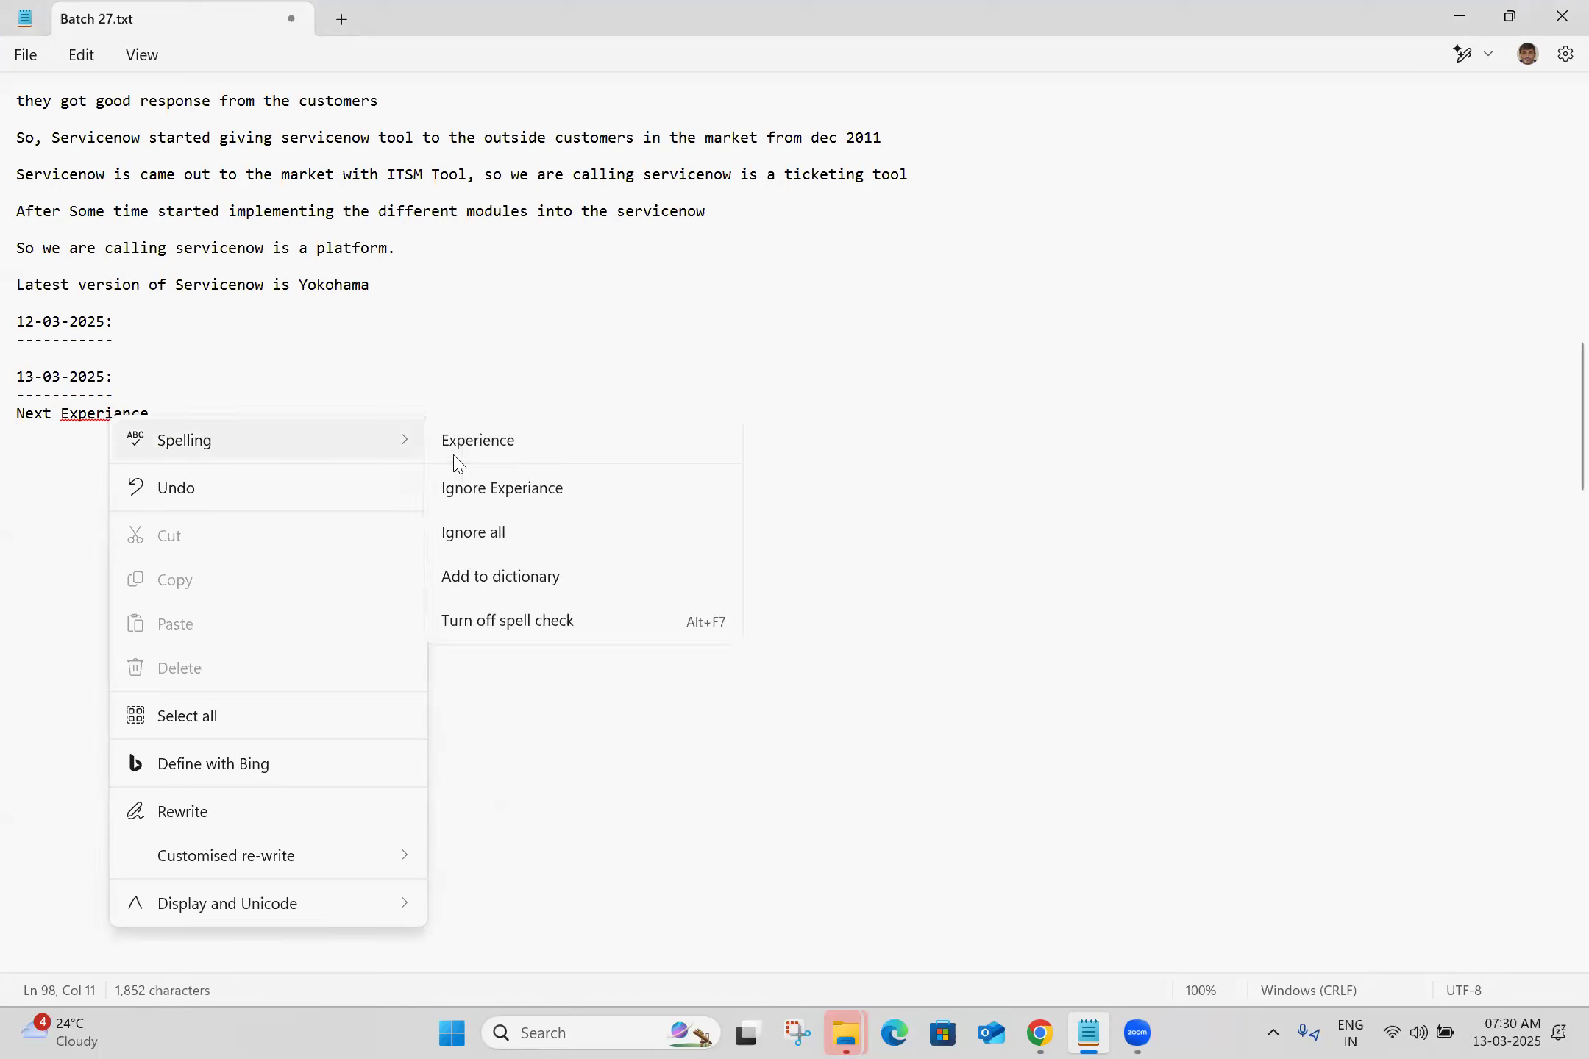
pyautogui.click(483, 443)
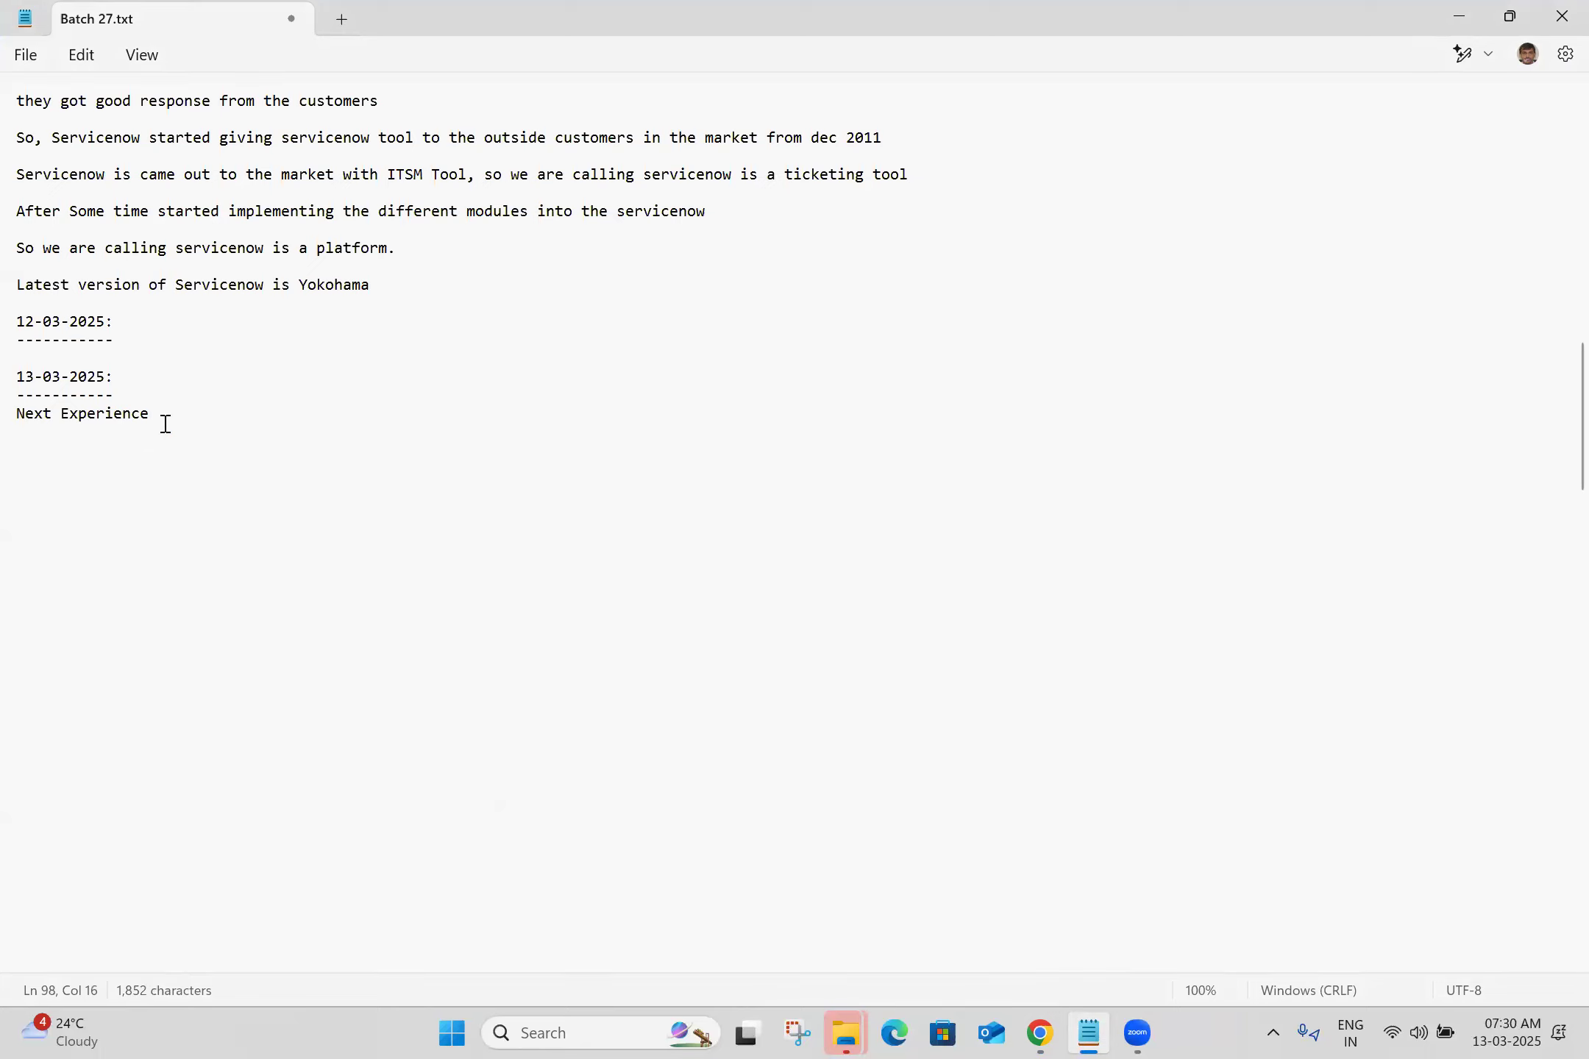
pyautogui.press('Return')
pyautogui.press('Return')
# Step: Switch back to Chrome, show the full application navigator and close all tabs after the ServiceNow home tab
pyautogui.click(1043, 1034)
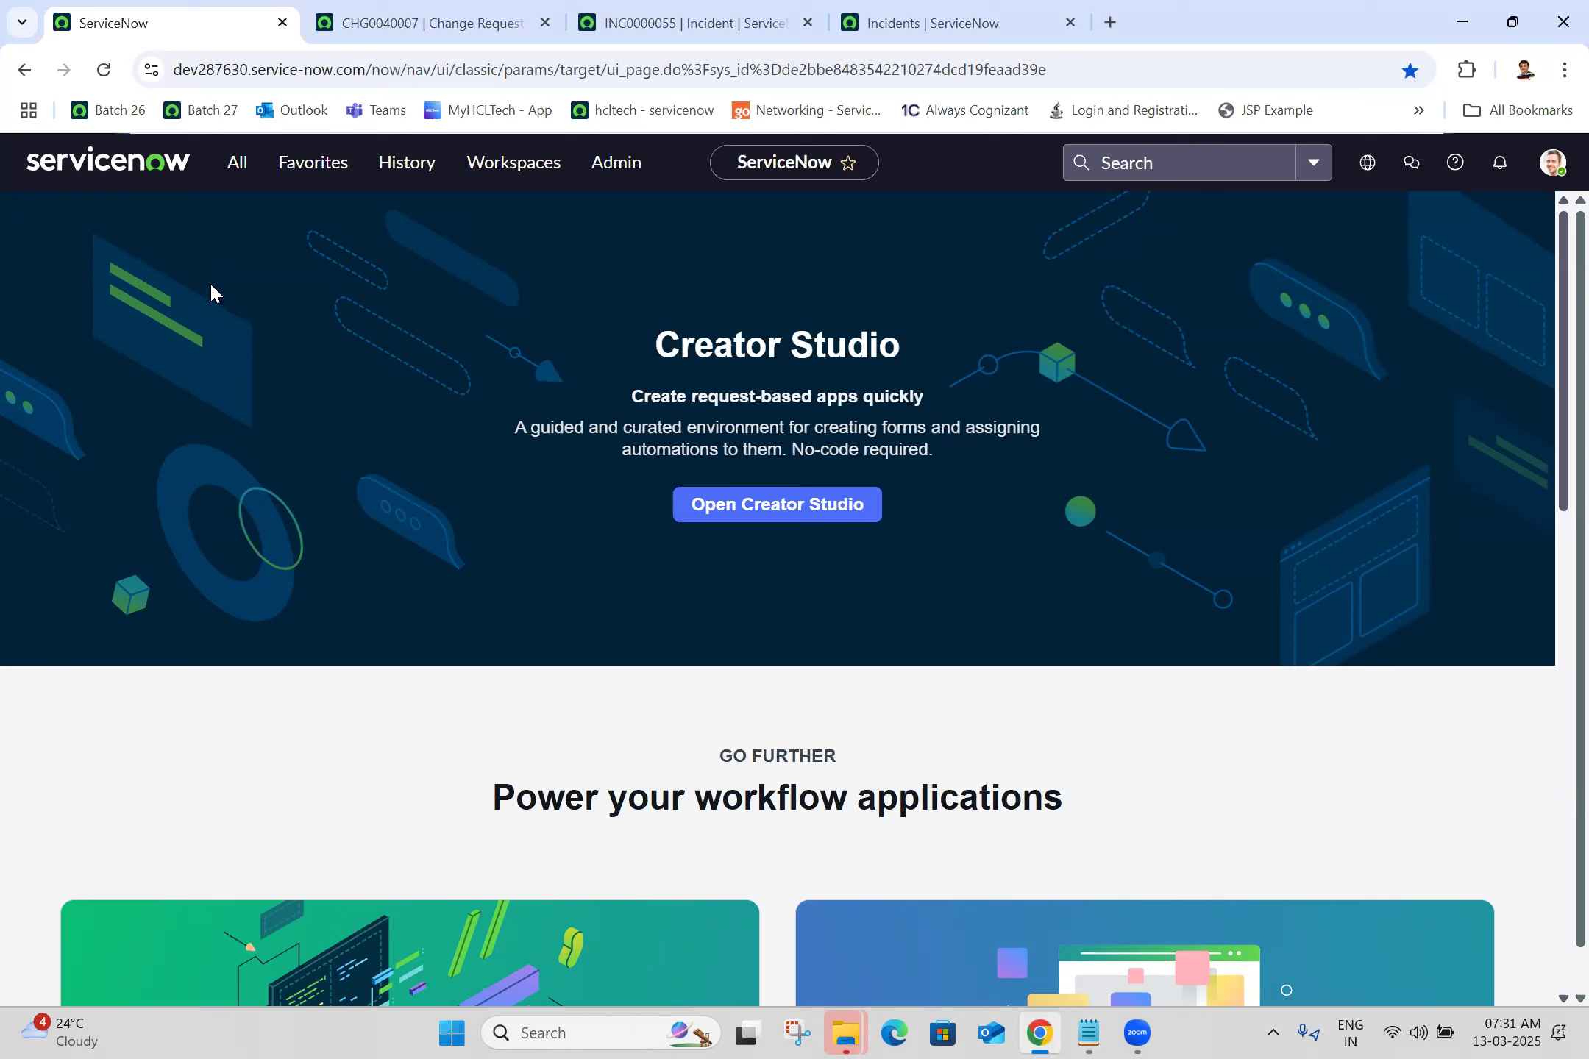
pyautogui.click(251, 163)
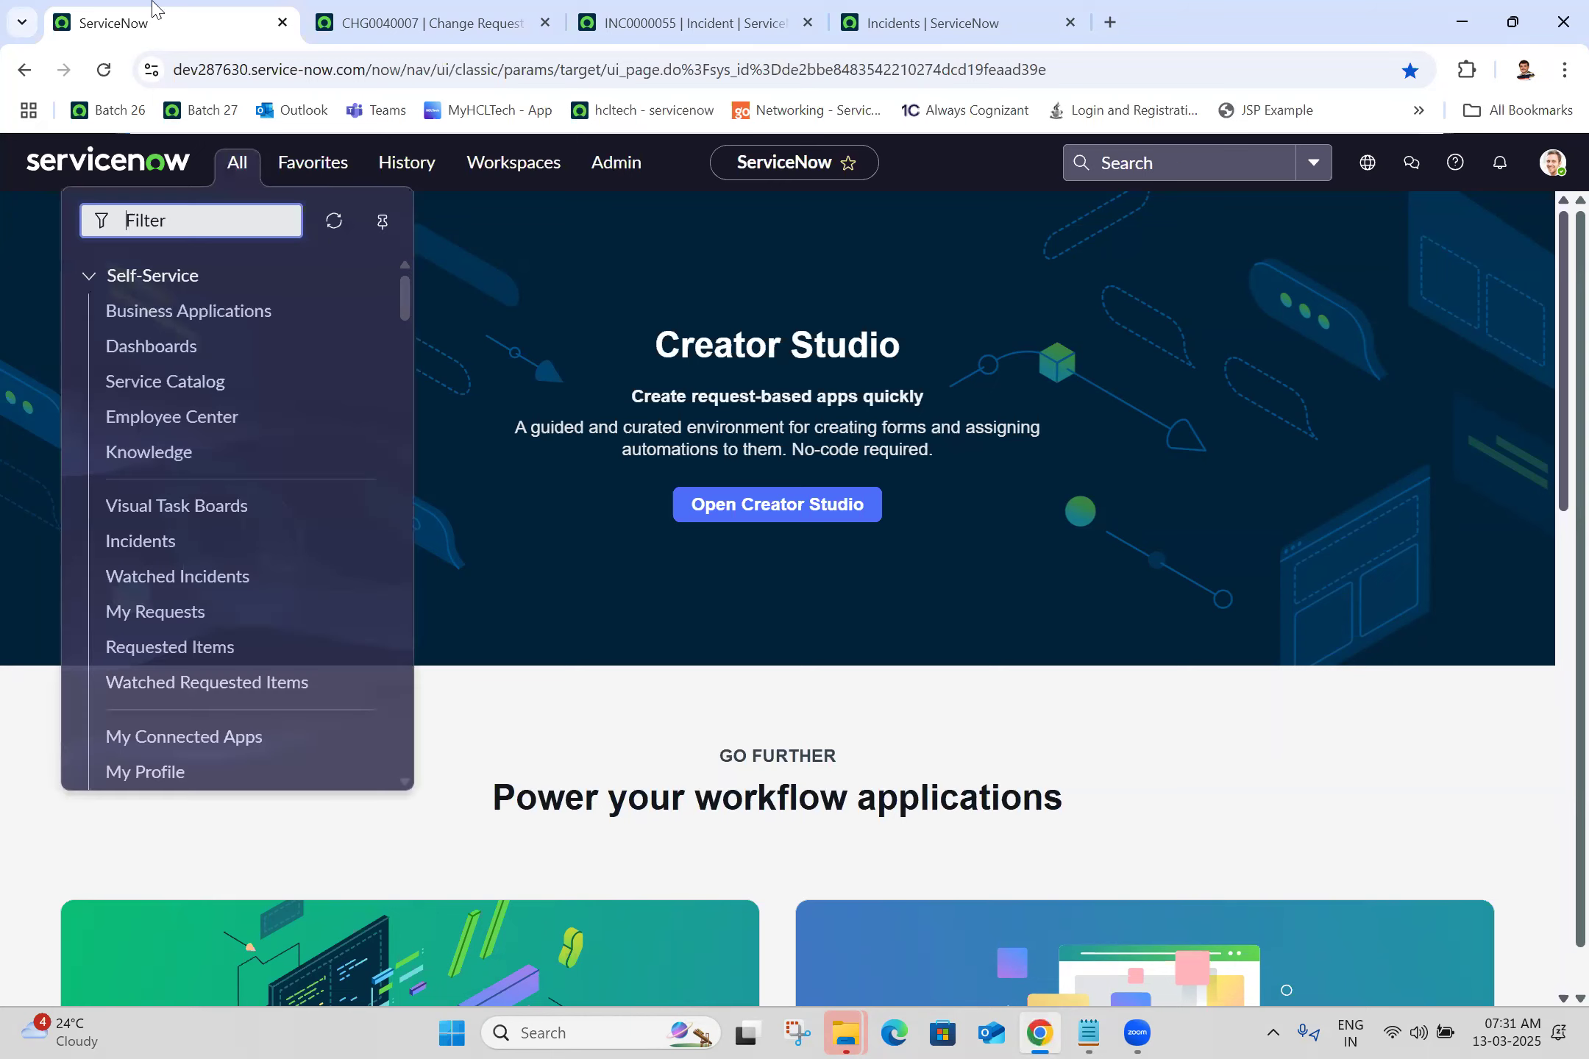
pyautogui.rightClick(154, 9)
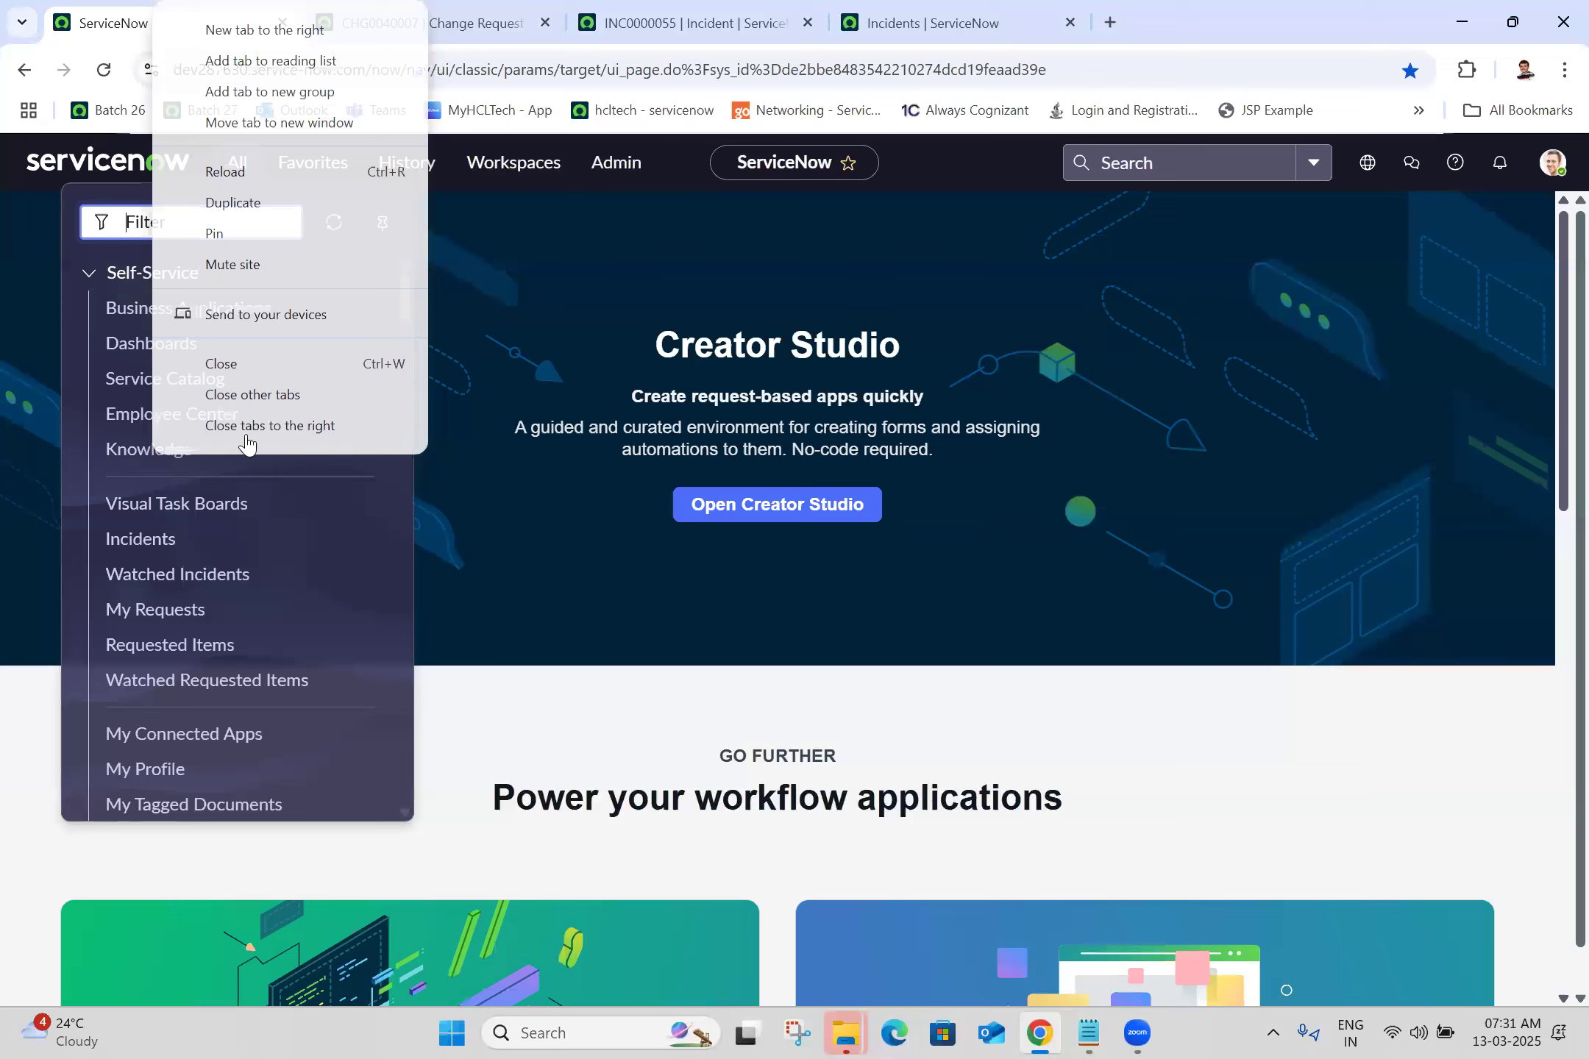
pyautogui.click(247, 430)
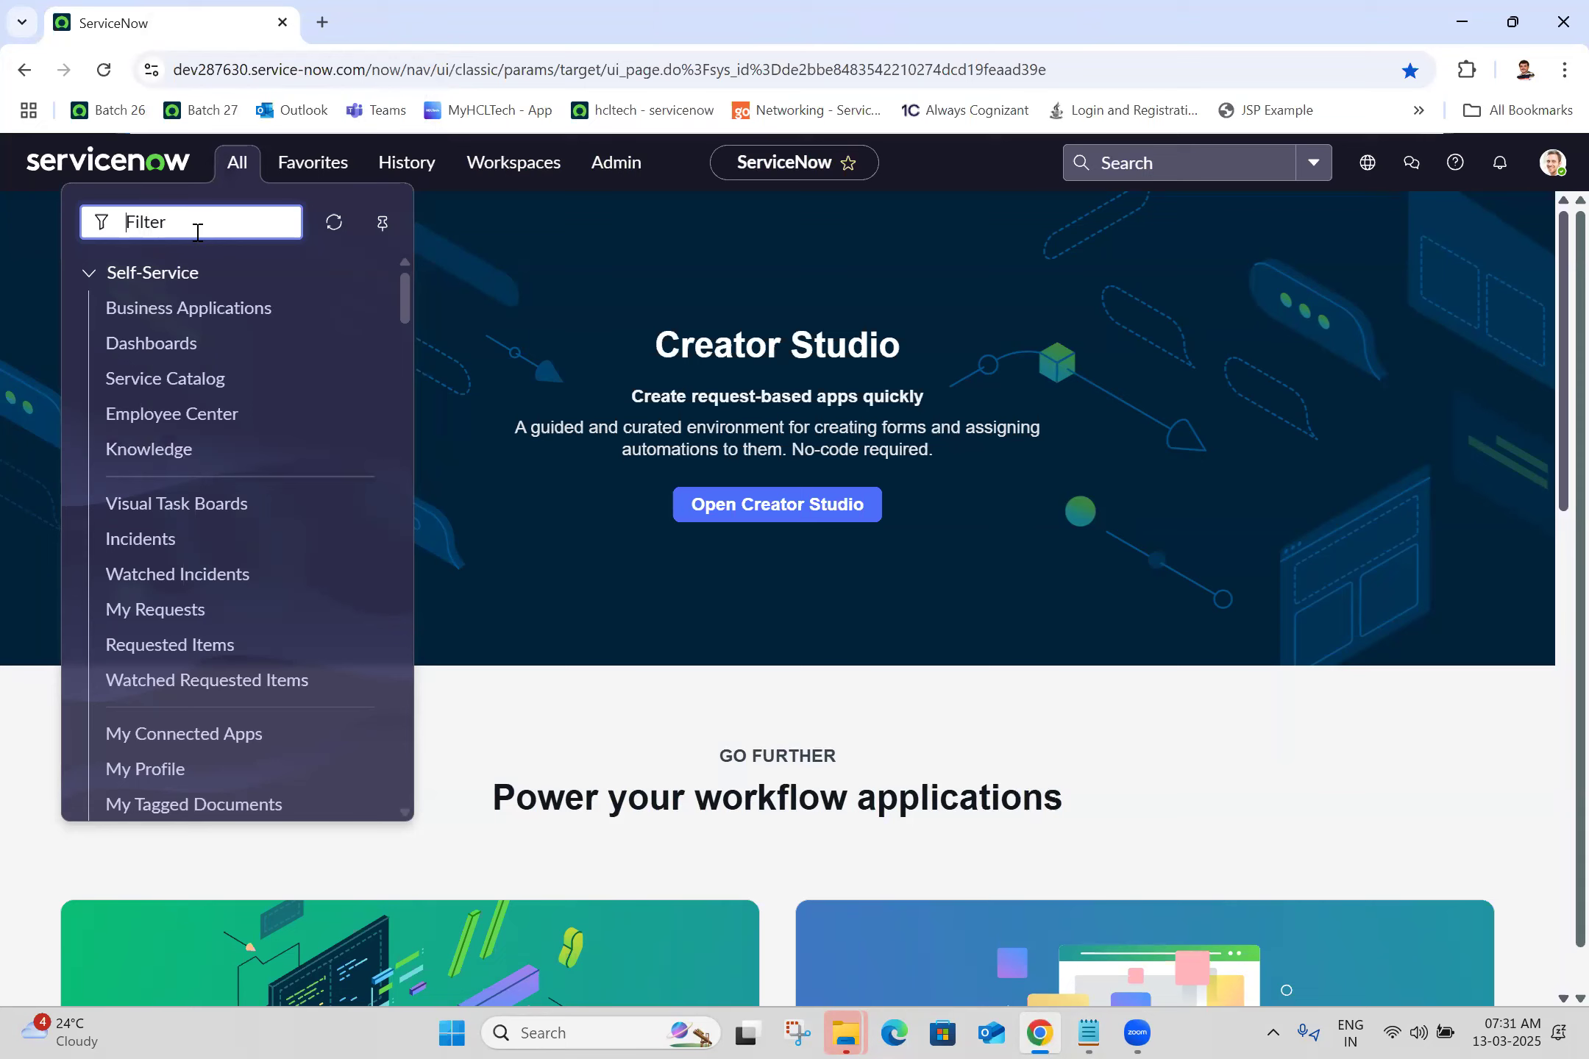
# Step: Open the System Properties list by entering sys_properties.LIST in the navigator filter
pyautogui.write('sys')
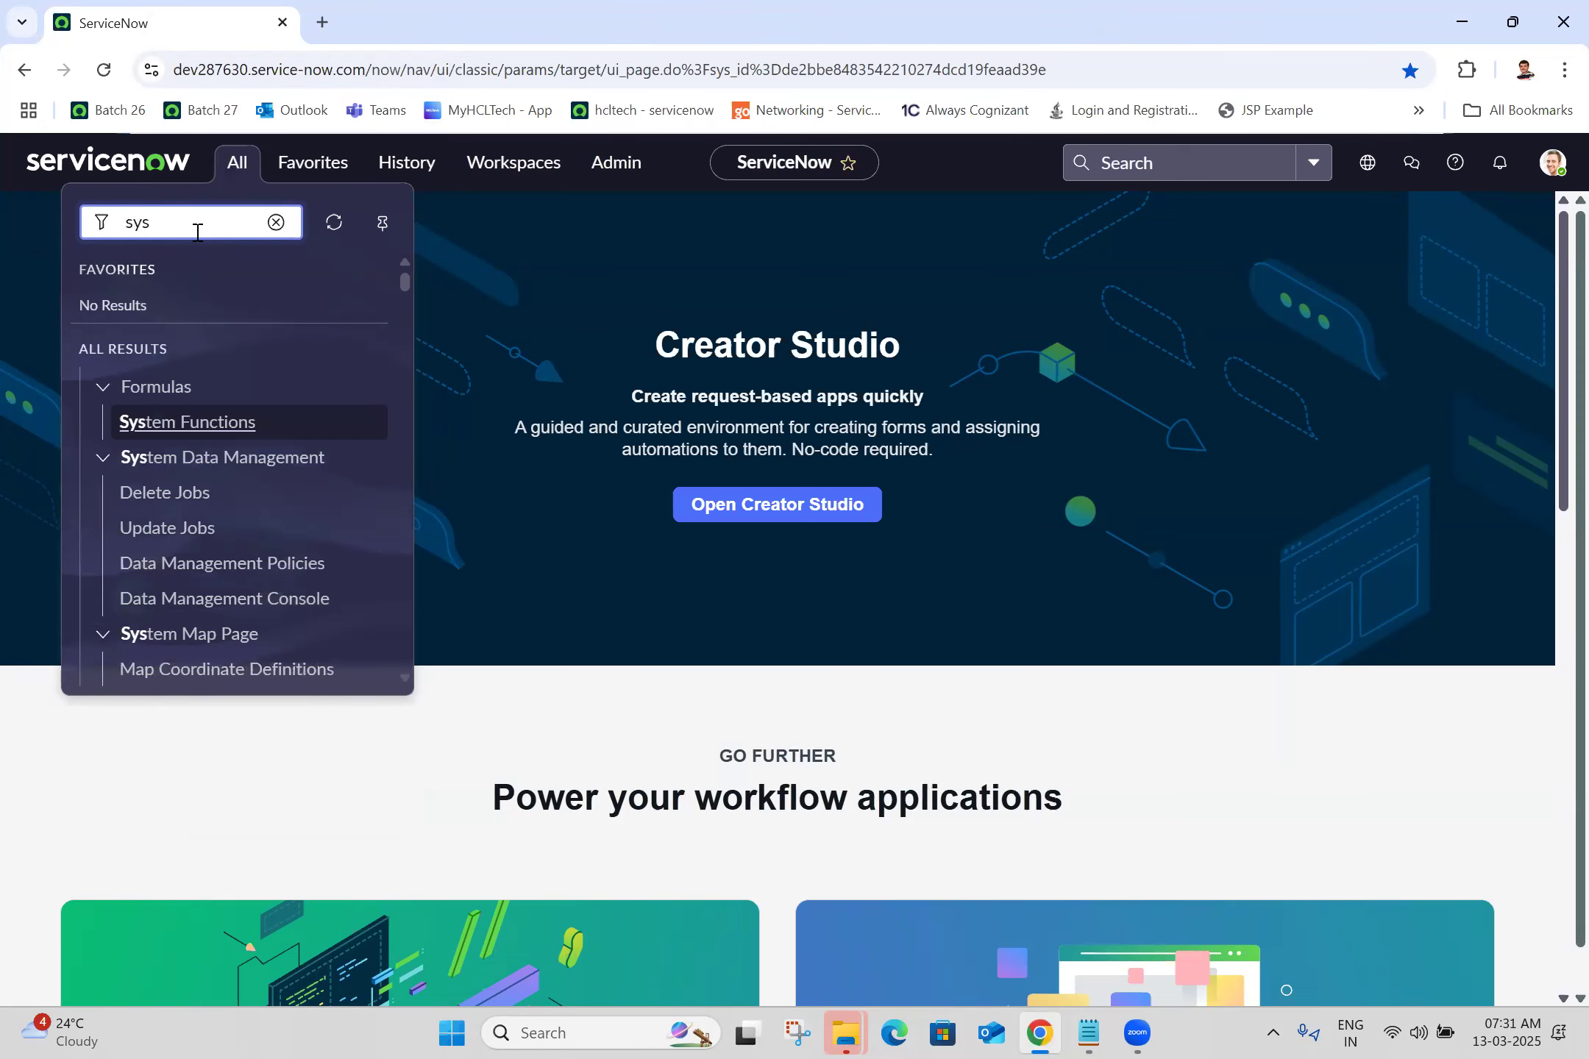
pyautogui.write('_properties')
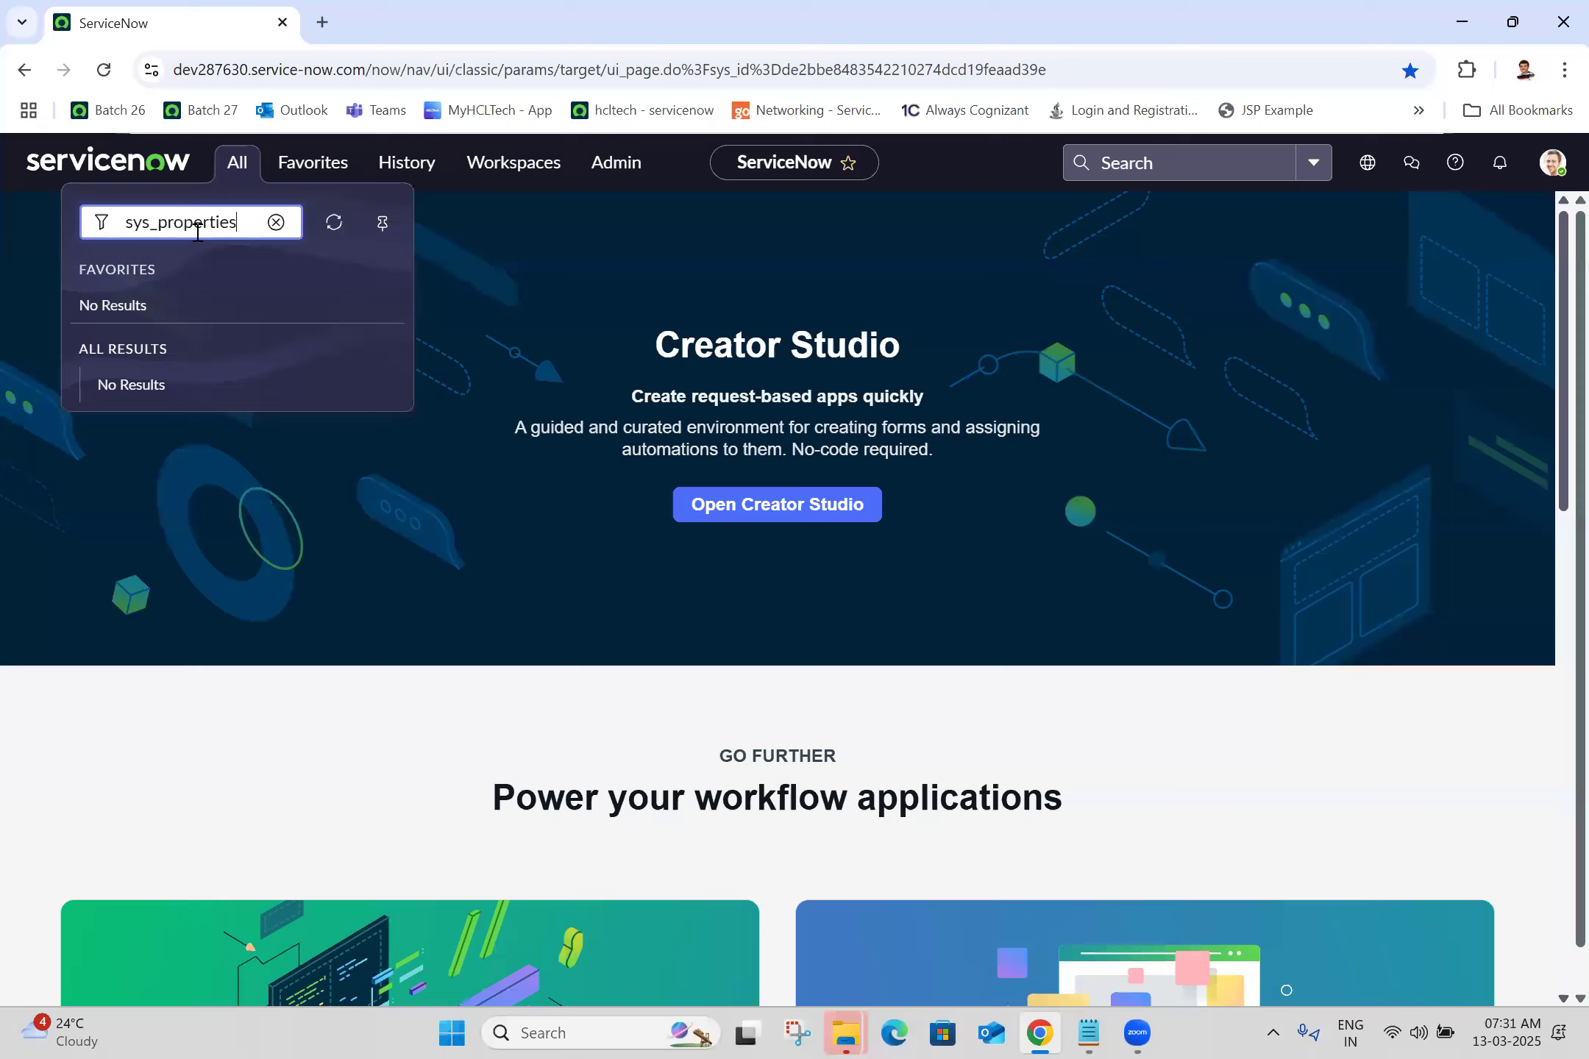
pyautogui.write('.LIST')
pyautogui.hotkey('ctrl', 'shift', 'Left')
pyautogui.hotkey('ctrl', 'shift', 'Left')
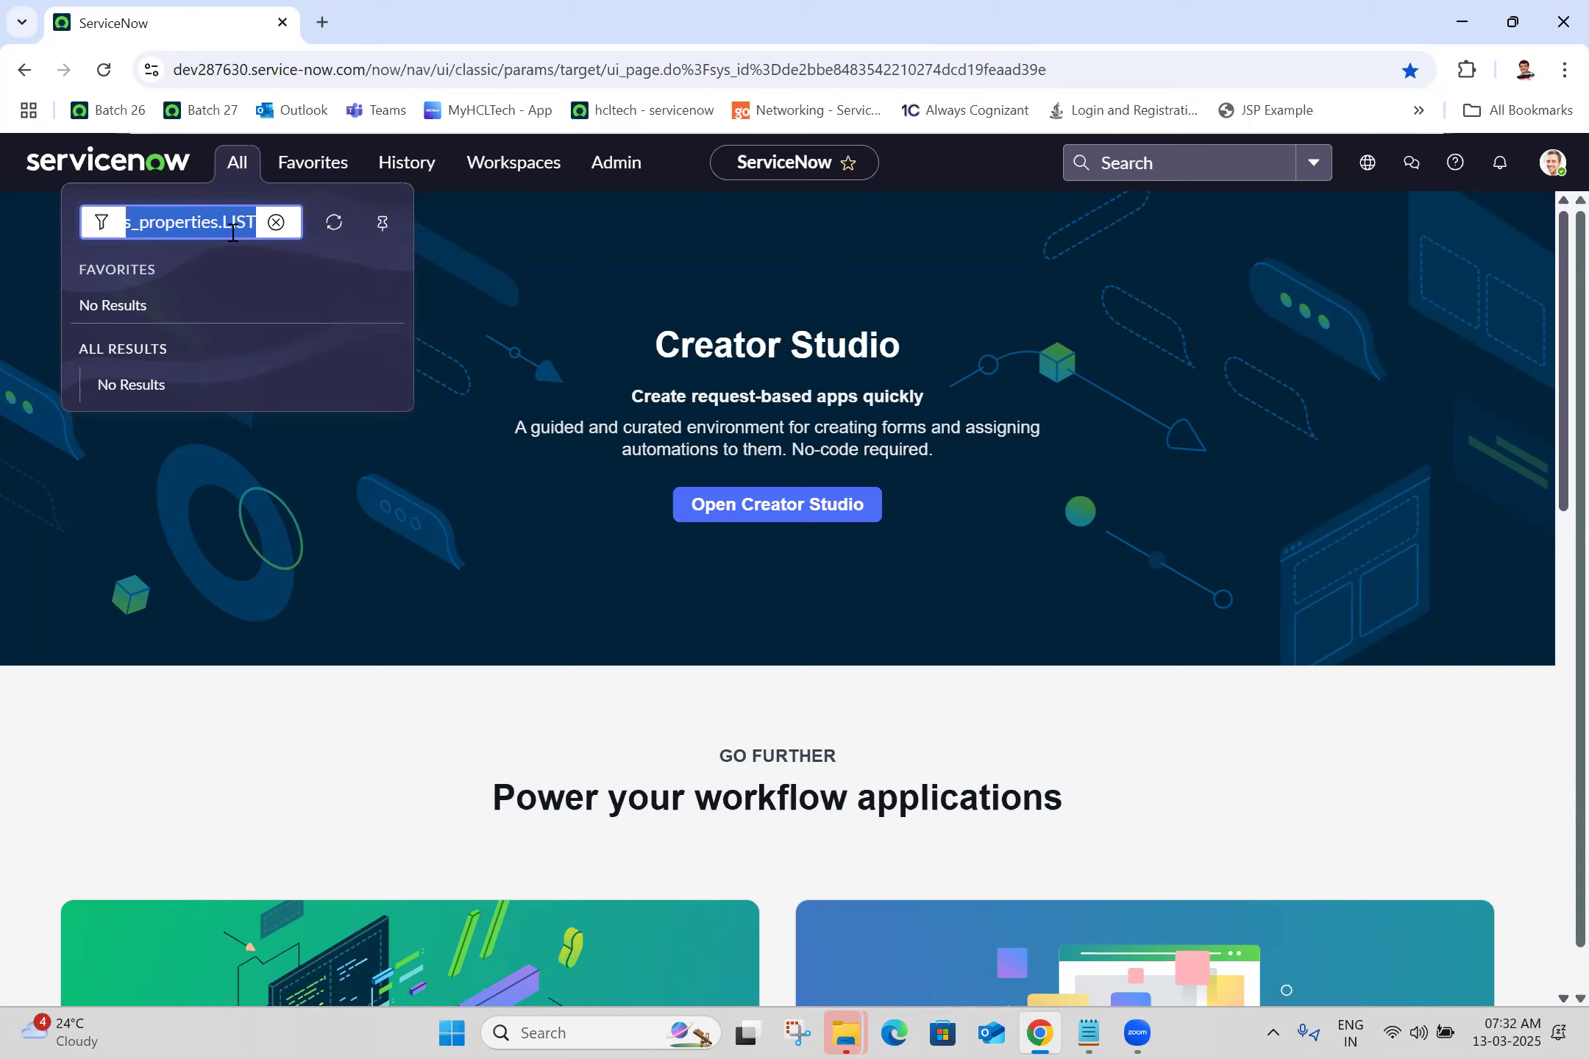
pyautogui.press('Return')
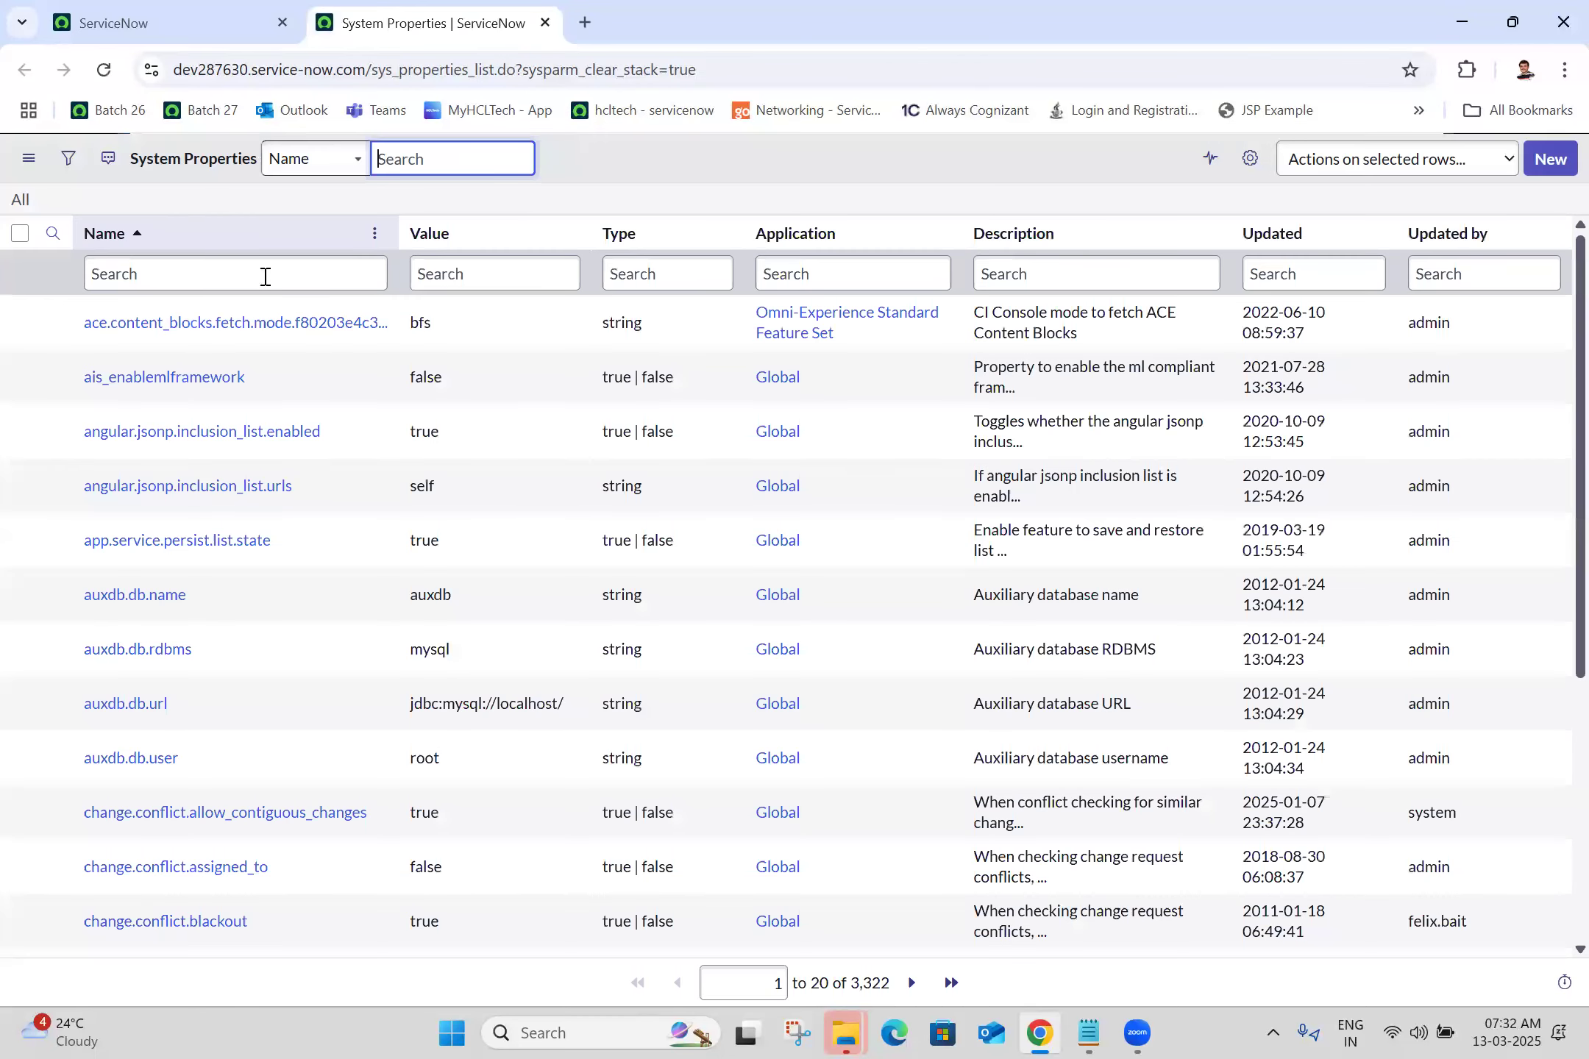
# Step: Filter the system properties to names containing polaris by entering *polaris
pyautogui.click(265, 277)
pyautogui.write('*polari')
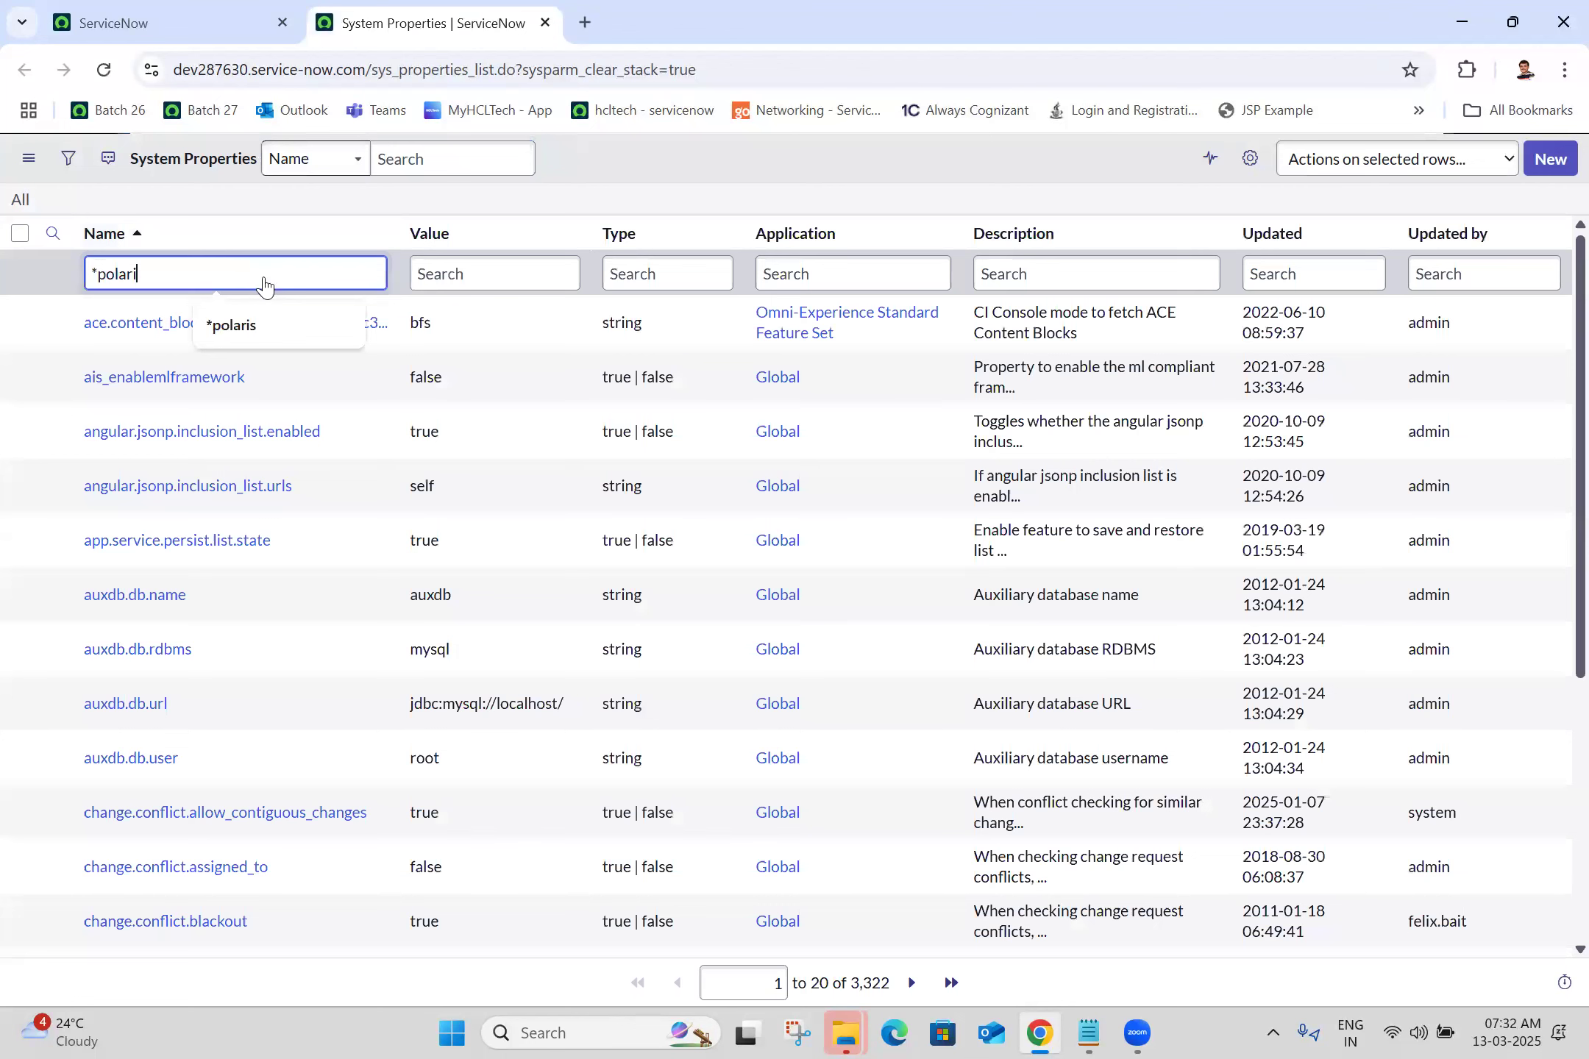
pyautogui.write('s')
pyautogui.press('Return')
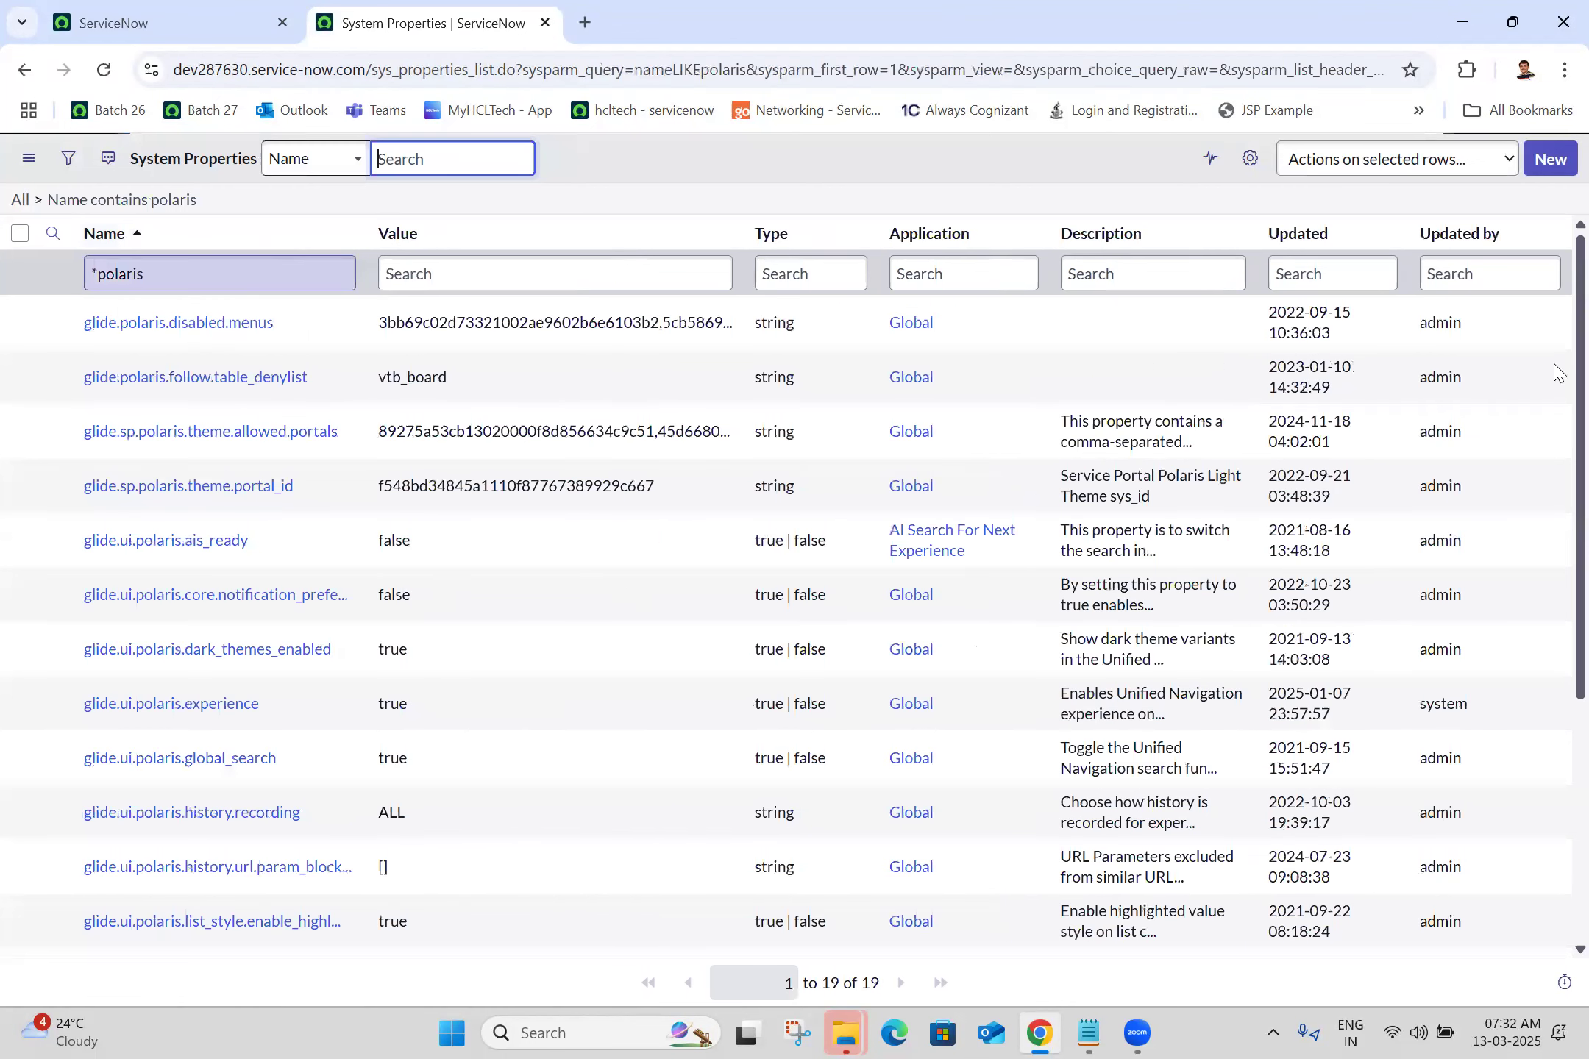
# Step: Narrow the System Properties list to glide.ui.polaris.experience and copy that property name into Batch 27.txt in Notepad, below the Next Experience line
pyautogui.scroll(-1, 1558, 386)
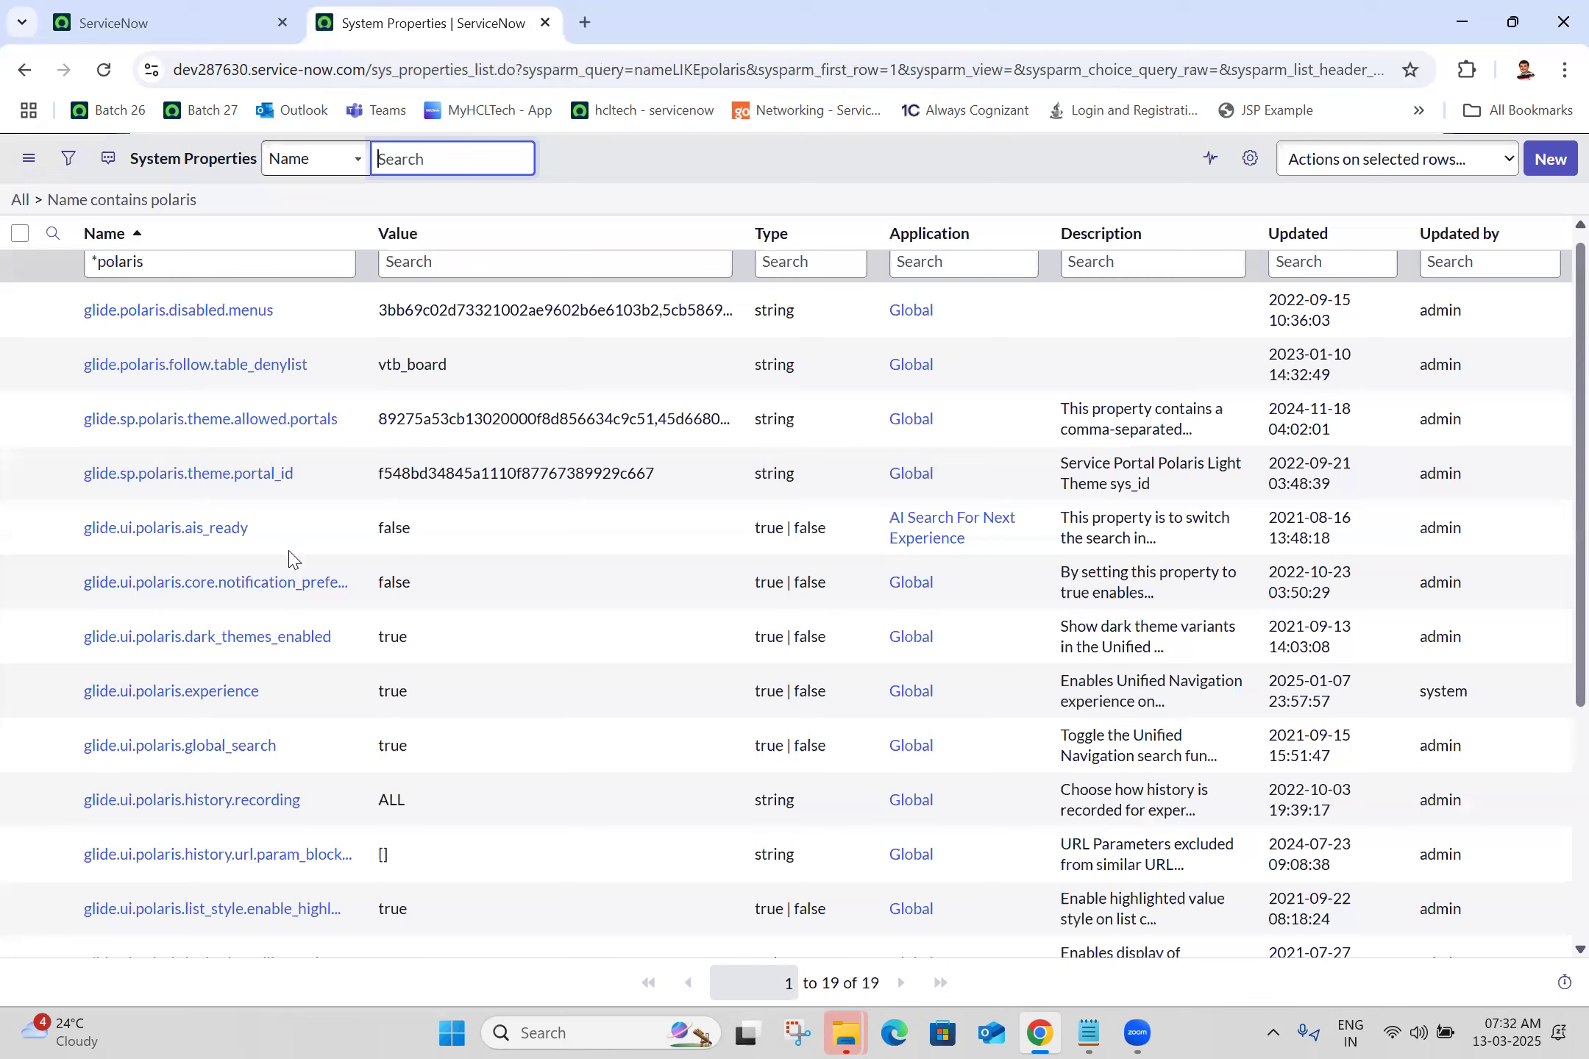
pyautogui.scroll(-2, 314, 575)
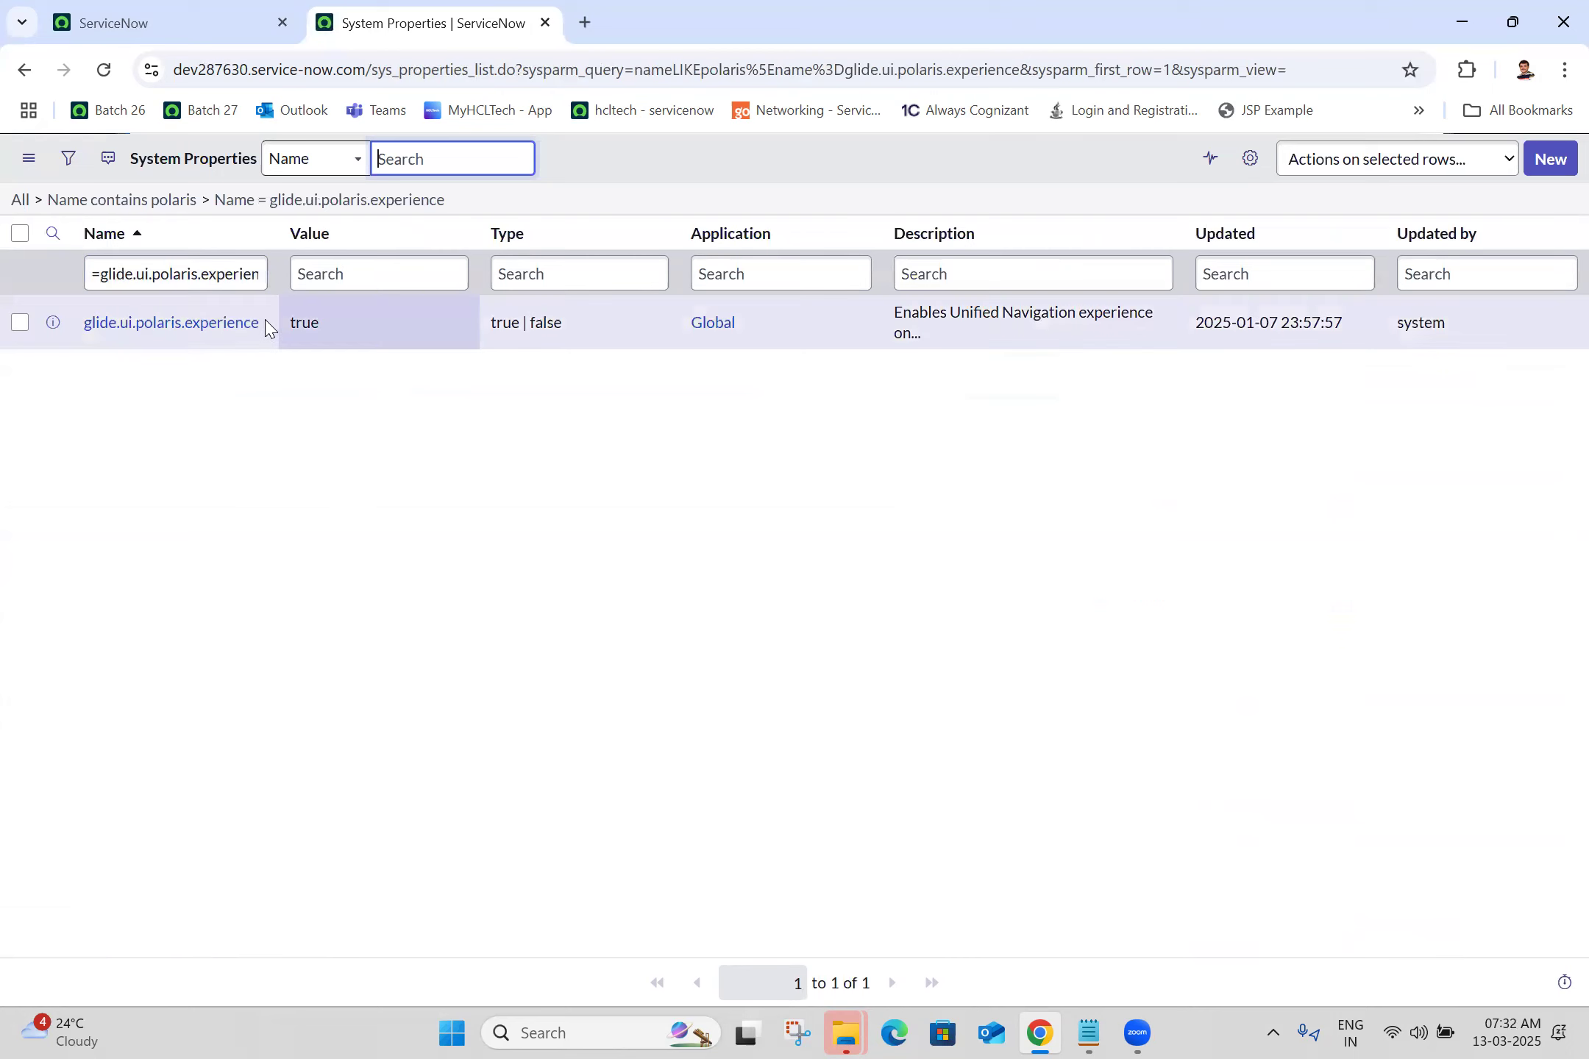
pyautogui.click(126, 337)
pyautogui.doubleClick(126, 337)
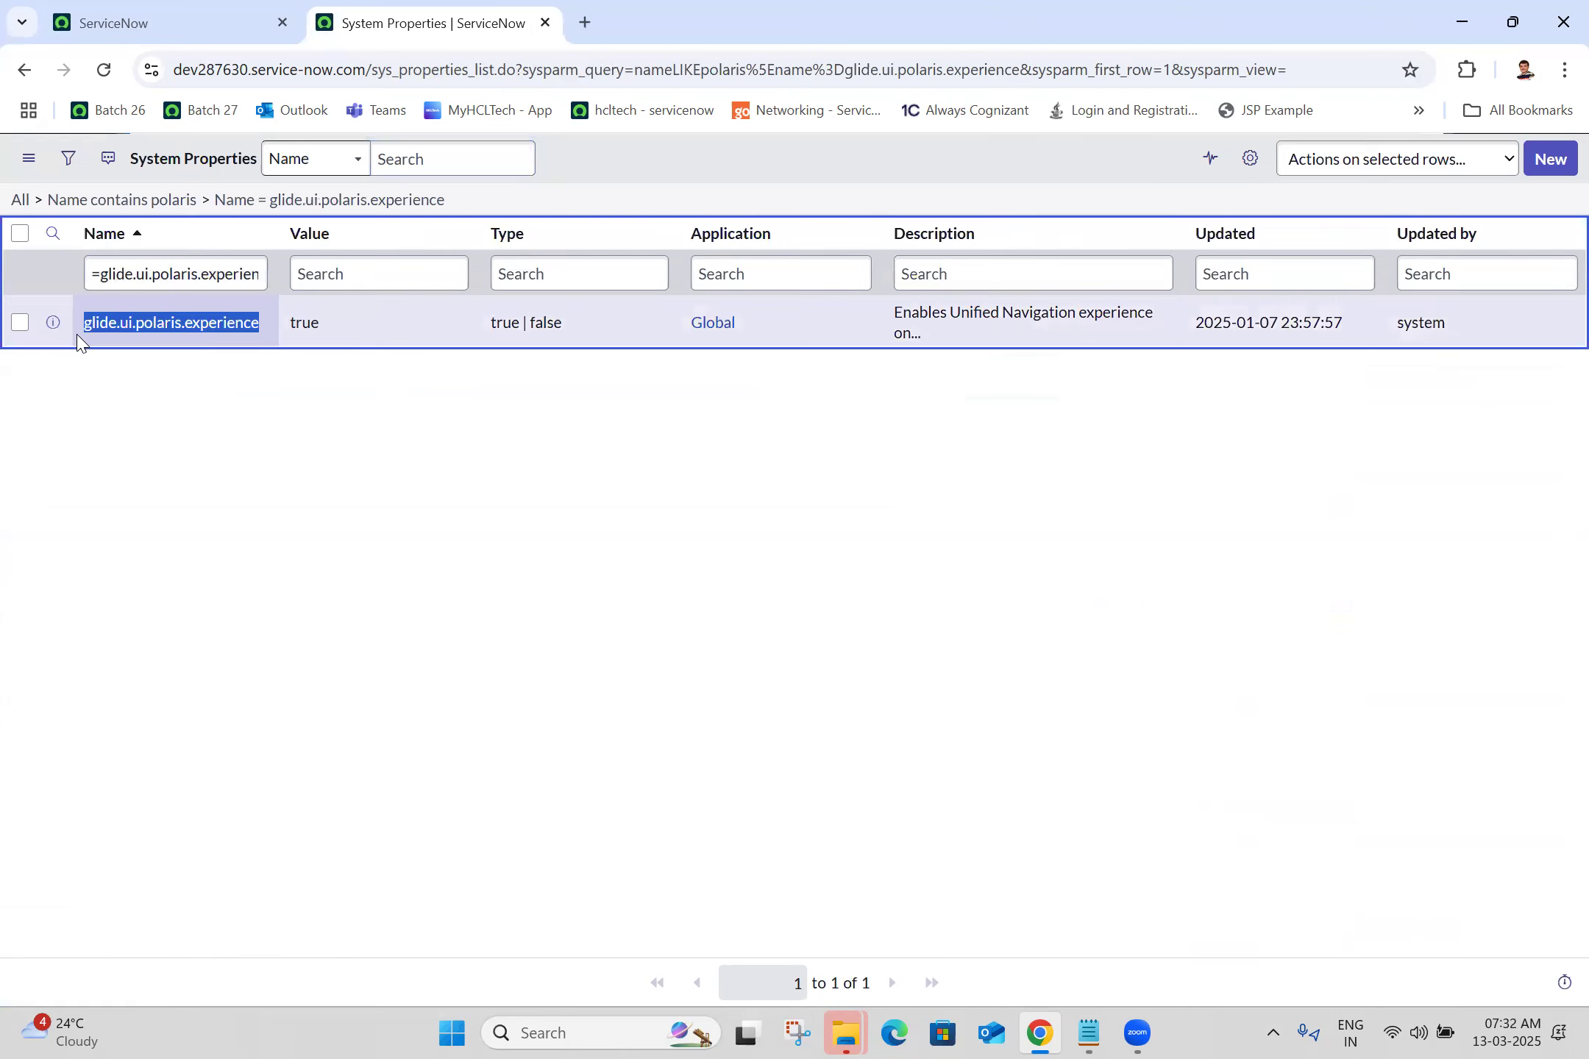
pyautogui.hotkey('ctrl', 'c')
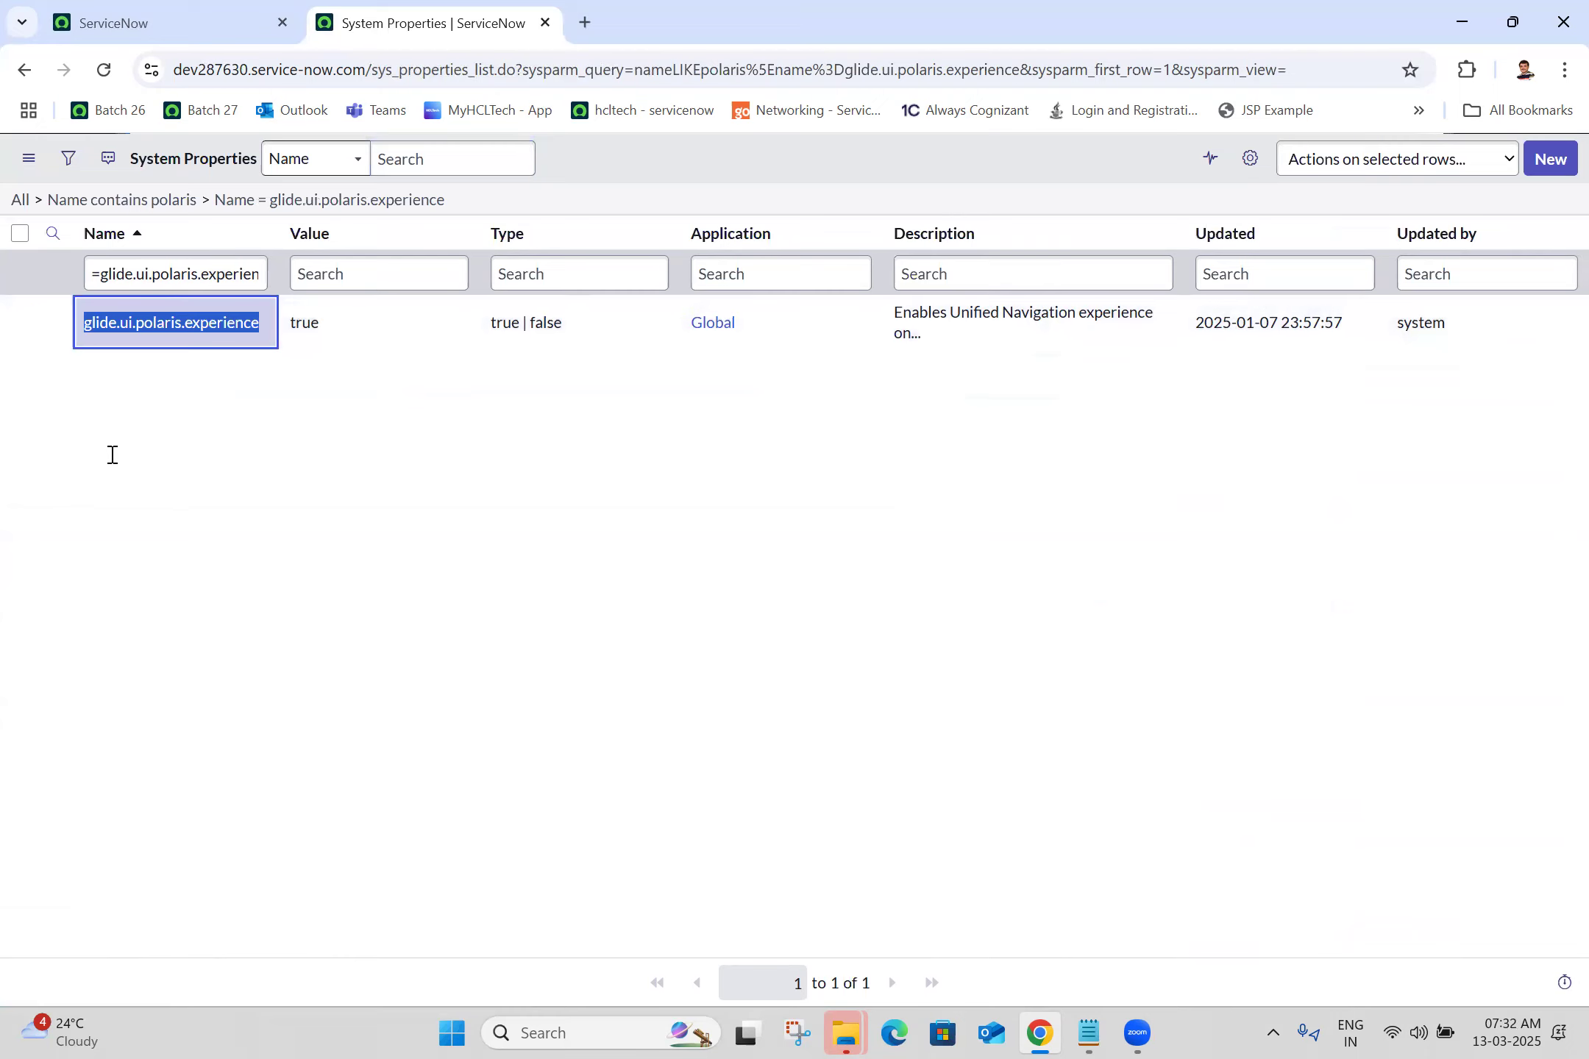
pyautogui.hotkey('alt', 'Tab')
pyautogui.hotkey('ctrl', 'v')
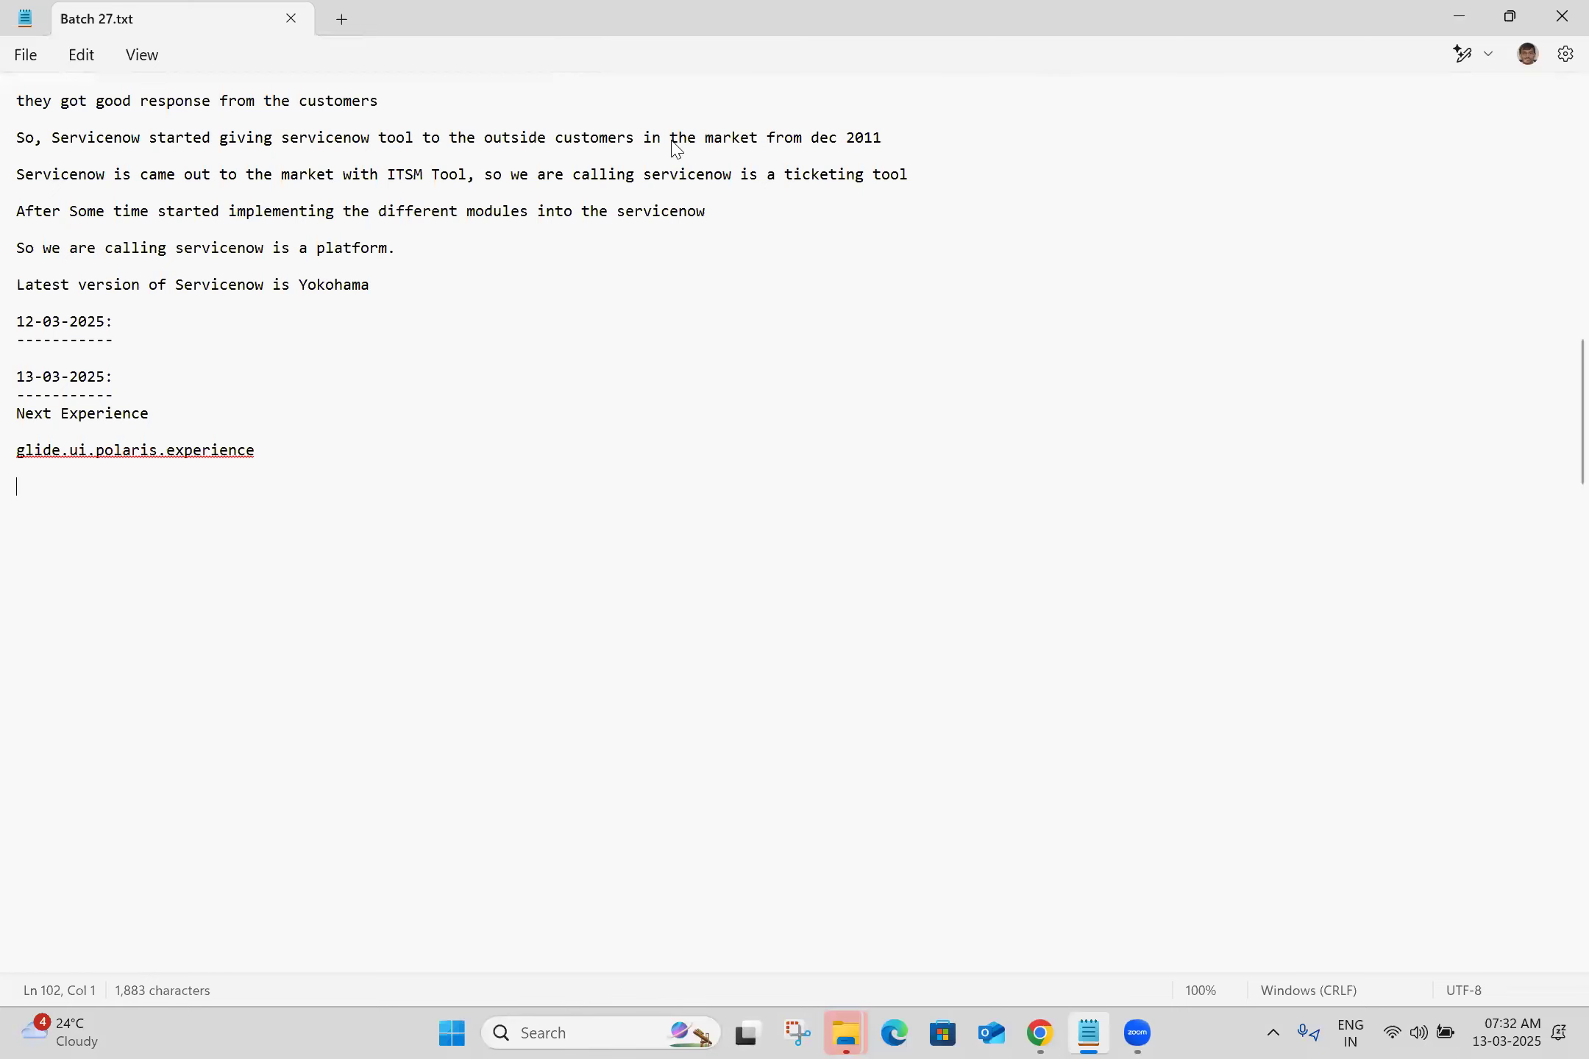
# Step: Switch back to Chrome and copy the URL of the list filtered to glide.ui.polaris.experience
pyautogui.hotkey('alt', 'Tab')
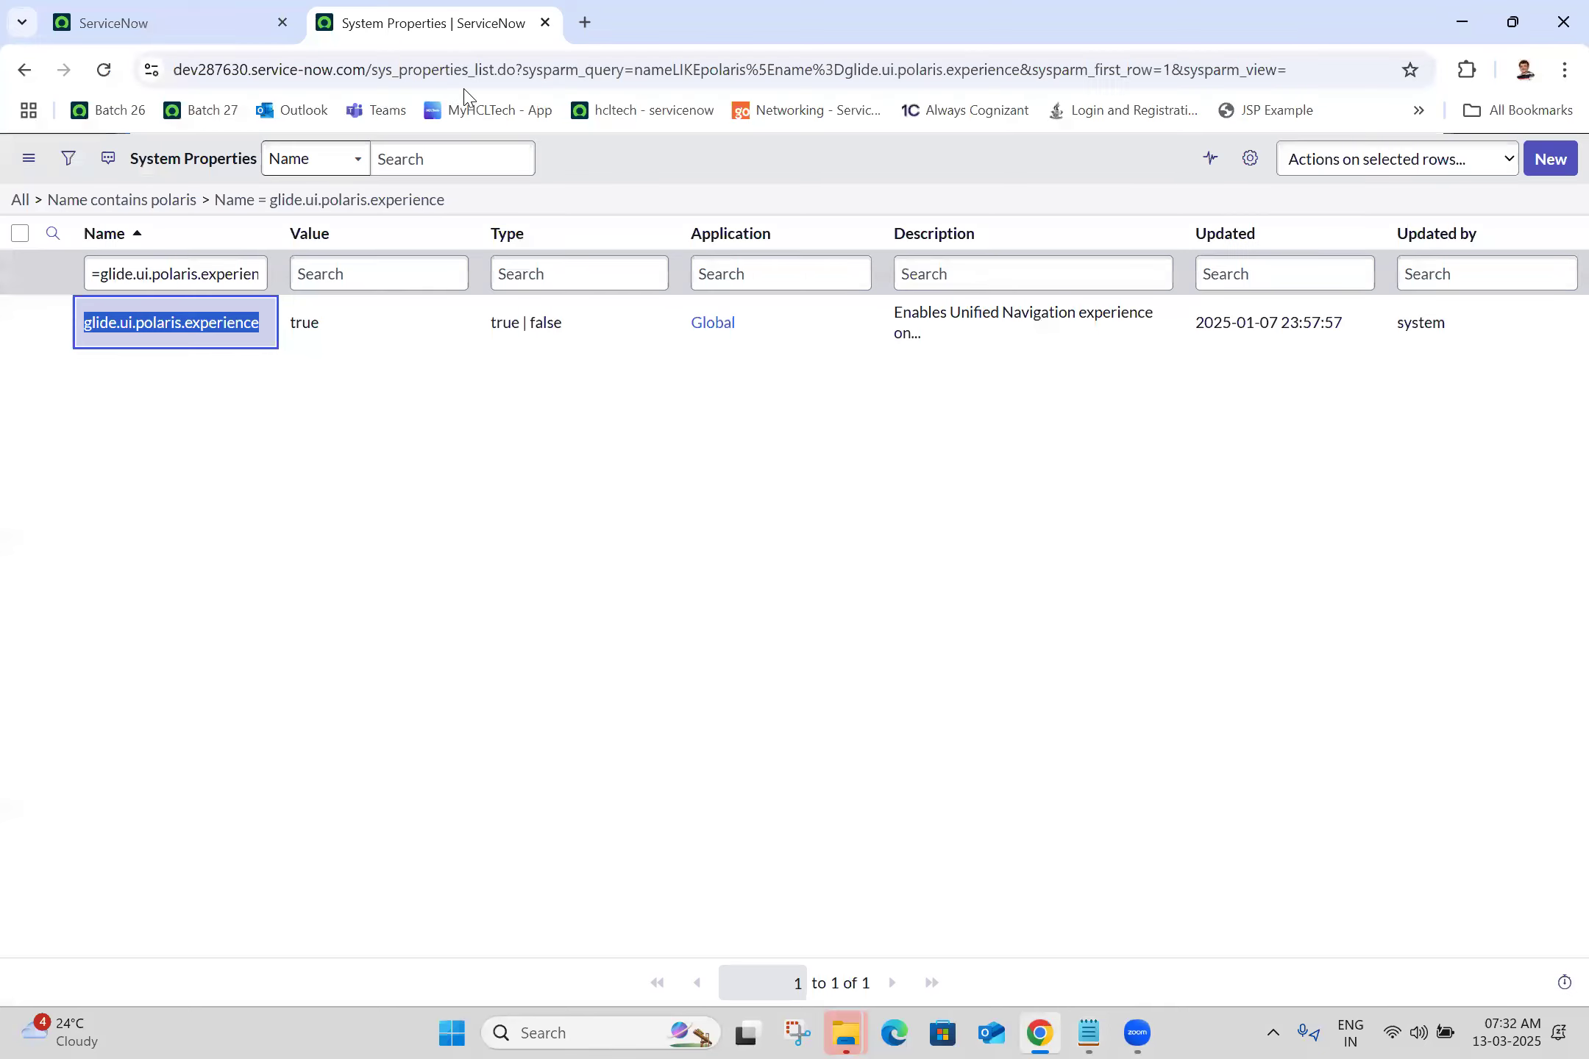
pyautogui.click(824, 70)
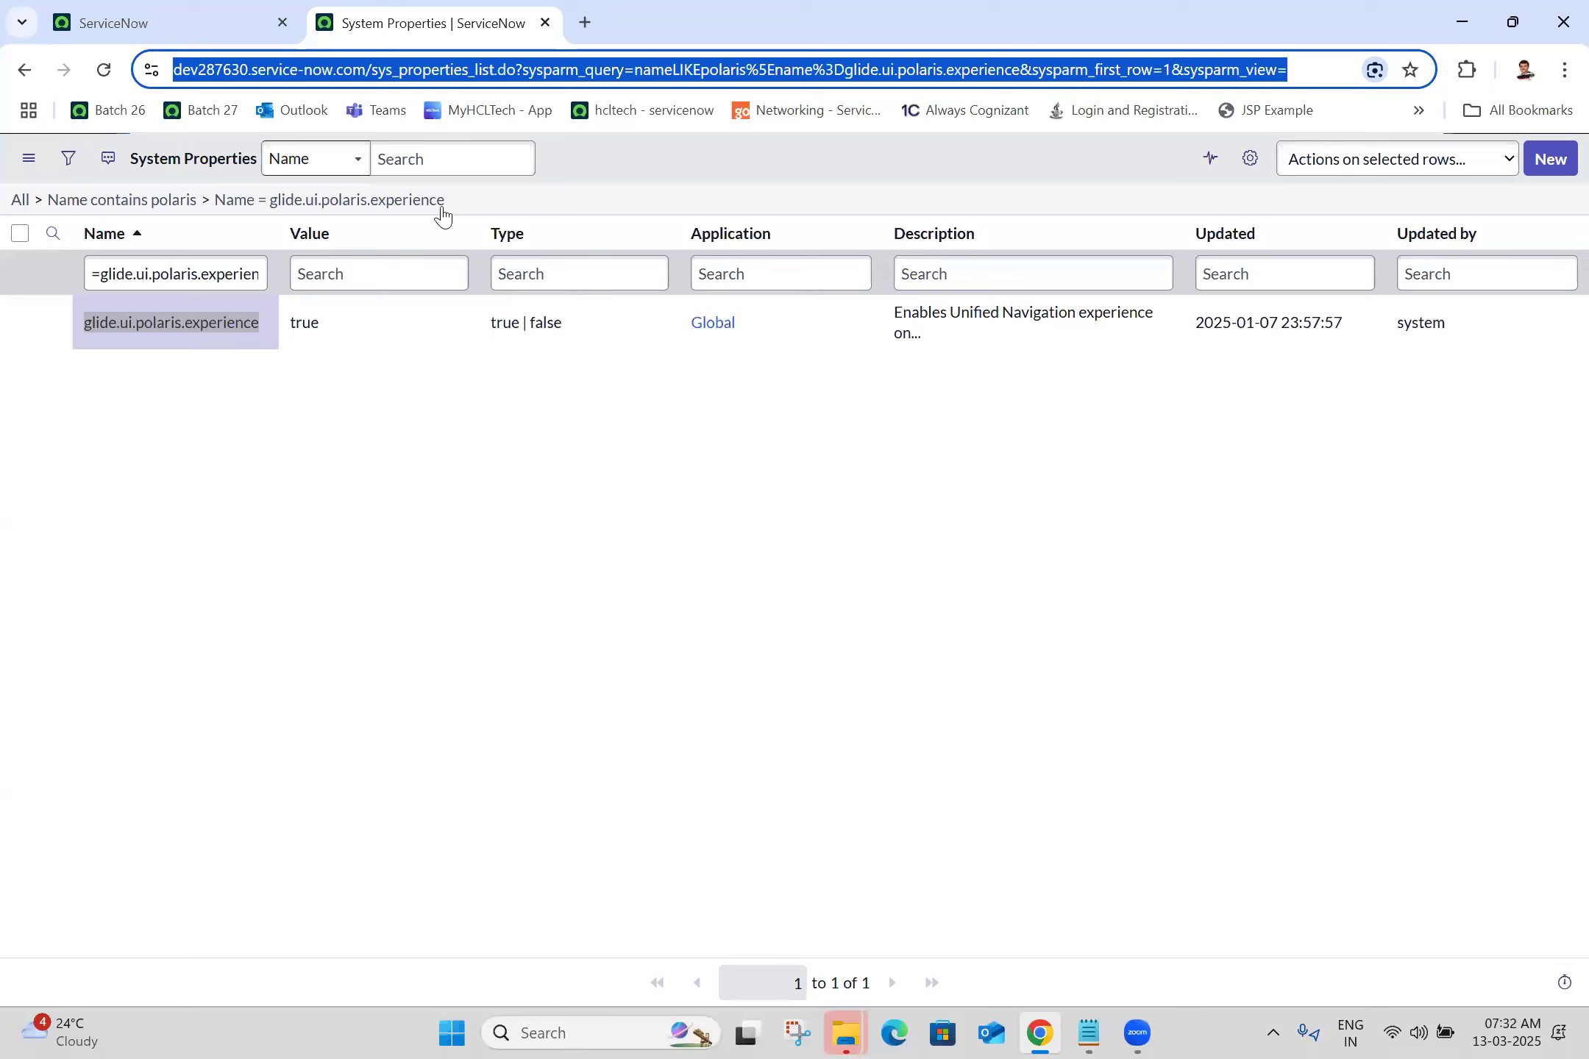
pyautogui.rightClick(404, 207)
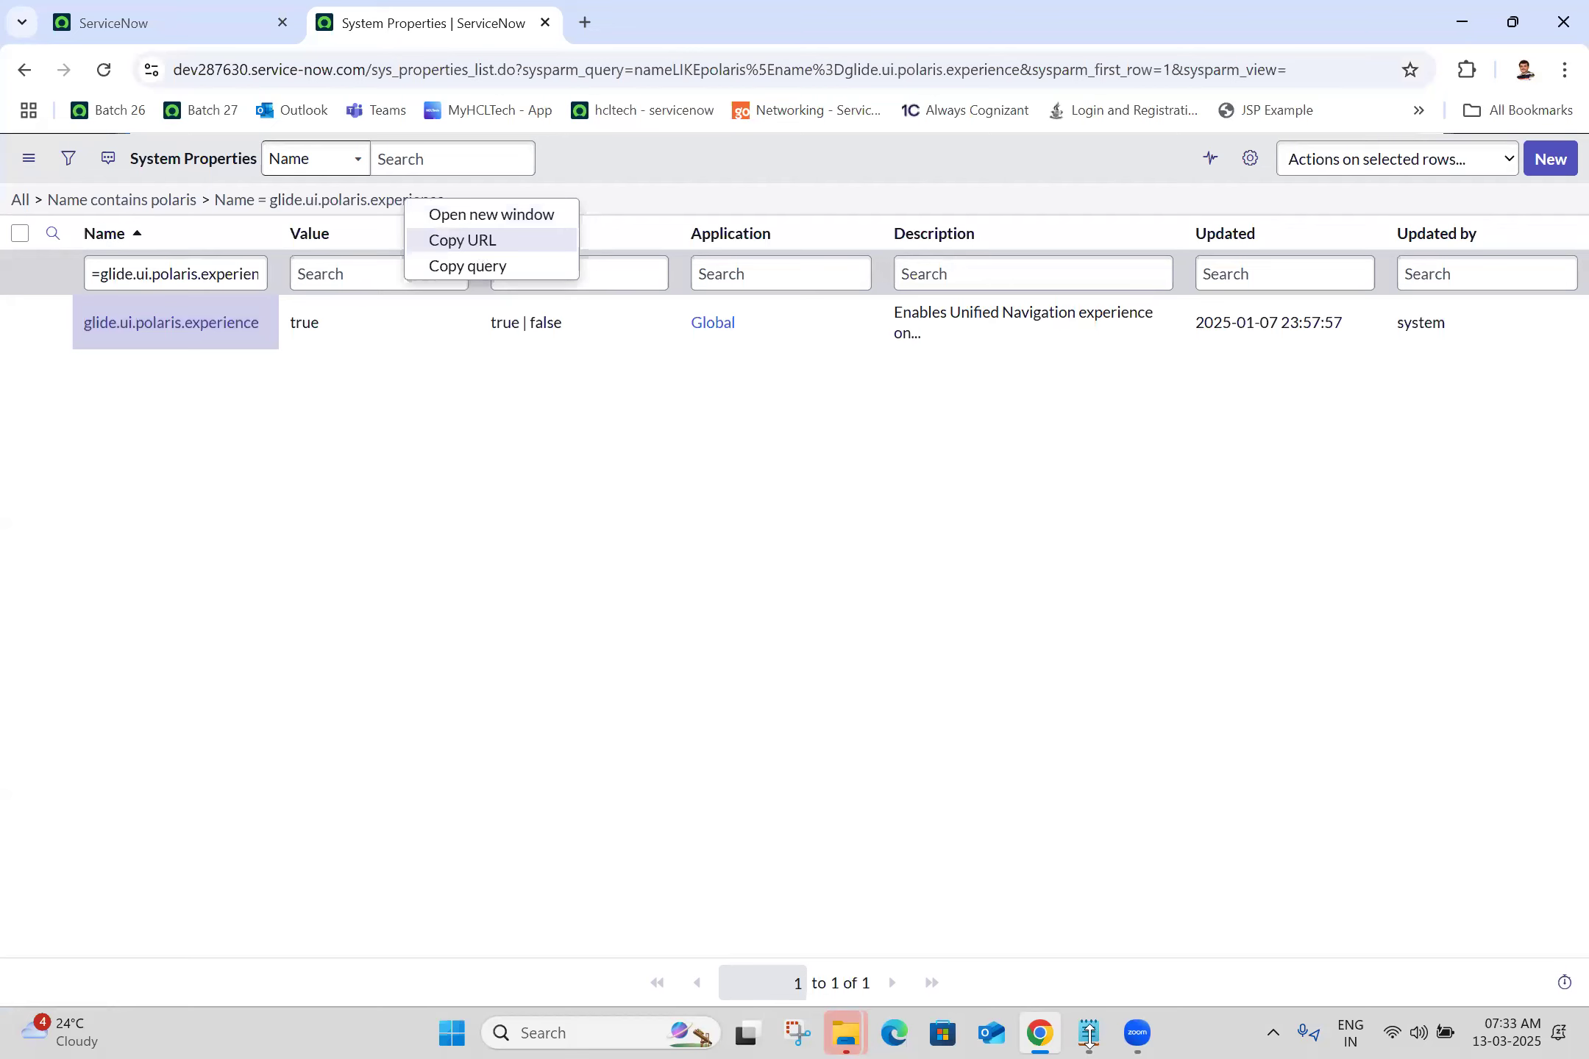
pyautogui.press('Escape')
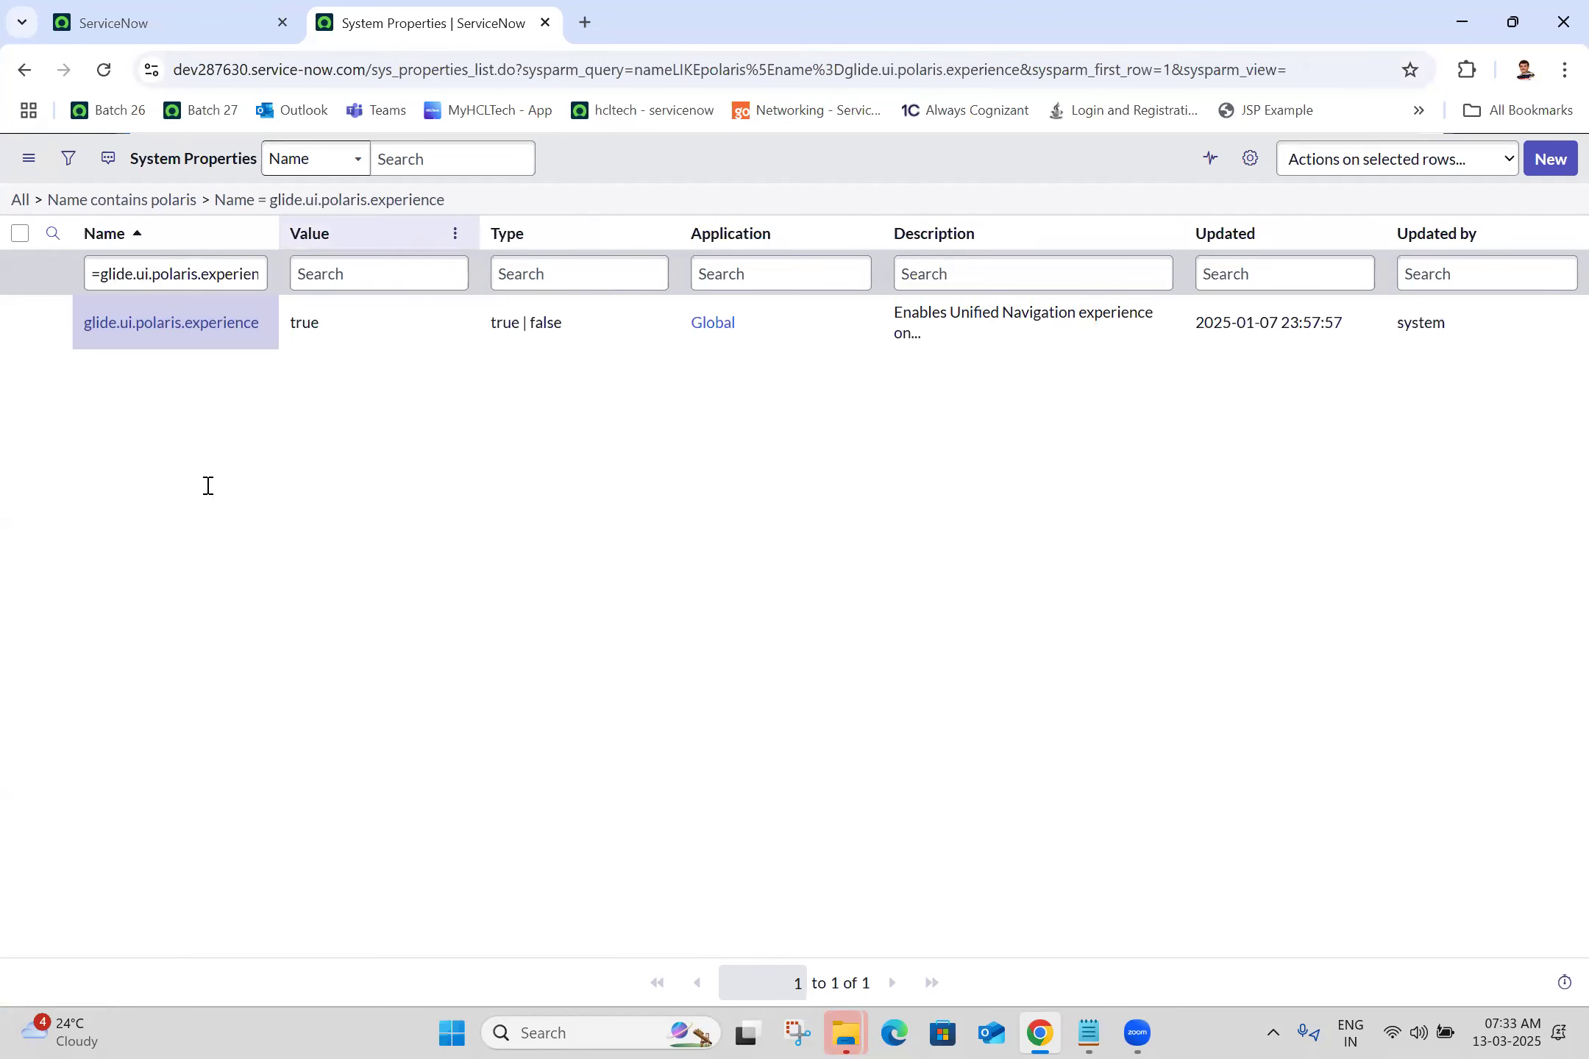
# Step: Switch to Notepad, add the copied URL below the property name and replace its instance identifier with [instancename]
pyautogui.hotkey('alt', 'Tab')
pyautogui.click(172, 491)
pyautogui.press('BackSpace')
pyautogui.press('BackSpace')
pyautogui.press('BackSpace')
pyautogui.press('BackSpace')
pyautogui.press('BackSpace')
pyautogui.press('BackSpace')
pyautogui.press('BackSpace')
pyautogui.press('BackSpace')
pyautogui.press('BackSpace')
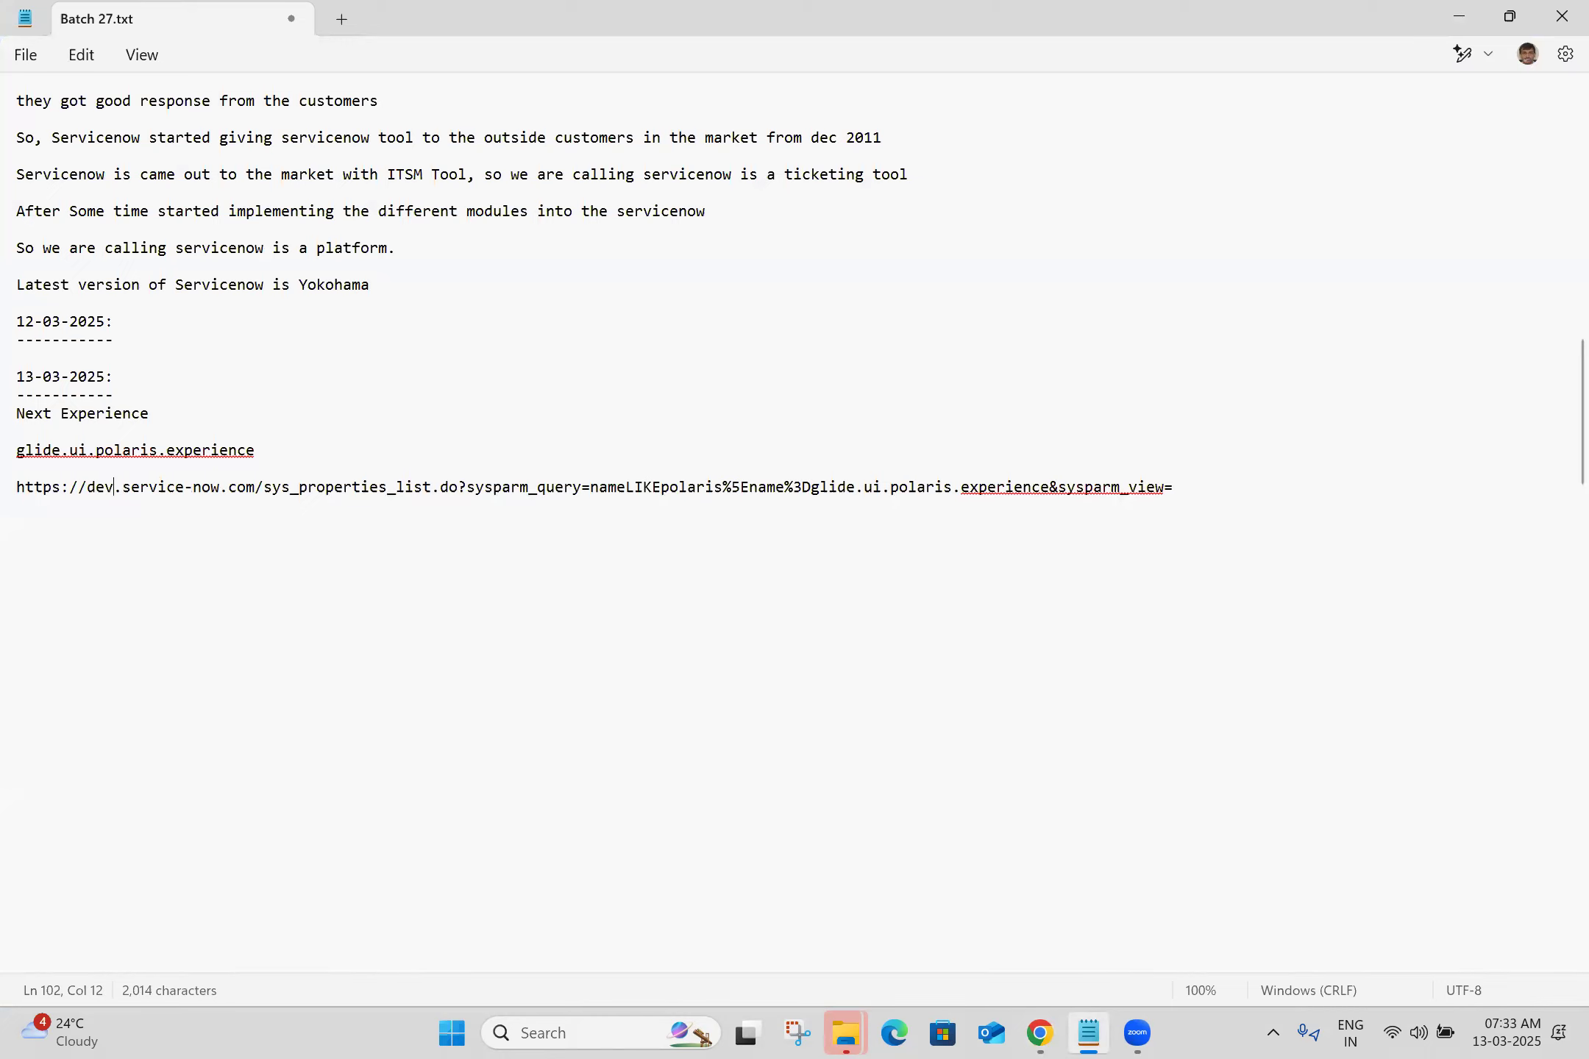
pyautogui.write('[ins')
pyautogui.write(']')
pyautogui.press('Left')
pyautogui.write('instancename')
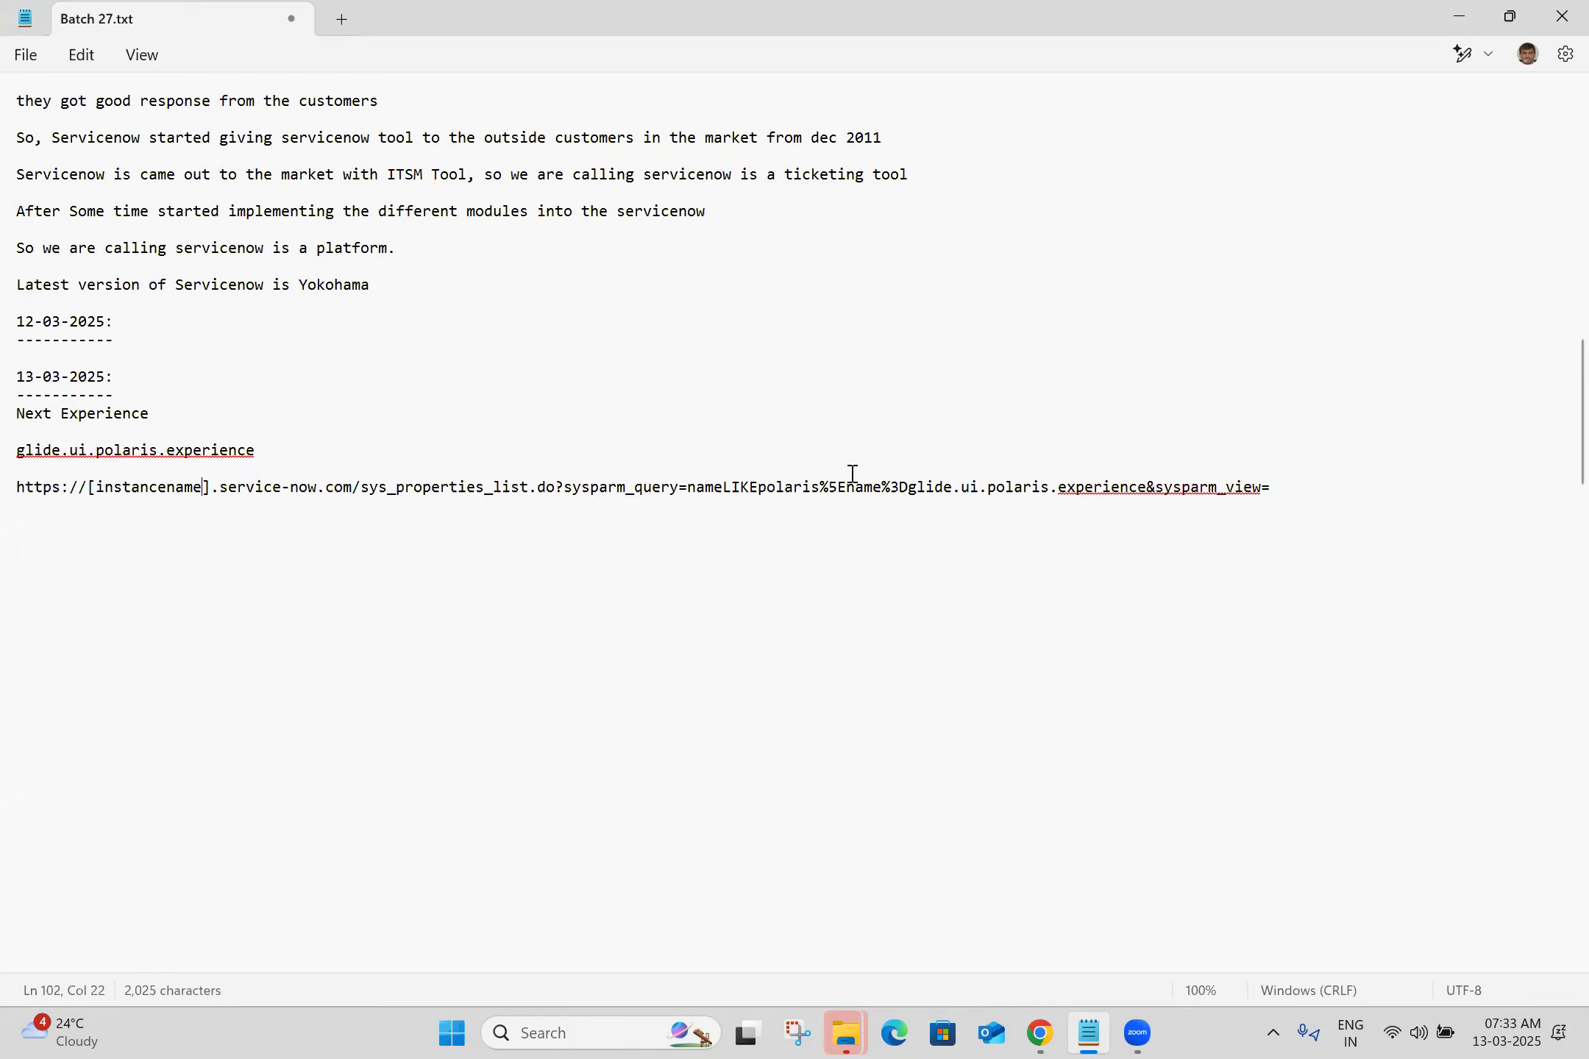
pyautogui.press('End')
pyautogui.press('Return')
pyautogui.press('Return')
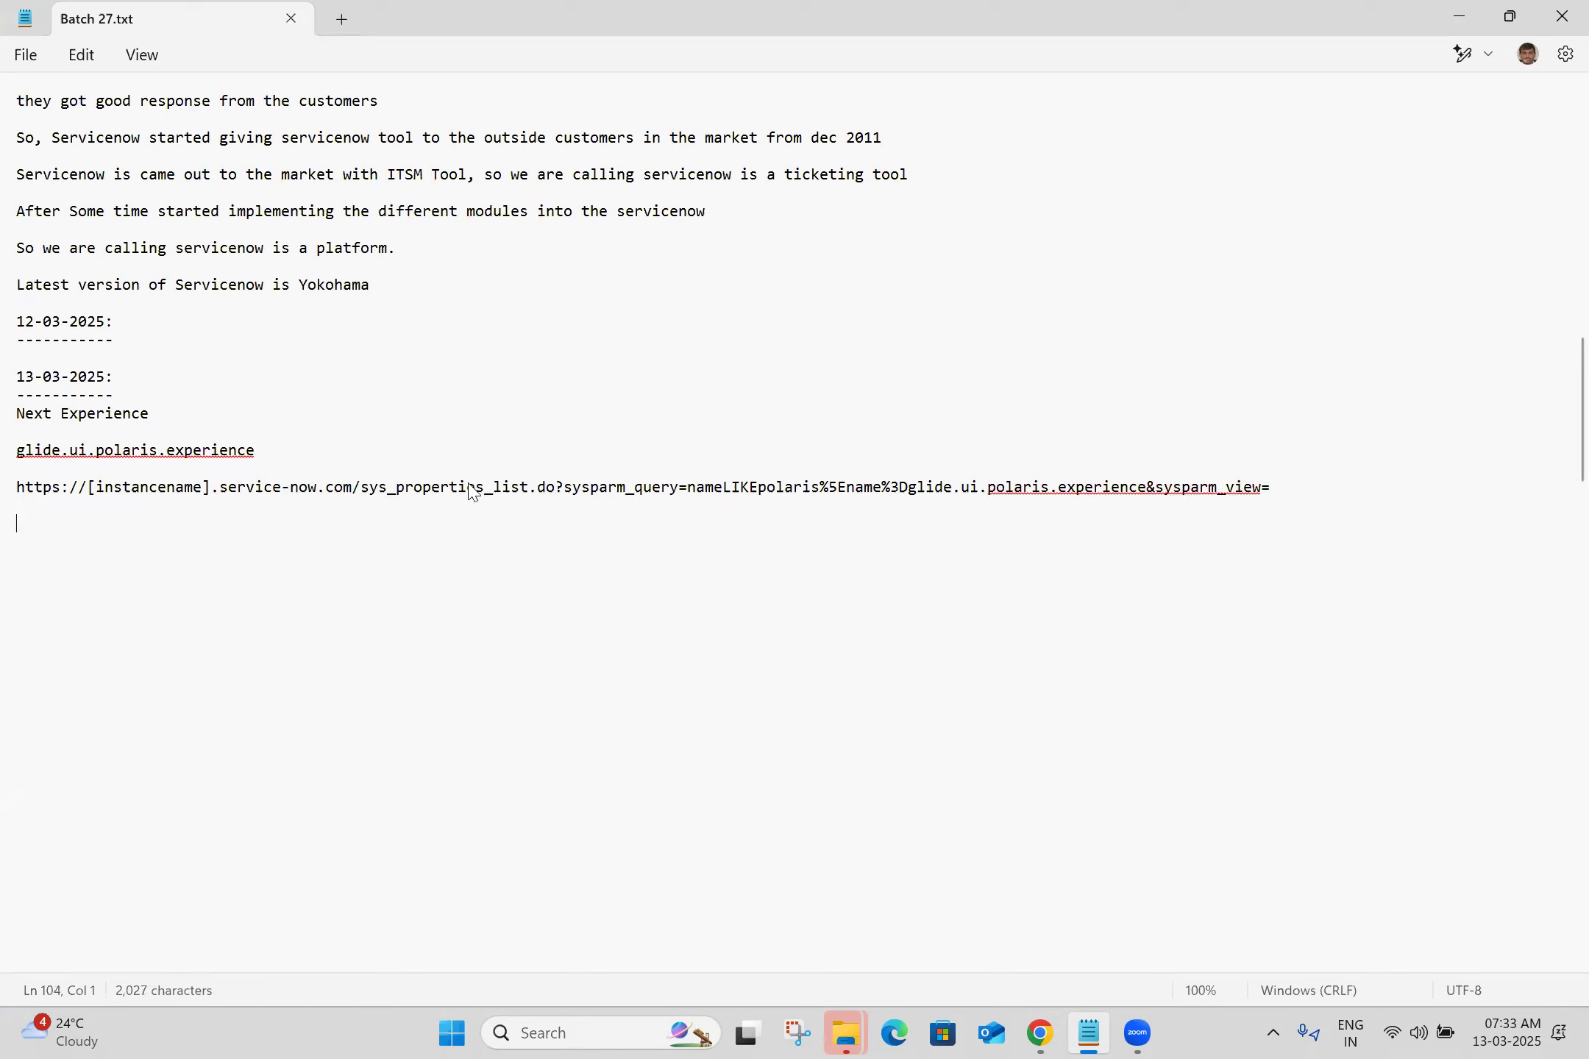
# Step: Switch to Chrome and set the value of the glide.ui.polaris.experience property to false
pyautogui.hotkey('alt', 'Tab')
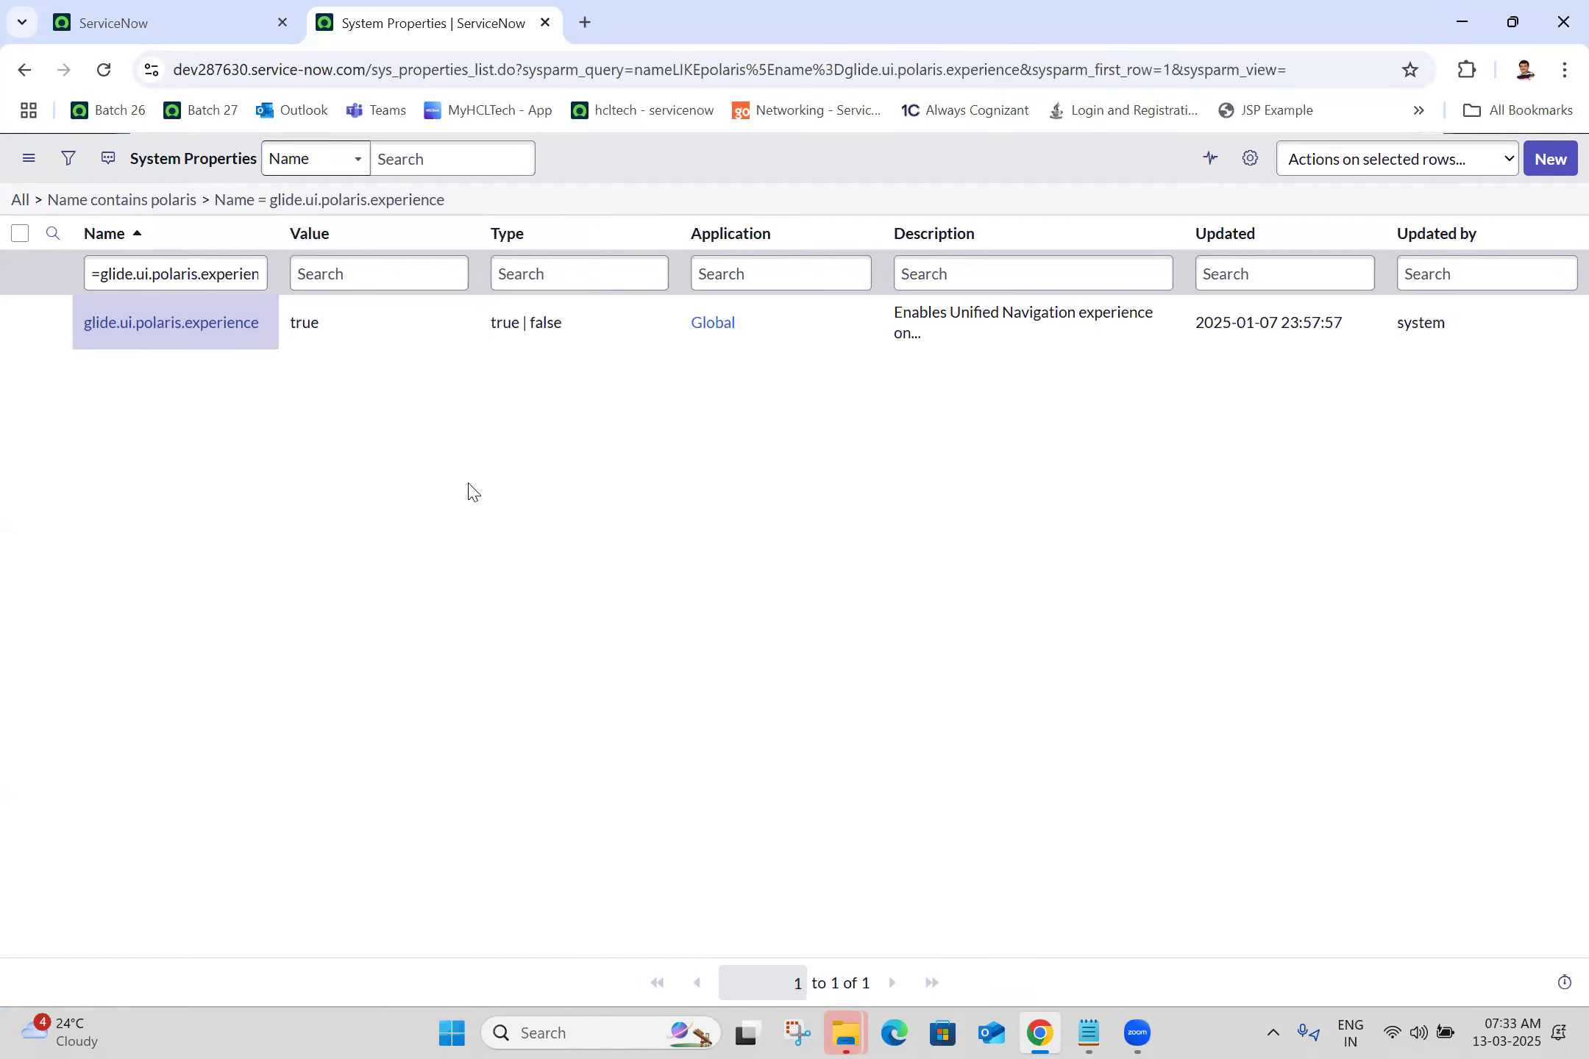
pyautogui.click(390, 324)
pyautogui.doubleClick(401, 334)
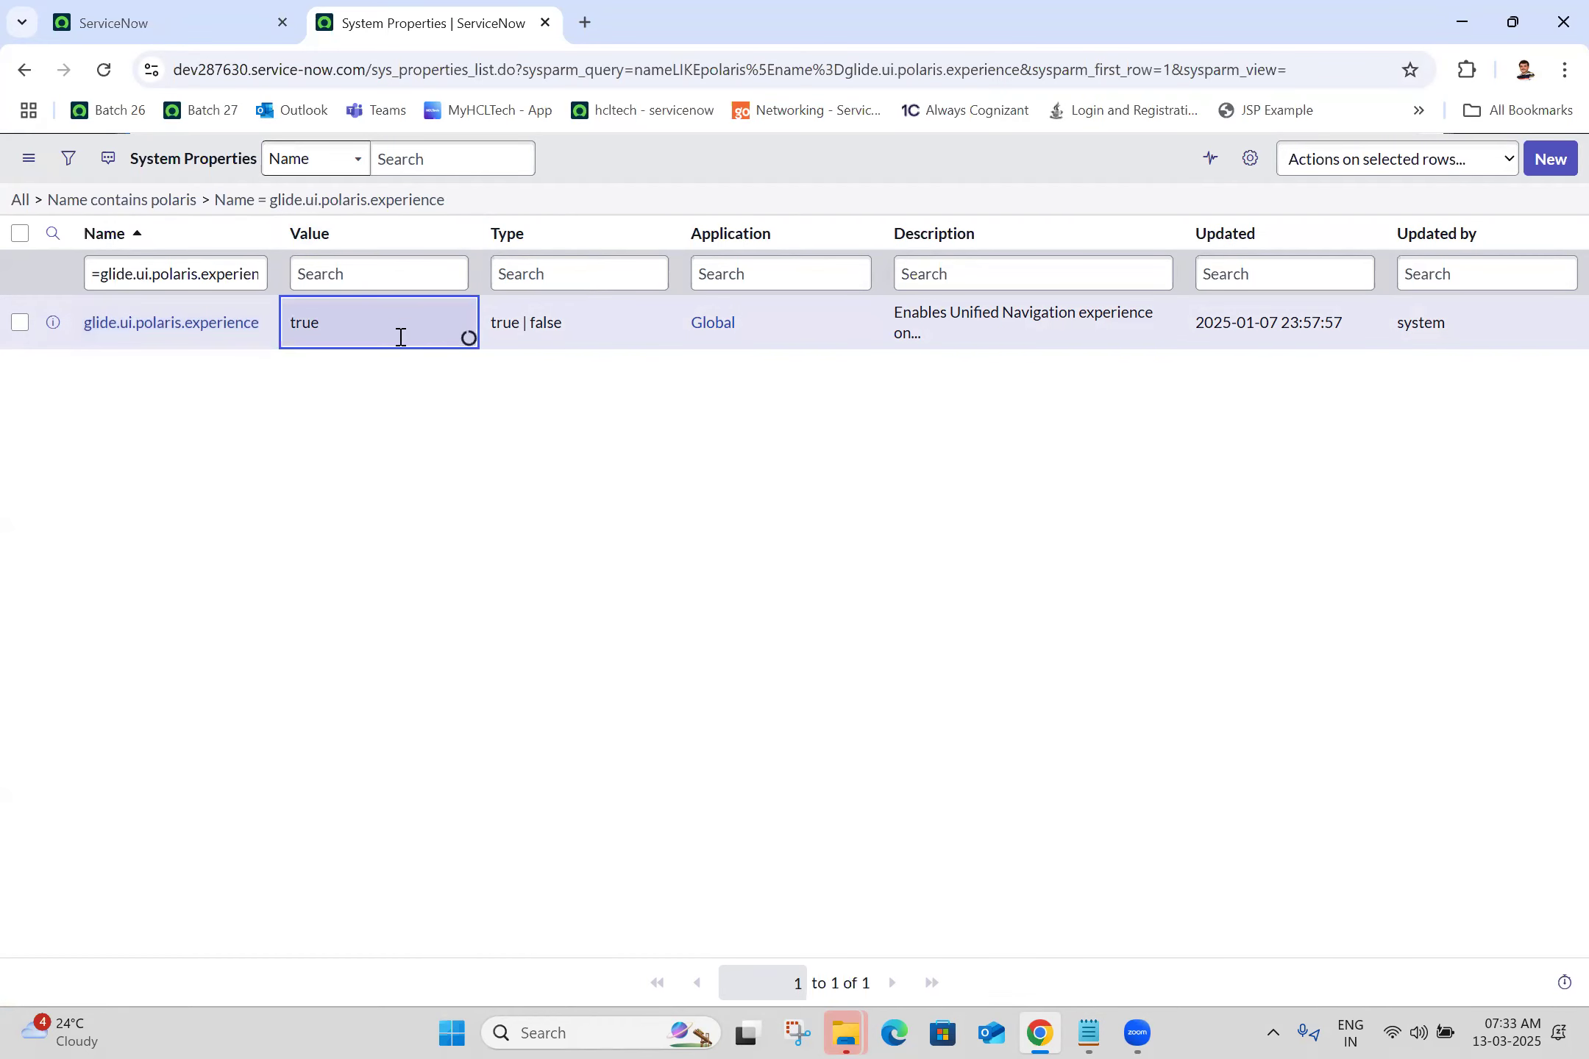
pyautogui.write('false')
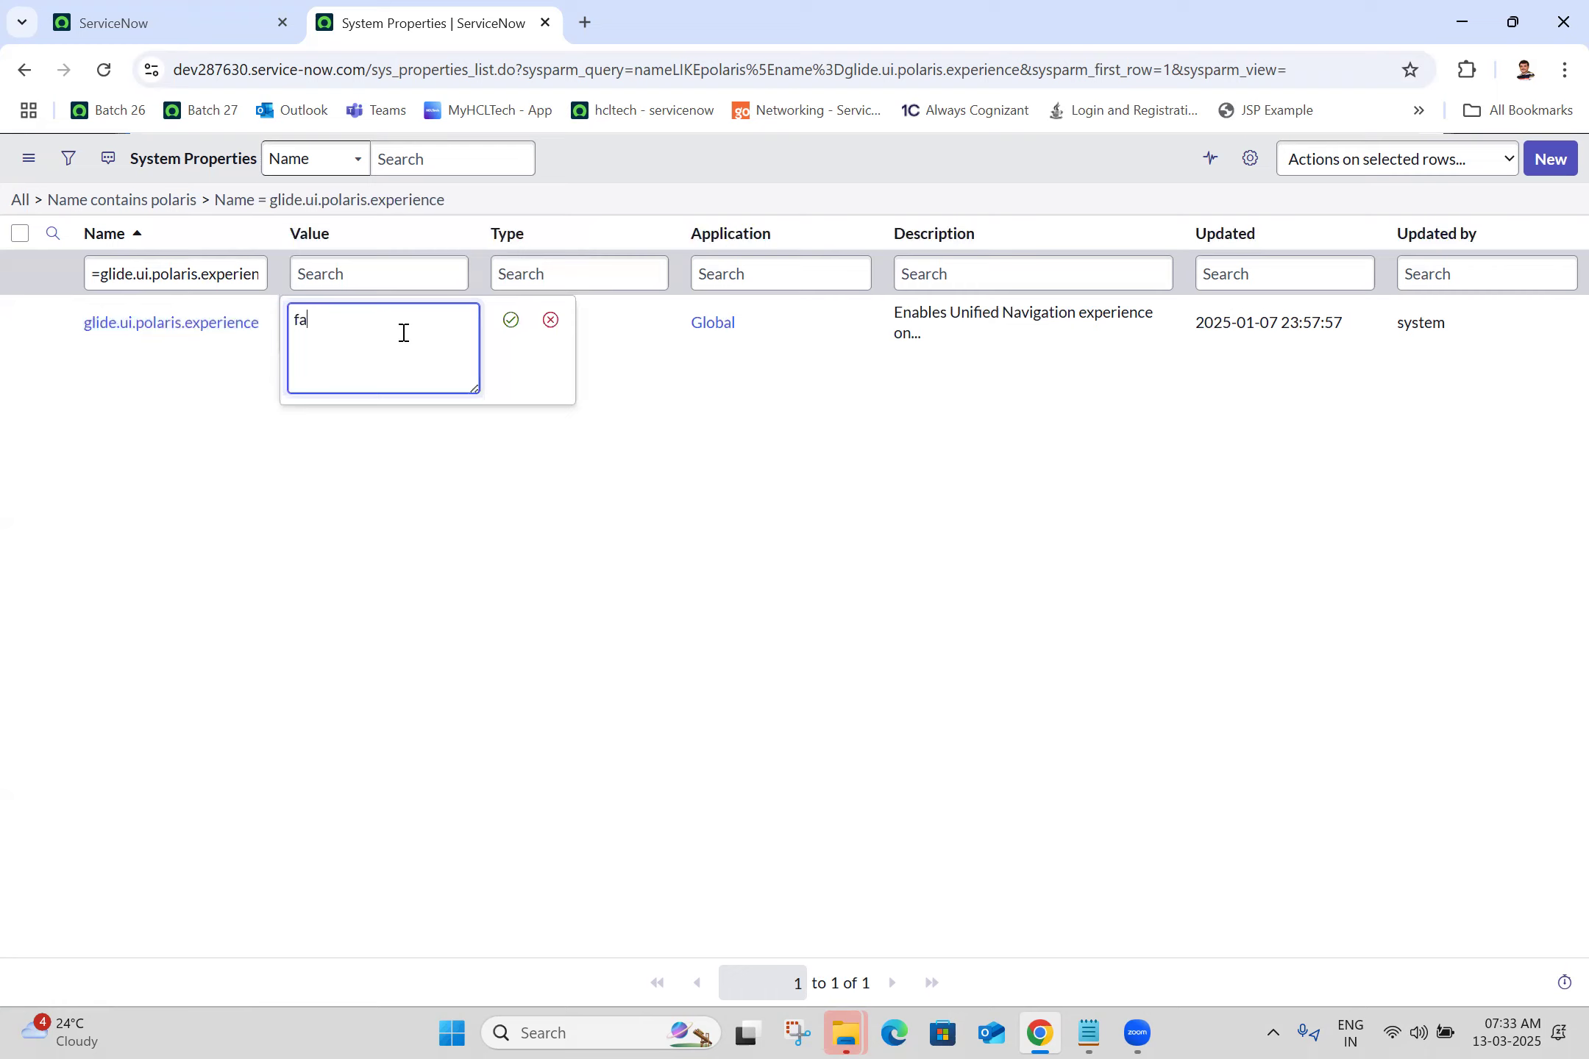
pyautogui.click(512, 320)
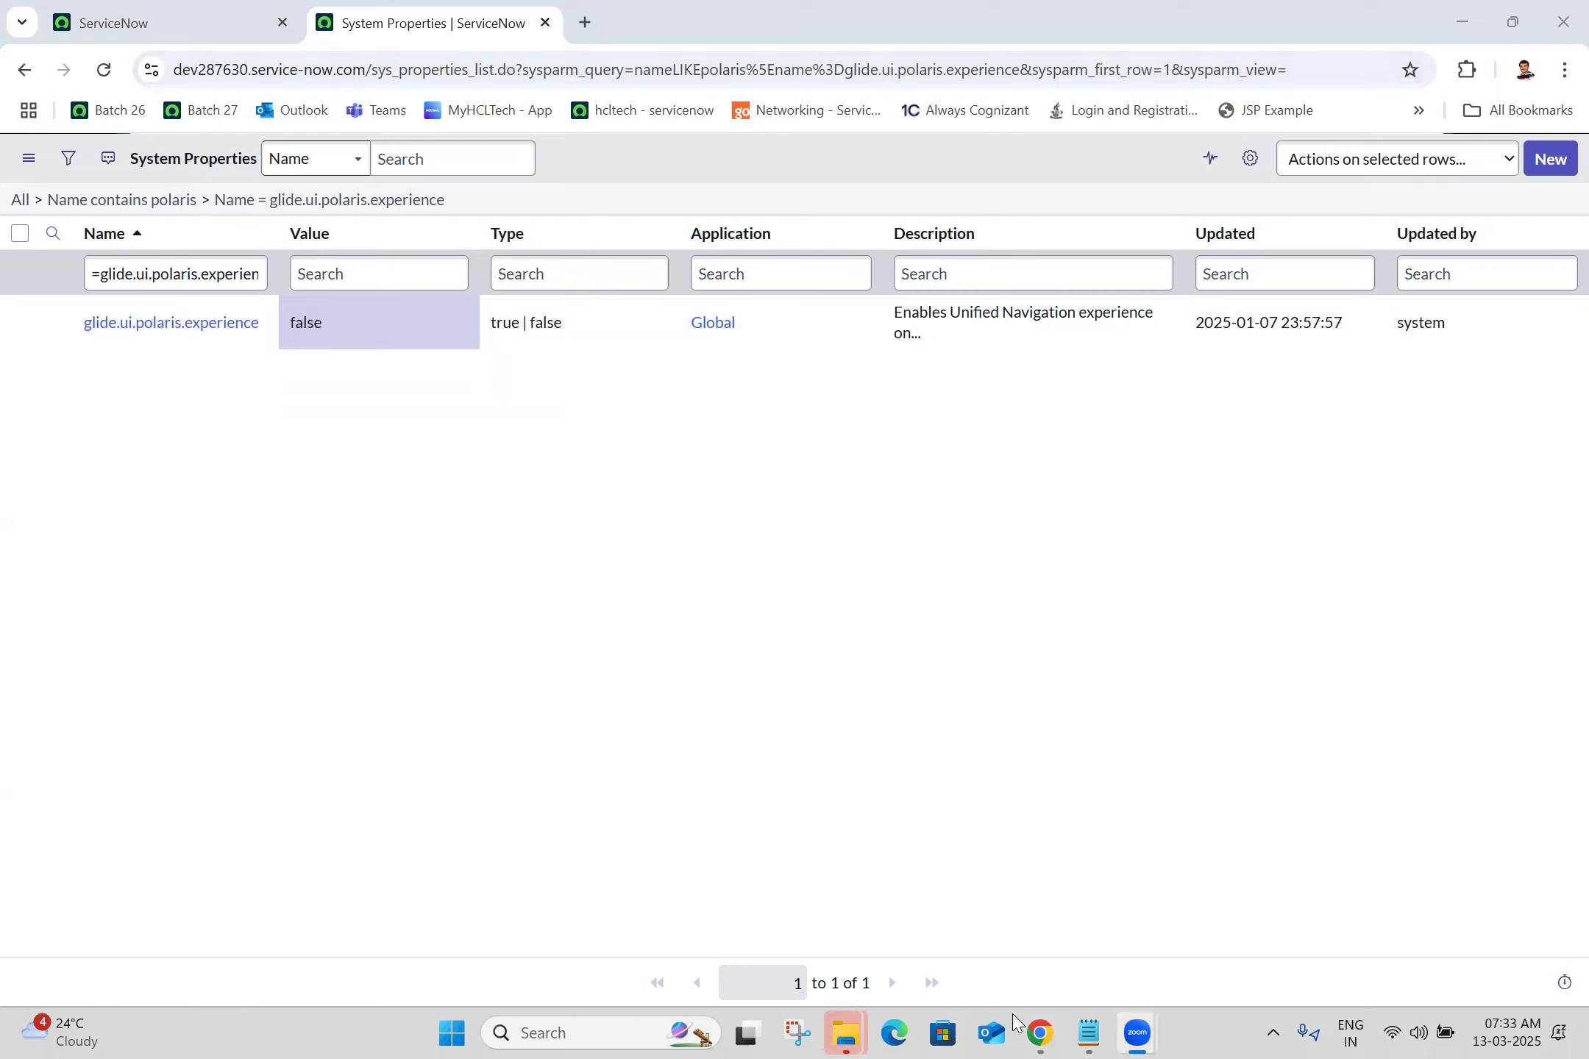
pyautogui.click(381, 314)
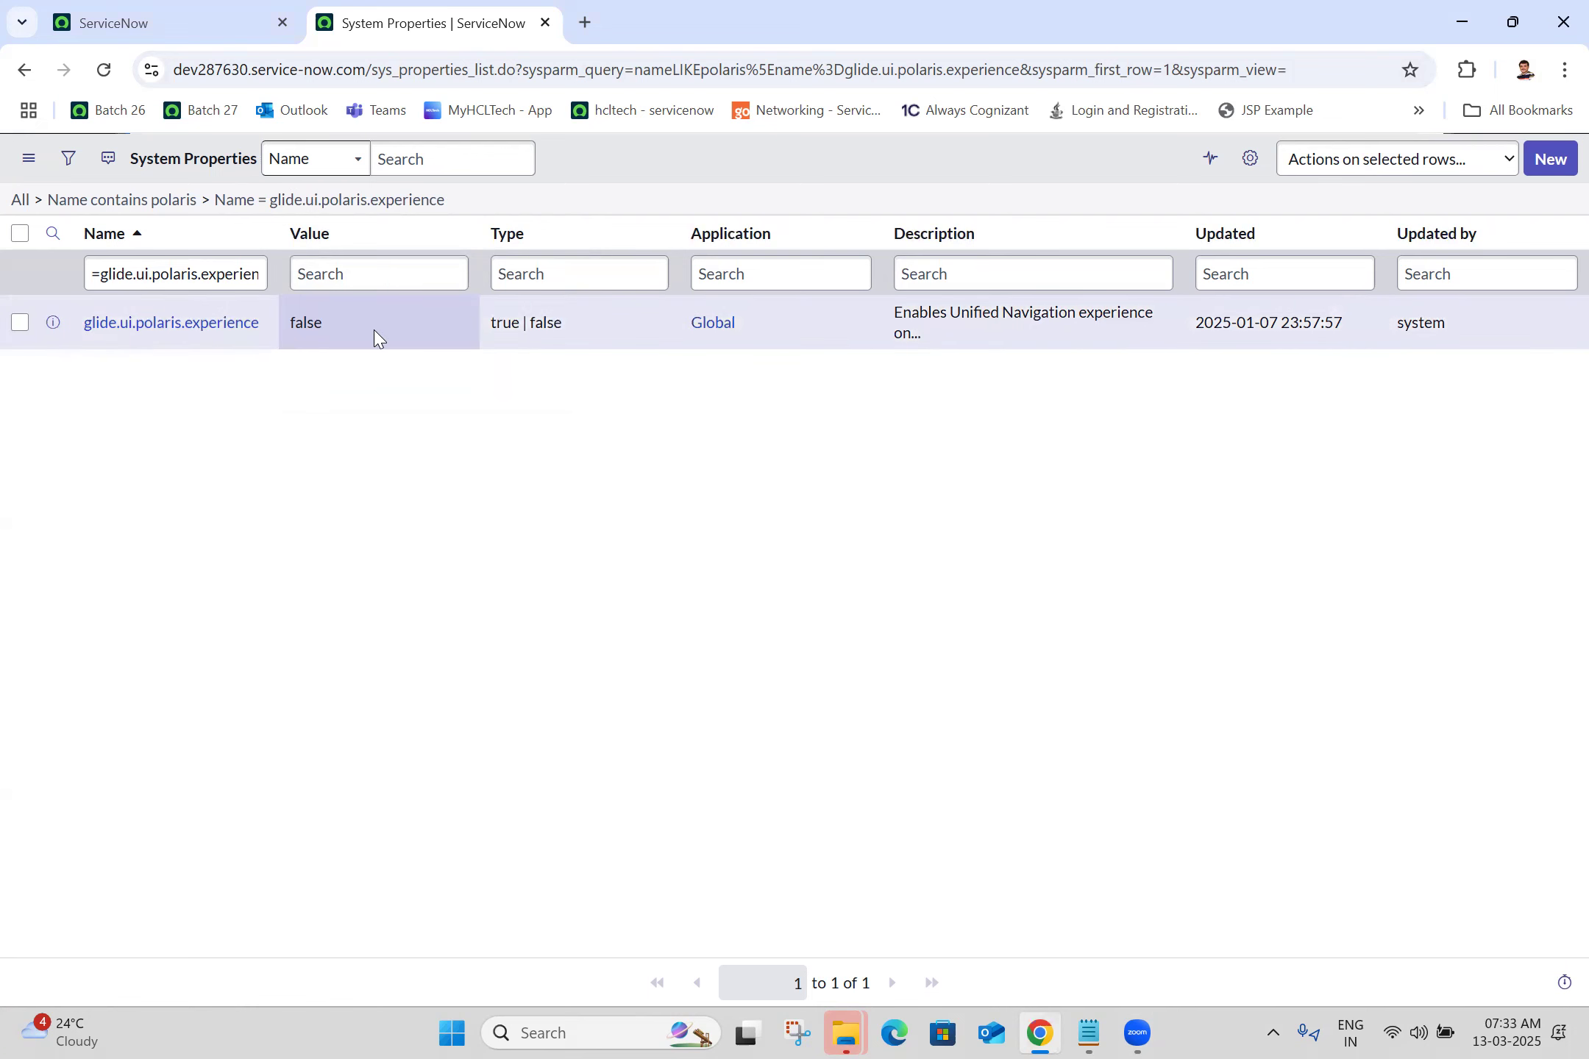
# Step: Load the instance's base address dev287630.service-now.com in the ServiceNow home tab and look over the home page
pyautogui.click(259, 12)
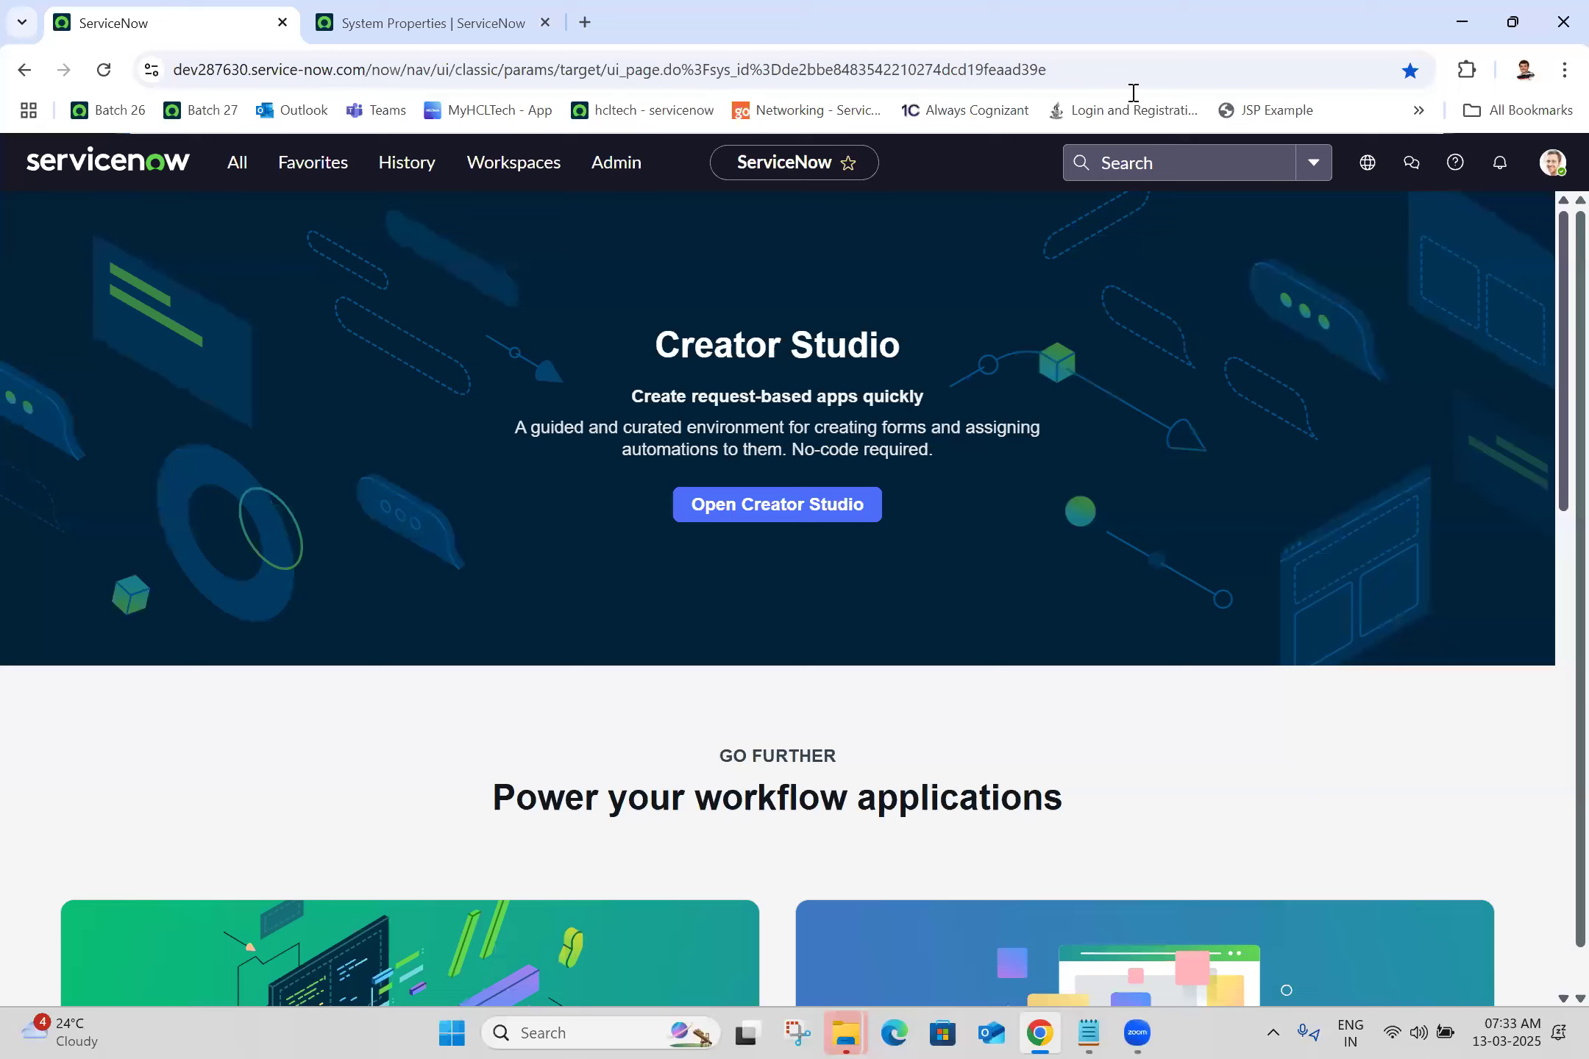
pyautogui.press('Return')
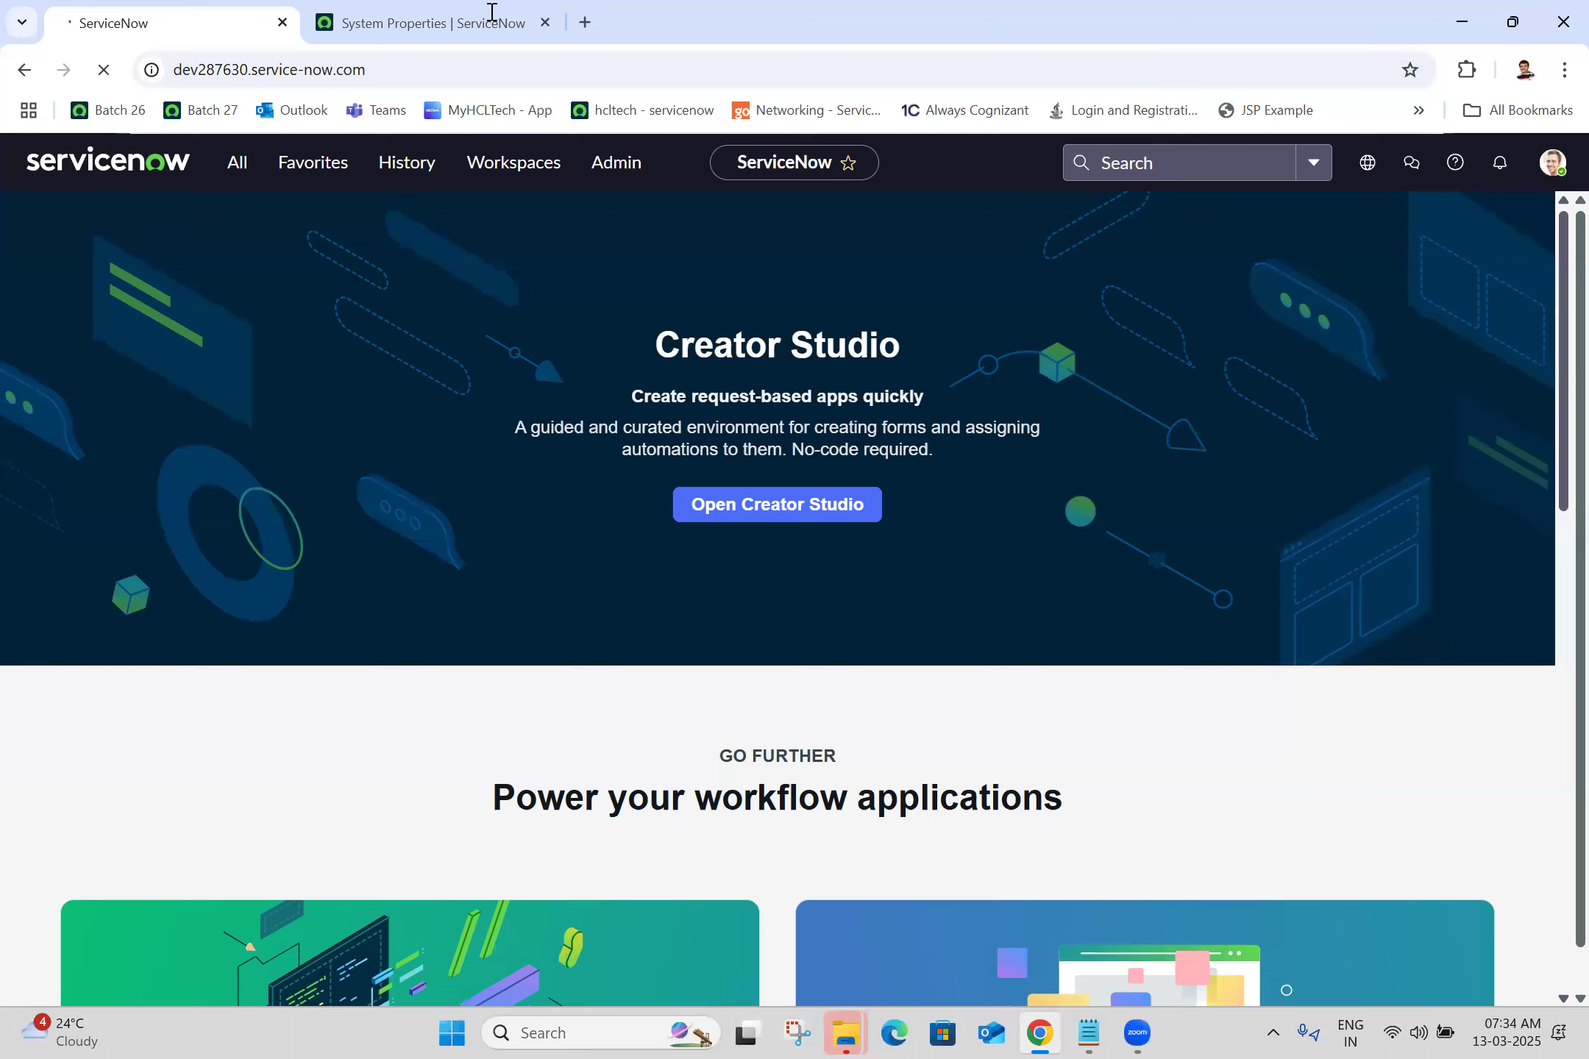
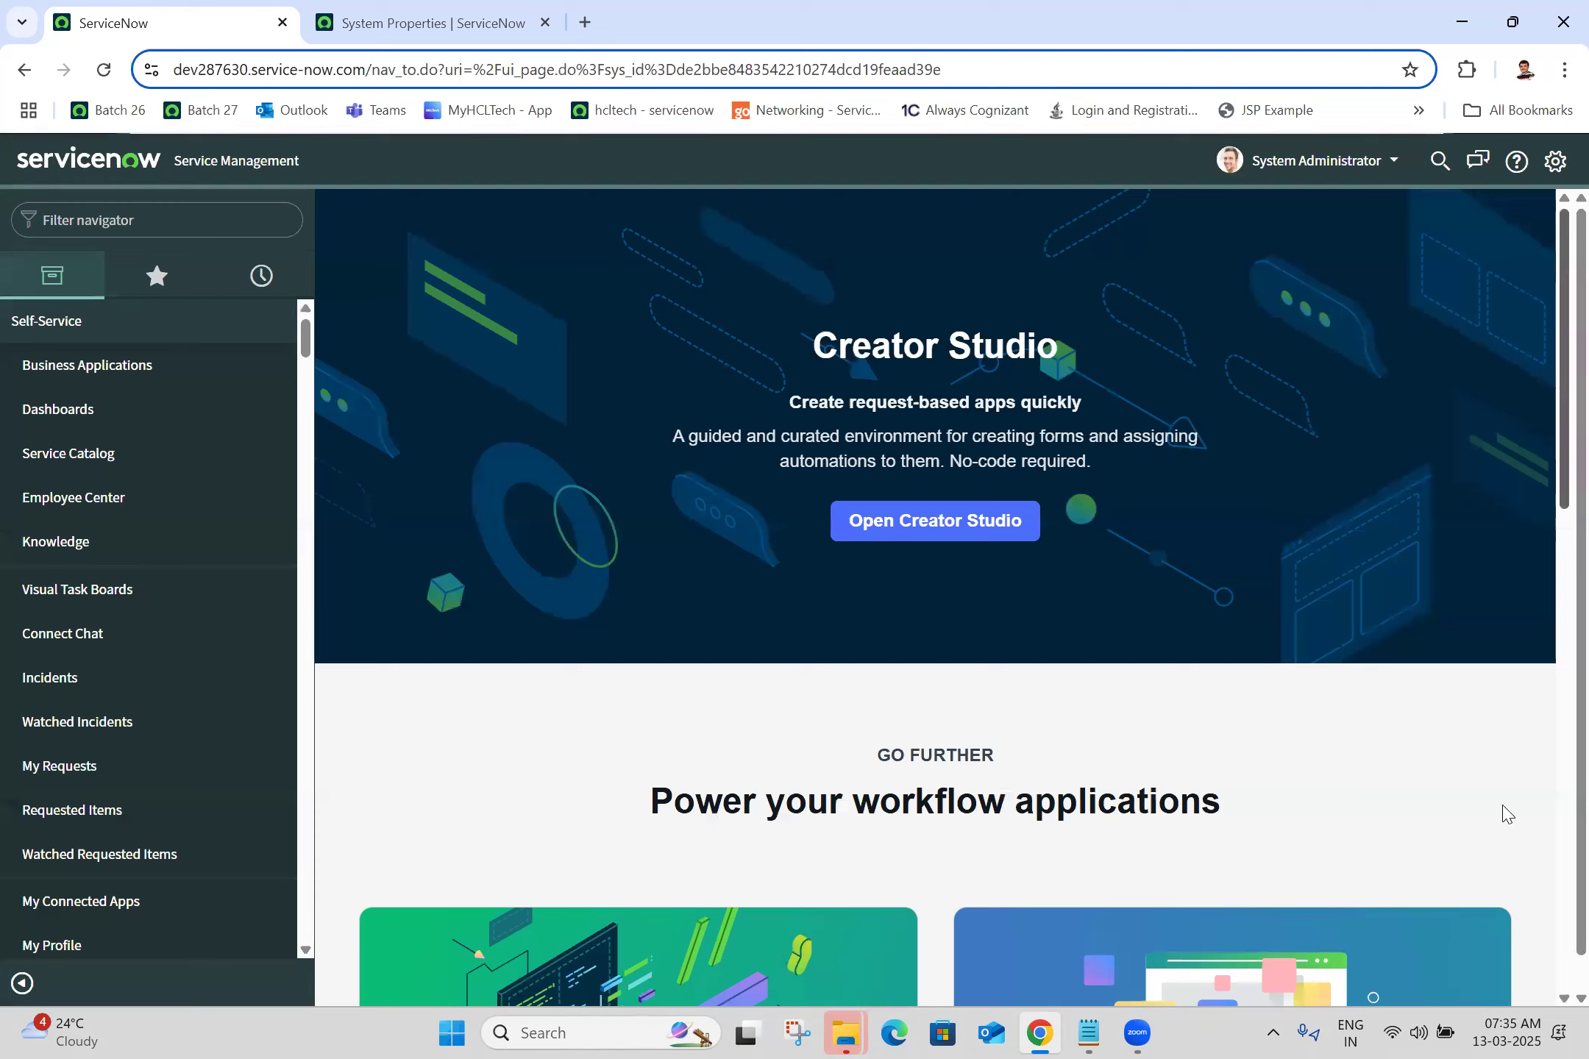
pyautogui.scroll(-1, 1507, 334)
pyautogui.scroll(1, 1554, 292)
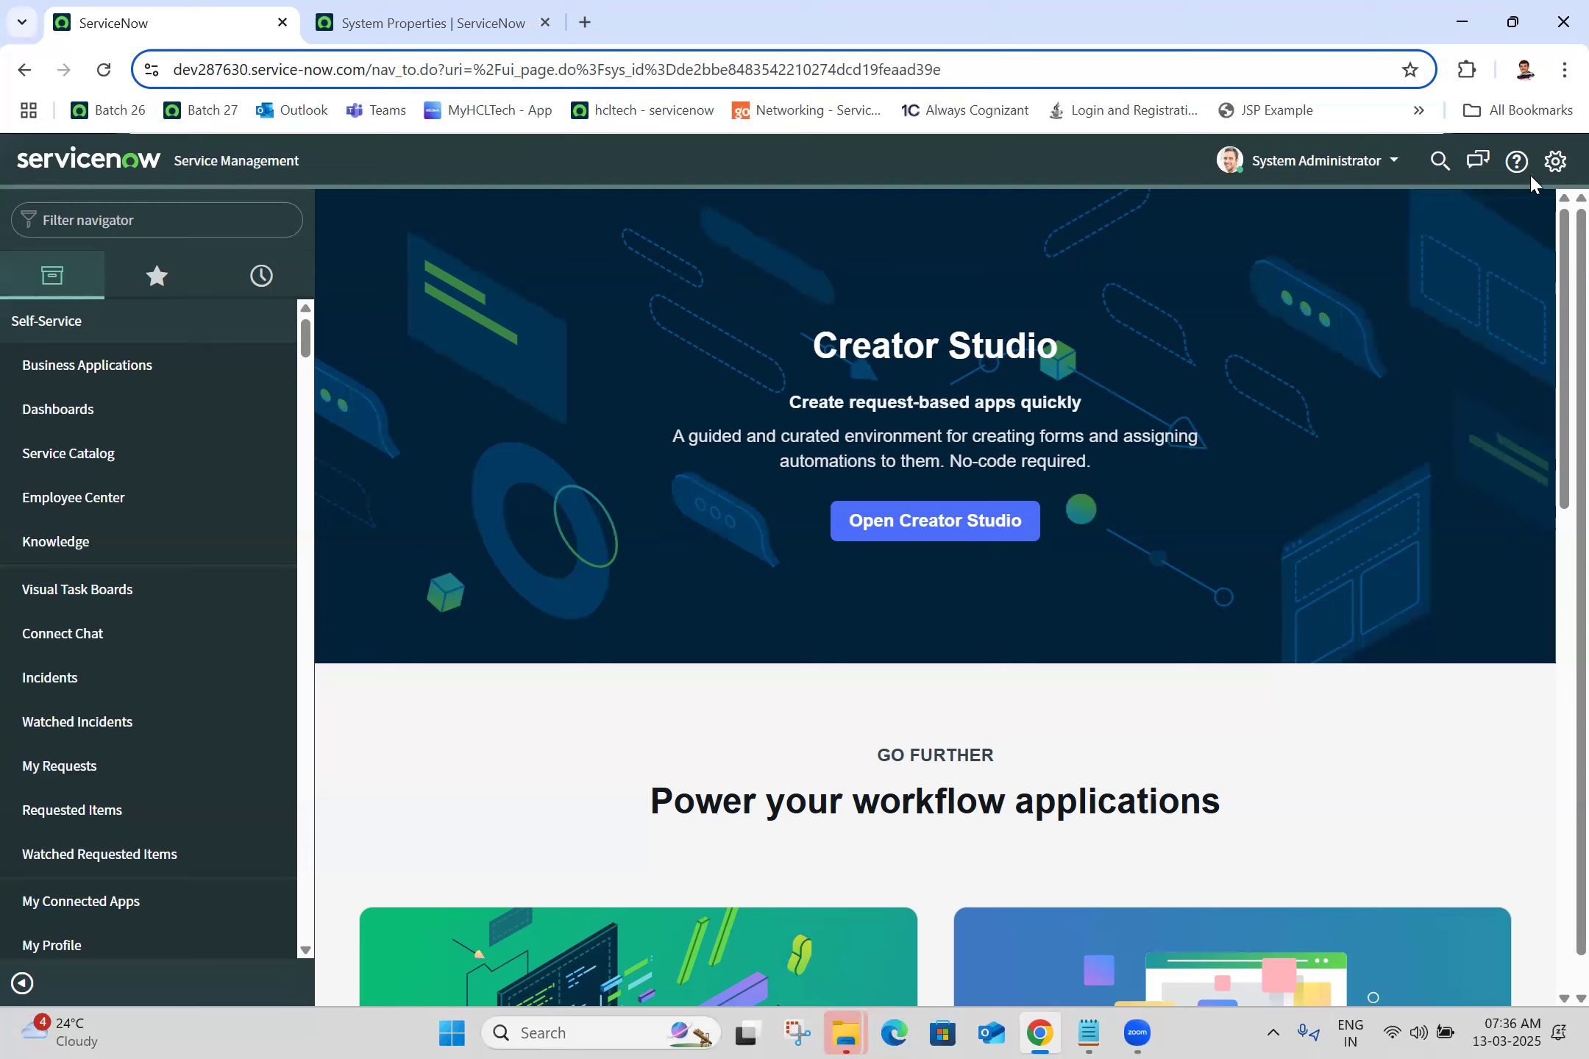
# Step: Switch the interface to UI15 through the system settings, and return it to UI16
pyautogui.click(1556, 166)
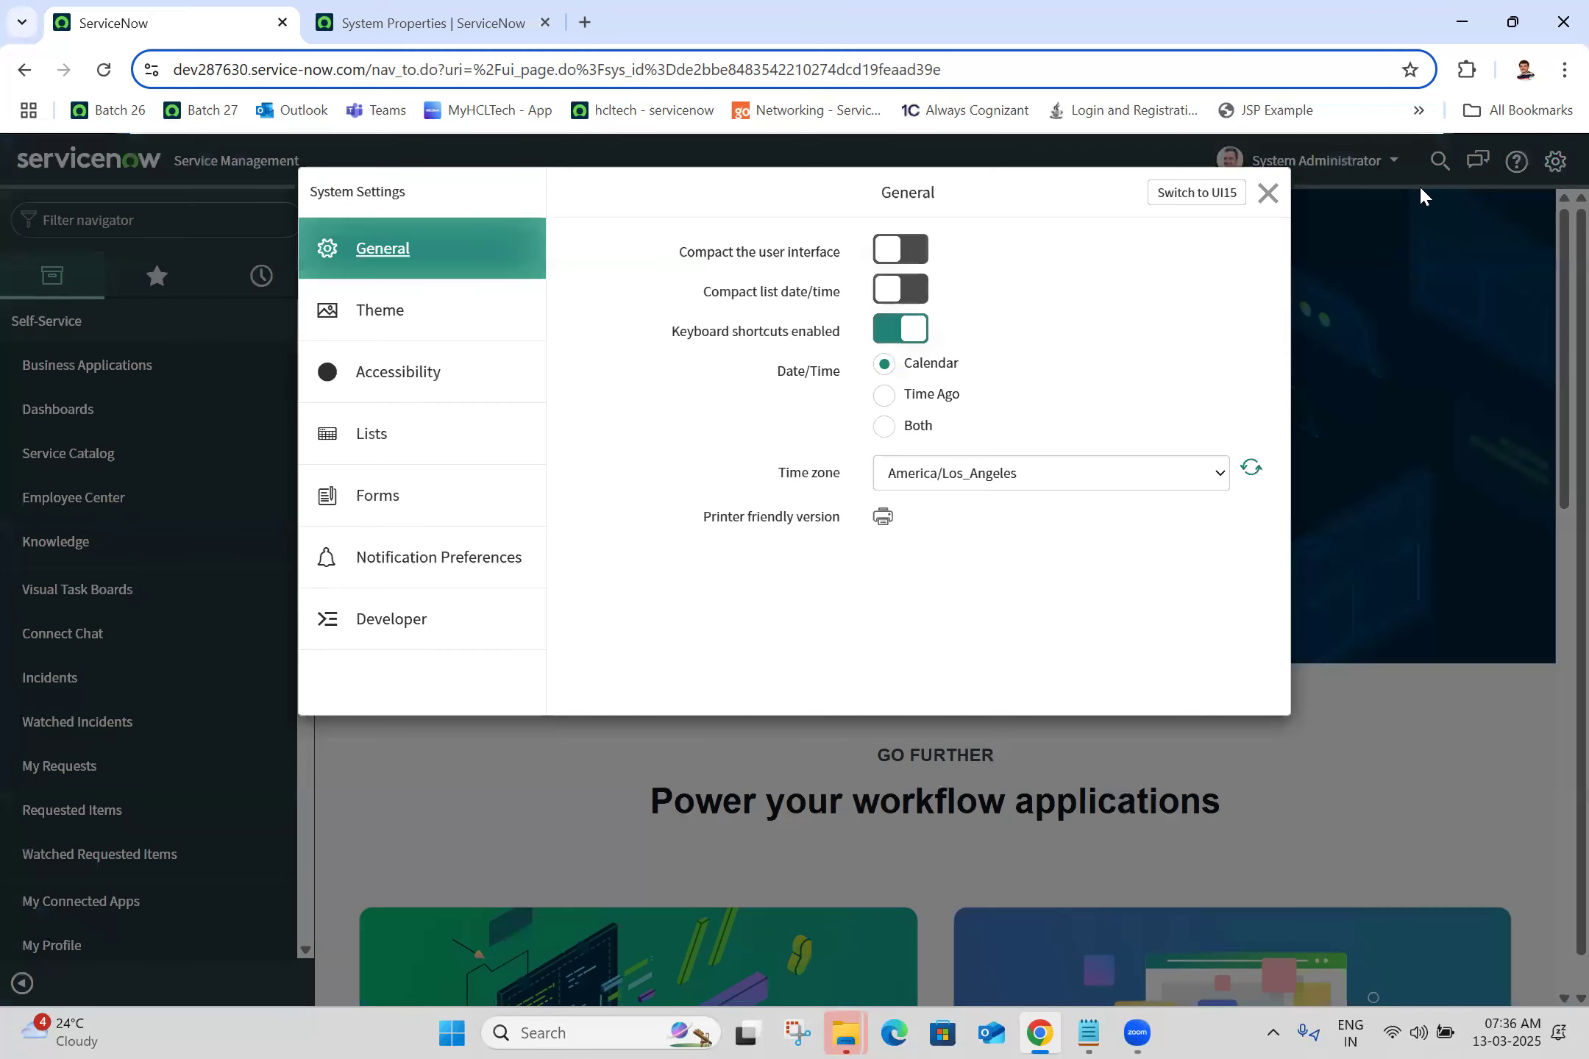
pyautogui.click(1554, 169)
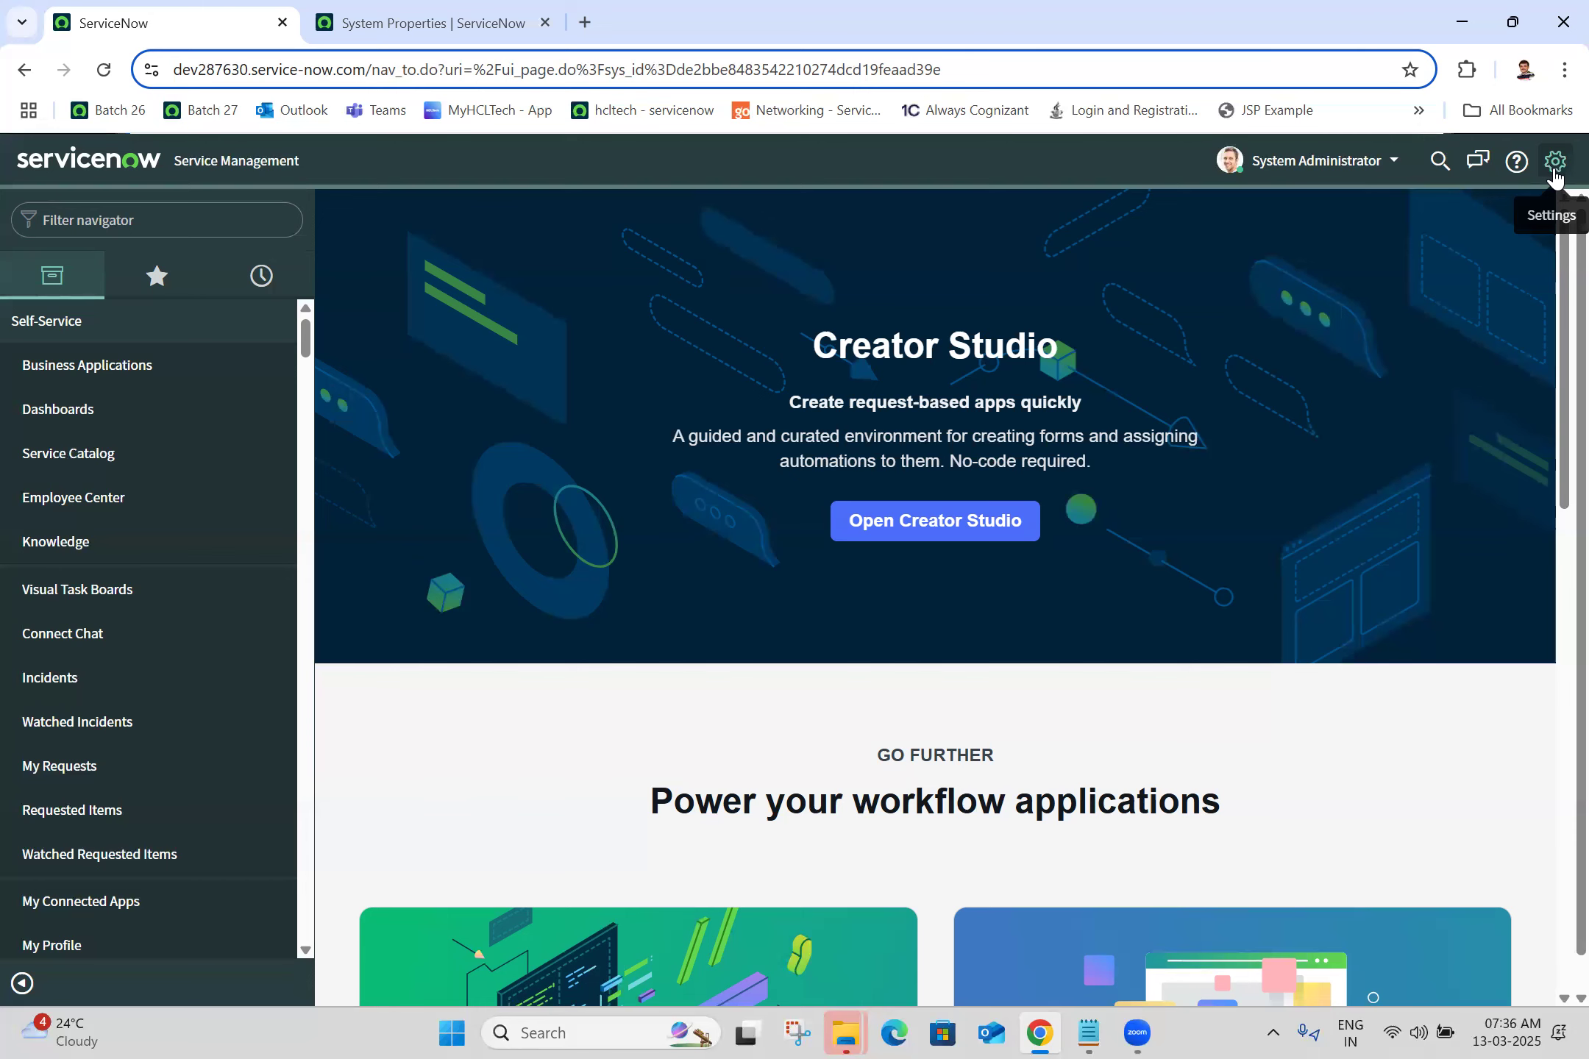
pyautogui.click(1554, 174)
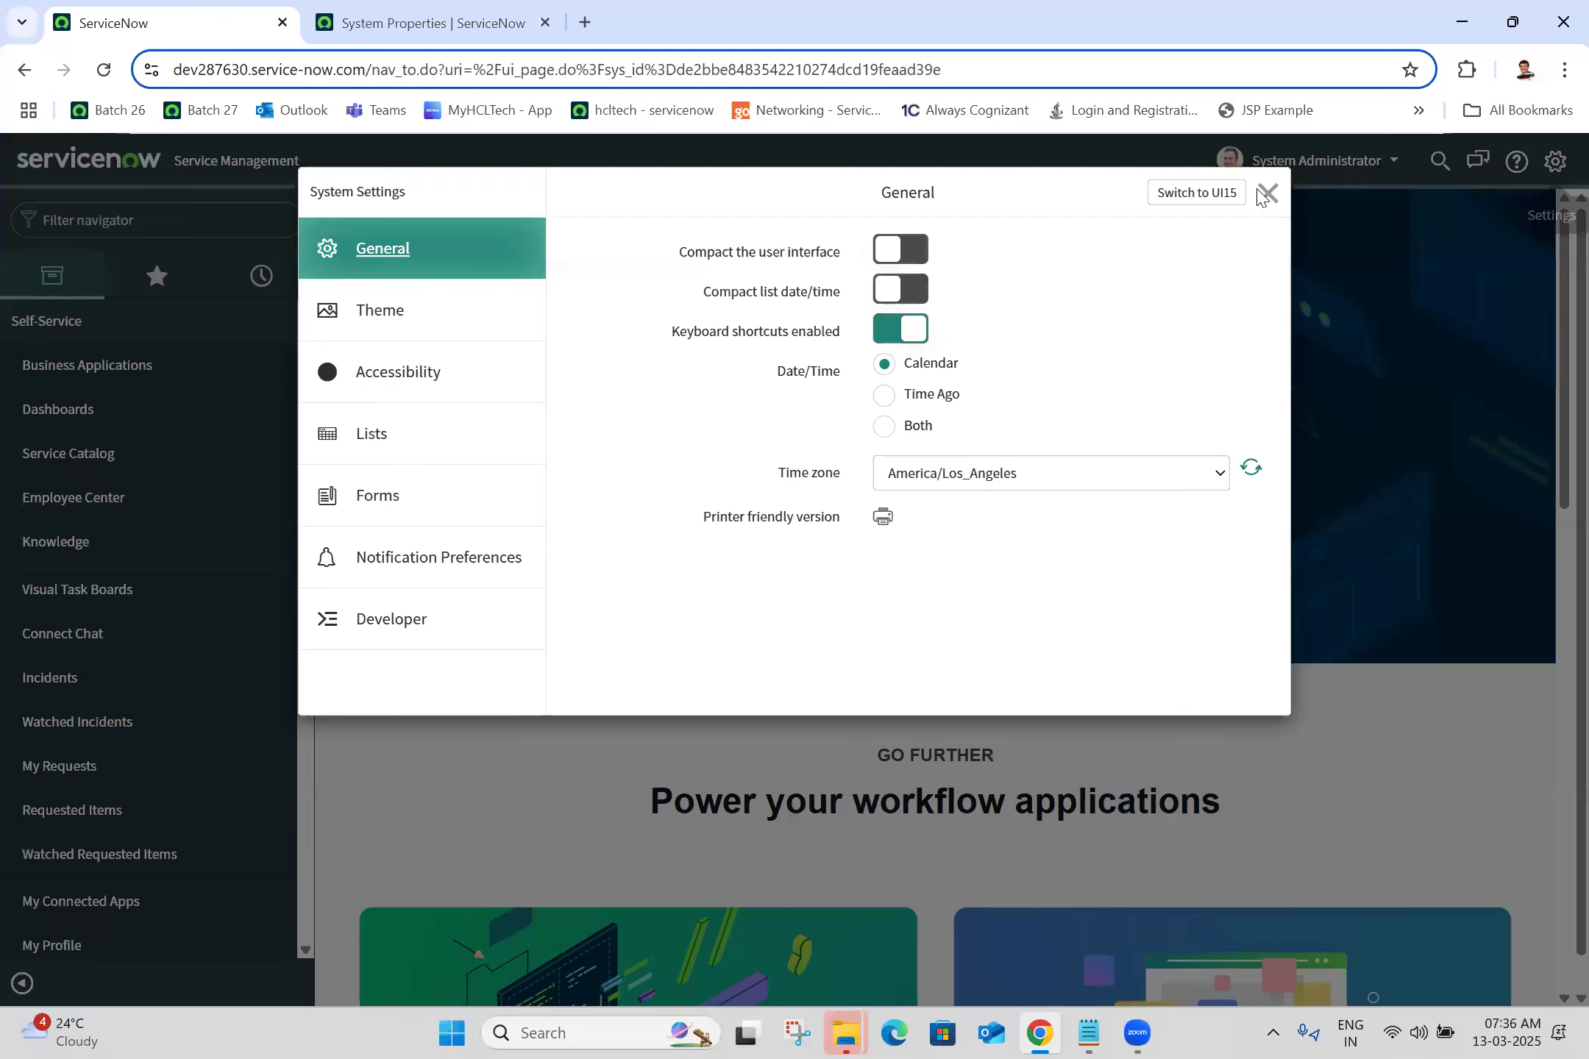
pyautogui.click(1344, 174)
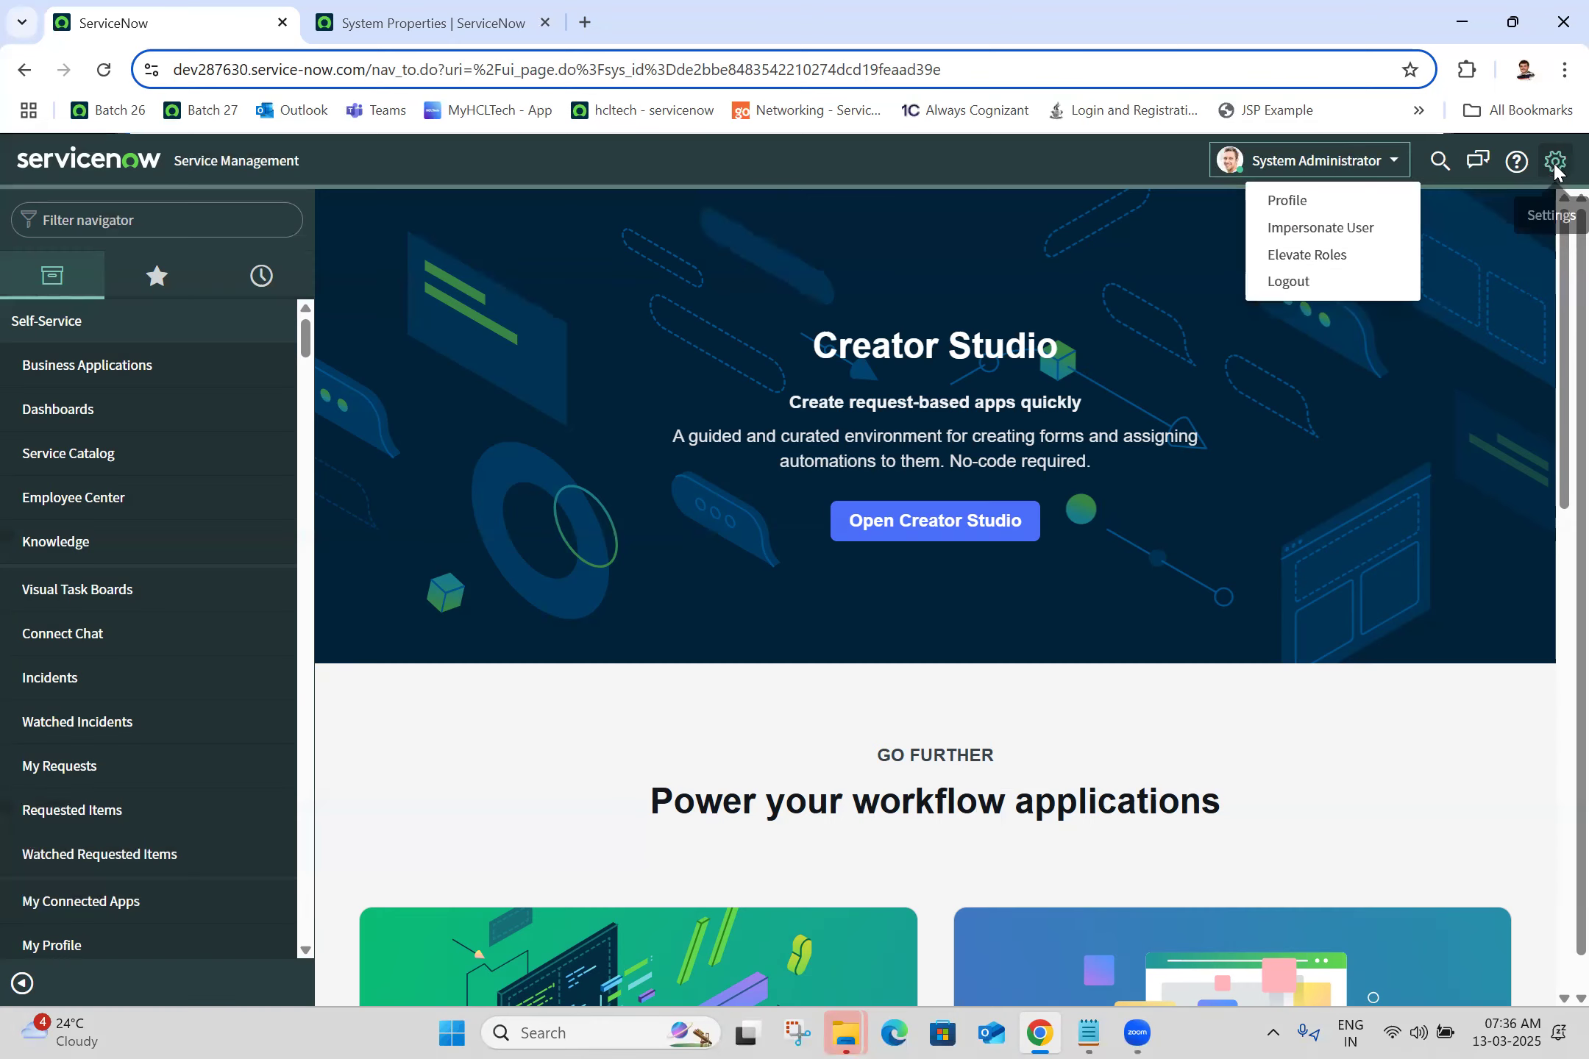
pyautogui.click(1554, 167)
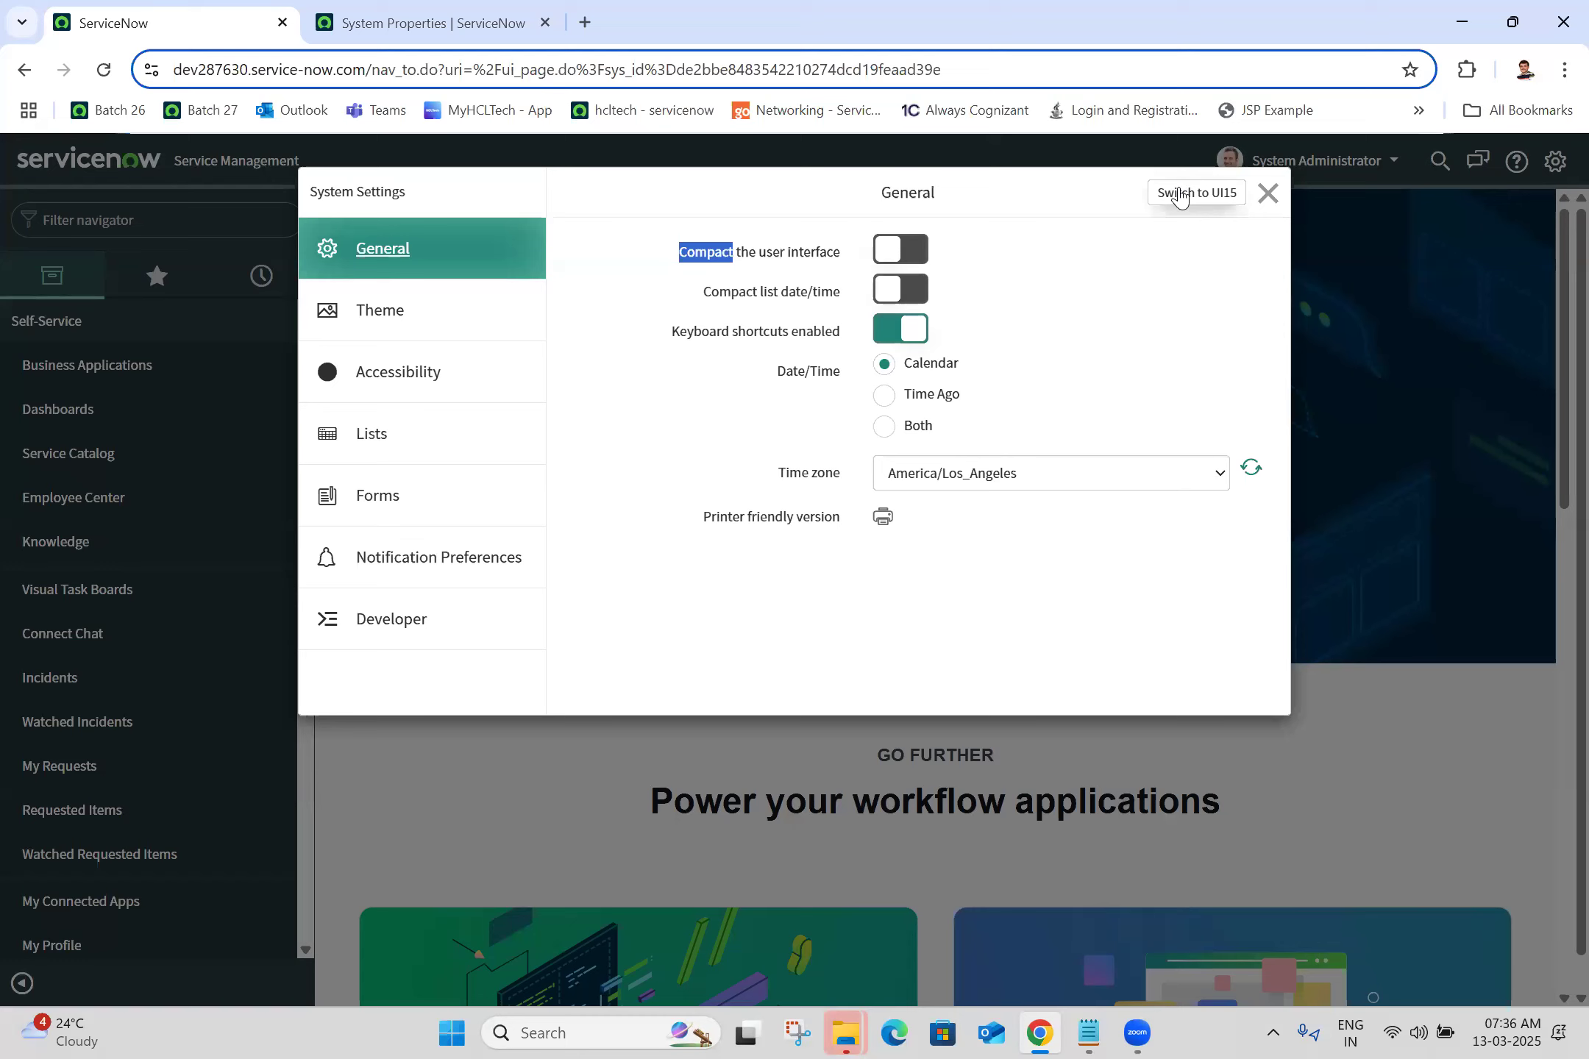
pyautogui.click(1179, 196)
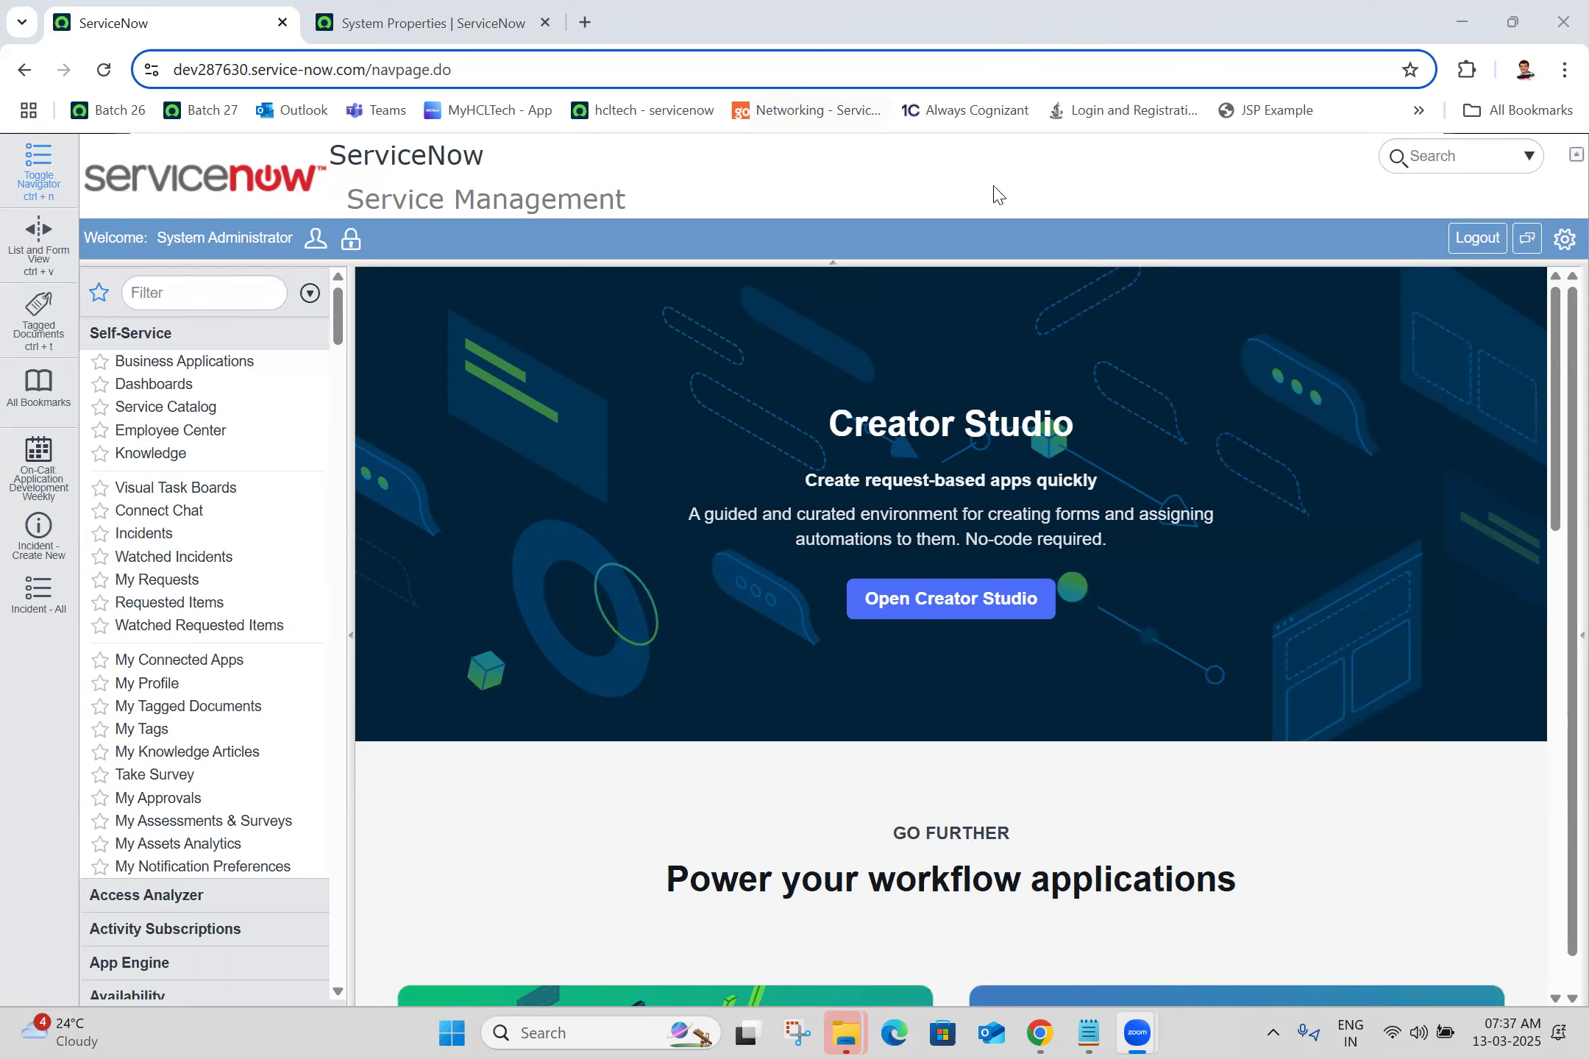
pyautogui.click(1563, 243)
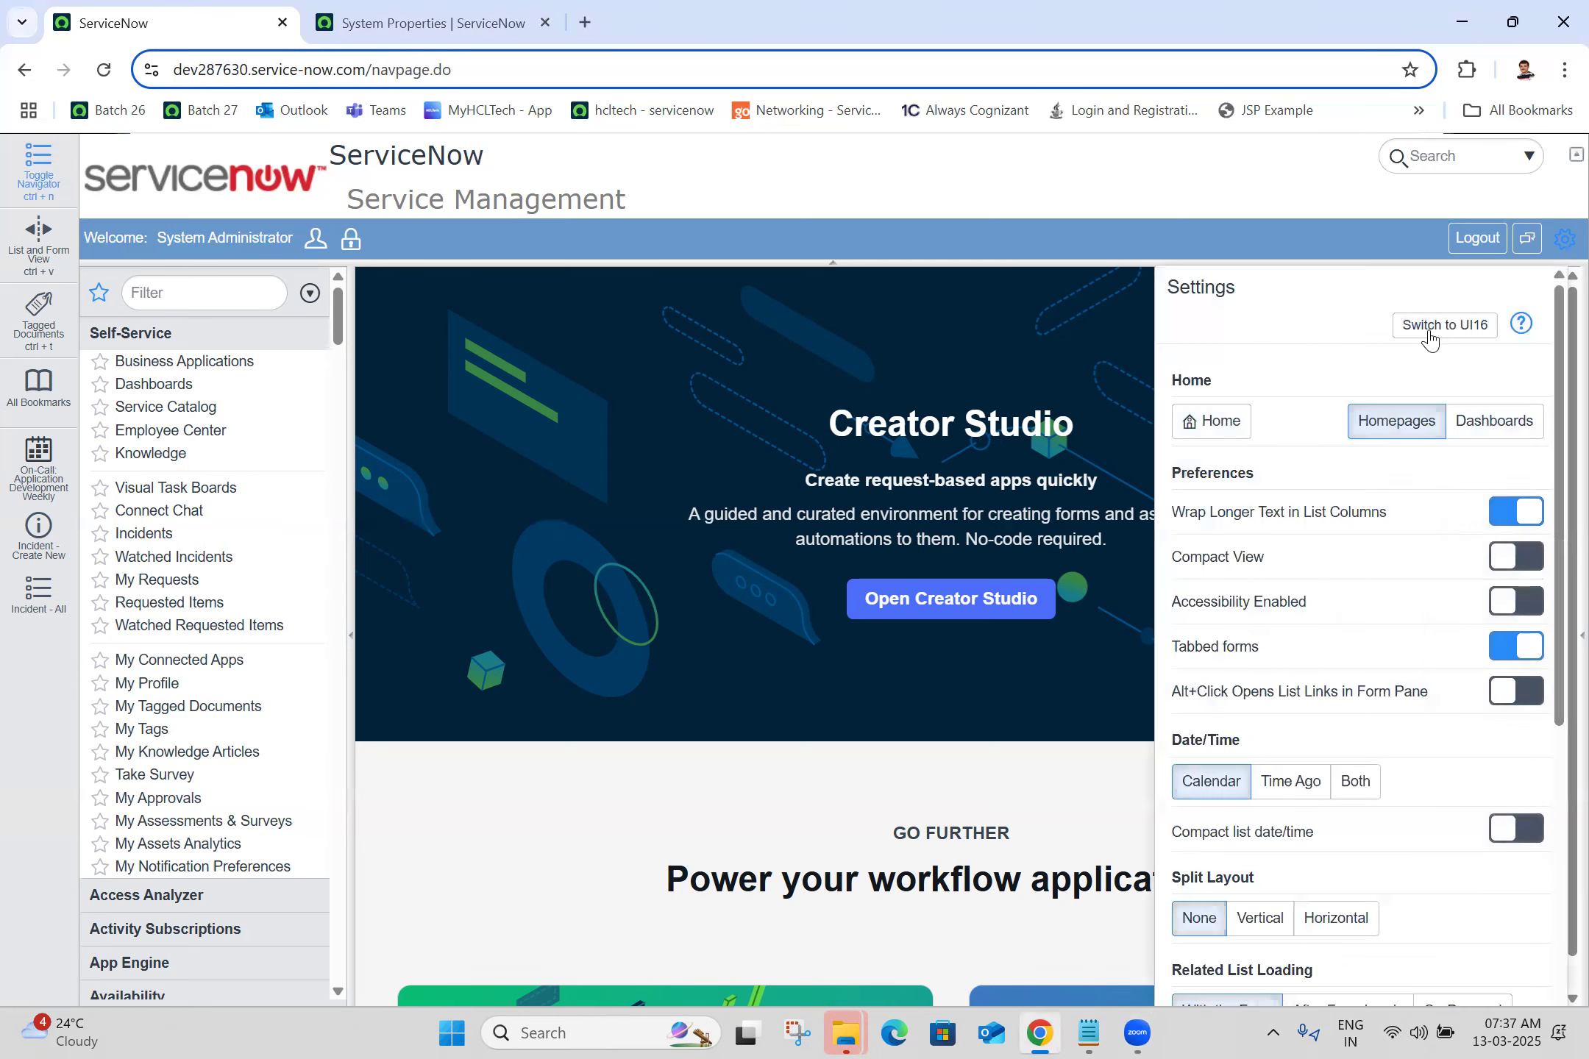
pyautogui.click(1430, 331)
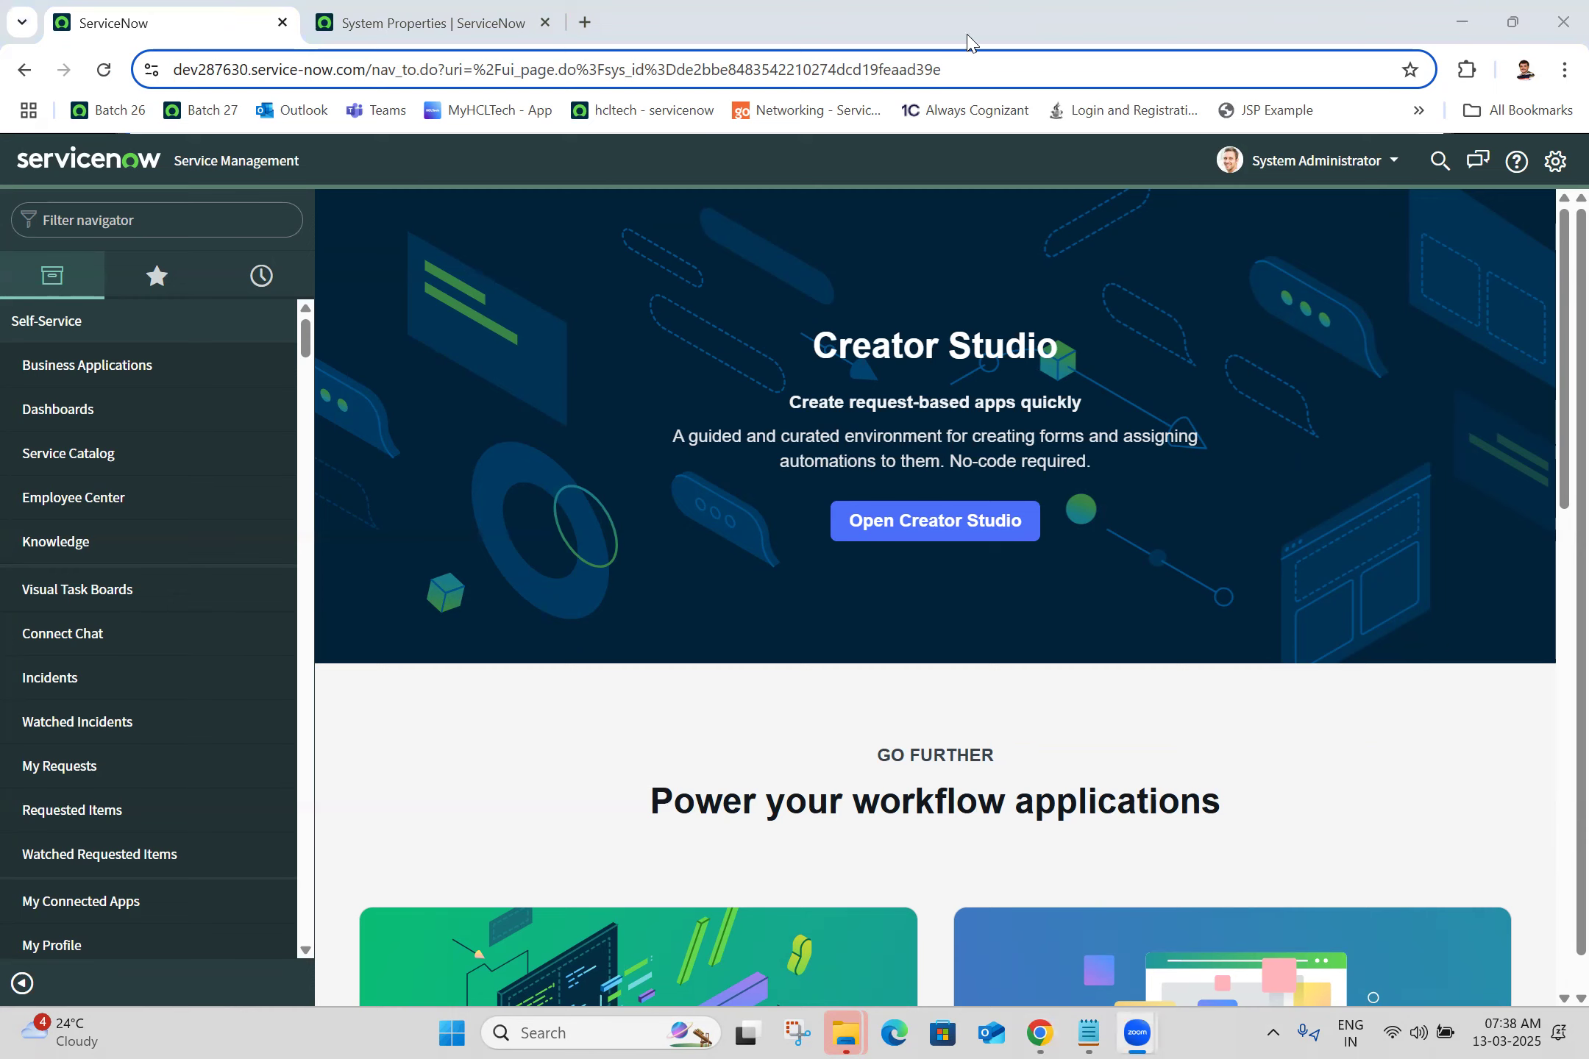
# Step: Return to the System Properties list and set the glide.ui.polaris.experience value to true
pyautogui.click(489, 16)
pyautogui.doubleClick(382, 321)
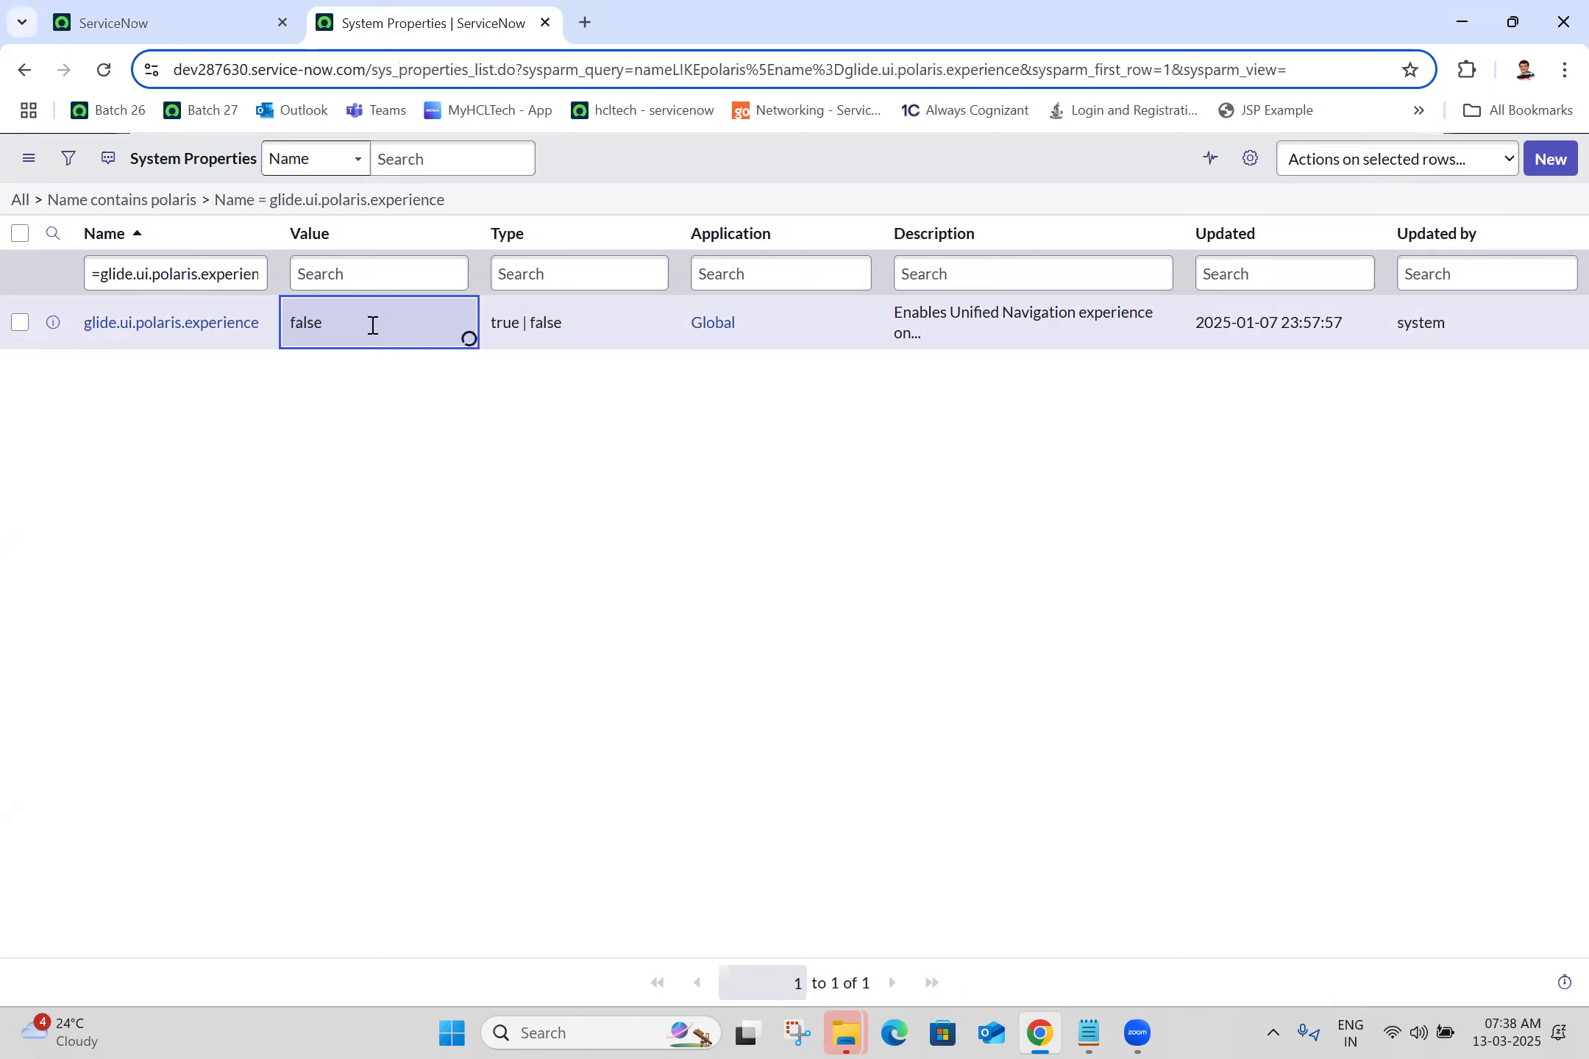
pyautogui.write('true')
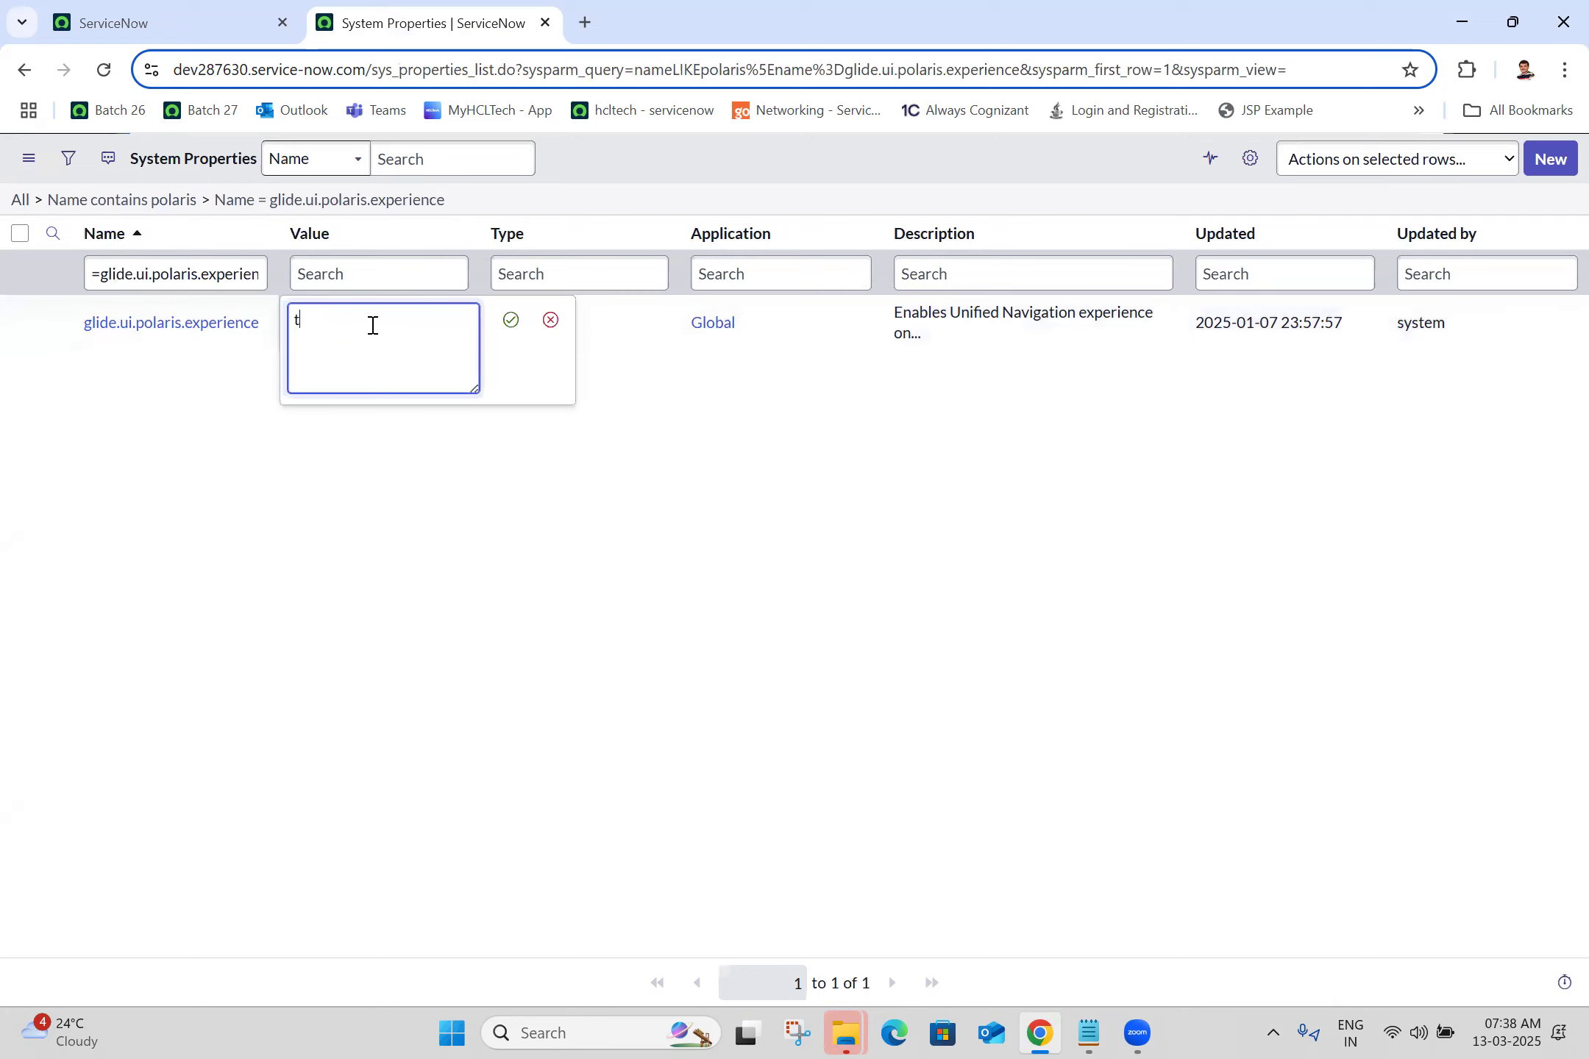
pyautogui.click(512, 324)
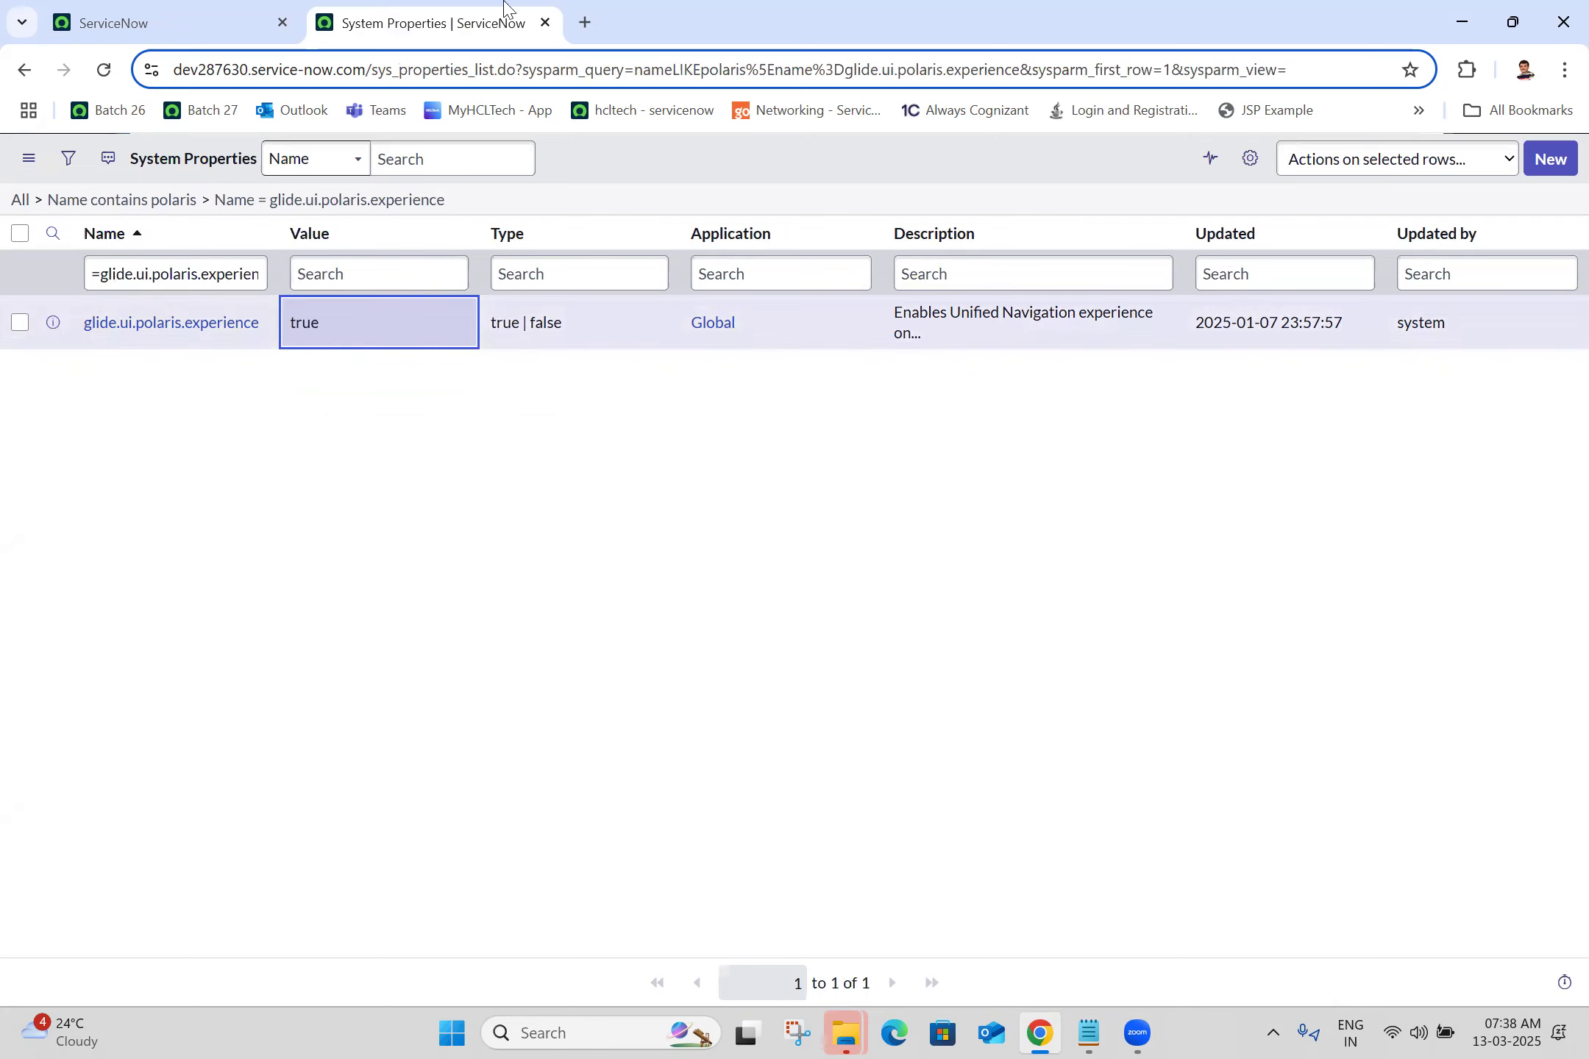
pyautogui.click(189, 8)
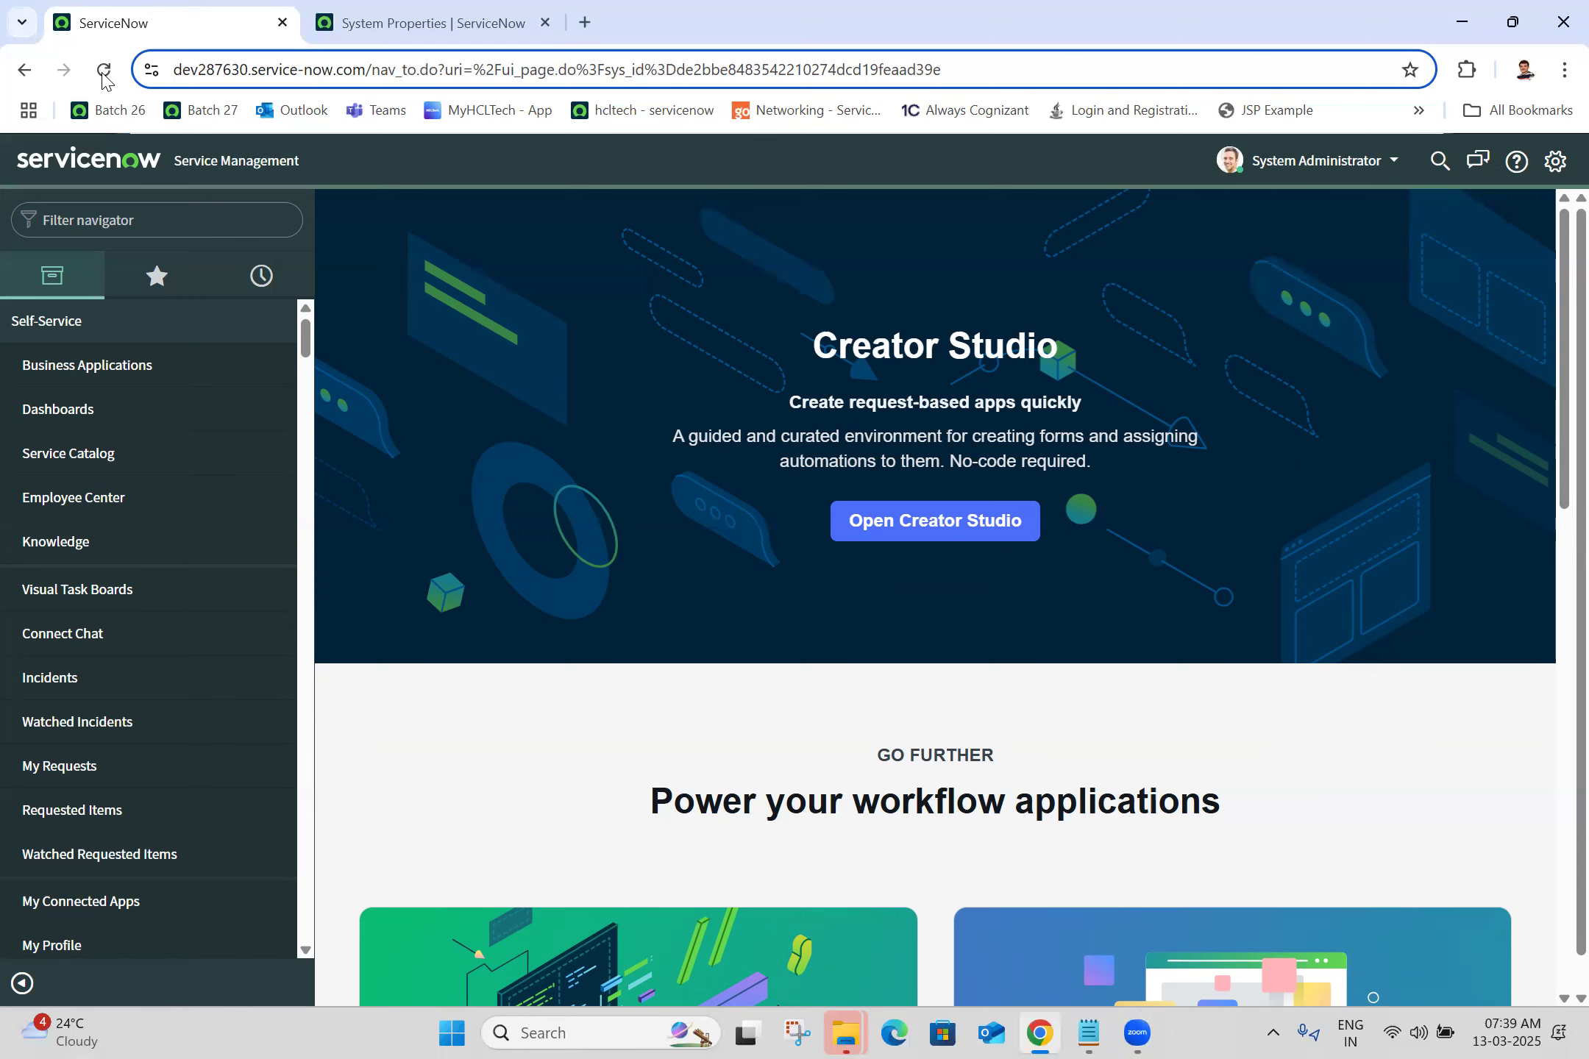
pyautogui.click(371, 73)
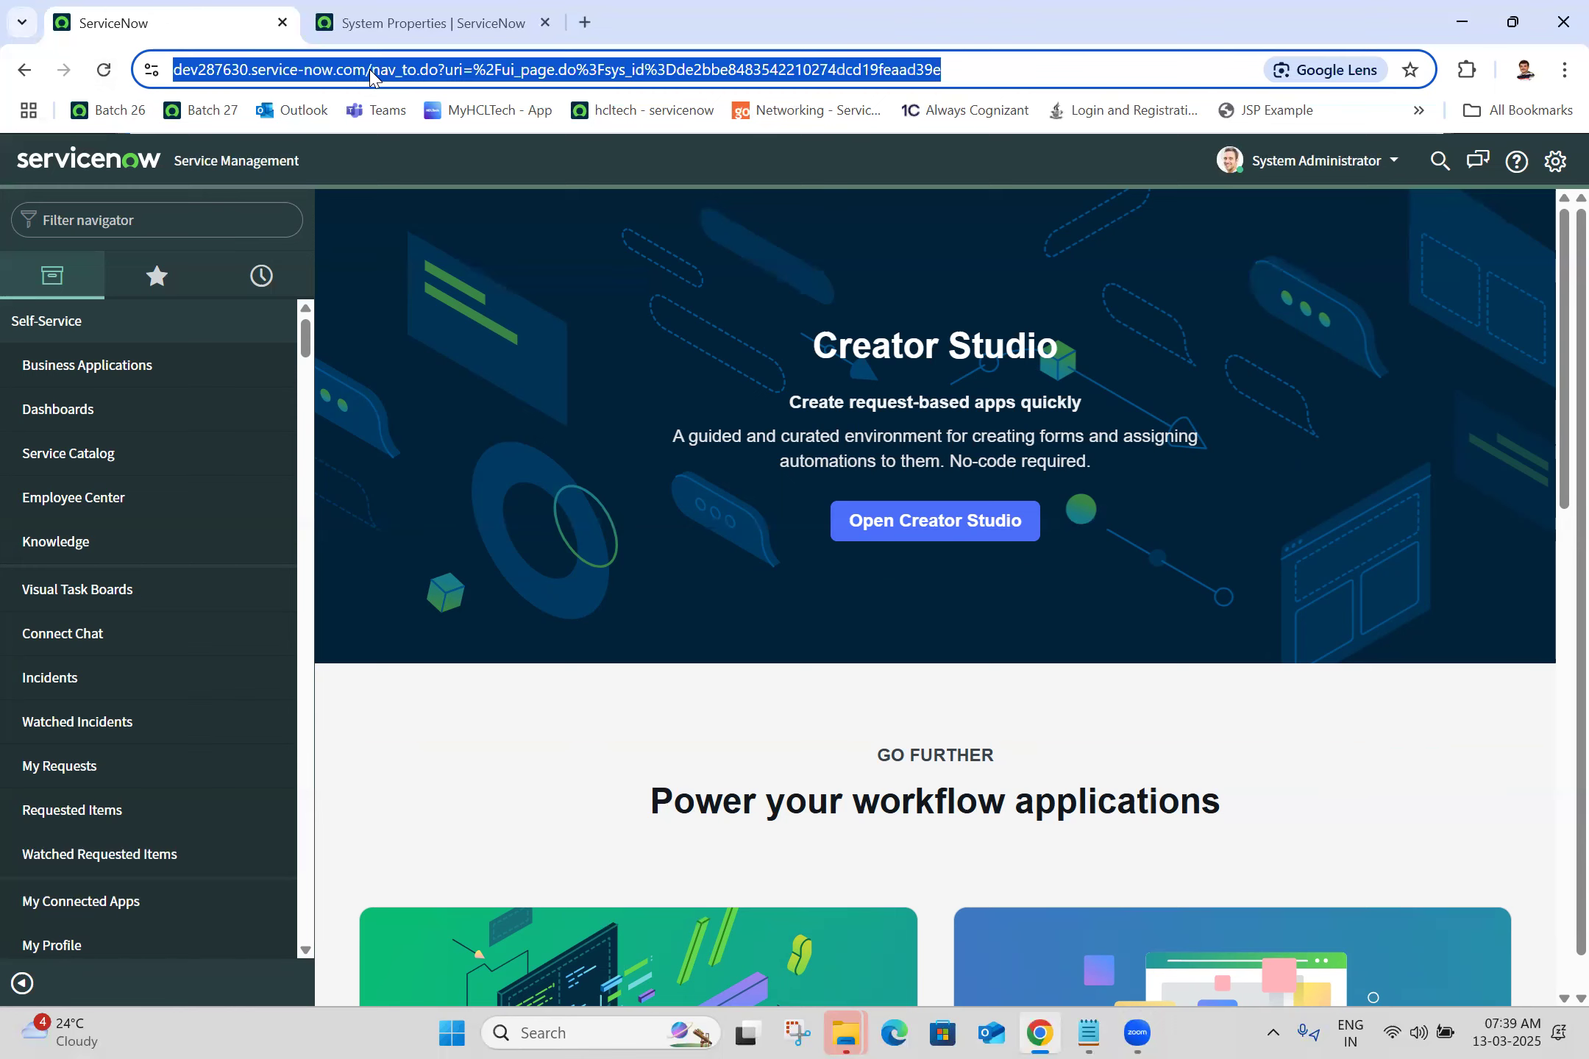
pyautogui.click(415, 70)
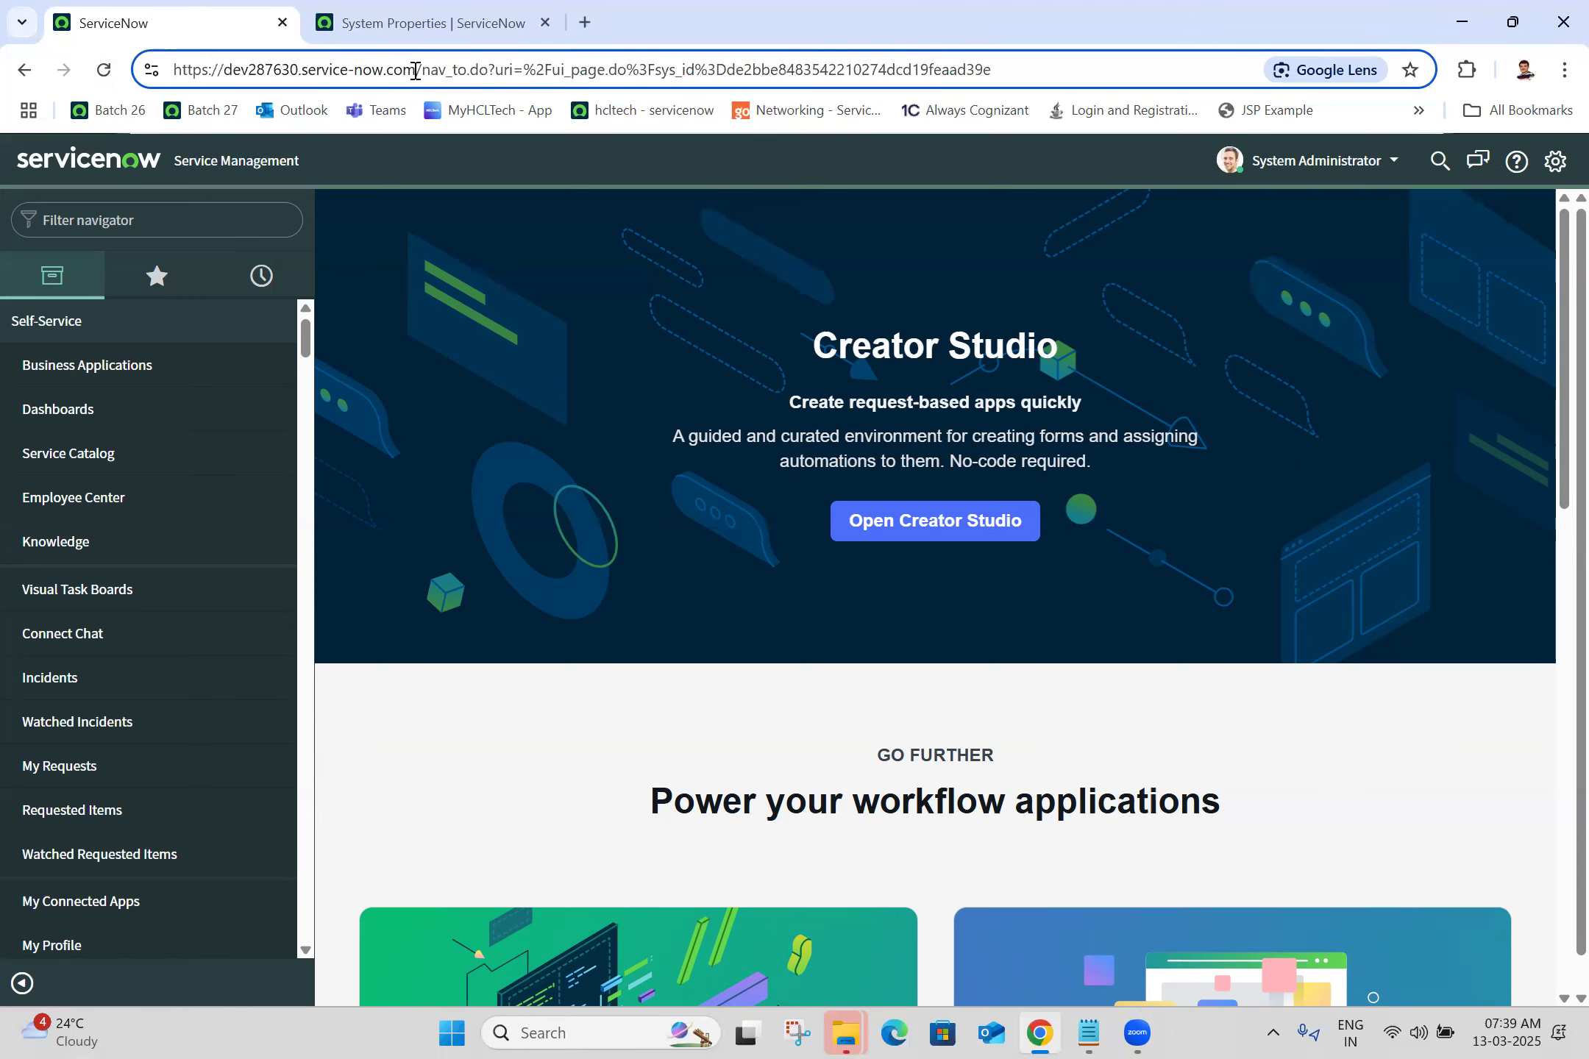
pyautogui.hotkey('ctrl', 'shift', 'Right')
pyautogui.hotkey('ctrl', 'shift', 'Right')
pyautogui.hotkey('ctrl', 'shift', 'Right')
pyautogui.hotkey('ctrl', 'shift', 'Right')
pyautogui.hotkey('ctrl', 'shift', 'Right')
pyautogui.hotkey('ctrl', 'shift', 'Right')
pyautogui.hotkey('ctrl', 'shift', 'Right')
pyautogui.hotkey('ctrl', 'shift', 'Right')
pyautogui.press('BackSpace')
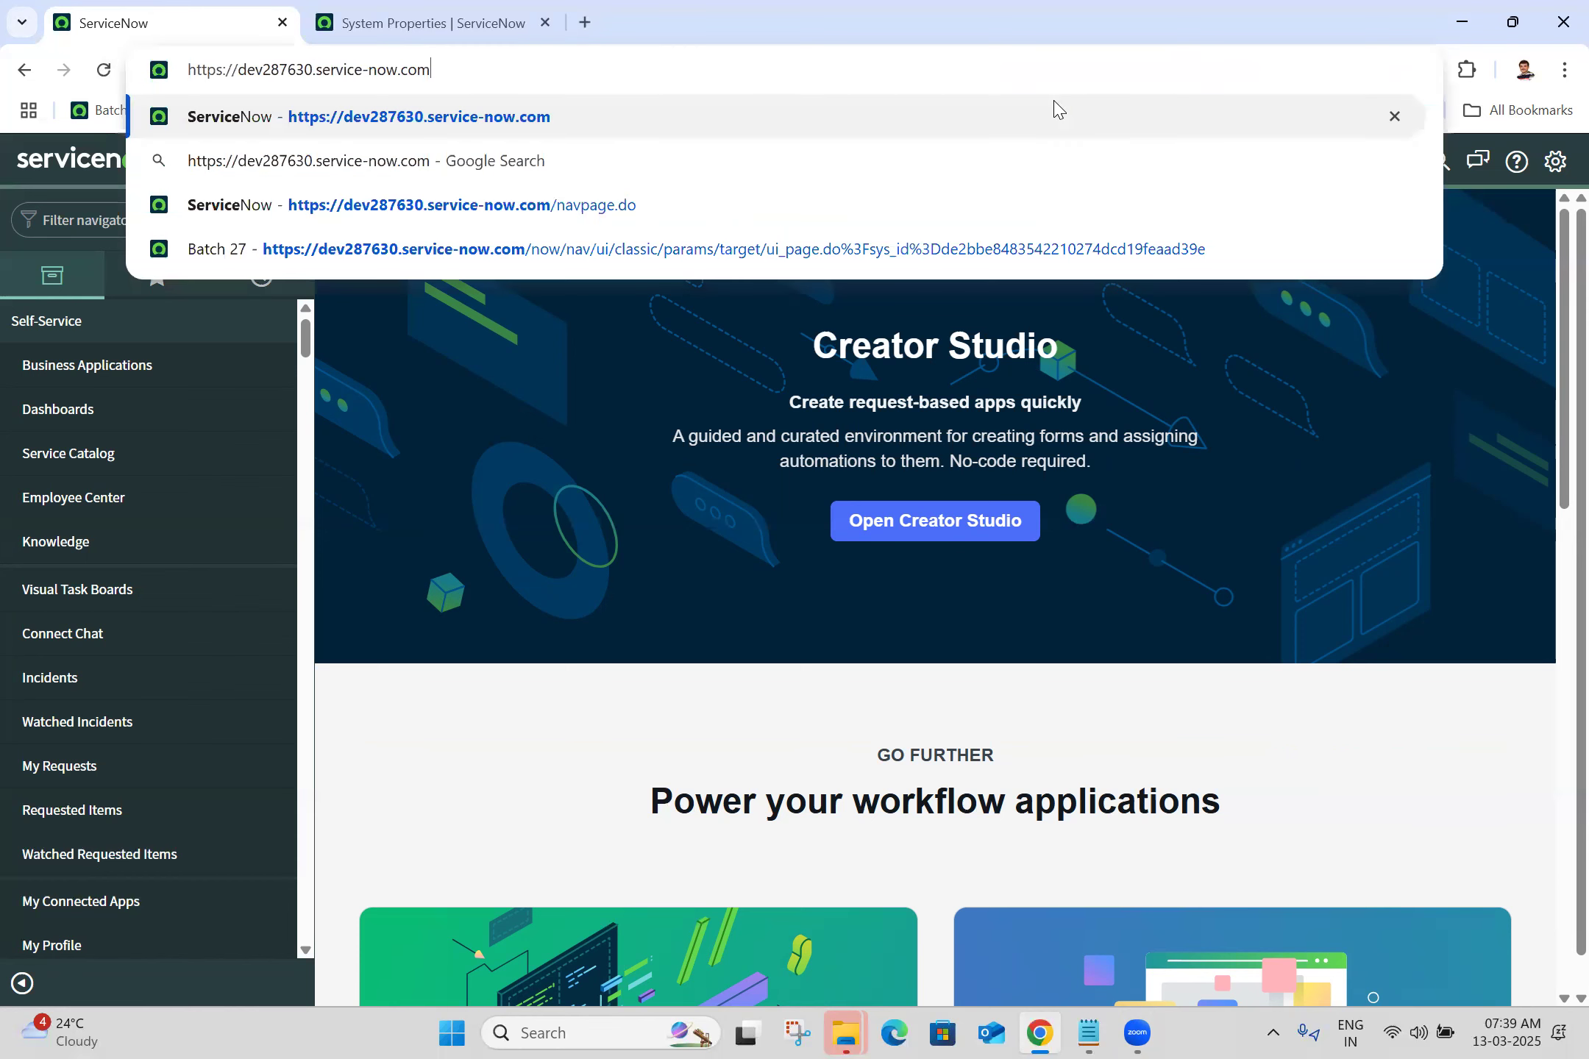
pyautogui.press('Return')
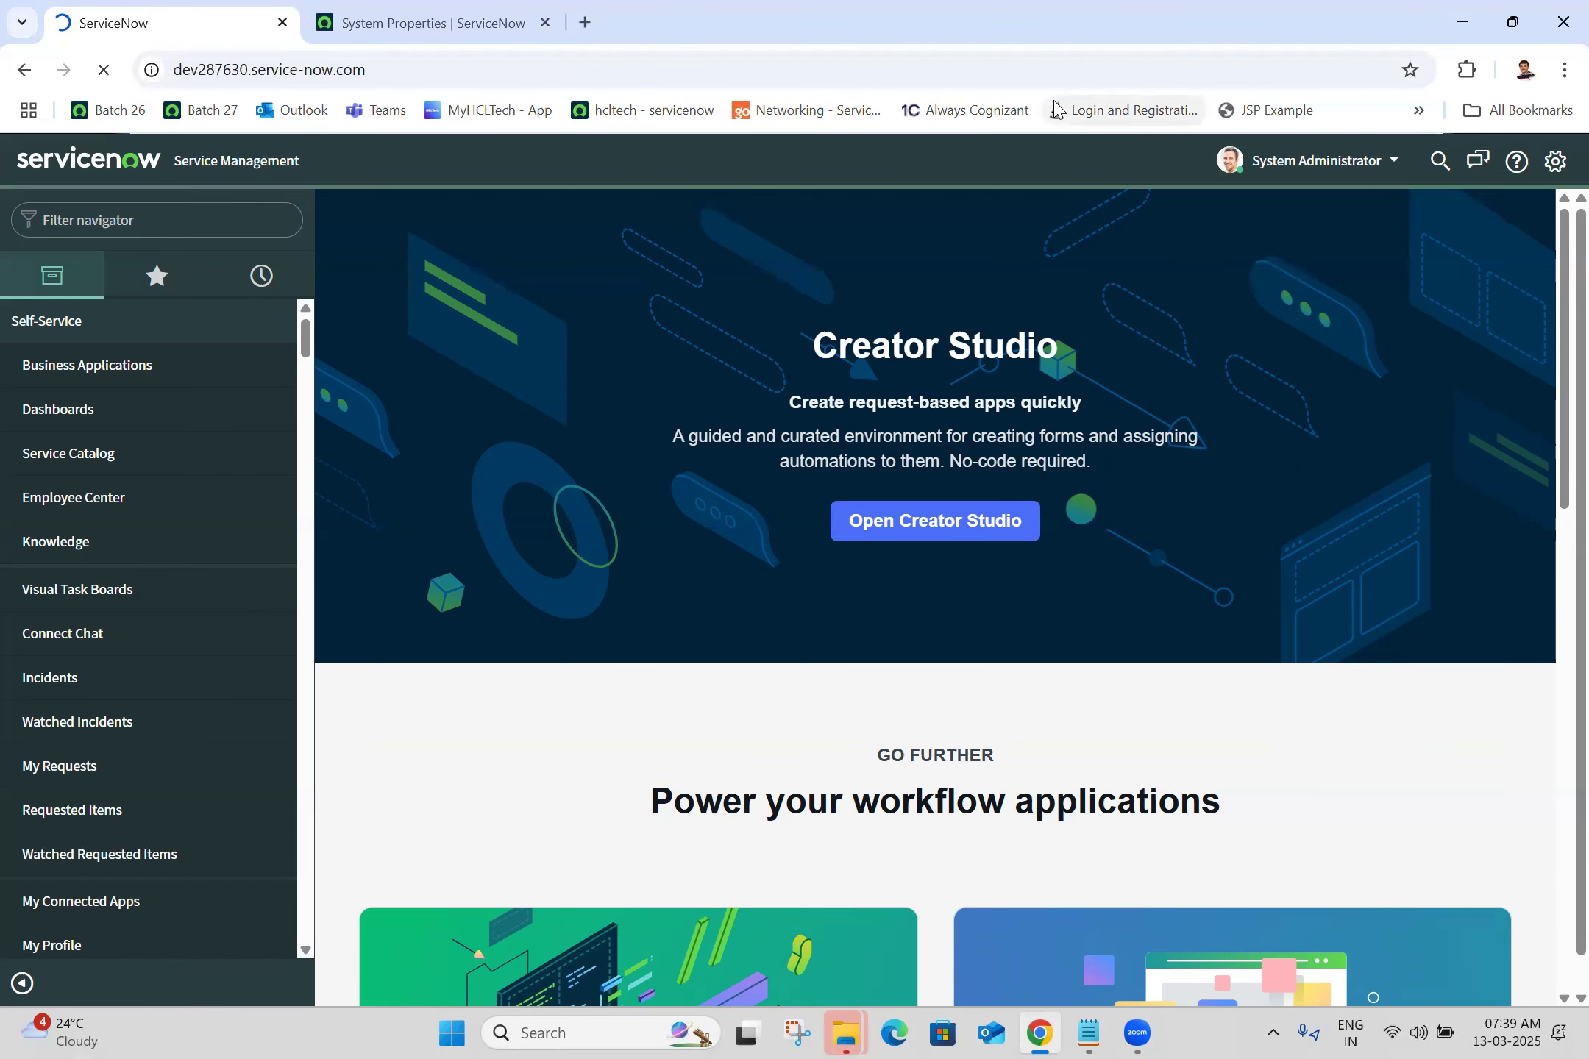